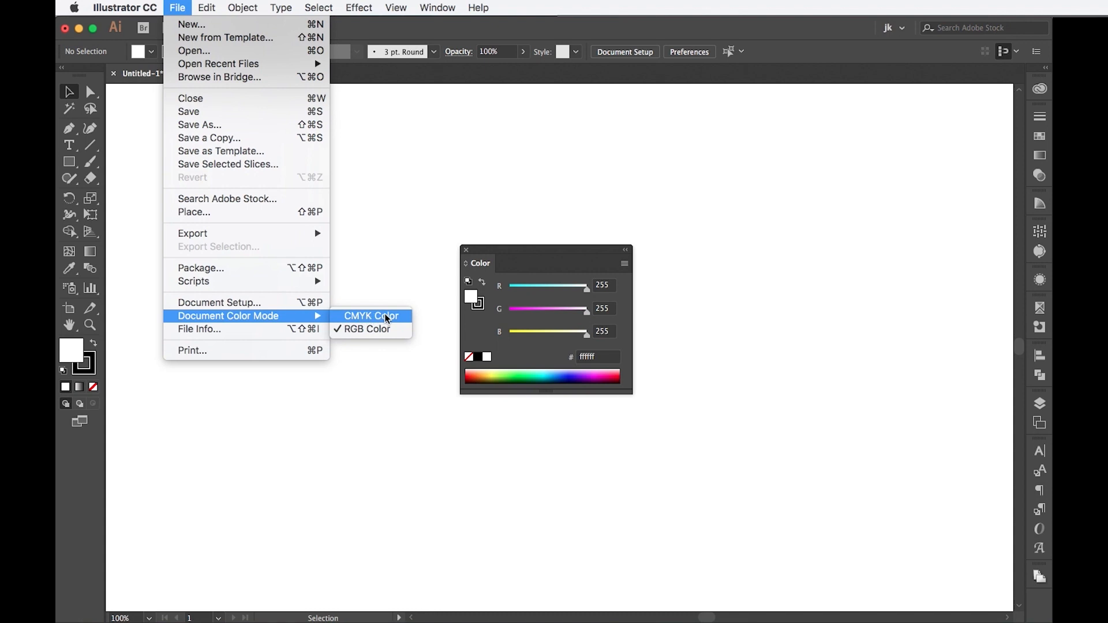
# Switch the colour sliders from RGB to CMYK.
pyautogui.click(625, 265)
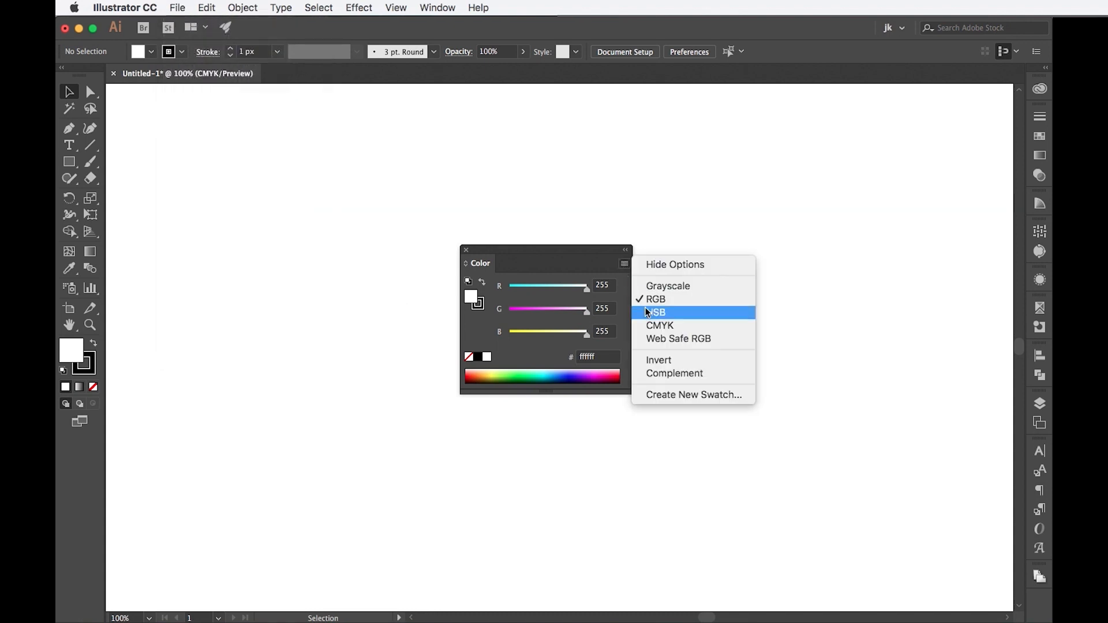
pyautogui.click(646, 321)
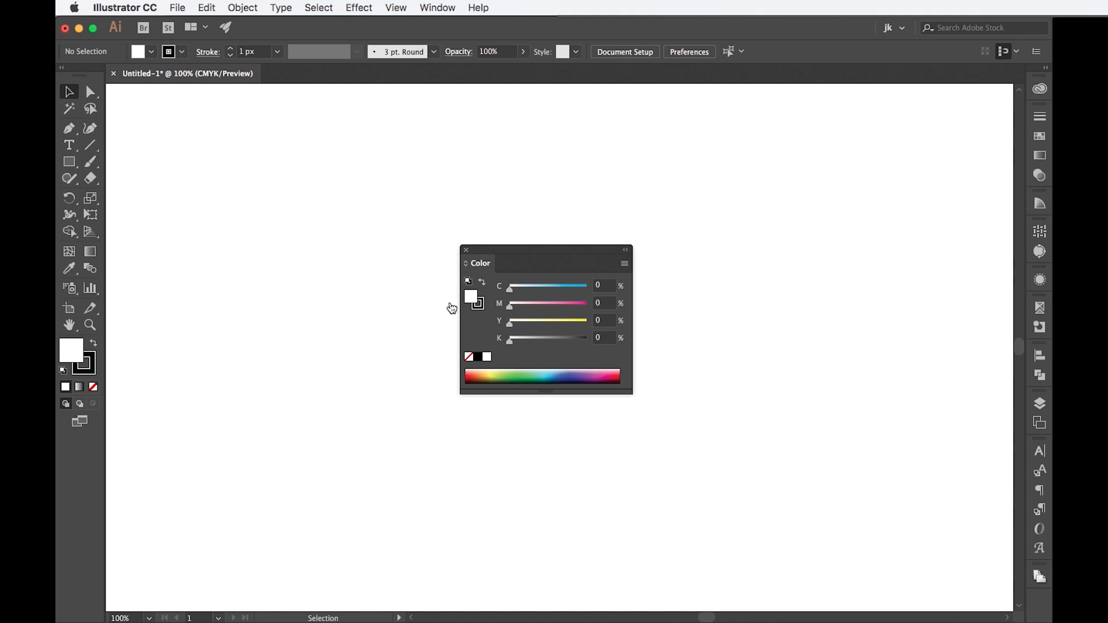
# Set the document colour mode to RGB and switch the colour sliders to RGB as well.
pyautogui.click(169, 8)
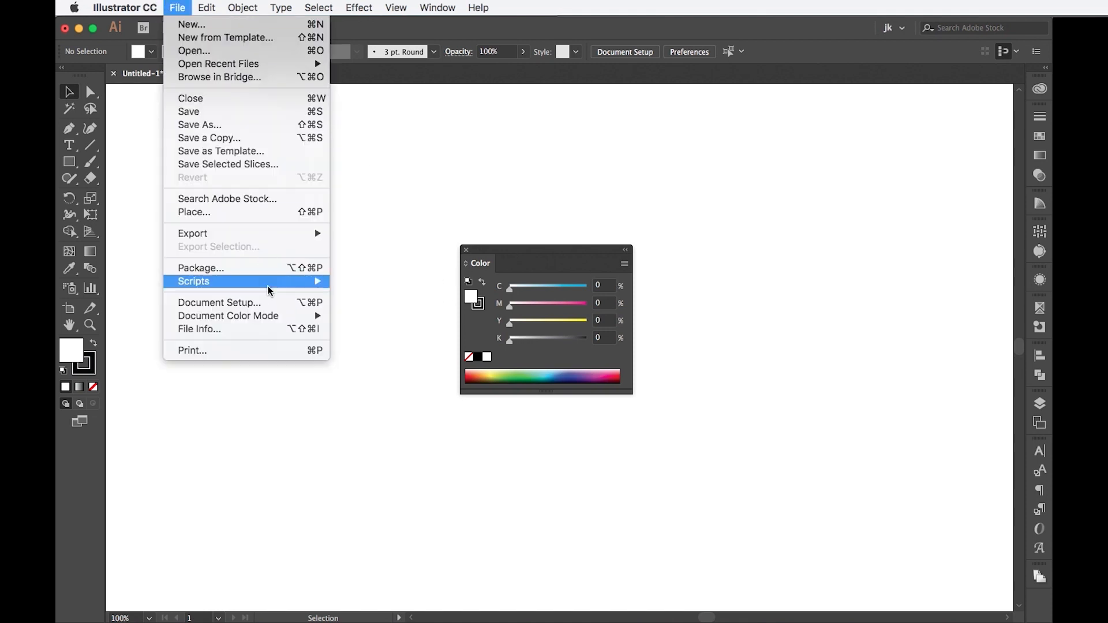
pyautogui.moveTo(283, 315)
pyautogui.click(372, 328)
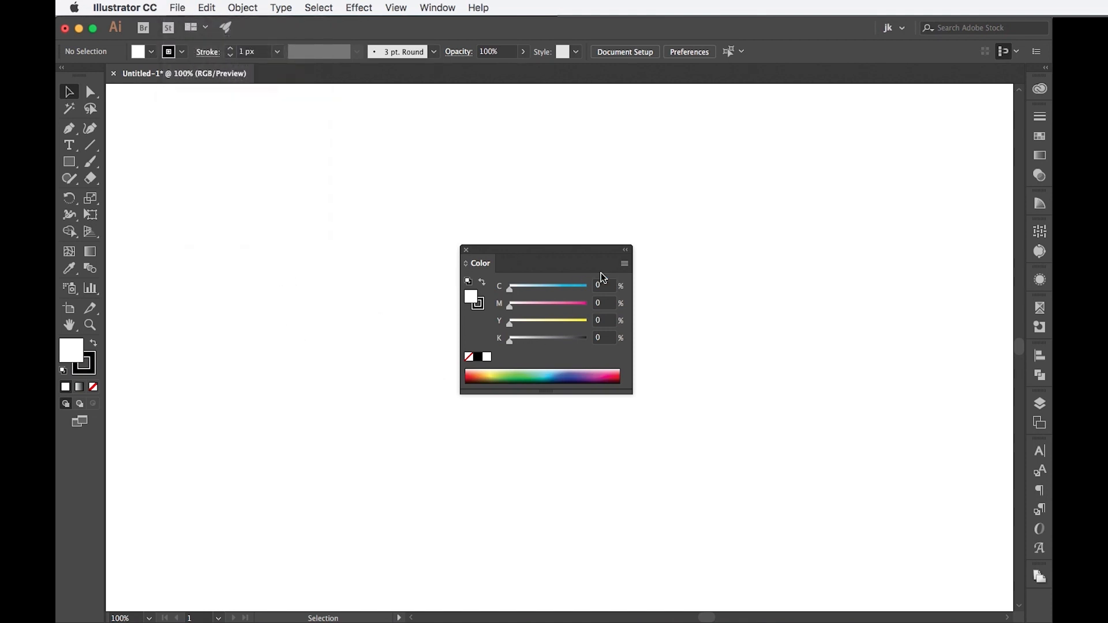
pyautogui.click(625, 264)
pyautogui.click(663, 301)
# Set the document colour mode to CMYK and make the colour sliders match with CMYK.
pyautogui.click(178, 8)
pyautogui.moveTo(289, 315)
pyautogui.click(383, 316)
pyautogui.click(625, 264)
pyautogui.click(658, 324)
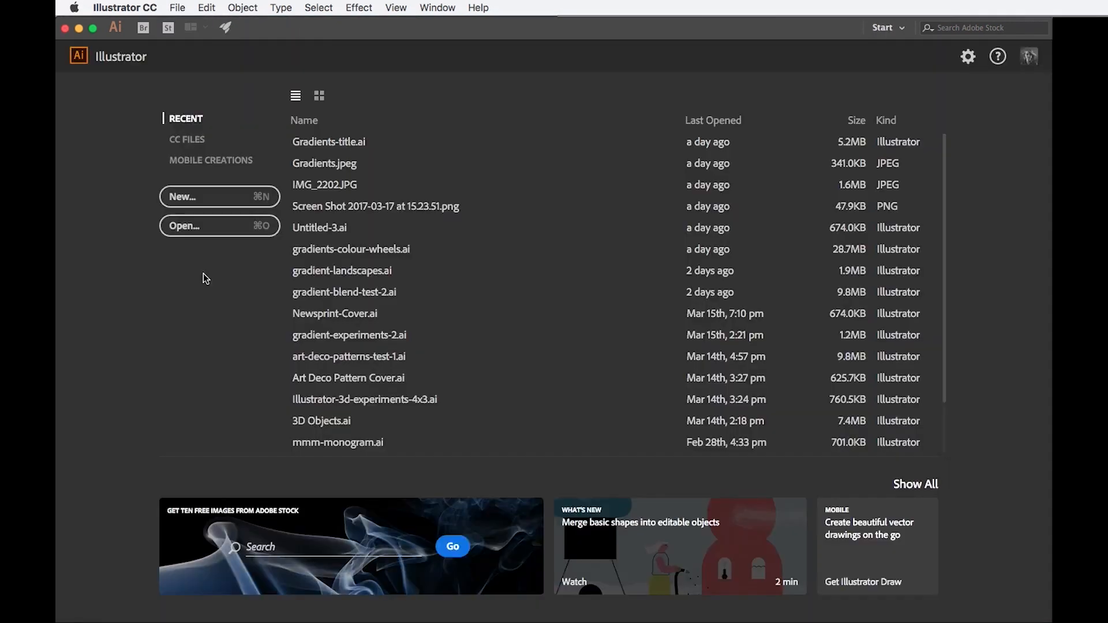
# Create a new 1920 x 1080 px Web-Large document in RGB colour mode with High (300 ppi) raster effects.
pyautogui.click(250, 197)
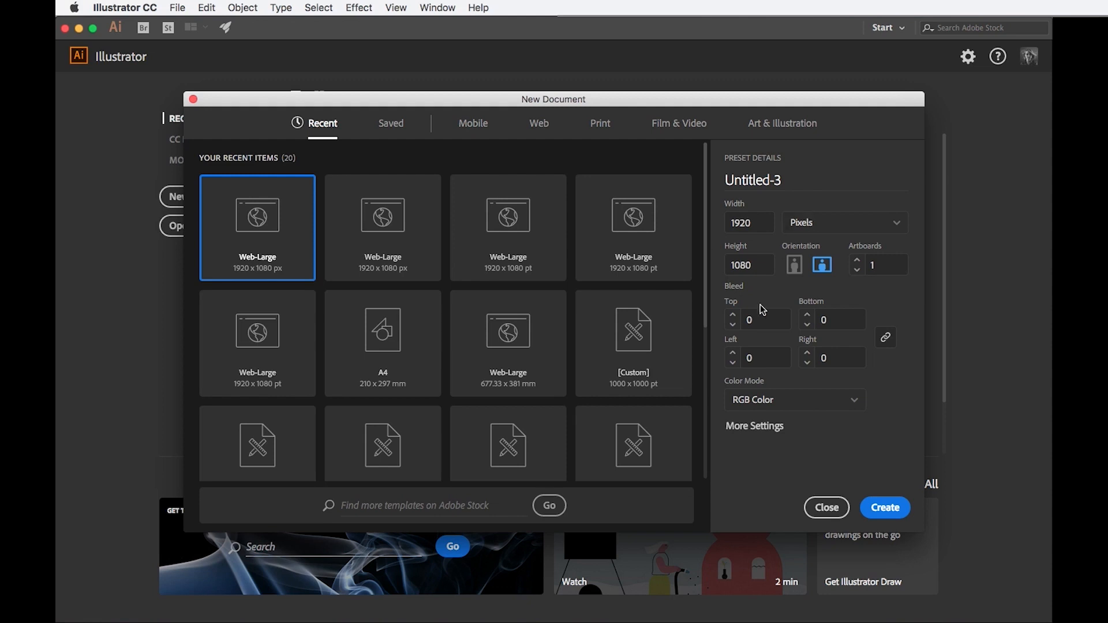
pyautogui.click(836, 401)
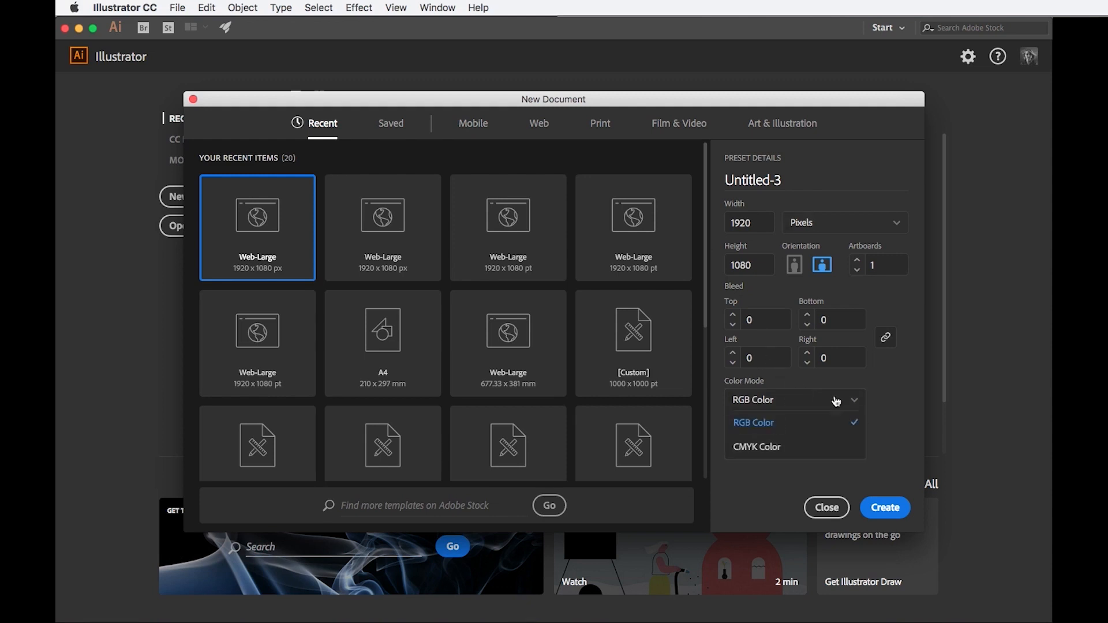
pyautogui.click(834, 427)
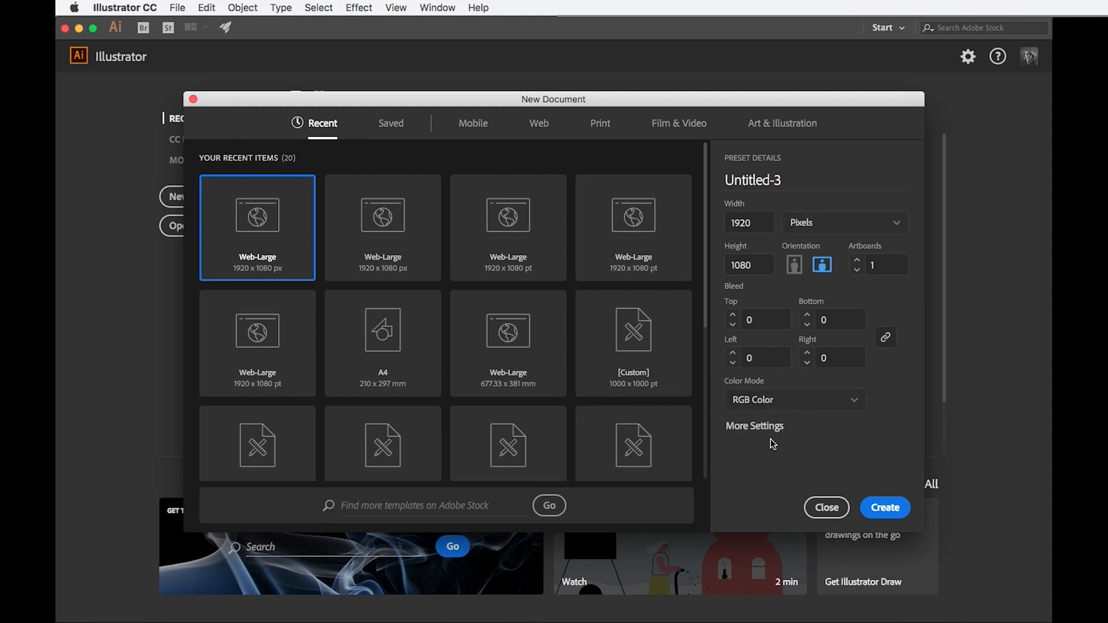
pyautogui.click(745, 430)
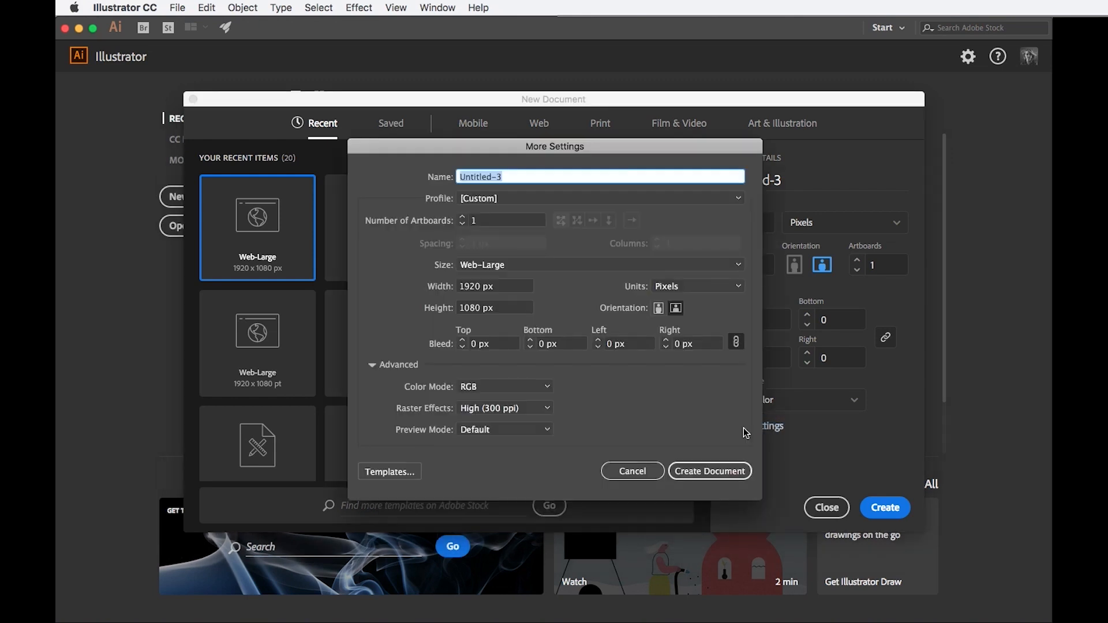
pyautogui.click(502, 413)
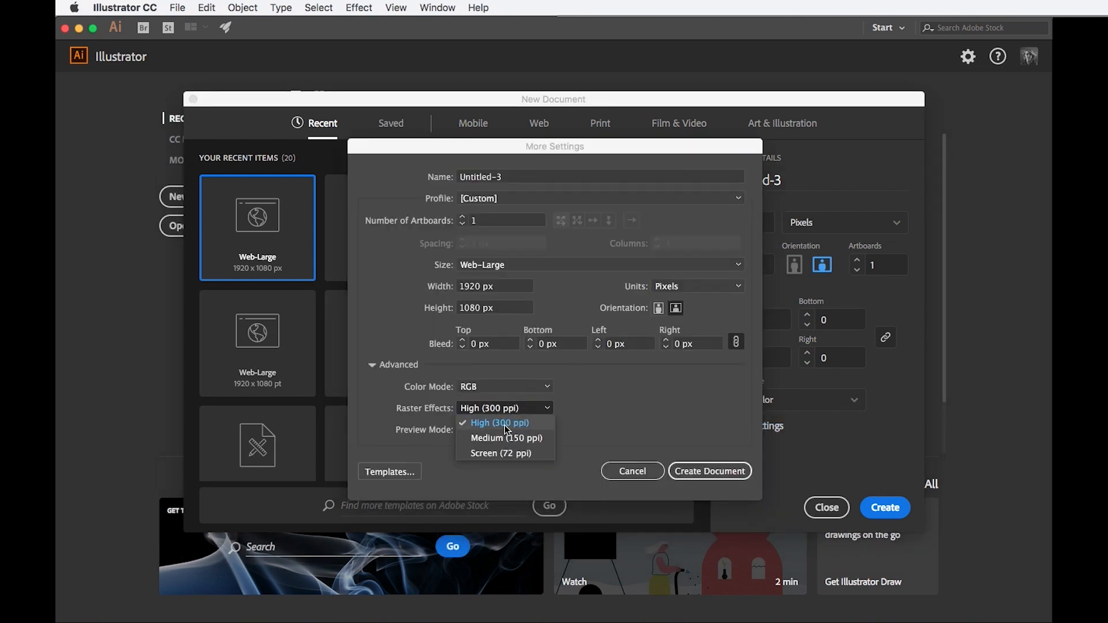
pyautogui.click(540, 427)
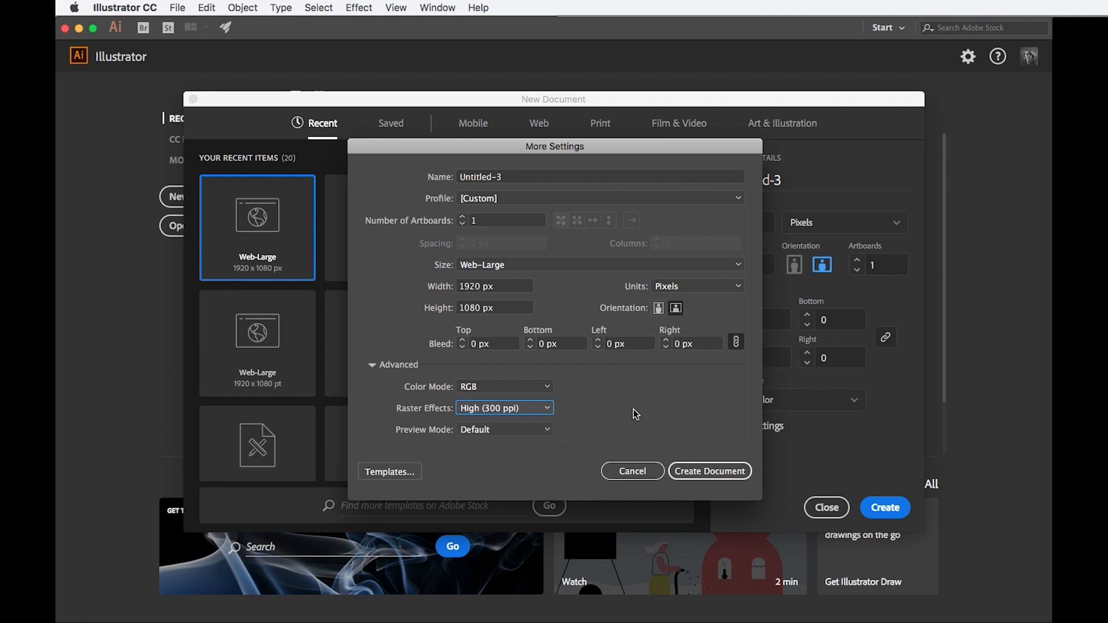
pyautogui.click(709, 471)
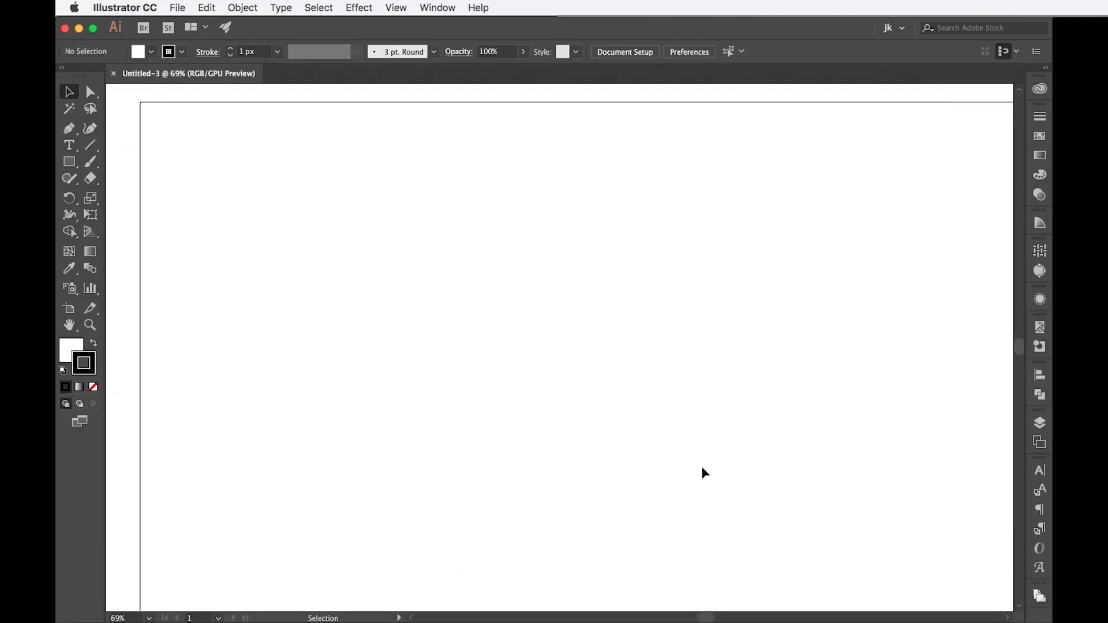
# Save the document as Gradients.ai in the Gradients folder, using the Adobe Illustrator (ai) format and the default save options.
pyautogui.click(177, 7)
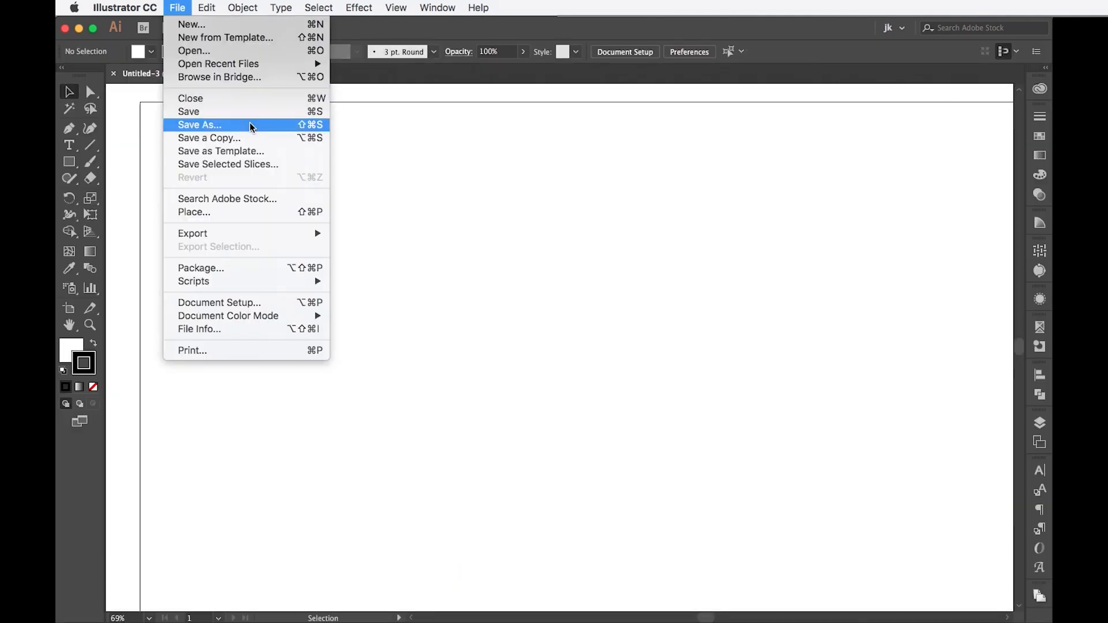
pyautogui.click(250, 125)
pyautogui.write('Gradient')
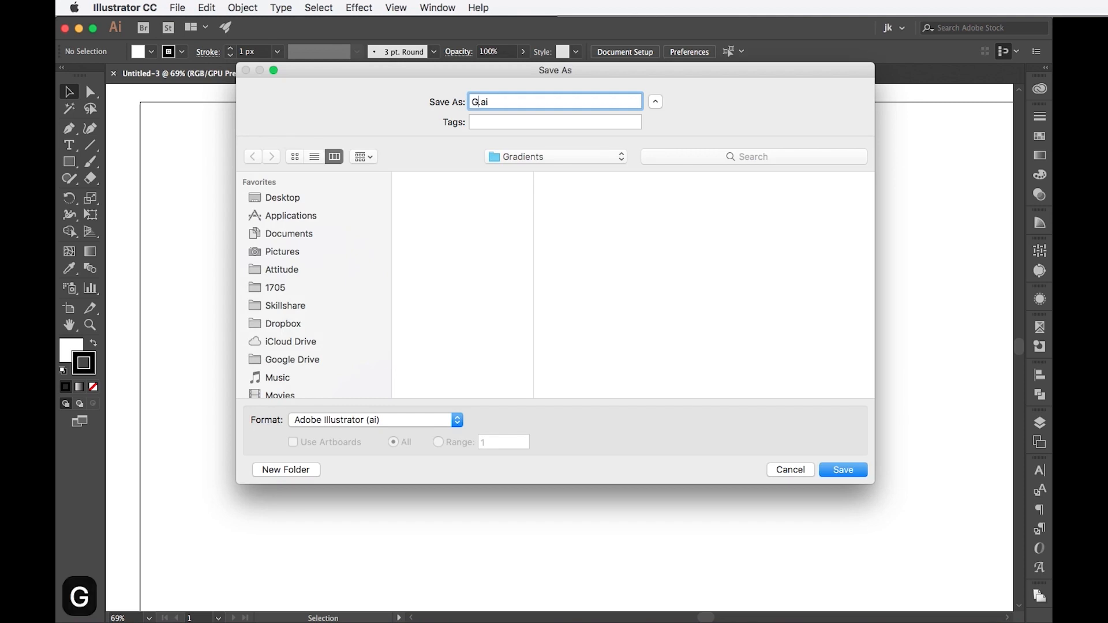
pyautogui.write('s')
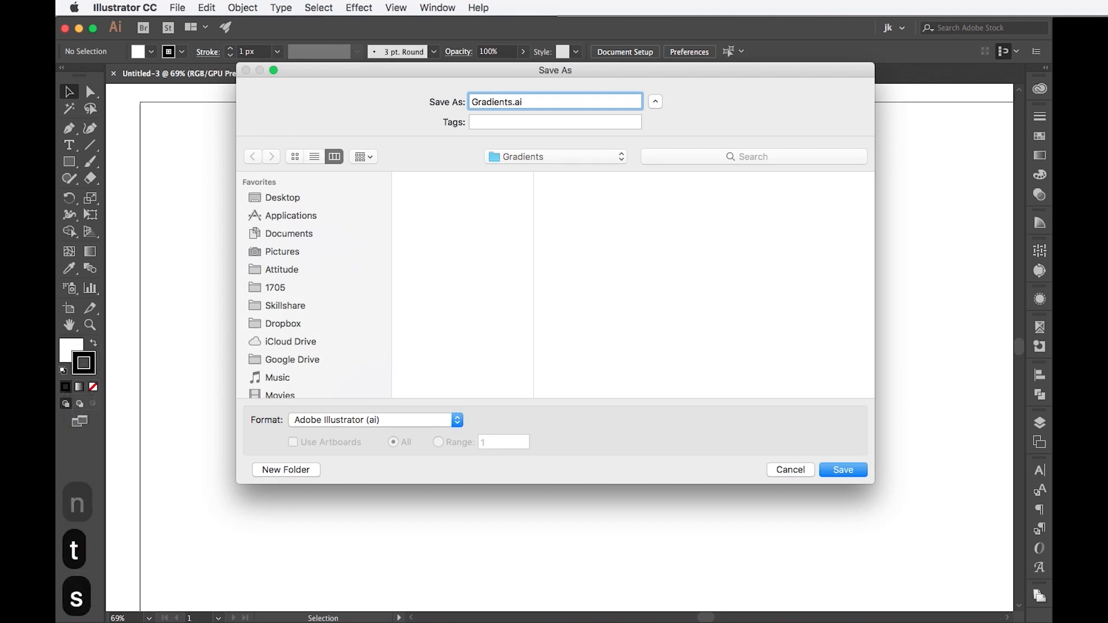
pyautogui.click(334, 423)
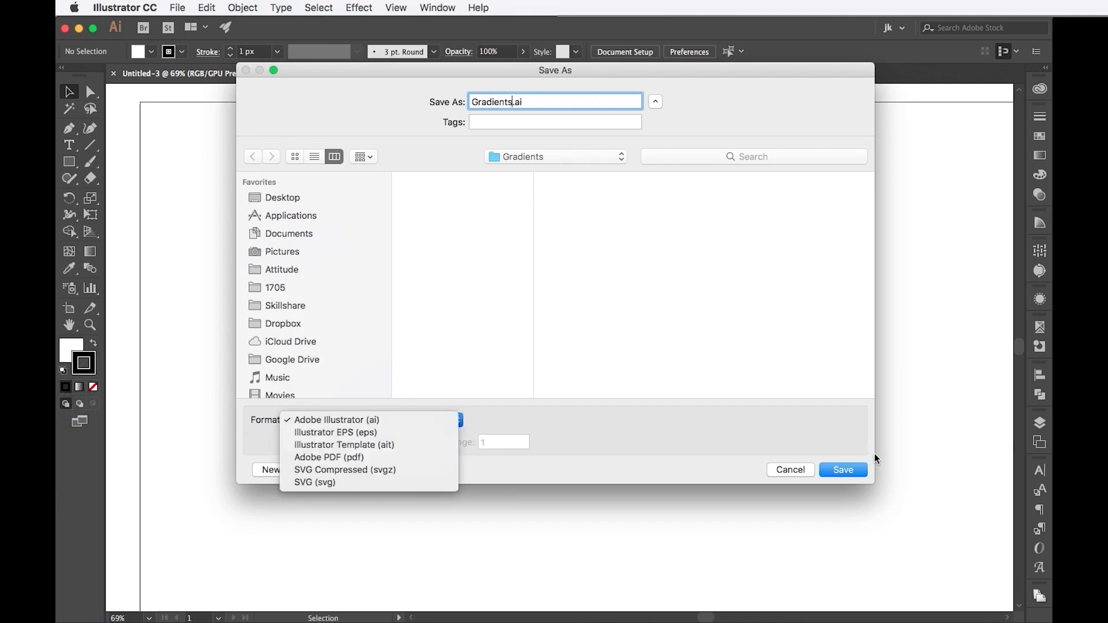
pyautogui.click(857, 469)
pyautogui.click(850, 468)
pyautogui.click(729, 514)
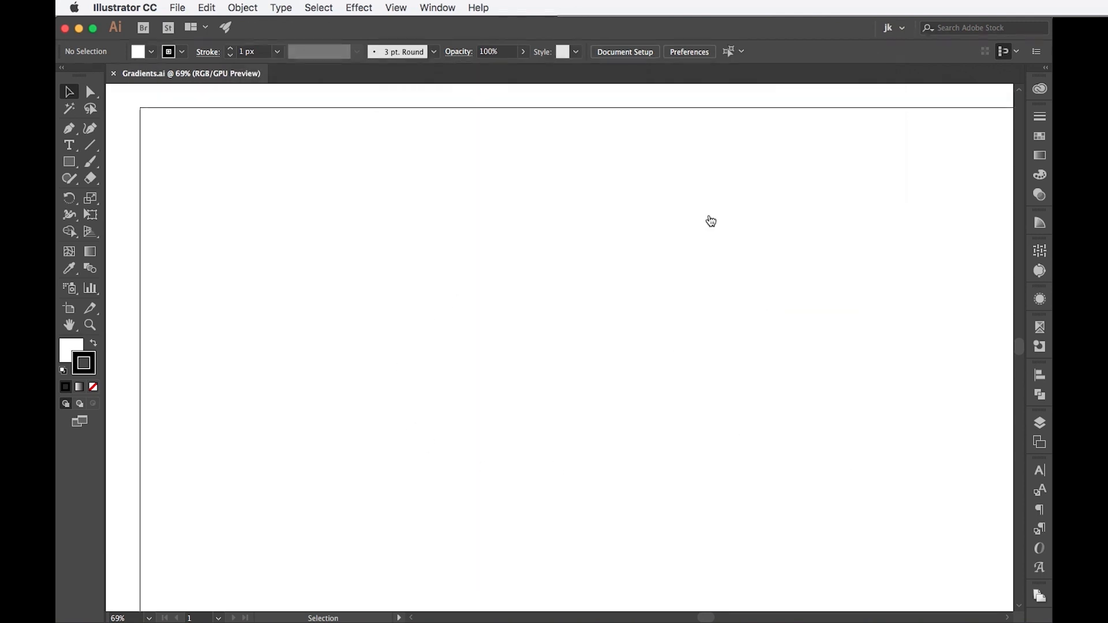
# Open the Color Guide and check where it is listed among the available windows.
pyautogui.click(1040, 223)
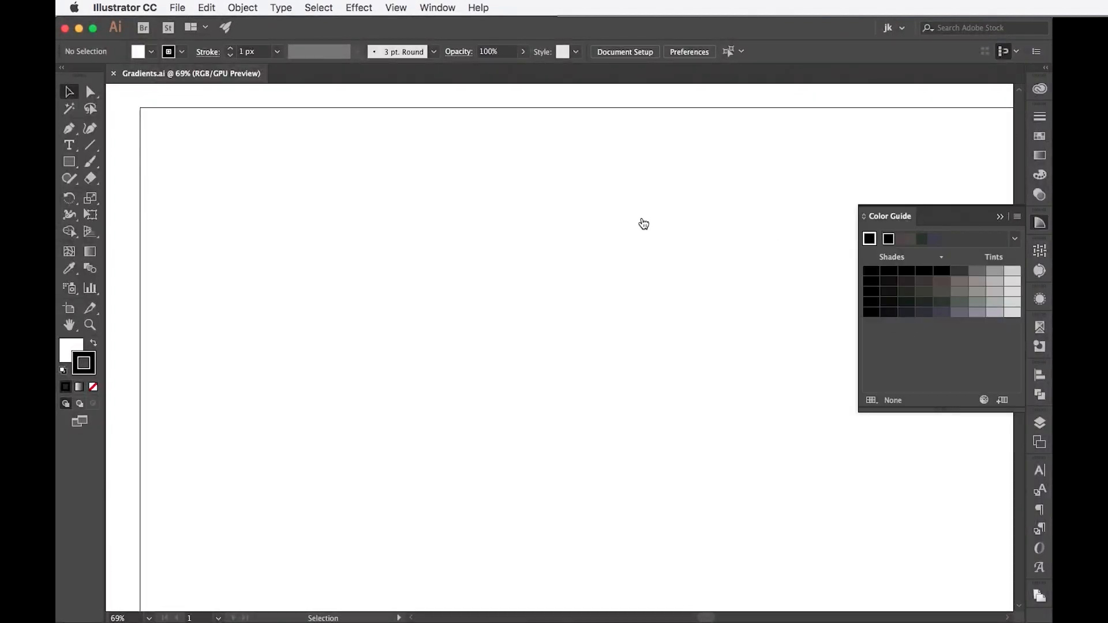
pyautogui.click(438, 7)
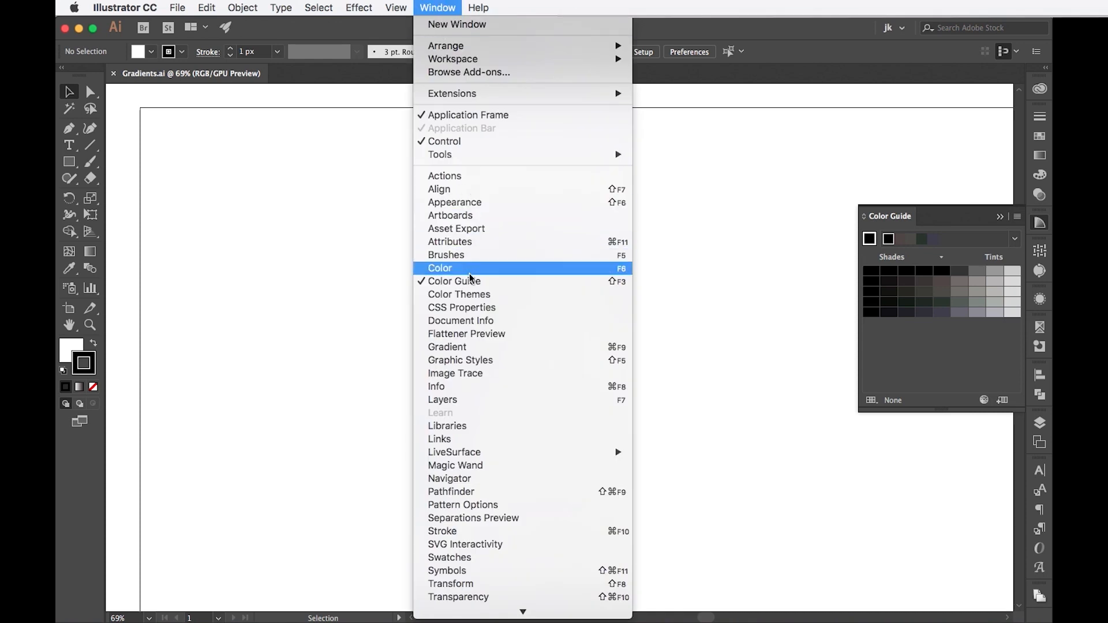
pyautogui.click(740, 276)
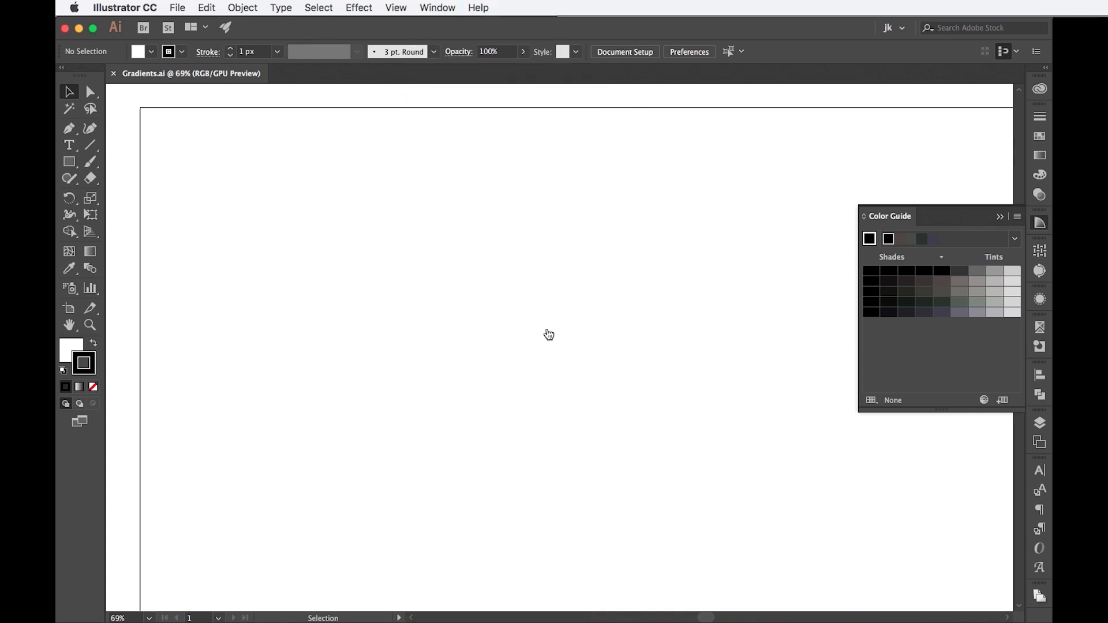
# Set the fill to the fully saturated blue-violet 4a00ff with the Color Picker.
pyautogui.click(75, 354)
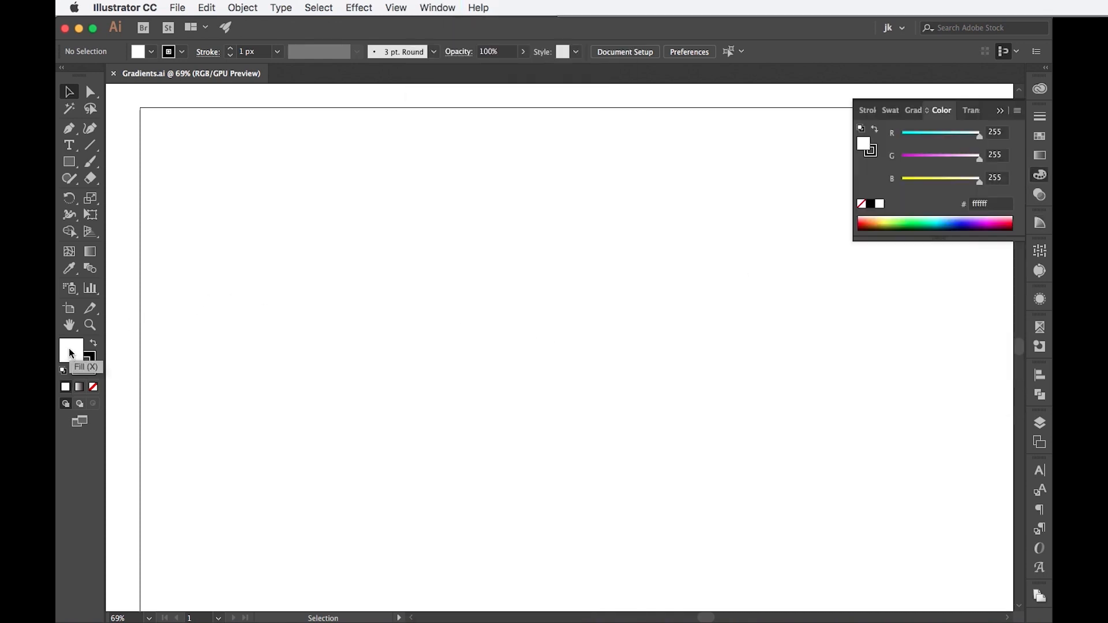
pyautogui.doubleClick(75, 356)
pyautogui.moveTo(670, 346)
pyautogui.mouseDown()
pyautogui.moveTo(764, 332)
pyautogui.moveTo(840, 283)
pyautogui.mouseUp()
pyautogui.click(852, 355)
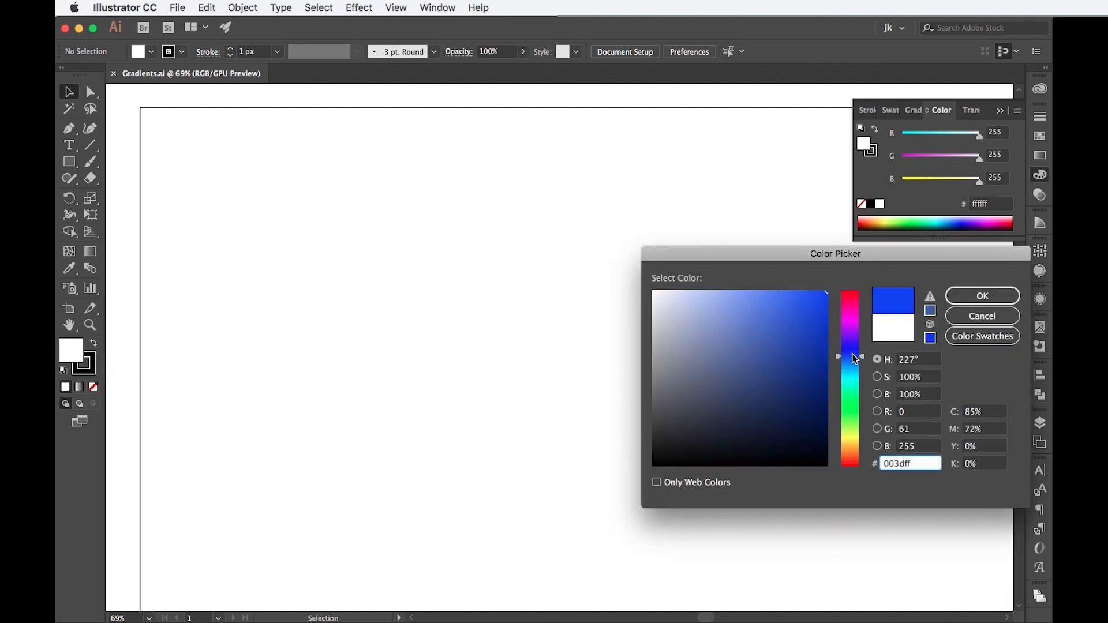
pyautogui.moveTo(826, 293)
pyautogui.mouseDown()
pyautogui.moveTo(674, 358)
pyautogui.moveTo(837, 277)
pyautogui.mouseUp()
pyautogui.moveTo(863, 354); pyautogui.dragTo(864, 334)
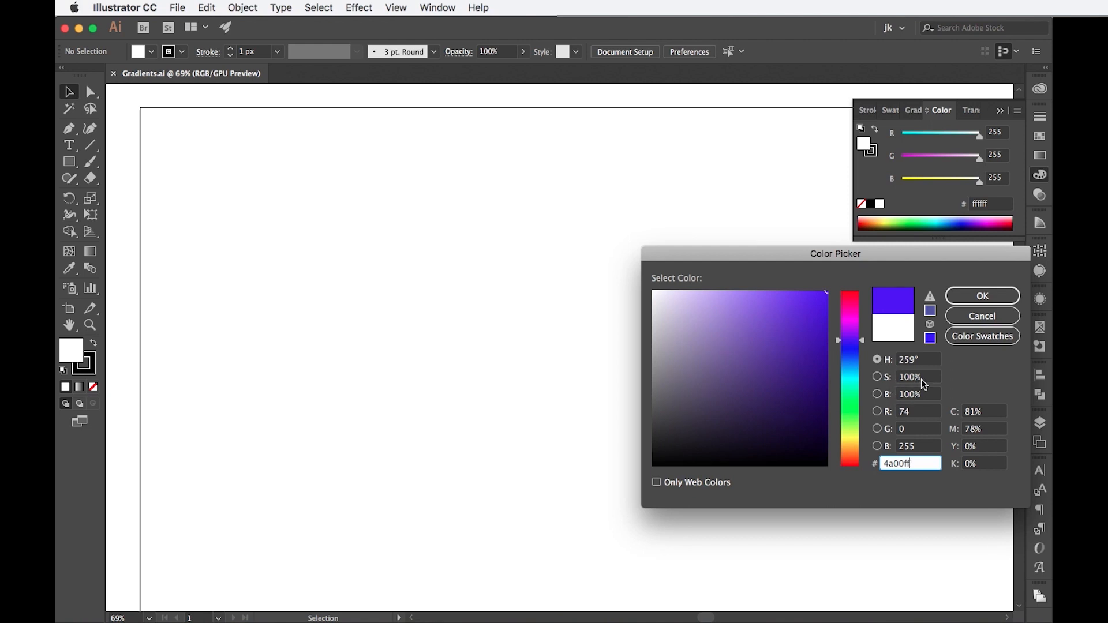
pyautogui.click(999, 296)
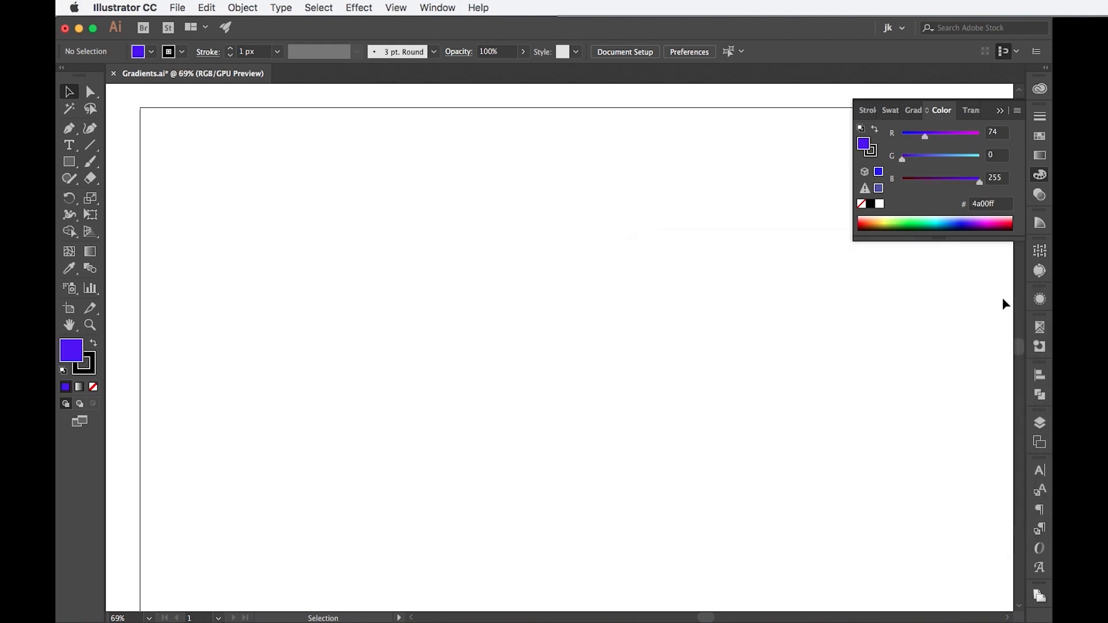
# Open the Color Guide options for the new base colour and confirm 4 steps with 100% variation.
pyautogui.click(1043, 224)
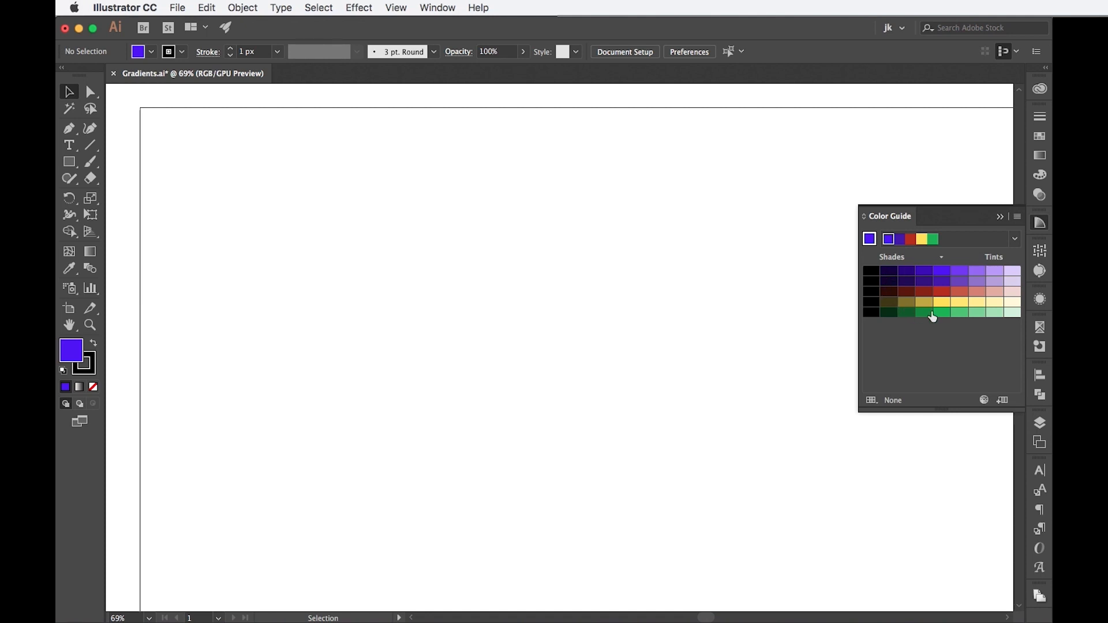
pyautogui.click(1019, 217)
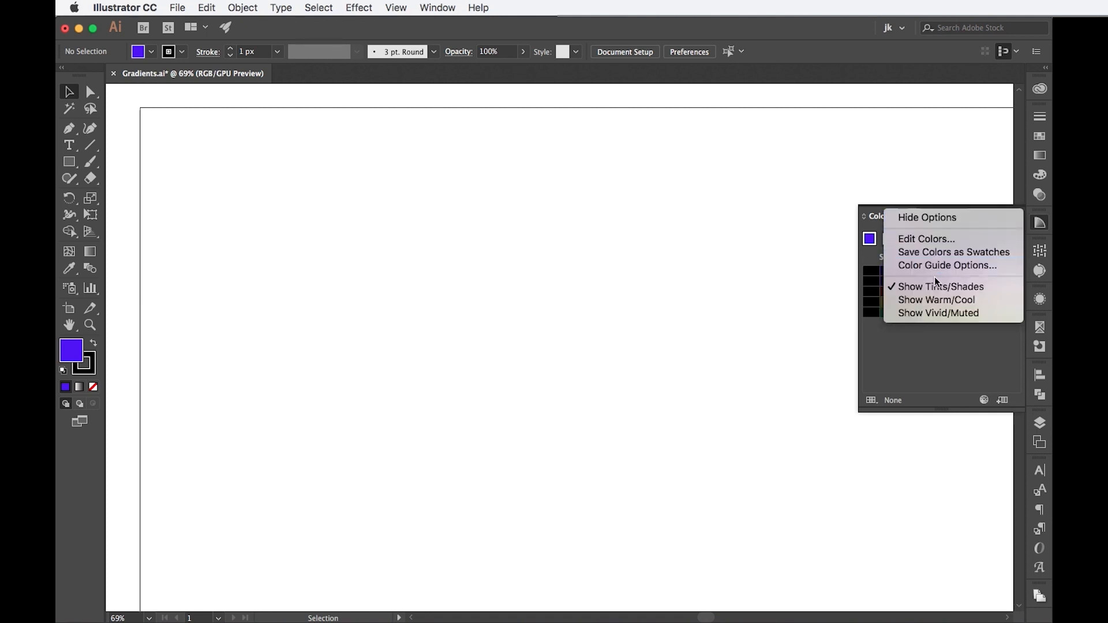
pyautogui.click(1006, 267)
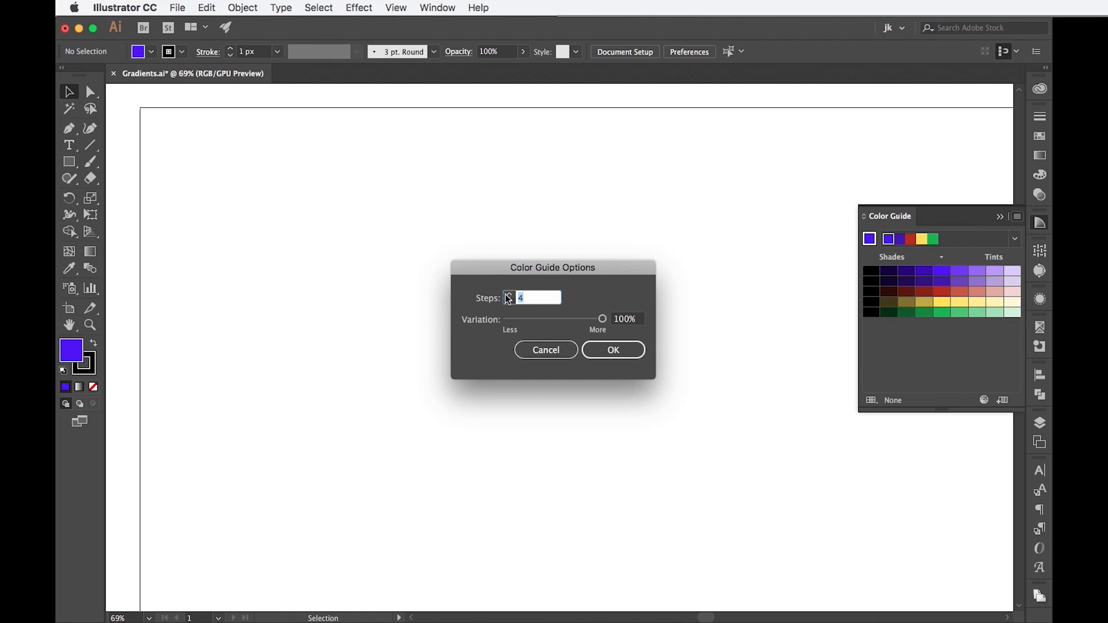
pyautogui.click(509, 295)
pyautogui.click(510, 301)
pyautogui.moveTo(601, 325); pyautogui.dragTo(649, 320)
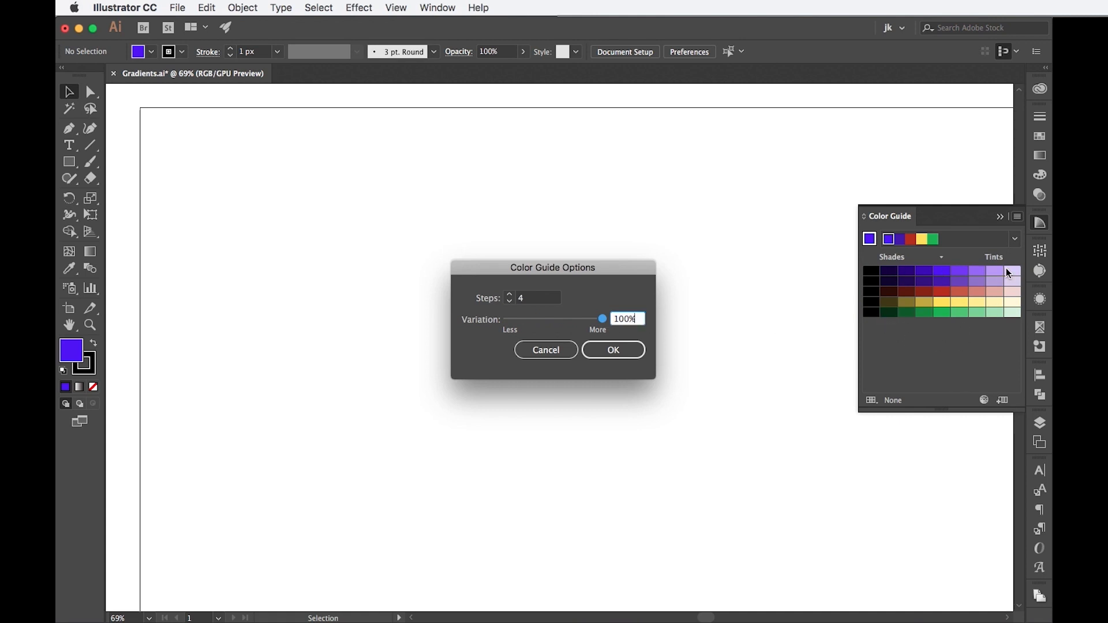
pyautogui.click(641, 351)
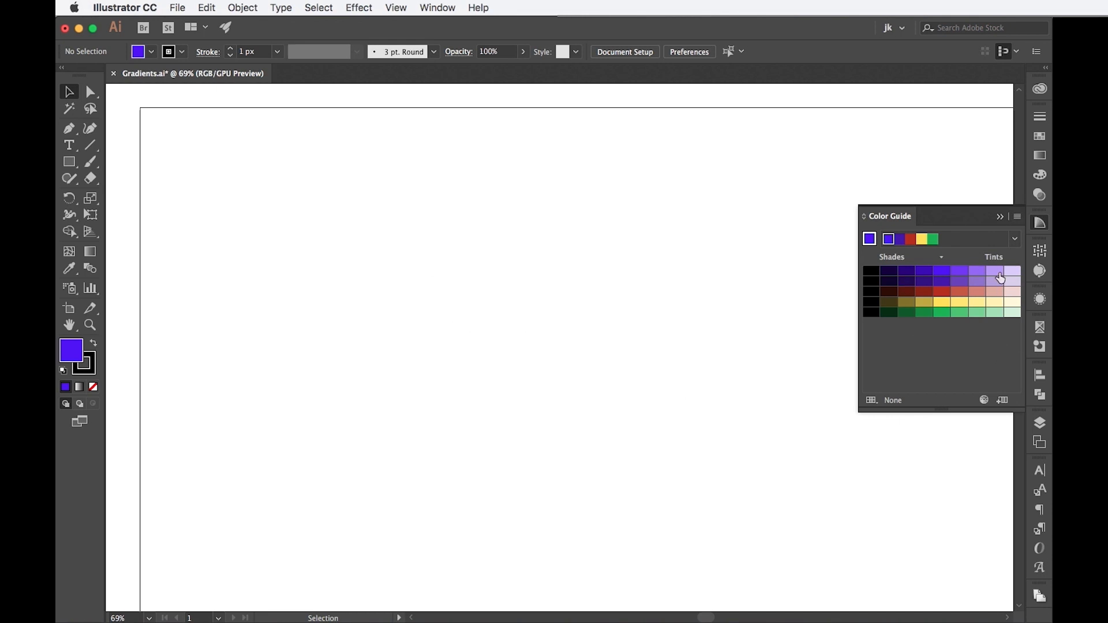
# Browse the harmony rules in the Color Guide and apply Complementary to the blue-violet base colour.
pyautogui.click(1017, 237)
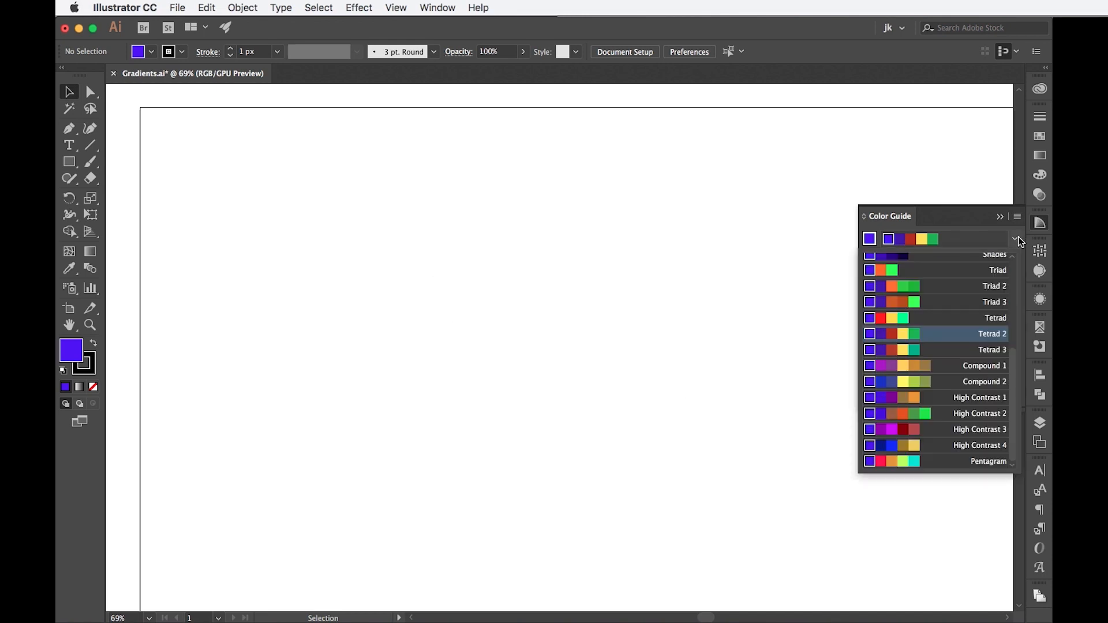
pyautogui.click(1018, 238)
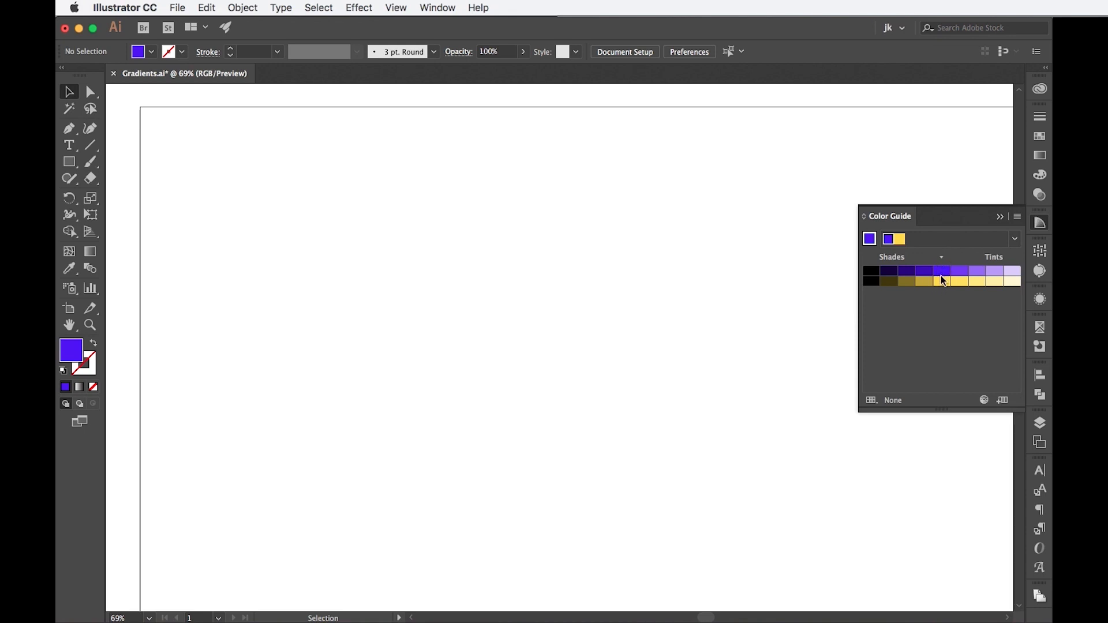
pyautogui.click(1014, 239)
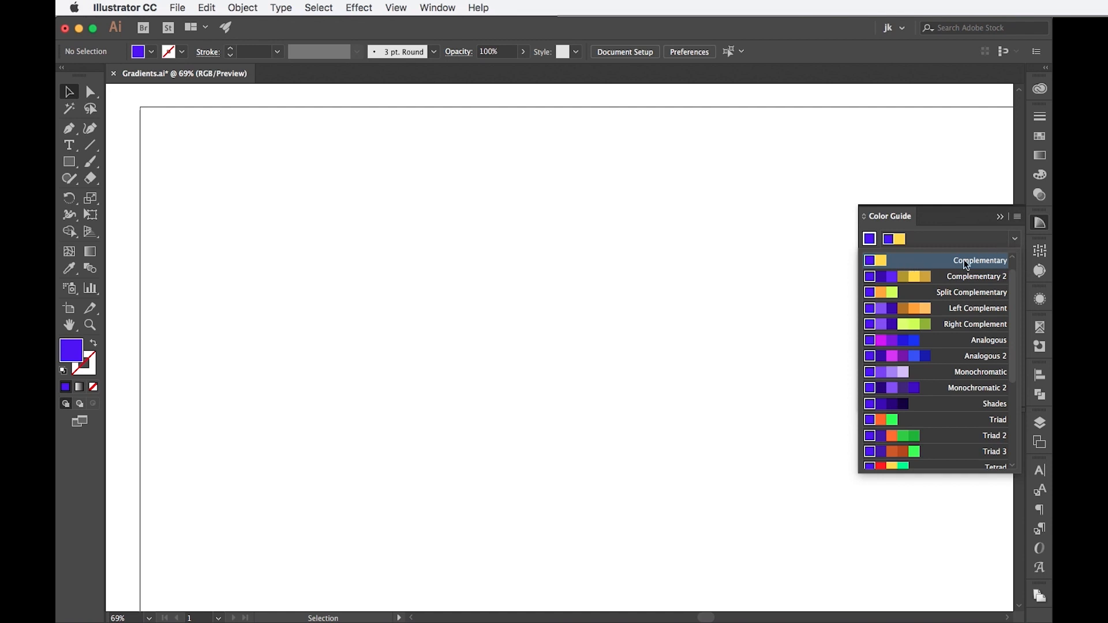
pyautogui.click(999, 265)
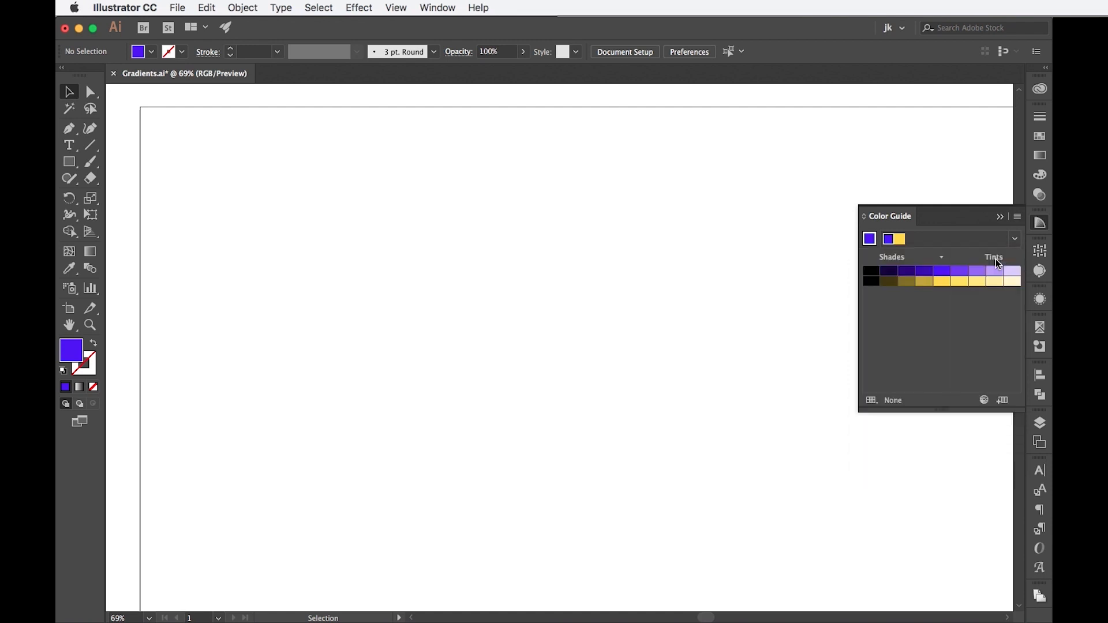
# Select the pure blue-violet and yellow of the complementary harmony, save them as a colour group and display the swatches.
pyautogui.click(943, 271)
pyautogui.click(946, 284)
pyautogui.click(1006, 403)
pyautogui.click(1042, 136)
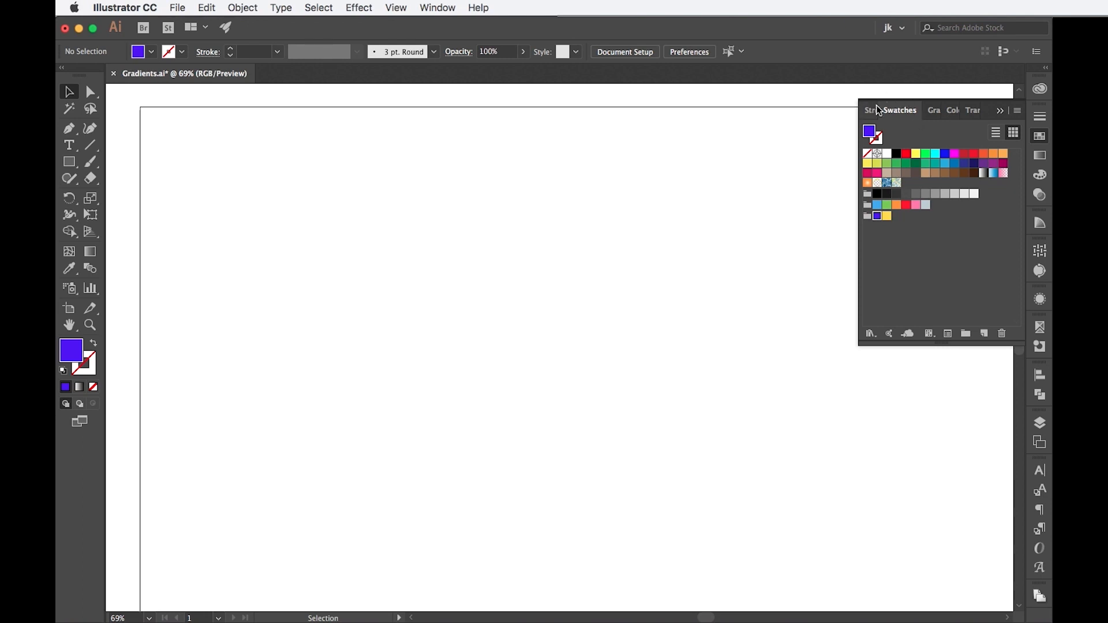
pyautogui.click(437, 7)
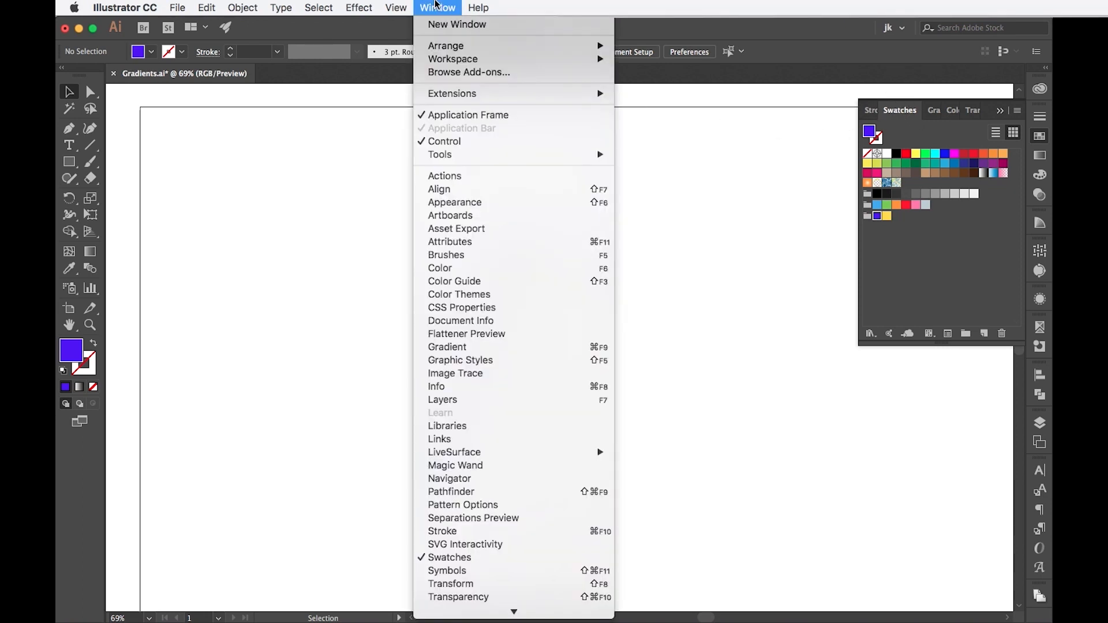
# Apply the Pentagram harmony rule to the blue-violet base colour and open the harmony in Edit Colors.
pyautogui.click(843, 435)
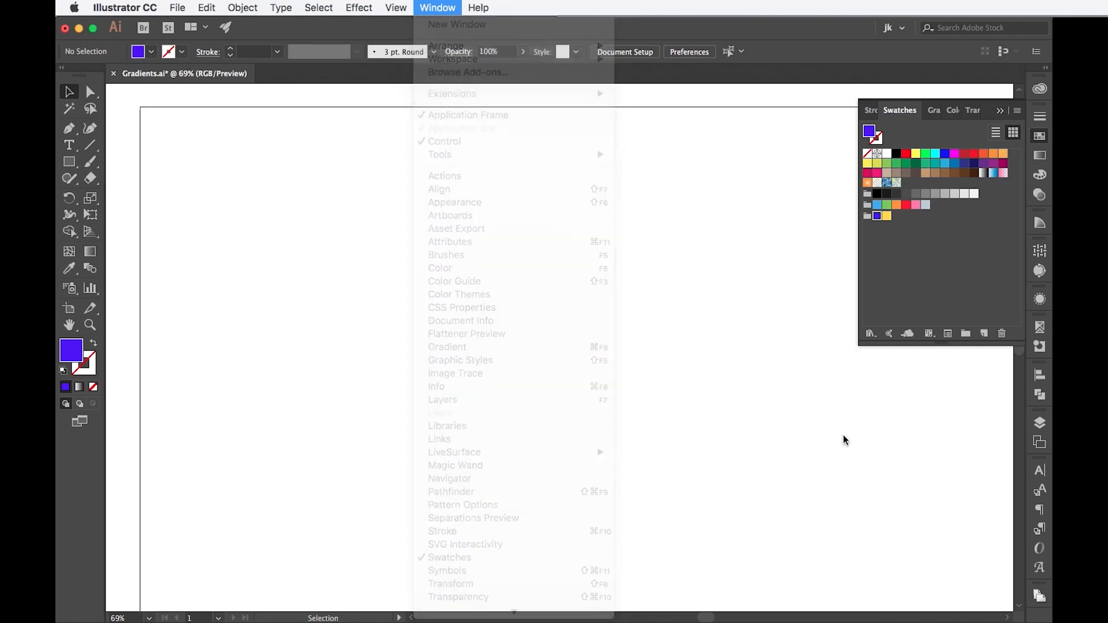
pyautogui.click(1040, 224)
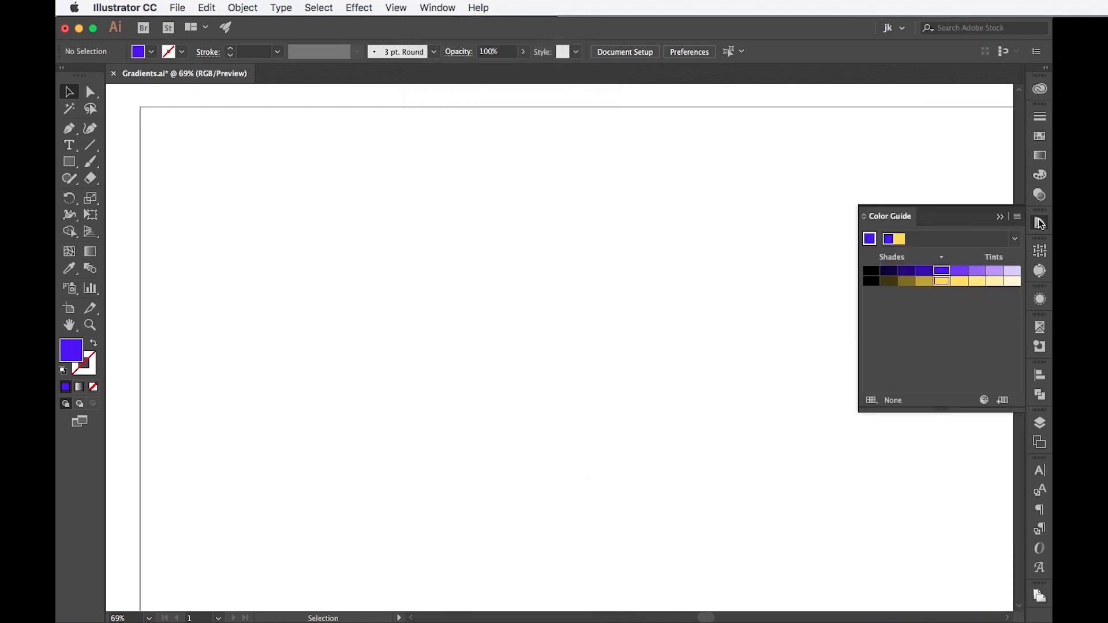
pyautogui.click(1016, 239)
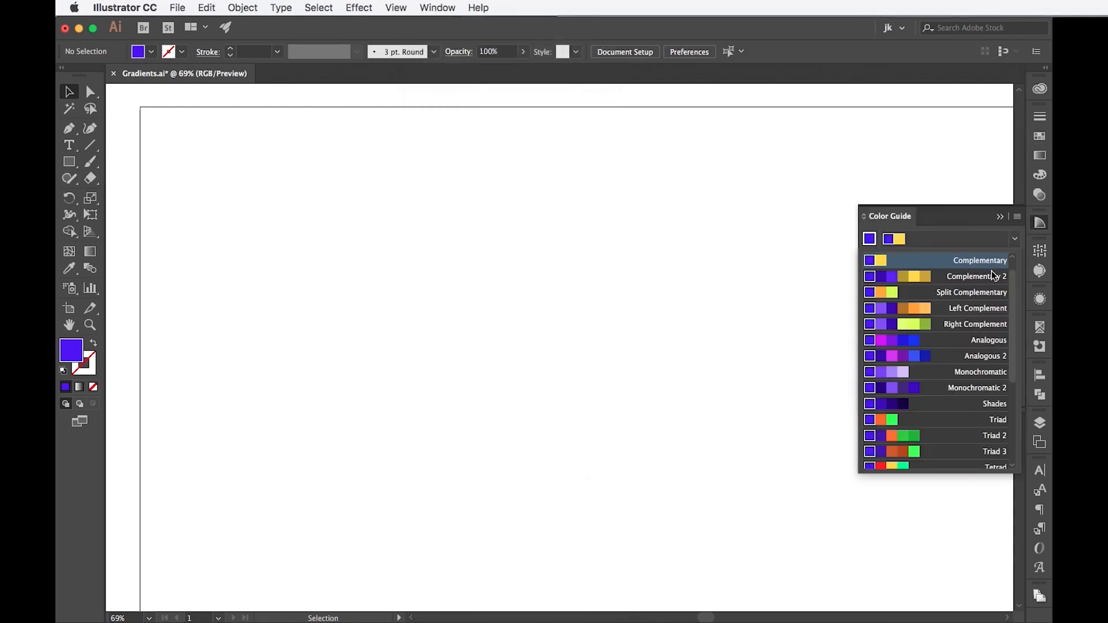
pyautogui.scroll(-5, 952, 301)
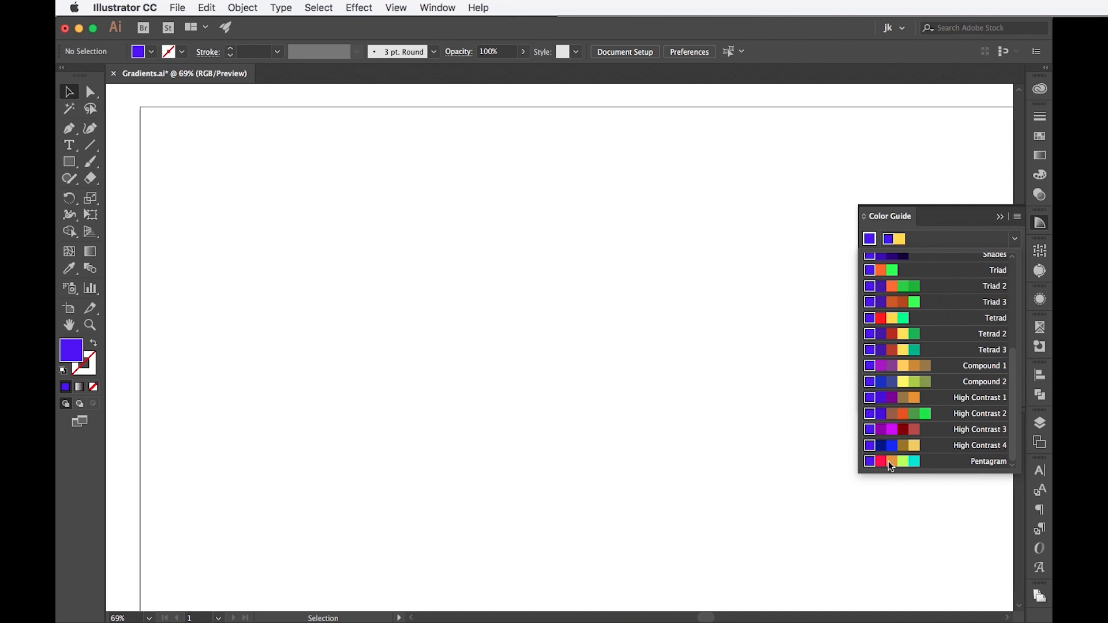
pyautogui.click(955, 462)
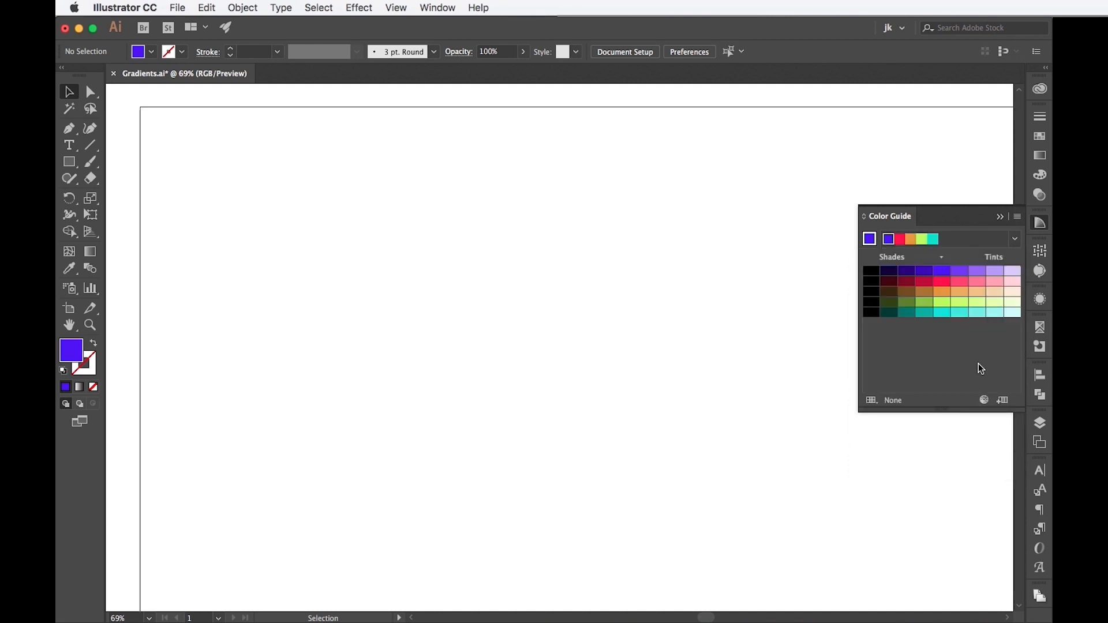
pyautogui.click(984, 399)
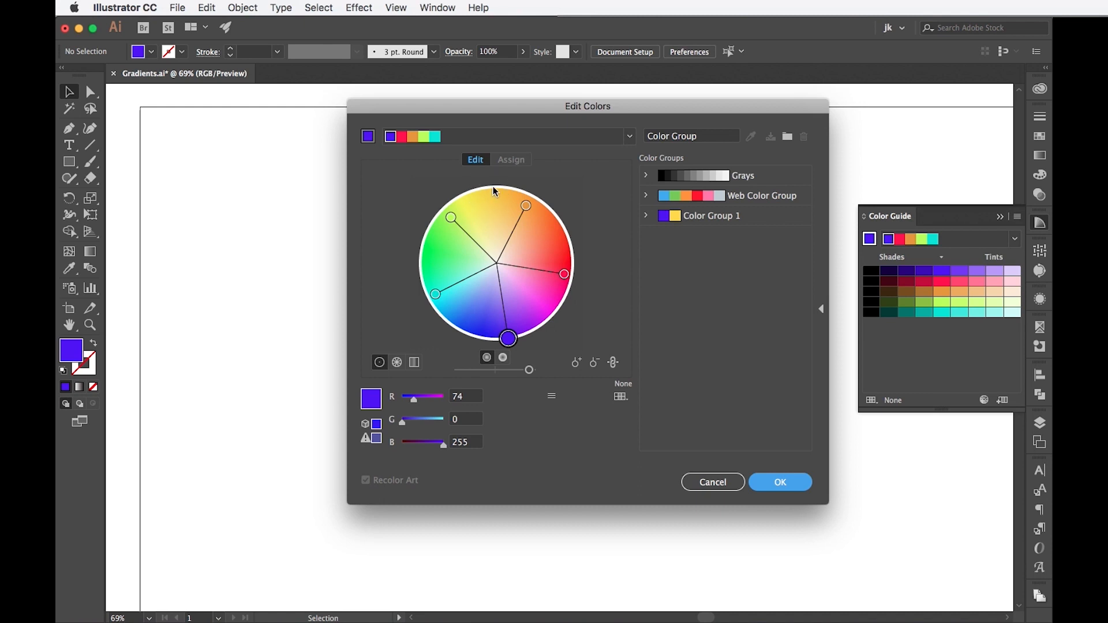
# Try the Tetrad harmony rule on the colour wheel and switch back to Pentagram.
pyautogui.click(630, 136)
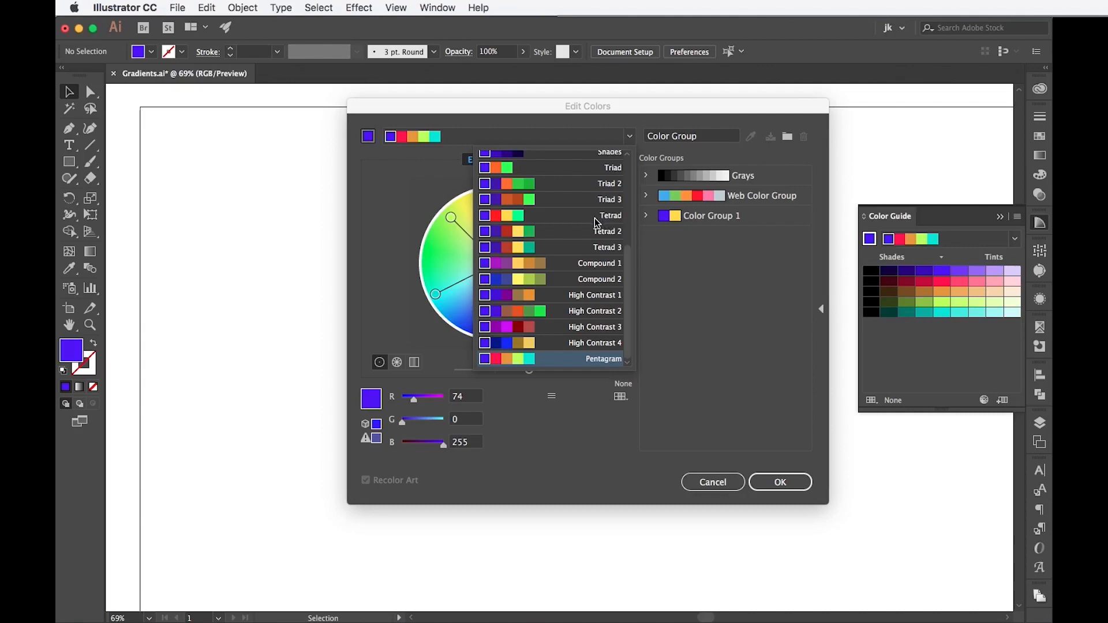
pyautogui.click(610, 218)
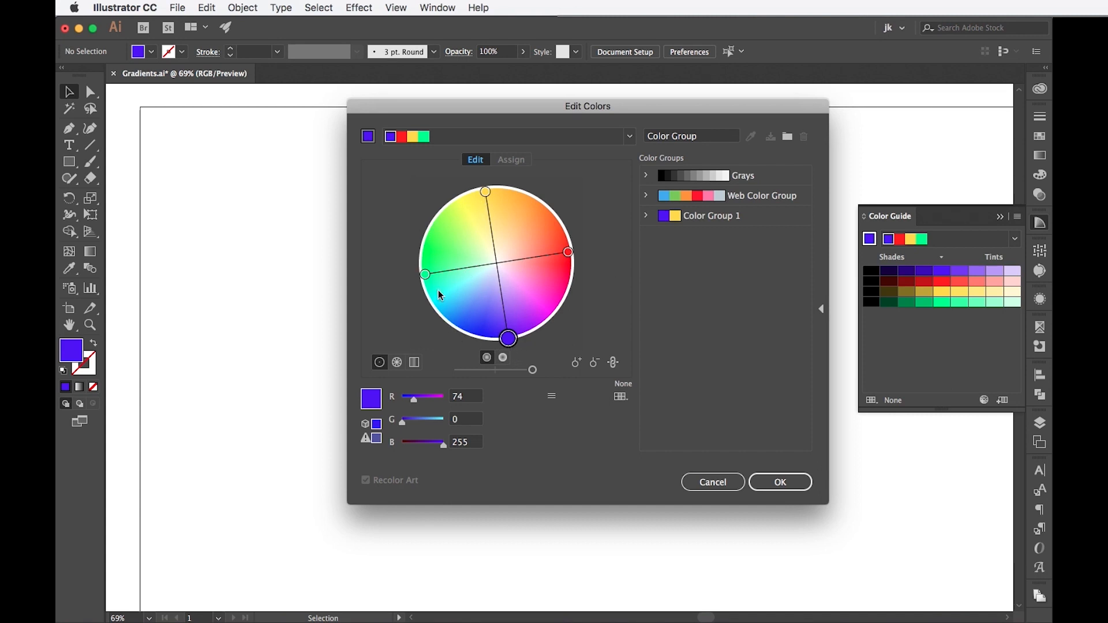
pyautogui.click(630, 136)
pyautogui.click(549, 361)
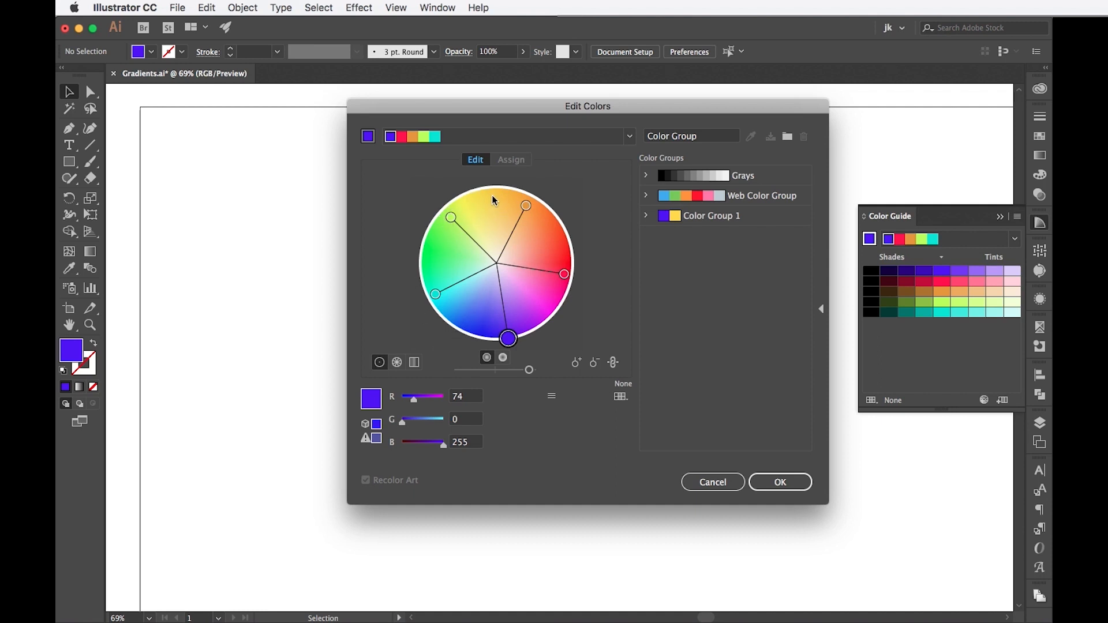
# Unlink the harmony colours, shift the other four hues to blue, green, orange and pink on the wheel, and save the edited colour group.
pyautogui.click(615, 364)
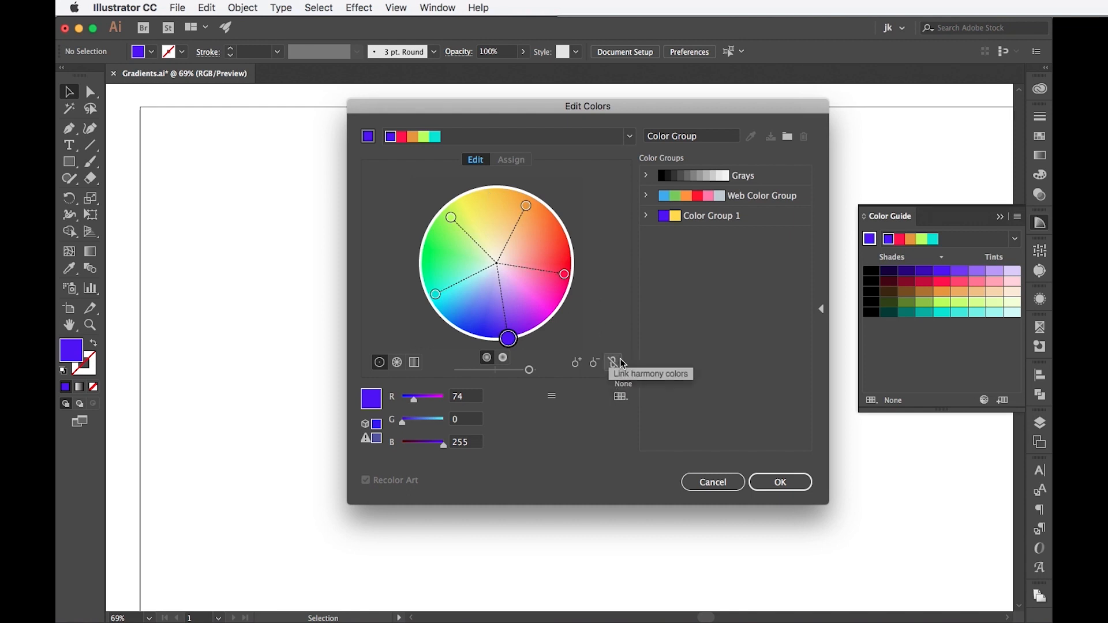
pyautogui.moveTo(436, 294); pyautogui.dragTo(437, 321)
pyautogui.moveTo(451, 218); pyautogui.dragTo(421, 234)
pyautogui.moveTo(526, 206); pyautogui.dragTo(548, 208)
pyautogui.moveTo(570, 283); pyautogui.dragTo(571, 303)
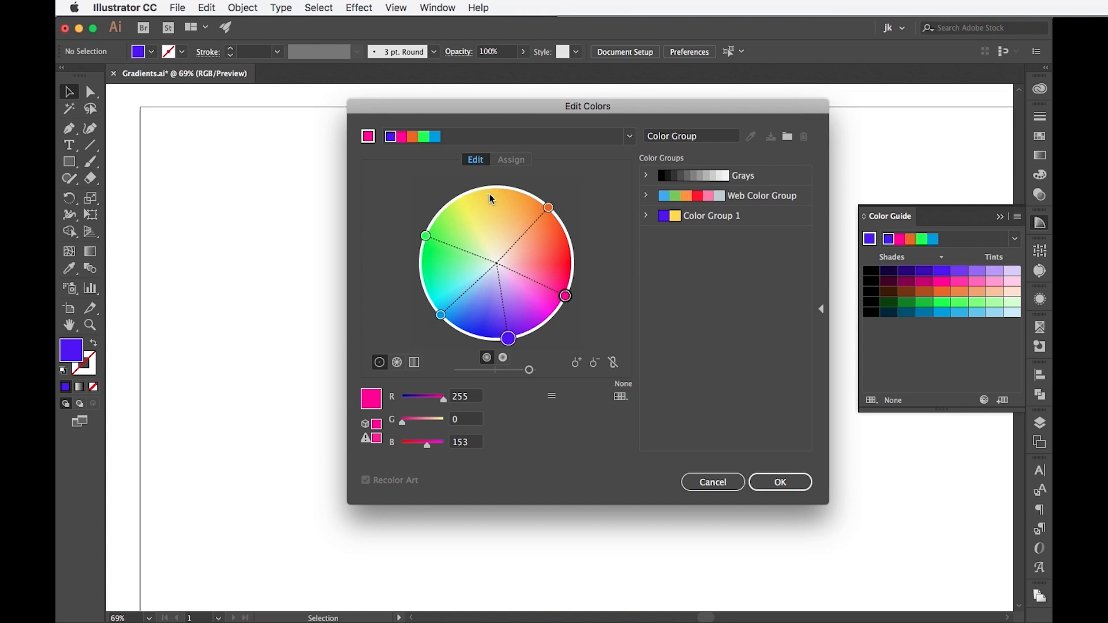
pyautogui.click(776, 482)
pyautogui.click(696, 326)
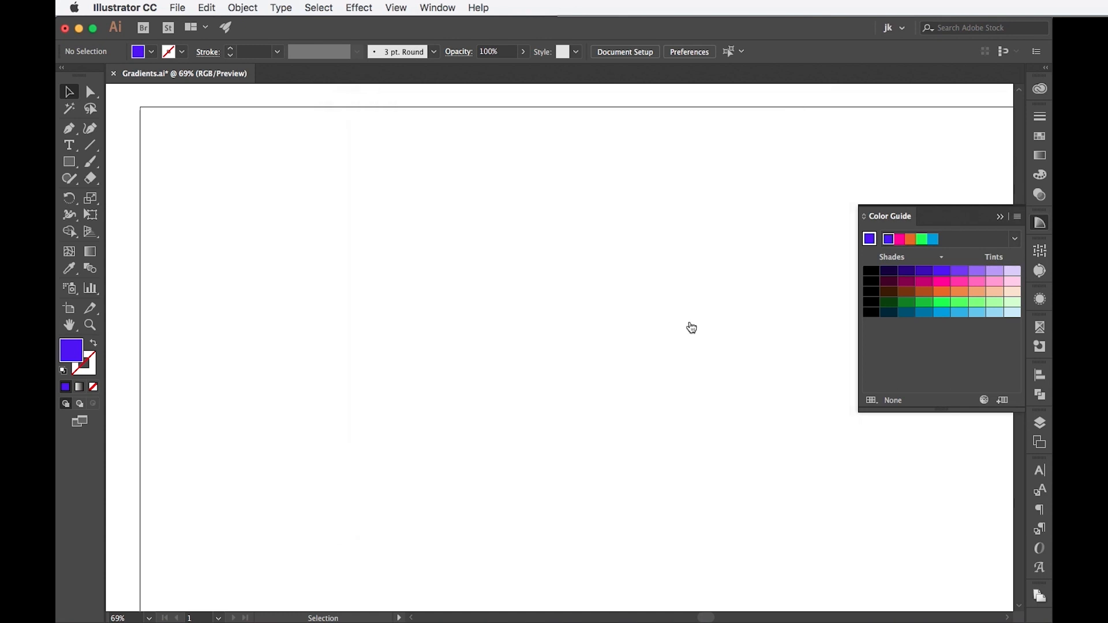
# Select the pure blue, green, orange and pink of the harmony, save them as a colour group and display the swatches.
pyautogui.click(944, 312)
pyautogui.keyDown('shift'); pyautogui.click(944, 302); pyautogui.keyUp('shift')
pyautogui.keyDown('shift'); pyautogui.click(943, 292); pyautogui.keyUp('shift')
pyautogui.keyDown('shift'); pyautogui.click(944, 282); pyautogui.keyUp('shift')
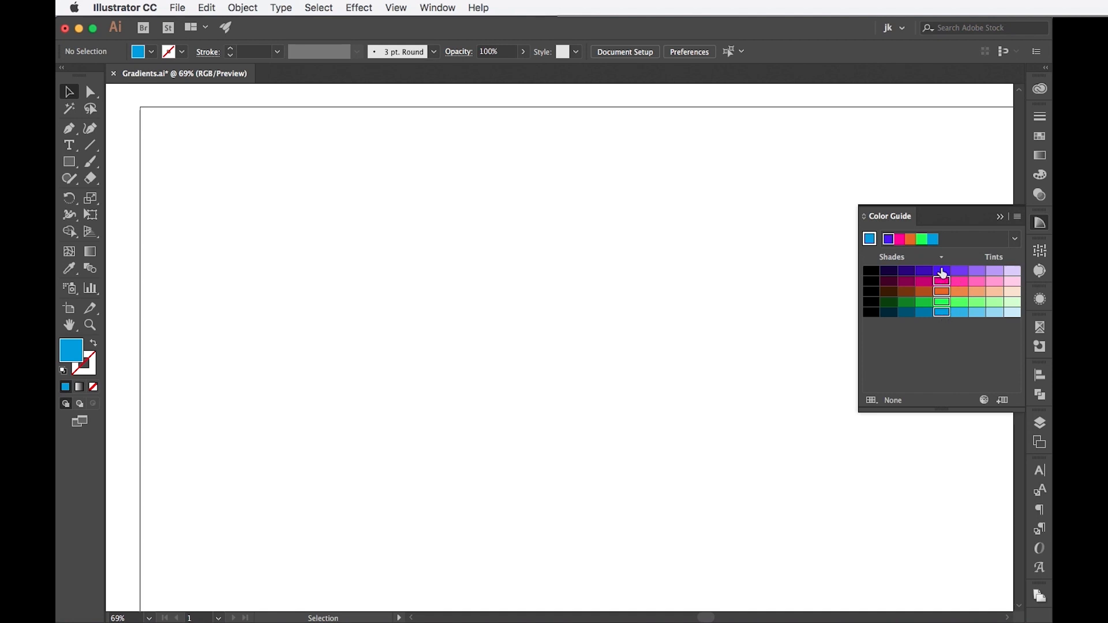
pyautogui.click(1000, 392)
pyautogui.click(1040, 136)
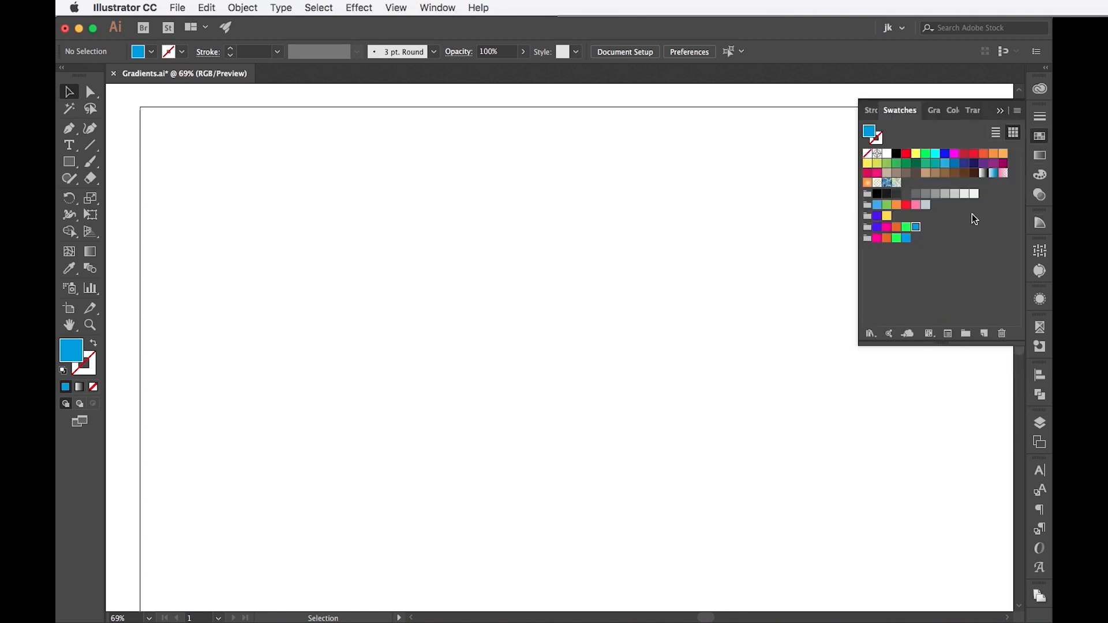
# Move the four swatches of the newest colour group into the blue-violet and yellow group.
pyautogui.click(906, 240)
pyautogui.keyDown('shift'); pyautogui.click(878, 239); pyautogui.keyUp('shift')
pyautogui.moveTo(877, 239); pyautogui.dragTo(892, 217)
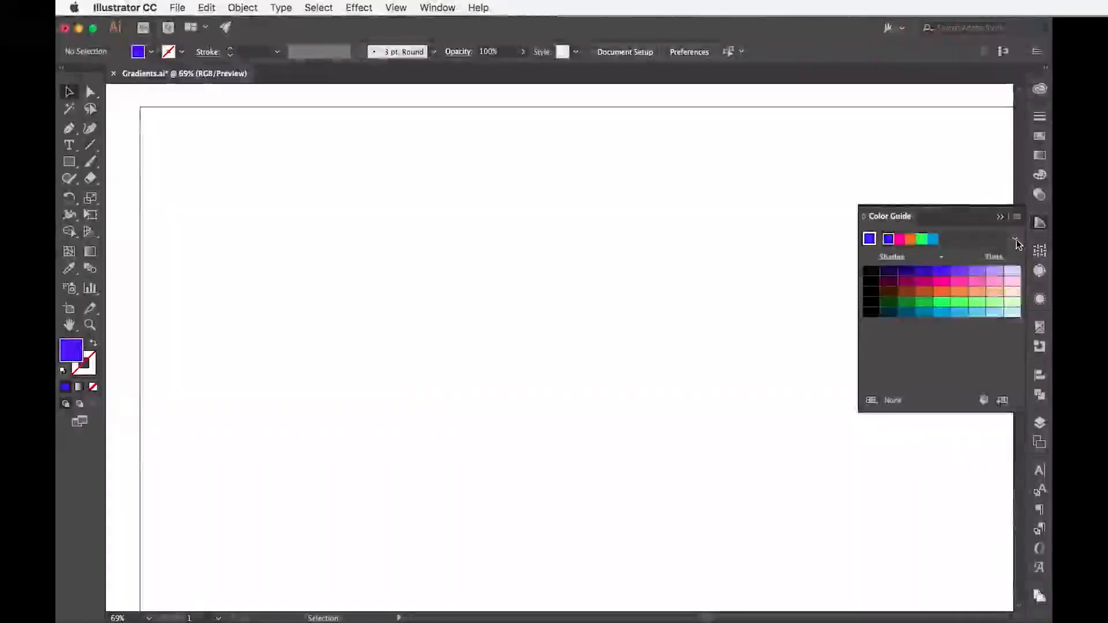
# Apply the Analogous 2 harmony rule and examine its colours on the Edit Colors wheel without changing them.
pyautogui.click(1015, 239)
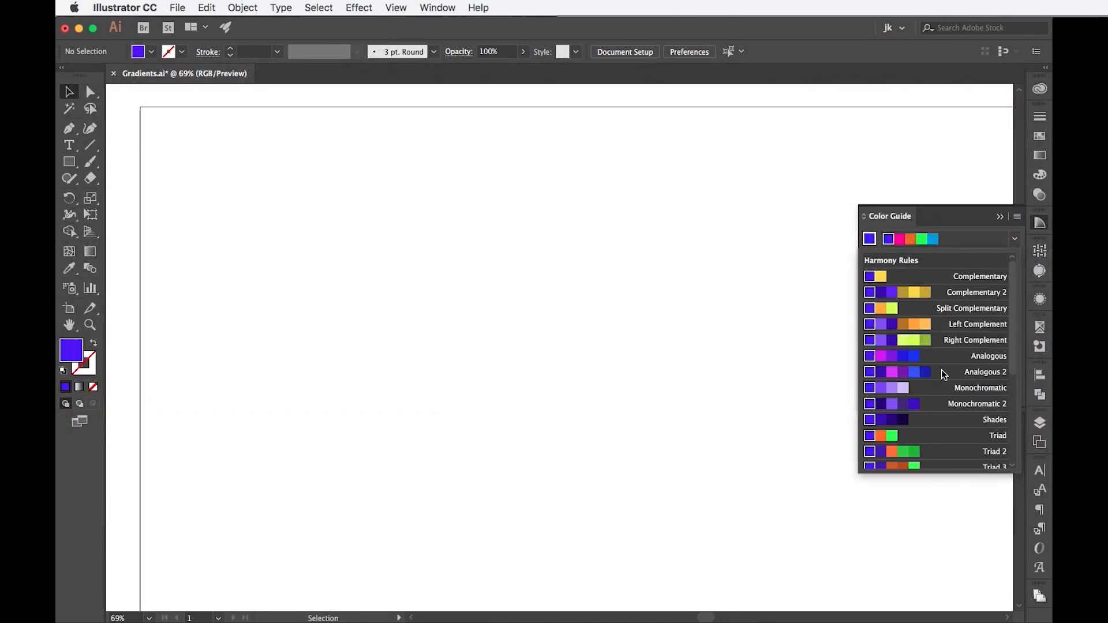
pyautogui.click(972, 372)
pyautogui.click(984, 401)
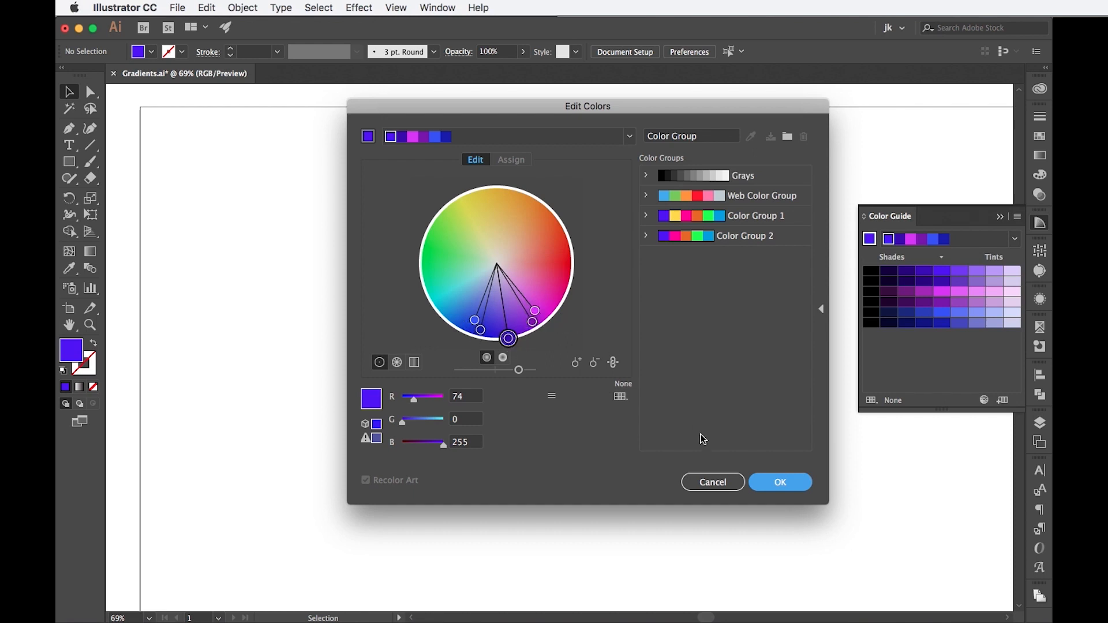
pyautogui.click(714, 483)
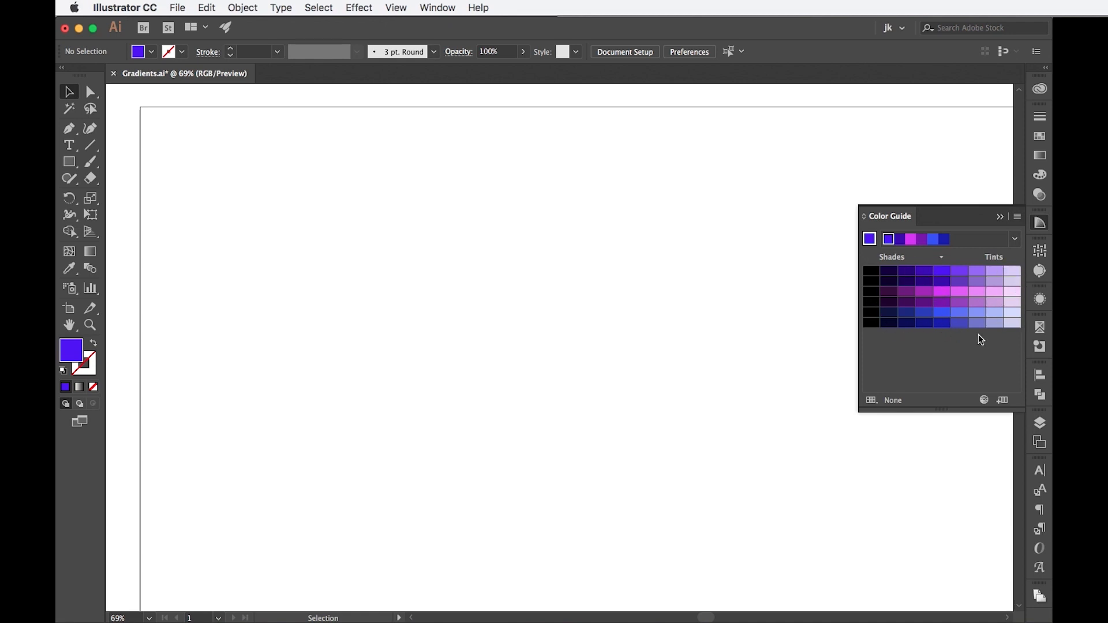
# Select the base colours and the second tint step of all six Analogous 2 rows, leaving out the first tint step.
pyautogui.click(941, 272)
pyautogui.press('shift')
pyautogui.keyDown('shift'); pyautogui.click(978, 324); pyautogui.keyUp('shift')
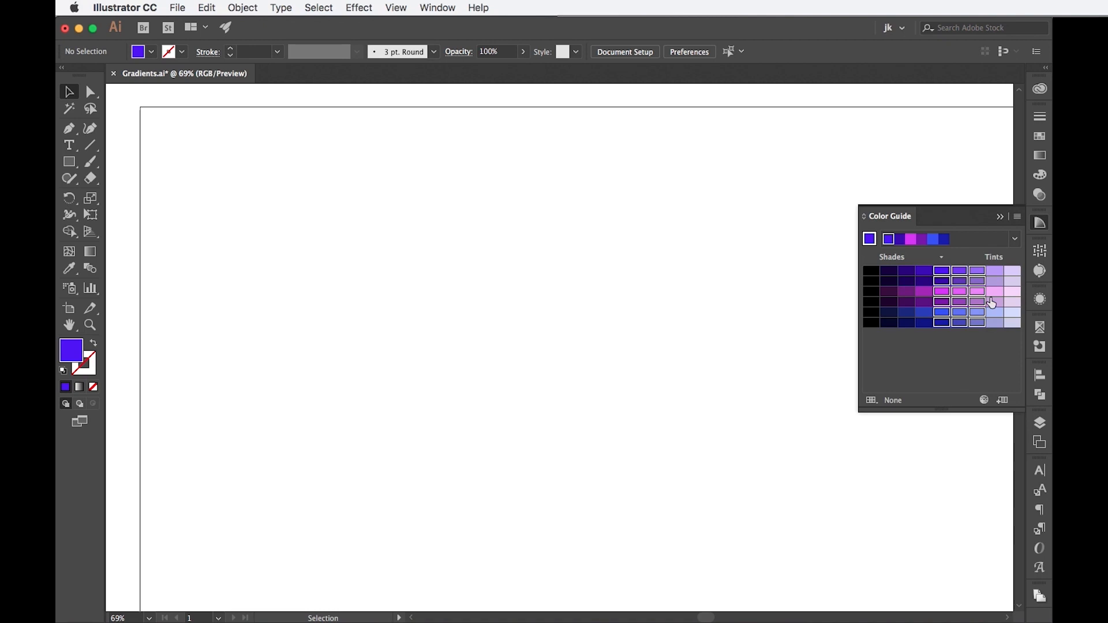
pyautogui.press('super')
pyautogui.keyDown('super'); pyautogui.click(959, 282); pyautogui.keyUp('super')
pyautogui.keyDown('super'); pyautogui.click(960, 293); pyautogui.keyUp('super')
pyautogui.keyDown('super'); pyautogui.click(959, 303); pyautogui.keyUp('super')
pyautogui.keyDown('super'); pyautogui.click(959, 313); pyautogui.keyUp('super')
pyautogui.keyDown('super'); pyautogui.click(959, 322); pyautogui.keyUp('super')
# Add the lightest tints of all six rows and dark shades of rows one, four and six, and save the selection as a colour group.
pyautogui.keyDown('super'); pyautogui.click(1013, 322); pyautogui.keyUp('super')
pyautogui.keyDown('super'); pyautogui.click(1013, 311); pyautogui.keyUp('super')
pyautogui.keyDown('super'); pyautogui.click(1012, 301); pyautogui.keyUp('super')
pyautogui.keyDown('super'); pyautogui.click(1013, 291); pyautogui.keyUp('super')
pyautogui.keyDown('super'); pyautogui.click(1013, 281); pyautogui.keyUp('super')
pyautogui.keyDown('super'); pyautogui.click(1013, 270); pyautogui.keyUp('super')
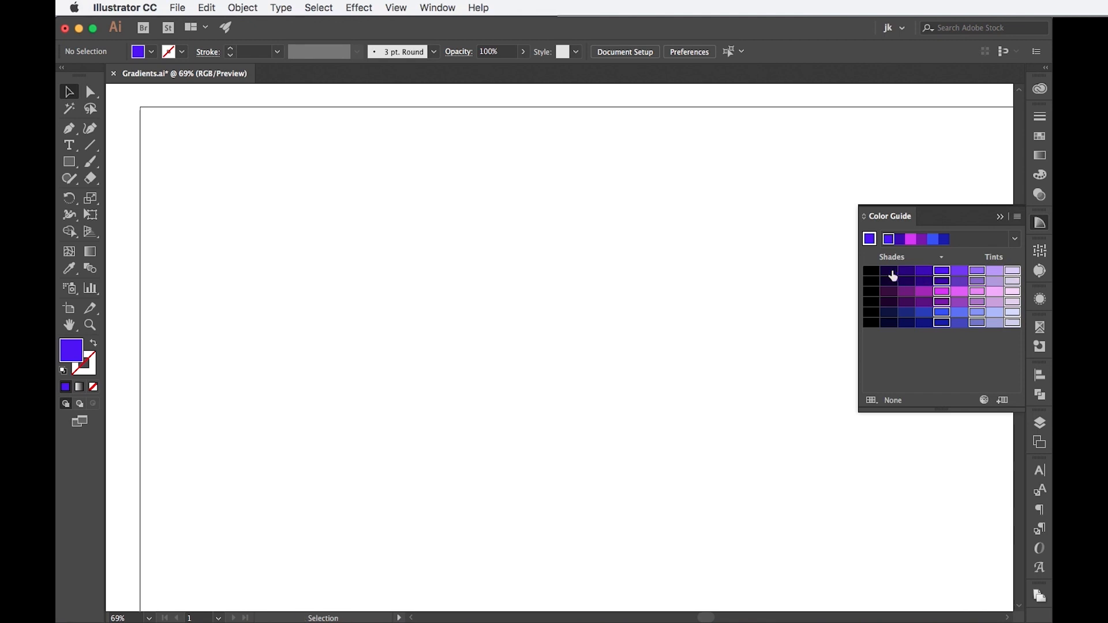
pyautogui.keyDown('super'); pyautogui.click(907, 270); pyautogui.keyUp('super')
pyautogui.keyDown('super'); pyautogui.click(907, 302); pyautogui.keyUp('super')
pyautogui.keyDown('super'); pyautogui.click(907, 322); pyautogui.keyUp('super')
# Apply the Monochromatic 2 harmony rule and select its five base colours.
pyautogui.click(1016, 240)
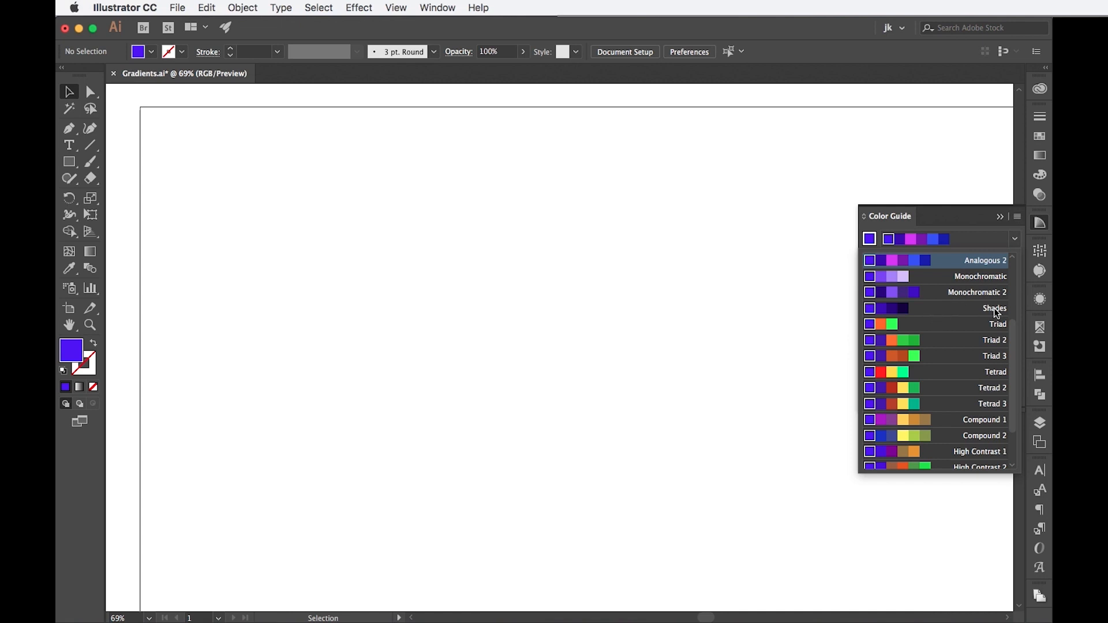
pyautogui.click(980, 296)
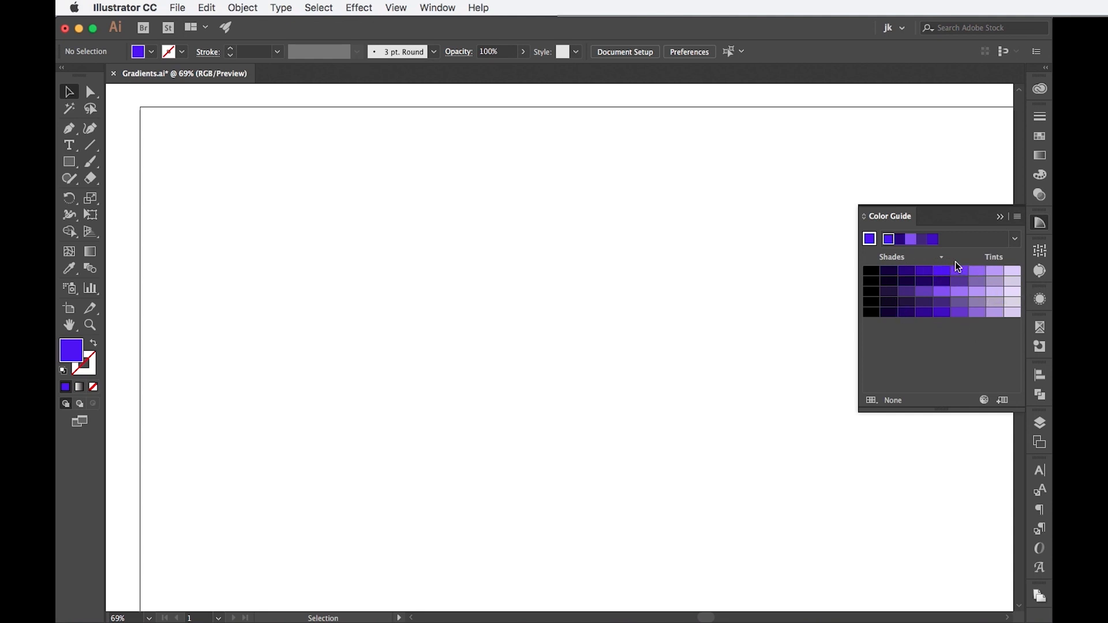
pyautogui.click(942, 273)
pyautogui.keyDown('shift'); pyautogui.click(943, 312); pyautogui.keyUp('shift')
# Add the lightest tints of the first and last rows and two dark first-row shades, save the colour group and display the swatches.
pyautogui.keyDown('super'); pyautogui.click(1013, 312); pyautogui.keyUp('super')
pyautogui.keyDown('super'); pyautogui.click(1013, 270); pyautogui.keyUp('super')
pyautogui.keyDown('super'); pyautogui.click(906, 270); pyautogui.keyUp('super')
pyautogui.keyDown('super'); pyautogui.click(889, 270); pyautogui.keyUp('super')
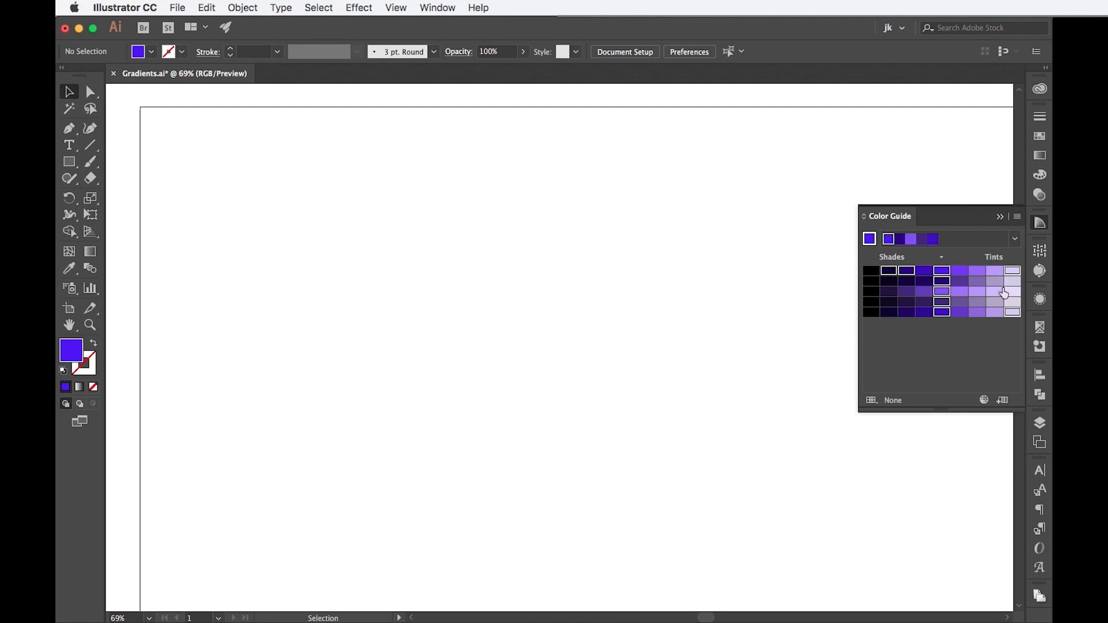
pyautogui.click(1040, 135)
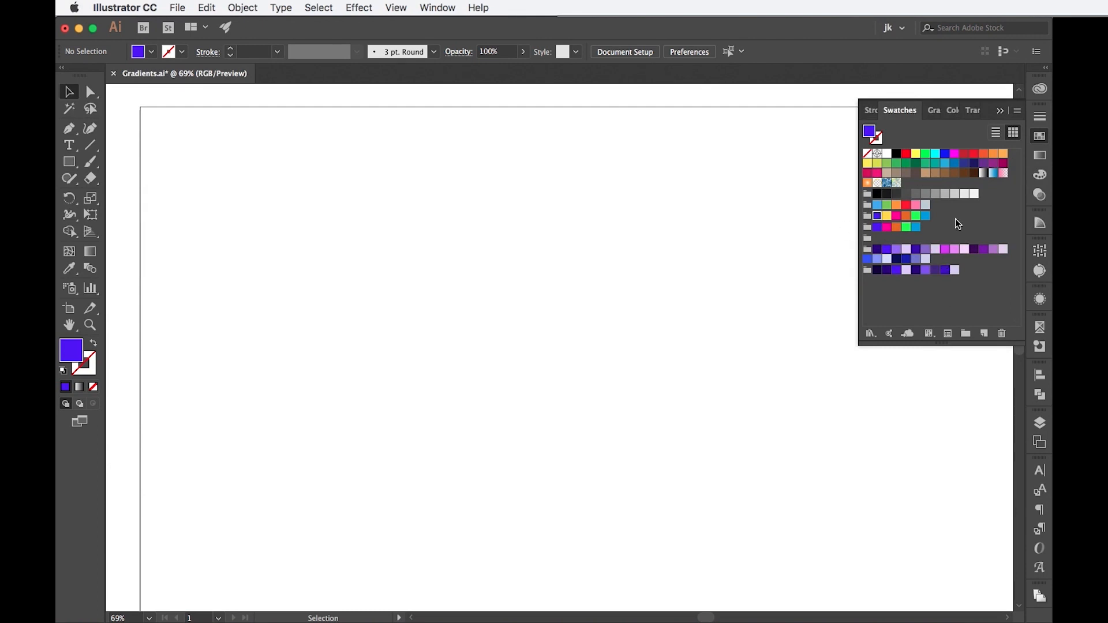
# Make the blue-violet swatch of the first custom colour group a global colour.
pyautogui.doubleClick(878, 217)
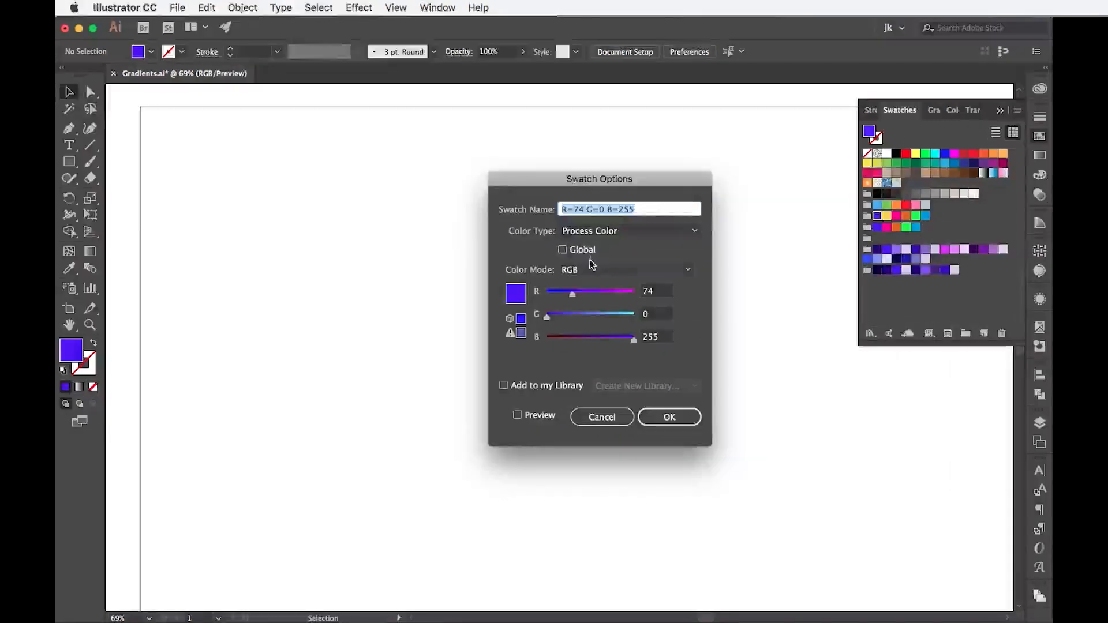
pyautogui.click(590, 252)
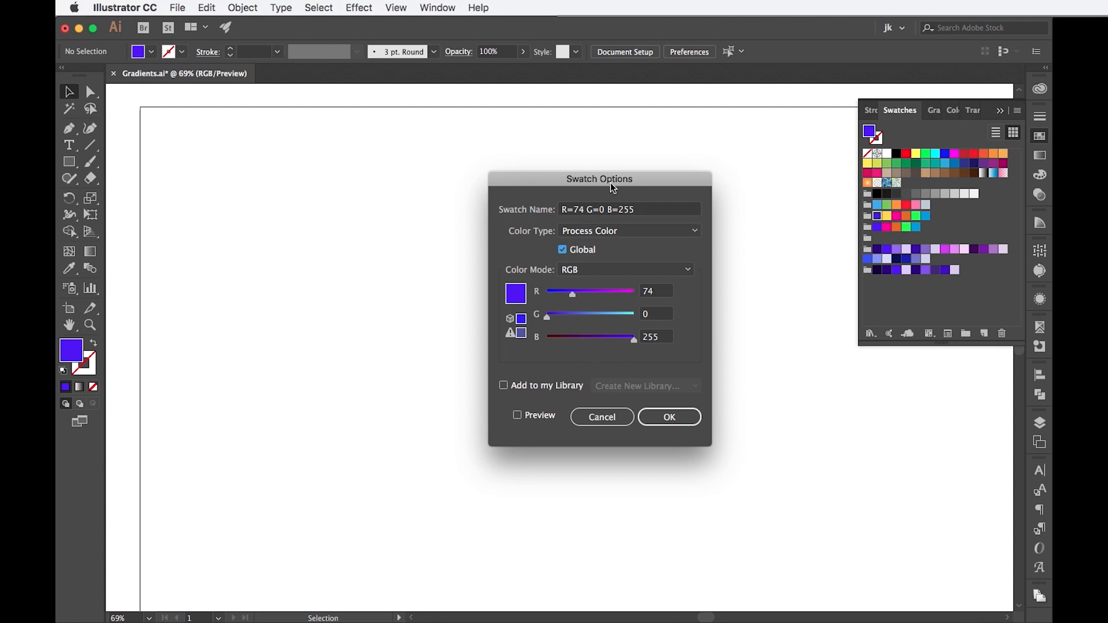
pyautogui.moveTo(614, 181); pyautogui.dragTo(561, 162)
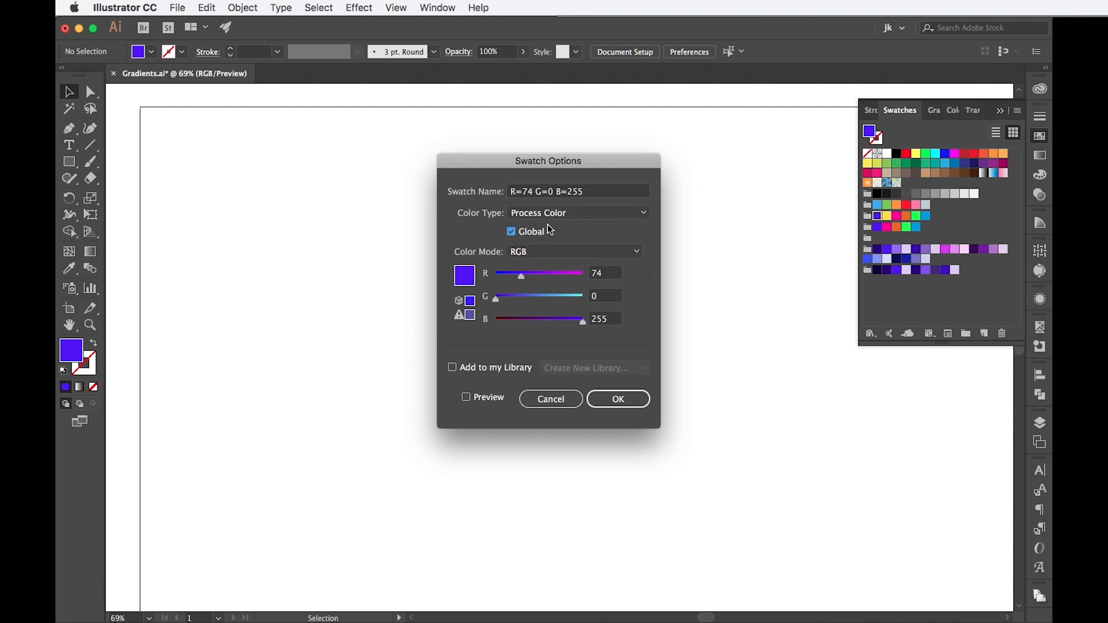
pyautogui.click(618, 399)
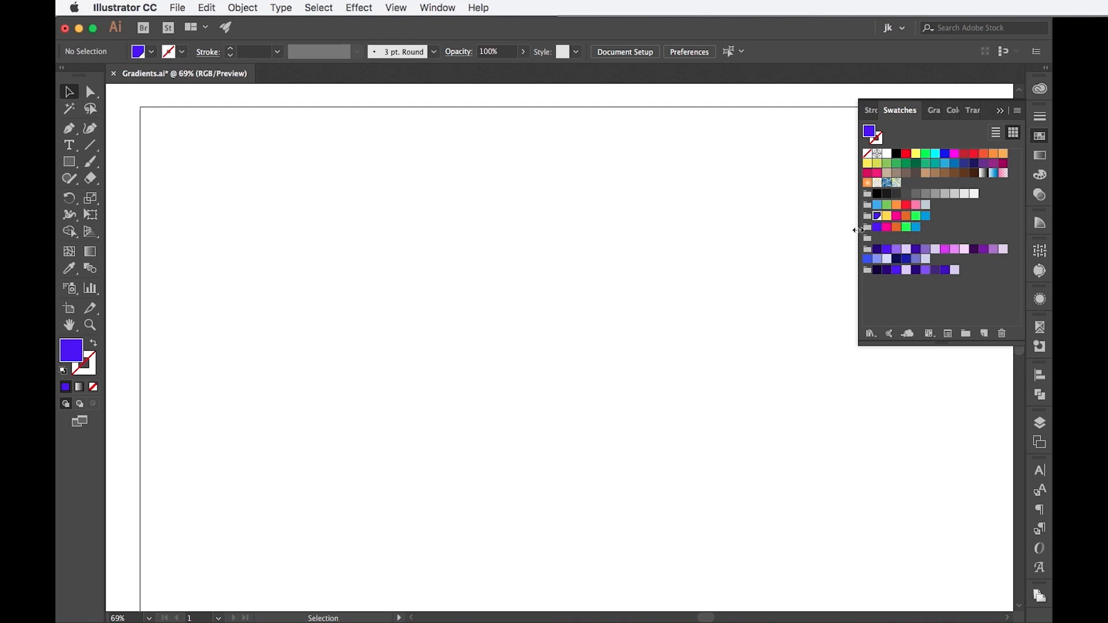
# Make the yellow and pink swatches of the same colour group global colours.
pyautogui.doubleClick(887, 216)
pyautogui.click(542, 237)
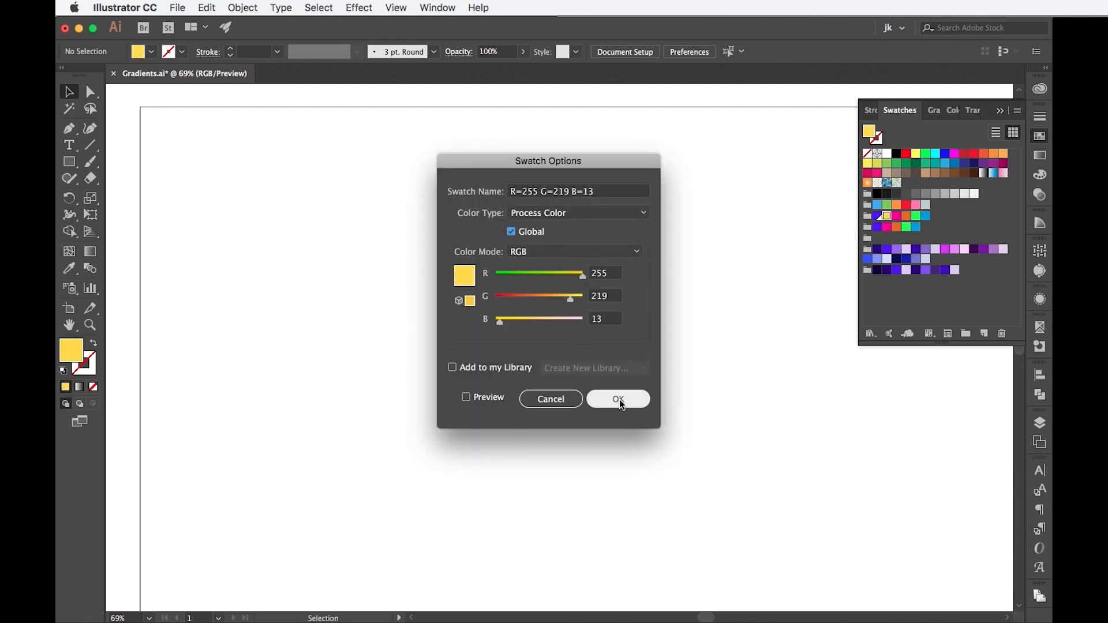
pyautogui.click(619, 398)
pyautogui.doubleClick(896, 216)
pyautogui.click(529, 233)
pyautogui.click(637, 404)
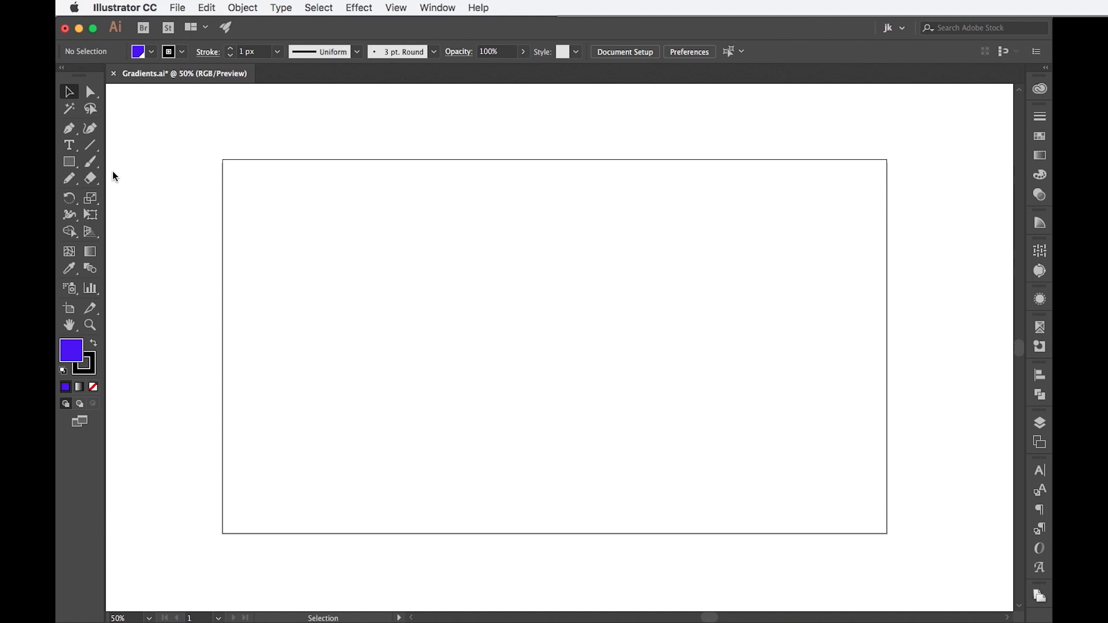
# Draw a 1920 × 1080 px rectangle with the blue-violet fill.
pyautogui.click(72, 163)
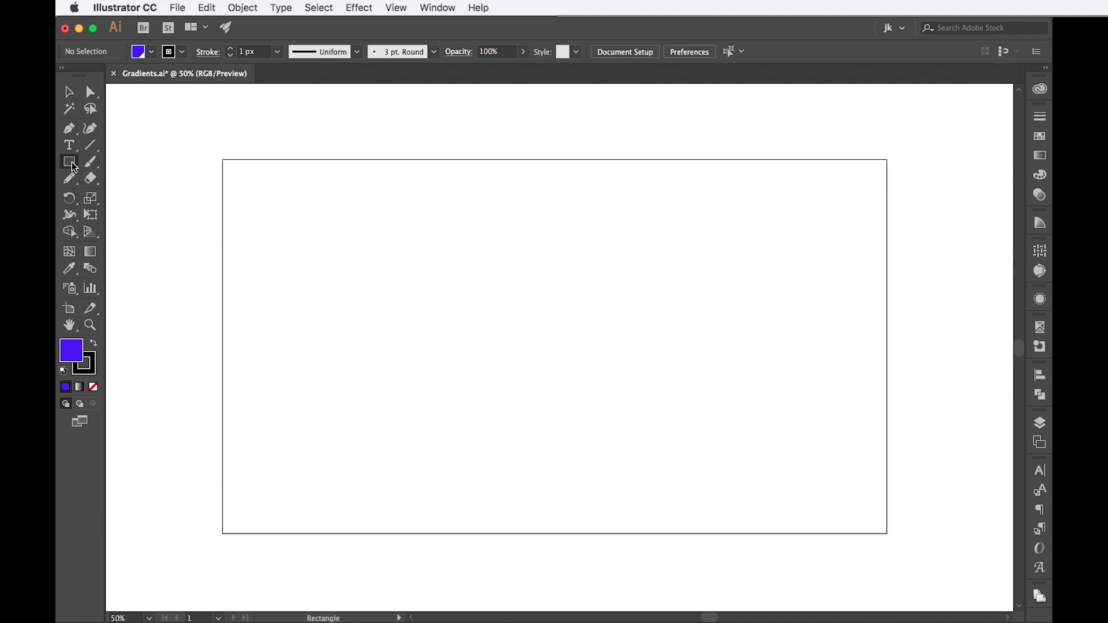
pyautogui.click(237, 181)
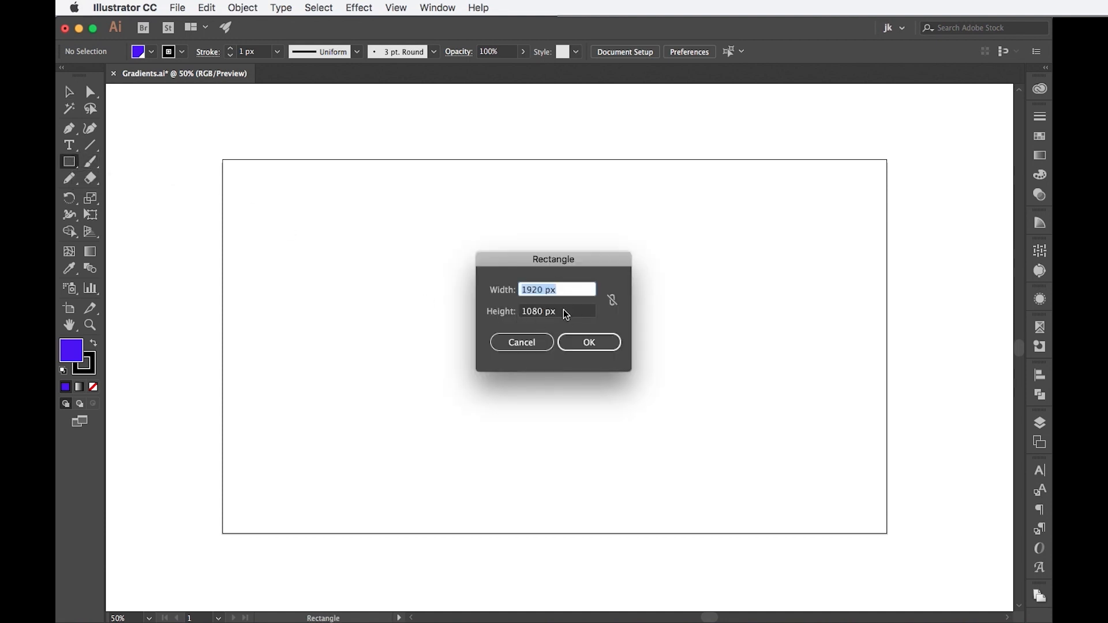
pyautogui.click(586, 341)
# Move the rectangle over the artboard so its edges match, with alignment set to Align to Artboard.
pyautogui.click(70, 93)
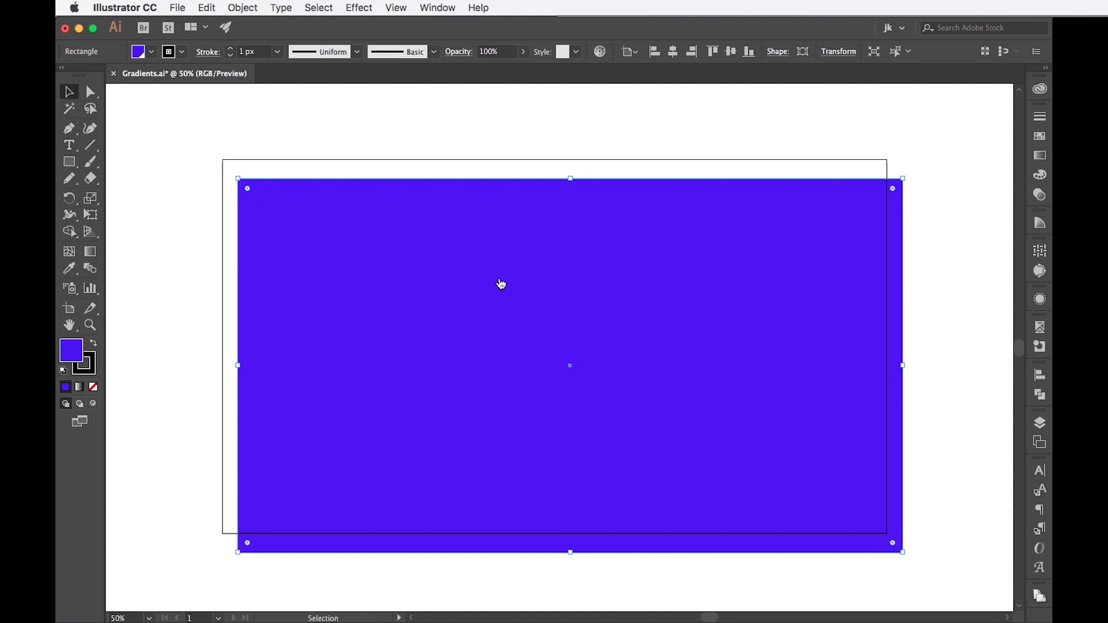
pyautogui.moveTo(535, 273); pyautogui.dragTo(520, 254)
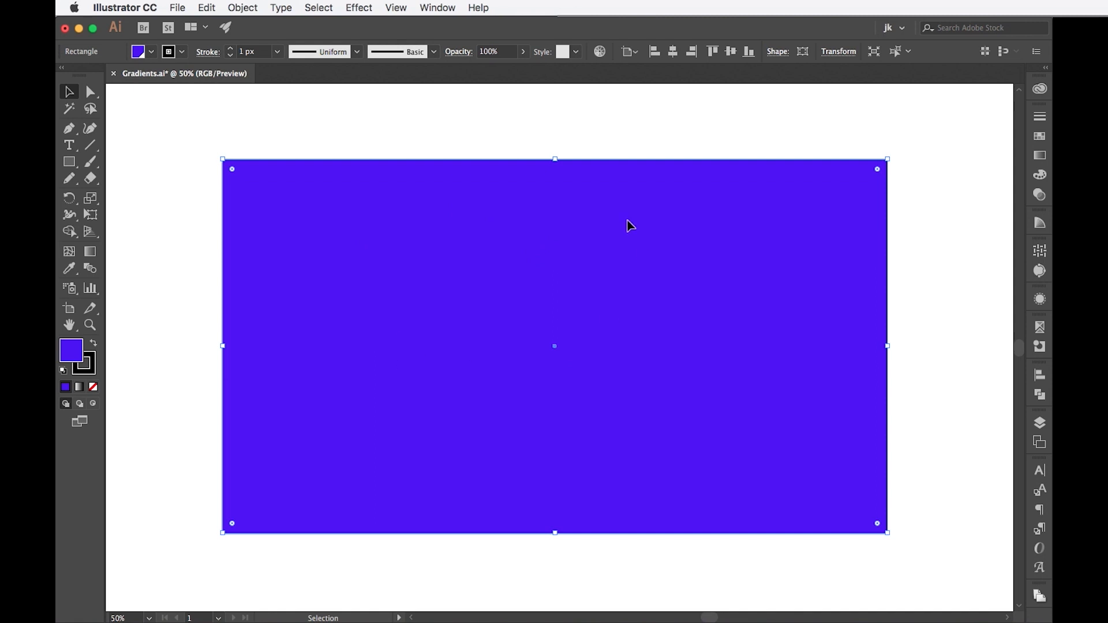
pyautogui.click(634, 54)
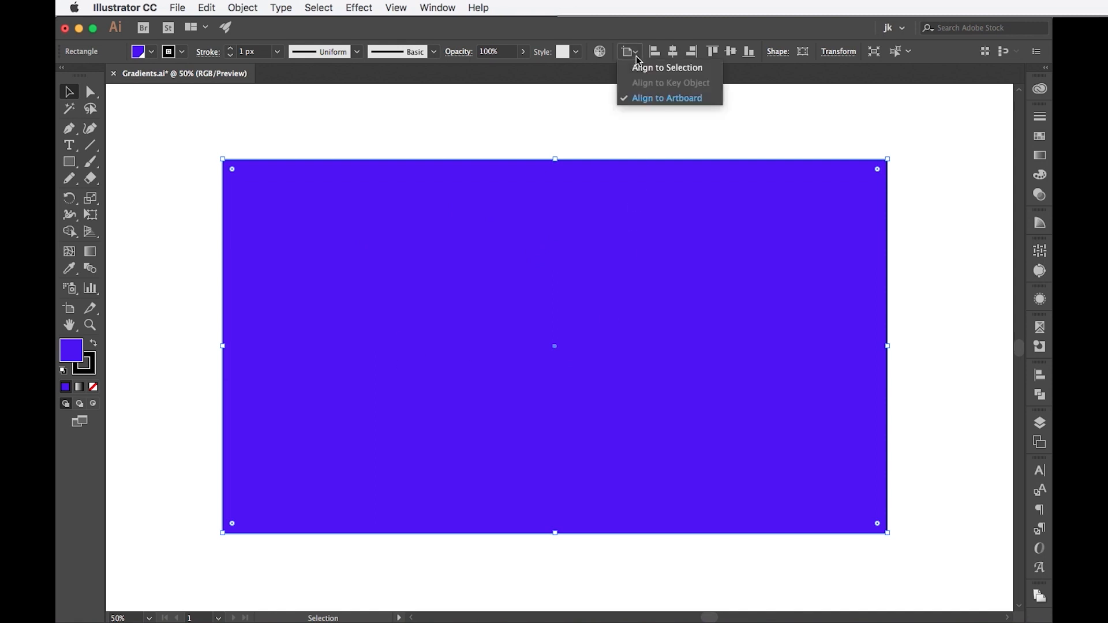
pyautogui.click(650, 99)
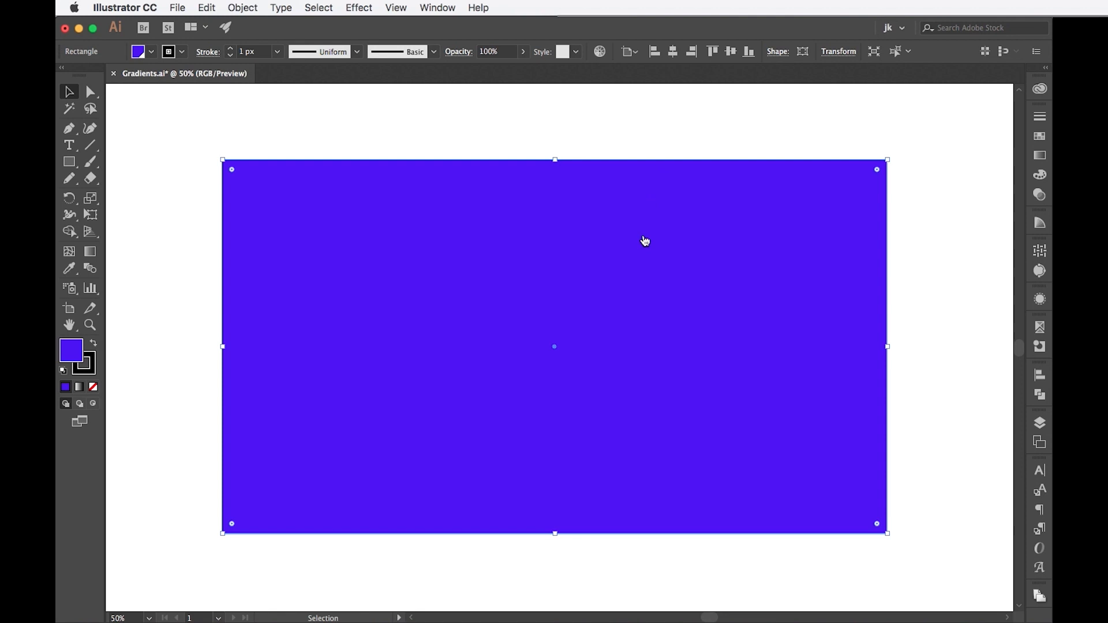
# Remove the rectangle's stroke and give its fill the default white-to-black linear gradient.
pyautogui.click(93, 373)
pyautogui.click(94, 387)
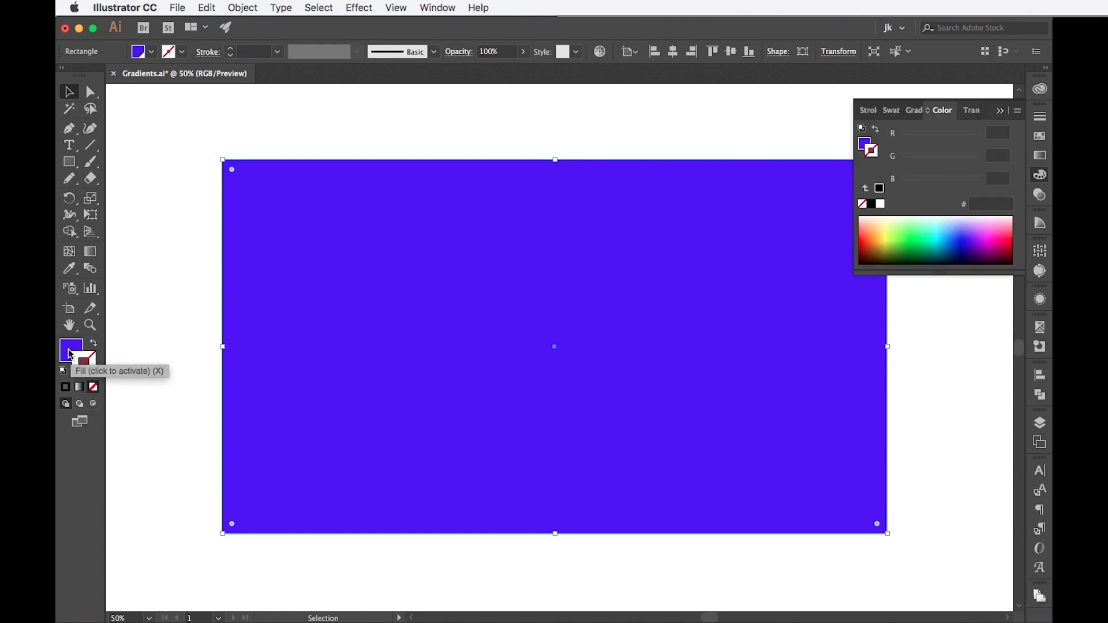
pyautogui.click(70, 353)
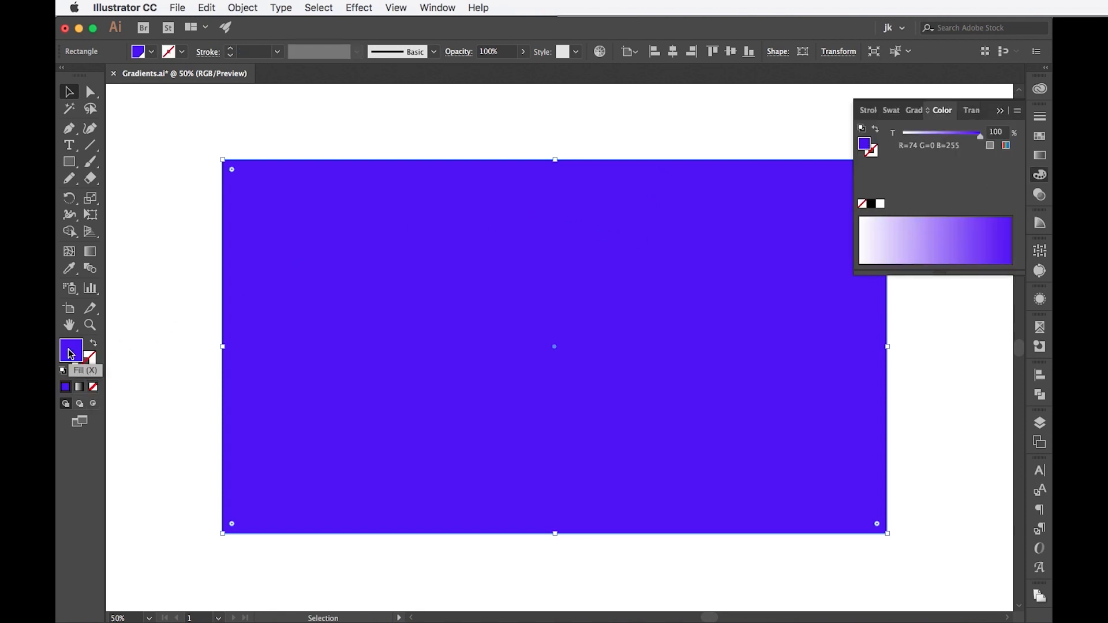
pyautogui.click(79, 387)
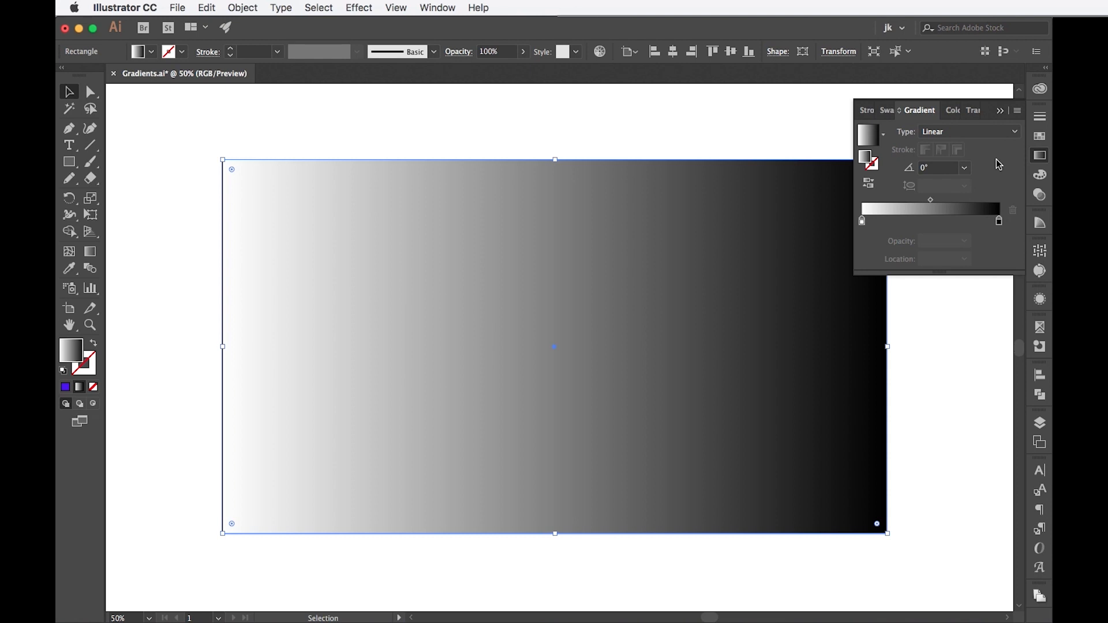
# Hide the gradient options and show the full set again.
pyautogui.click(444, 7)
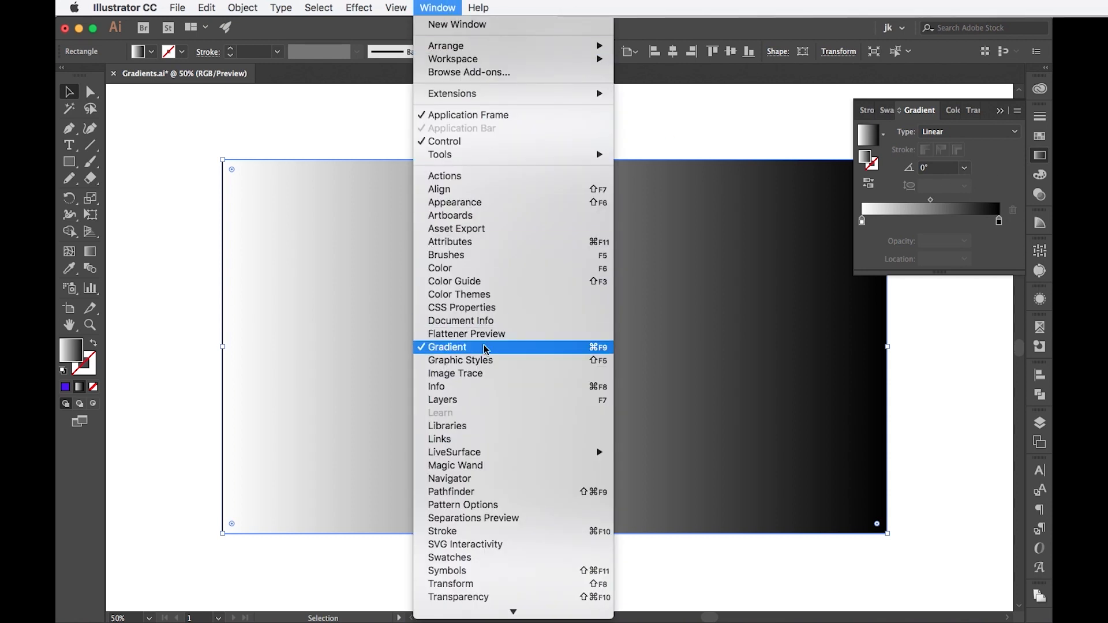
pyautogui.click(999, 187)
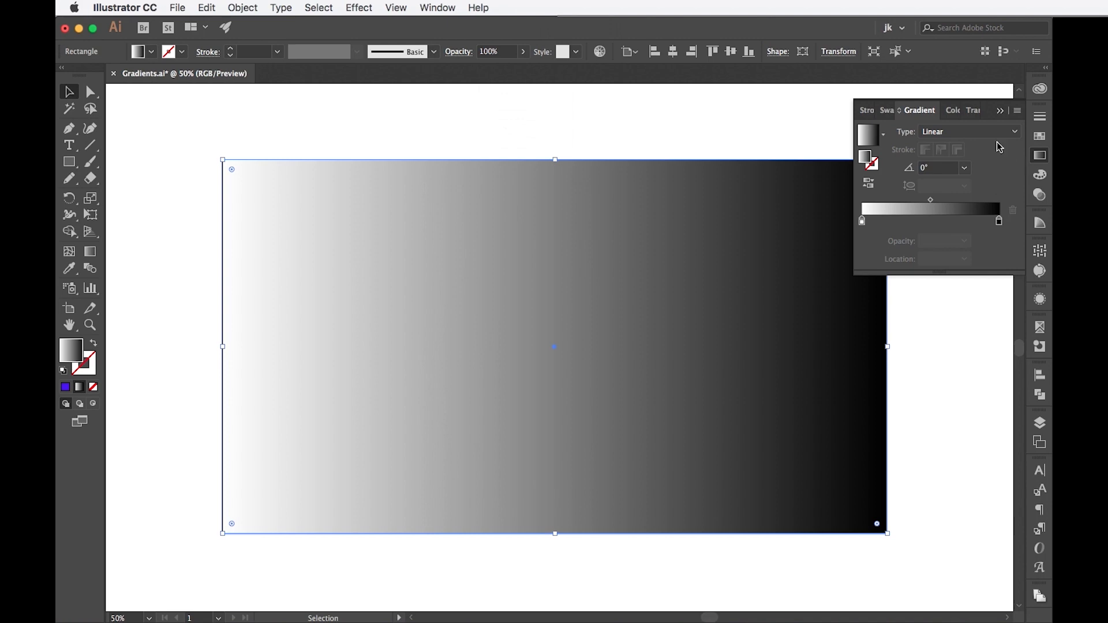
pyautogui.click(1017, 115)
pyautogui.click(1021, 116)
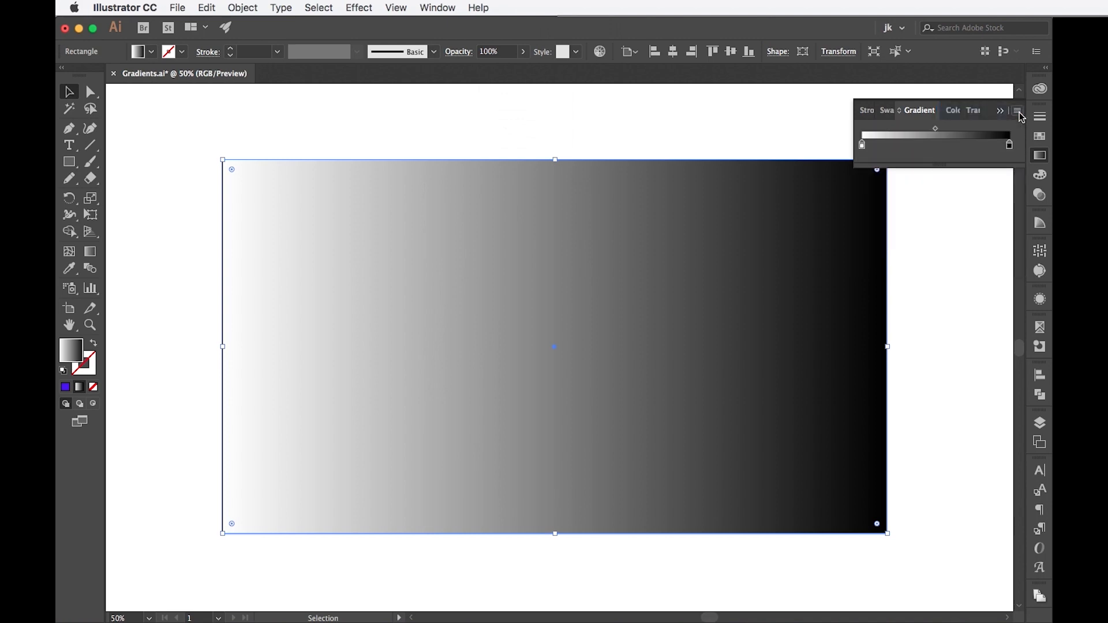
pyautogui.click(1019, 113)
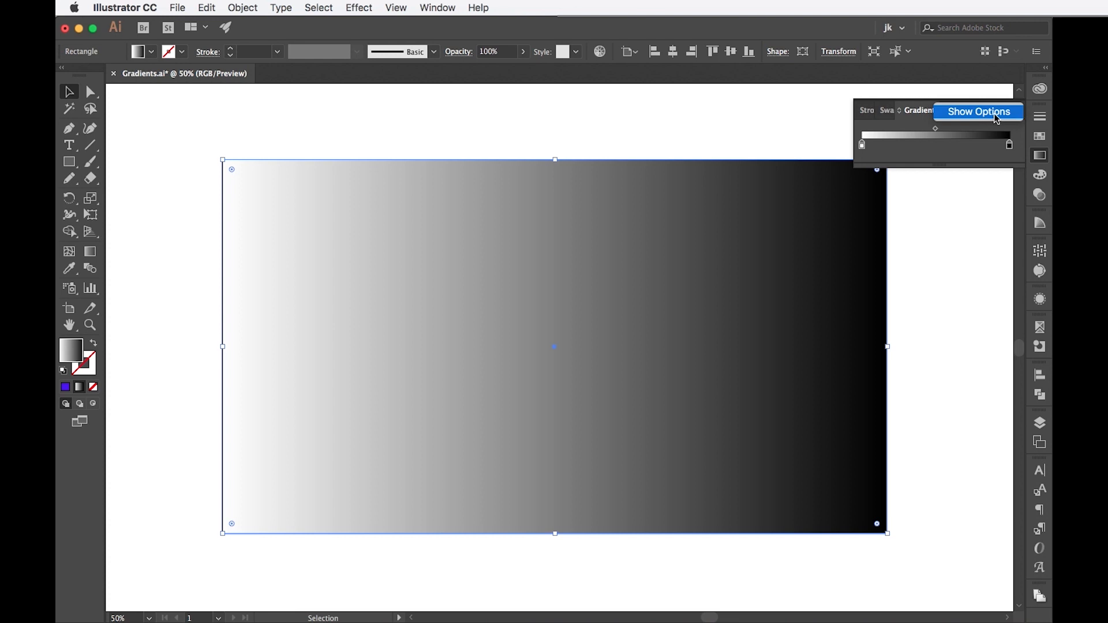
pyautogui.click(997, 119)
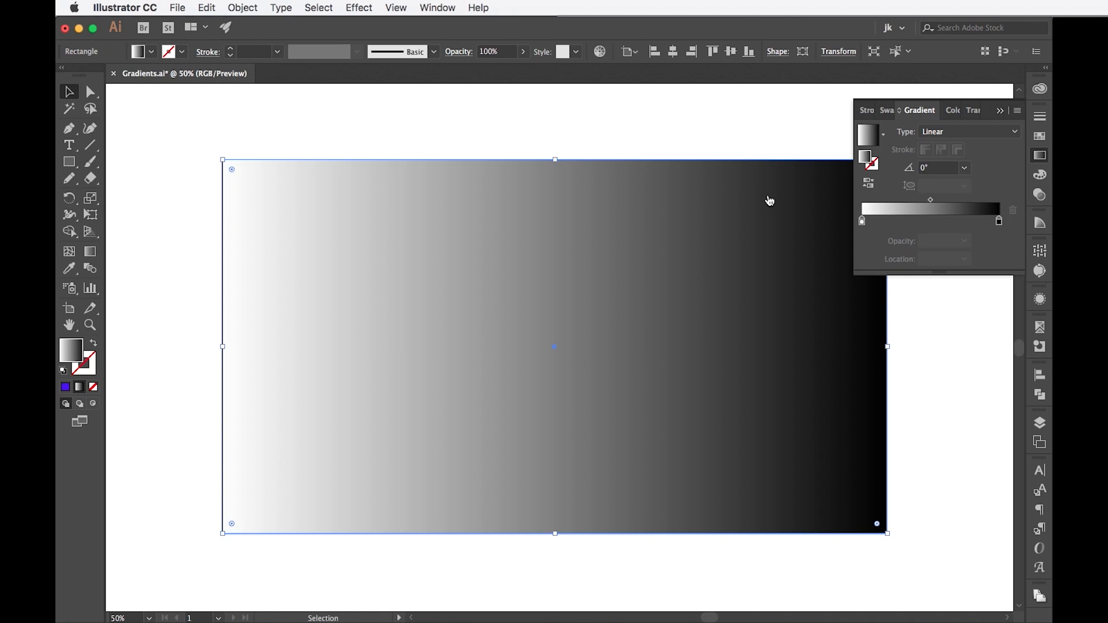
# Look through the preset gradients and the gradient swatches, and return to the gradient settings.
pyautogui.click(883, 134)
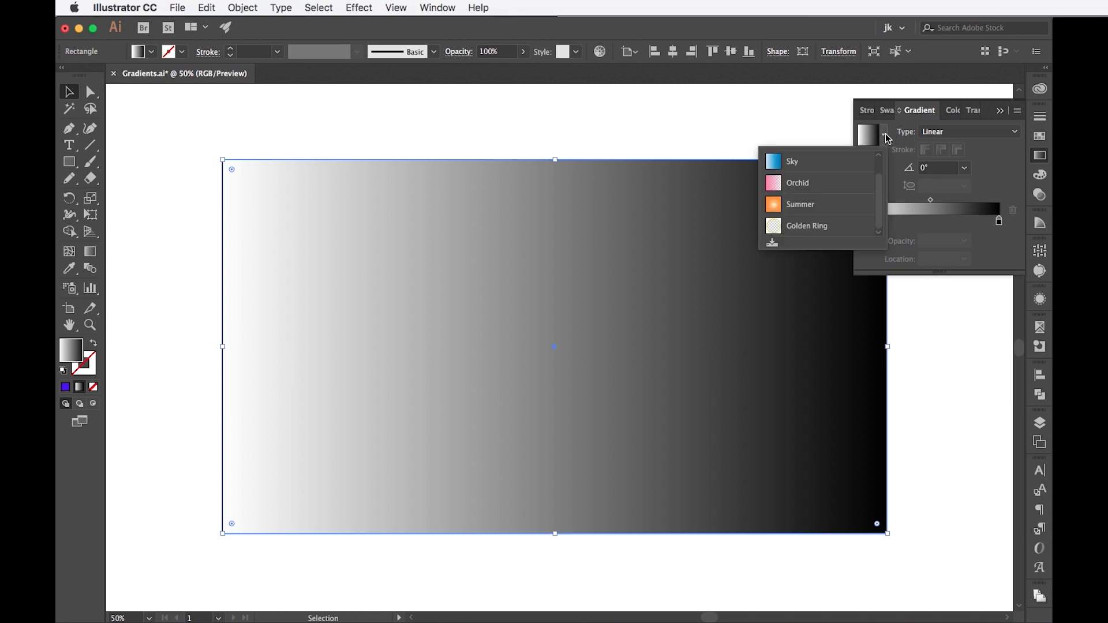
pyautogui.scroll(1, 880, 193)
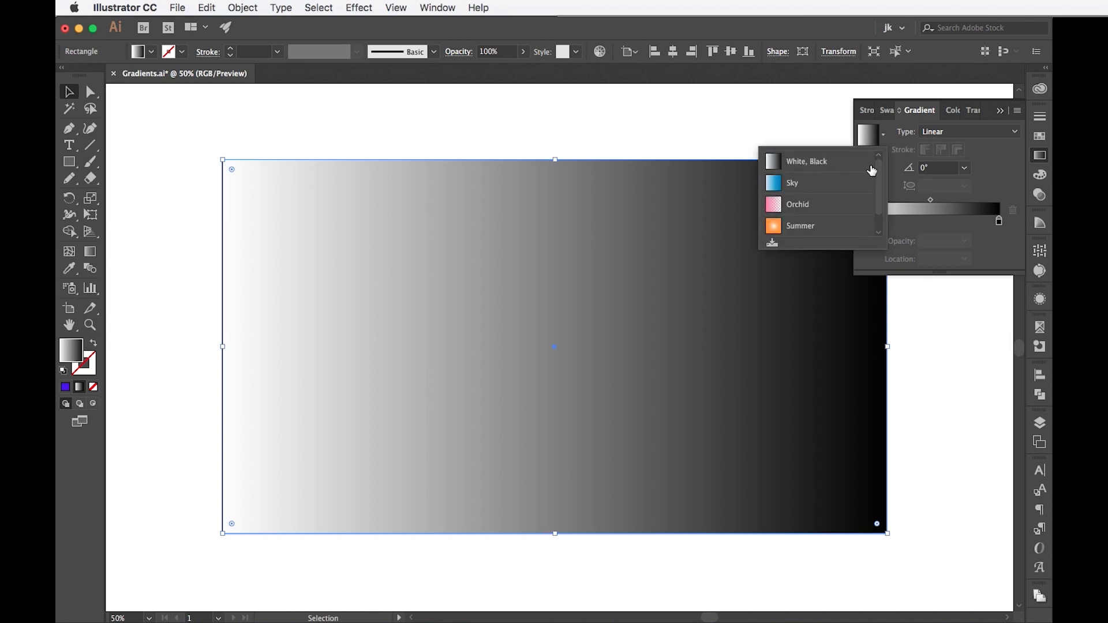
pyautogui.click(872, 167)
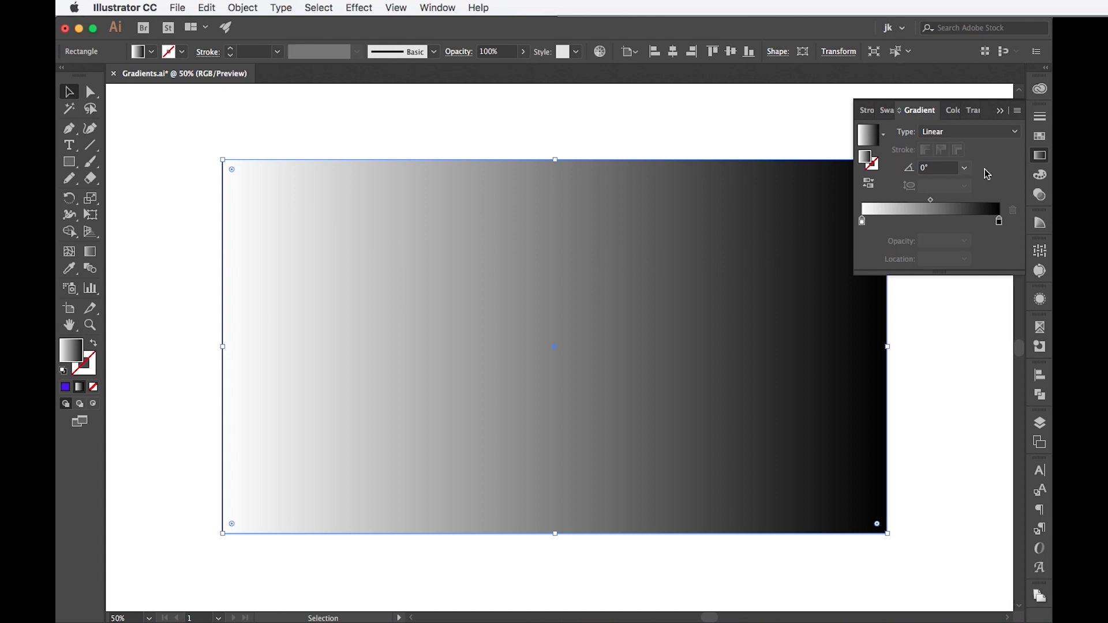
pyautogui.click(1046, 140)
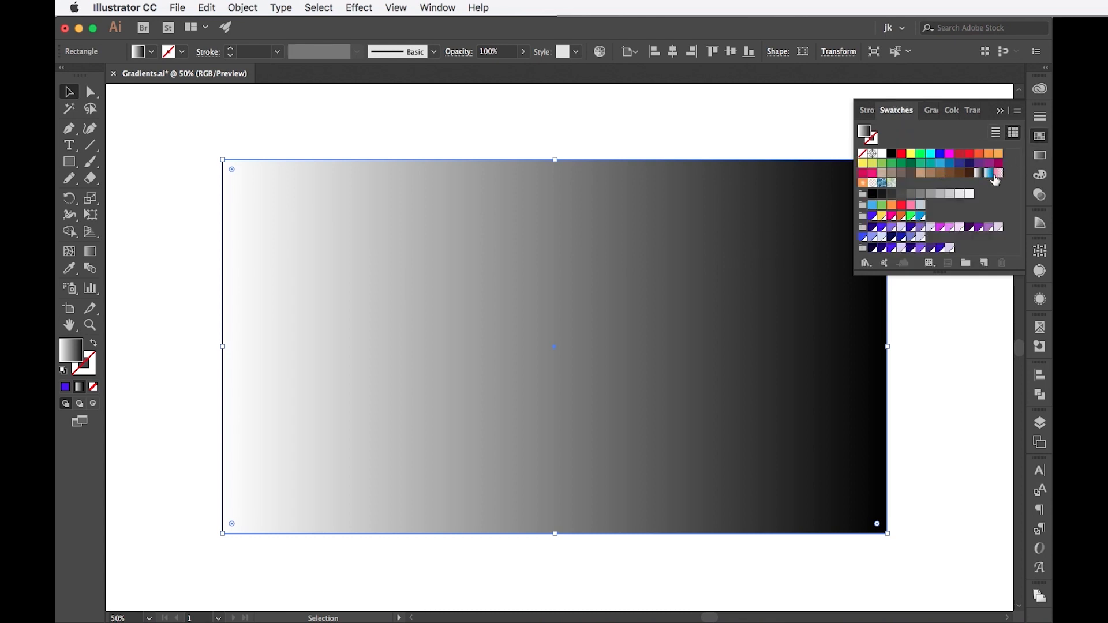
pyautogui.click(1037, 157)
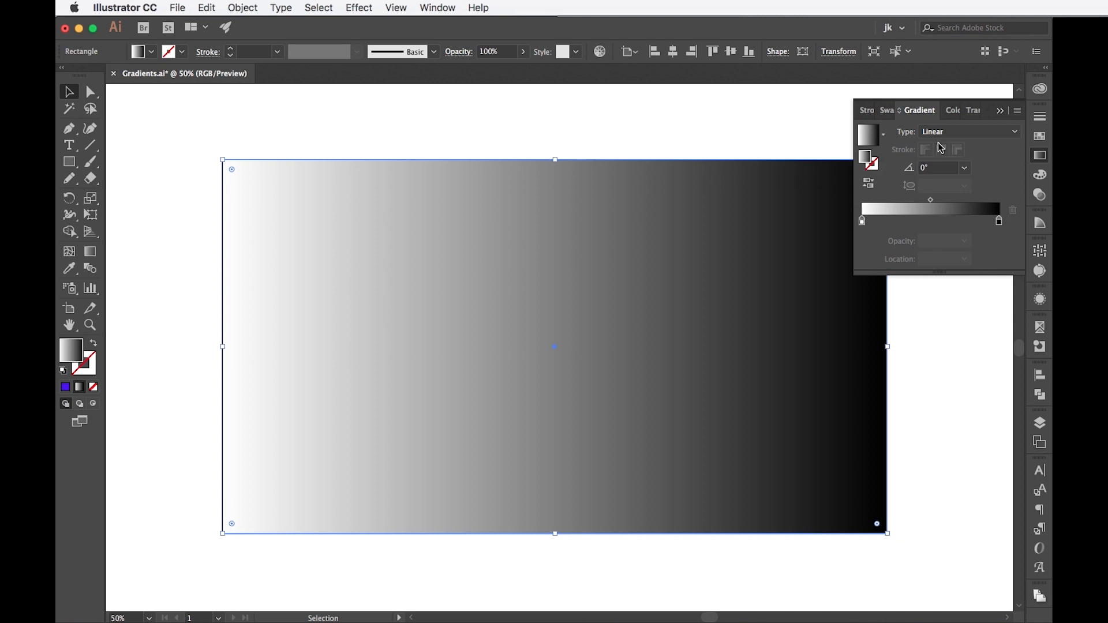
# Try the radial gradient type on the rectangle and switch it back to linear.
pyautogui.click(1001, 139)
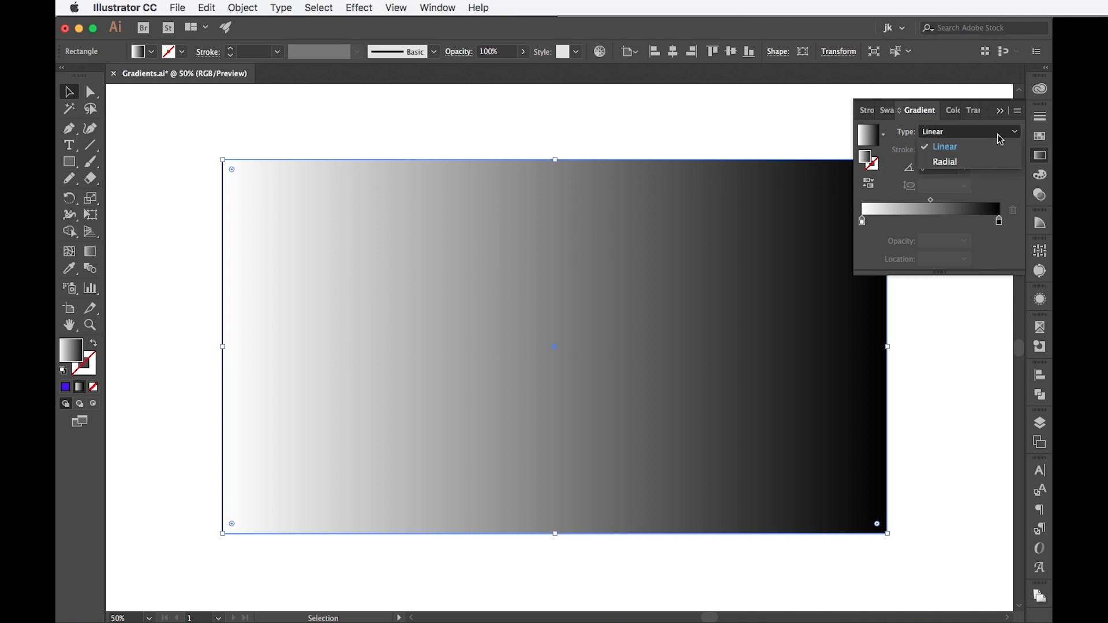
pyautogui.click(986, 162)
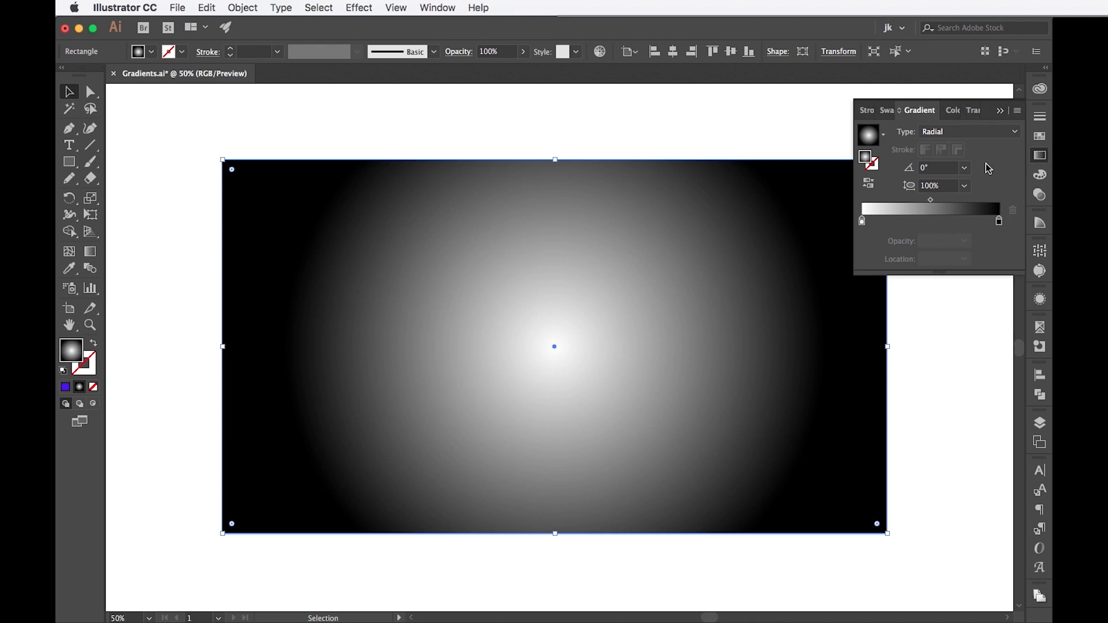
pyautogui.click(984, 140)
pyautogui.click(981, 151)
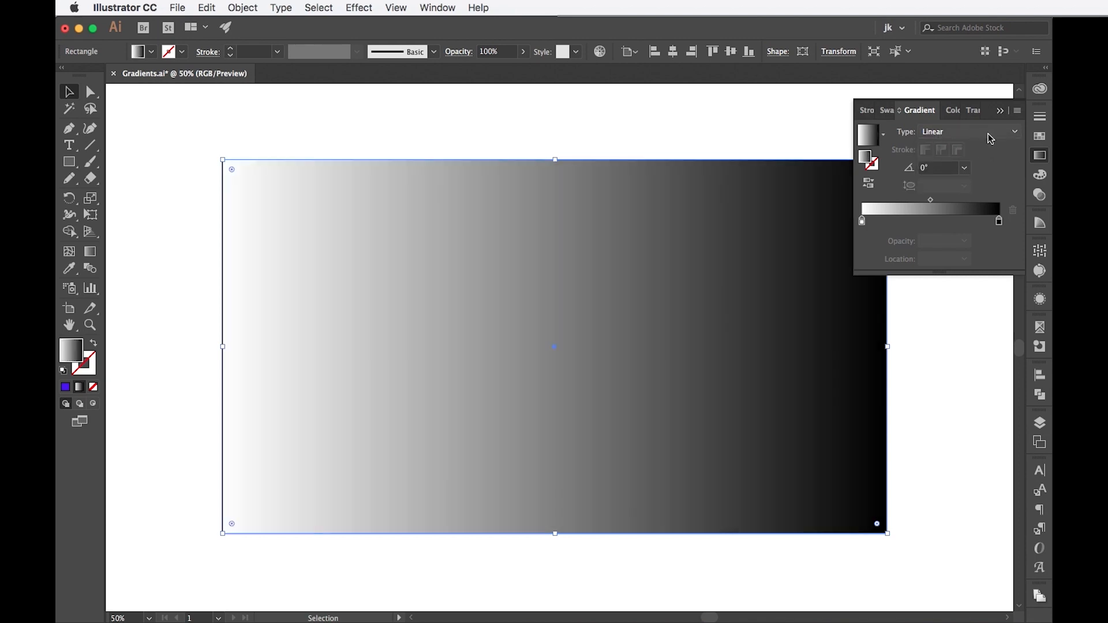
# Set the linear gradient's angle to 120° and change the rectangle's gradient type to radial.
pyautogui.click(966, 169)
pyautogui.click(975, 230)
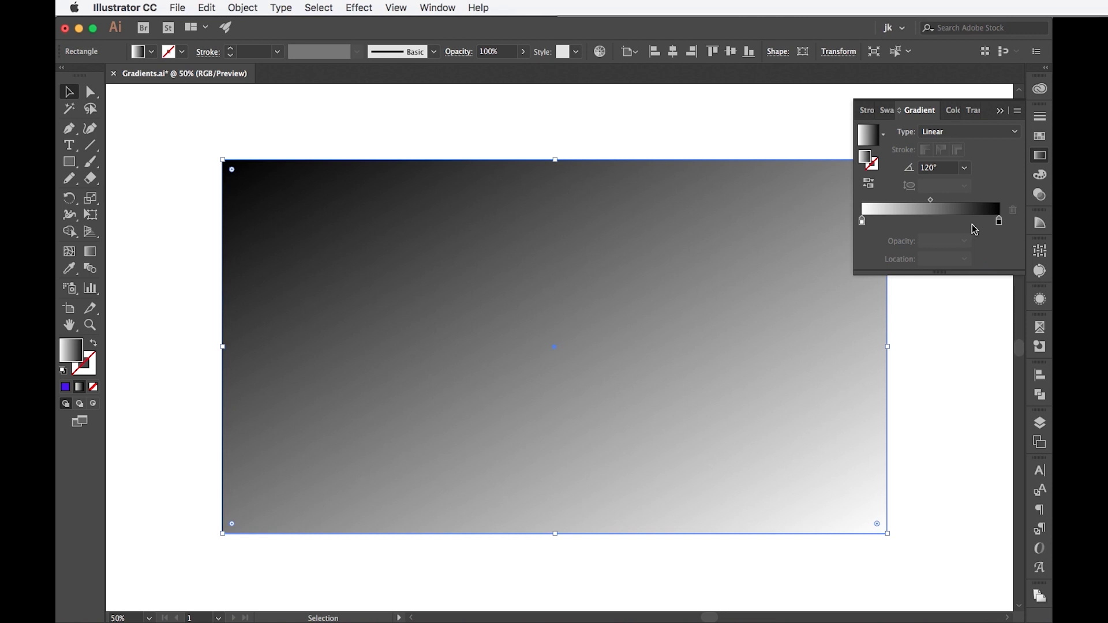
pyautogui.click(996, 134)
pyautogui.click(977, 166)
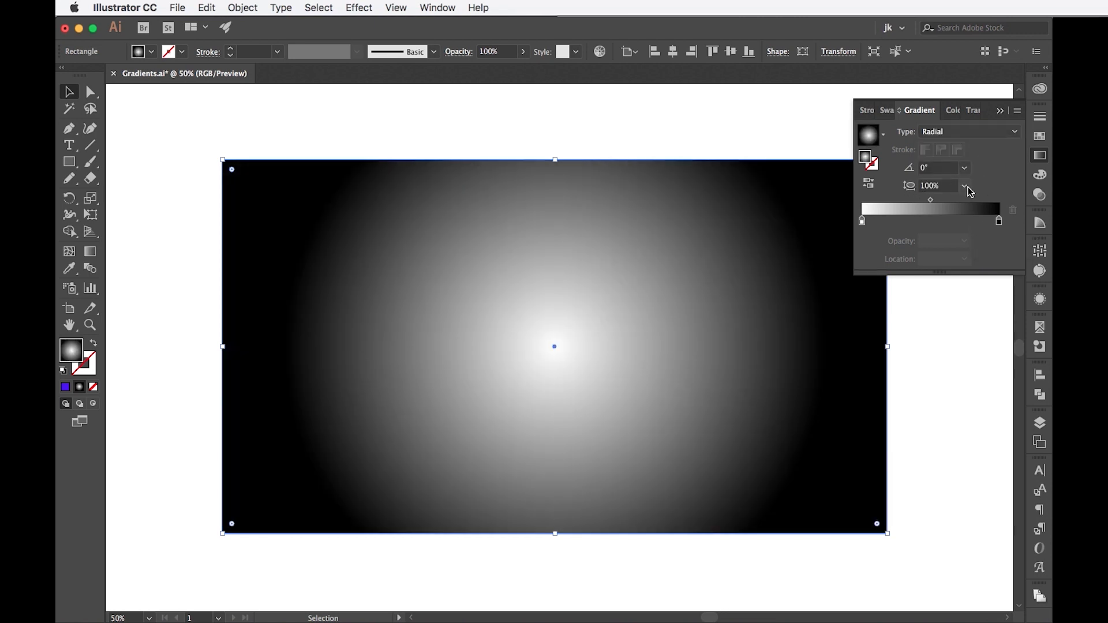
# Try a 50% aspect ratio on the radial gradient and return it to 100%.
pyautogui.click(969, 188)
pyautogui.click(975, 265)
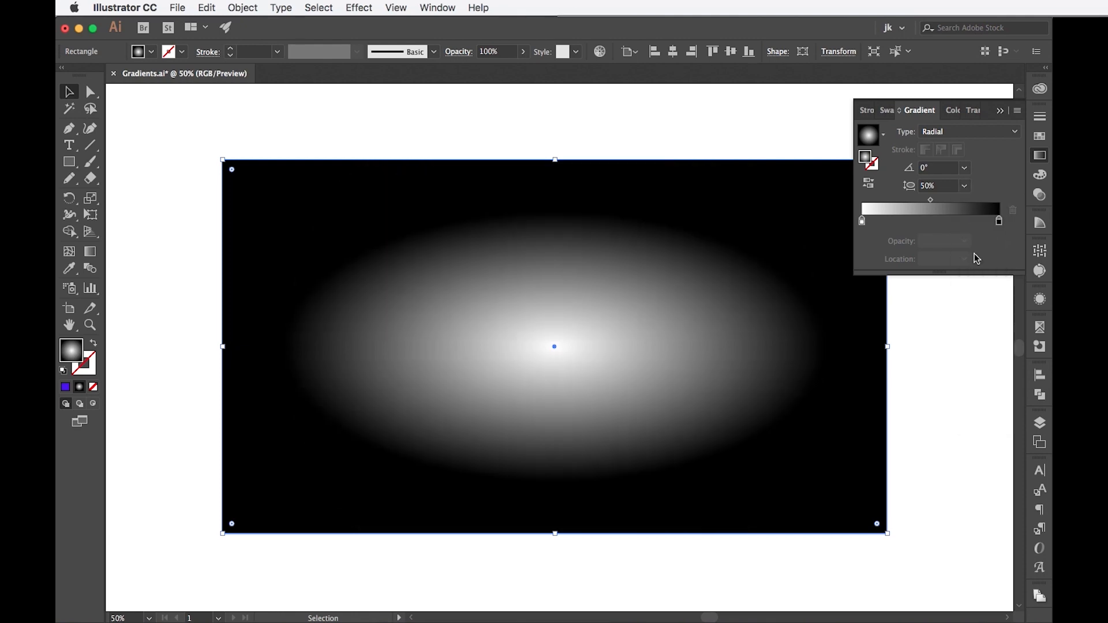
pyautogui.click(965, 186)
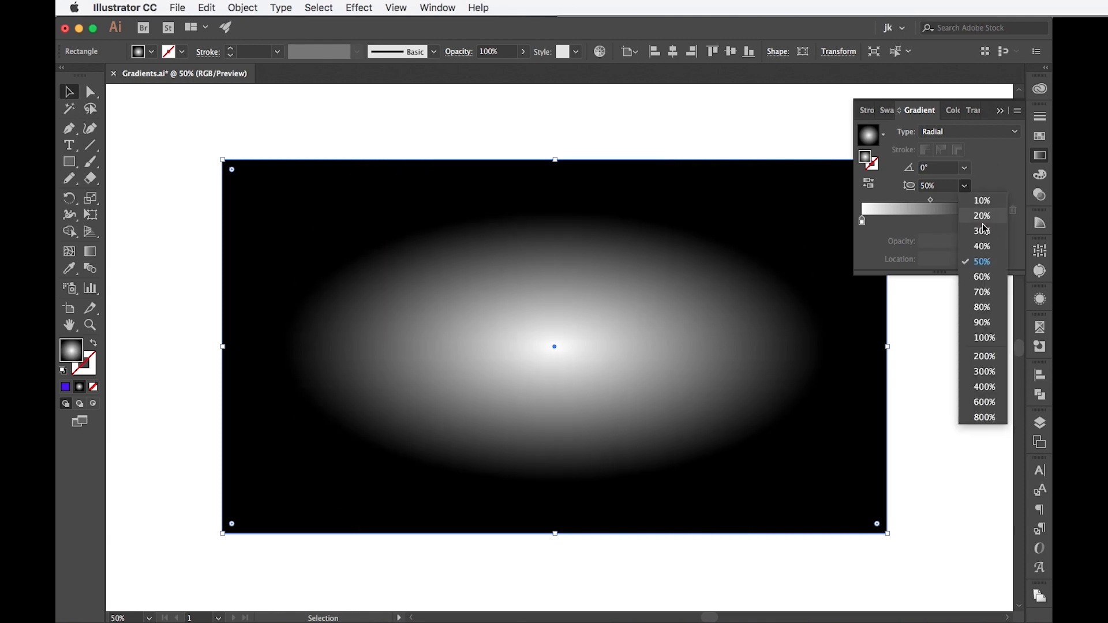
pyautogui.click(982, 303)
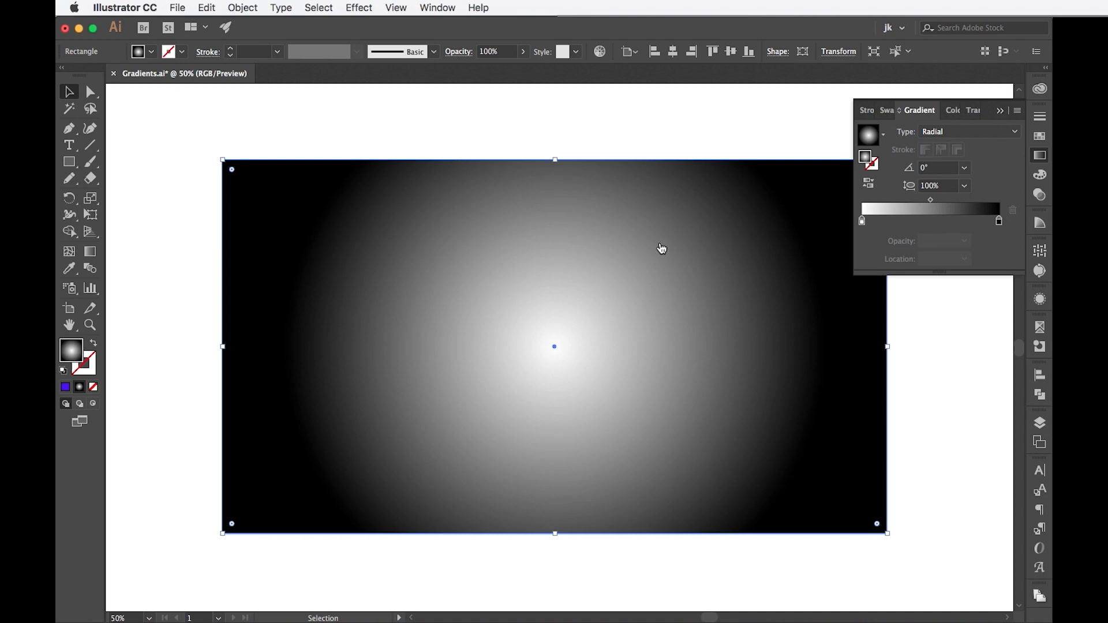
# Set the radial gradient's angle to 120° and its aspect ratio to 40%.
pyautogui.click(966, 169)
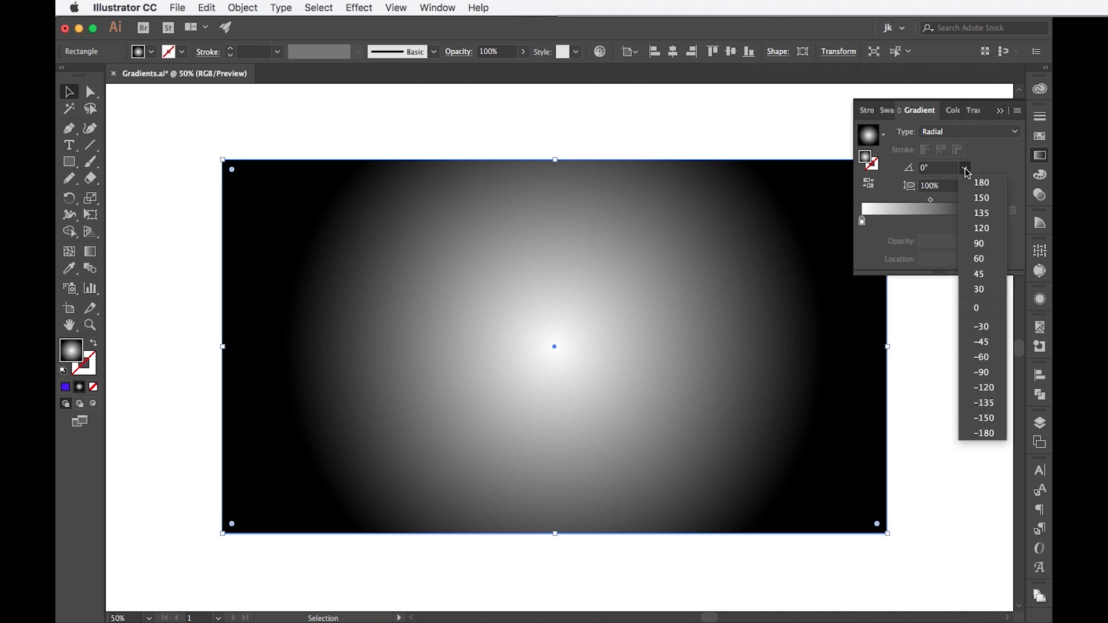
pyautogui.click(983, 229)
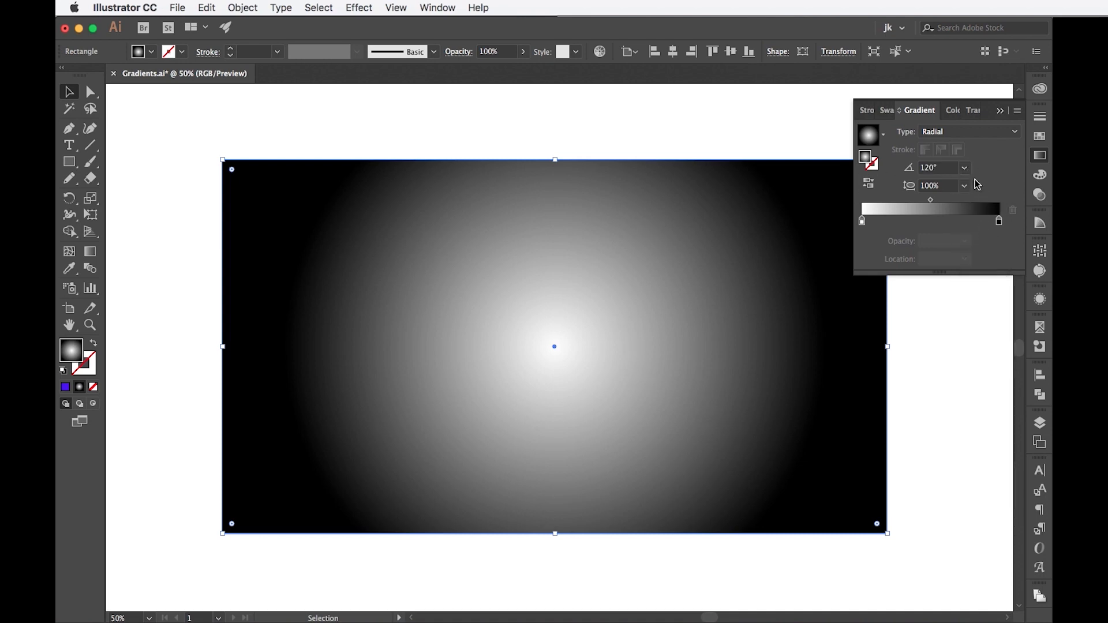
pyautogui.click(968, 185)
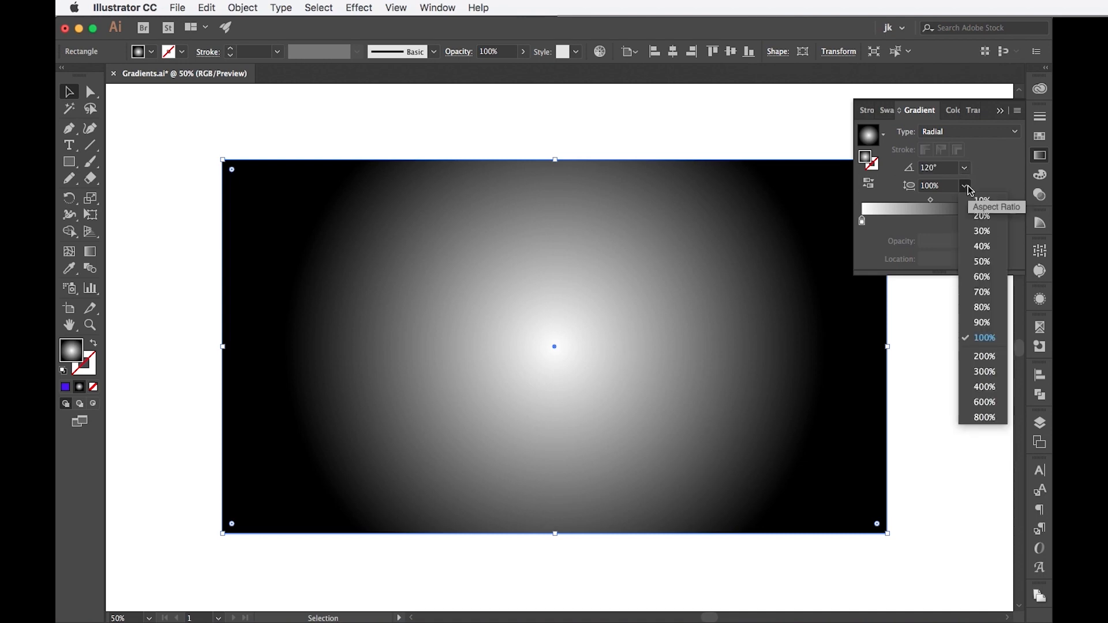
pyautogui.click(982, 246)
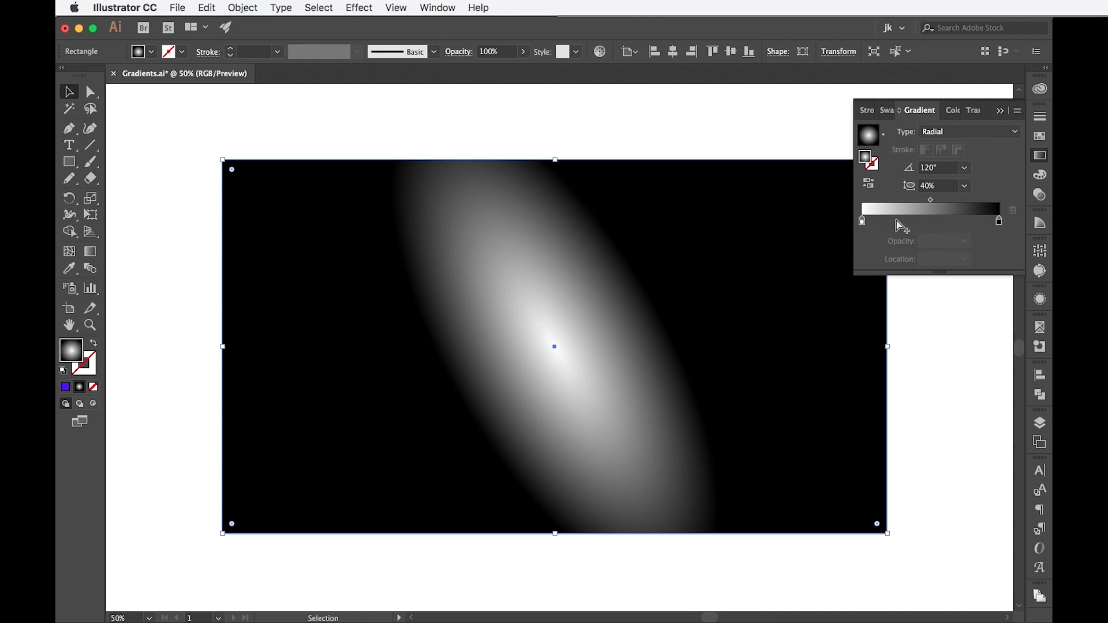
# Try the gradient's midpoint at a location of about 73% and reset it to 50%.
pyautogui.click(931, 200)
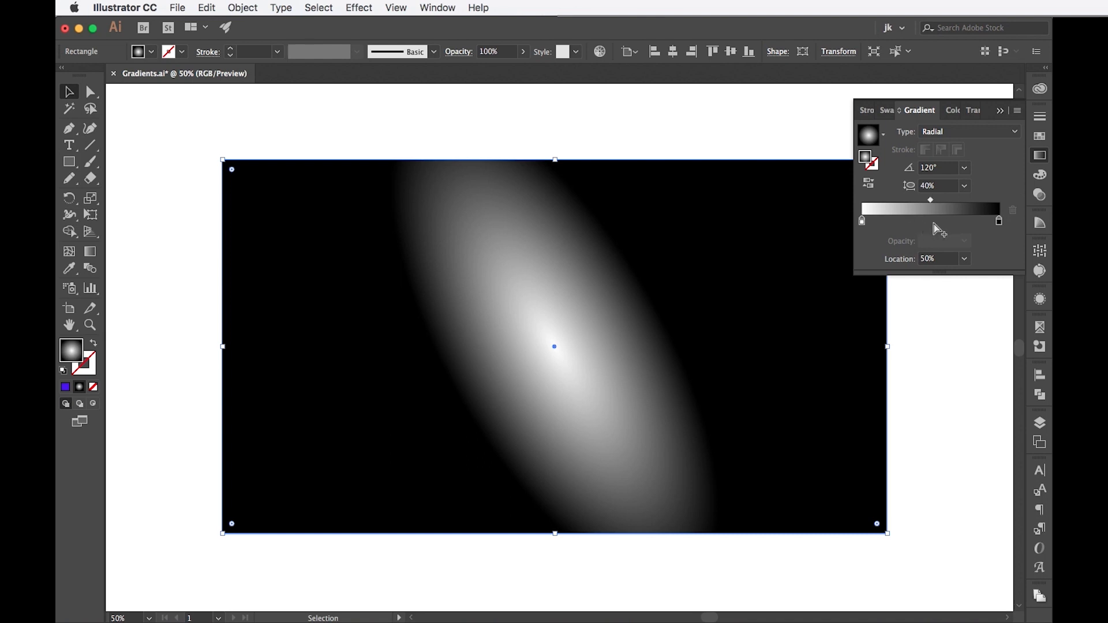
pyautogui.moveTo(931, 202); pyautogui.dragTo(963, 203)
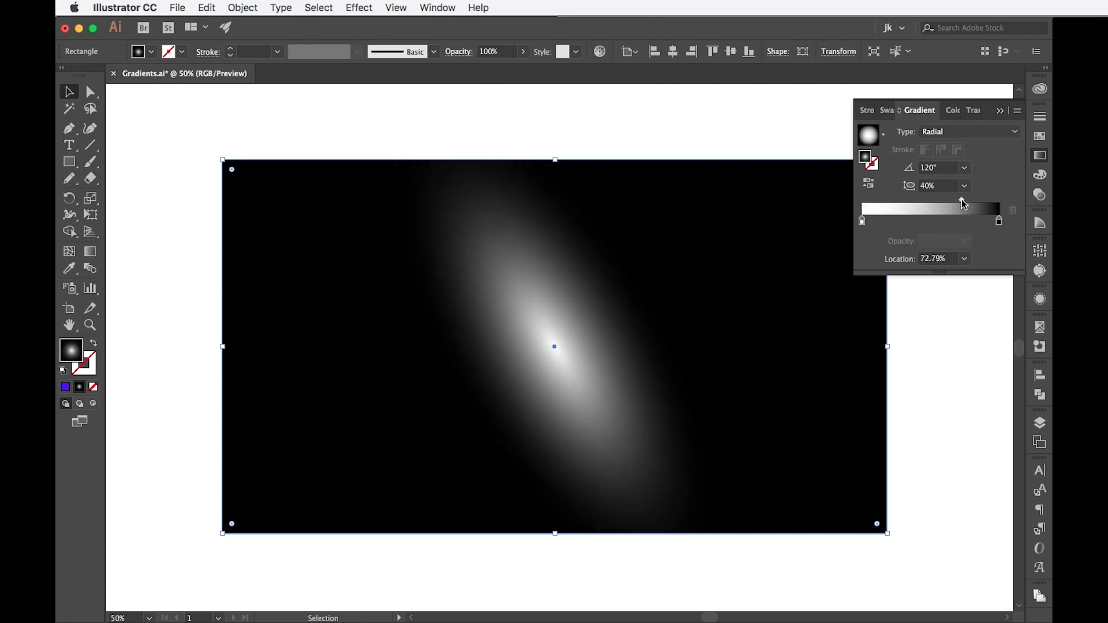
pyautogui.doubleClick(946, 259)
pyautogui.write('5')
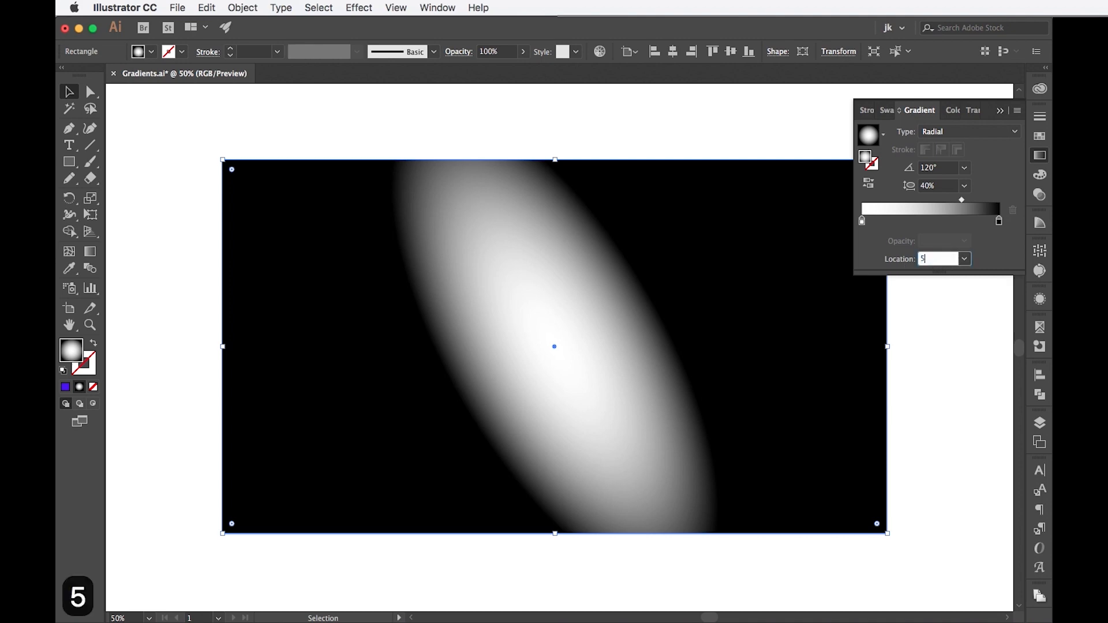
pyautogui.write('0')
pyautogui.press('Return')
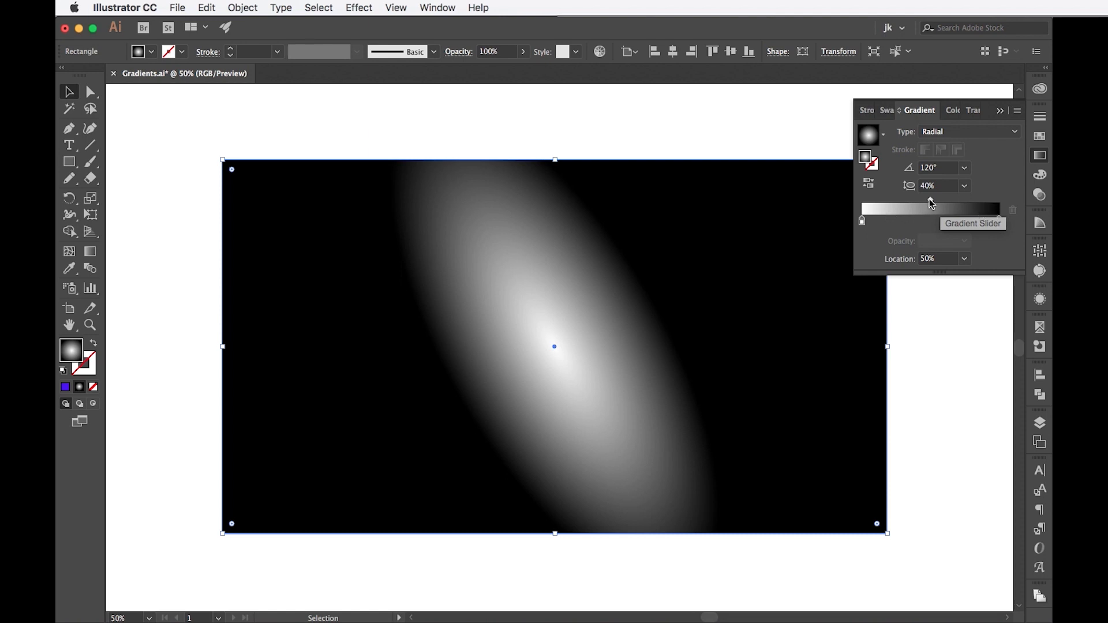
# Move the gradient's midpoint towards the white stop, to about 26%, and undo the move.
pyautogui.moveTo(930, 200); pyautogui.dragTo(898, 201)
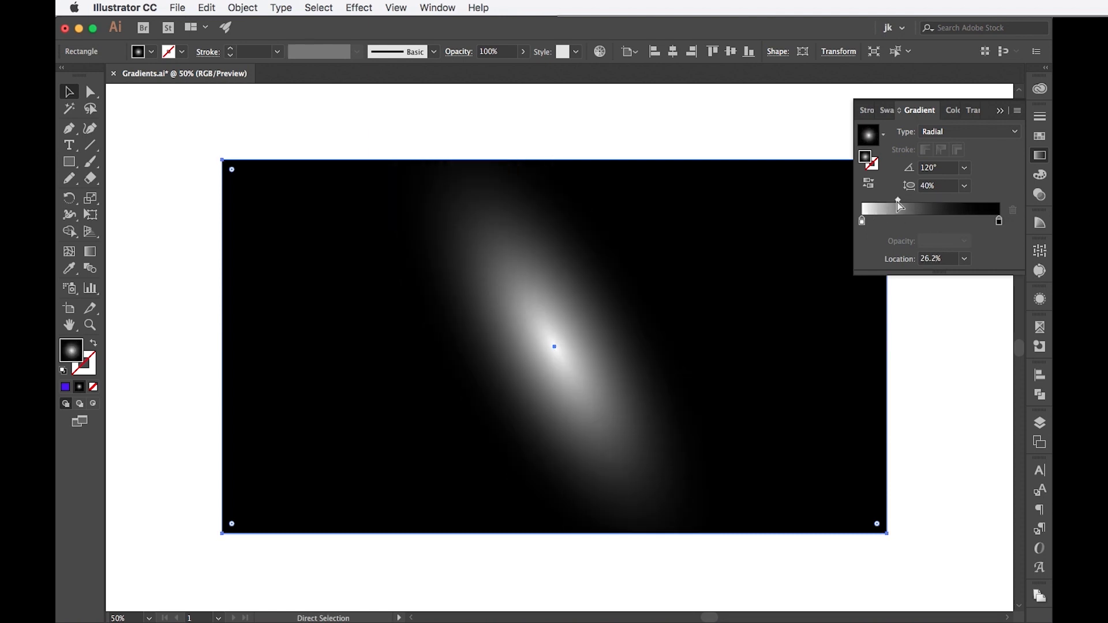
pyautogui.press('super+z')
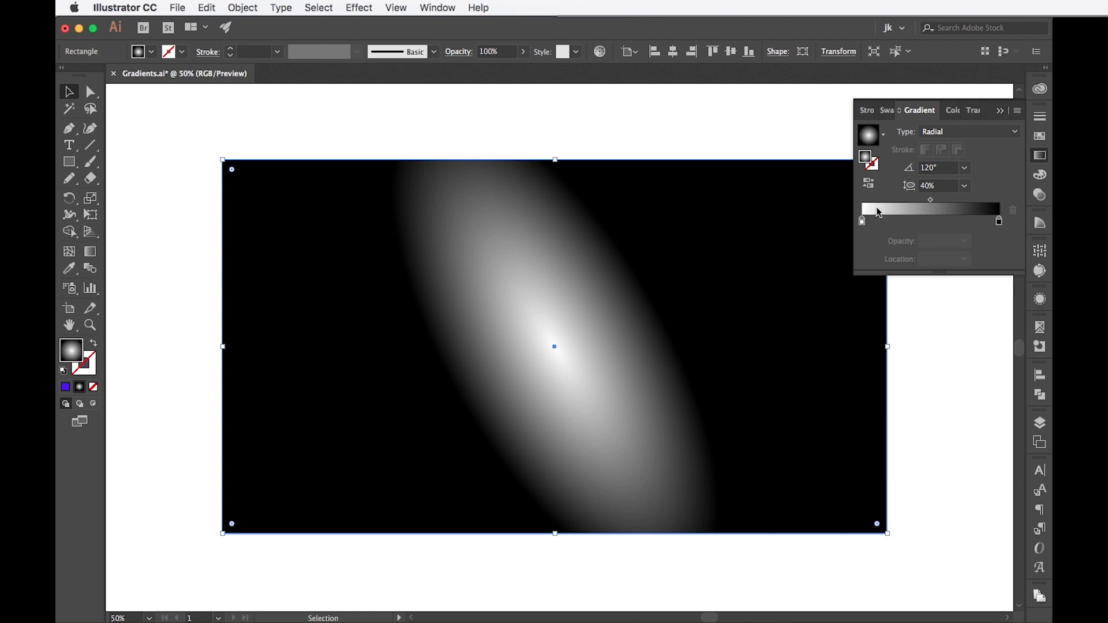
# Try 10% opacity on the gradient's white stop and return it to 100%.
pyautogui.click(863, 221)
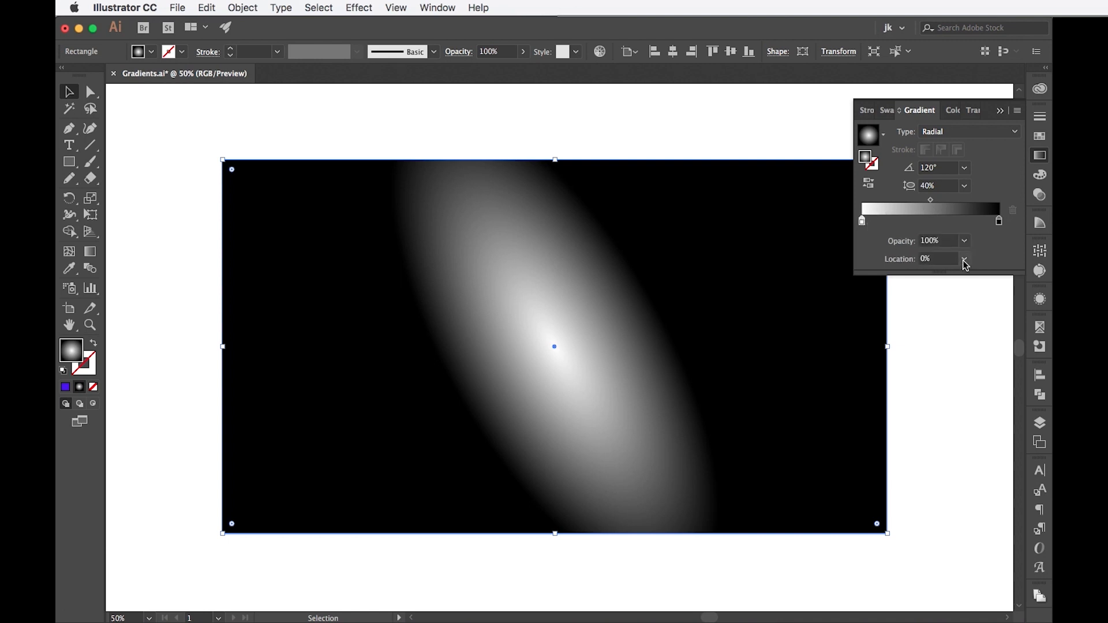
pyautogui.moveTo(864, 221)
pyautogui.mouseDown()
pyautogui.moveTo(907, 223)
pyautogui.moveTo(844, 219)
pyautogui.mouseUp()
pyautogui.click(964, 241)
pyautogui.click(976, 268)
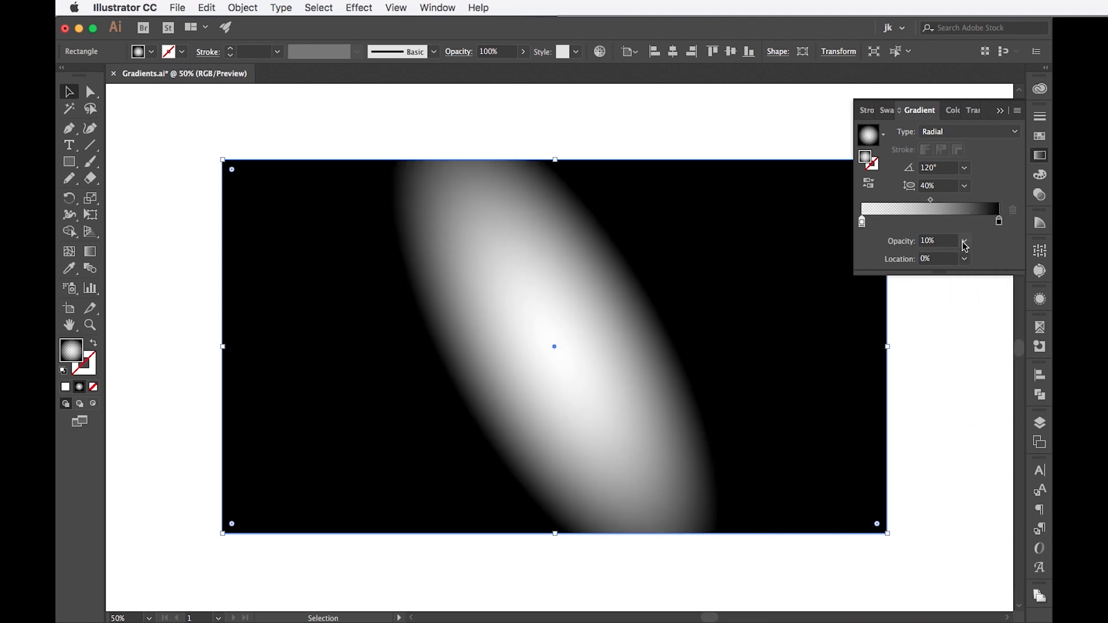
pyautogui.click(962, 241)
pyautogui.click(985, 407)
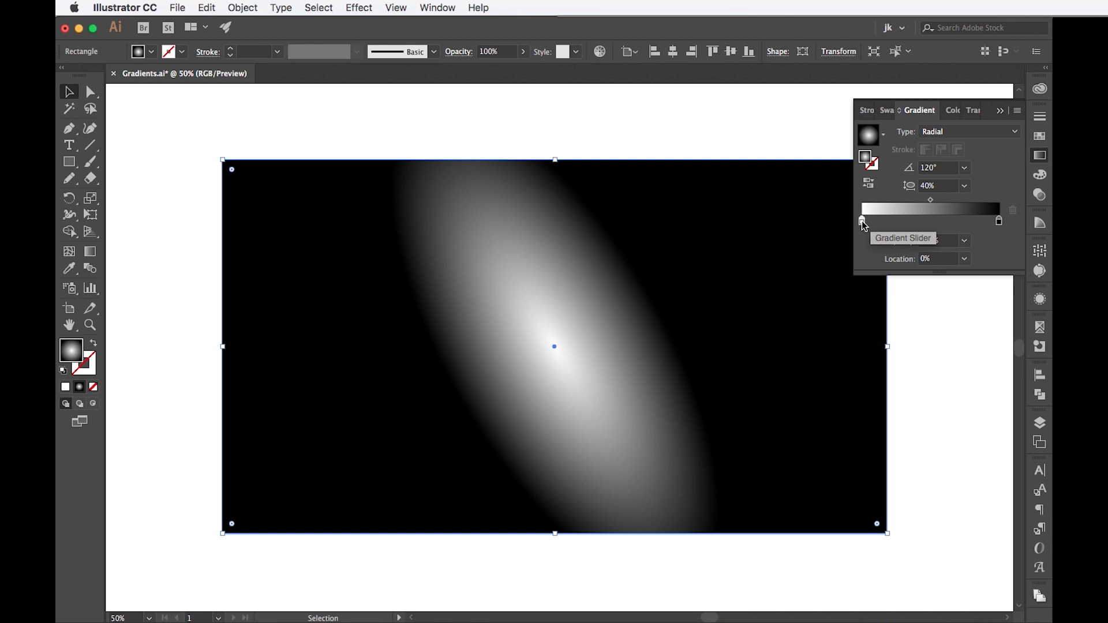
# Change the gradient type to Linear and try reversing its direction, restoring the white-to-black order.
pyautogui.click(1003, 133)
pyautogui.click(998, 146)
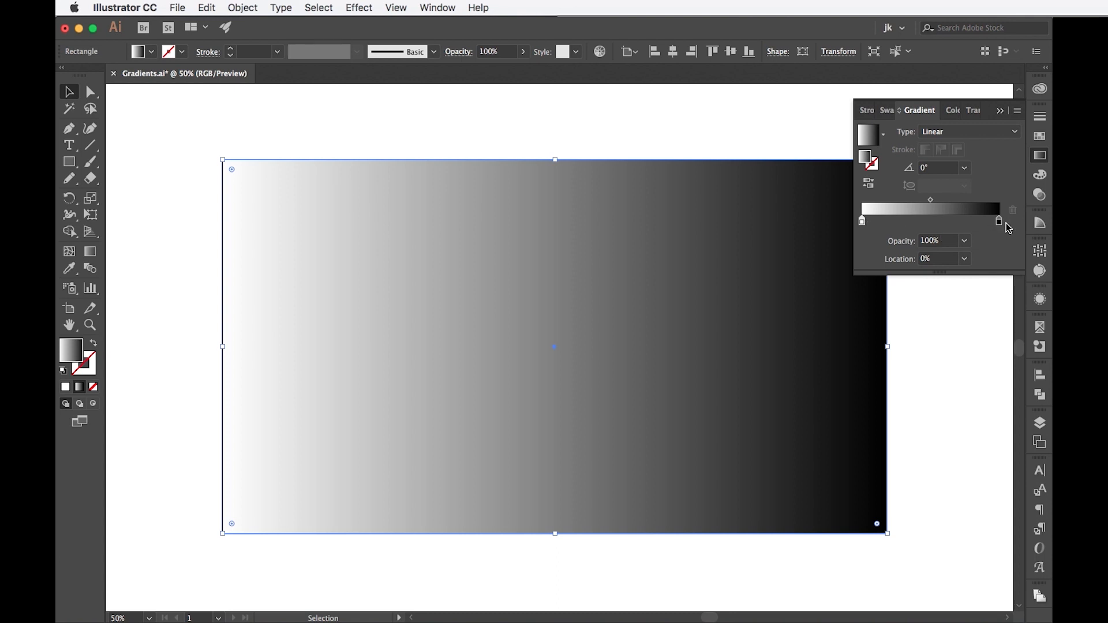
pyautogui.click(870, 183)
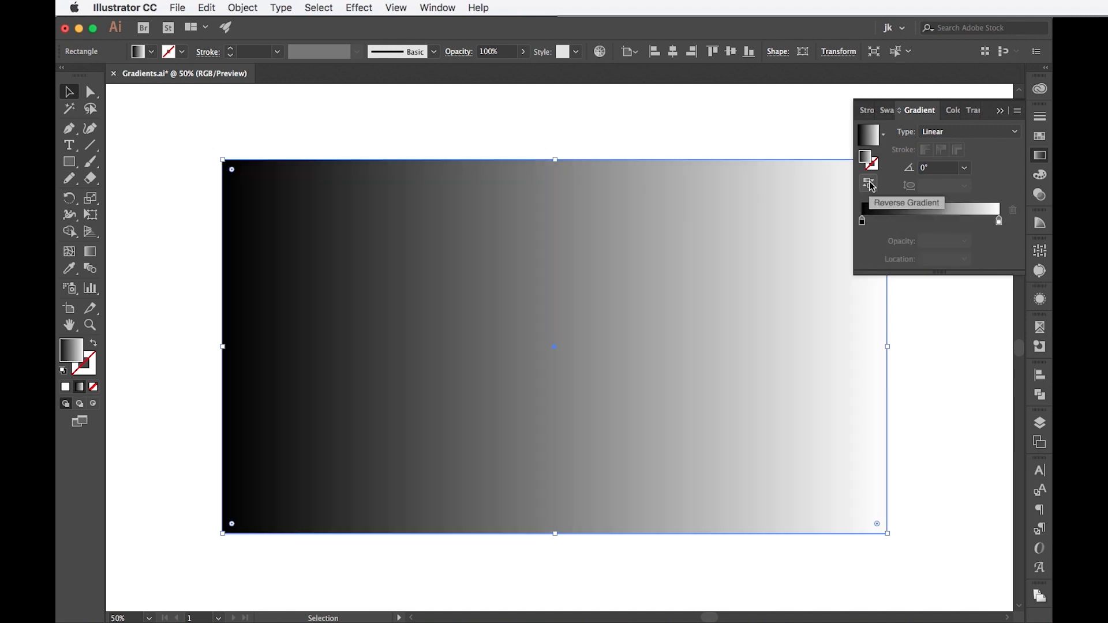
pyautogui.click(870, 183)
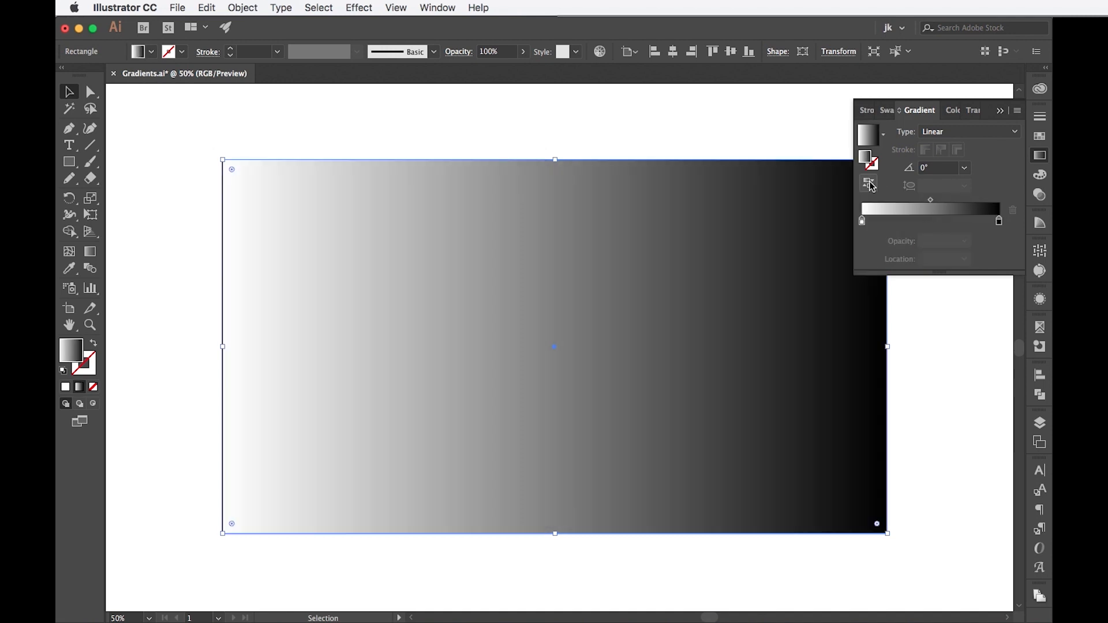
# Try an extra stop at about 32% and a duplicate of the white stop at about 14%, and remove both.
pyautogui.click(895, 220)
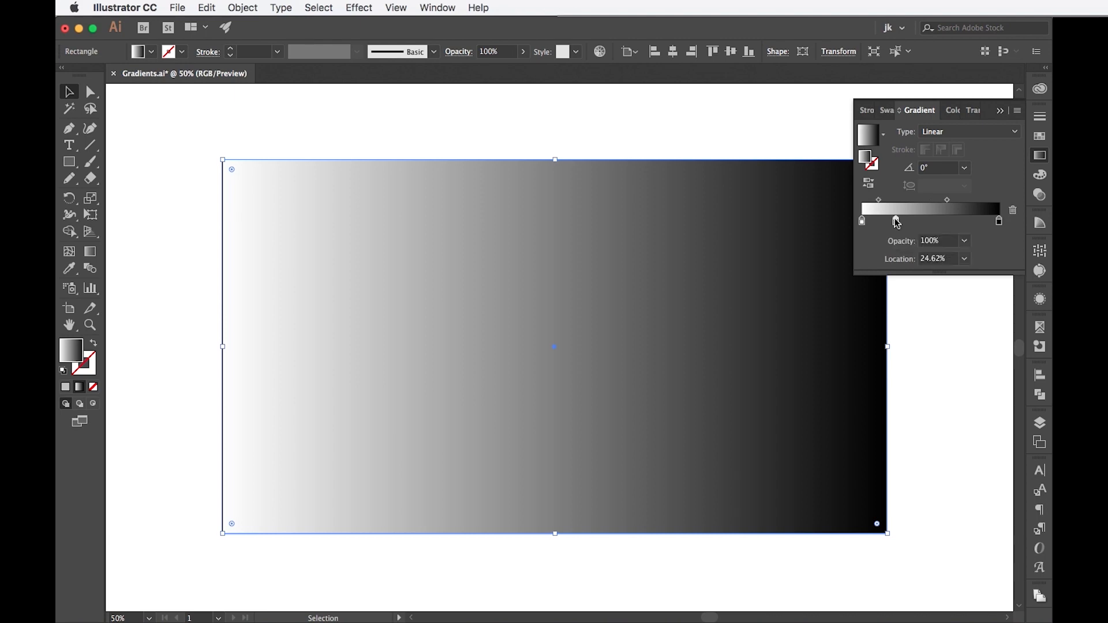
pyautogui.moveTo(897, 223)
pyautogui.mouseDown()
pyautogui.moveTo(935, 222)
pyautogui.moveTo(906, 222)
pyautogui.mouseUp()
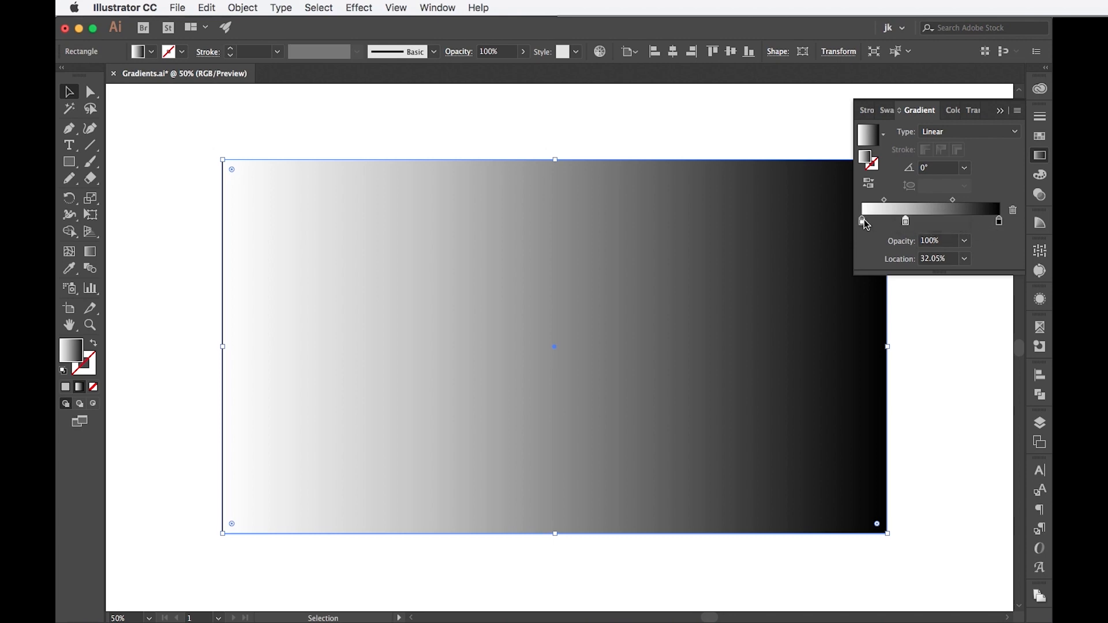
pyautogui.moveTo(863, 222); pyautogui.dragTo(882, 222)
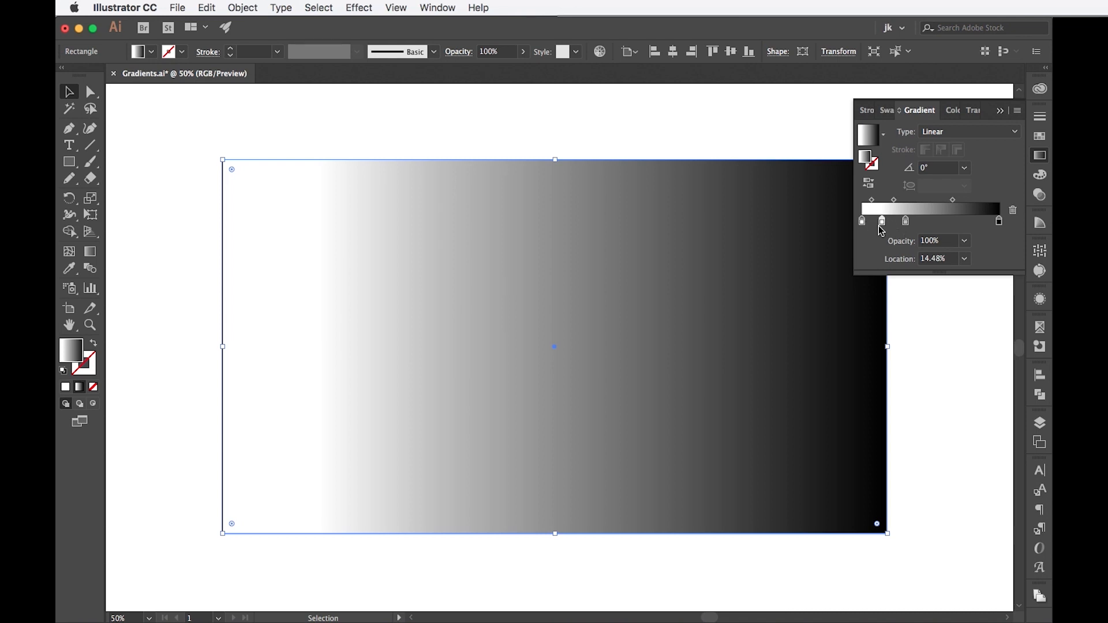
pyautogui.moveTo(883, 222); pyautogui.dragTo(907, 251)
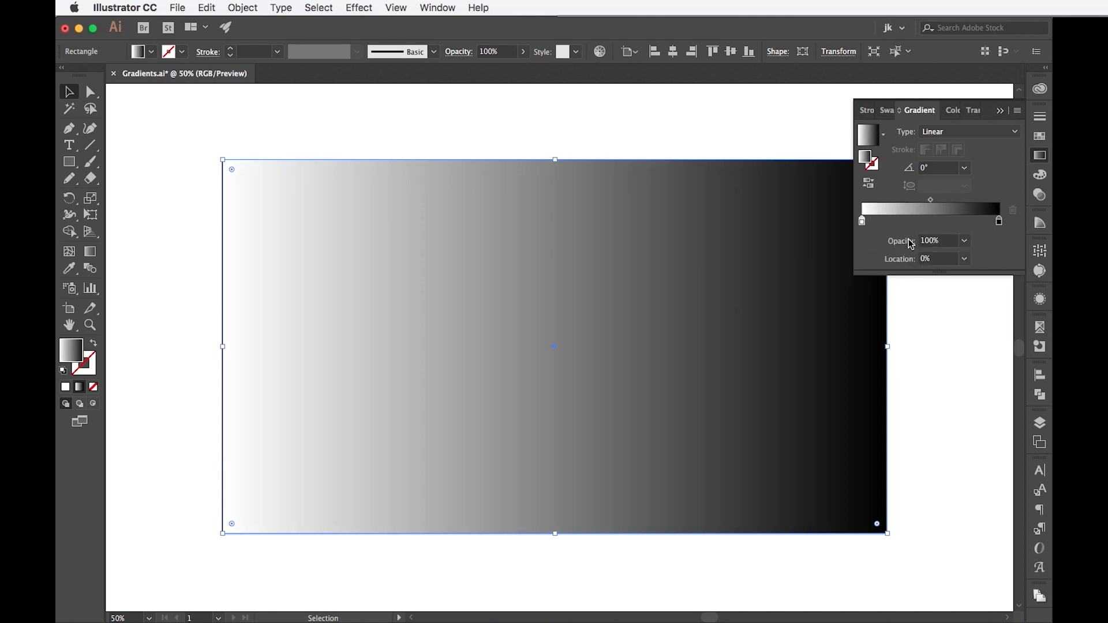
# Recolour the gradient's white stop with the global violet-blue swatch R=74 G=0 B=255.
pyautogui.doubleClick(862, 222)
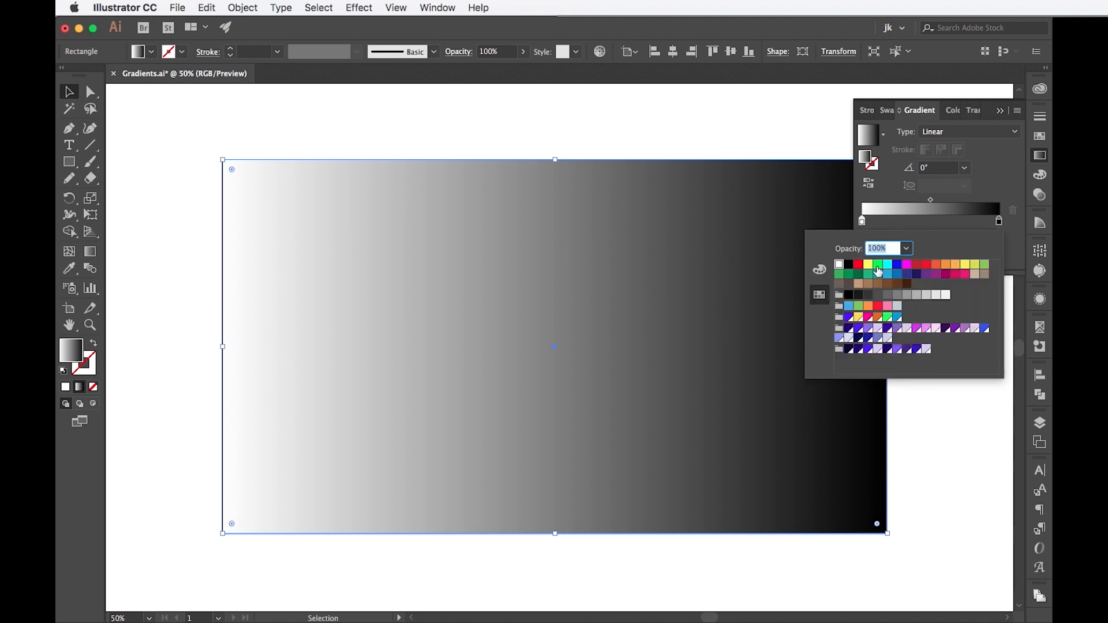
pyautogui.click(819, 270)
pyautogui.click(820, 295)
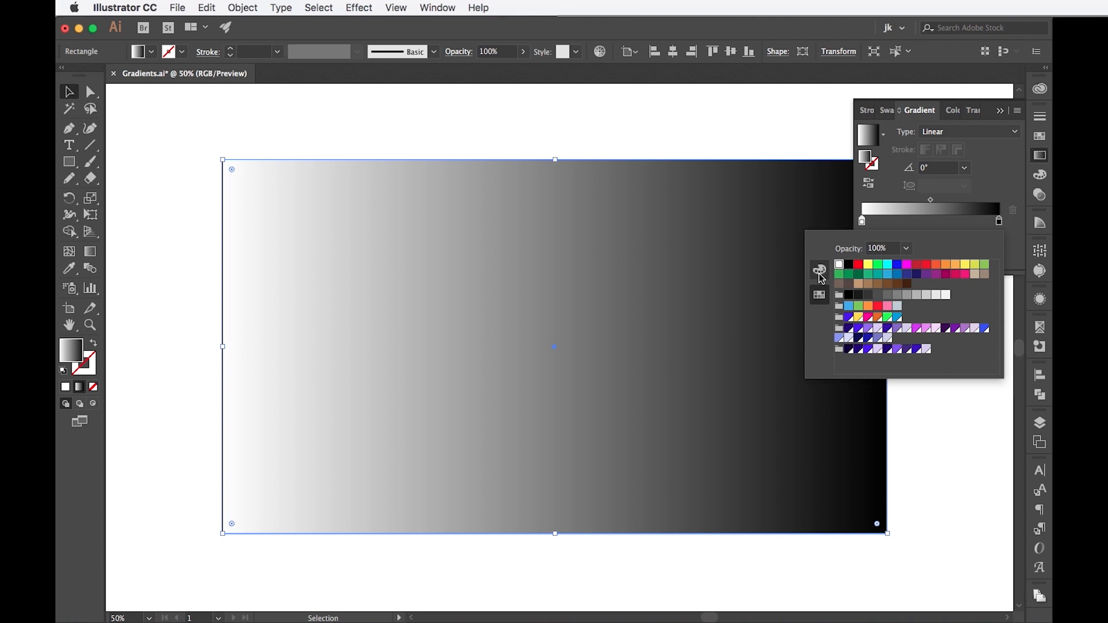
pyautogui.click(822, 273)
pyautogui.click(819, 296)
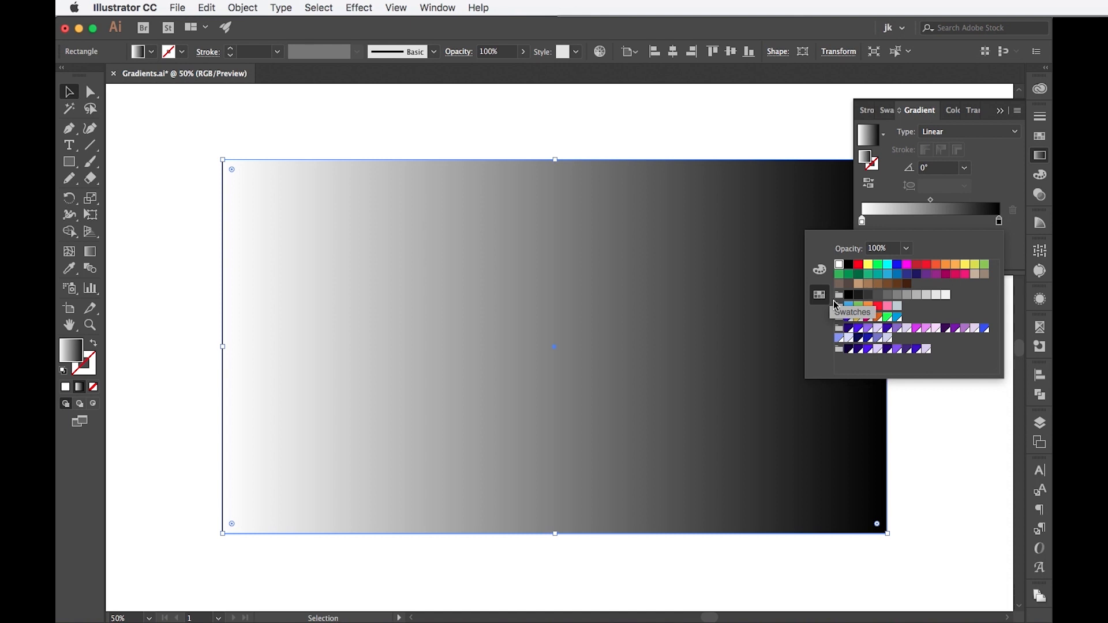
pyautogui.click(849, 317)
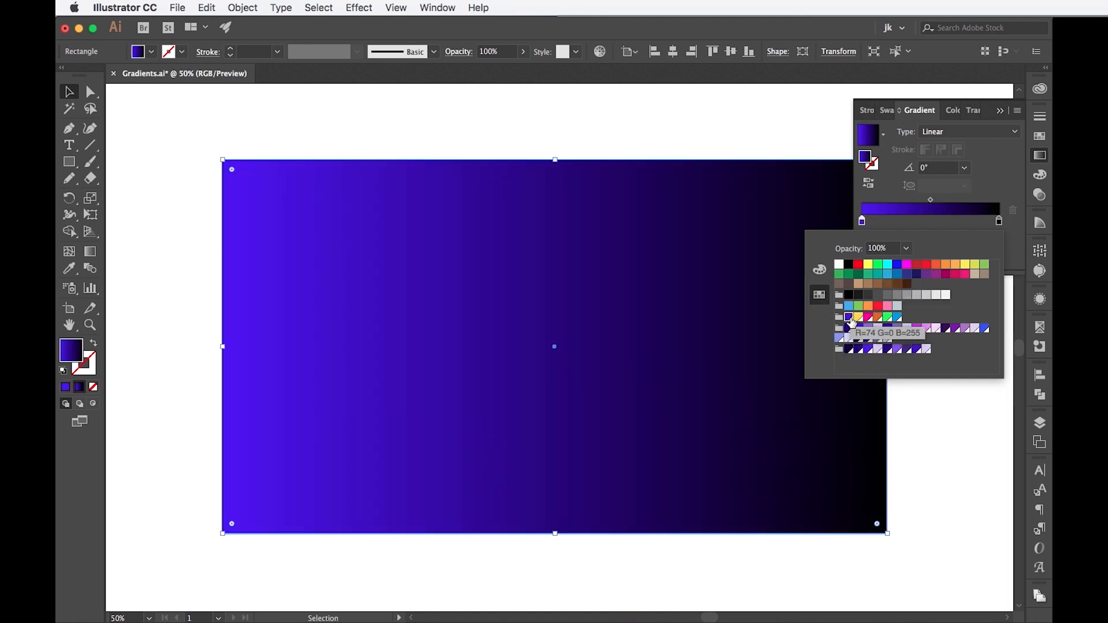
# Recolour the gradient's black end stop with the yellow global swatch from the same colour group.
pyautogui.click(1001, 224)
pyautogui.click(1000, 223)
pyautogui.doubleClick(1000, 222)
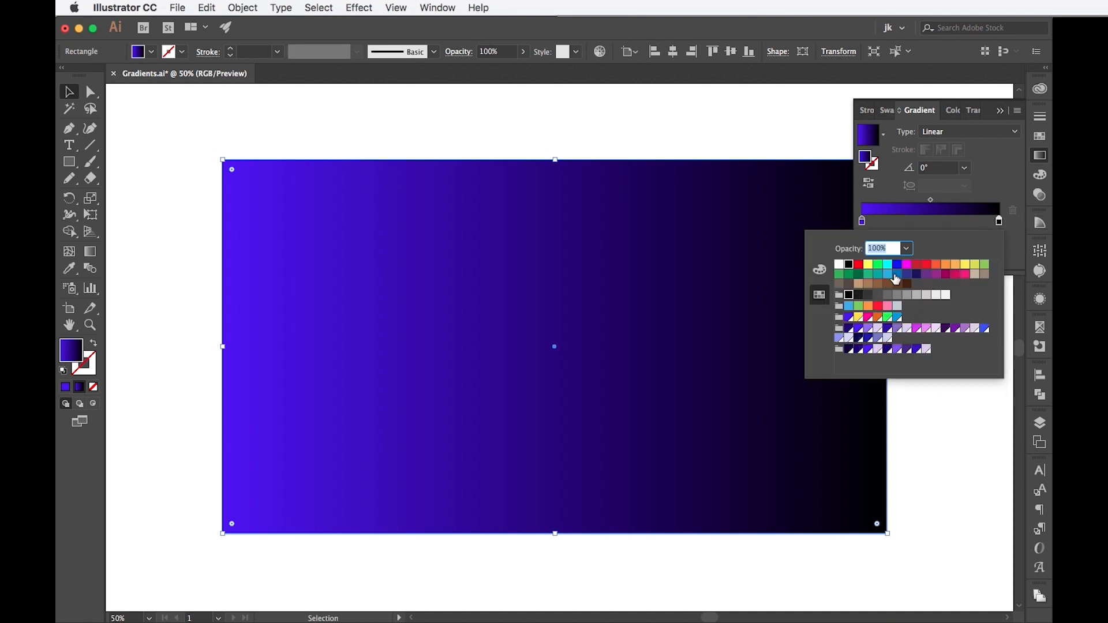
pyautogui.click(859, 317)
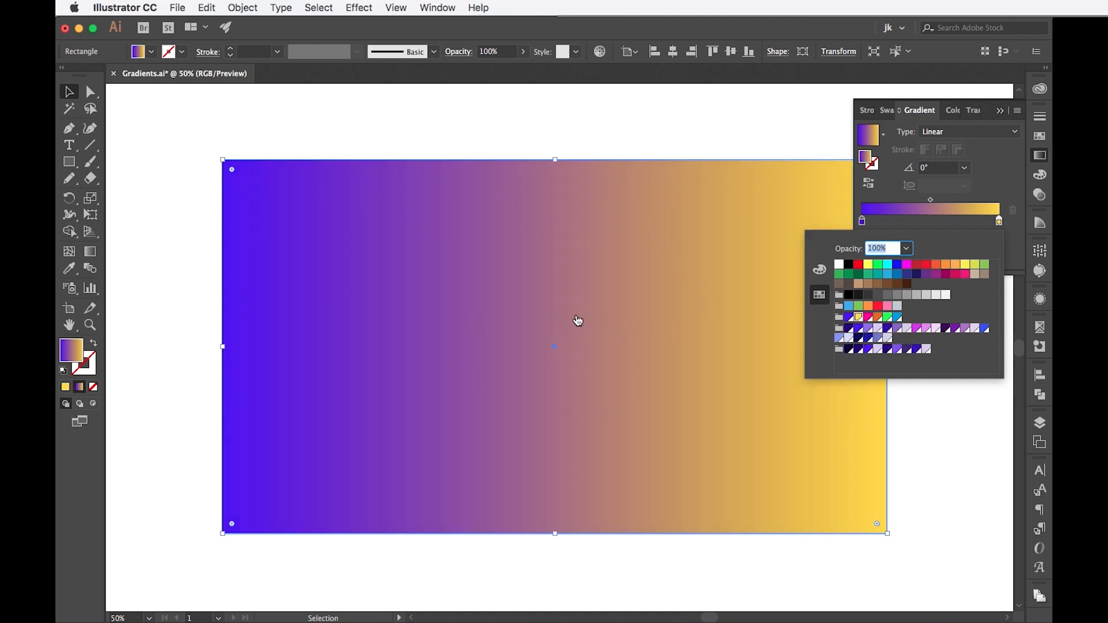
pyautogui.click(1000, 188)
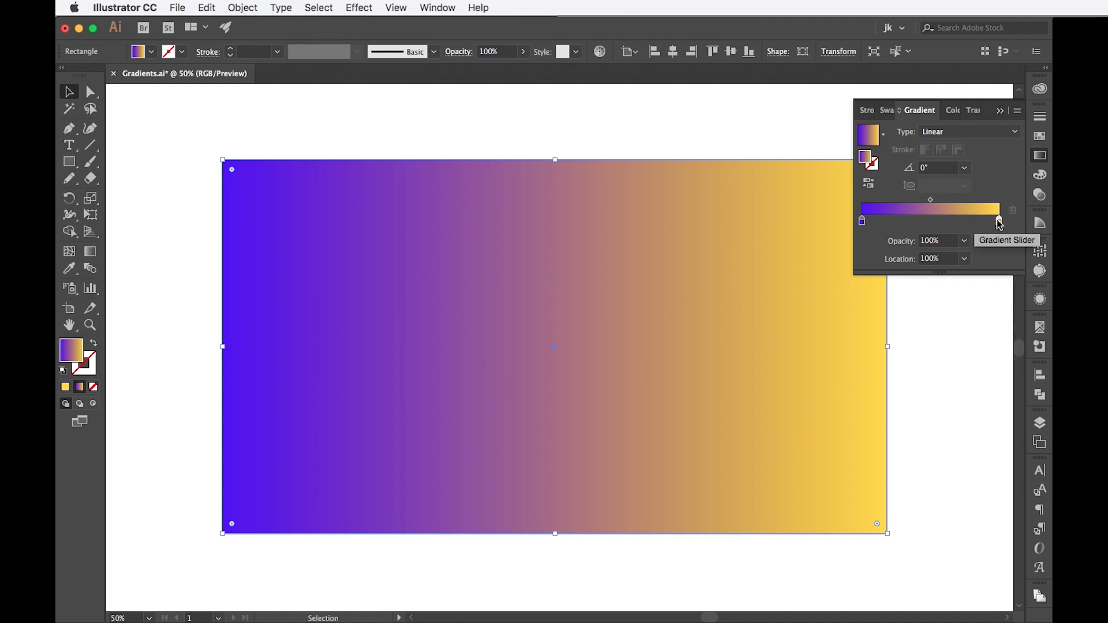
# Add two stops between the violet-blue and yellow ends, colouring the first pink and the second, at about 75%, orange with global swatches.
pyautogui.click(911, 221)
pyautogui.click(965, 221)
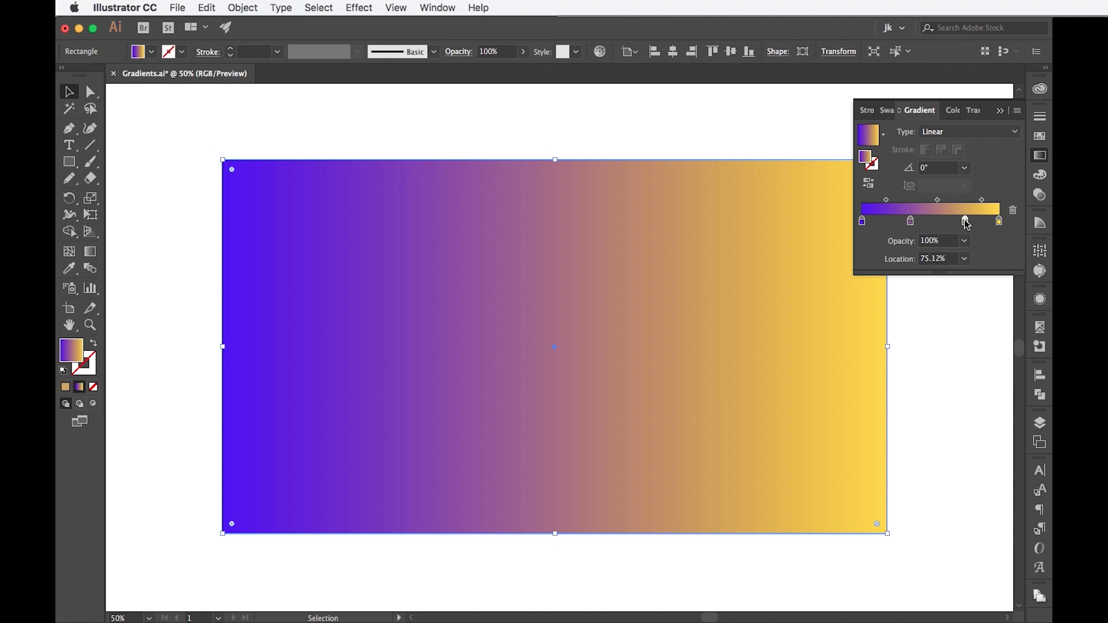
pyautogui.doubleClick(911, 222)
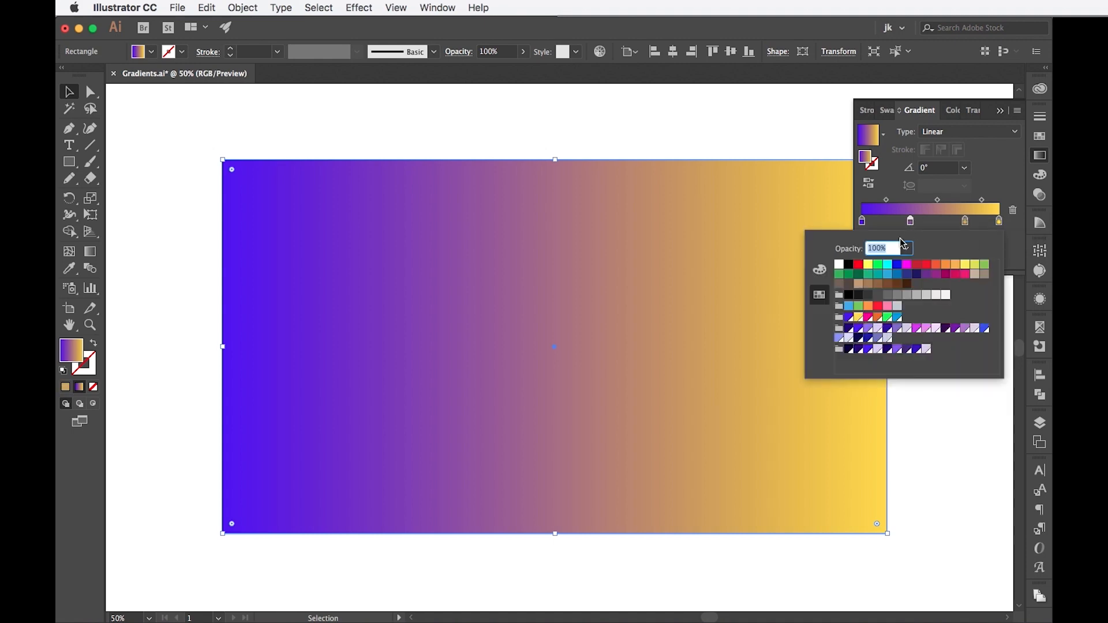
pyautogui.click(868, 317)
pyautogui.doubleClick(965, 222)
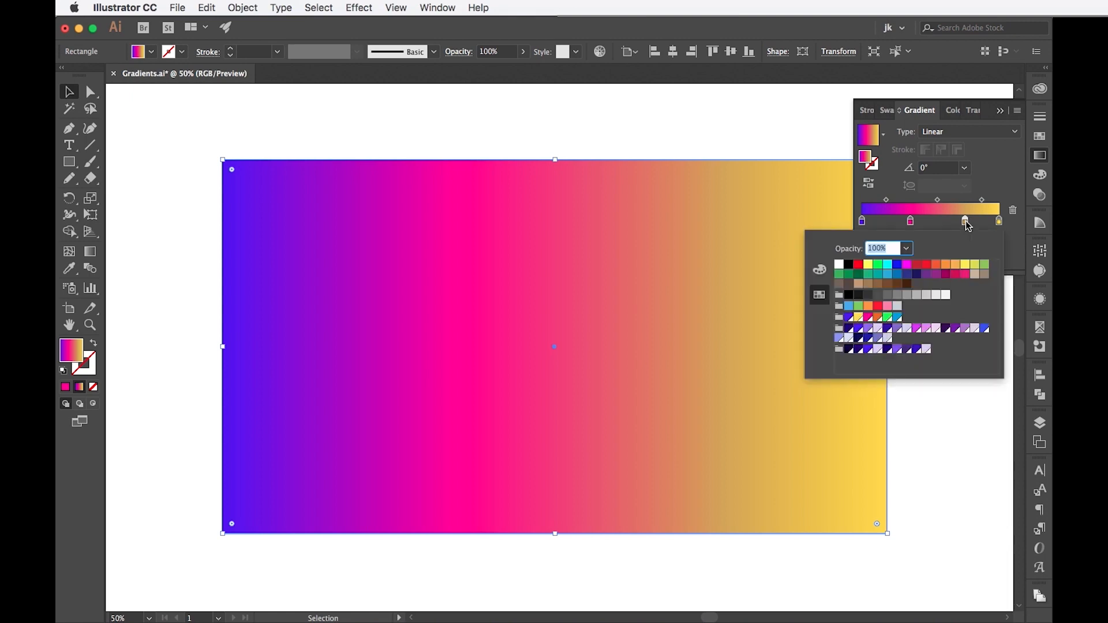
pyautogui.click(878, 316)
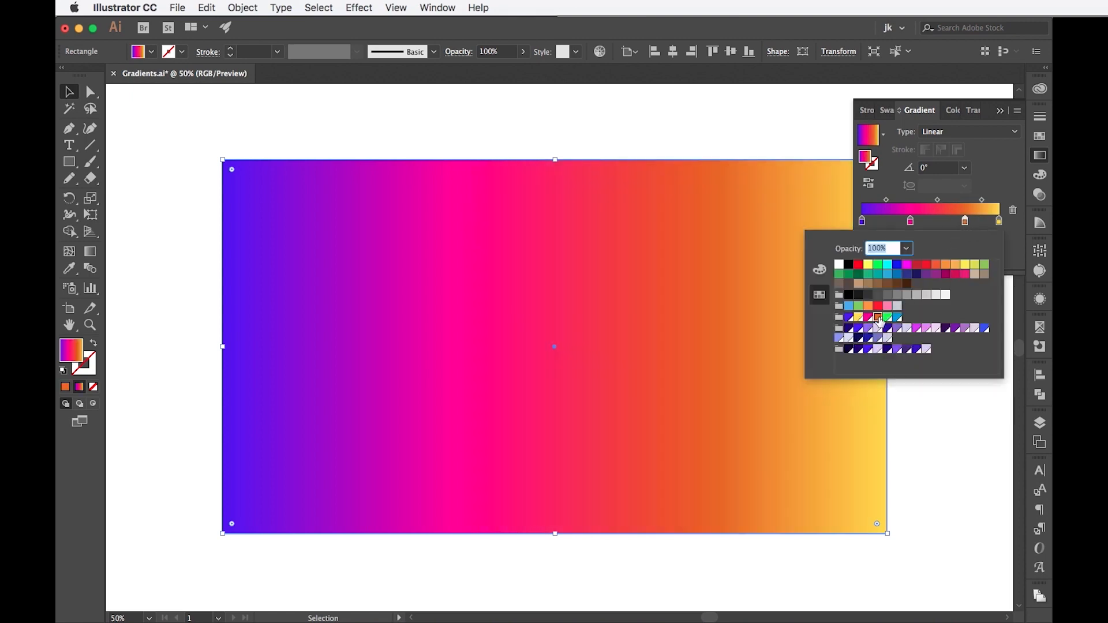
pyautogui.click(1006, 176)
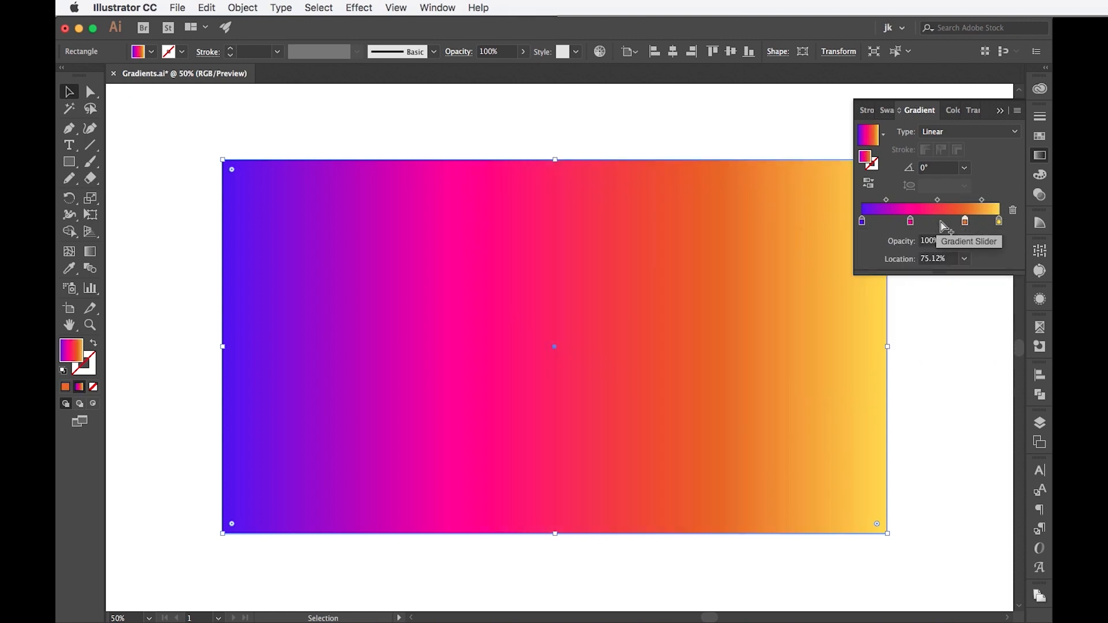
# Set the pink stop's location to 33% and the orange stop's location to 66%.
pyautogui.moveTo(972, 221)
pyautogui.mouseDown()
pyautogui.moveTo(883, 221)
pyautogui.moveTo(968, 221)
pyautogui.mouseUp()
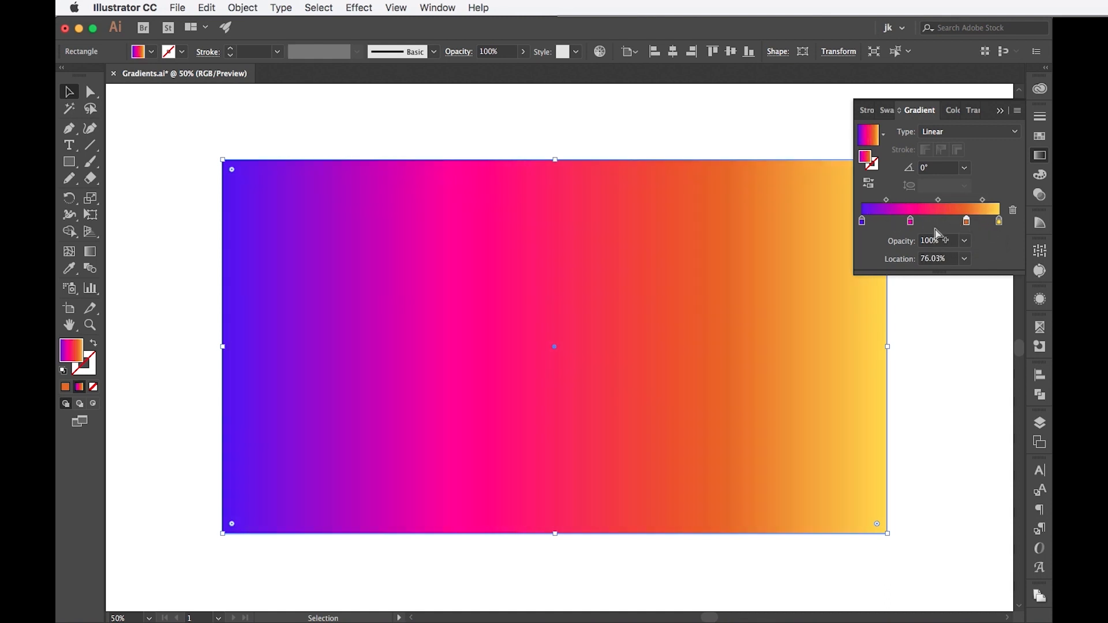
pyautogui.click(912, 222)
pyautogui.moveTo(950, 261); pyautogui.dragTo(908, 261)
pyautogui.write('33')
pyautogui.click(966, 222)
pyautogui.write('66')
pyautogui.press('Return')
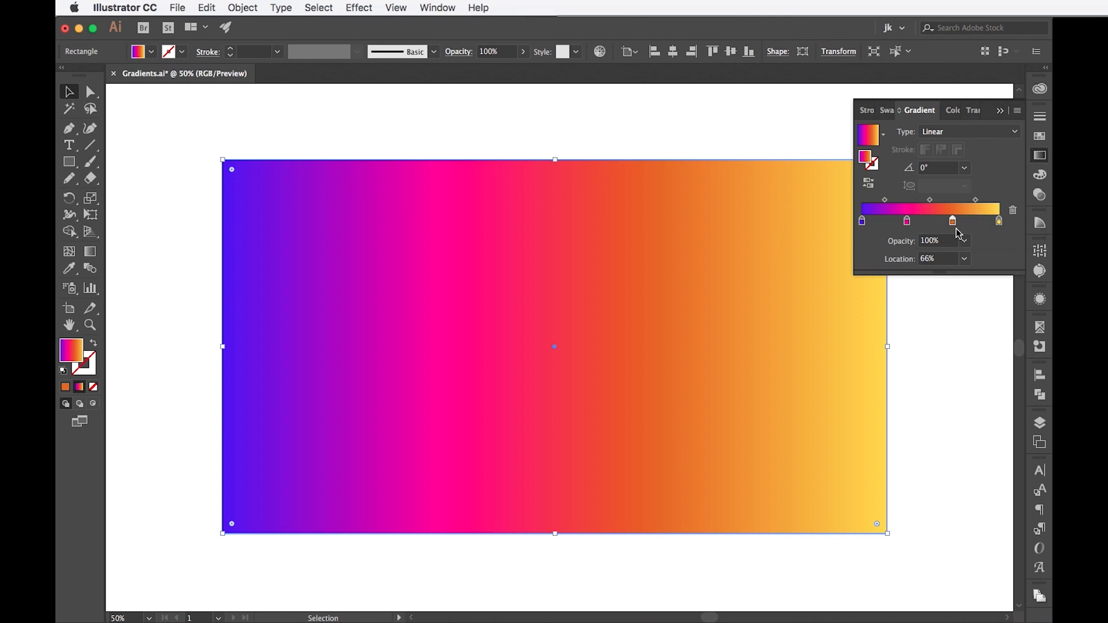
# Remove the orange stop and replace the yellow end stop with a copy of the violet-blue stop at 100%.
pyautogui.moveTo(953, 221); pyautogui.dragTo(961, 271)
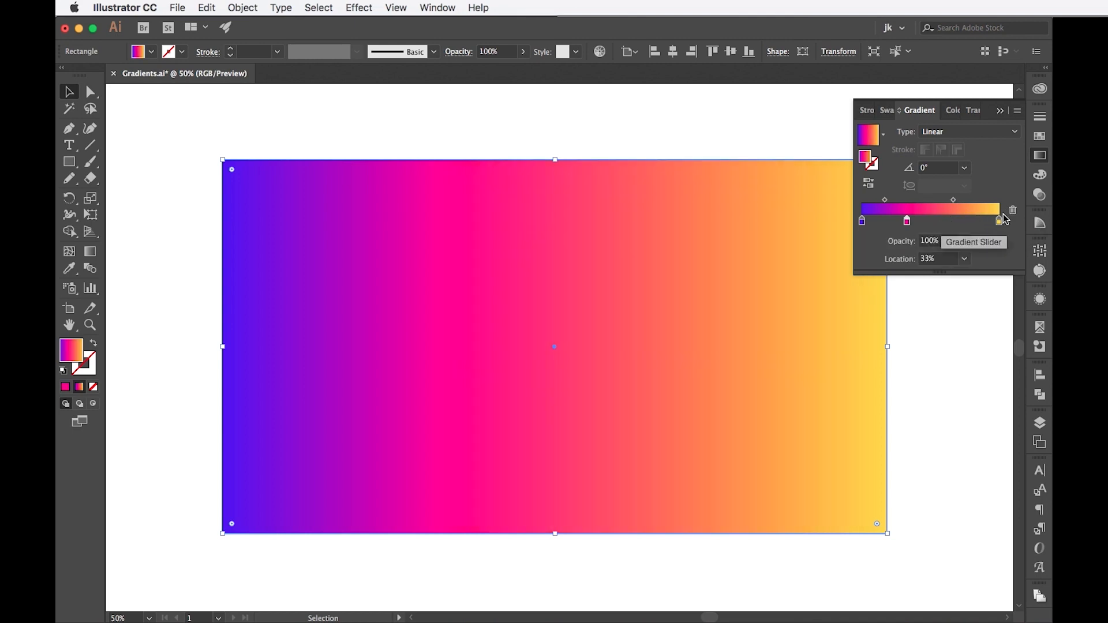
pyautogui.moveTo(1000, 222); pyautogui.dragTo(998, 262)
pyautogui.moveTo(908, 222); pyautogui.dragTo(999, 223)
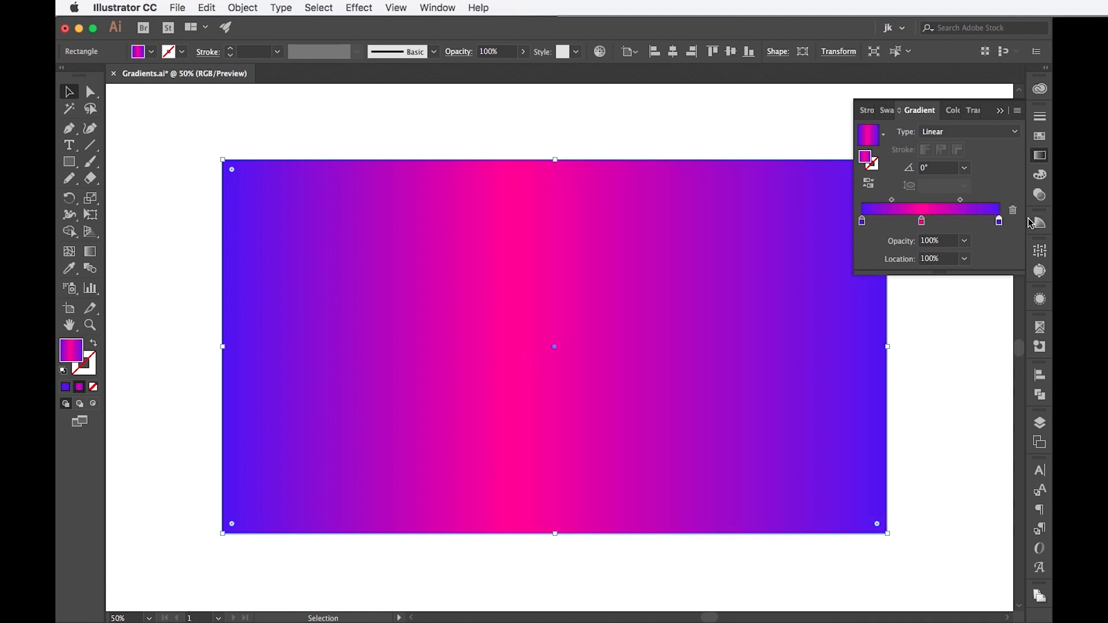
# Centre the pink stop between the two violet-blue ends by setting its location to 50%.
pyautogui.moveTo(921, 223); pyautogui.dragTo(885, 259)
pyautogui.write('5-')
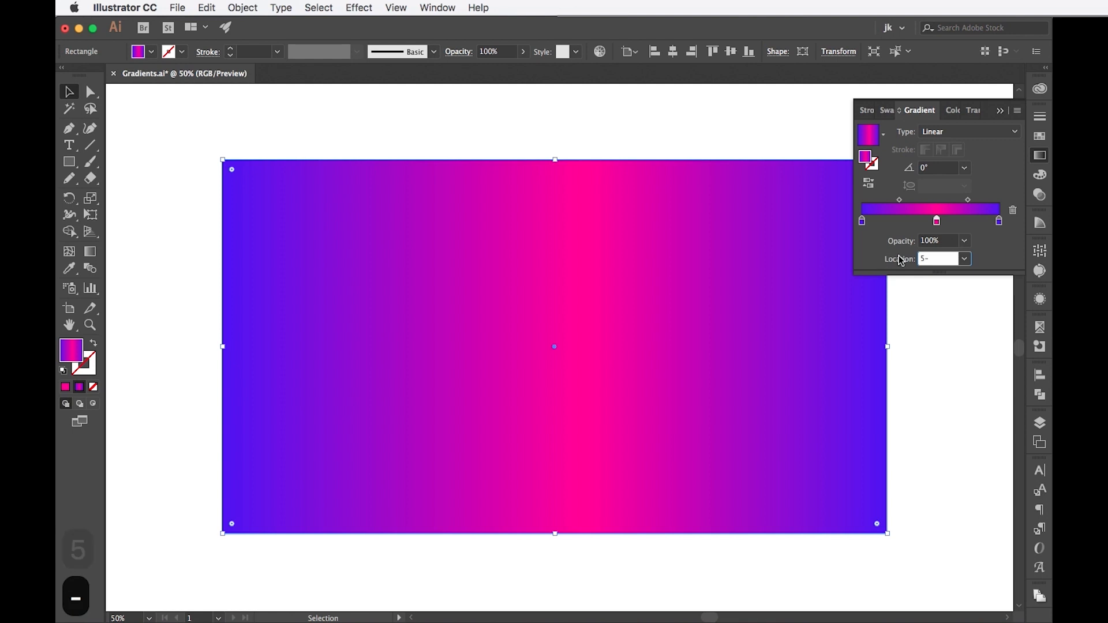
pyautogui.press('BackSpace')
pyautogui.write('0')
pyautogui.press('Return')
# Select the rectangle and activate the Gradient tool so its gradient annotator is displayed.
pyautogui.click(91, 253)
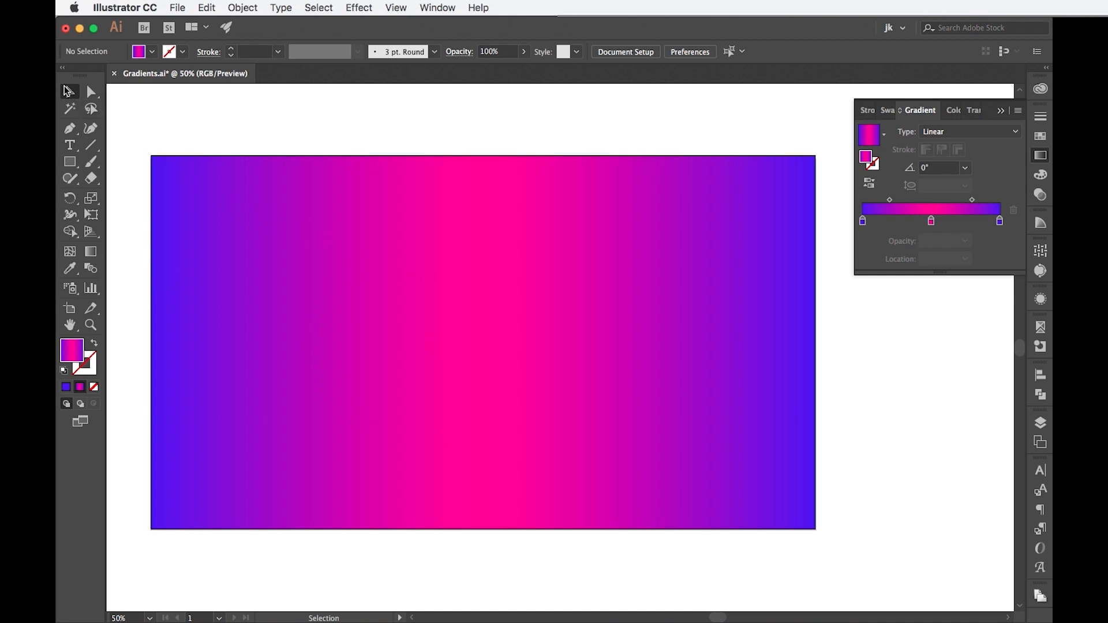
pyautogui.click(248, 234)
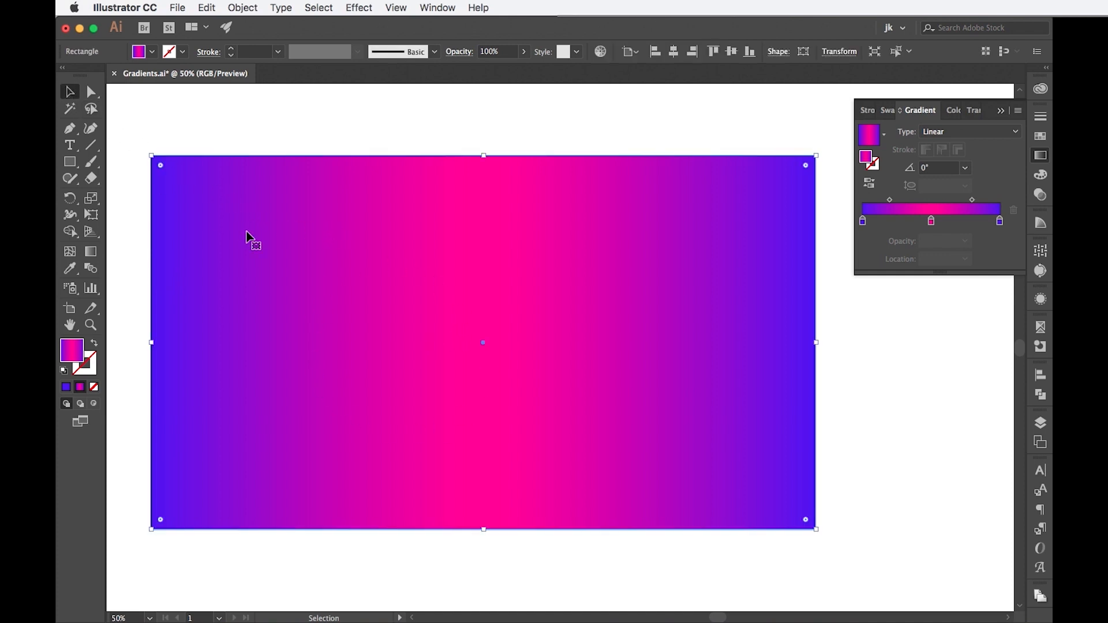
pyautogui.click(95, 255)
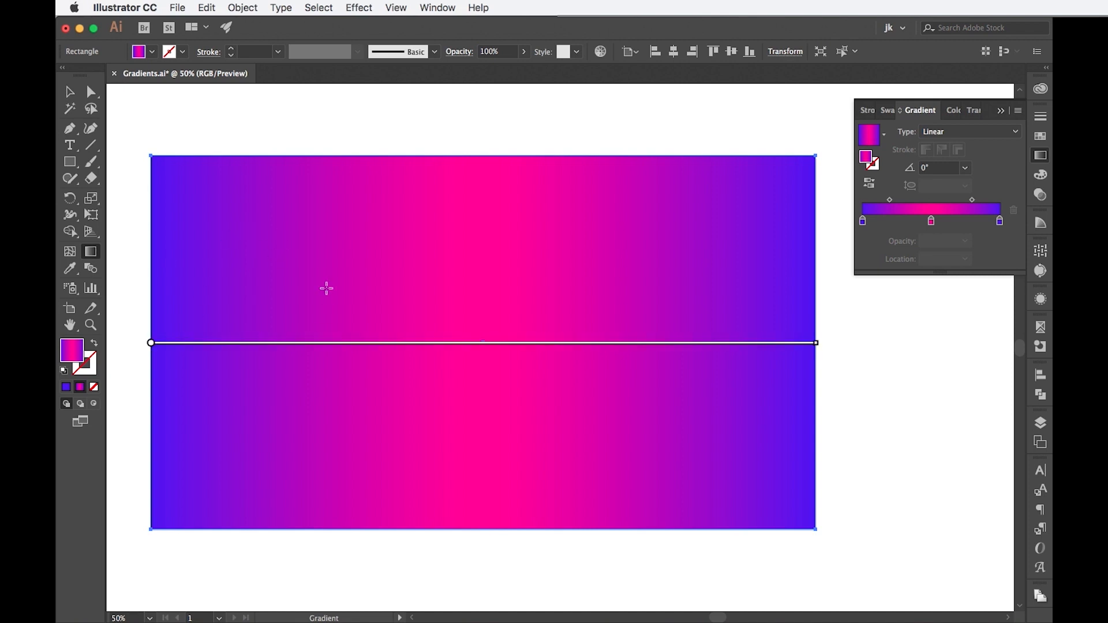
pyautogui.click(143, 301)
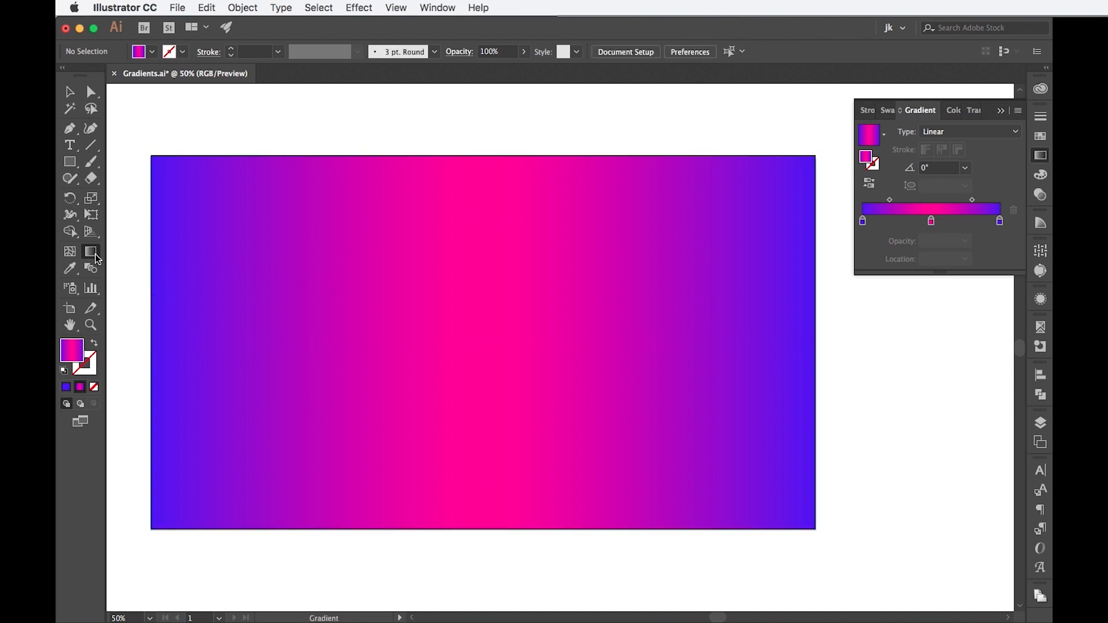
pyautogui.click(223, 261)
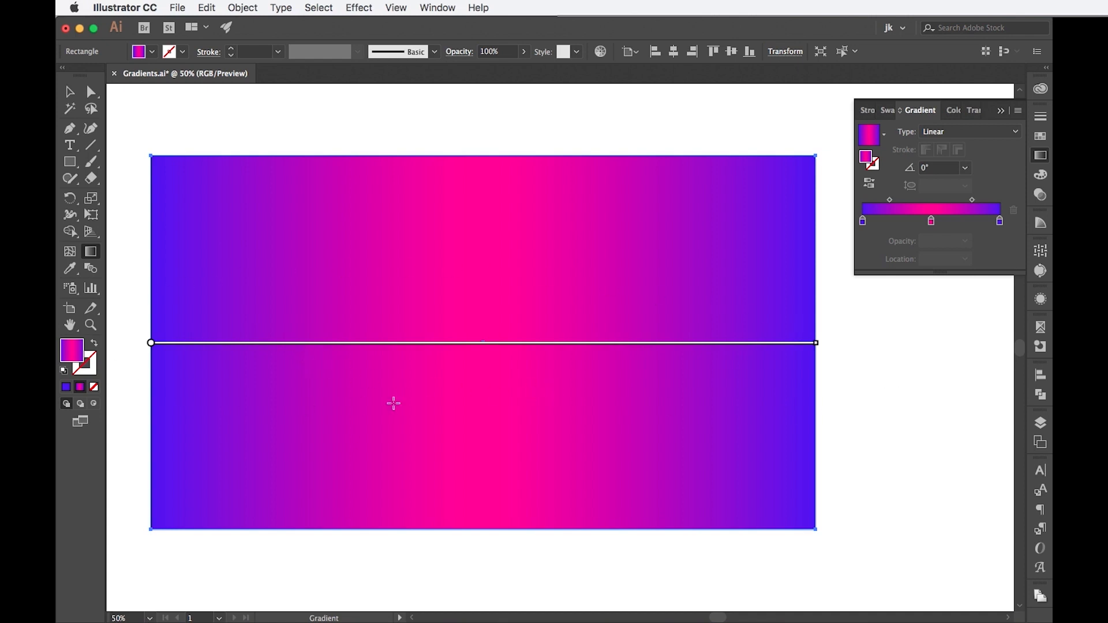
# Hide the gradient annotator on the rectangle and show it again.
pyautogui.moveTo(408, 349)
pyautogui.click(396, 7)
pyautogui.click(437, 367)
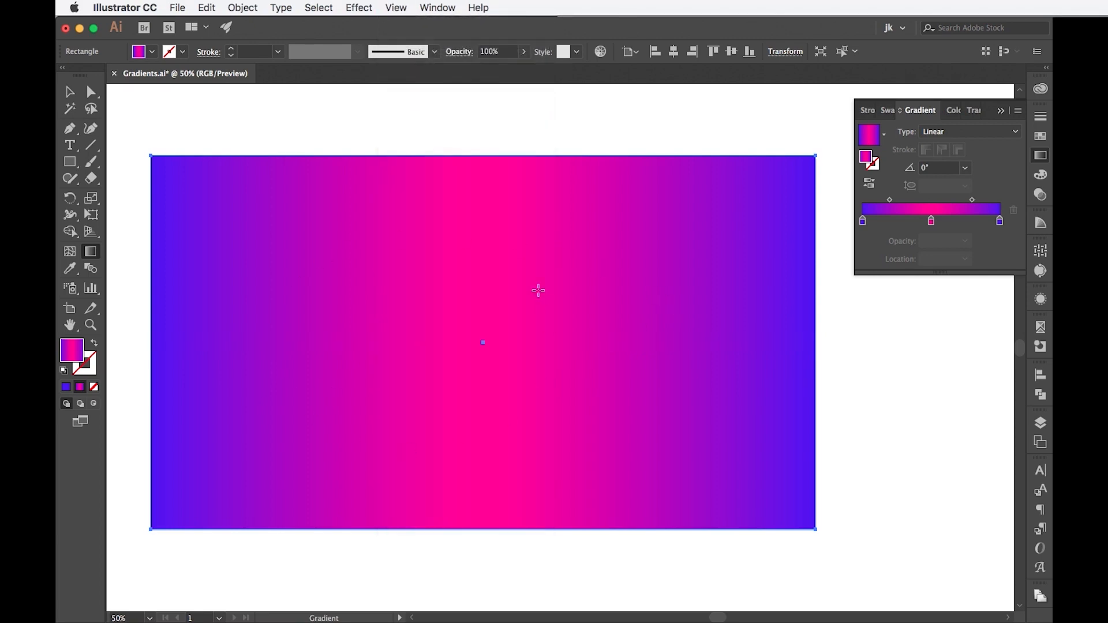
pyautogui.click(397, 7)
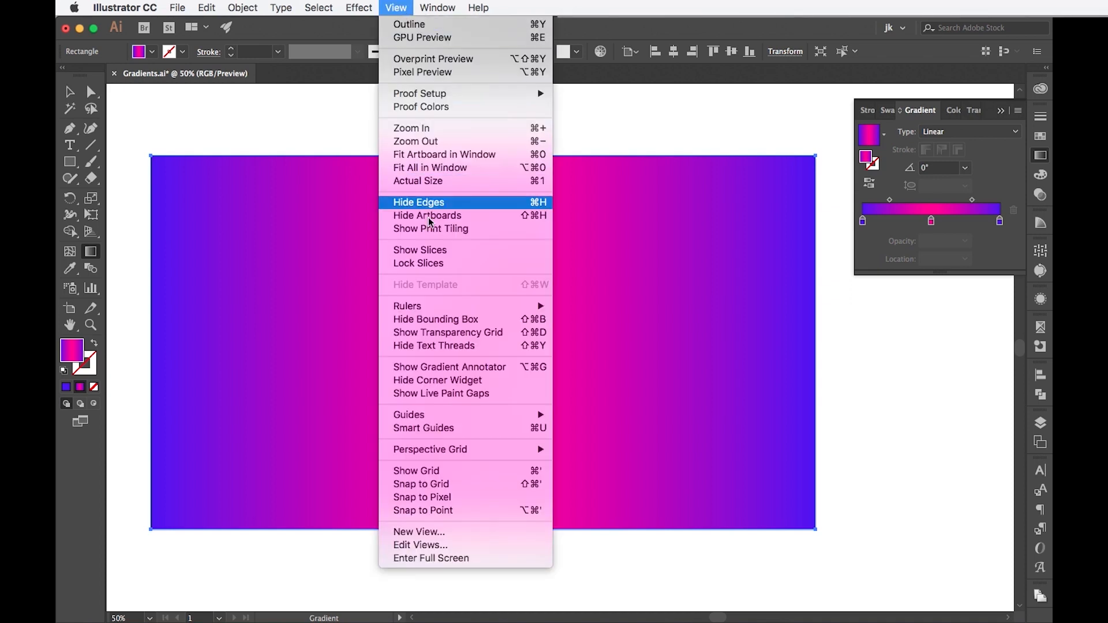
pyautogui.click(479, 368)
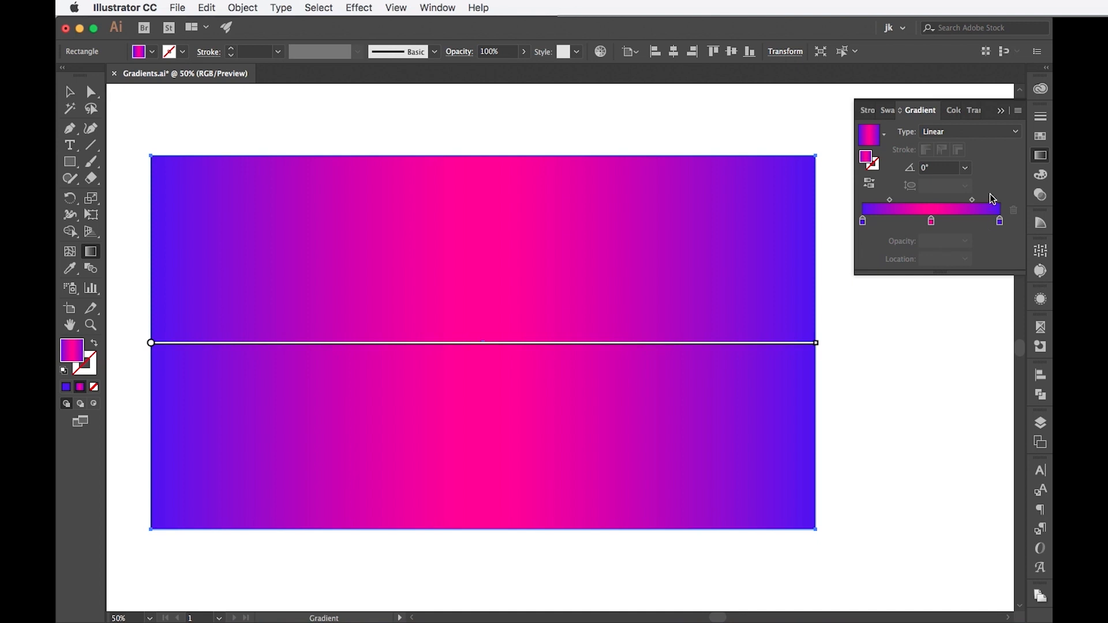
# Recolour the gradient's starting violet-blue stop with the orange R=229 G=105 B=0 swatch, working from the annotator on the rectangle.
pyautogui.moveTo(183, 349)
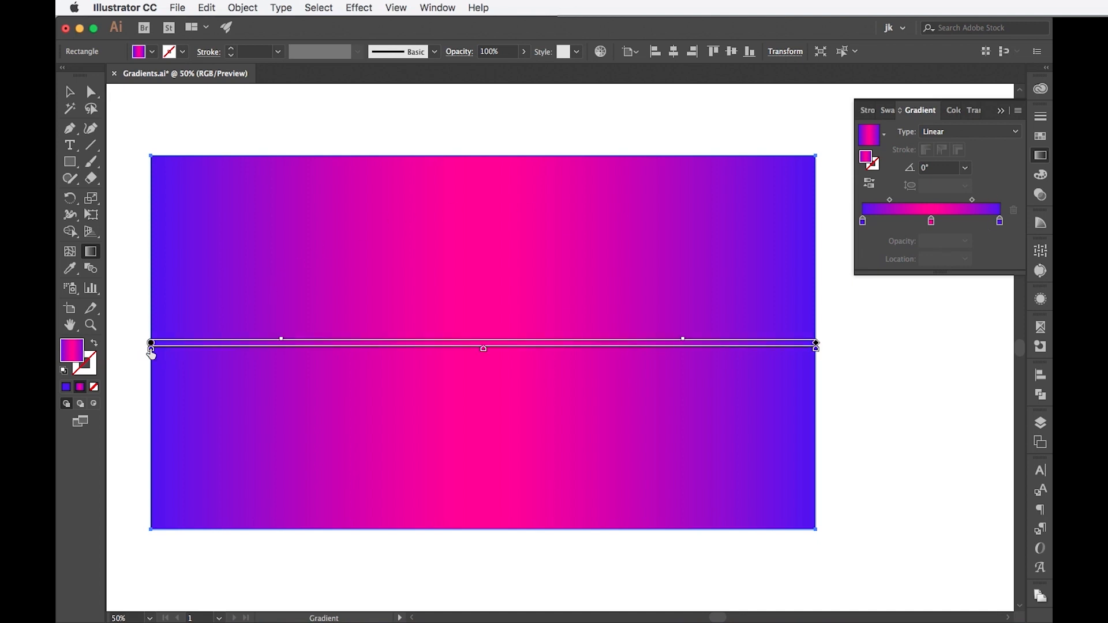
pyautogui.doubleClick(151, 349)
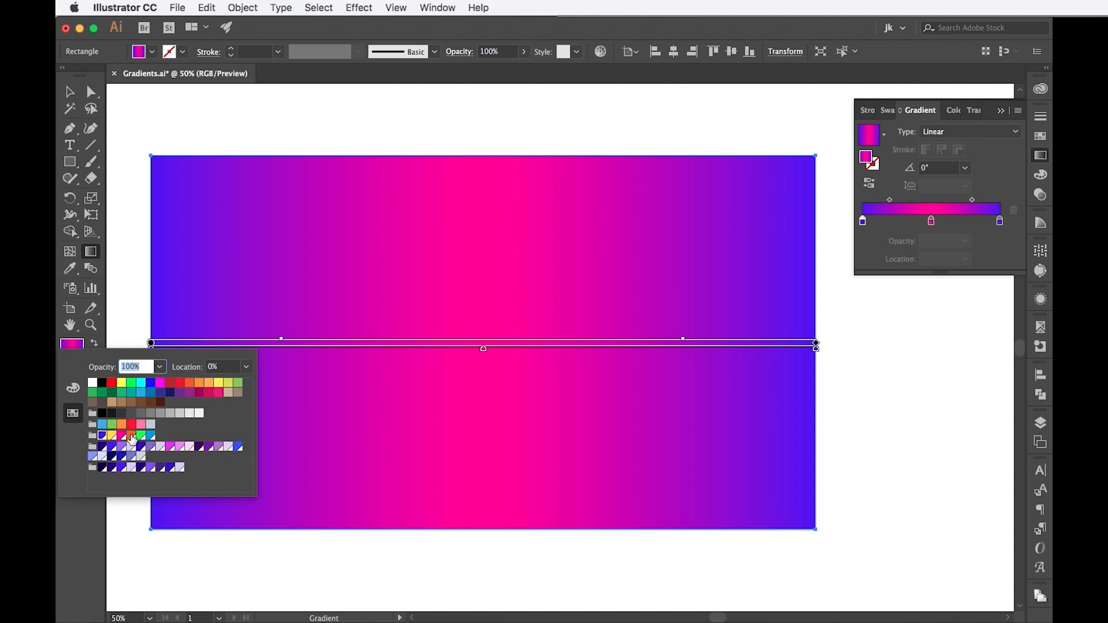
pyautogui.click(132, 436)
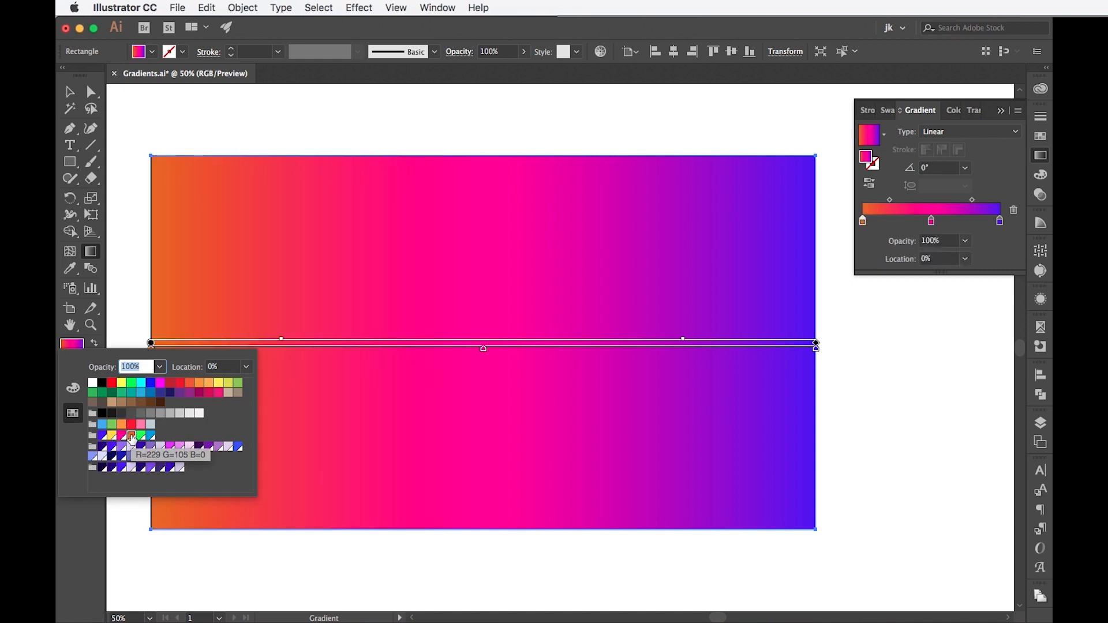
# Lower the orange stop's opacity to 20% and restore it to 100%.
pyautogui.click(164, 367)
pyautogui.click(173, 411)
pyautogui.click(160, 367)
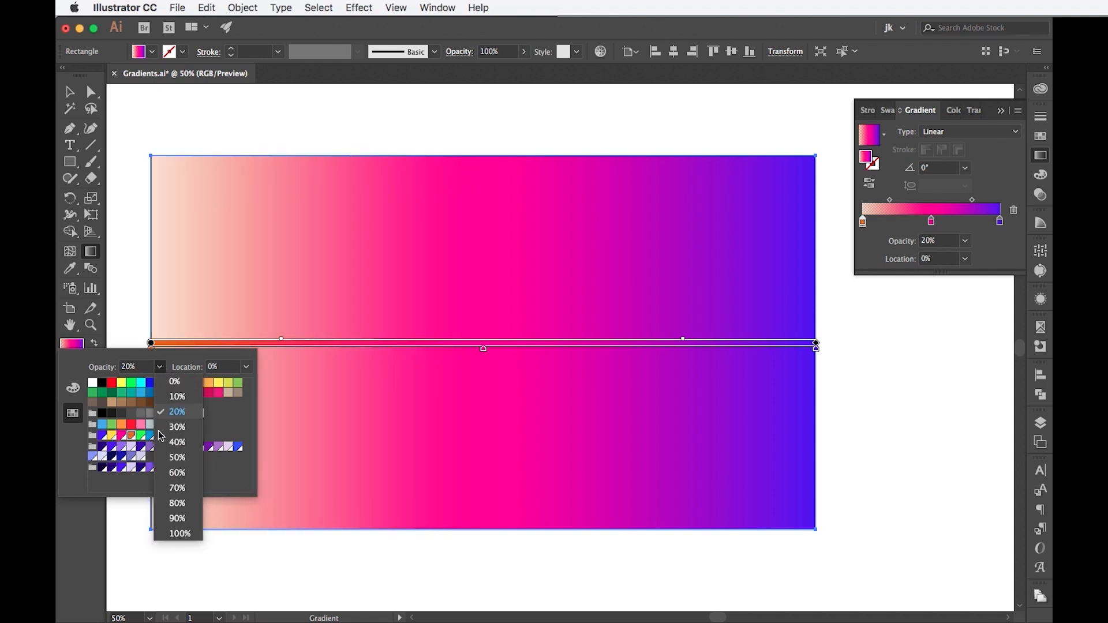
pyautogui.click(179, 533)
pyautogui.click(202, 305)
pyautogui.moveTo(153, 353)
pyautogui.moveTo(151, 351)
pyautogui.mouseDown()
pyautogui.moveTo(171, 353)
pyautogui.moveTo(143, 352)
pyautogui.mouseUp()
pyautogui.moveTo(281, 341)
pyautogui.mouseDown()
pyautogui.moveTo(297, 343)
pyautogui.moveTo(285, 342)
pyautogui.mouseUp()
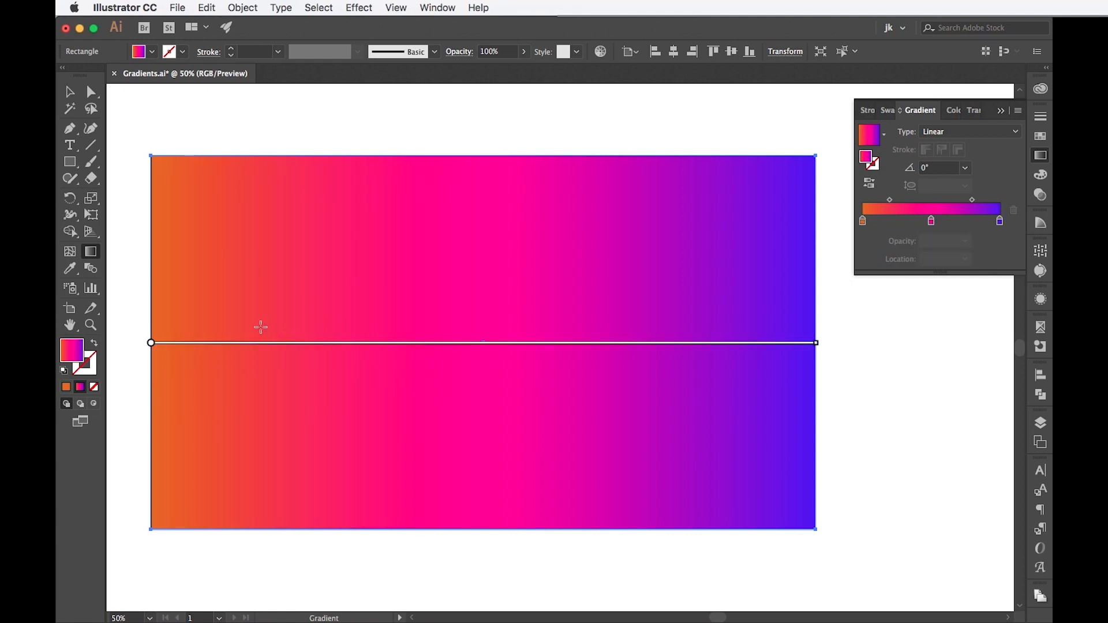
# Lengthen the linear gradient past the rectangle's right edge and rotate it to about 7.3° with the annotator.
pyautogui.moveTo(152, 347)
pyautogui.mouseDown()
pyautogui.moveTo(180, 344)
pyautogui.moveTo(148, 345)
pyautogui.mouseUp()
pyautogui.moveTo(814, 346)
pyautogui.mouseDown()
pyautogui.moveTo(891, 347)
pyautogui.moveTo(811, 346)
pyautogui.moveTo(864, 345)
pyautogui.moveTo(842, 344)
pyautogui.mouseUp()
pyautogui.moveTo(851, 343); pyautogui.dragTo(848, 427)
pyautogui.moveTo(845, 387); pyautogui.dragTo(804, 217)
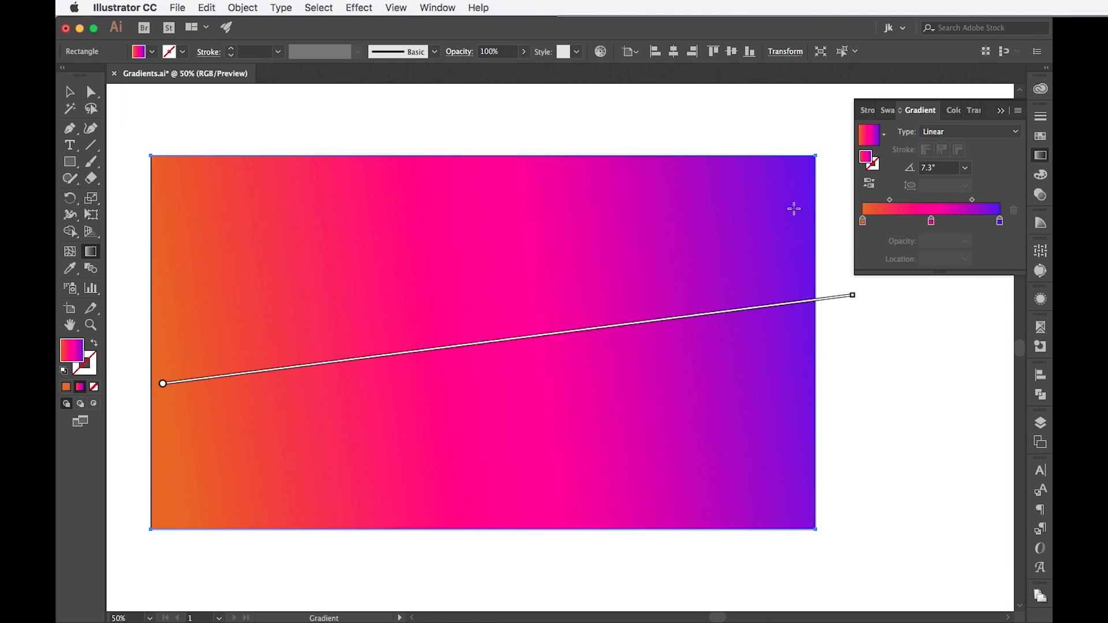
# Switch the rectangle's gradient to Radial, then flatten its circle to about a 94.4% aspect ratio and enlarge its radius slightly.
pyautogui.click(976, 132)
pyautogui.click(948, 164)
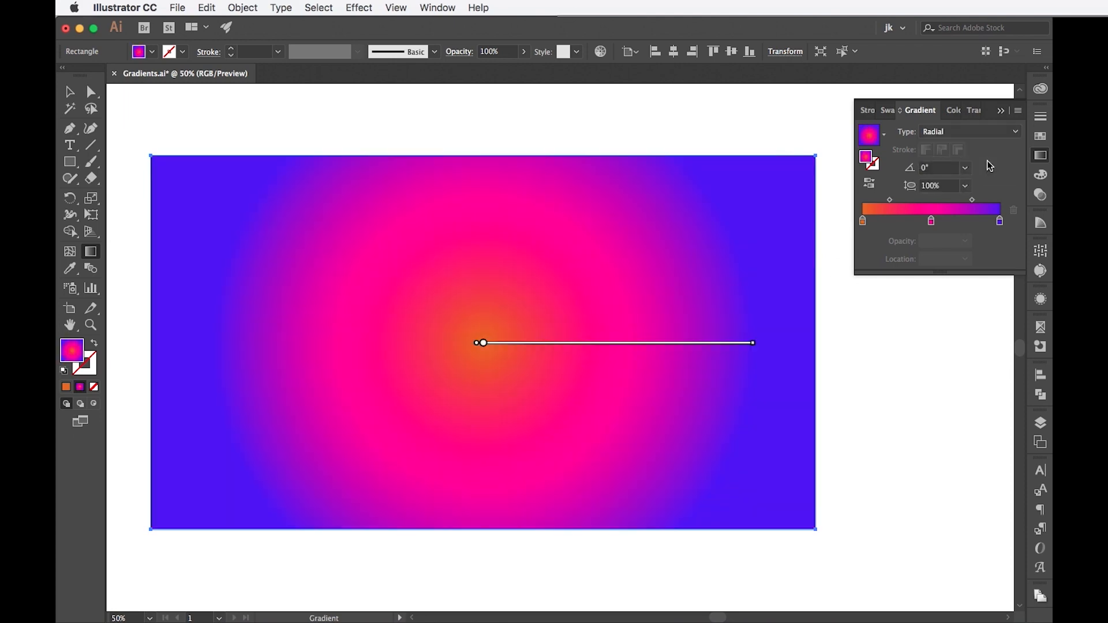
pyautogui.moveTo(564, 282)
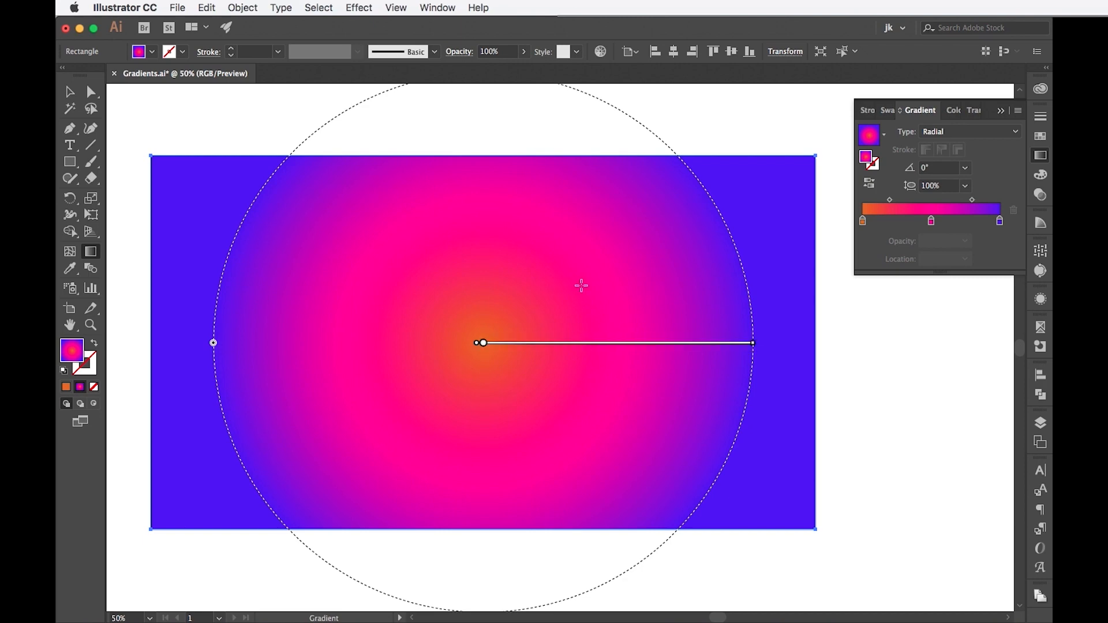
pyautogui.scroll(3, 421, 252)
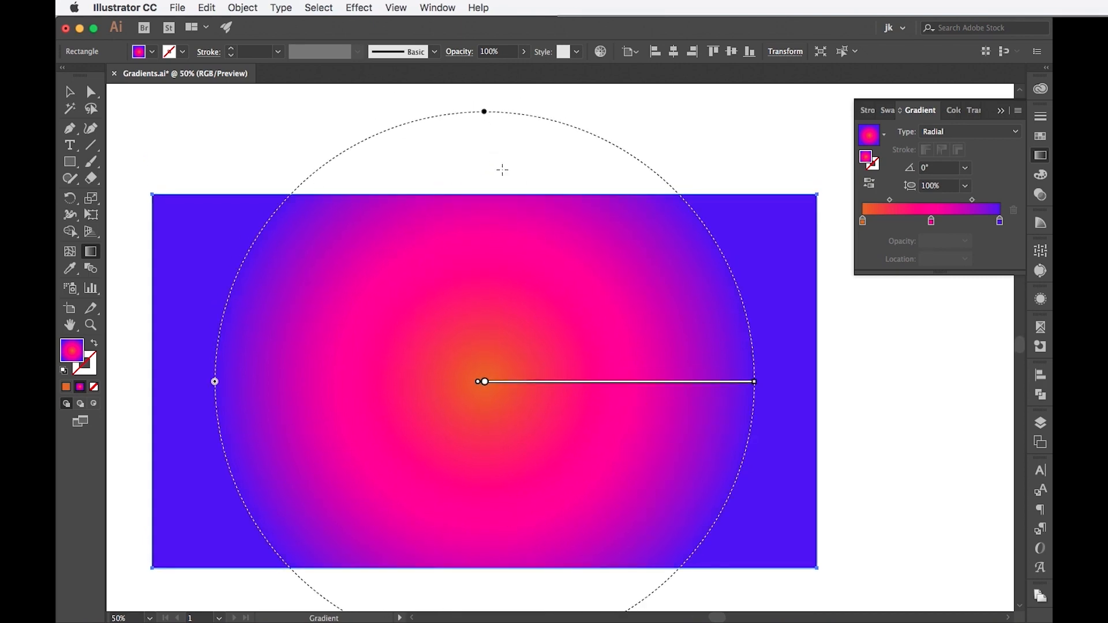
pyautogui.moveTo(484, 111)
pyautogui.mouseDown()
pyautogui.moveTo(485, 261)
pyautogui.moveTo(484, 132)
pyautogui.mouseUp()
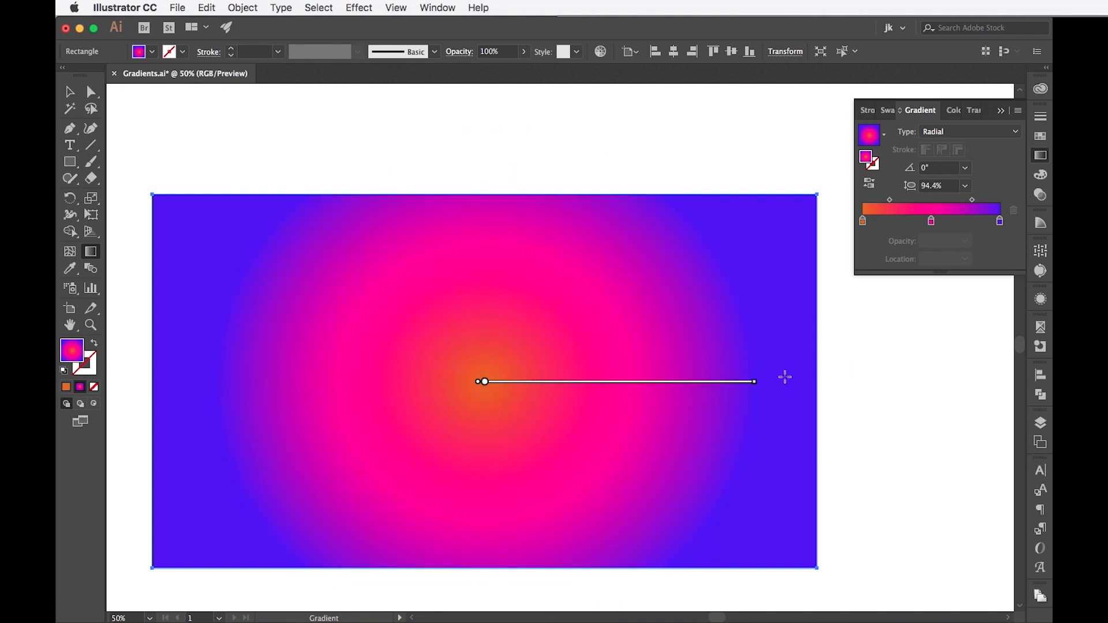
pyautogui.moveTo(757, 381); pyautogui.dragTo(838, 382)
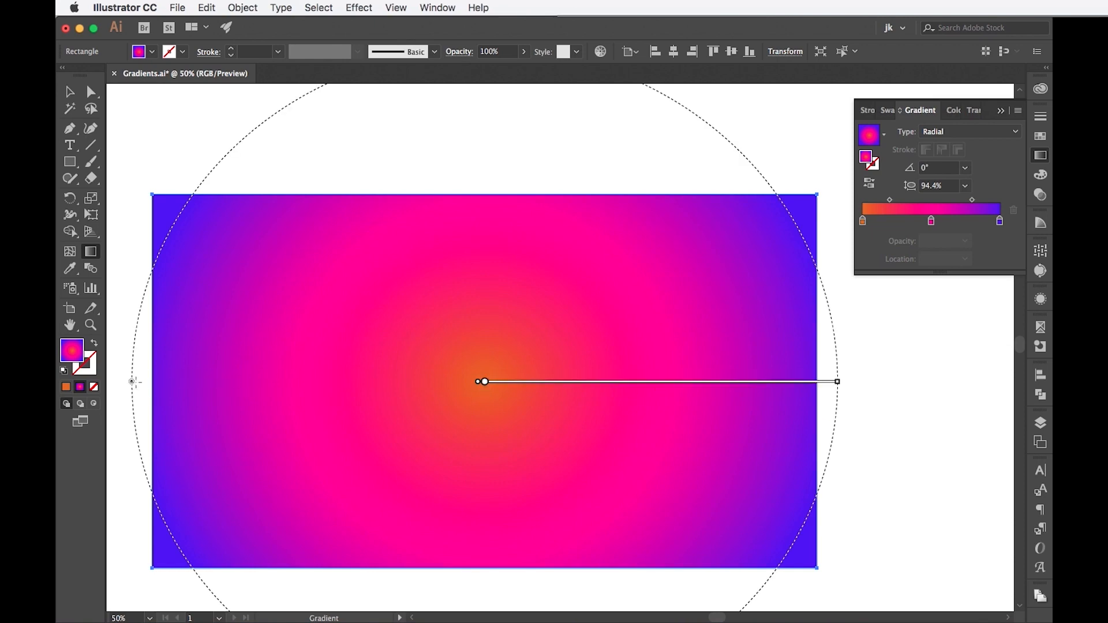
pyautogui.moveTo(130, 382); pyautogui.dragTo(188, 385)
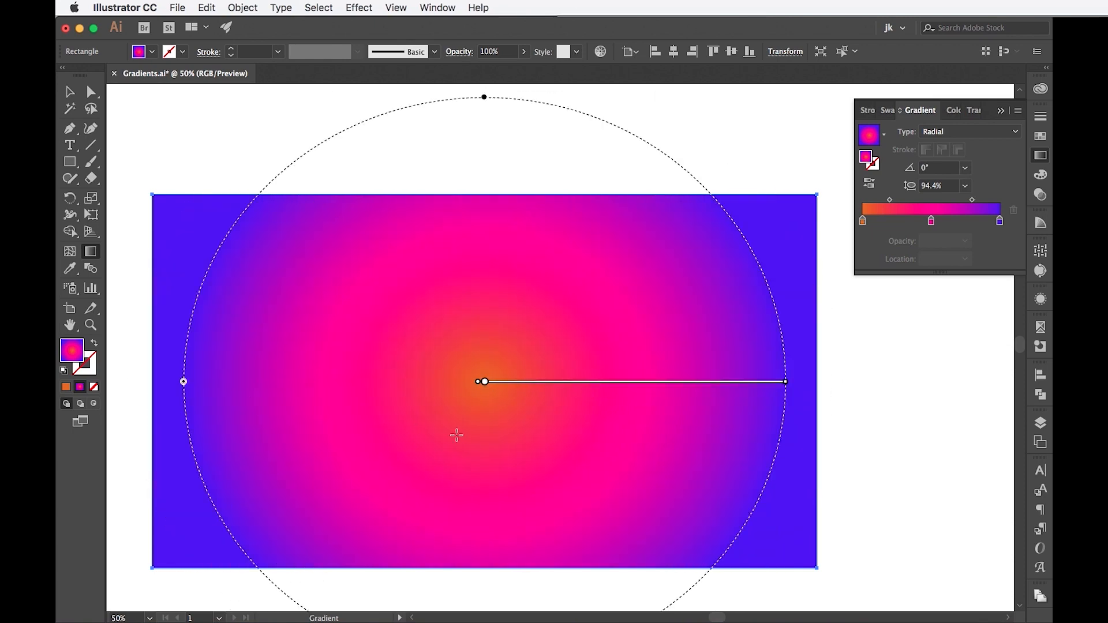
# Shift the radial gradient left and pull its orange focal point toward the lower-left part of the rectangle.
pyautogui.moveTo(486, 383)
pyautogui.mouseDown()
pyautogui.moveTo(508, 381)
pyautogui.moveTo(408, 383)
pyautogui.moveTo(411, 410)
pyautogui.moveTo(464, 389)
pyautogui.mouseUp()
pyautogui.moveTo(455, 391)
pyautogui.moveTo(456, 388)
pyautogui.mouseDown()
pyautogui.moveTo(370, 414)
pyautogui.moveTo(252, 476)
pyautogui.moveTo(247, 455)
pyautogui.moveTo(285, 420)
pyautogui.mouseUp()
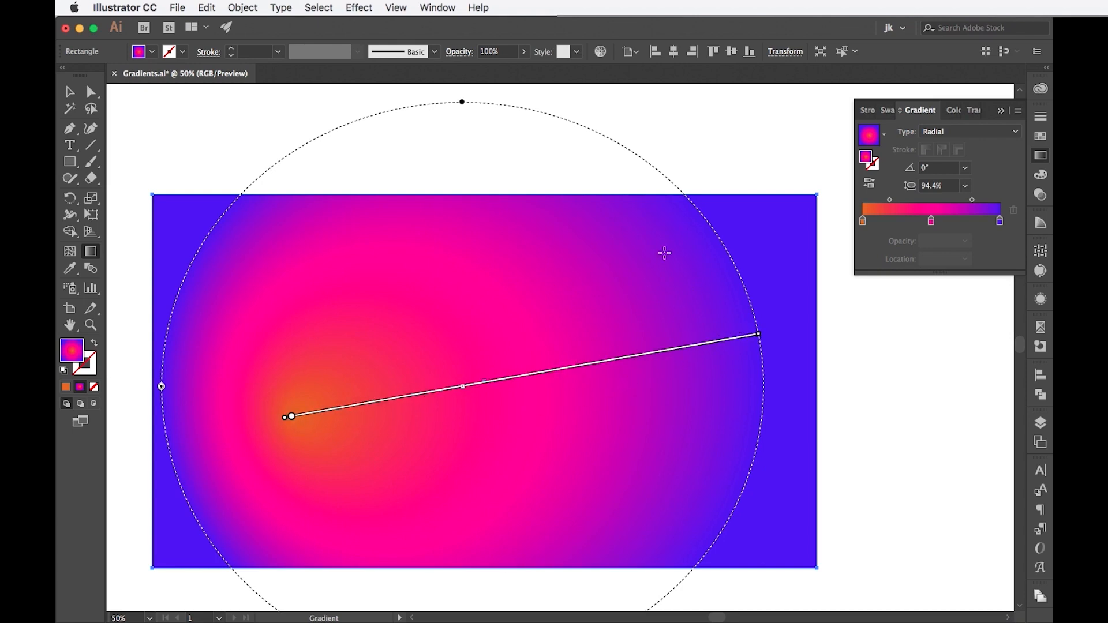
pyautogui.moveTo(294, 418)
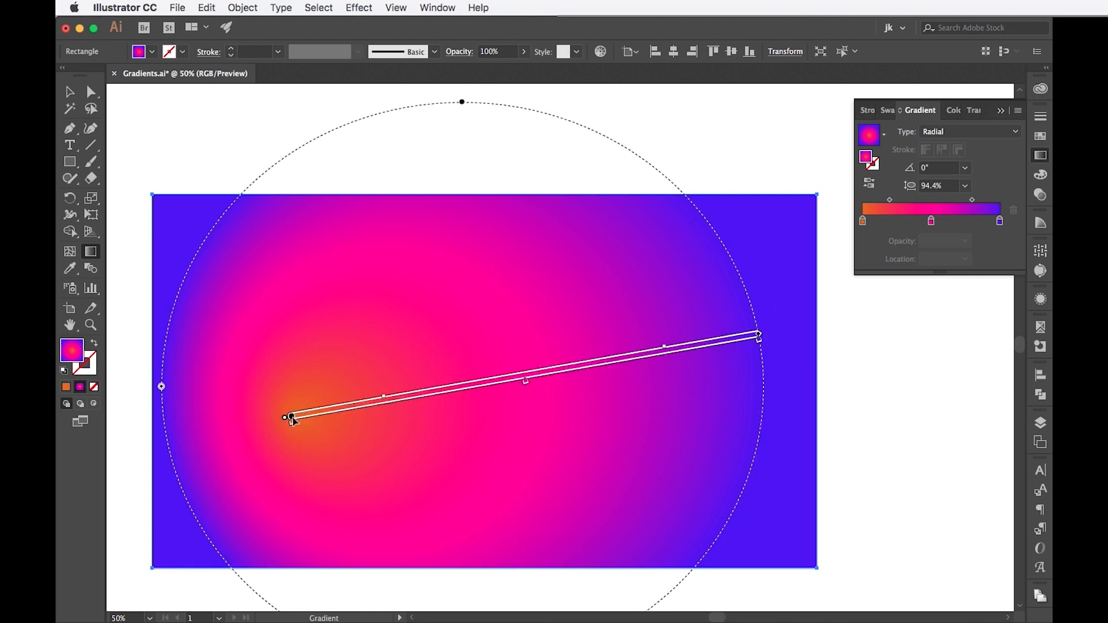
pyautogui.moveTo(292, 414)
pyautogui.mouseDown()
pyautogui.moveTo(265, 411)
pyautogui.moveTo(271, 423)
pyautogui.mouseUp()
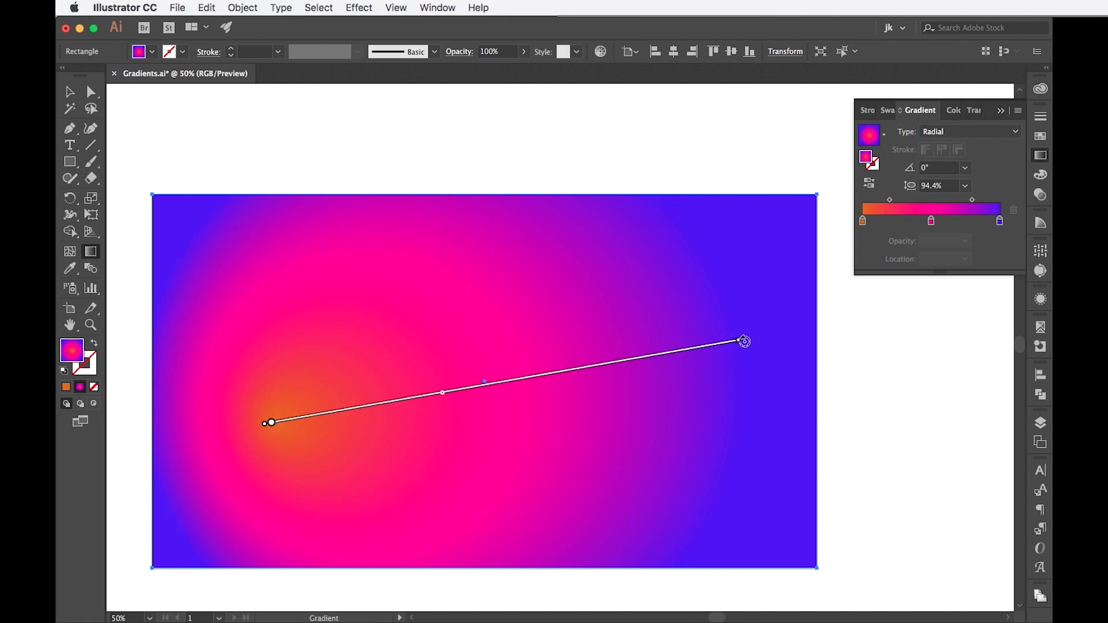
# Enlarge the radial gradient past the rectangle's right edge and position its orange focal point near the lower-left corner.
pyautogui.moveTo(805, 341); pyautogui.dragTo(861, 318)
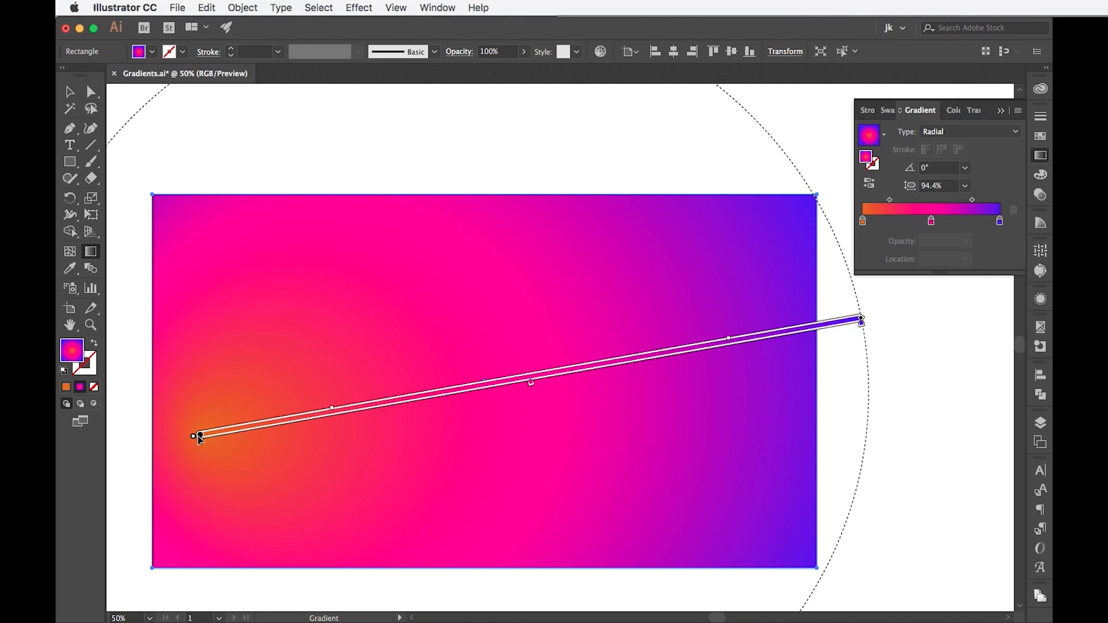
pyautogui.moveTo(199, 439); pyautogui.dragTo(216, 484)
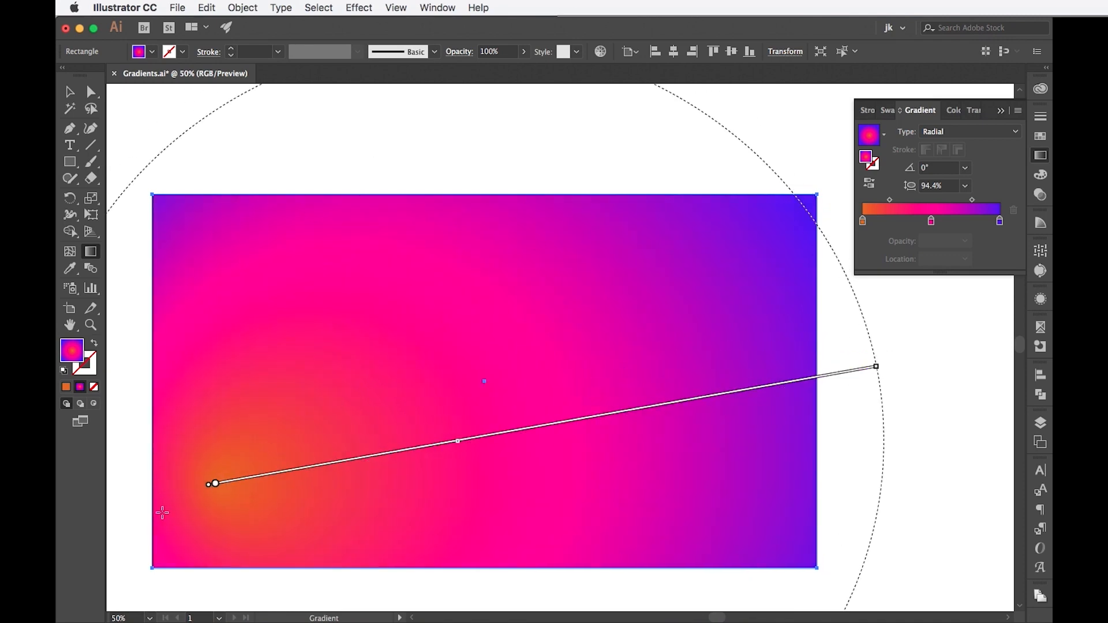
pyautogui.moveTo(880, 369); pyautogui.dragTo(872, 309)
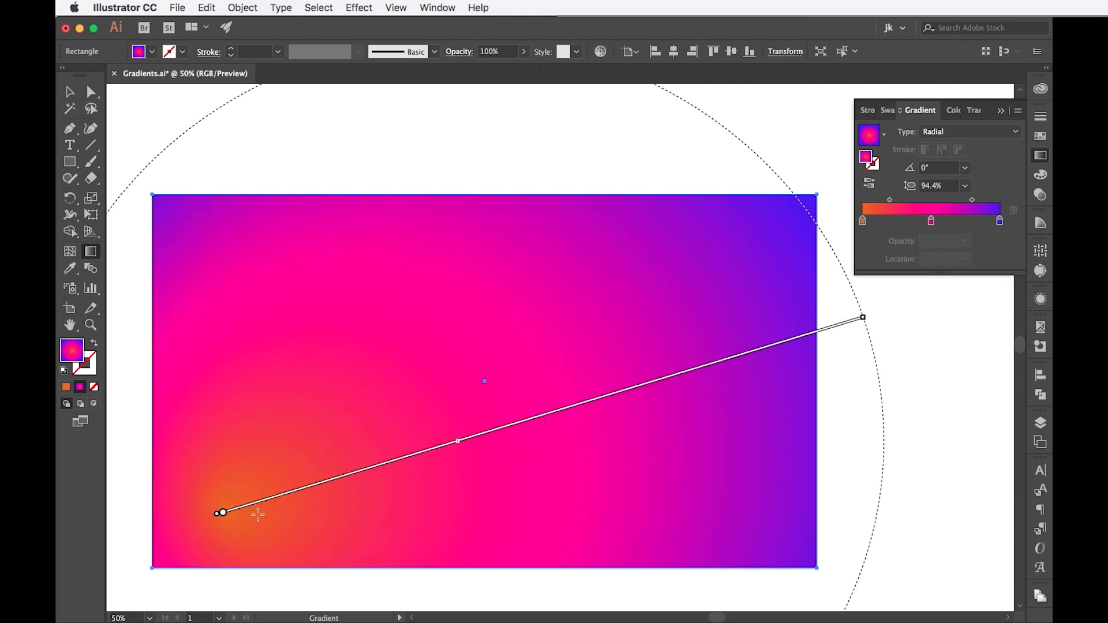
pyautogui.moveTo(258, 508); pyautogui.dragTo(248, 505)
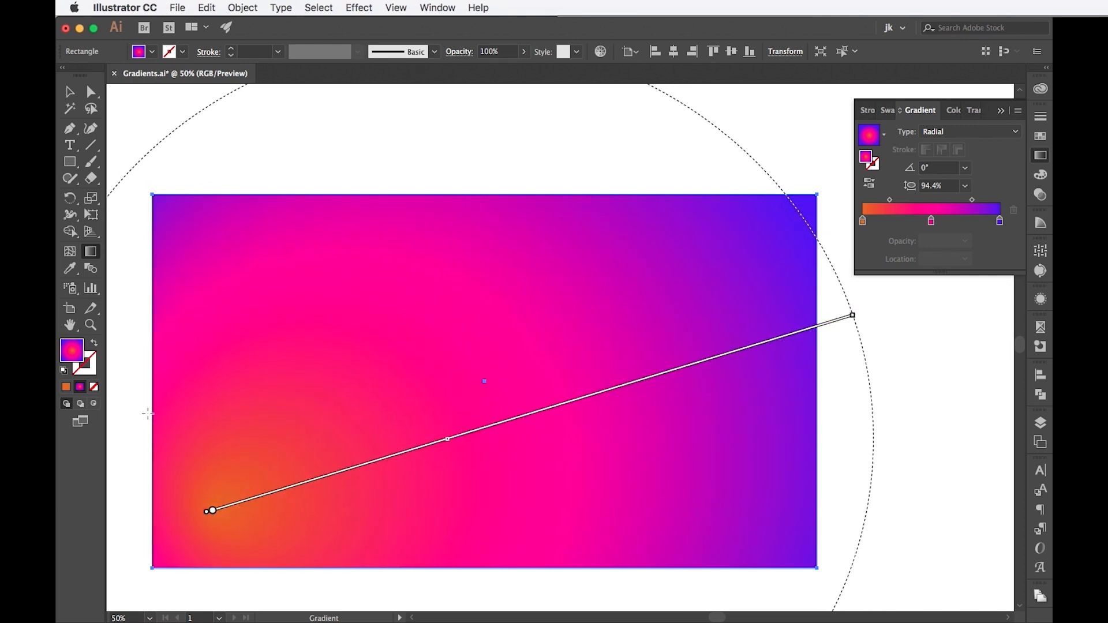
pyautogui.scroll(-3, 635, 247)
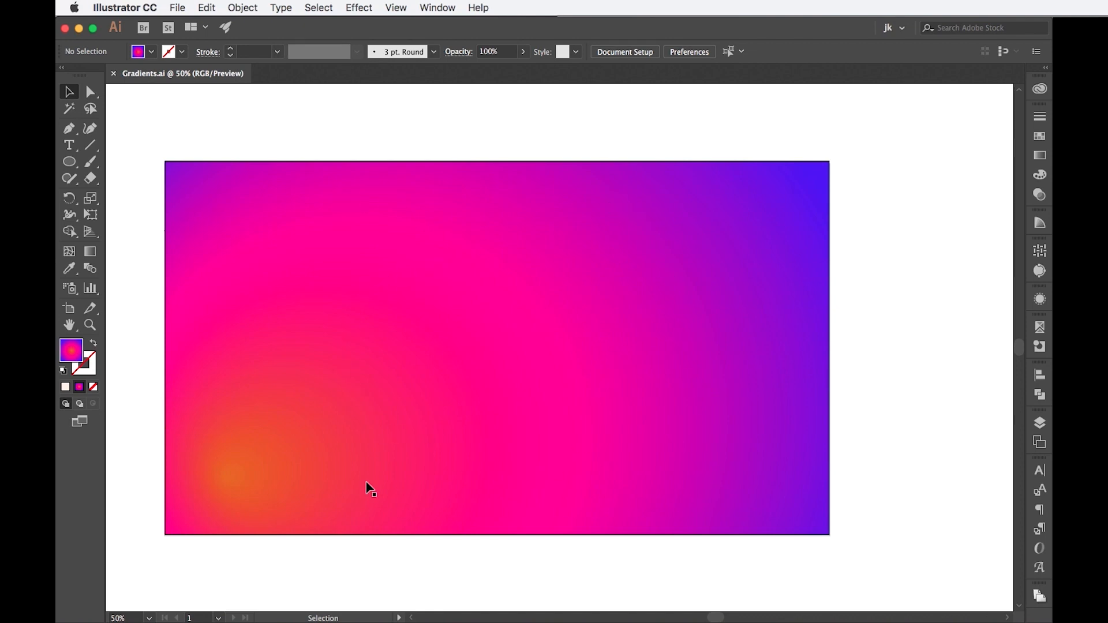
# Duplicate the 1920 × 1080 px artboard directly below the original, leaving the gradient artwork behind.
pyautogui.click(69, 312)
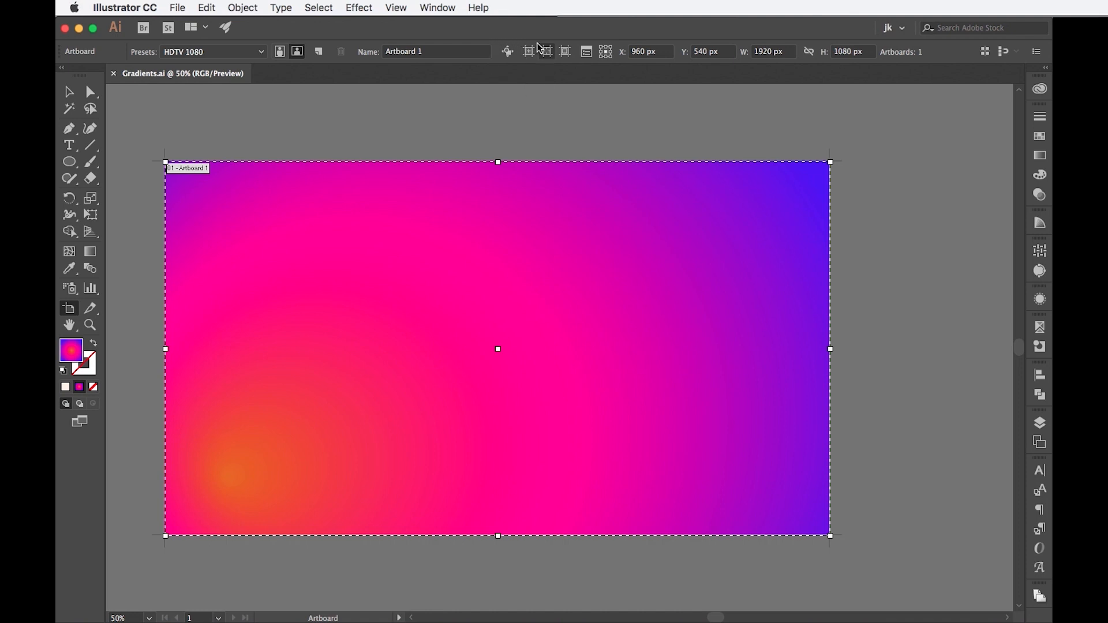
pyautogui.moveTo(464, 178); pyautogui.dragTo(581, 573)
pyautogui.scroll(-5, 583, 415)
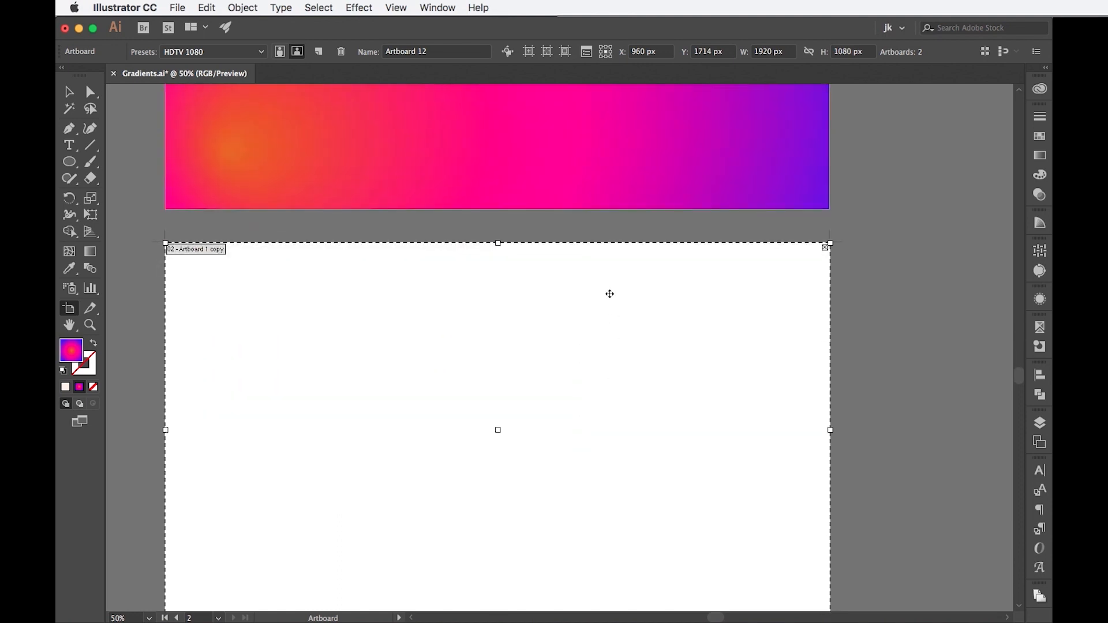
# Draw a custom artboard of about 262 × 748 px beside the two existing artboards and delete it.
pyautogui.moveTo(891, 168)
pyautogui.mouseDown()
pyautogui.moveTo(956, 320)
pyautogui.moveTo(982, 427)
pyautogui.mouseUp()
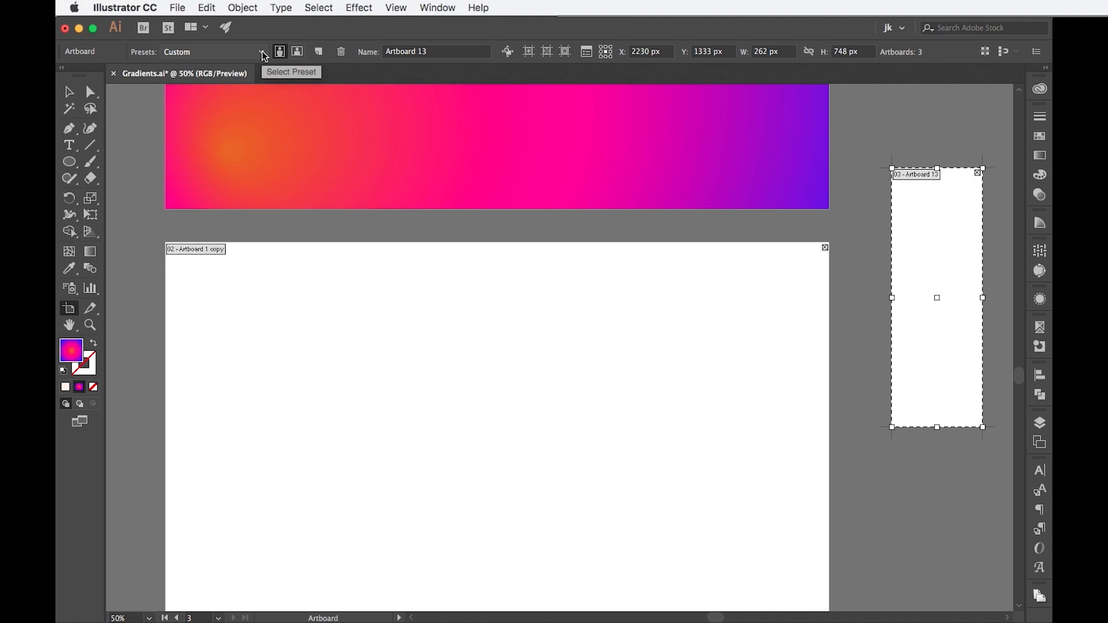
pyautogui.press('BackSpace')
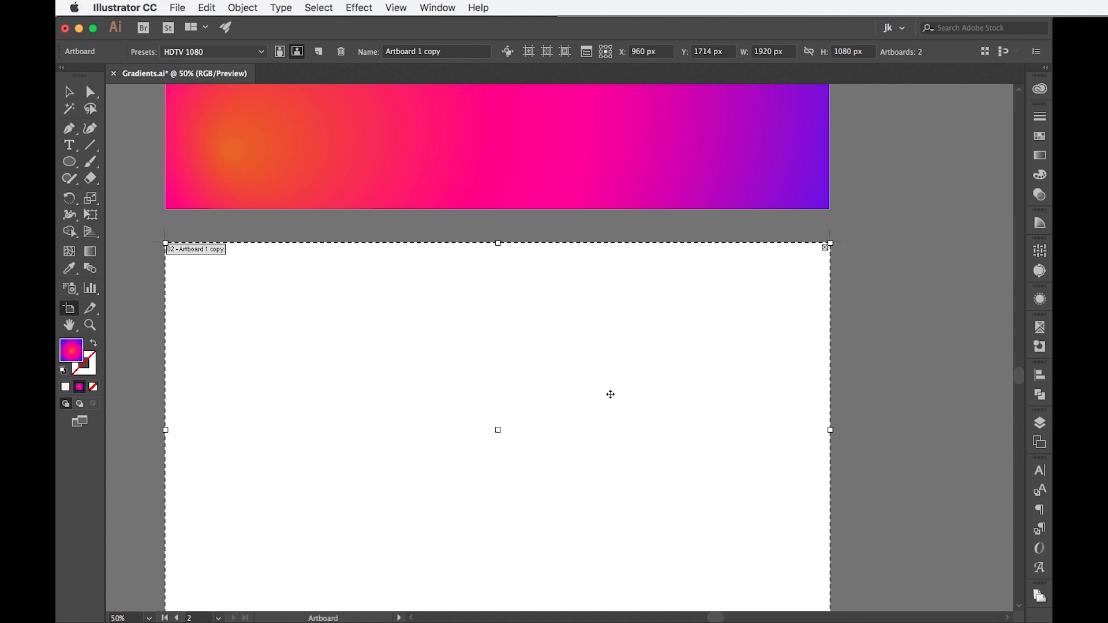
pyautogui.scroll(5, 610, 394)
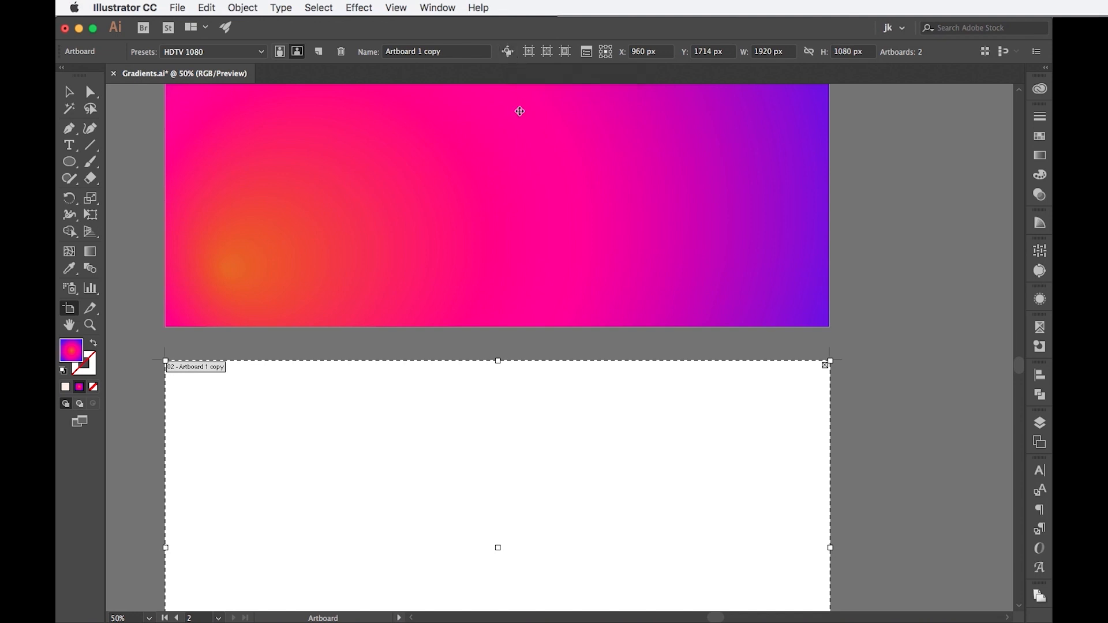
# Draw a circle with the radial gradient fill on the new artboard, centre it horizontally and vertically, and deselect it.
pyautogui.scroll(-5, 543, 265)
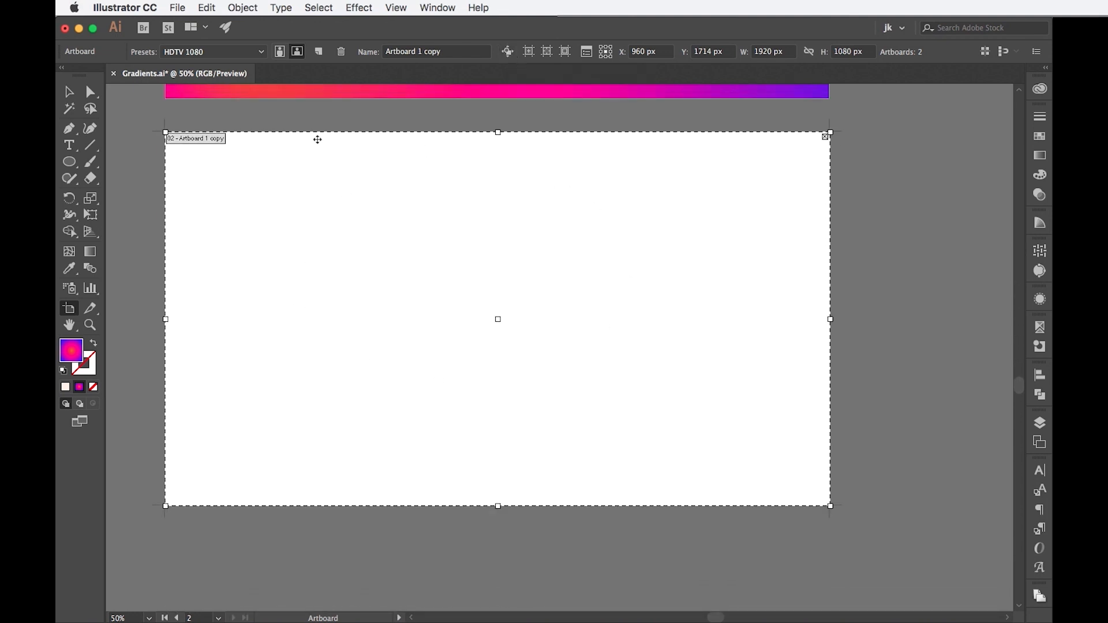
pyautogui.click(69, 93)
pyautogui.press('super+equal')
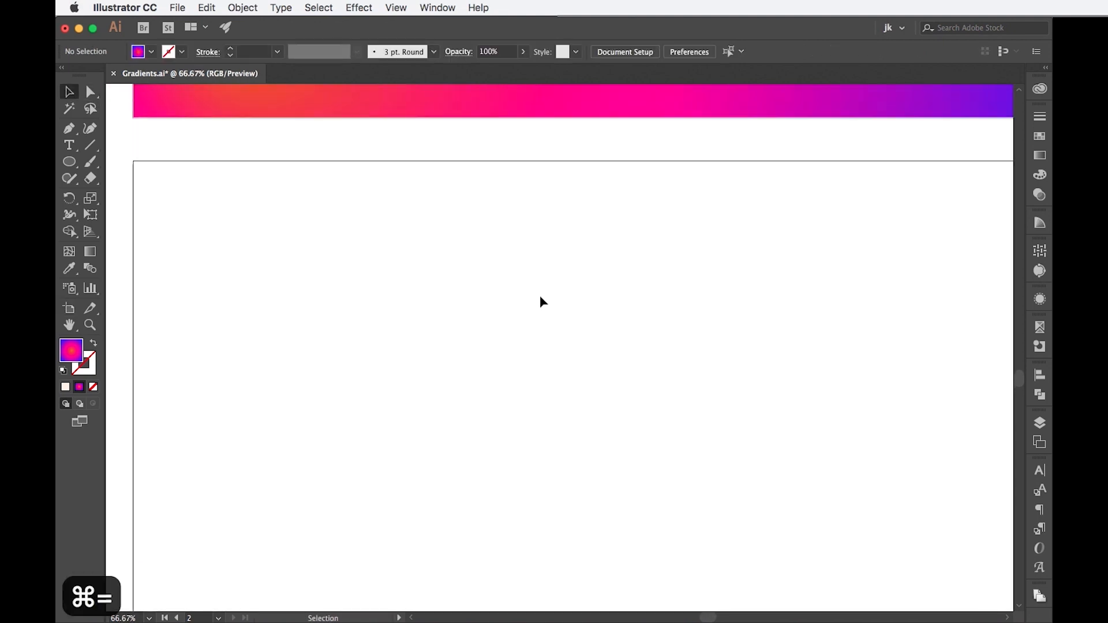
pyautogui.scroll(-2, 447, 377)
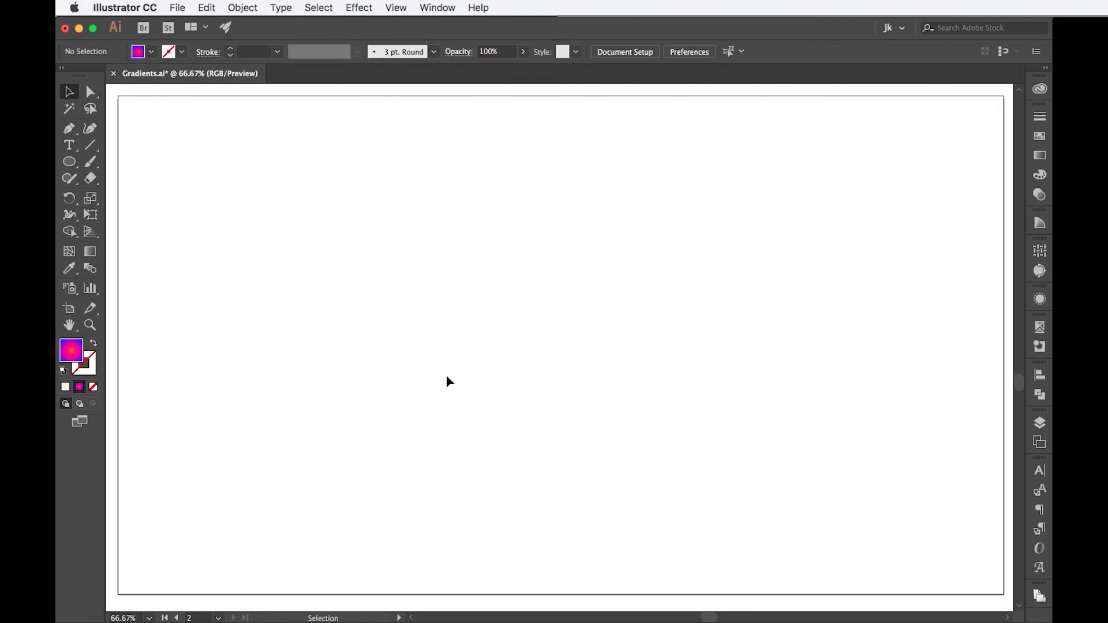
pyautogui.click(70, 164)
pyautogui.moveTo(466, 212); pyautogui.dragTo(779, 524)
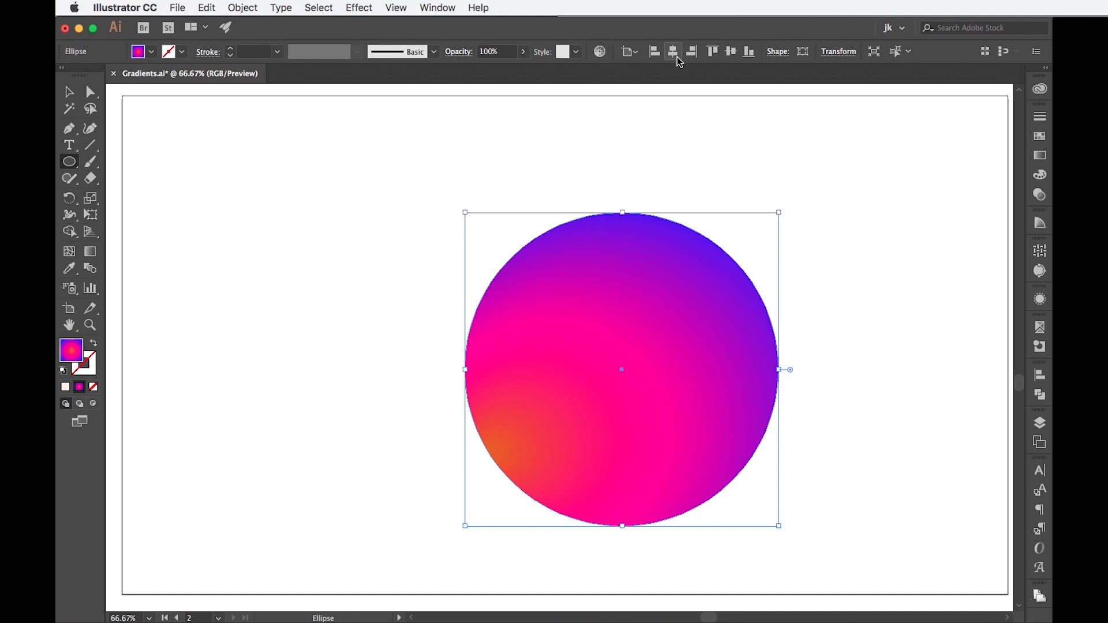
pyautogui.click(673, 51)
pyautogui.click(730, 52)
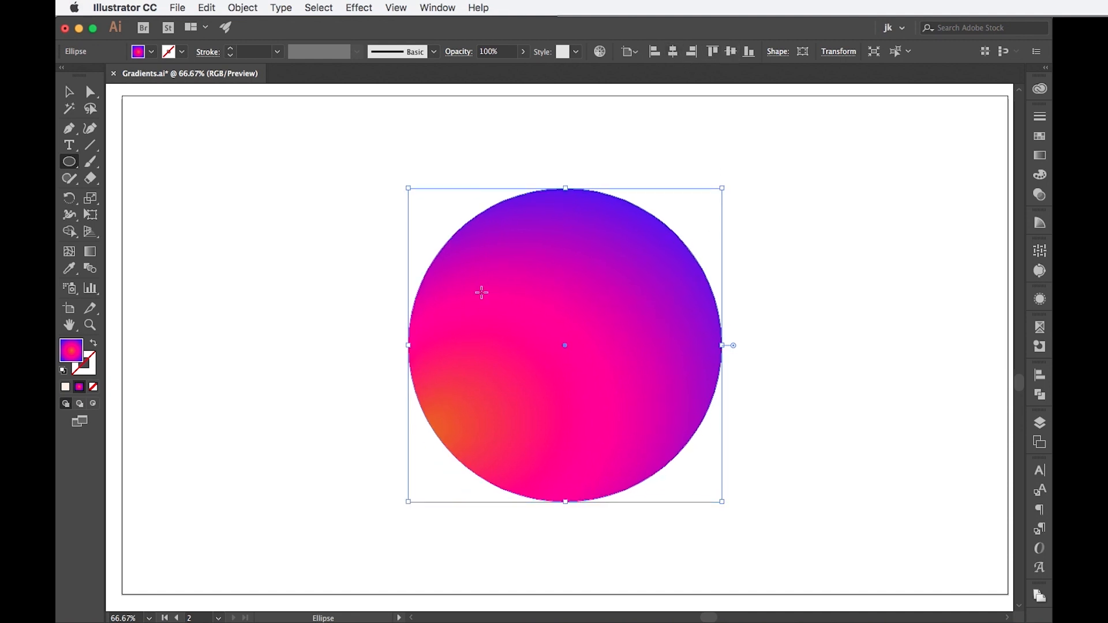
pyautogui.keyDown('super'); pyautogui.click(784, 248); pyautogui.keyUp('super')
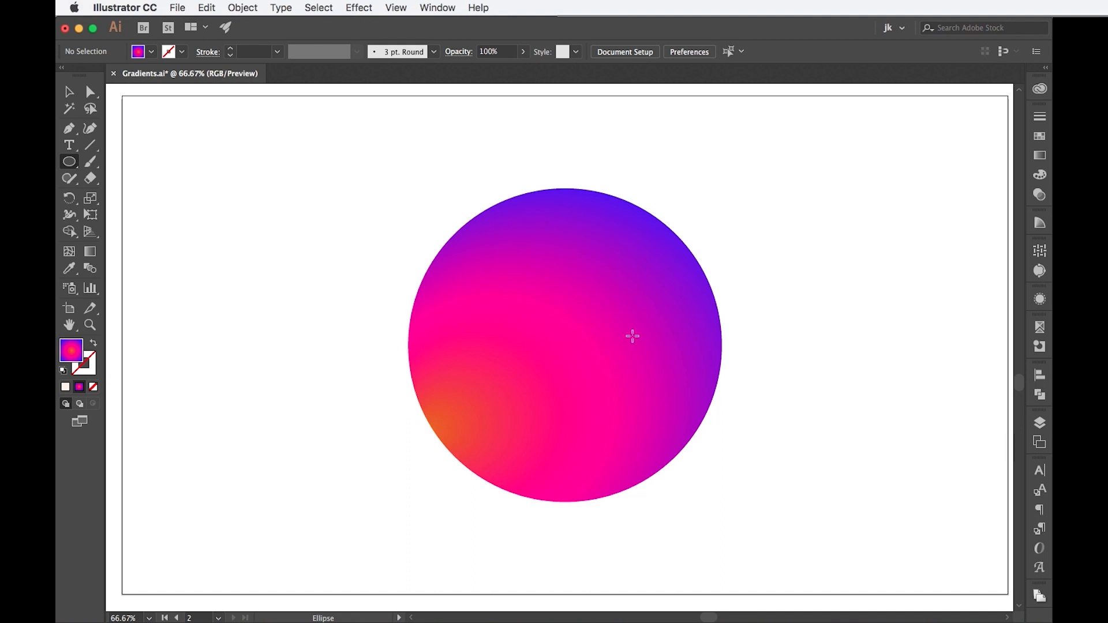
# Open the Appearance panel, float it beside the circle and extend its height to show all attribute rows.
pyautogui.click(1039, 300)
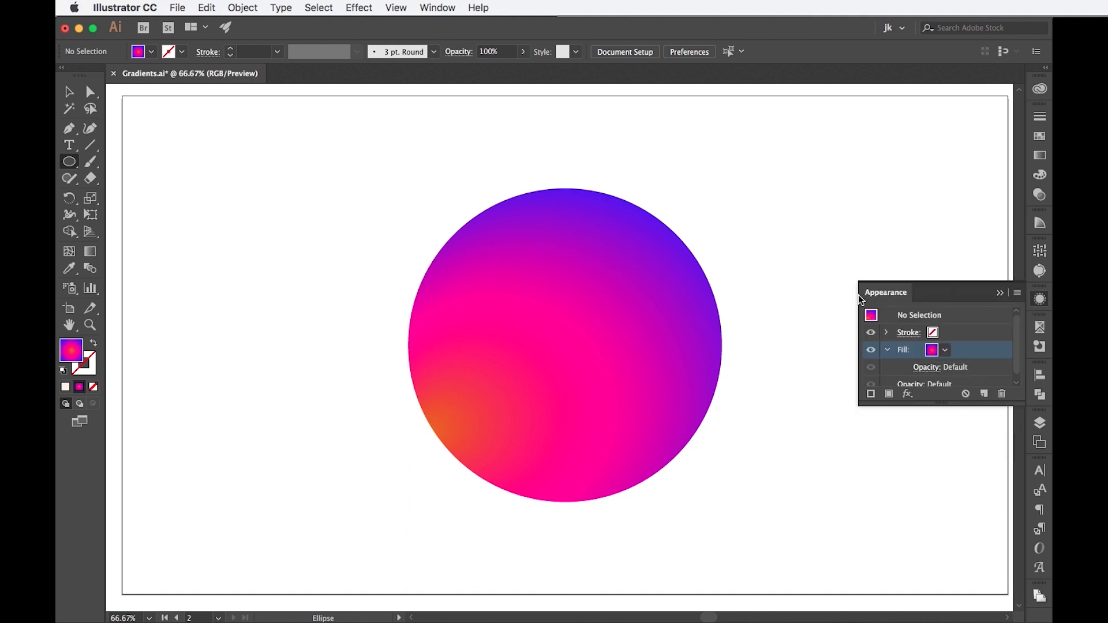
pyautogui.moveTo(890, 295); pyautogui.dragTo(846, 333)
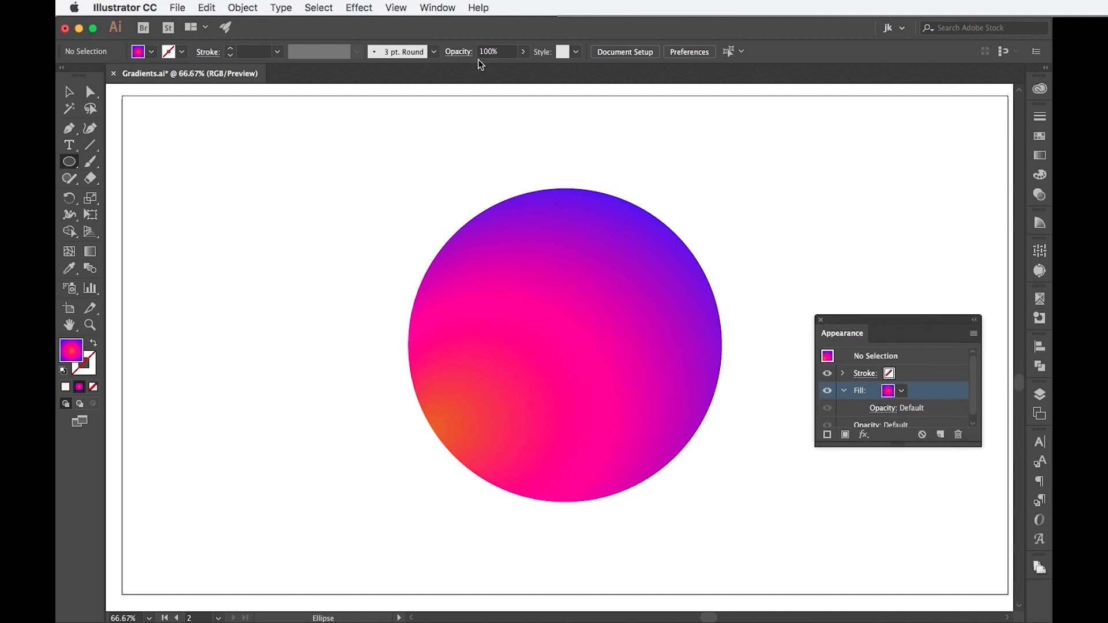
pyautogui.click(437, 8)
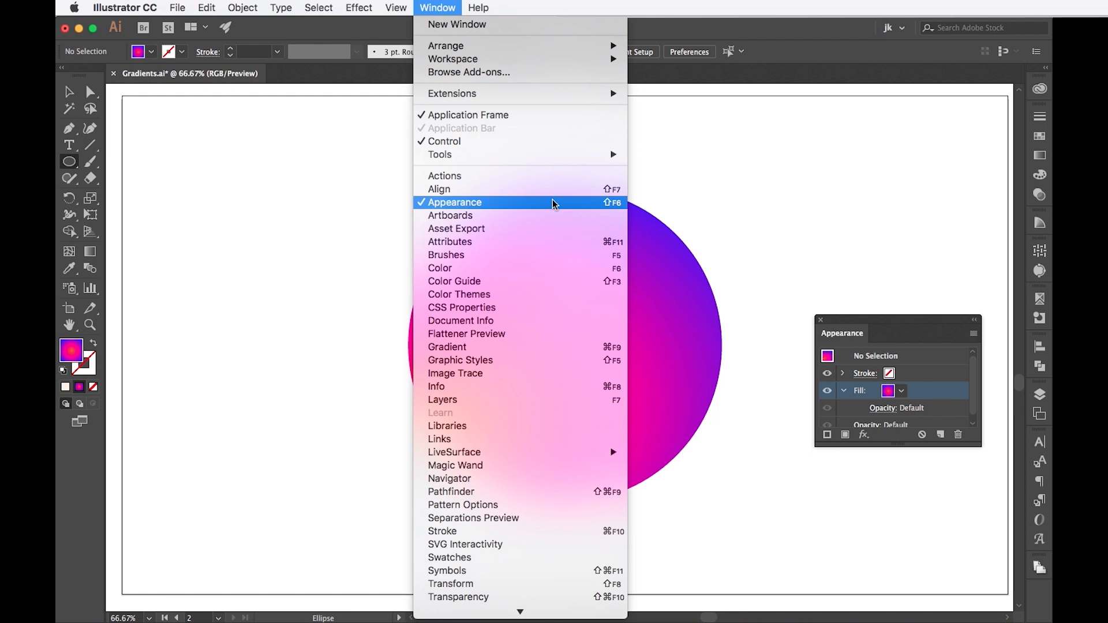
pyautogui.click(936, 323)
pyautogui.moveTo(906, 443); pyautogui.dragTo(911, 530)
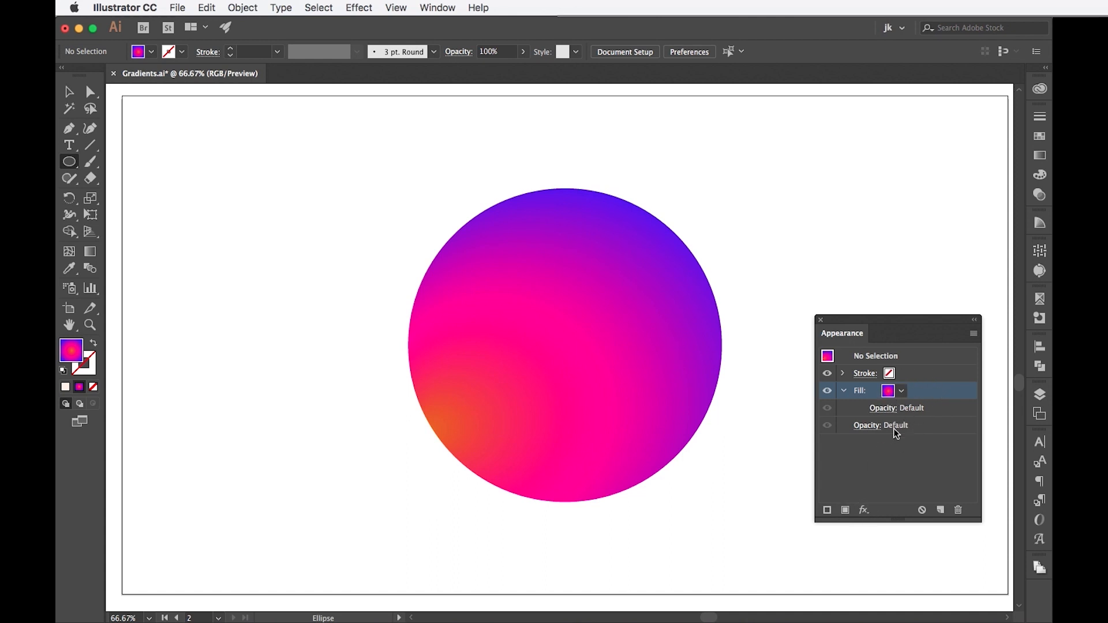
pyautogui.click(922, 428)
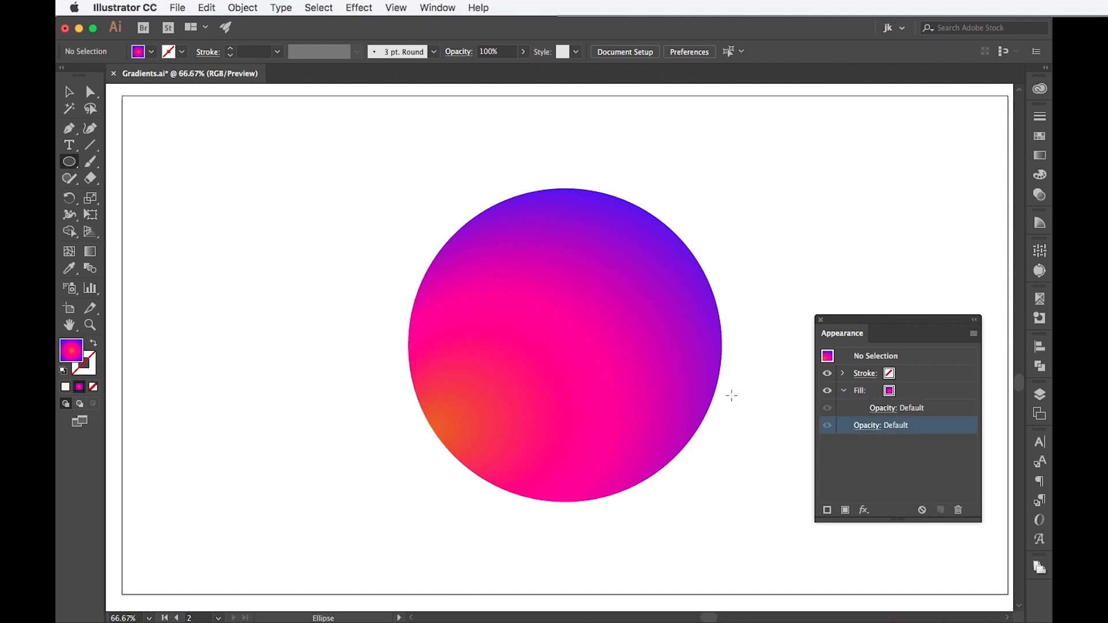
pyautogui.click(948, 407)
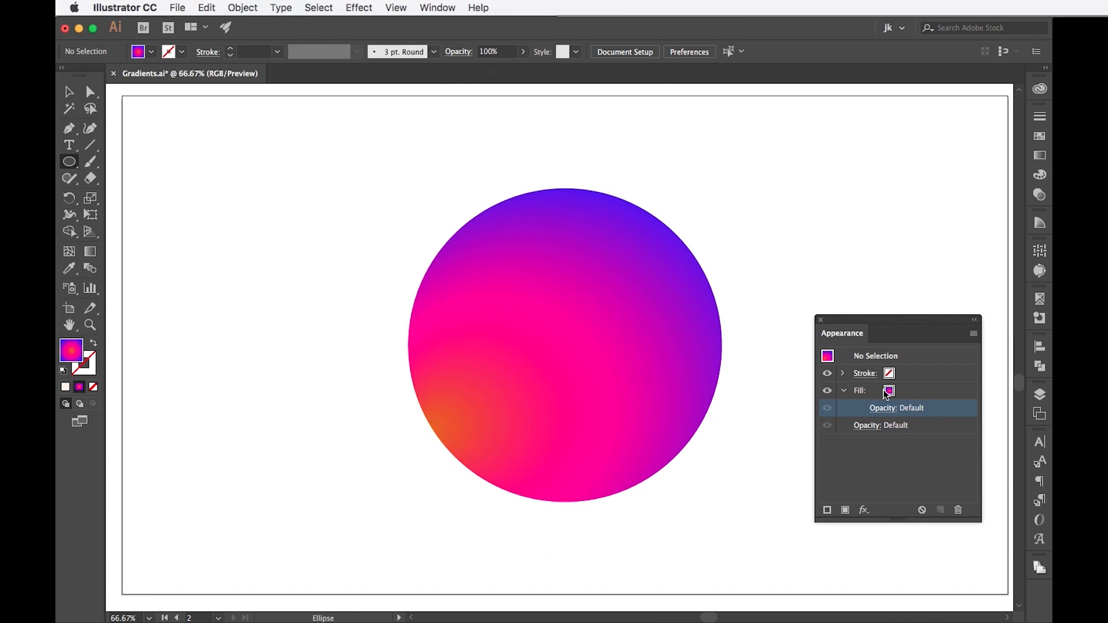
pyautogui.click(962, 390)
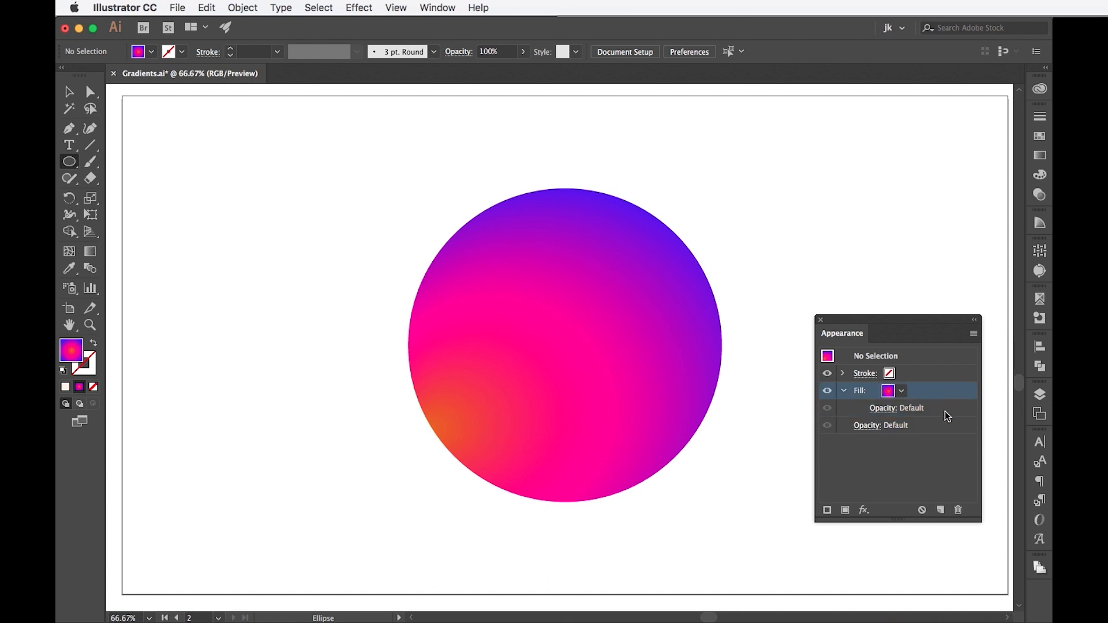
# Select the circle and set its fill to the solid pale cream swatch.
pyautogui.click(69, 92)
pyautogui.click(622, 355)
pyautogui.click(902, 391)
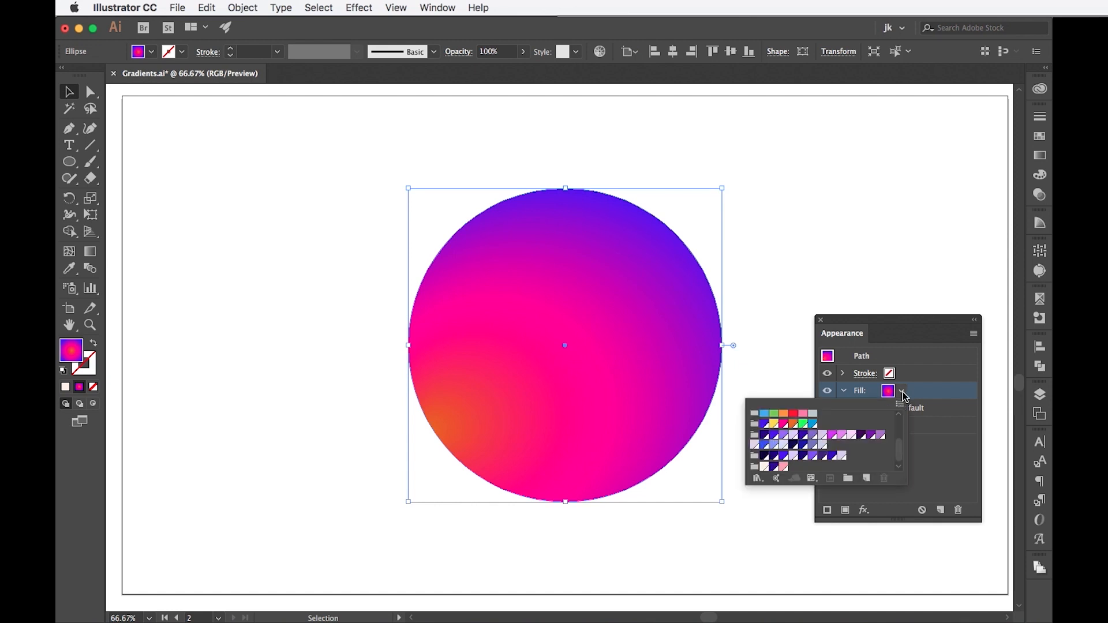
pyautogui.click(765, 466)
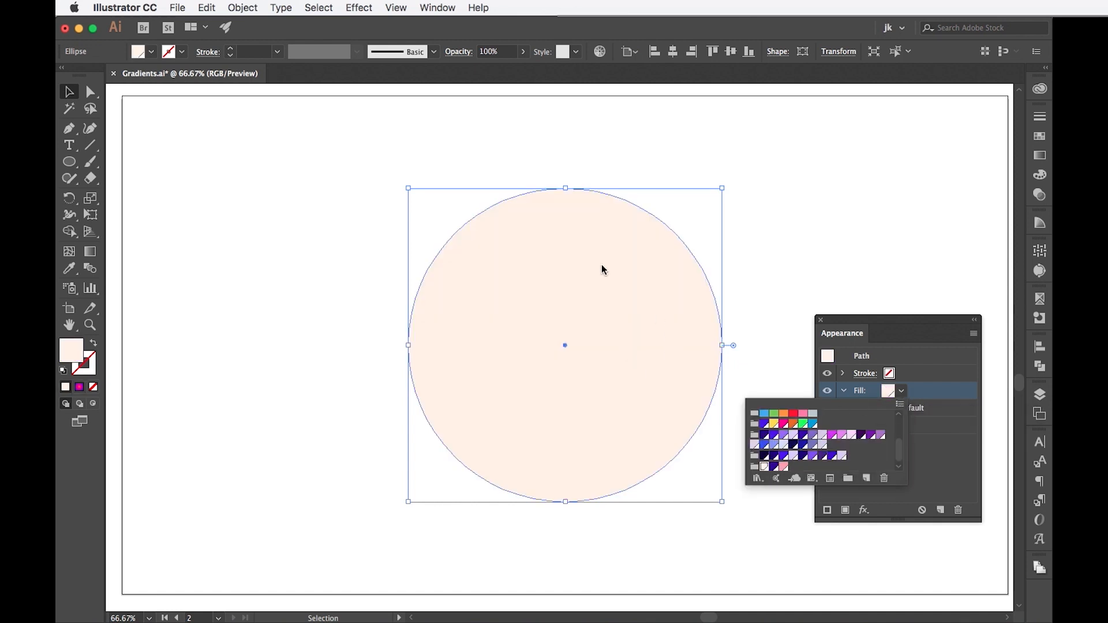
pyautogui.click(937, 458)
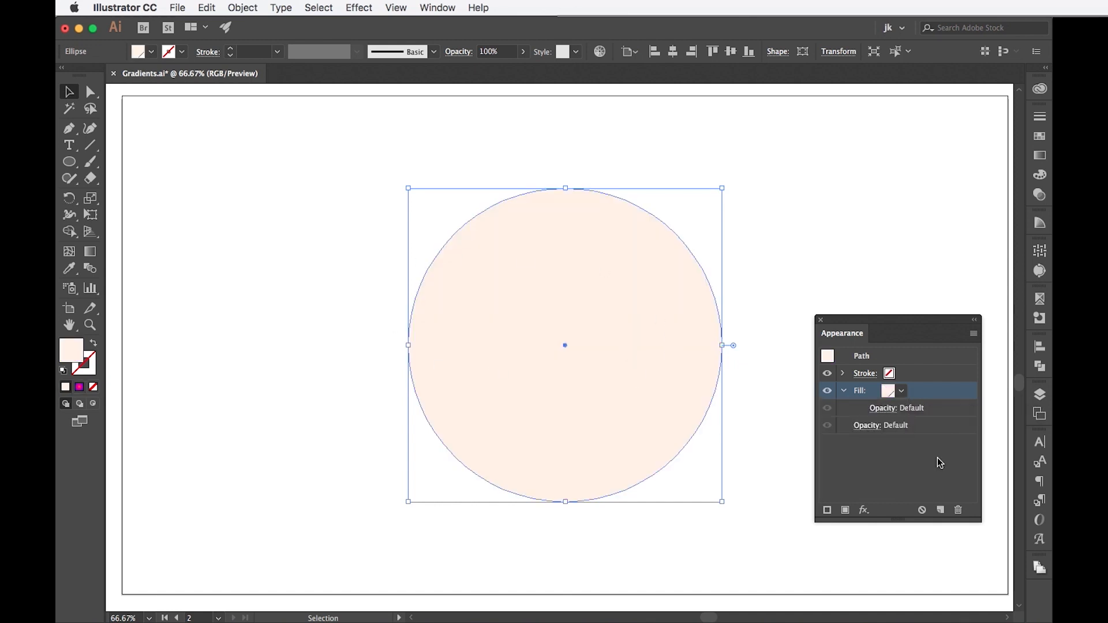
# Duplicate the circle's cream fill and apply the radial gradient to the upper copy.
pyautogui.click(940, 510)
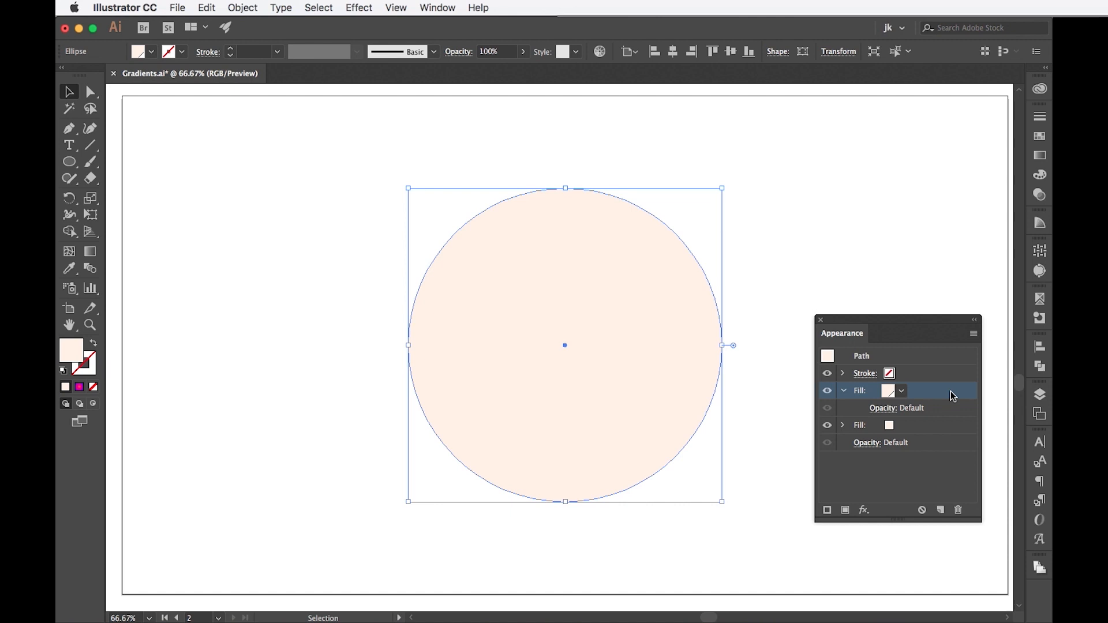
pyautogui.click(79, 387)
pyautogui.hscroll(1, 459, 355)
pyautogui.hscroll(3, 458, 349)
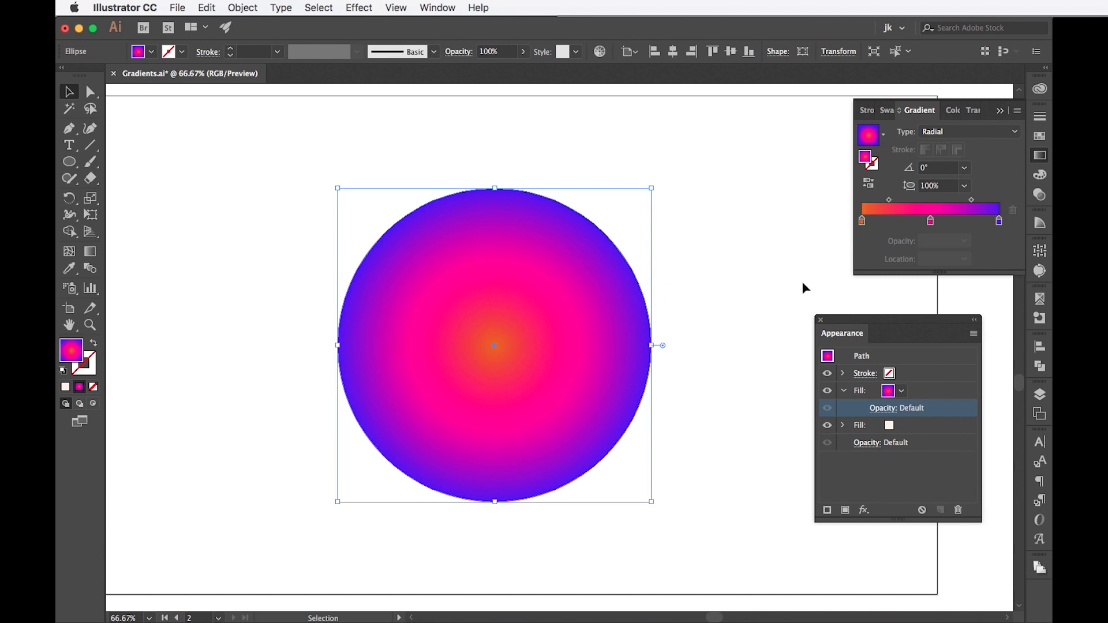
# Remove the gradient's orange stop, move the pink stop to the start, and recolour it with the violet-blue swatch.
pyautogui.moveTo(861, 221); pyautogui.dragTo(863, 248)
pyautogui.moveTo(930, 221); pyautogui.dragTo(855, 223)
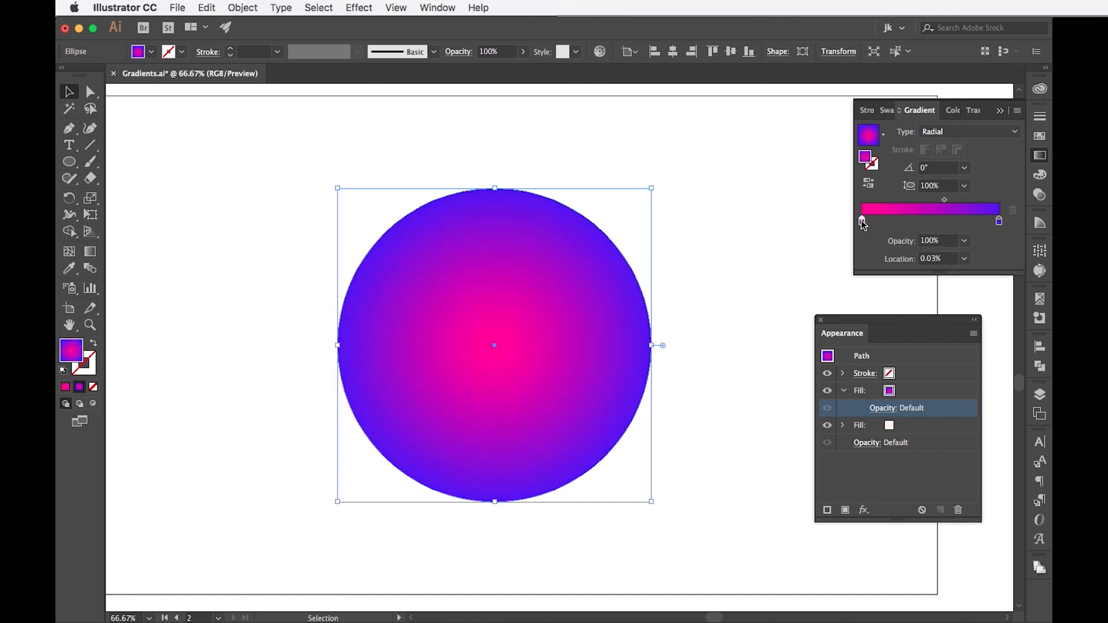
pyautogui.doubleClick(862, 221)
pyautogui.click(848, 317)
# Set the opacity of the violet-blue gradient's end stop to 0%.
pyautogui.doubleClick(999, 222)
pyautogui.click(906, 249)
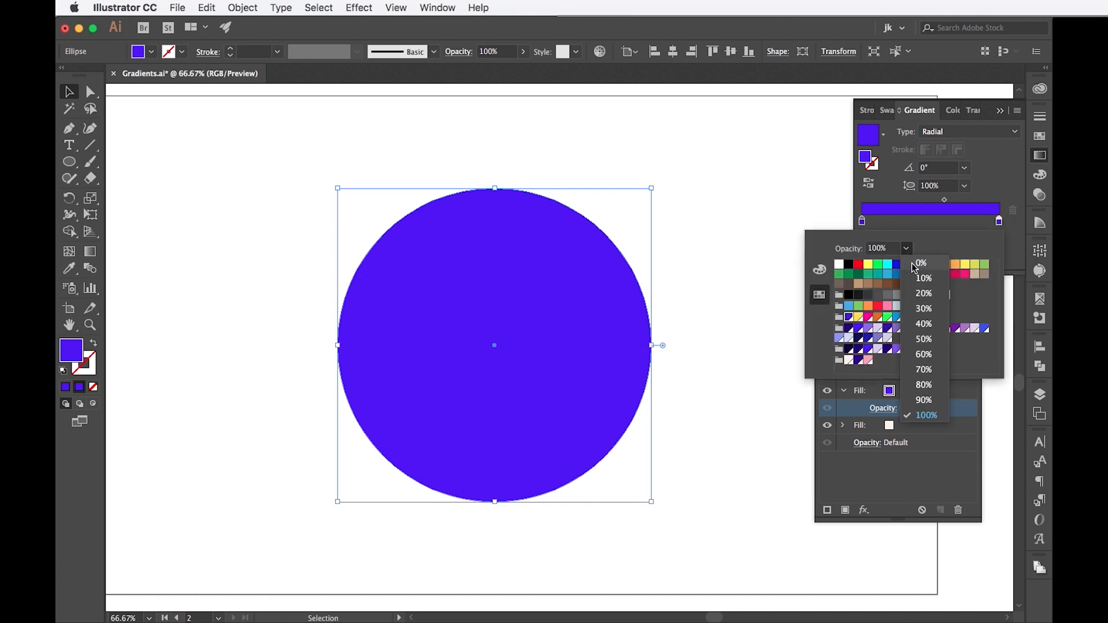
pyautogui.click(944, 267)
pyautogui.click(959, 225)
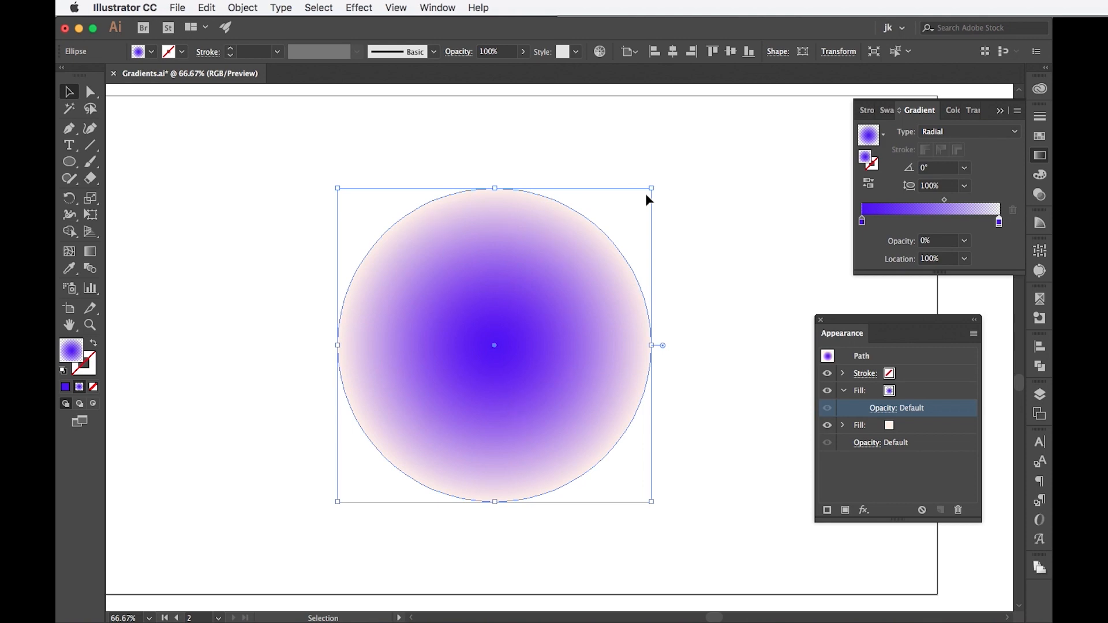
# Try the pink swatch on the transparent end stop and return it to violet-blue.
pyautogui.doubleClick(998, 223)
pyautogui.click(868, 317)
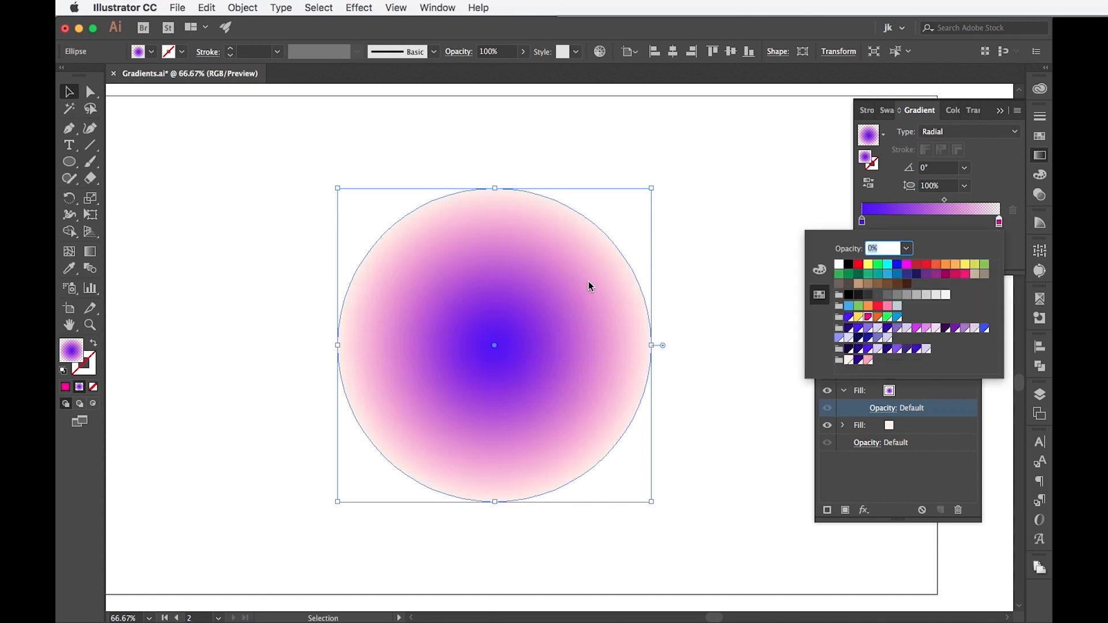
pyautogui.click(849, 317)
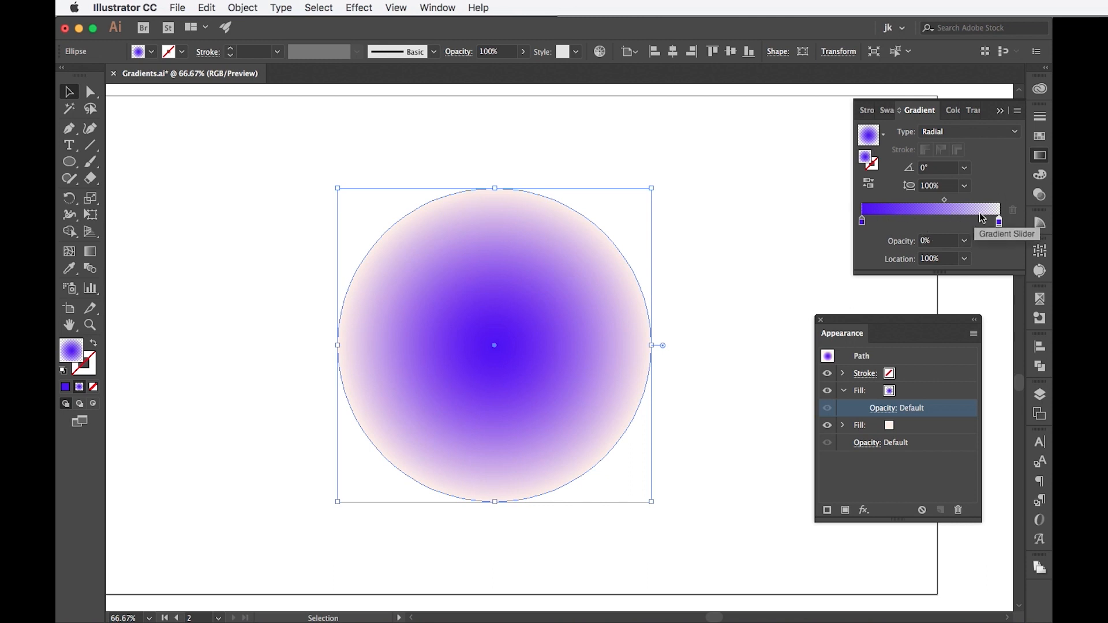
# Reposition the violet-blue radial gradient with the Gradient tool so its centre sits on the circle's left edge.
pyautogui.click(90, 251)
pyautogui.moveTo(493, 347); pyautogui.dragTo(372, 353)
pyautogui.moveTo(494, 348)
pyautogui.mouseDown()
pyautogui.moveTo(474, 300)
pyautogui.moveTo(457, 342)
pyautogui.mouseUp()
# Duplicate the violet-blue gradient fill and recolour both stops of the upper copy pink, keeping the end stop at 0% opacity.
pyautogui.click(930, 386)
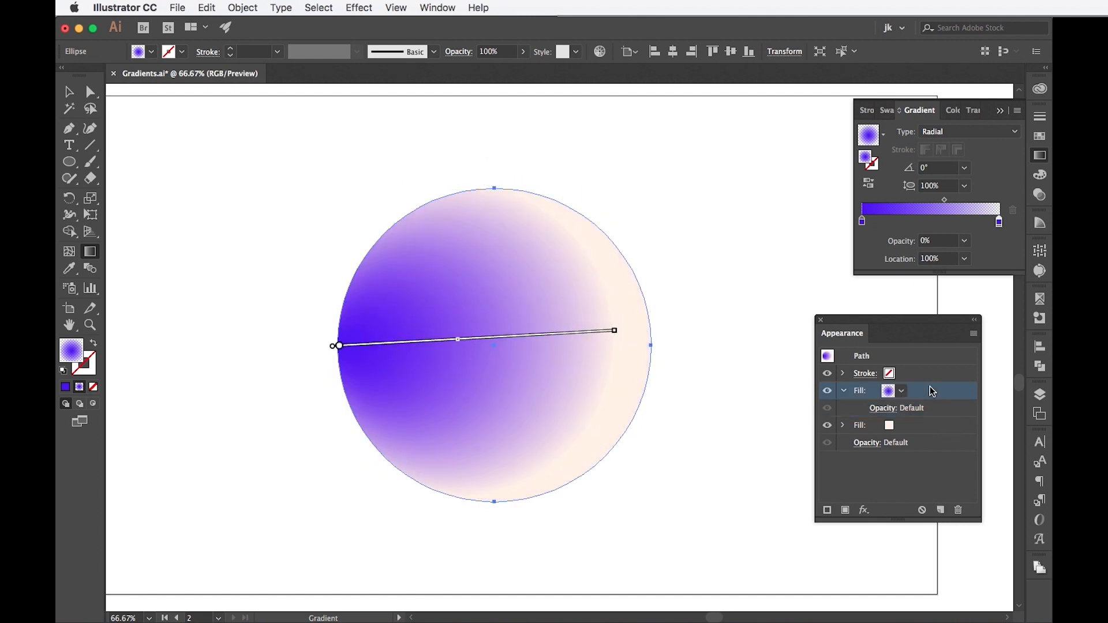
pyautogui.click(940, 510)
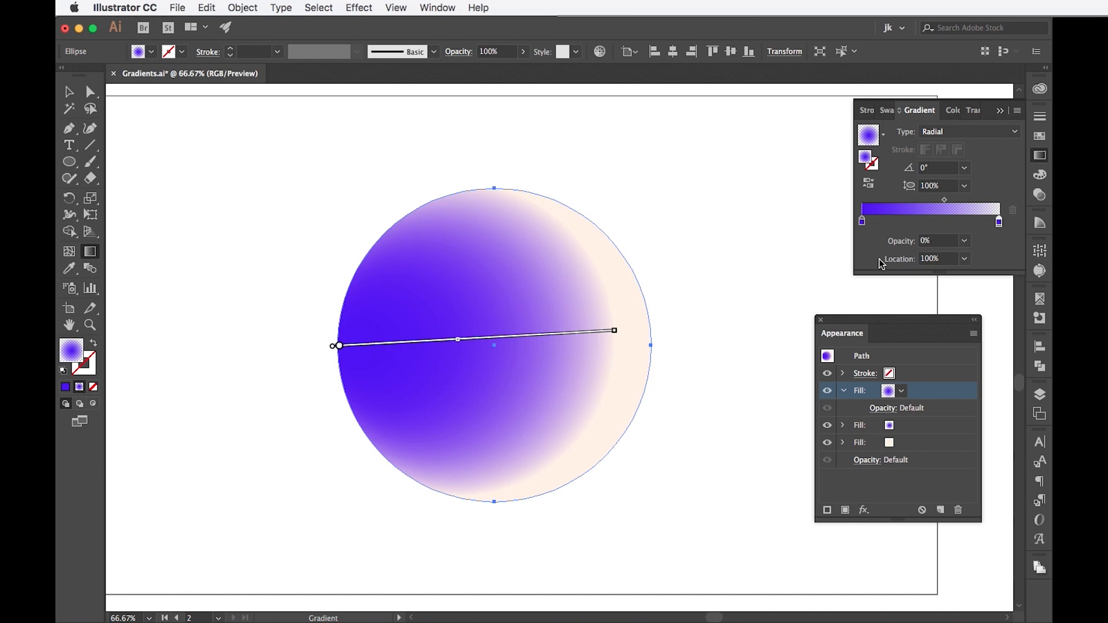
pyautogui.doubleClick(862, 221)
pyautogui.click(868, 317)
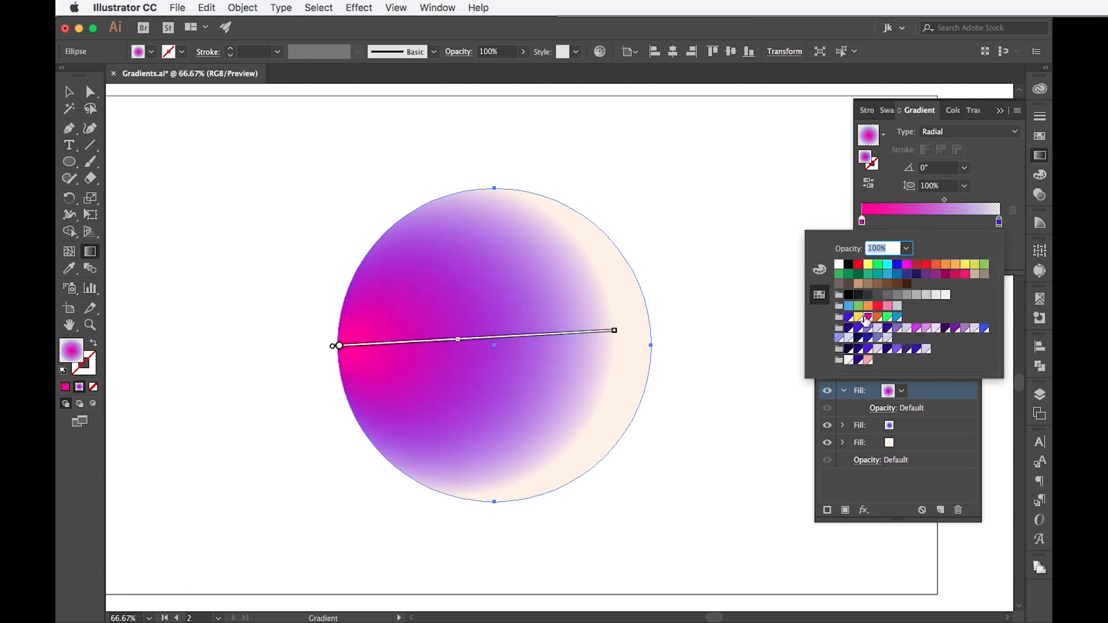
pyautogui.click(998, 221)
pyautogui.doubleClick(999, 221)
pyautogui.click(867, 317)
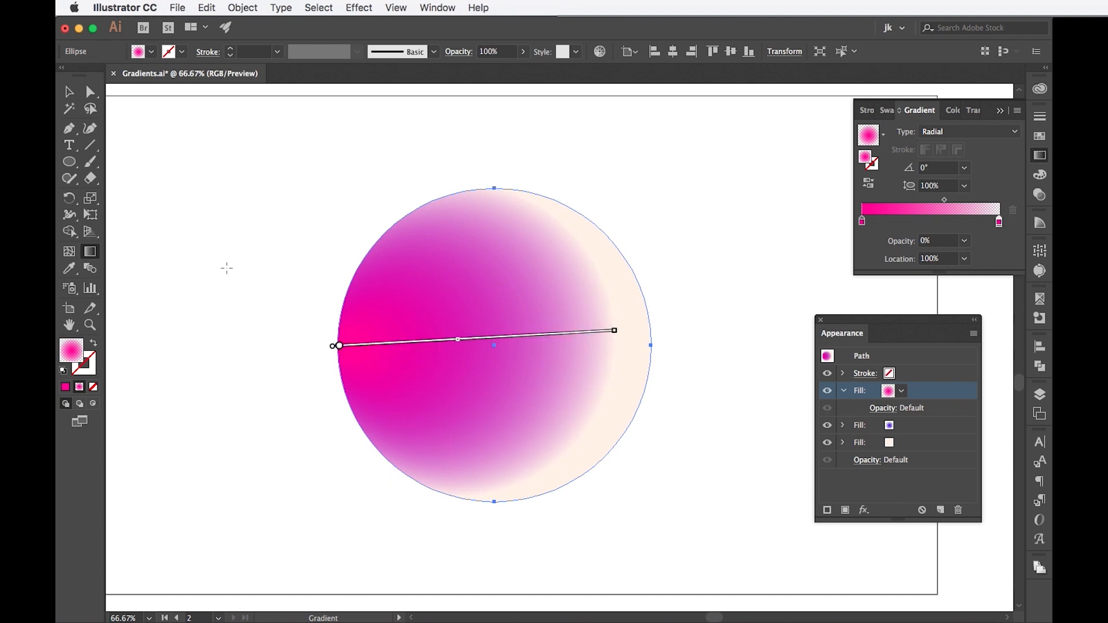
# Try moving the pink gradient beyond the circle's upper-right edge, and reset it by switching the type to Linear and back to Radial.
pyautogui.moveTo(341, 345)
pyautogui.mouseDown()
pyautogui.moveTo(524, 287)
pyautogui.moveTo(560, 257)
pyautogui.mouseUp()
pyautogui.moveTo(841, 238); pyautogui.dragTo(507, 404)
pyautogui.moveTo(769, 171); pyautogui.dragTo(708, 198)
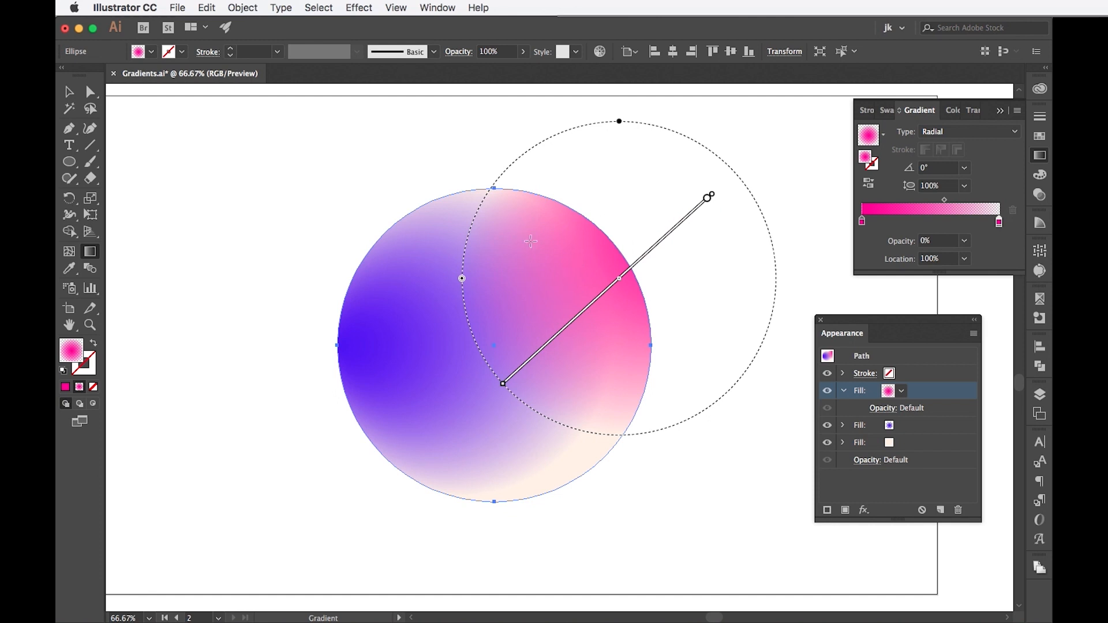
pyautogui.click(943, 133)
pyautogui.click(955, 132)
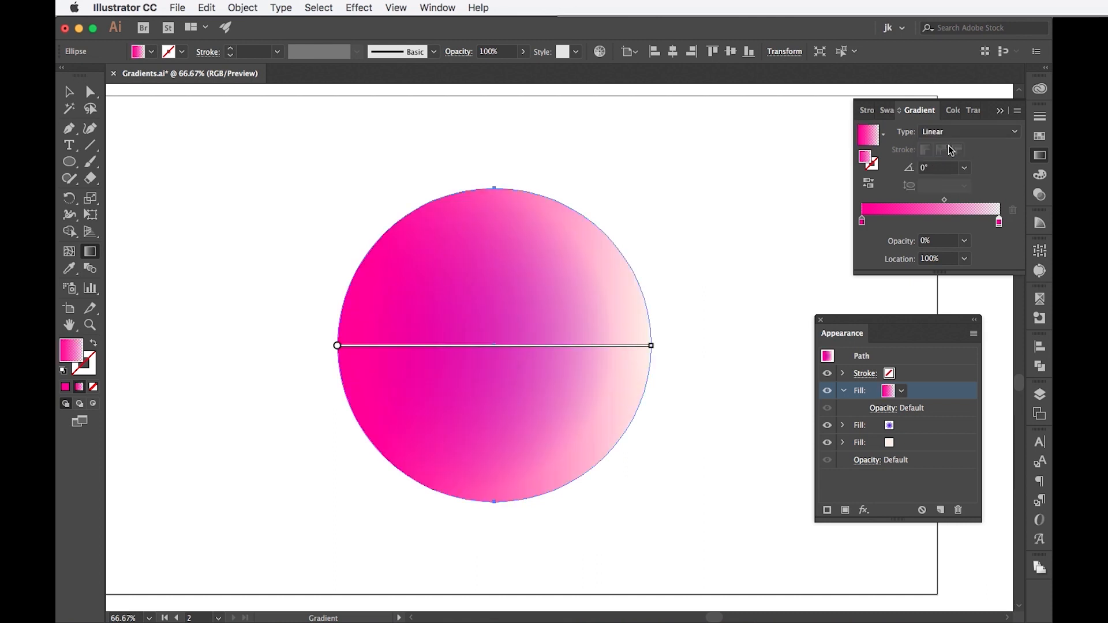
pyautogui.click(955, 131)
pyautogui.click(954, 163)
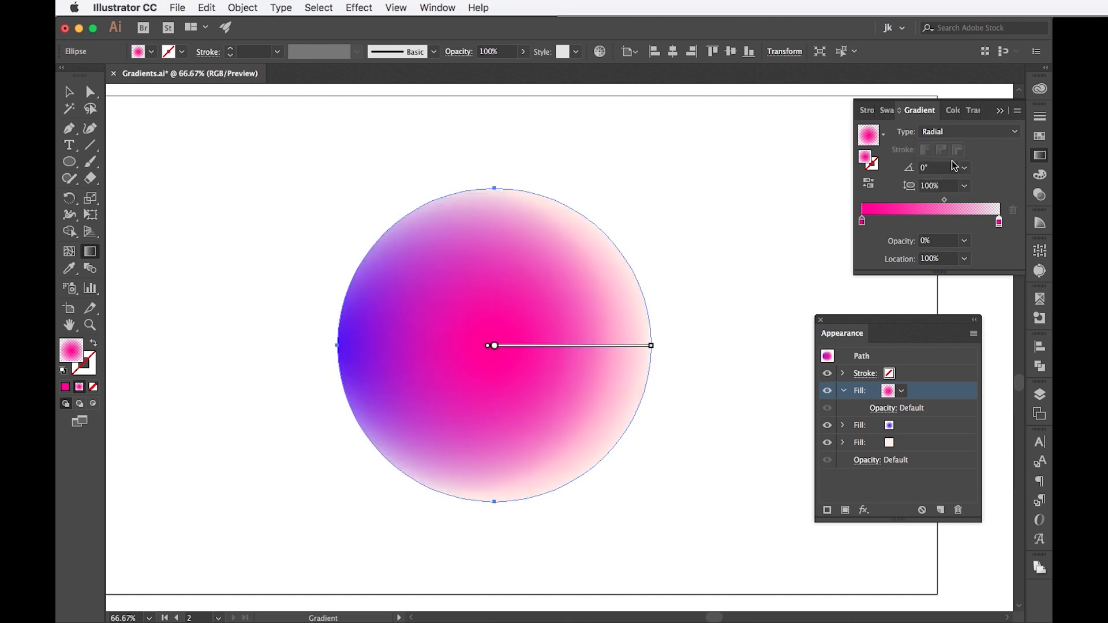
# Place the pink gradient's centre just outside the circle's upper-right edge and extend it to the lower-left edge at about -125.7°.
pyautogui.moveTo(495, 346); pyautogui.dragTo(626, 240)
pyautogui.moveTo(791, 240); pyautogui.dragTo(528, 375)
pyautogui.moveTo(625, 241)
pyautogui.mouseDown()
pyautogui.moveTo(601, 251)
pyautogui.moveTo(618, 217)
pyautogui.mouseUp()
pyautogui.moveTo(531, 346); pyautogui.dragTo(415, 500)
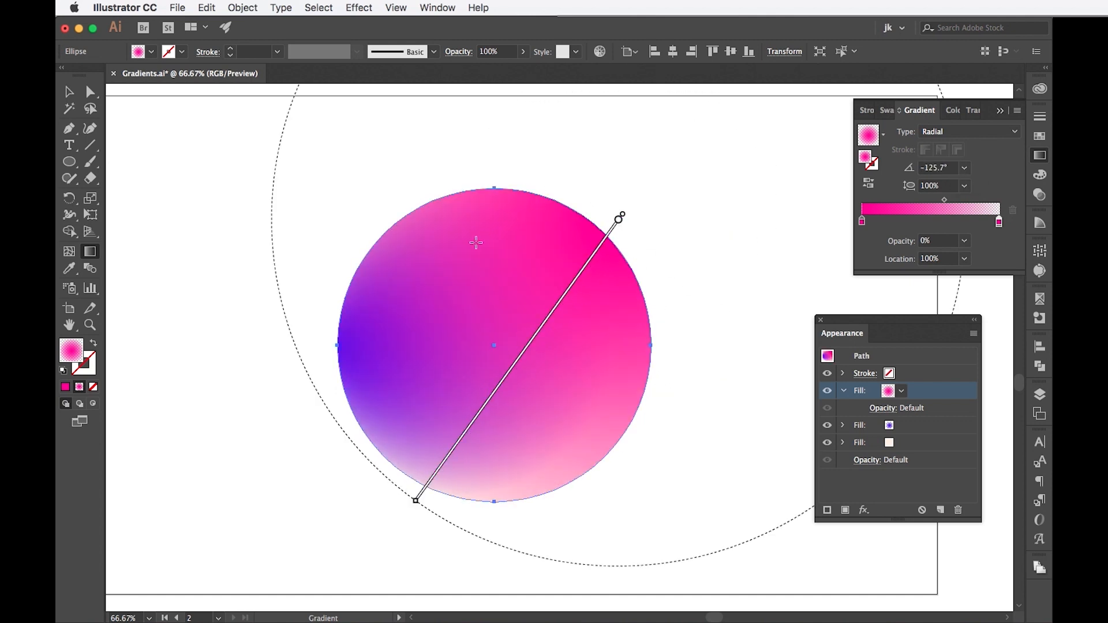
pyautogui.moveTo(628, 224)
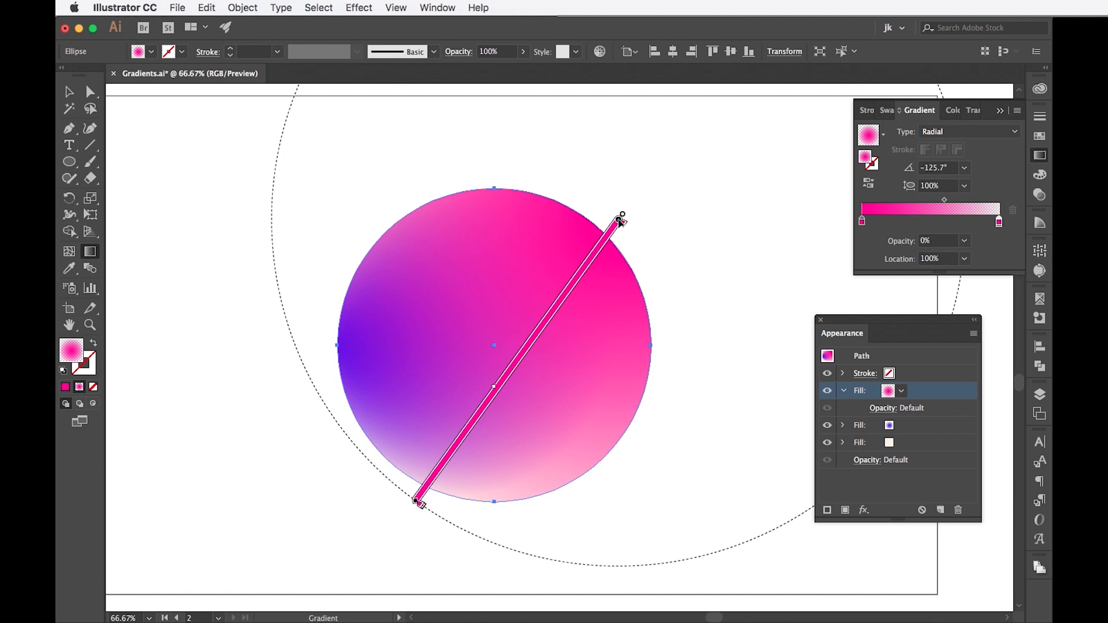
pyautogui.moveTo(620, 221); pyautogui.dragTo(644, 202)
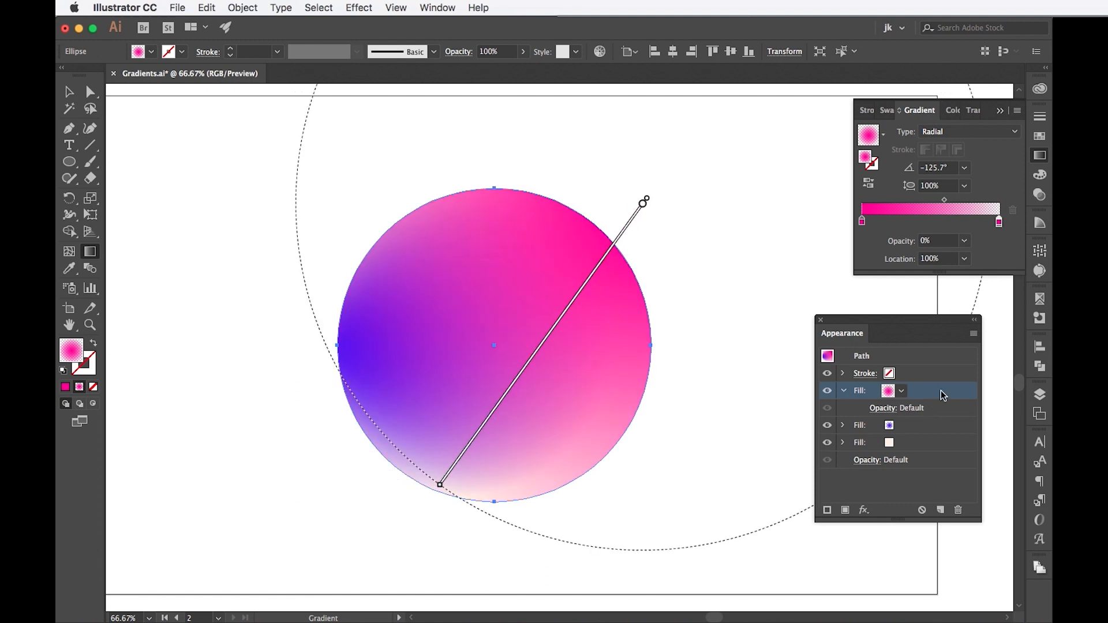
# Duplicate the pink gradient fill as a salmon-pink version of both stops, with its centre below the circle's lower-right edge.
pyautogui.click(939, 510)
pyautogui.click(862, 222)
pyautogui.doubleClick(862, 223)
pyautogui.click(868, 361)
pyautogui.click(999, 223)
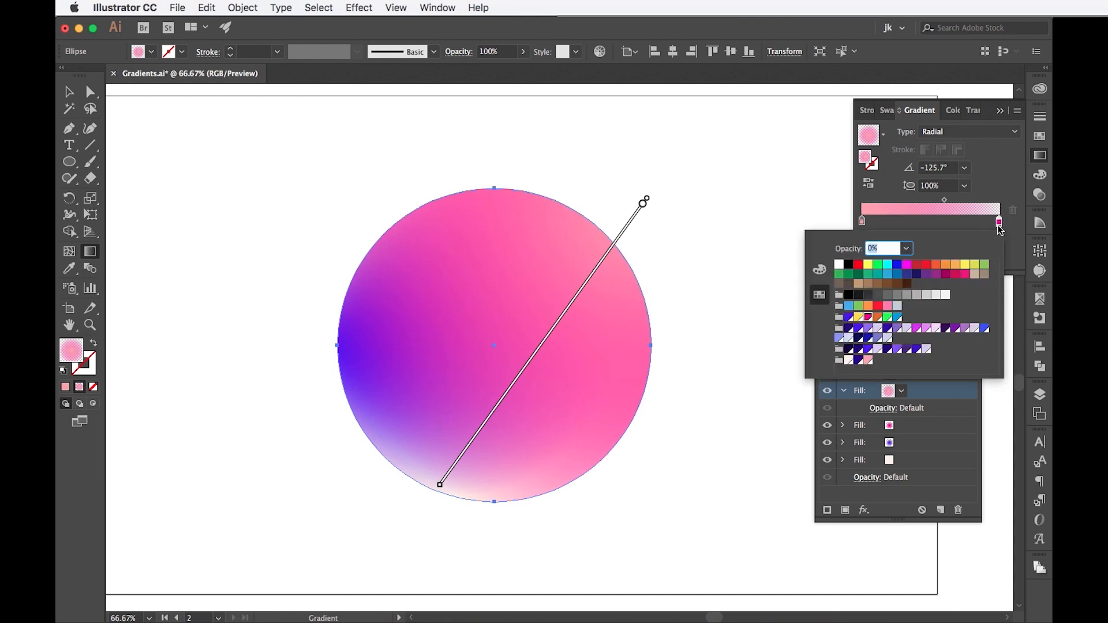
pyautogui.click(868, 360)
pyautogui.click(985, 189)
pyautogui.moveTo(643, 204)
pyautogui.mouseDown()
pyautogui.moveTo(608, 357)
pyautogui.moveTo(619, 545)
pyautogui.mouseUp()
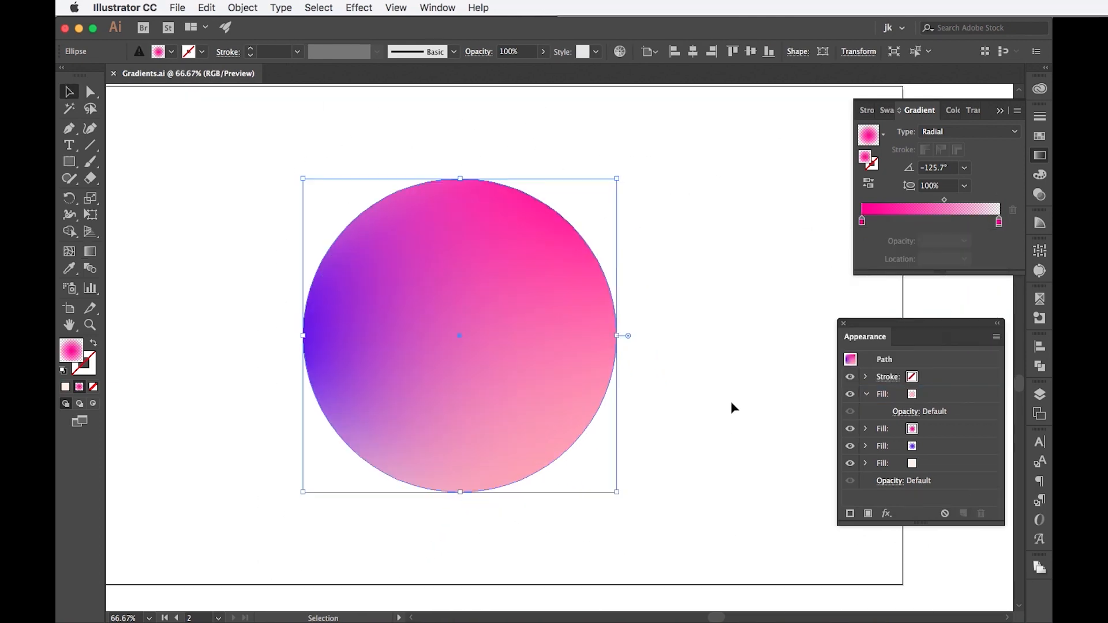
# Try the salmon-pink gradient fill lower in the circle's stacking order and return it above the other fills.
pyautogui.click(939, 448)
pyautogui.click(940, 426)
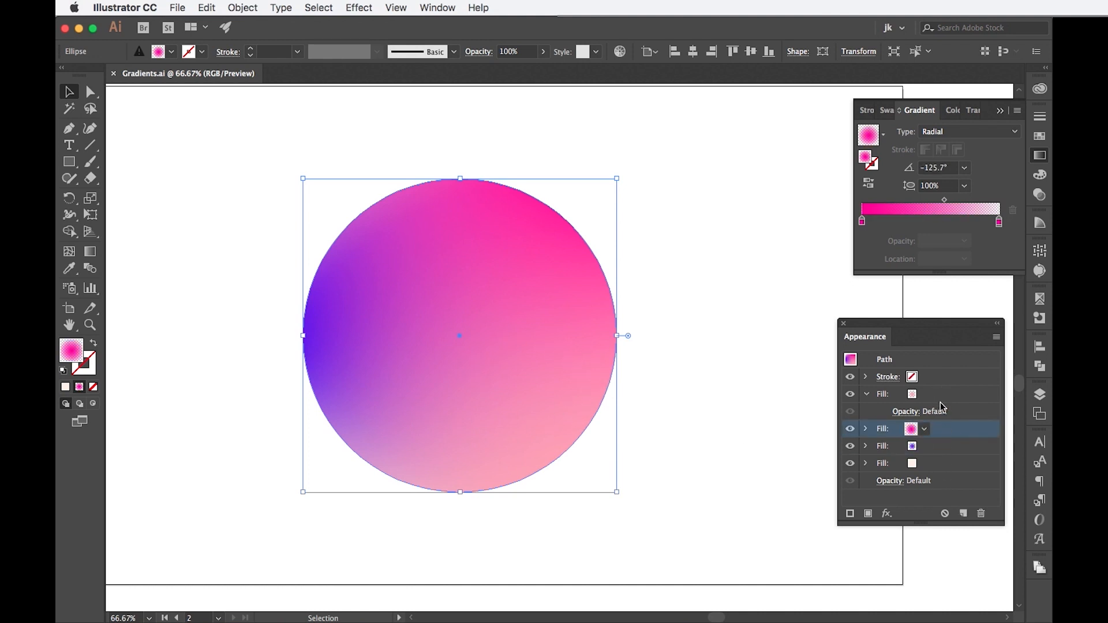
pyautogui.click(942, 396)
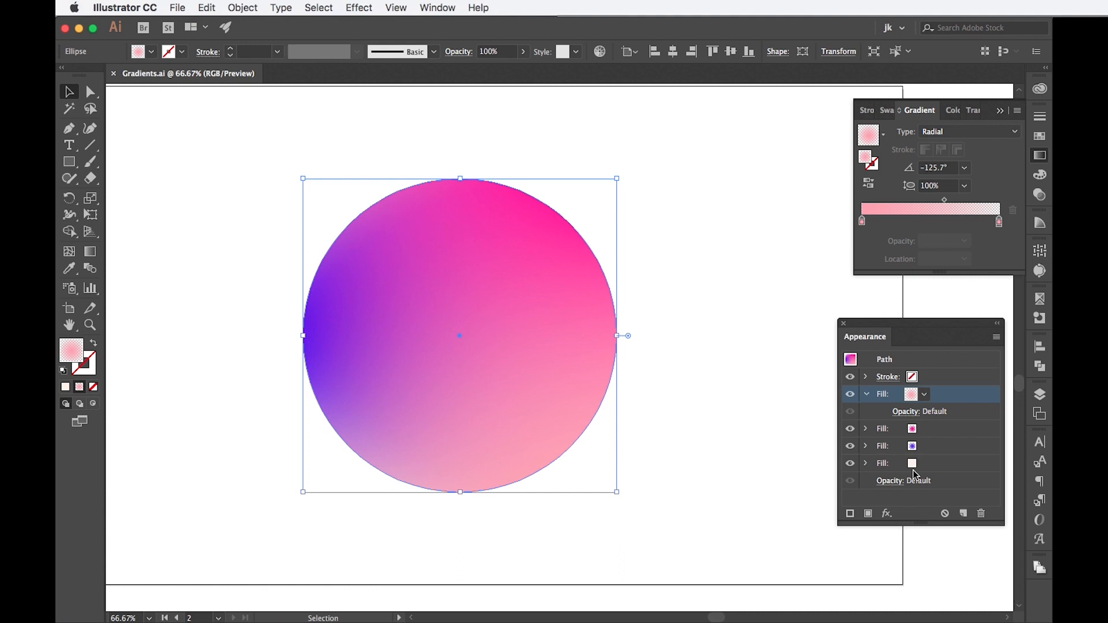
pyautogui.moveTo(944, 393); pyautogui.dragTo(940, 453)
pyautogui.moveTo(939, 429); pyautogui.dragTo(936, 386)
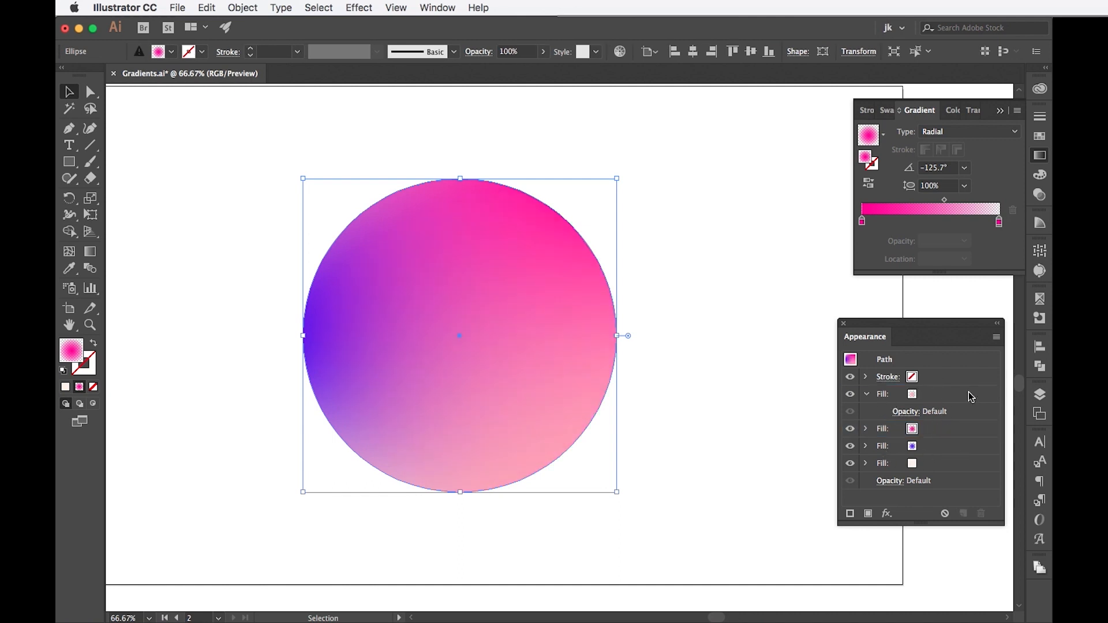
# Hide the cream base fill of the circle on the dark blue background and deselect the circle.
pyautogui.scroll(-10, 750, 426)
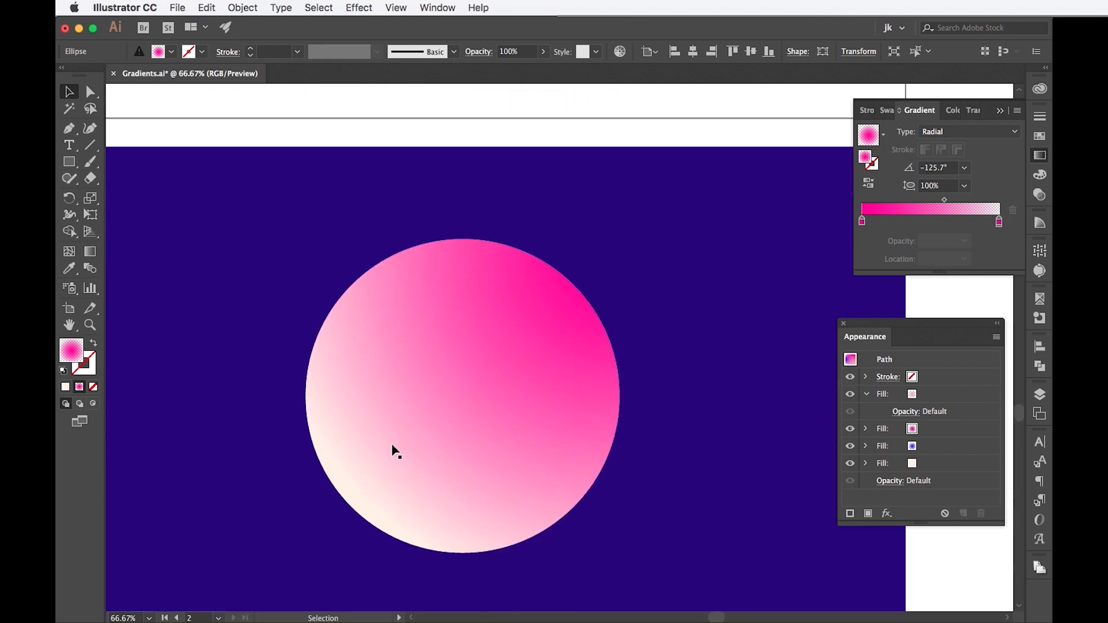
pyautogui.click(519, 340)
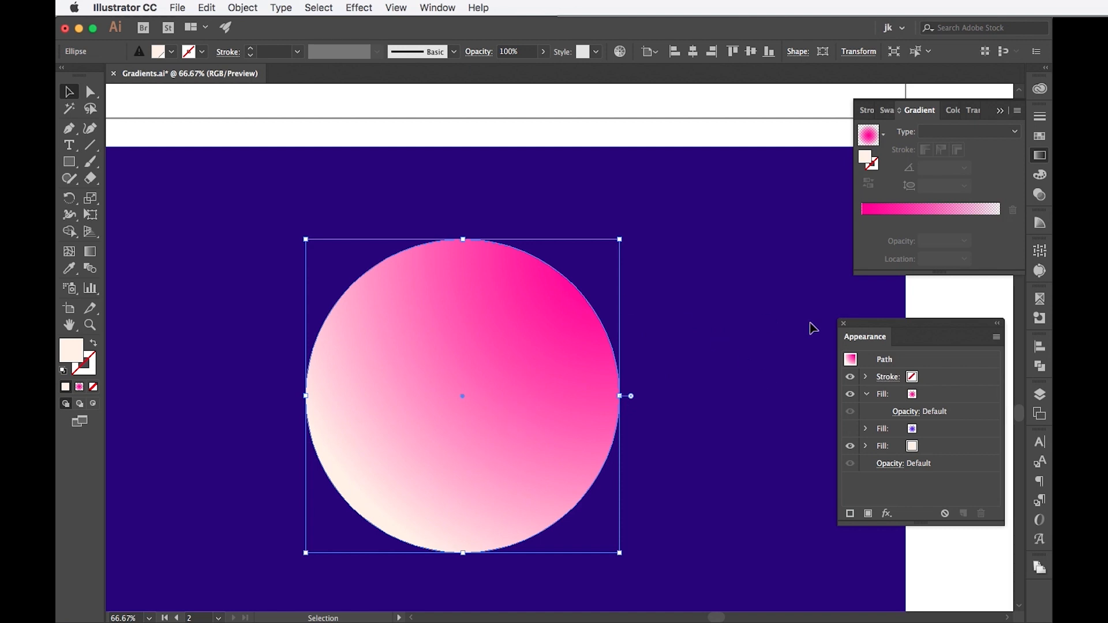
pyautogui.click(852, 447)
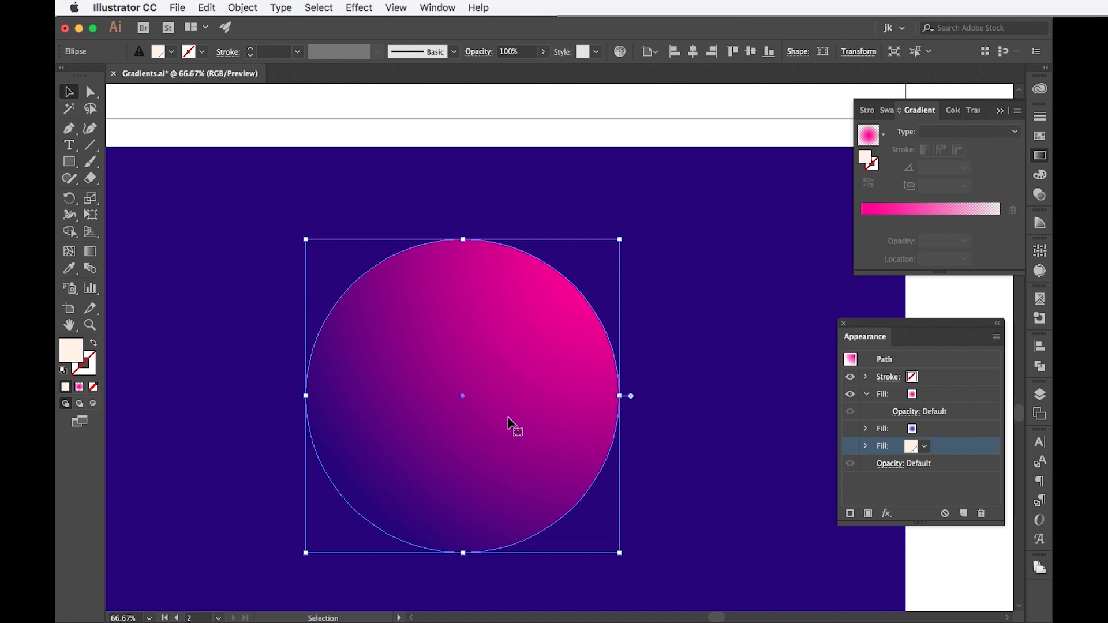
pyautogui.click(679, 296)
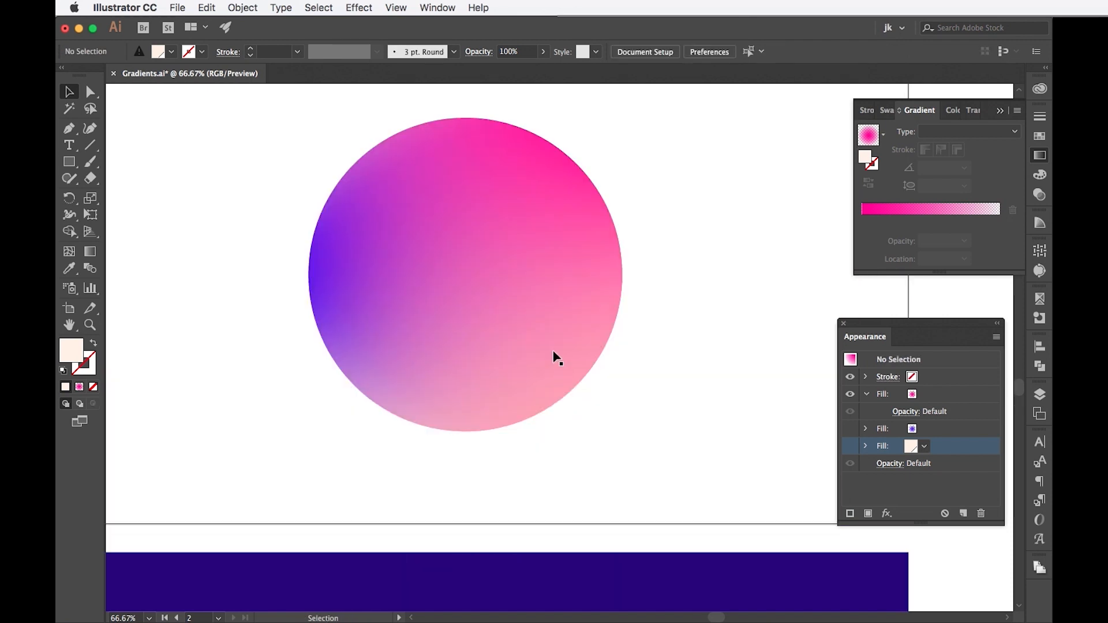
# Try the Screen, Overlay and Soft Light blending modes on the circle's pink gradient fill and set it to Hue.
pyautogui.click(577, 230)
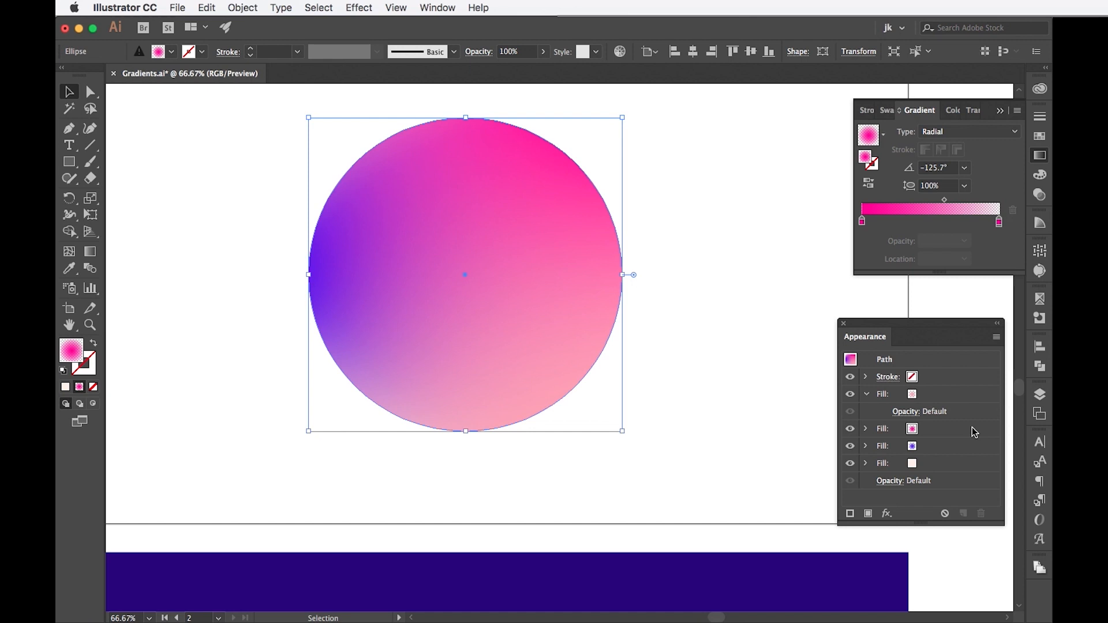
pyautogui.click(930, 431)
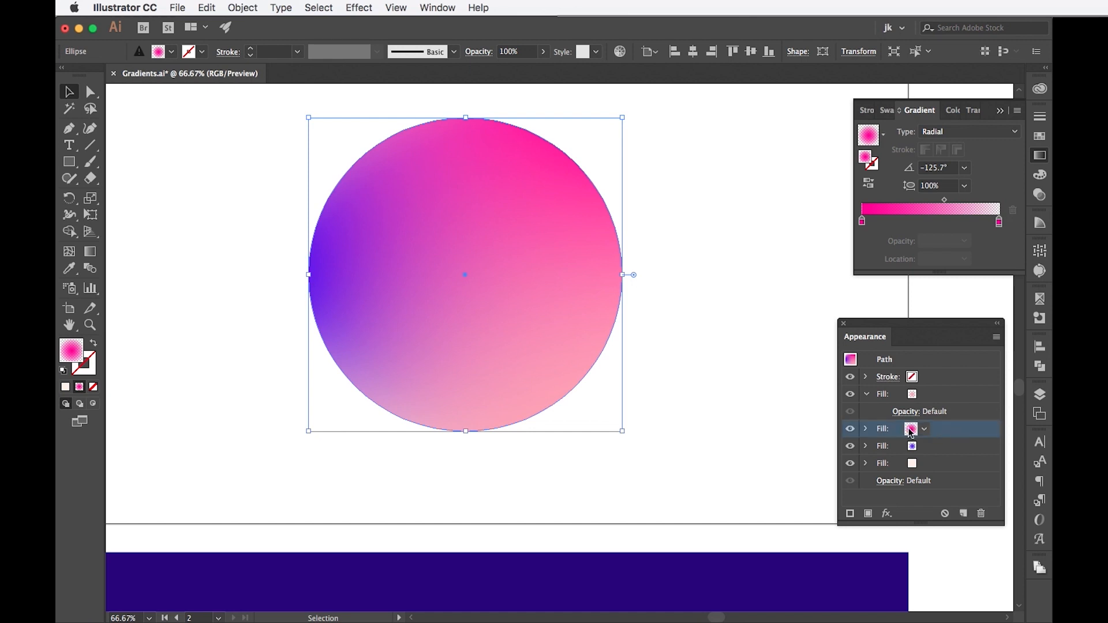
pyautogui.click(866, 430)
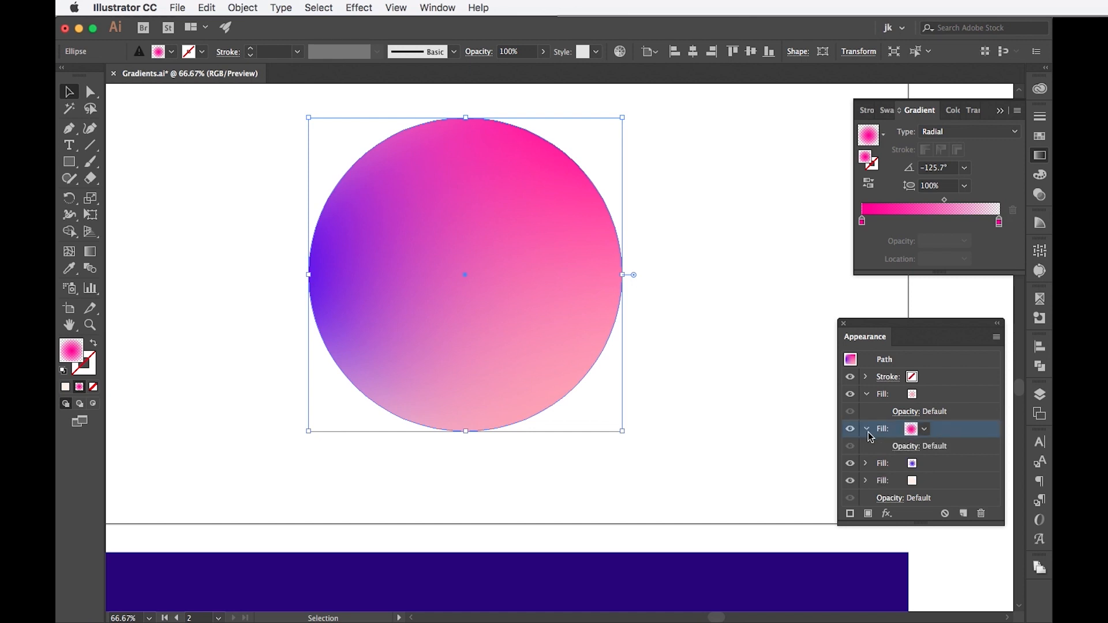
pyautogui.click(905, 446)
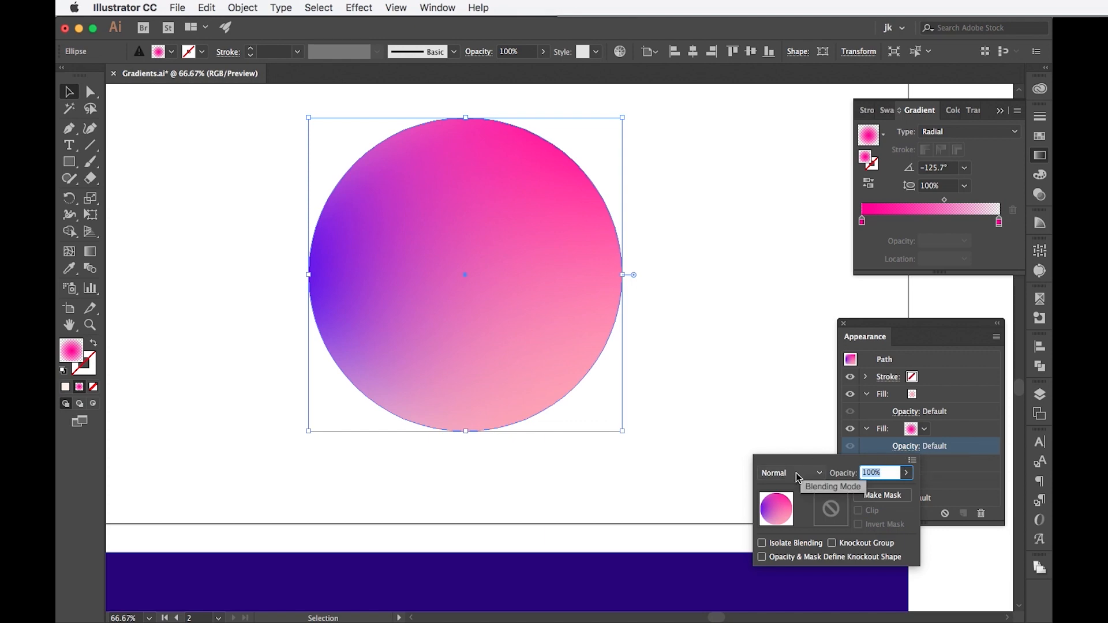
pyautogui.click(796, 477)
pyautogui.click(786, 299)
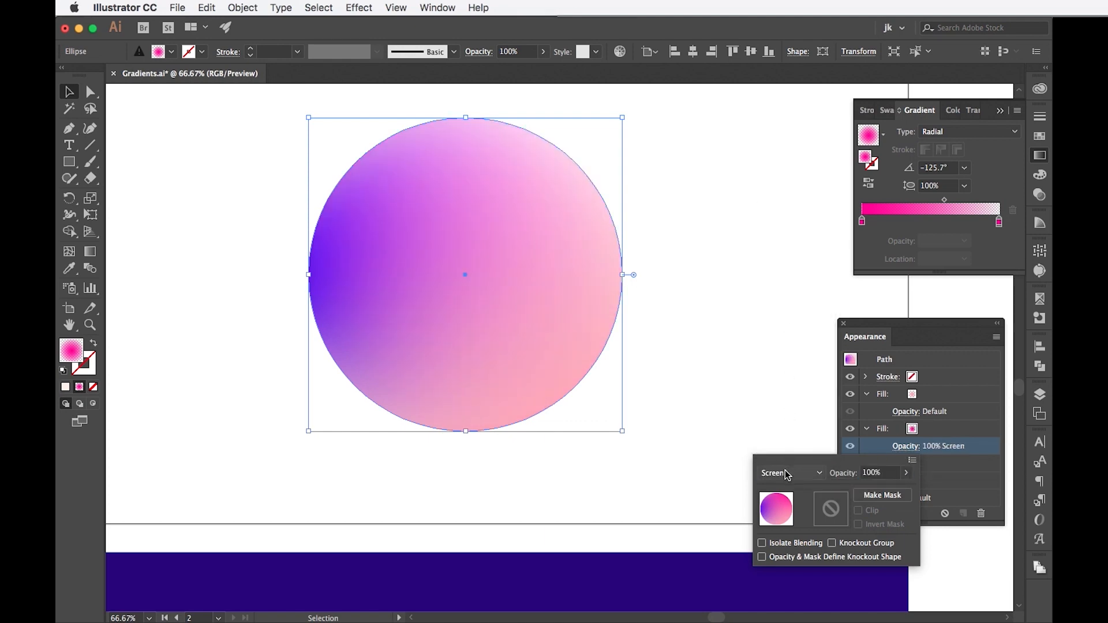
pyautogui.click(786, 474)
pyautogui.click(792, 329)
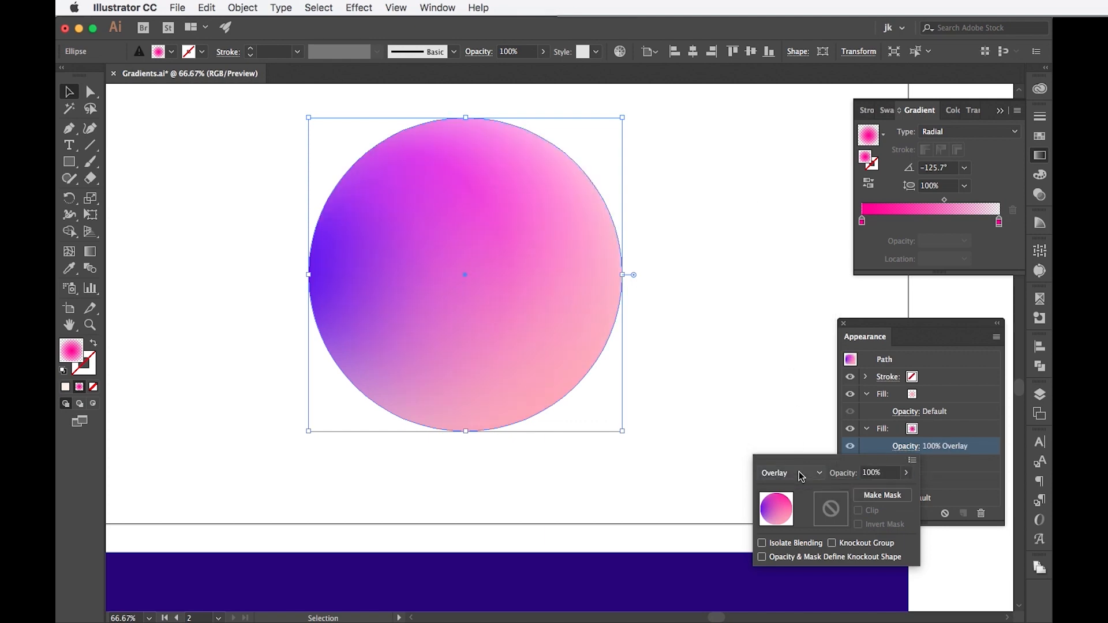
pyautogui.click(801, 476)
pyautogui.click(802, 346)
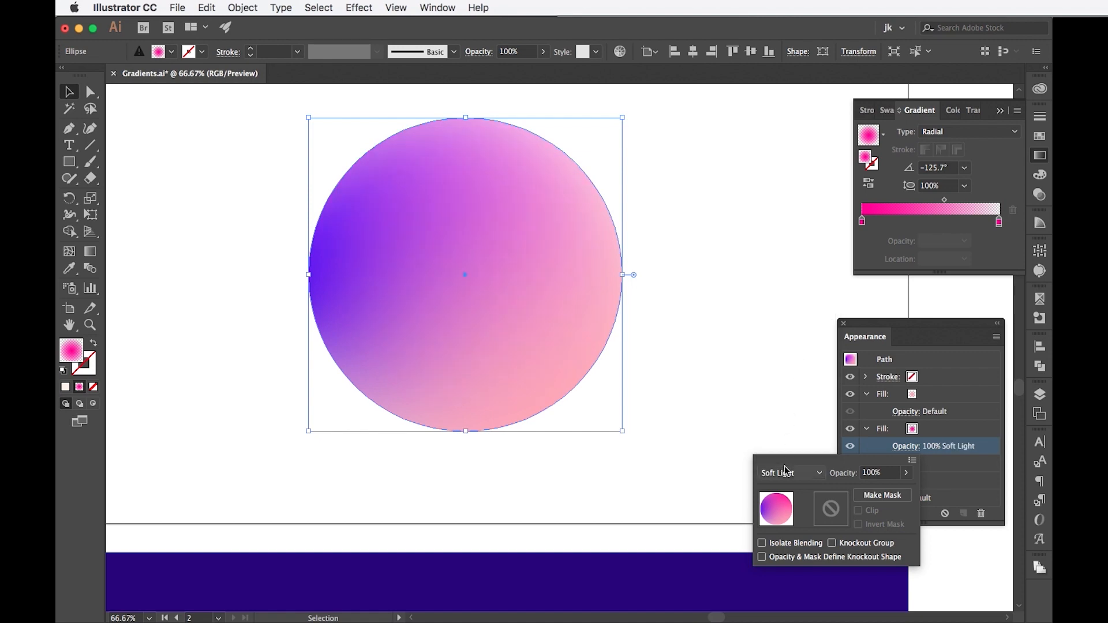
pyautogui.click(784, 471)
pyautogui.click(795, 409)
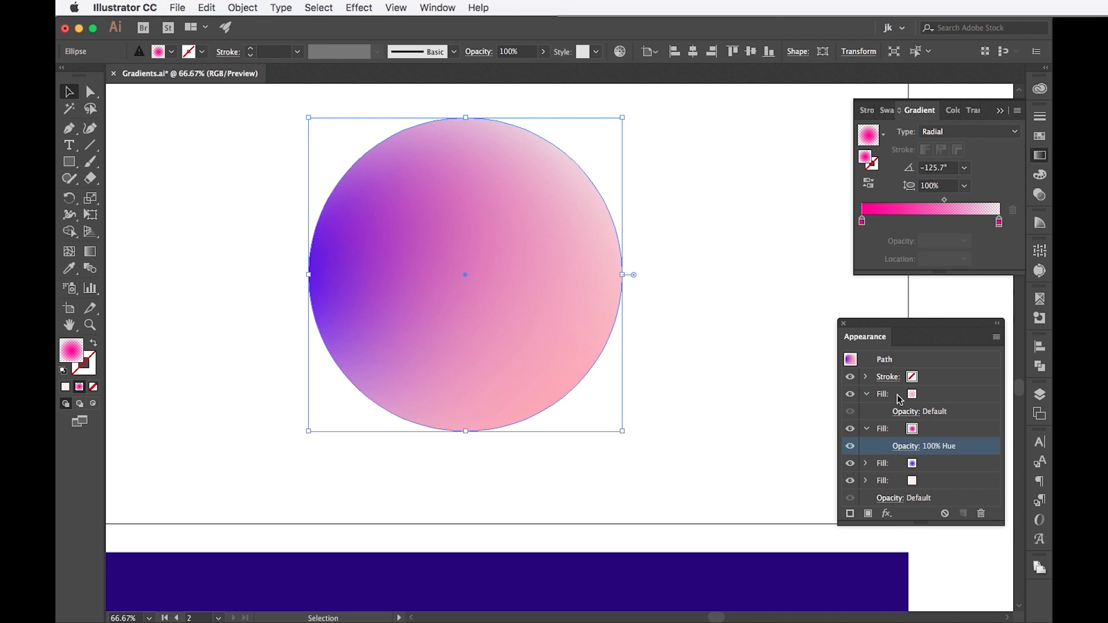
# Try the Screen and Overlay blending modes on the circle's salmon-pink gradient fill and set it to Soft Light.
pyautogui.click(901, 412)
pyautogui.click(792, 438)
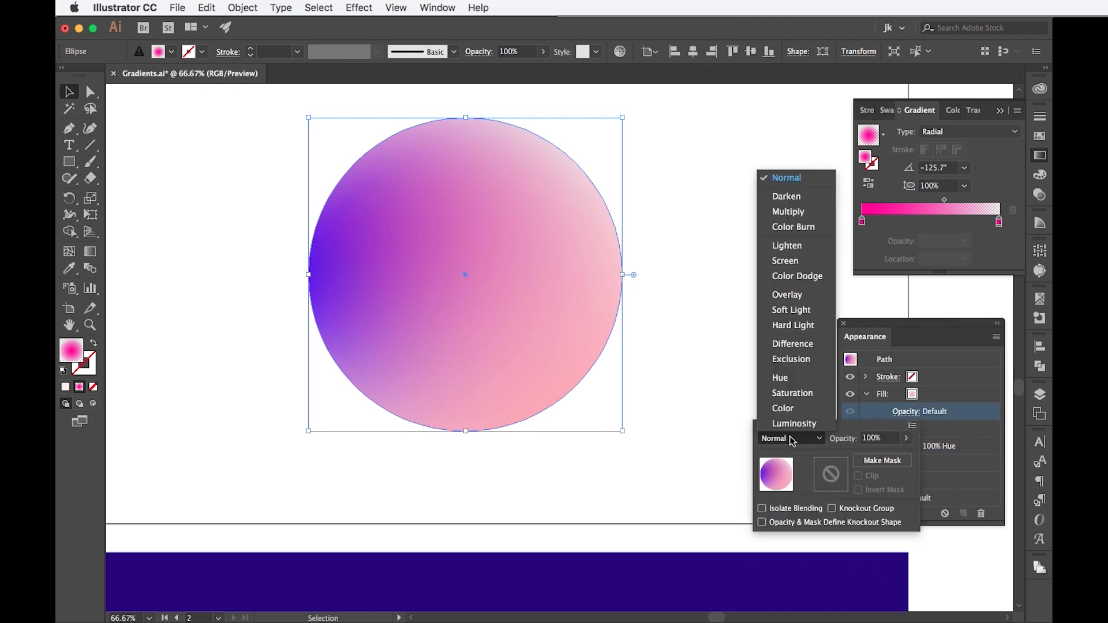
pyautogui.click(797, 263)
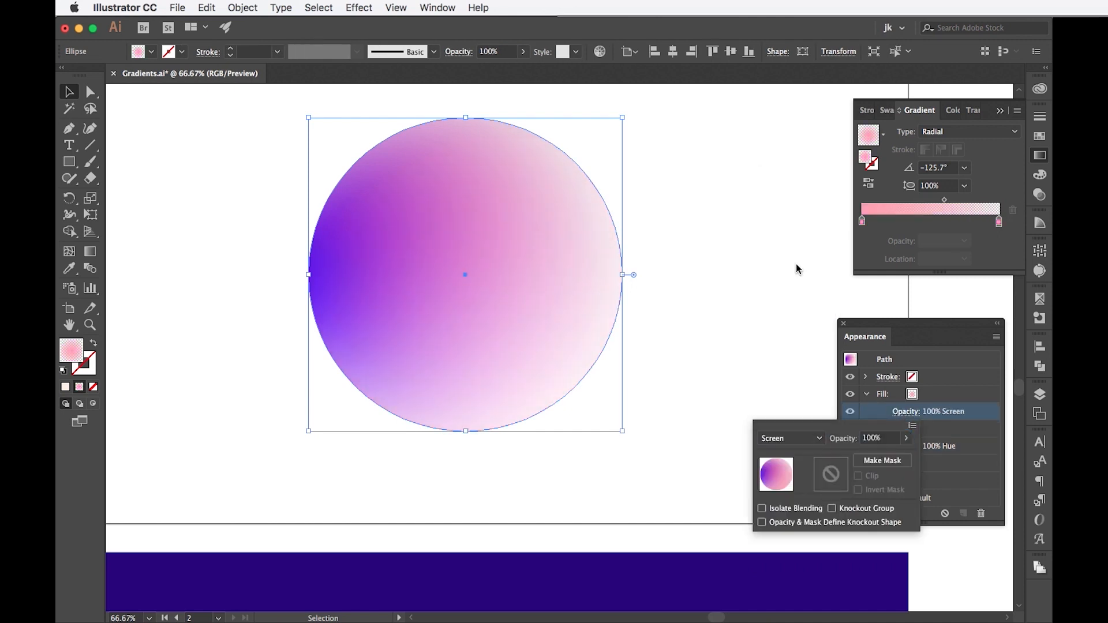
pyautogui.click(812, 440)
pyautogui.click(803, 296)
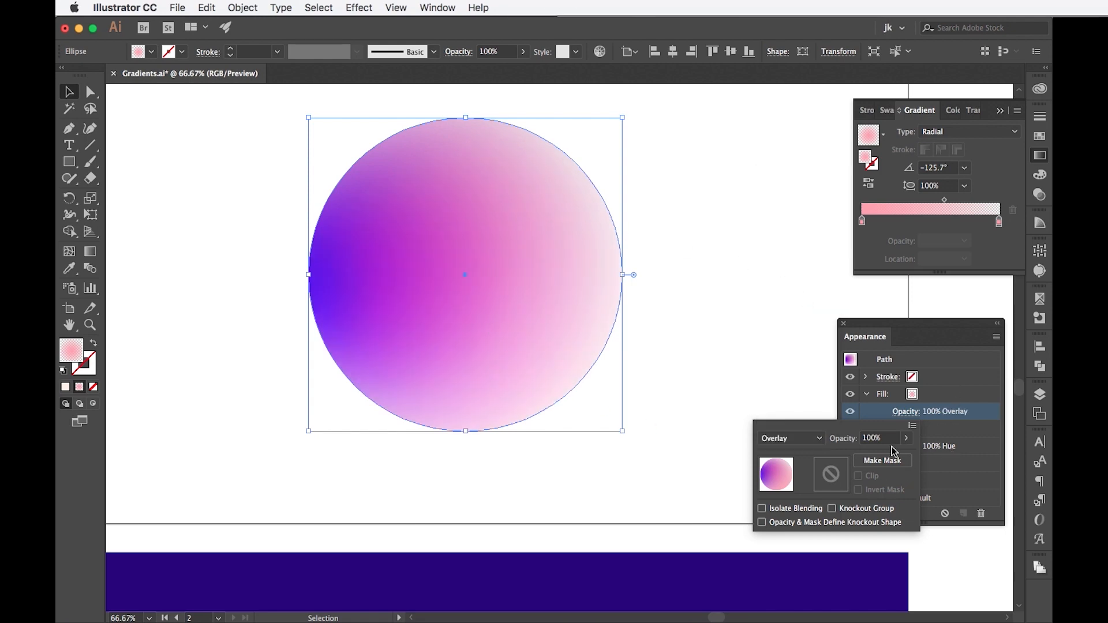
pyautogui.click(820, 442)
pyautogui.click(807, 312)
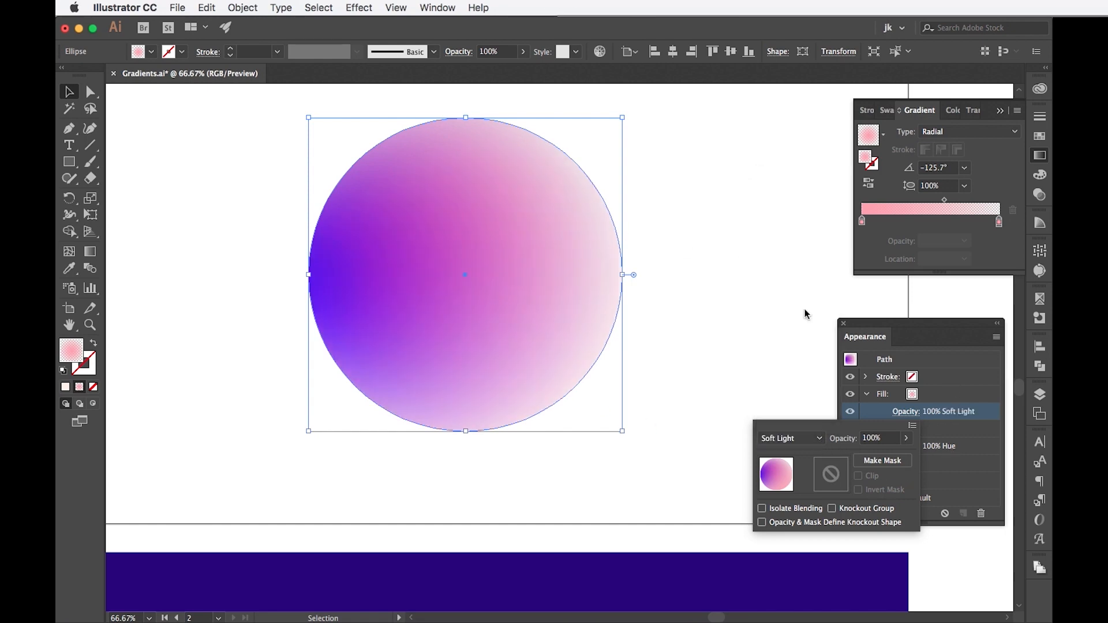
pyautogui.click(979, 376)
pyautogui.click(734, 337)
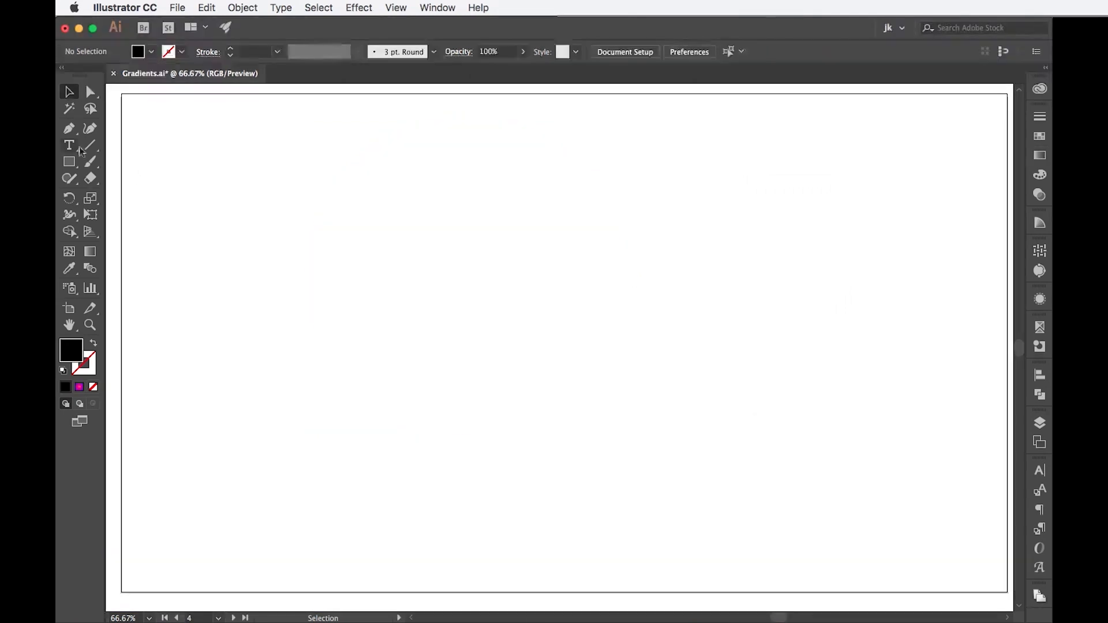
# Add the text "Imagine" near the middle of the empty artboard and set its Futura PT style to Heavy.
pyautogui.click(79, 150)
pyautogui.click(523, 317)
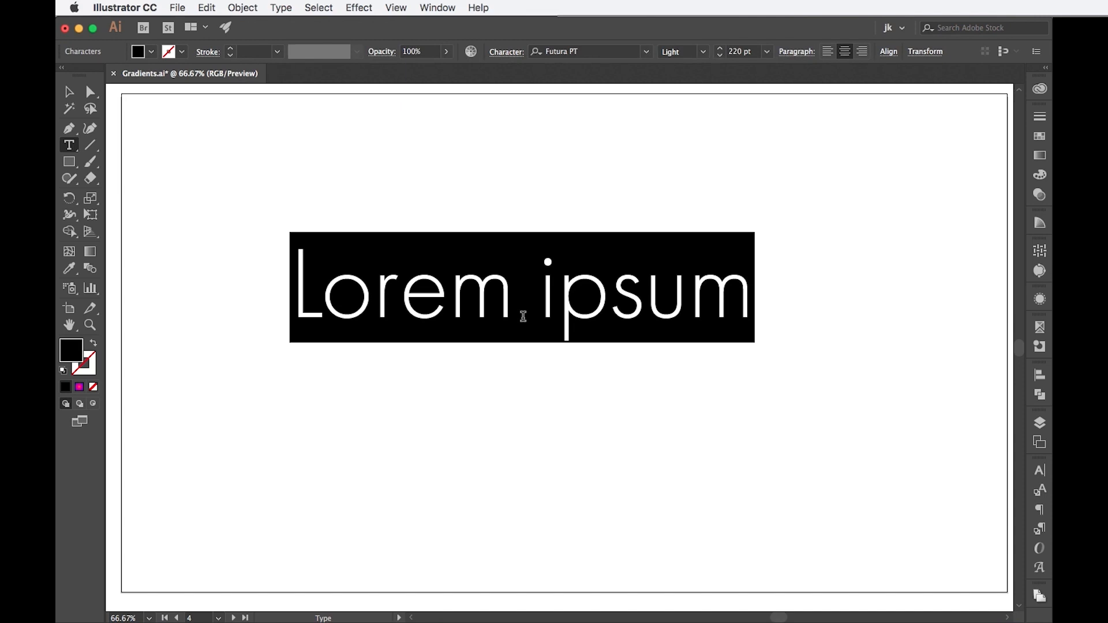
pyautogui.write('Imagine')
pyautogui.press('super+a')
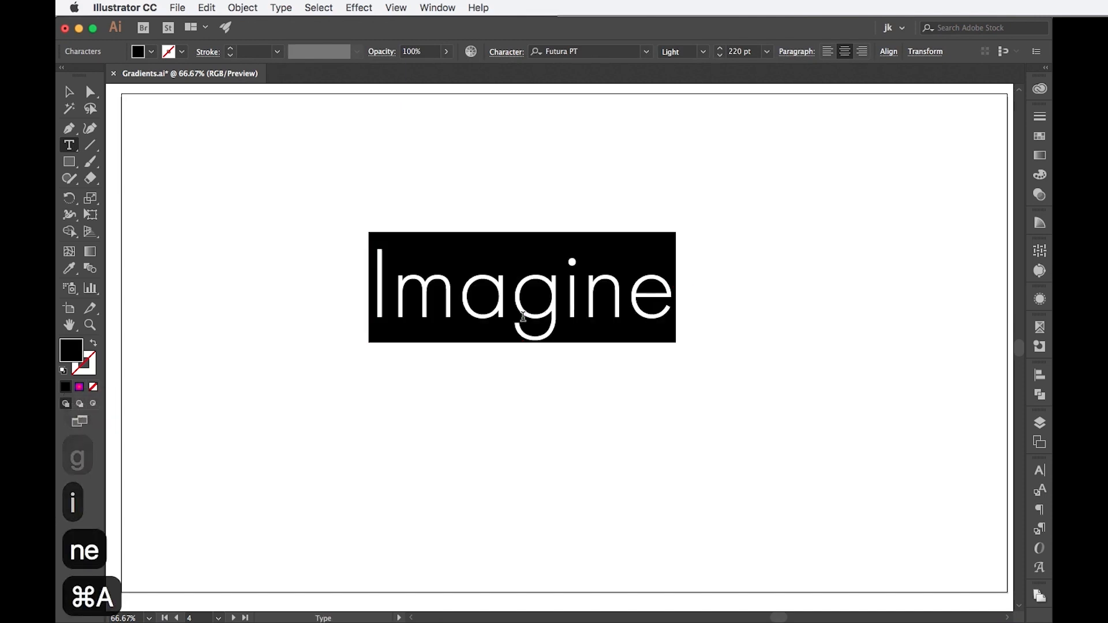
pyautogui.click(1041, 472)
pyautogui.click(1015, 486)
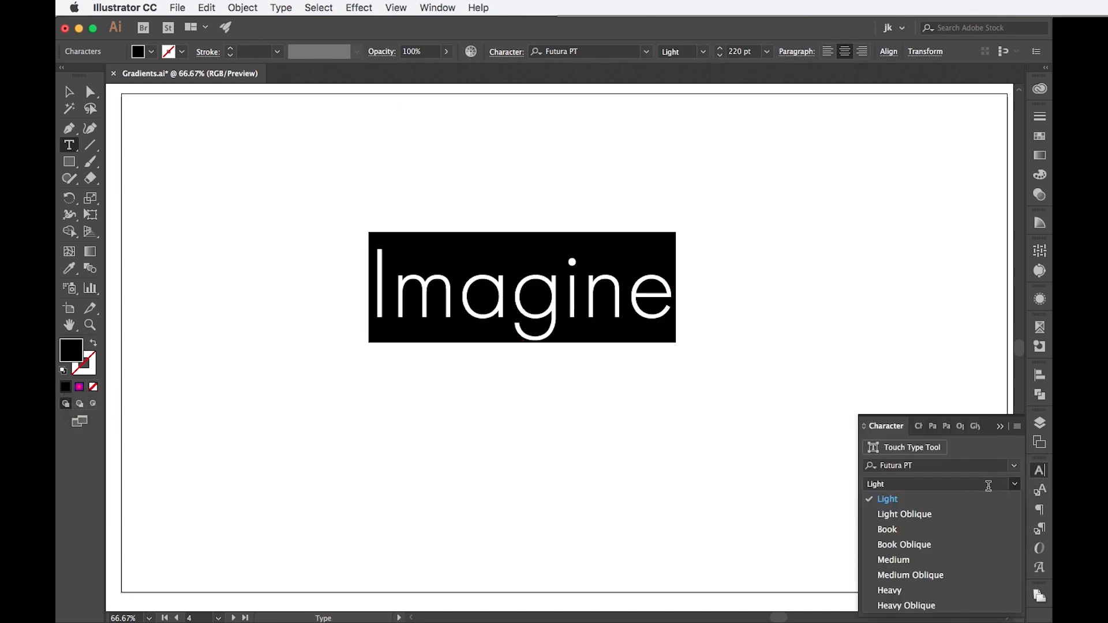
pyautogui.click(903, 591)
pyautogui.press('Escape')
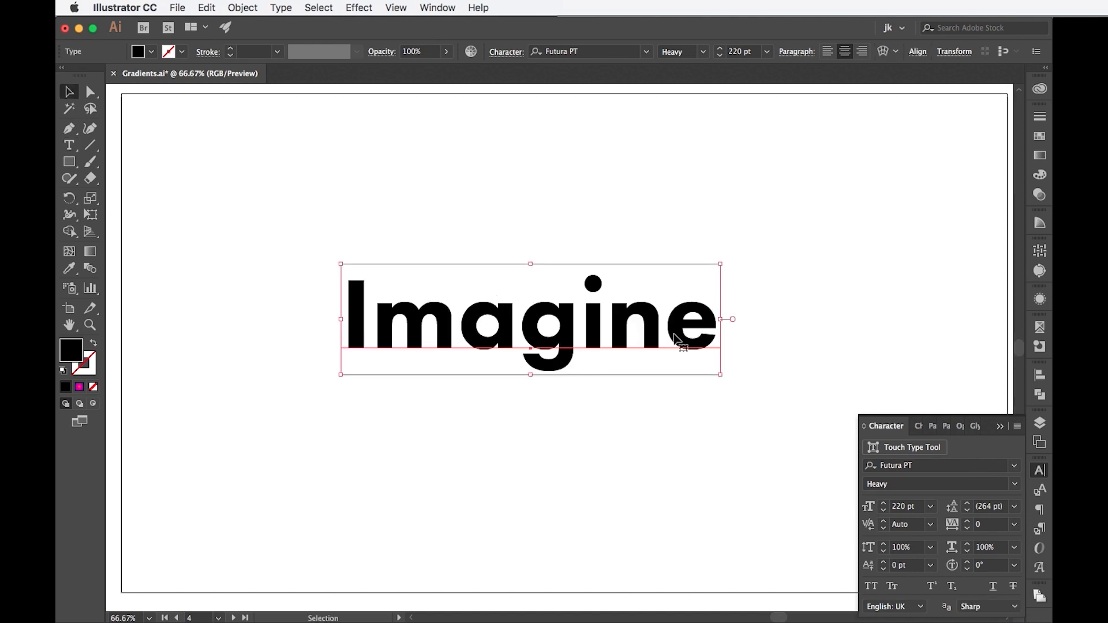
# Try to apply the orange, pink and blue gradient as the fill of the text object and its characters.
pyautogui.click(81, 387)
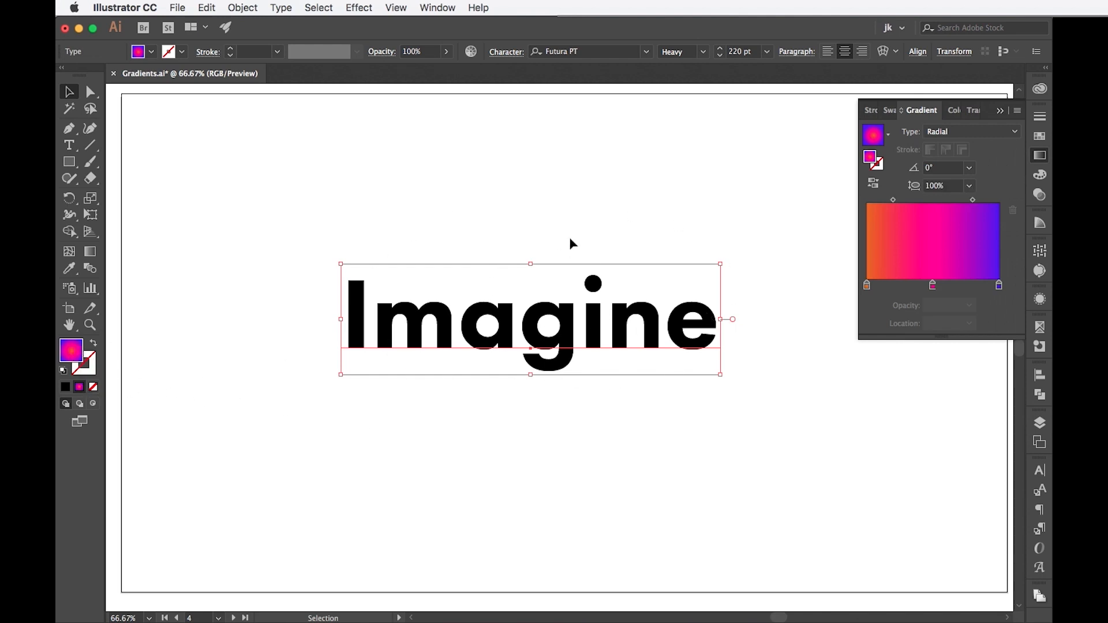
pyautogui.click(69, 144)
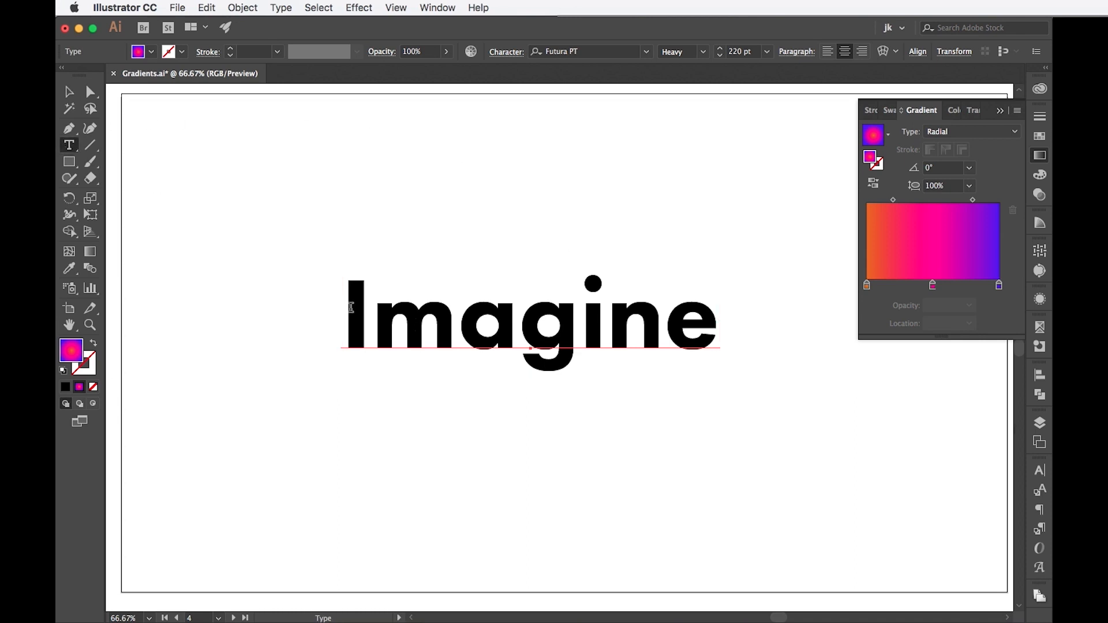
pyautogui.moveTo(348, 306); pyautogui.dragTo(808, 313)
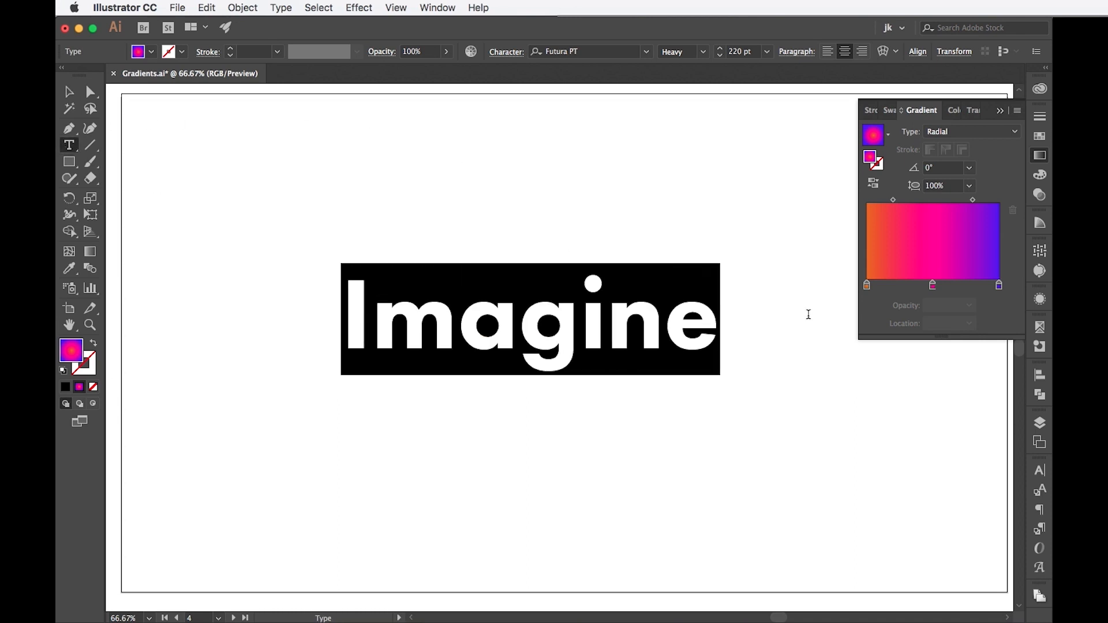
pyautogui.click(80, 388)
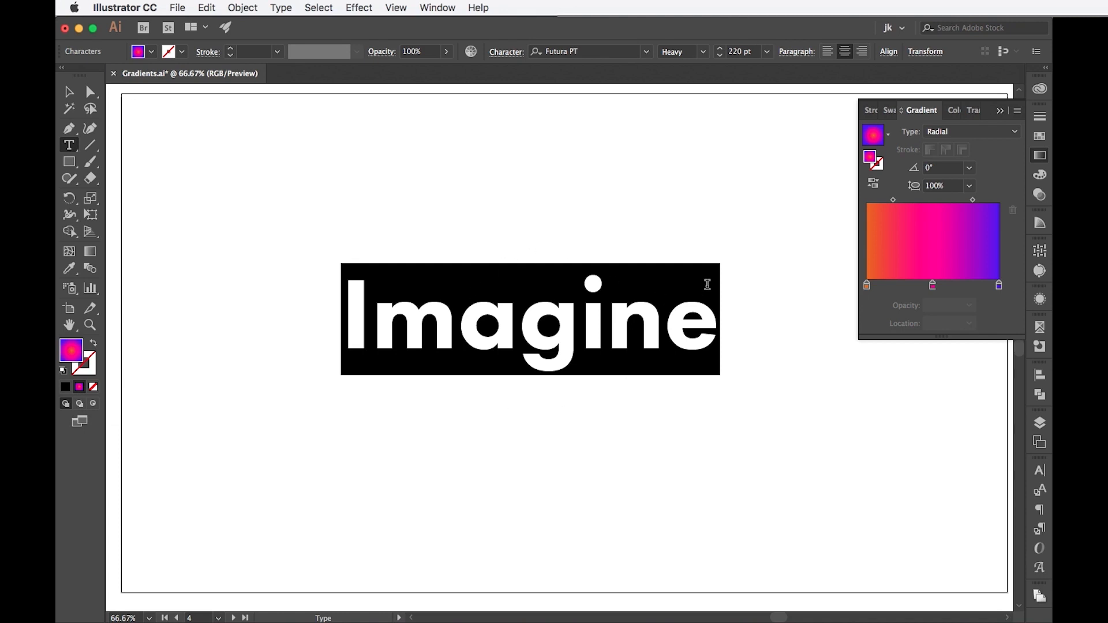
pyautogui.press('Escape')
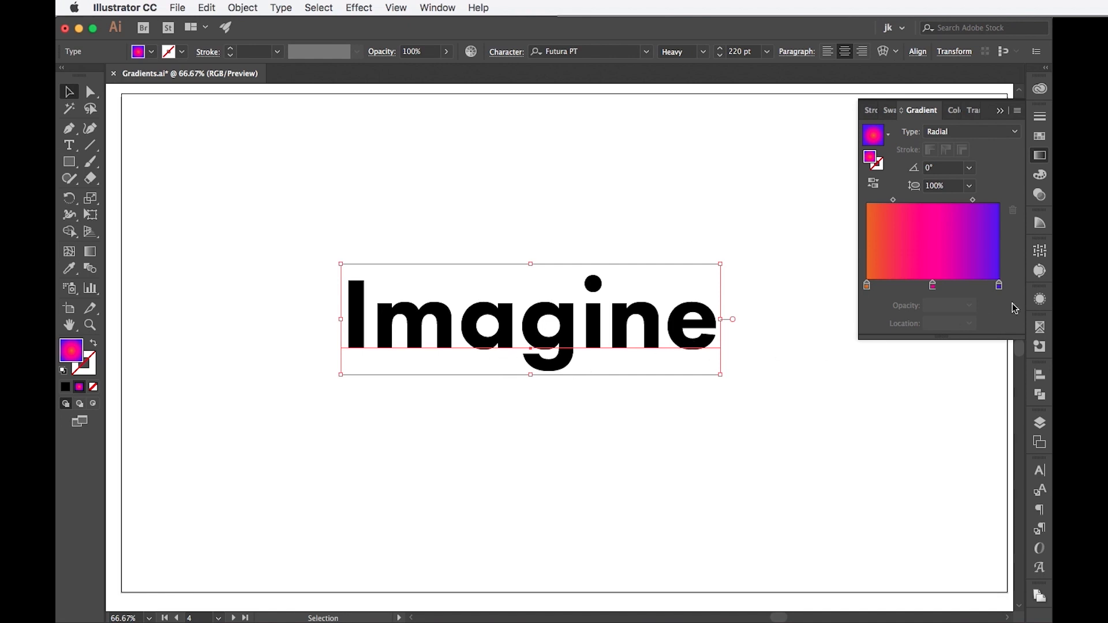
# Compare the Appearance attributes of the "Imagine" text at object level and at character level.
pyautogui.click(1039, 299)
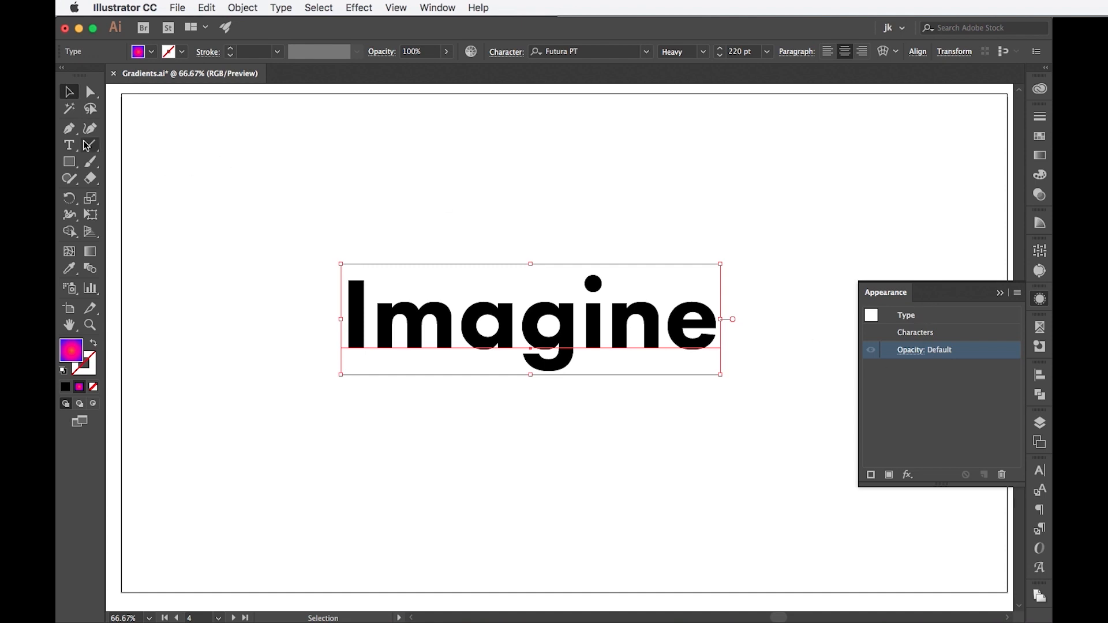
pyautogui.press('t')
pyautogui.moveTo(343, 299); pyautogui.dragTo(783, 318)
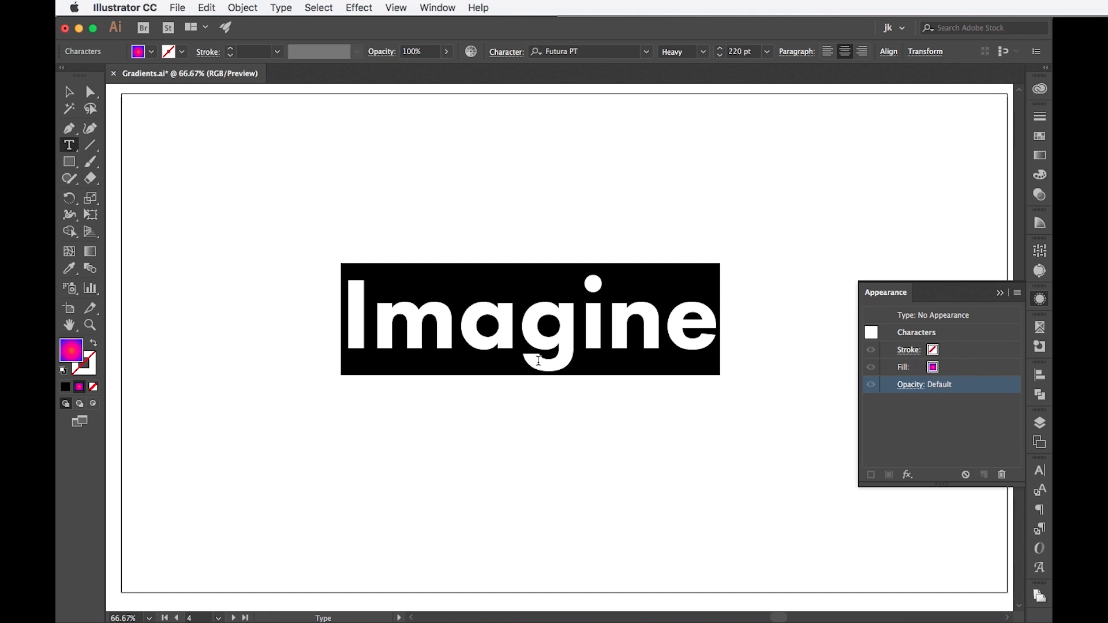
pyautogui.press('Escape')
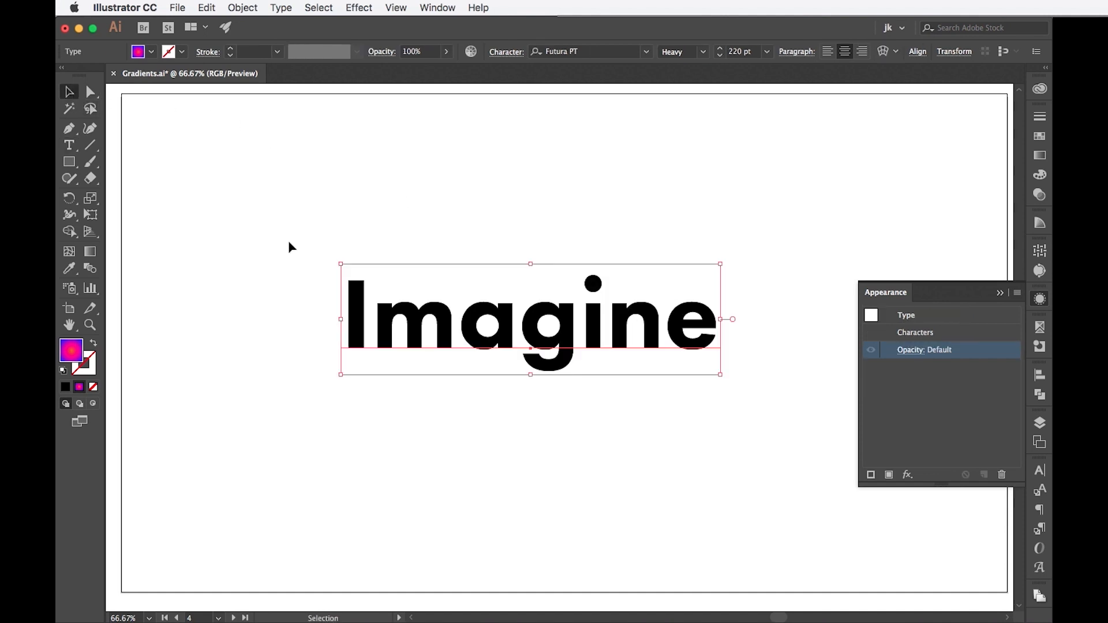
# Remove the text's character fill and add a new object-level fill with the orange, pink and blue gradient.
pyautogui.click(94, 388)
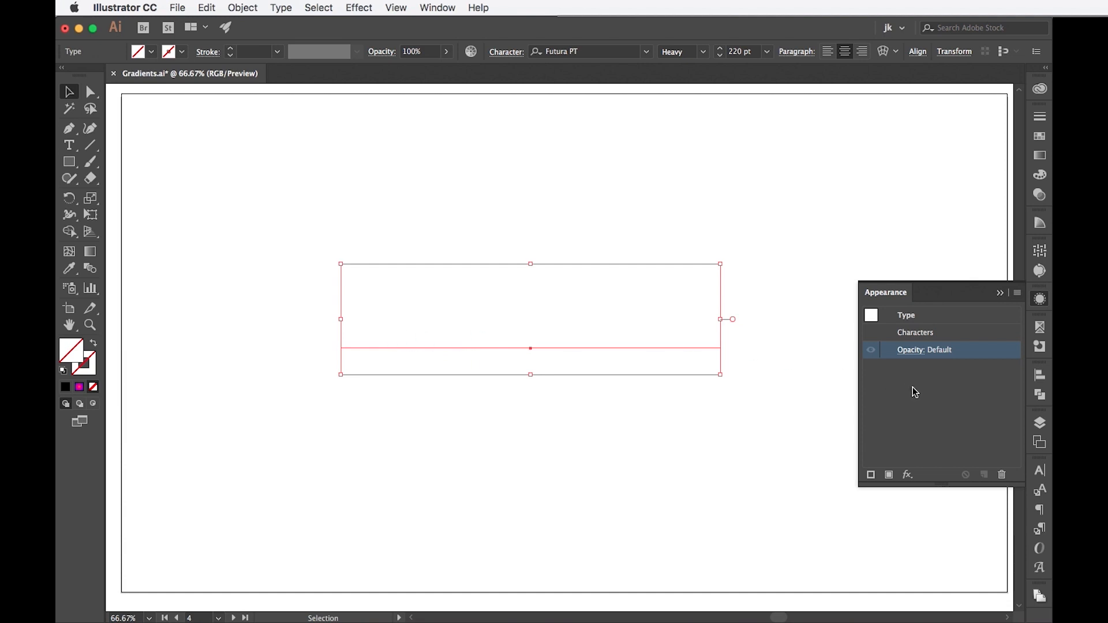
pyautogui.click(889, 476)
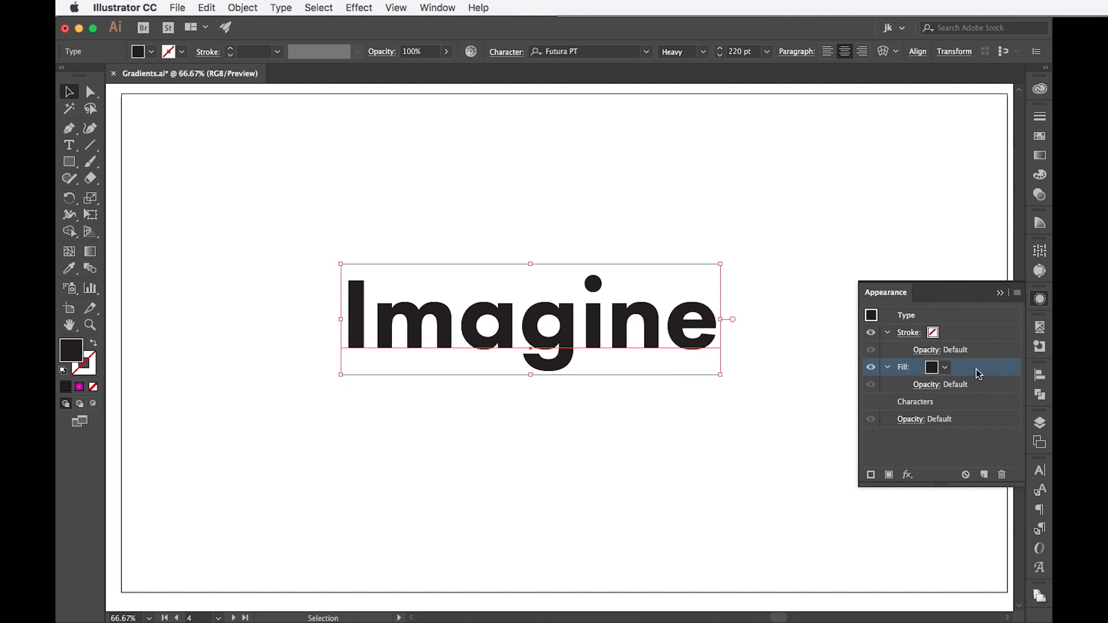
pyautogui.click(81, 387)
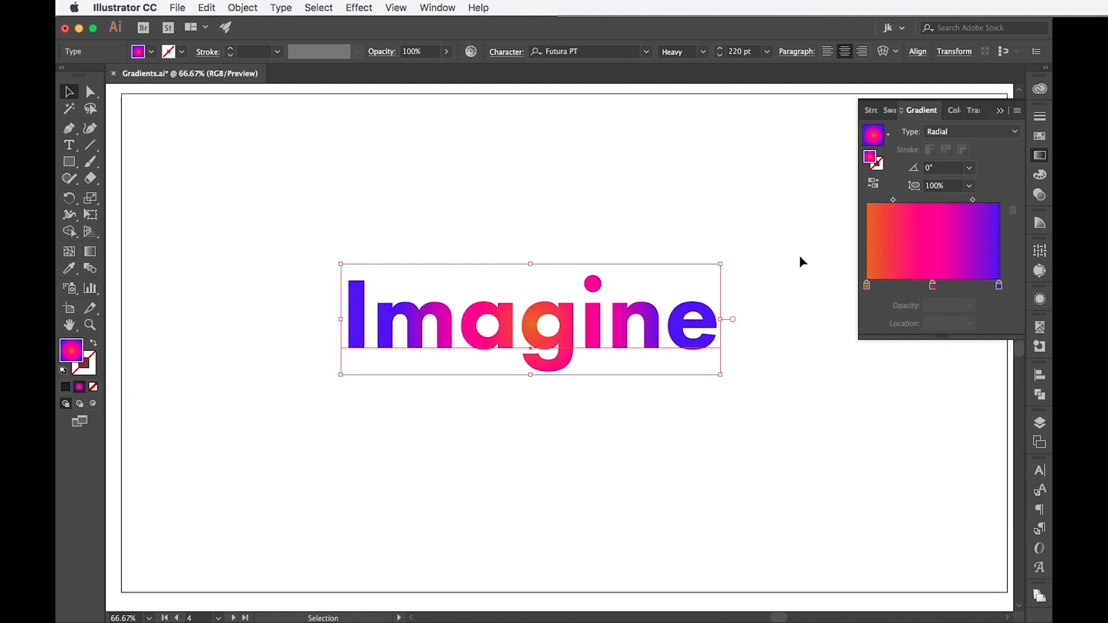
# Make the text's gradient linear and run it from orange to blue across the word at about 2.5°.
pyautogui.click(944, 131)
pyautogui.click(947, 148)
pyautogui.click(90, 251)
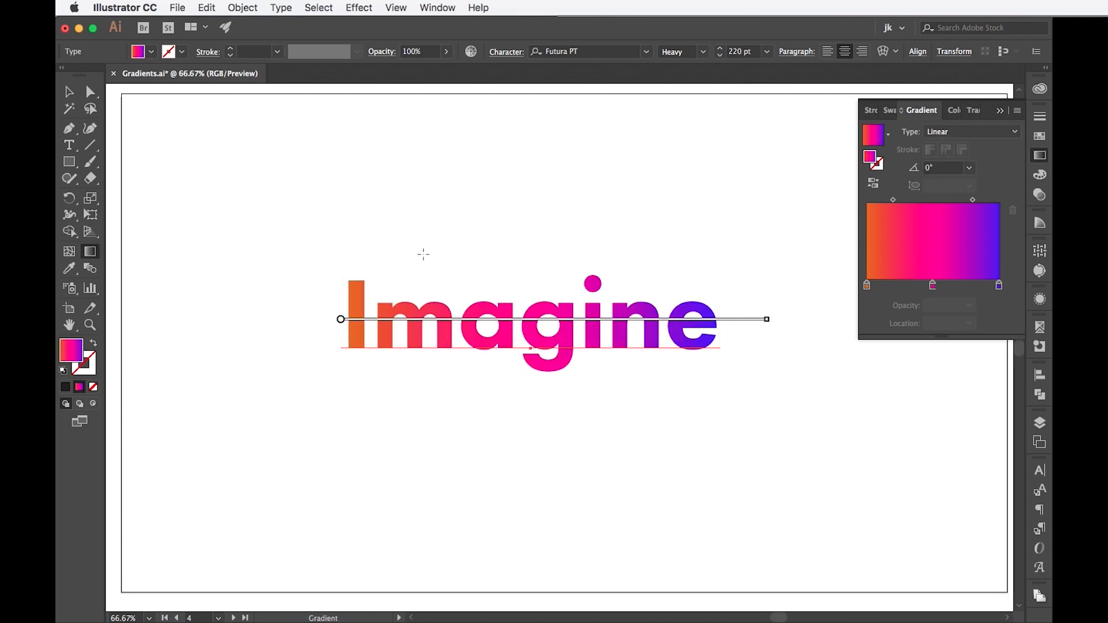
pyautogui.moveTo(379, 228); pyautogui.dragTo(713, 430)
pyautogui.moveTo(324, 390); pyautogui.dragTo(727, 374)
pyautogui.press('v')
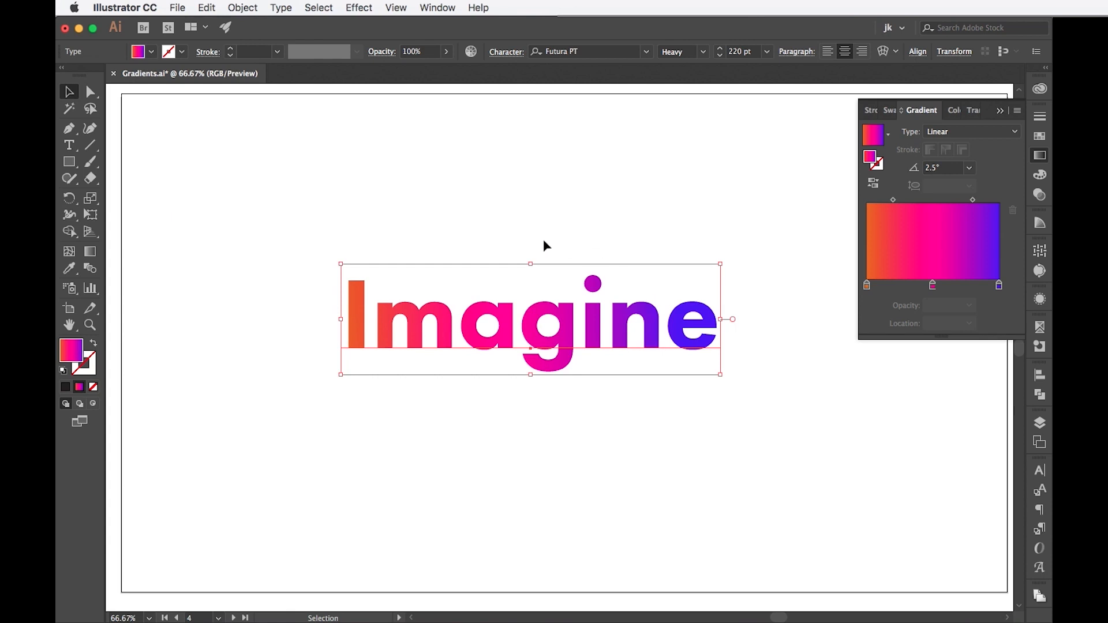
# Try the Medium and Book font styles on the gradient text and return it to Heavy.
pyautogui.click(703, 51)
pyautogui.click(708, 128)
pyautogui.click(705, 52)
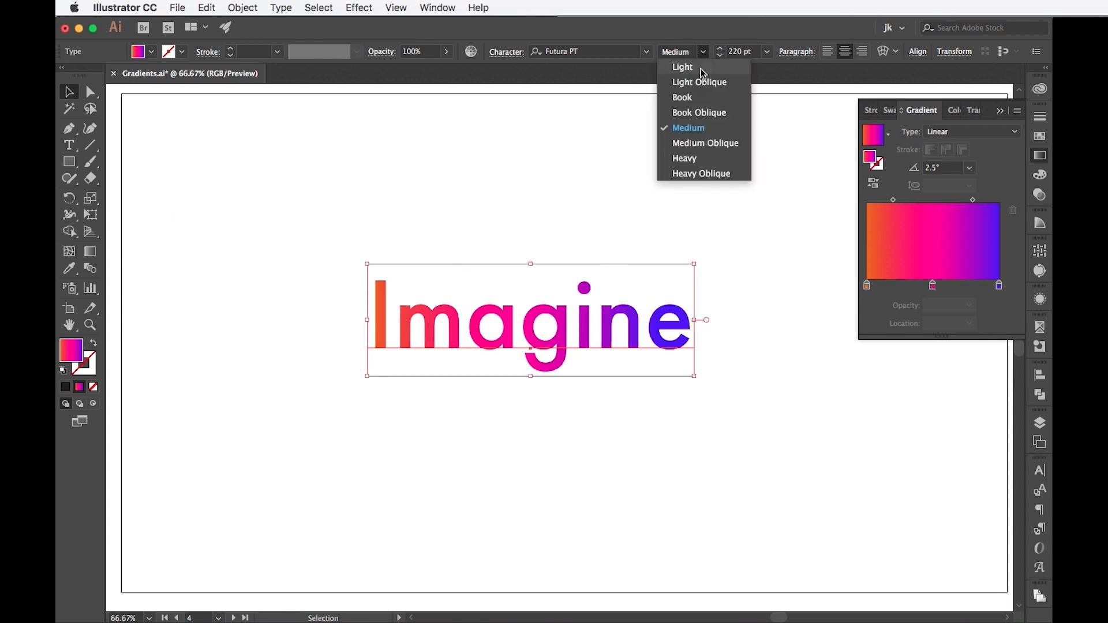
pyautogui.click(700, 98)
pyautogui.click(703, 52)
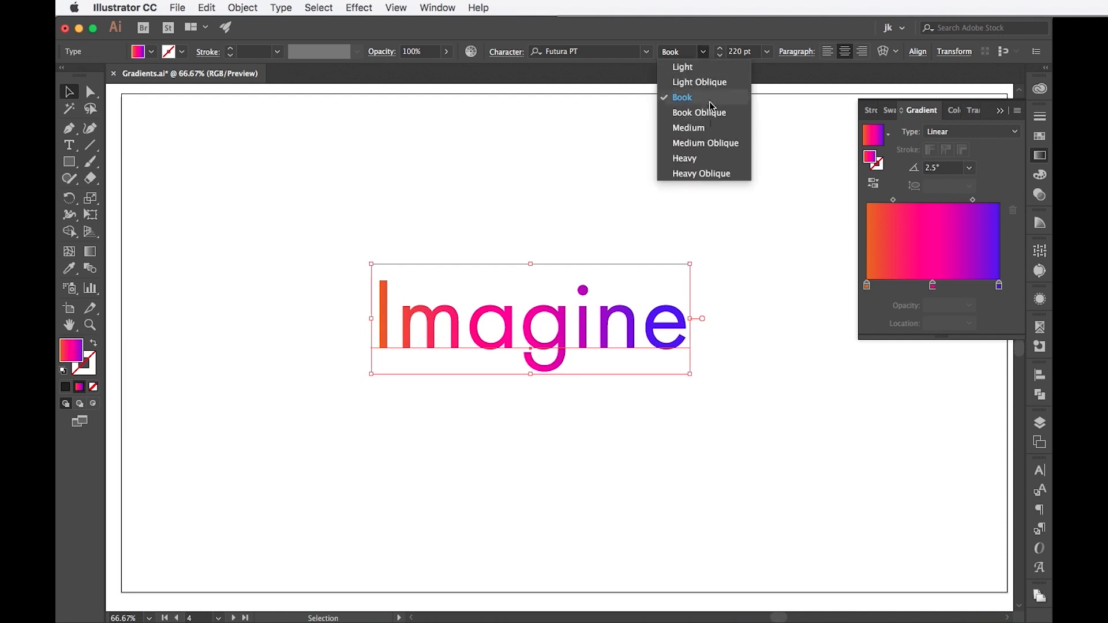
pyautogui.click(707, 160)
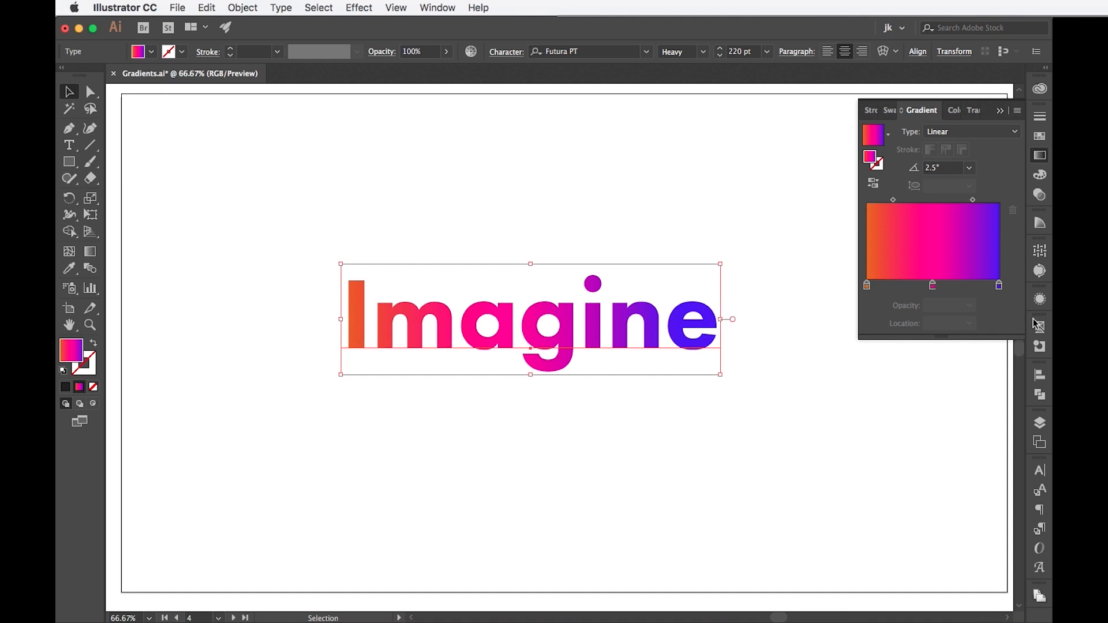
# Duplicate the gradient "Imagine" text below the original and shorten the copy to "Ima".
pyautogui.click(1043, 302)
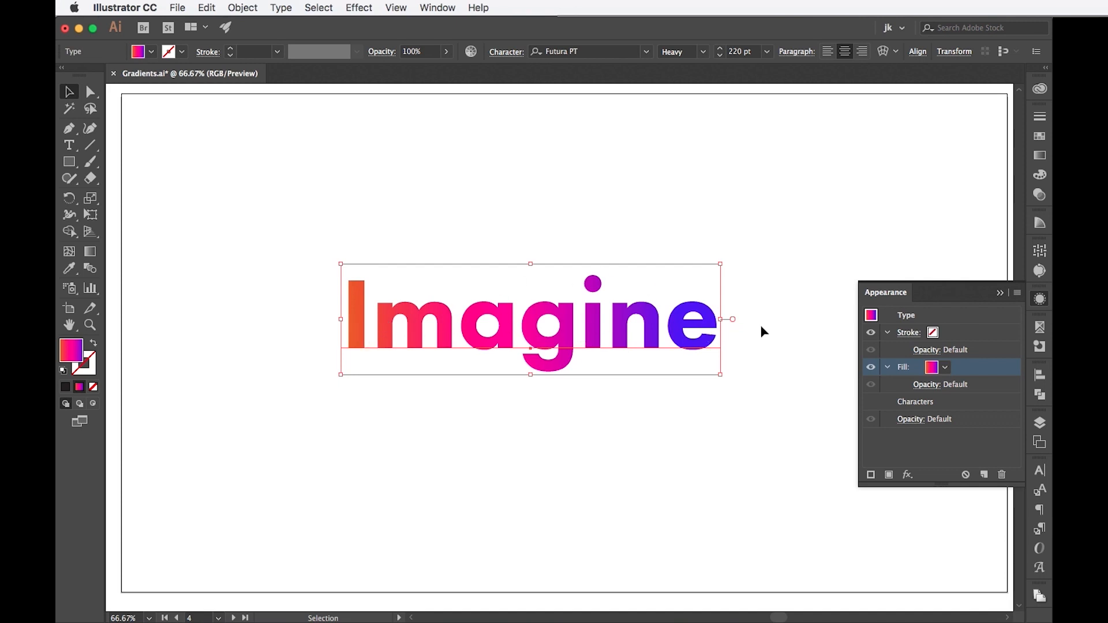
pyautogui.moveTo(570, 325); pyautogui.dragTo(753, 460)
pyautogui.doubleClick(564, 469)
pyautogui.press('BackSpace')
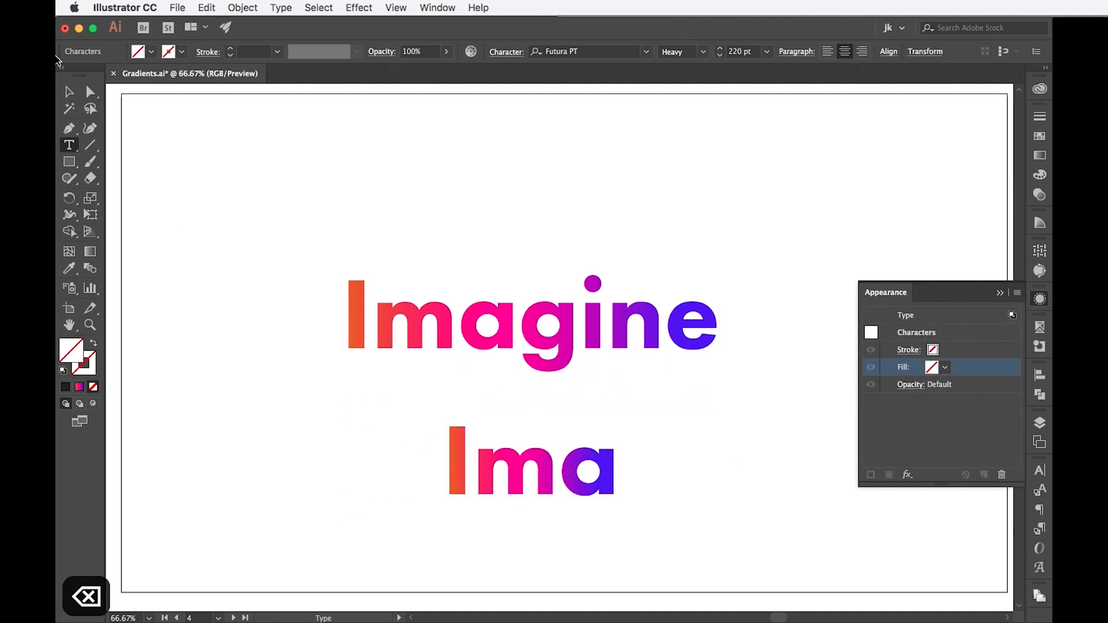
# Duplicate the "Ima" text alongside itself and change the copy's wording to "gine".
pyautogui.click(69, 92)
pyautogui.moveTo(486, 466); pyautogui.dragTo(666, 471)
pyautogui.doubleClick(721, 467)
pyautogui.press('super+a')
pyautogui.write('gine')
pyautogui.press('Escape')
# Hide the "gine" and "Ima" text objects in Layer 2.
pyautogui.click(1040, 423)
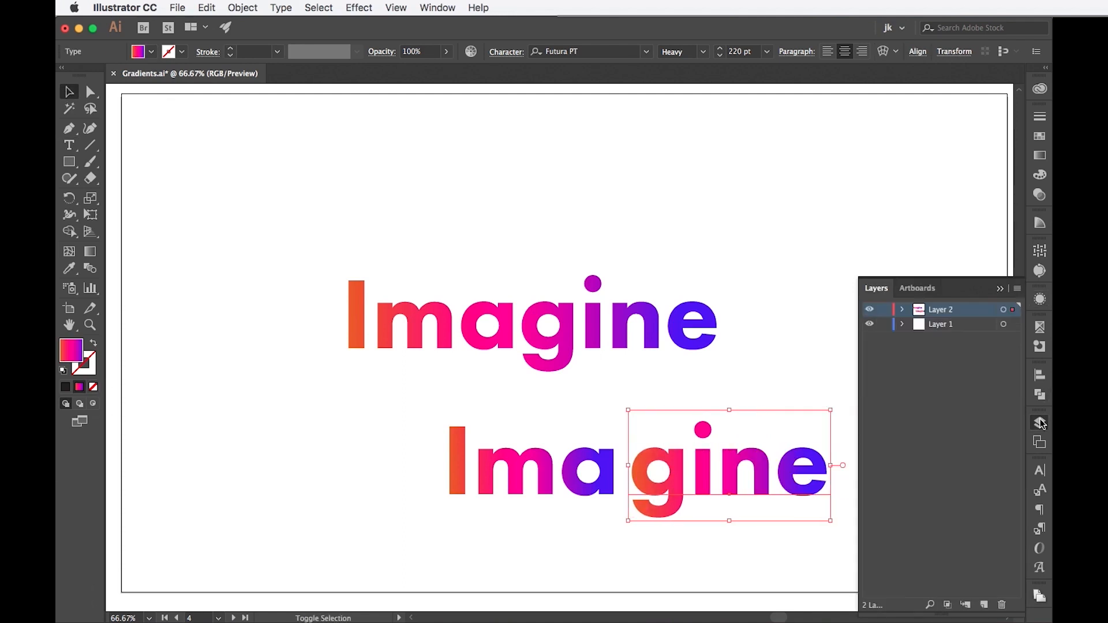
pyautogui.click(902, 309)
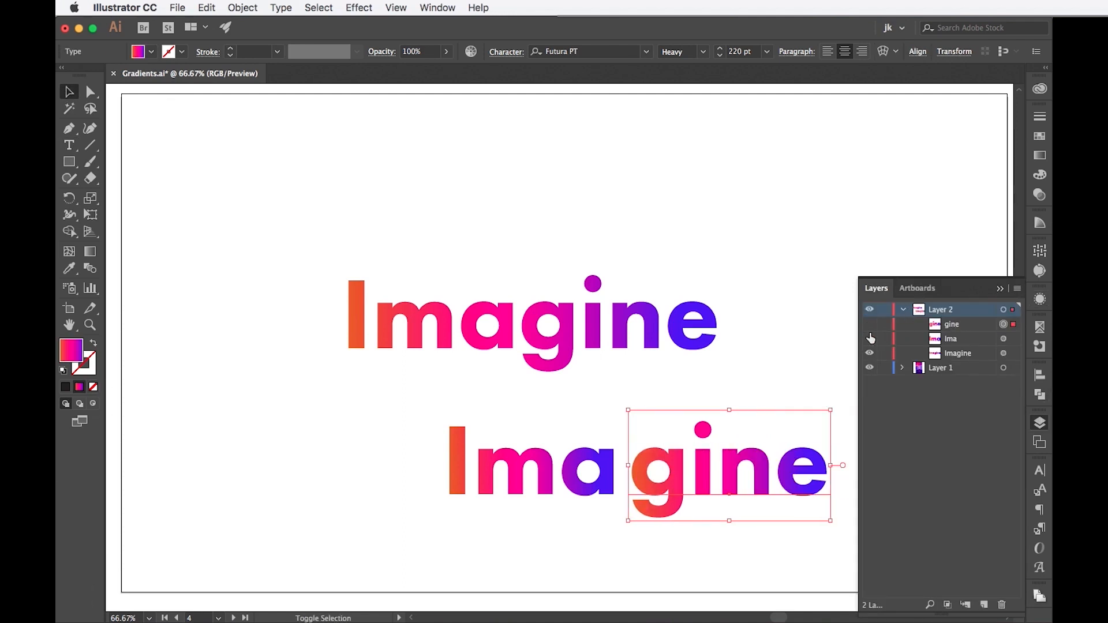
pyautogui.moveTo(871, 335); pyautogui.dragTo(869, 341)
# Duplicate the "Imagine" text vertically, convert the upper one to outlines and check its Appearance attributes.
pyautogui.moveTo(678, 314)
pyautogui.mouseDown()
pyautogui.moveTo(677, 430)
pyautogui.moveTo(677, 330)
pyautogui.mouseUp()
pyautogui.press('shift+super+o')
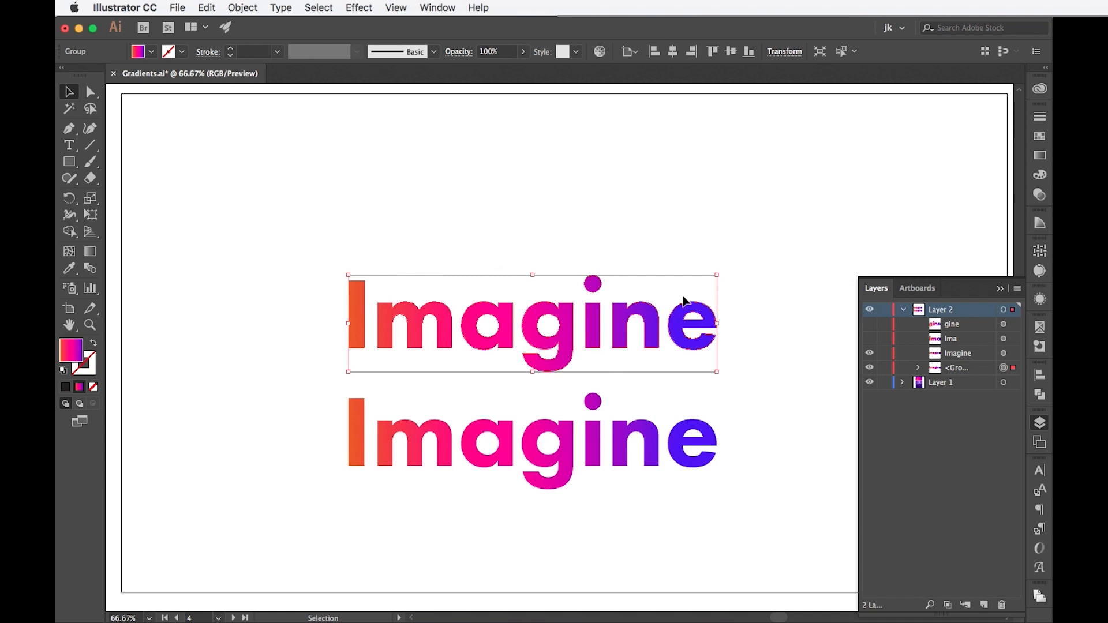
pyautogui.click(1039, 302)
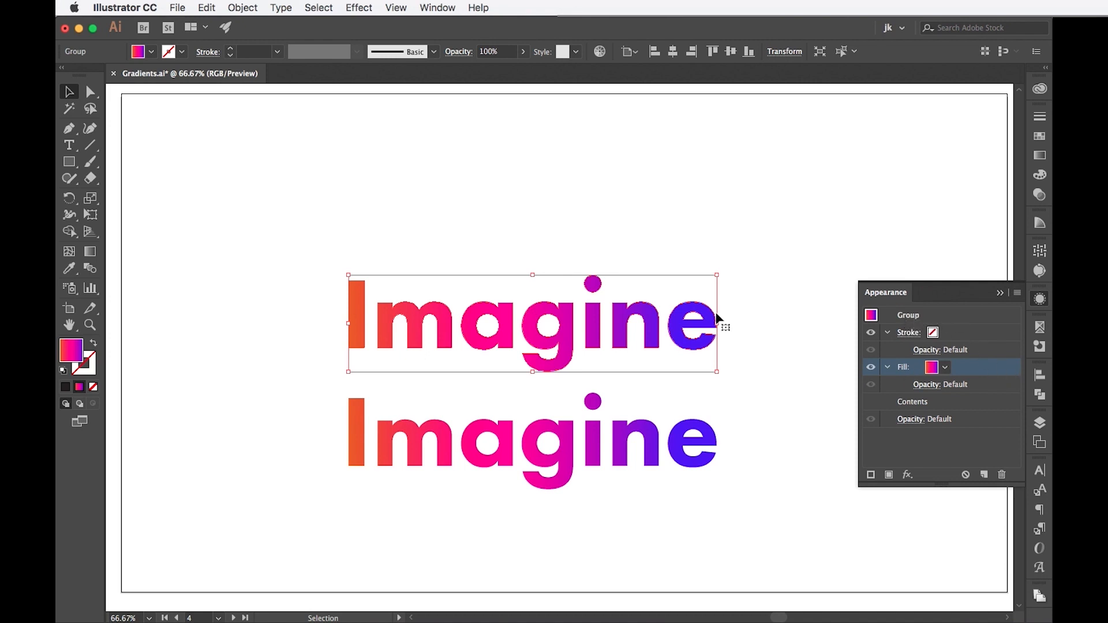
# Ungroup the outlined letters, fill them with the orange, pink and blue gradient, regroup them and reapply the gradient fill.
pyautogui.press('shift+super+g')
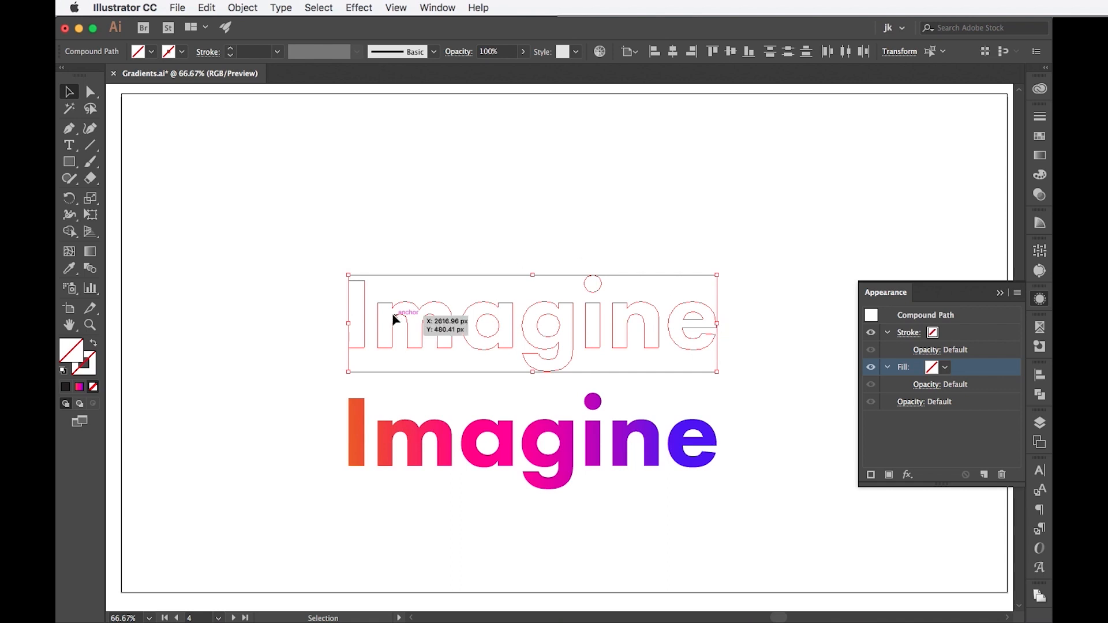
pyautogui.click(79, 388)
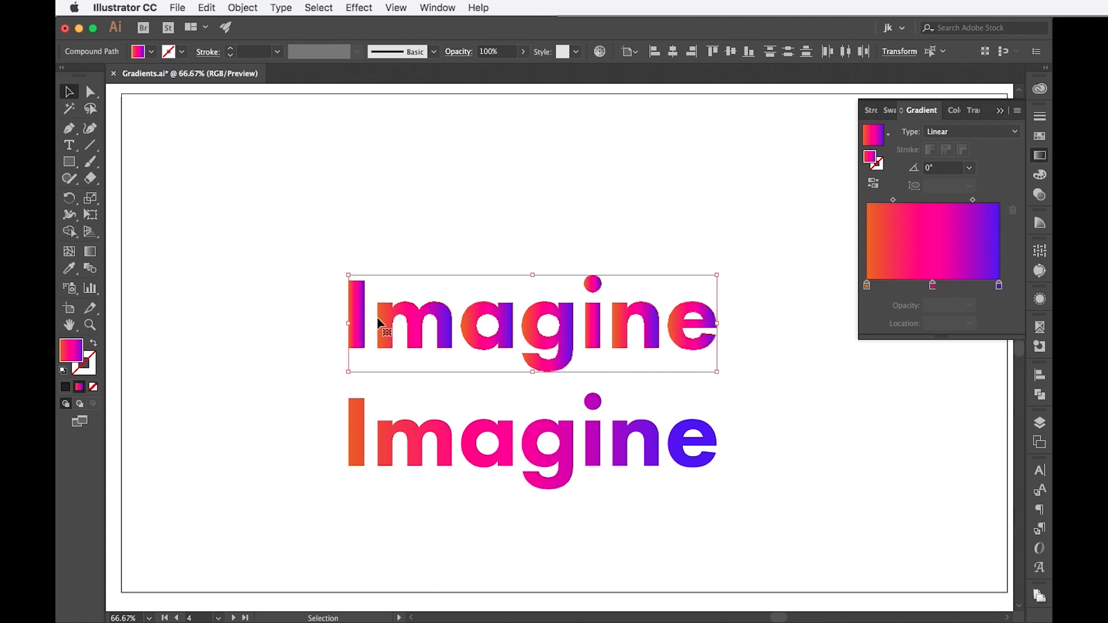
pyautogui.press('super+g')
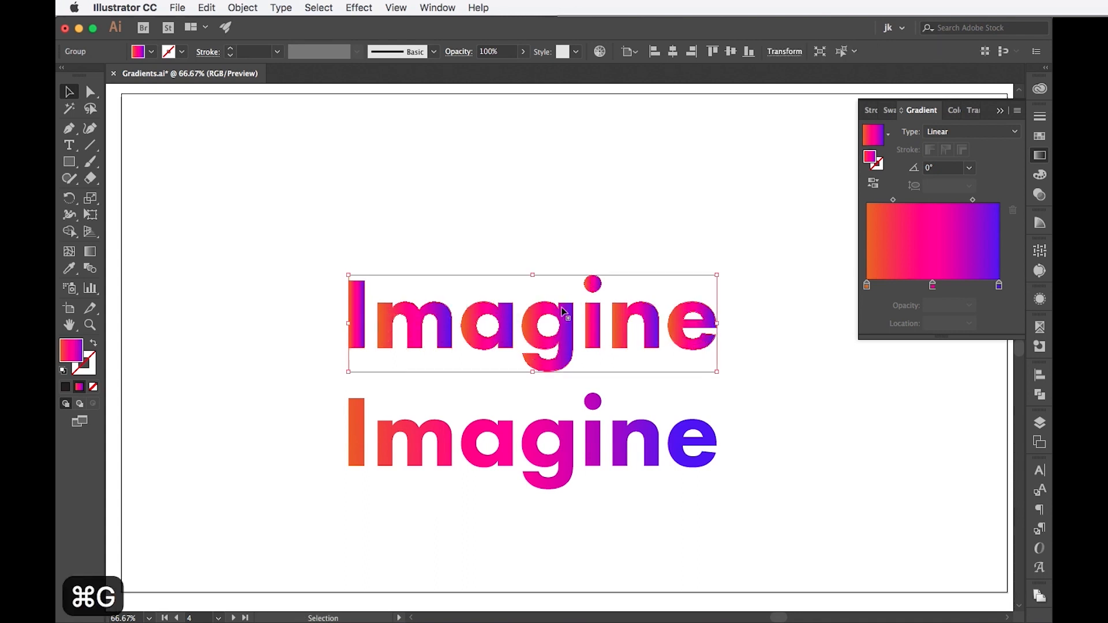
pyautogui.click(93, 388)
pyautogui.click(81, 387)
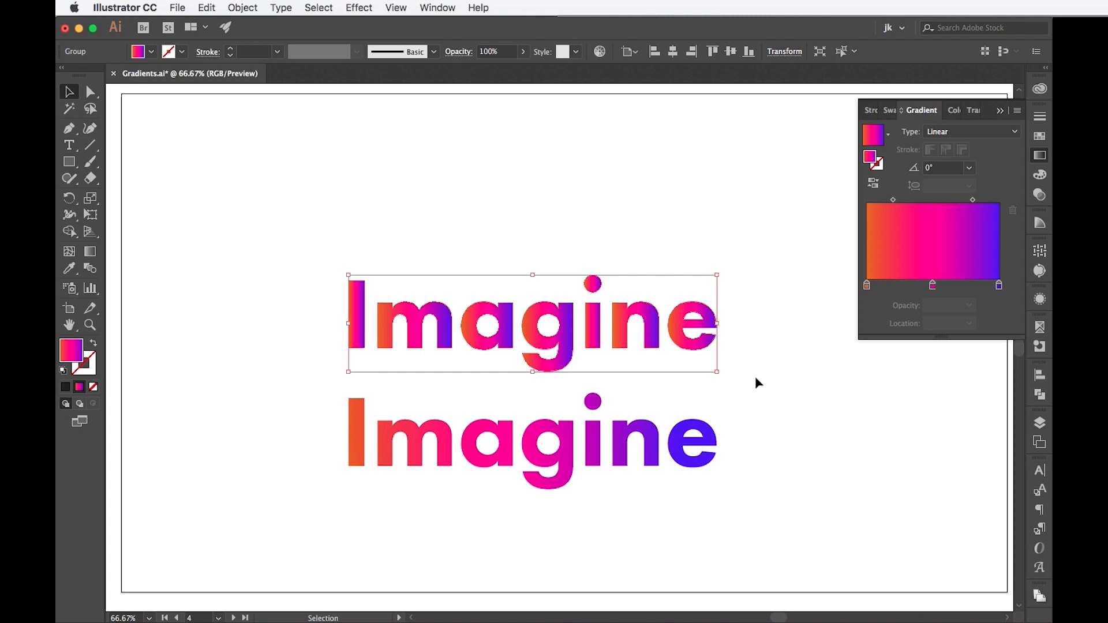
# Compare the gradient on the live "Imagine" text with the gradient on the outlined letter group.
pyautogui.scroll(-2, 755, 378)
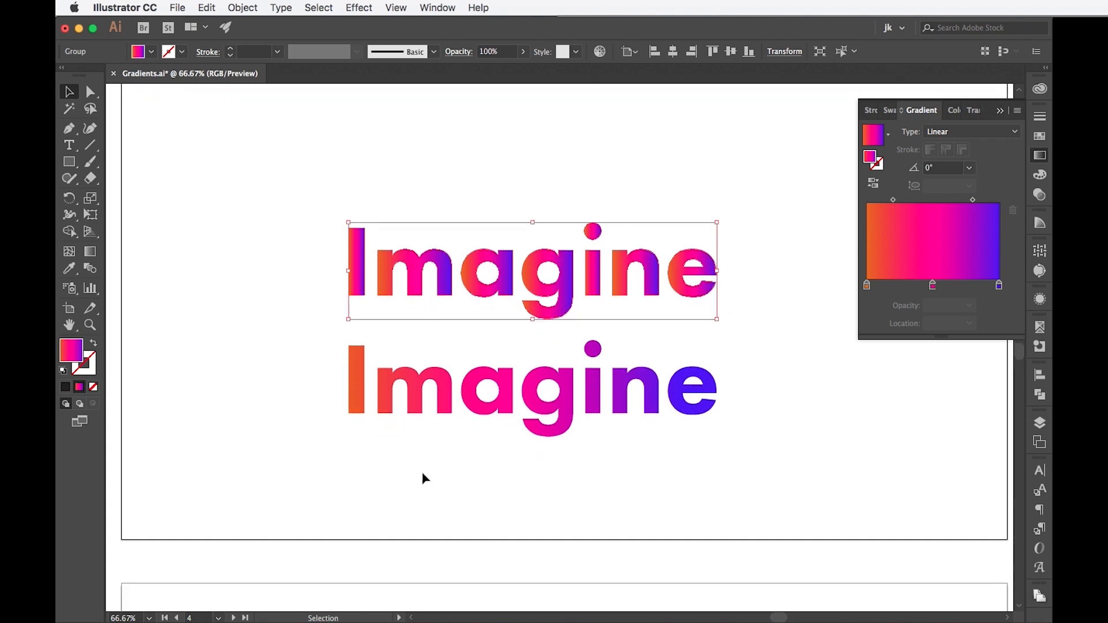
pyautogui.click(406, 397)
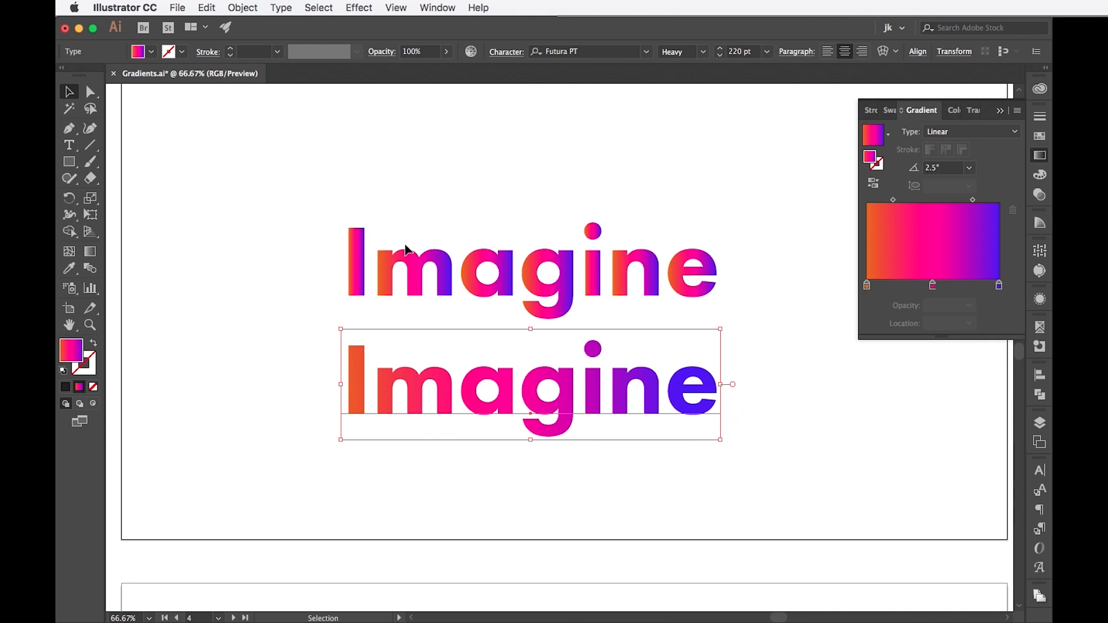
pyautogui.click(572, 304)
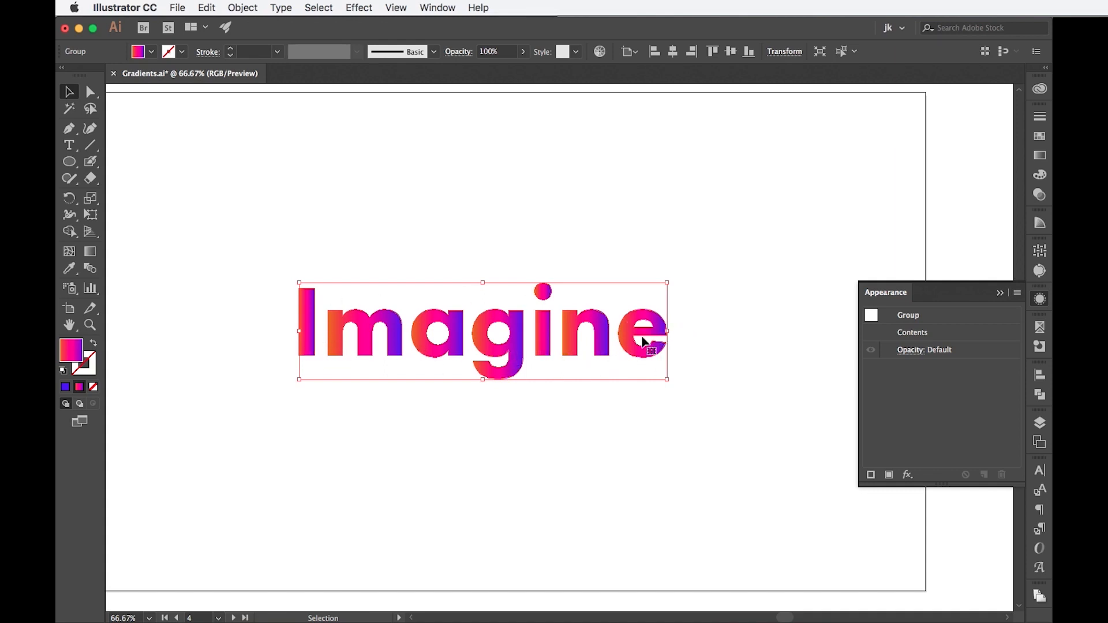
# Clear the outlined letters' own fill and add a group-level fill with the orange, pink and blue linear gradient.
pyautogui.click(93, 388)
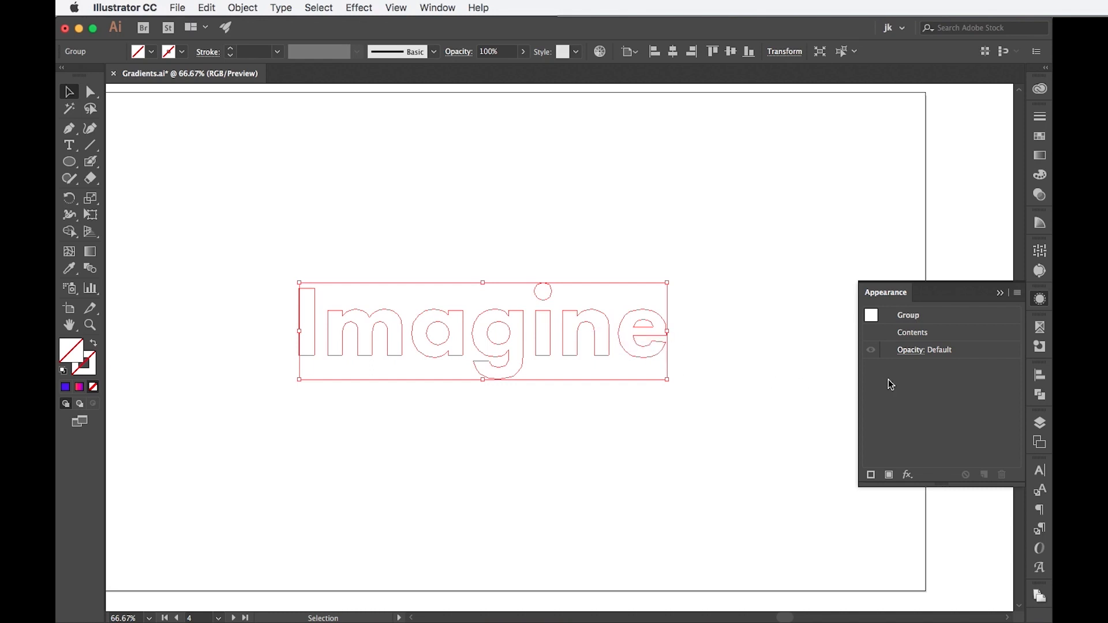
pyautogui.click(892, 475)
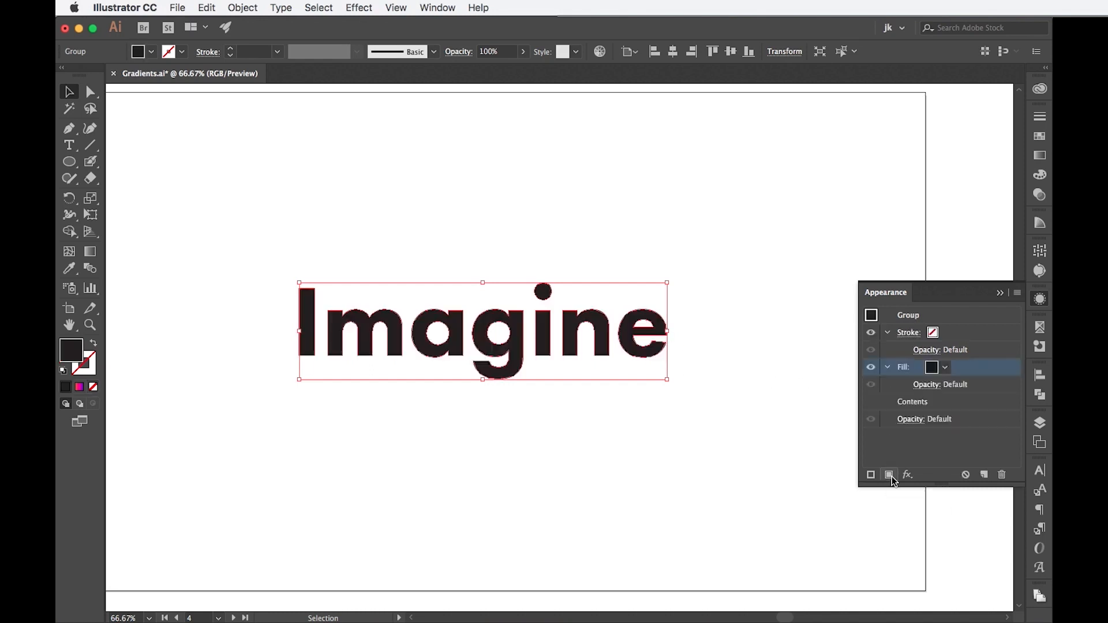
pyautogui.click(79, 387)
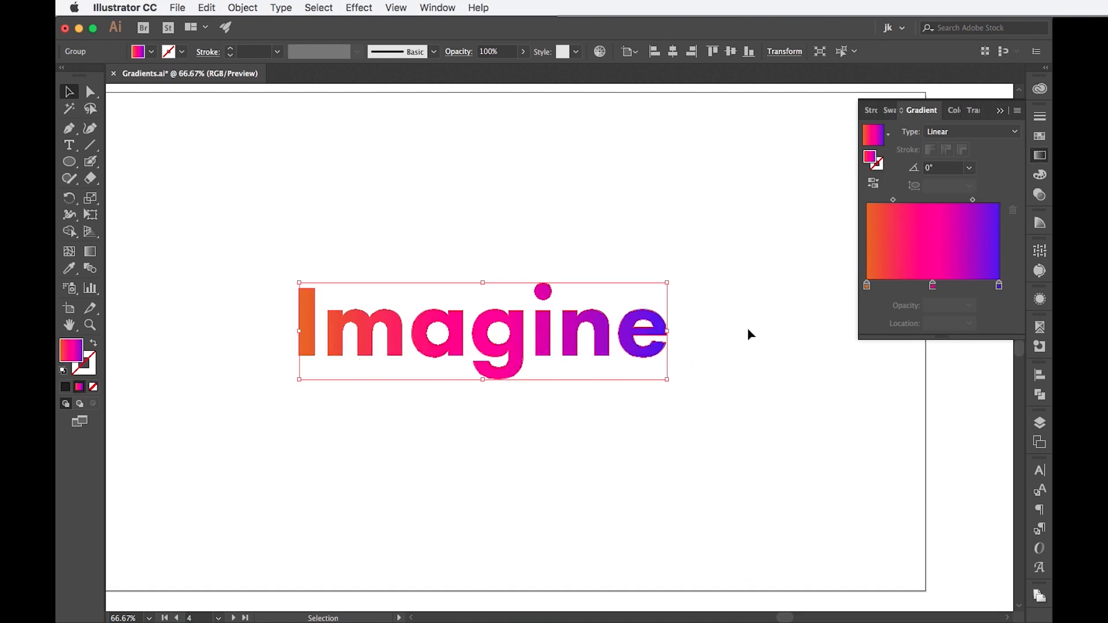
# Redraw the group's gradient as a diagonal sloping down from above and before the "I" to below and beyond the "e".
pyautogui.click(90, 251)
pyautogui.moveTo(183, 392); pyautogui.dragTo(787, 218)
pyautogui.moveTo(225, 242); pyautogui.dragTo(732, 413)
pyautogui.click(1040, 299)
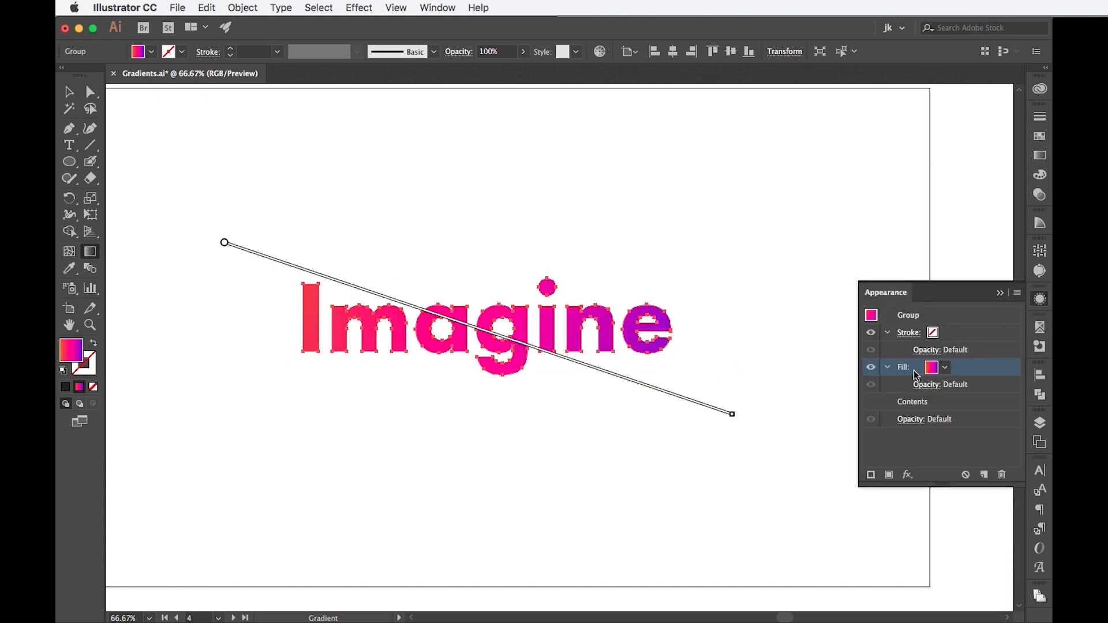
pyautogui.click(69, 91)
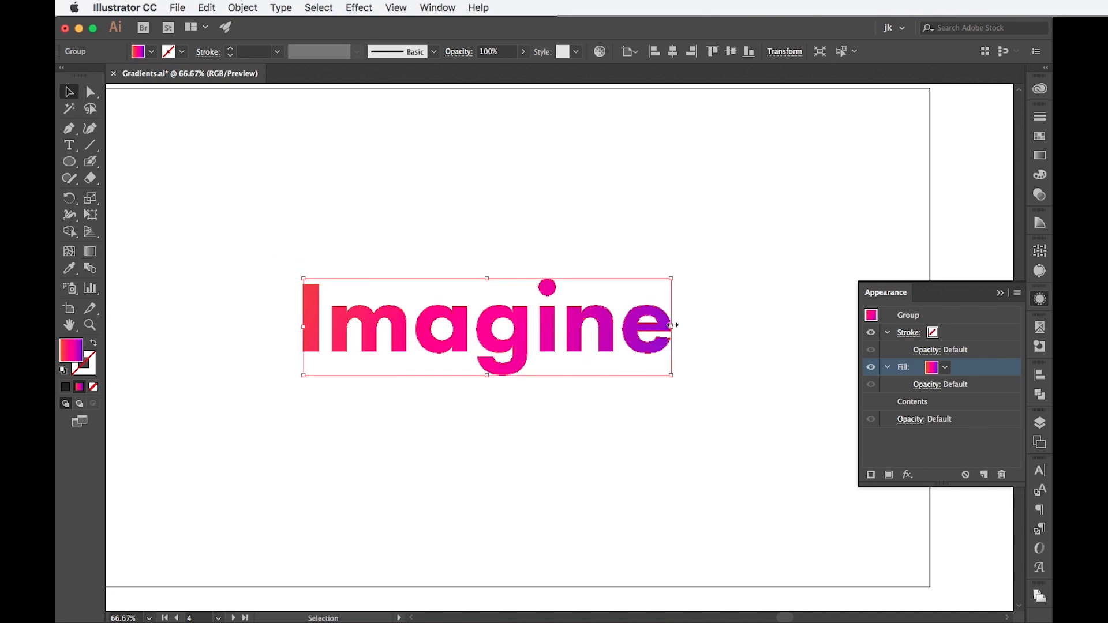
# Isolate the outlined "Imagine" group and scatter its individual letters up, down and outward.
pyautogui.doubleClick(365, 326)
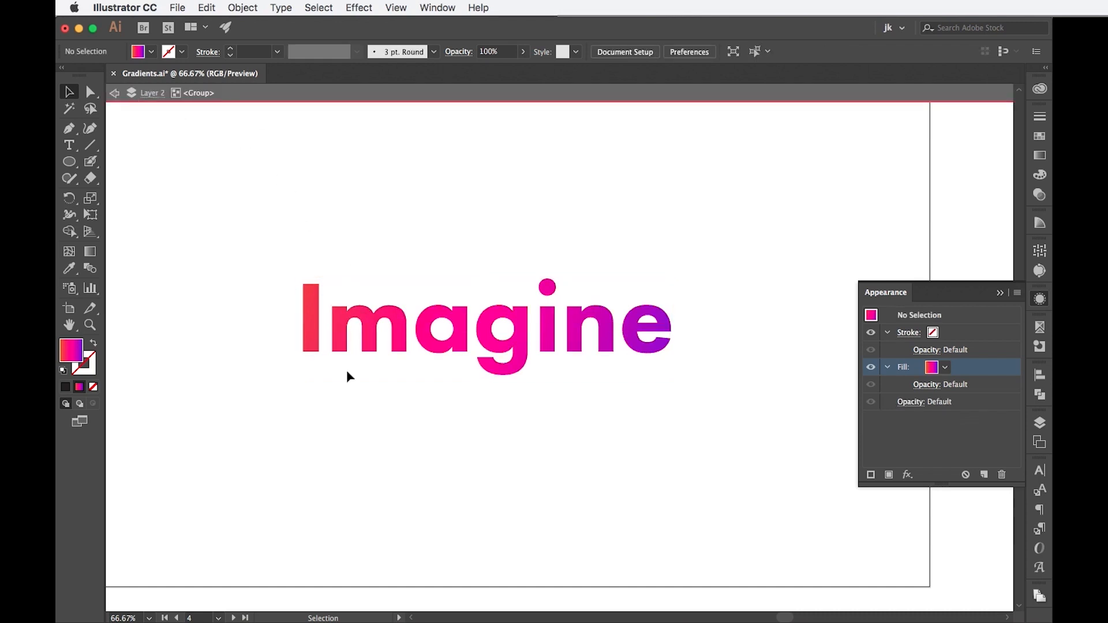
pyautogui.click(600, 321)
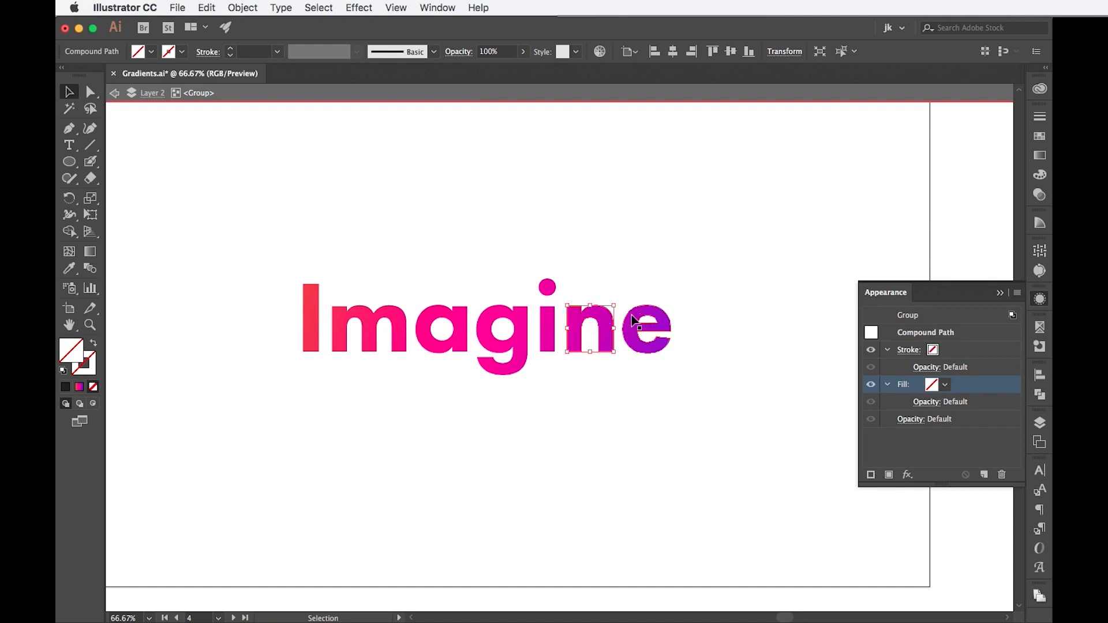
pyautogui.moveTo(312, 302); pyautogui.dragTo(278, 263)
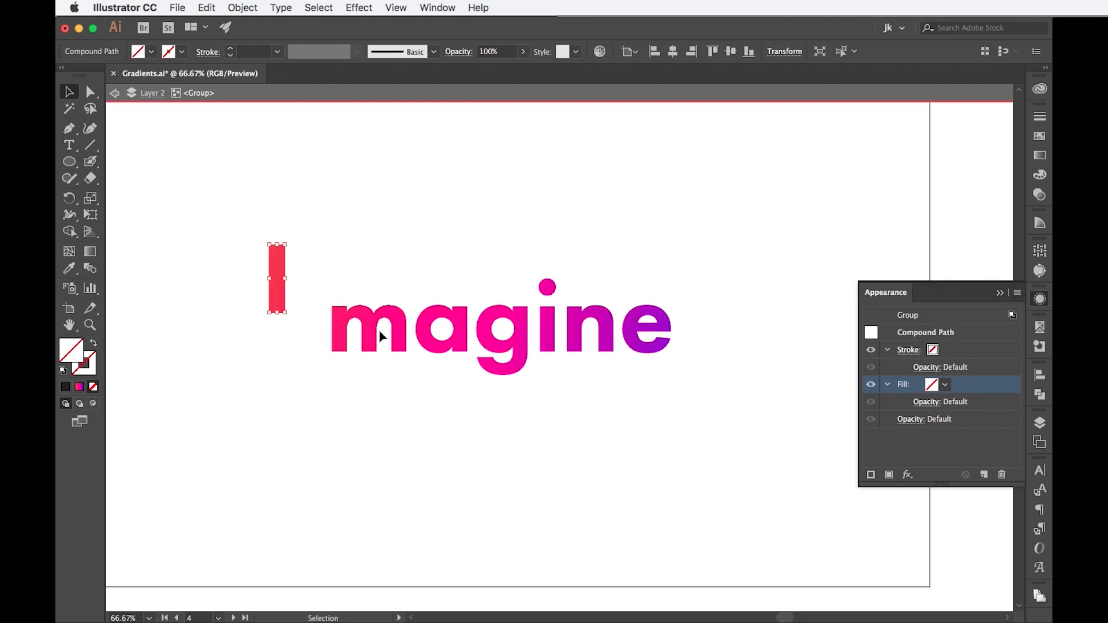
pyautogui.moveTo(381, 327); pyautogui.dragTo(364, 351)
pyautogui.moveTo(654, 323); pyautogui.dragTo(744, 255)
pyautogui.moveTo(609, 339); pyautogui.dragTo(644, 368)
pyautogui.moveTo(548, 326); pyautogui.dragTo(569, 304)
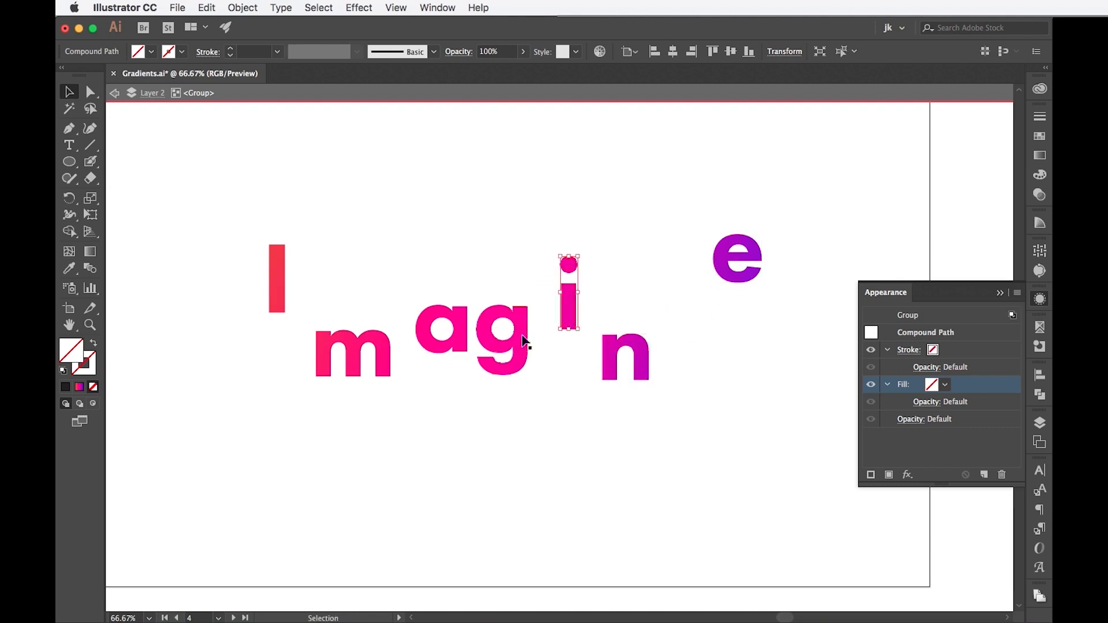
pyautogui.moveTo(517, 345); pyautogui.dragTo(535, 357)
pyautogui.moveTo(440, 322); pyautogui.dragTo(426, 285)
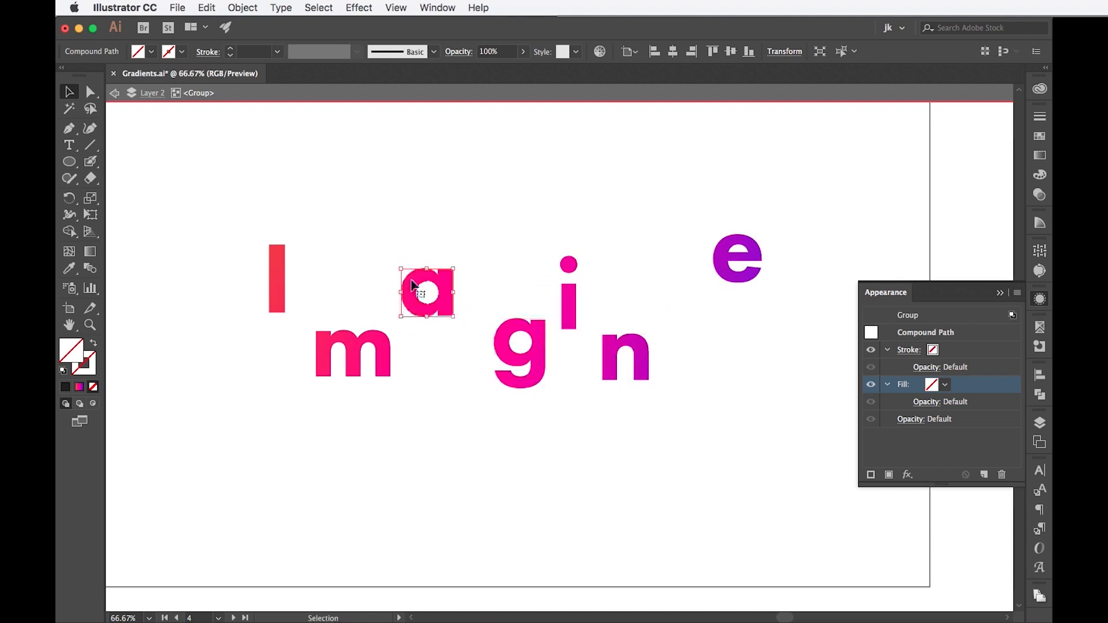
# Move the outer letters "I" and "e" outward and back in, nudge "g" and "m" up, and exit isolation mode.
pyautogui.moveTo(283, 284); pyautogui.dragTo(220, 241)
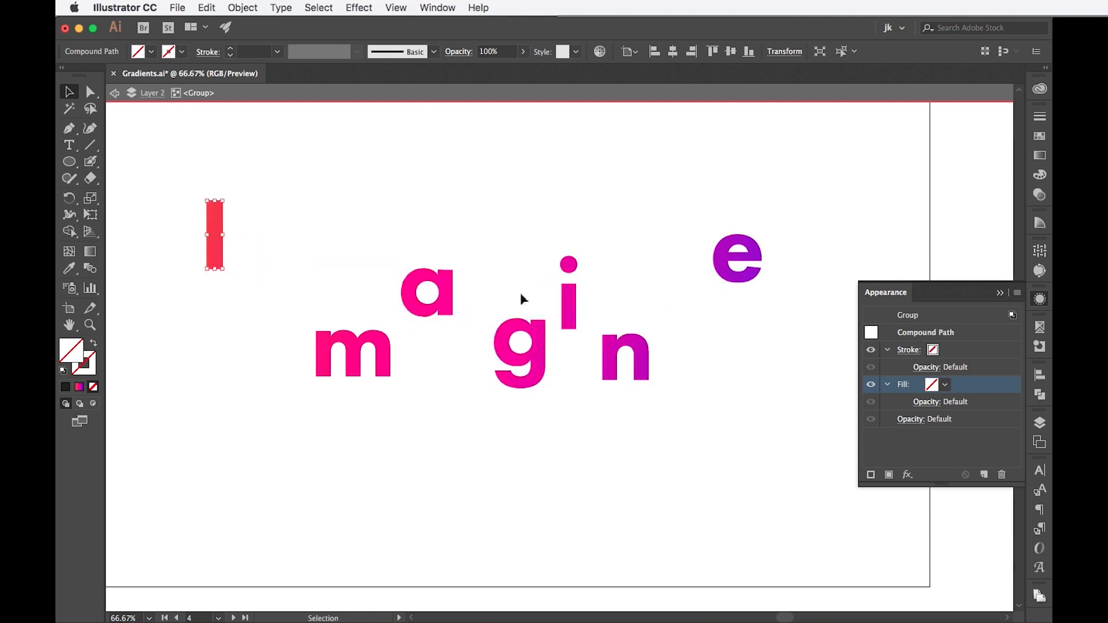
pyautogui.moveTo(721, 284); pyautogui.dragTo(746, 250)
pyautogui.moveTo(220, 235); pyautogui.dragTo(267, 294)
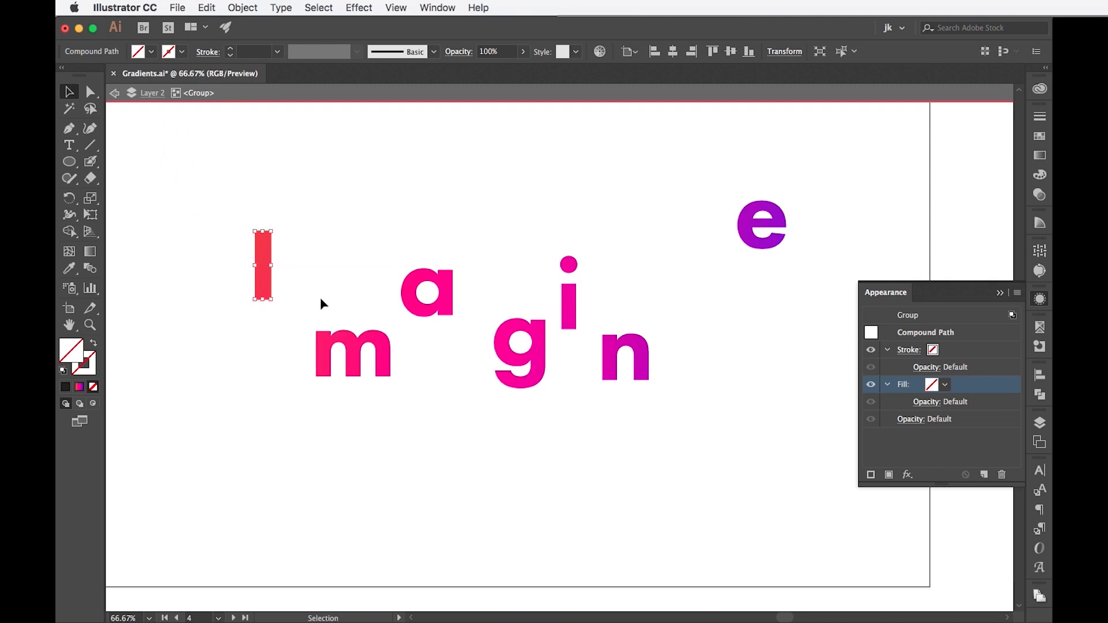
pyautogui.moveTo(756, 243); pyautogui.dragTo(645, 349)
pyautogui.moveTo(540, 368); pyautogui.dragTo(537, 357)
pyautogui.moveTo(390, 348); pyautogui.dragTo(385, 317)
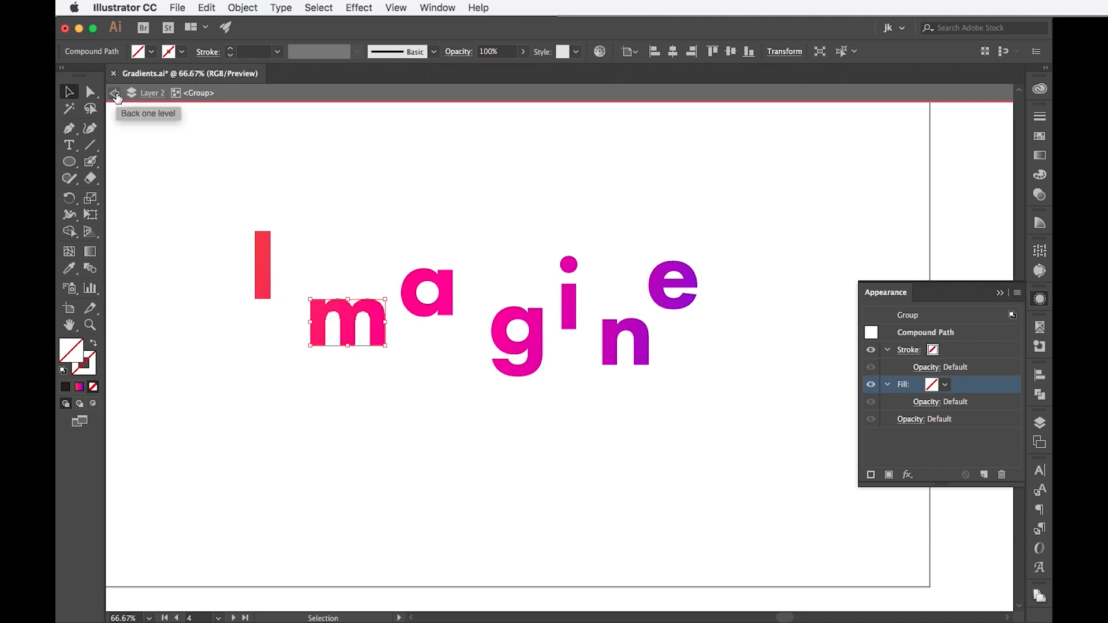
pyautogui.doubleClick(198, 211)
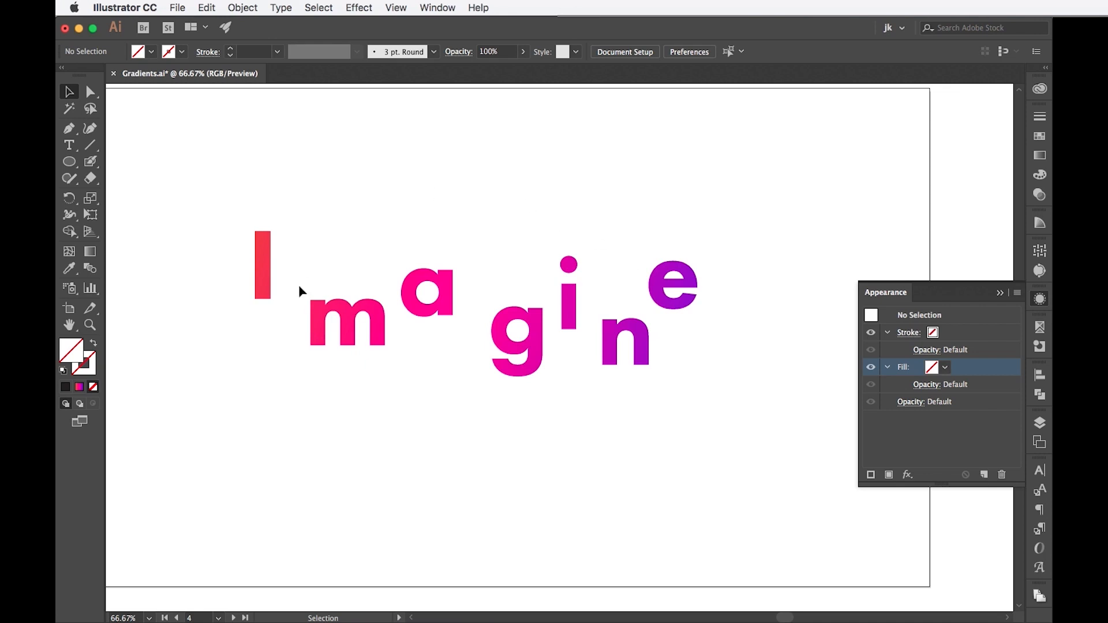
pyautogui.click(335, 318)
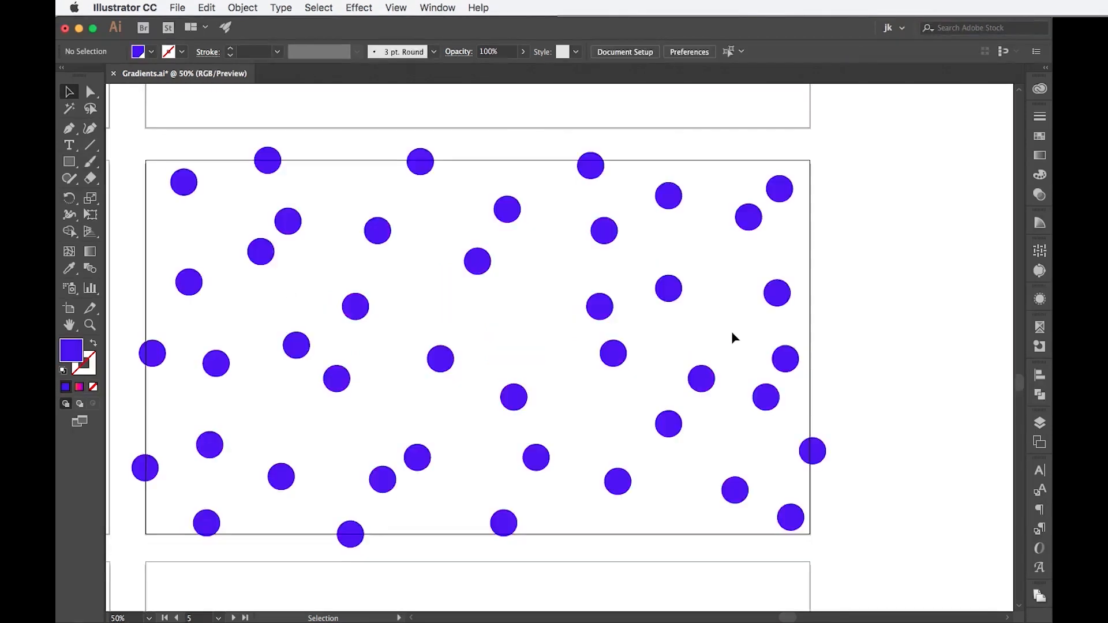
# Select all the blue circles on the dotted artboard and fill them with the orange, pink and blue linear gradient.
pyautogui.click(362, 313)
pyautogui.click(446, 363)
pyautogui.click(513, 397)
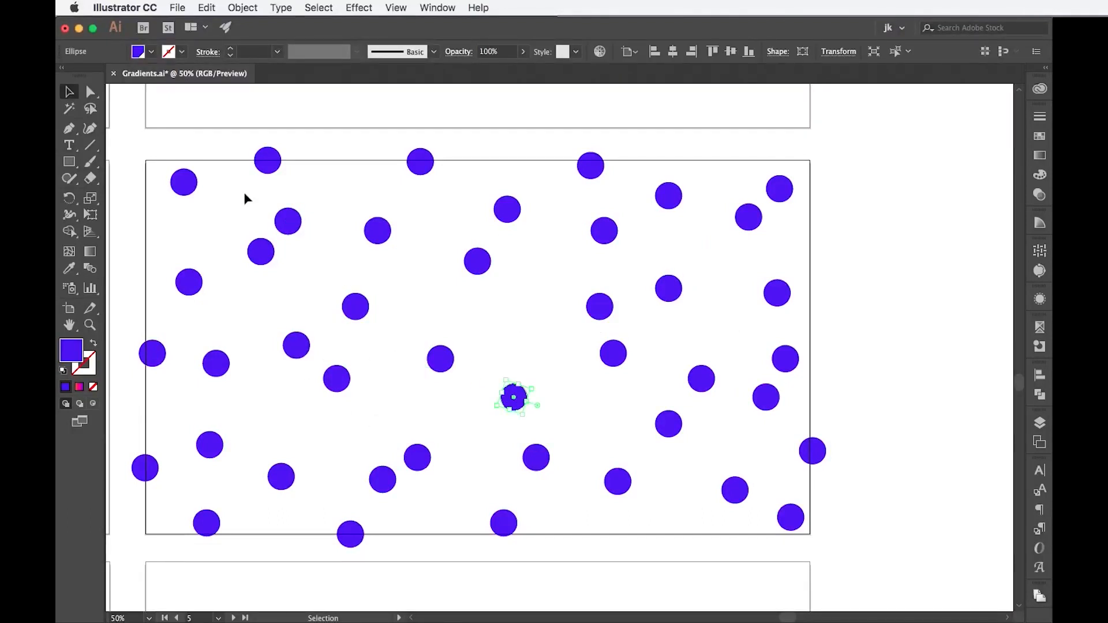
pyautogui.moveTo(129, 132); pyautogui.dragTo(850, 559)
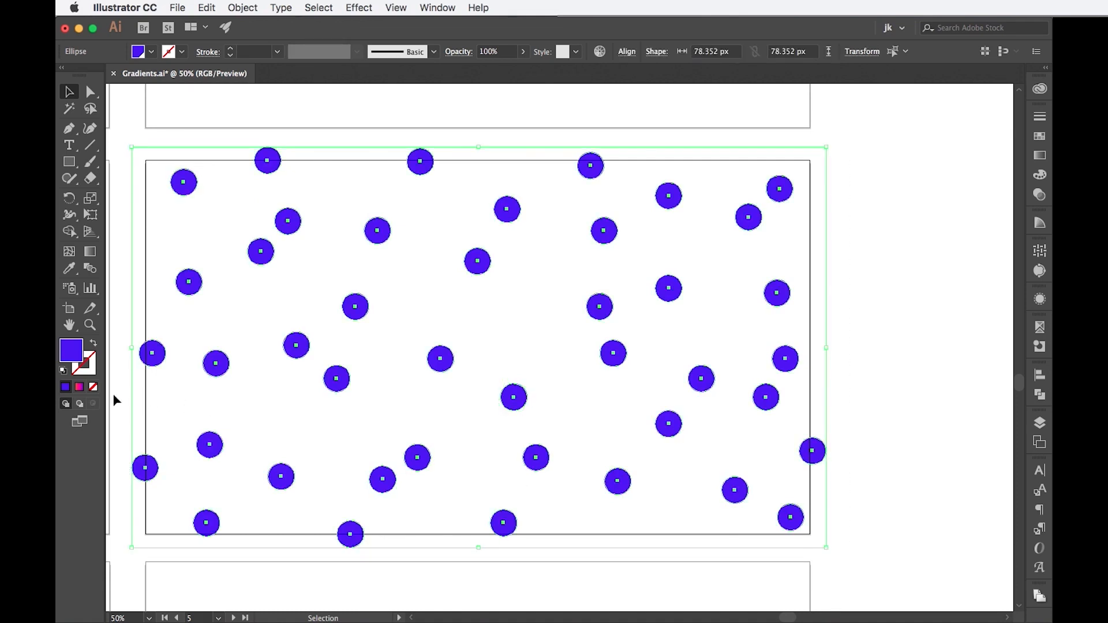
pyautogui.click(80, 388)
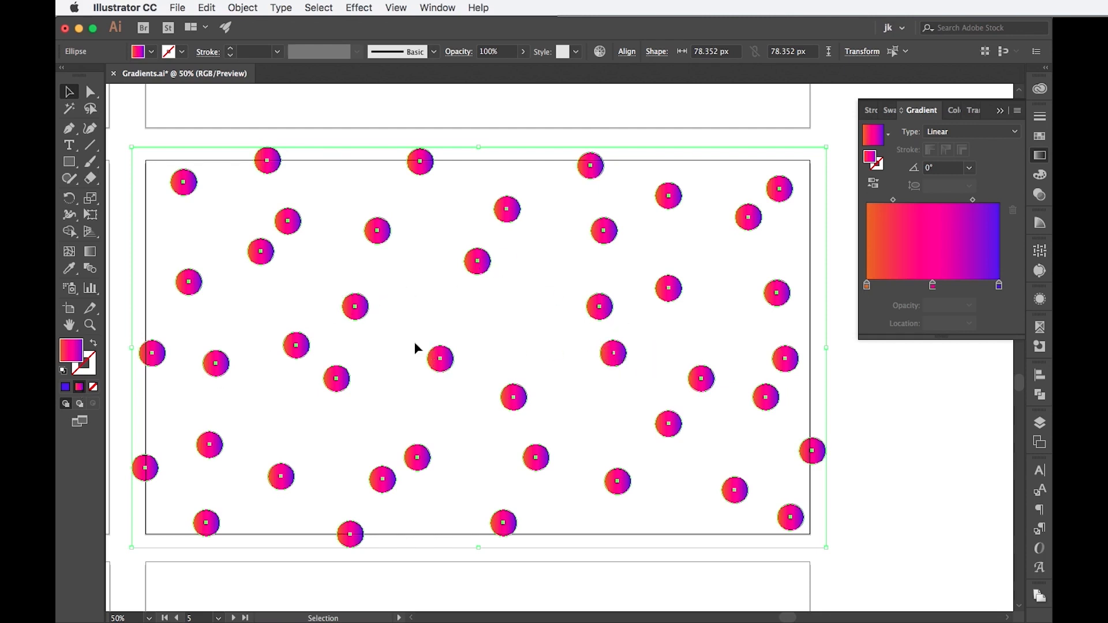
# Run a single gradient across all the selected circles at about -13°, shift it slightly down, and deselect the circles.
pyautogui.press('g')
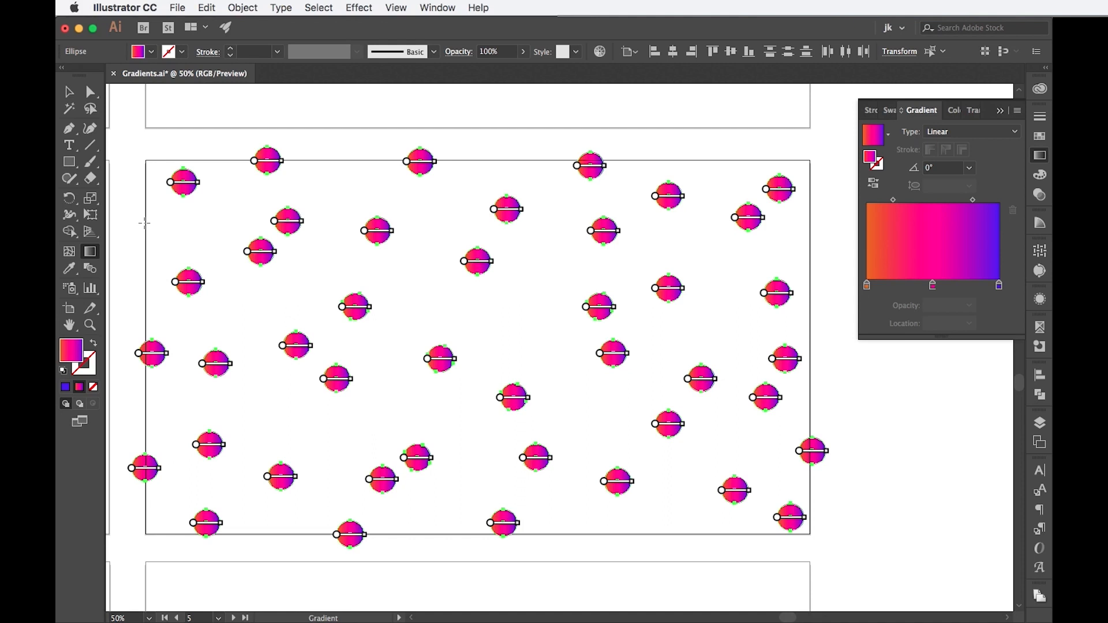
pyautogui.moveTo(145, 223)
pyautogui.mouseDown()
pyautogui.moveTo(635, 329)
pyautogui.moveTo(774, 289)
pyautogui.moveTo(835, 383)
pyautogui.mouseUp()
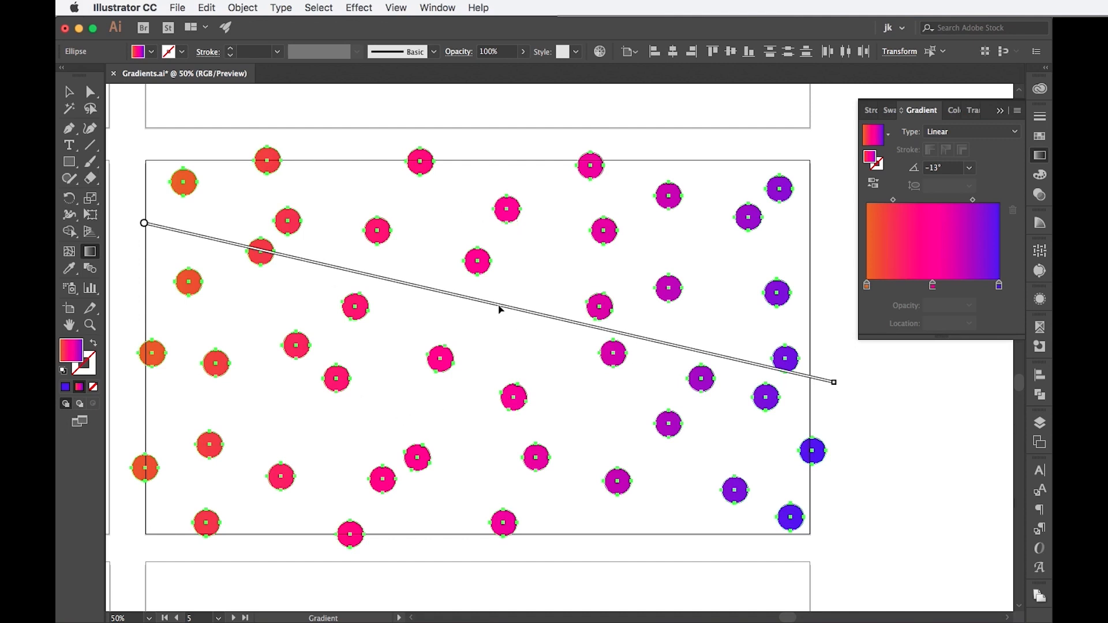
pyautogui.moveTo(499, 310); pyautogui.dragTo(486, 340)
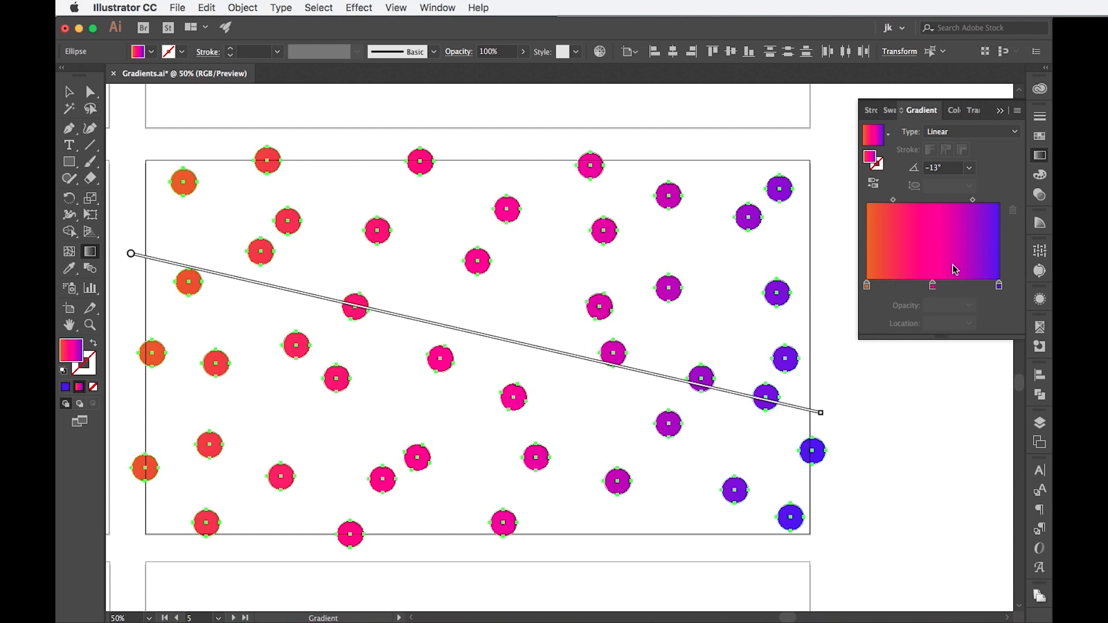
pyautogui.press('v')
pyautogui.click(143, 137)
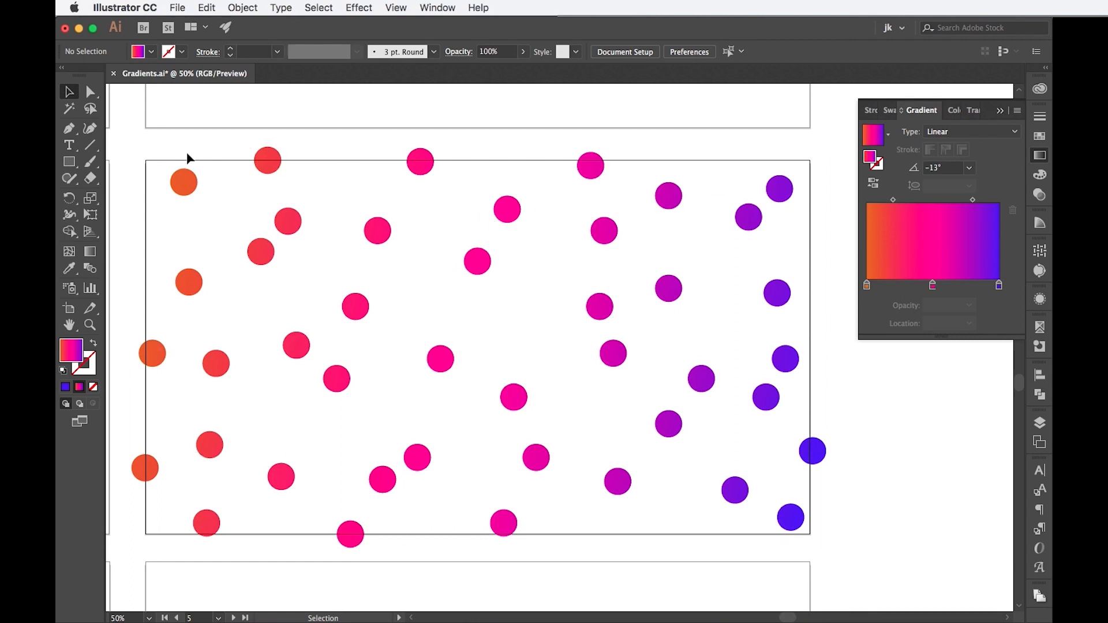
# Select all the circles and run their gradient diagonally from the artboard's upper right to its lower left.
pyautogui.moveTo(122, 134); pyautogui.dragTo(860, 563)
pyautogui.click(91, 251)
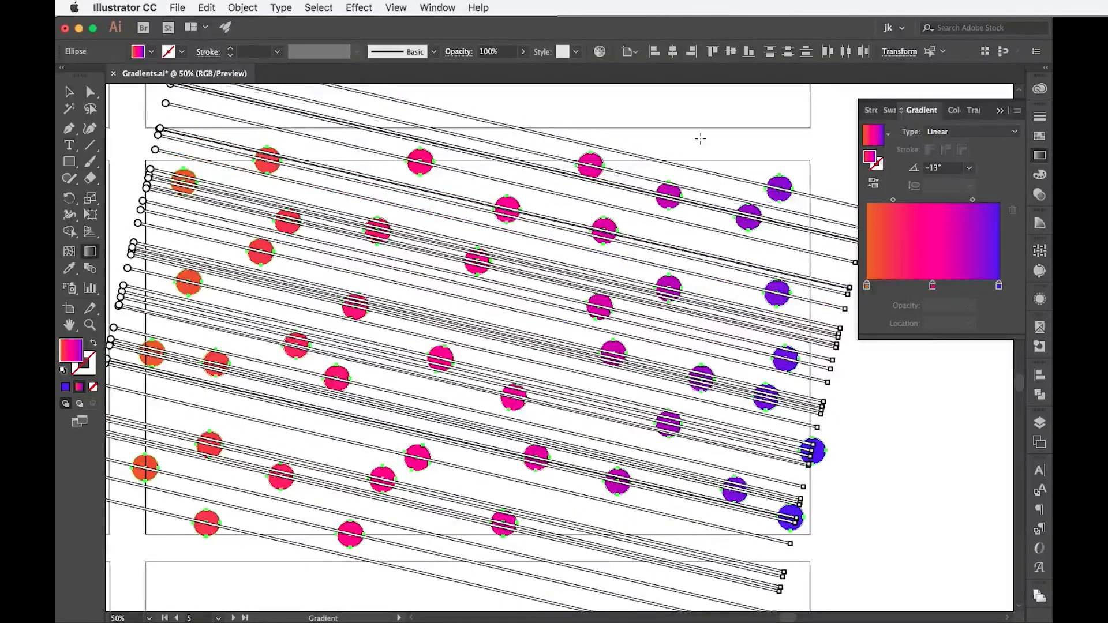
pyautogui.moveTo(697, 144)
pyautogui.mouseDown()
pyautogui.moveTo(594, 329)
pyautogui.moveTo(277, 569)
pyautogui.mouseUp()
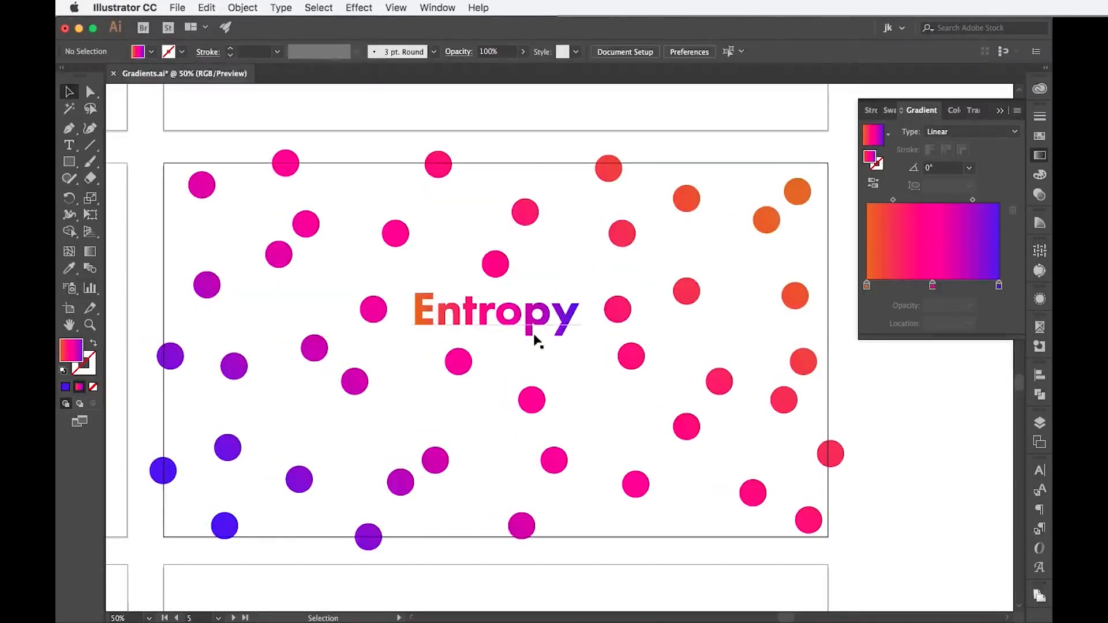
# Show the appearance attributes of the "Entropy" text, and reset only the circles' fills from a solid color back to individual linear gradients.
pyautogui.click(559, 320)
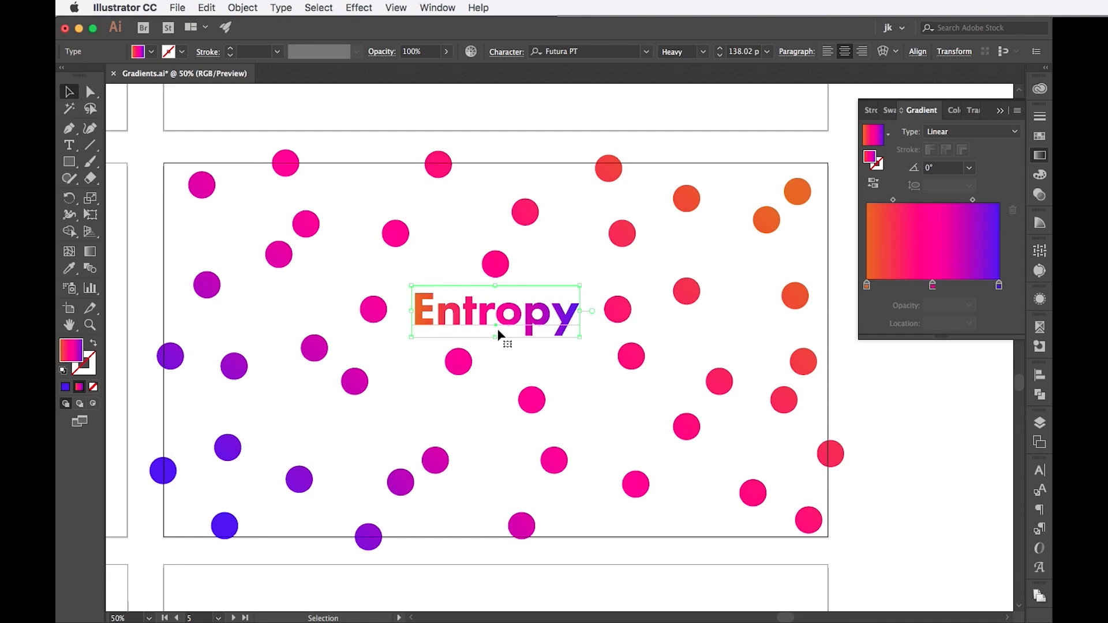
pyautogui.click(1040, 297)
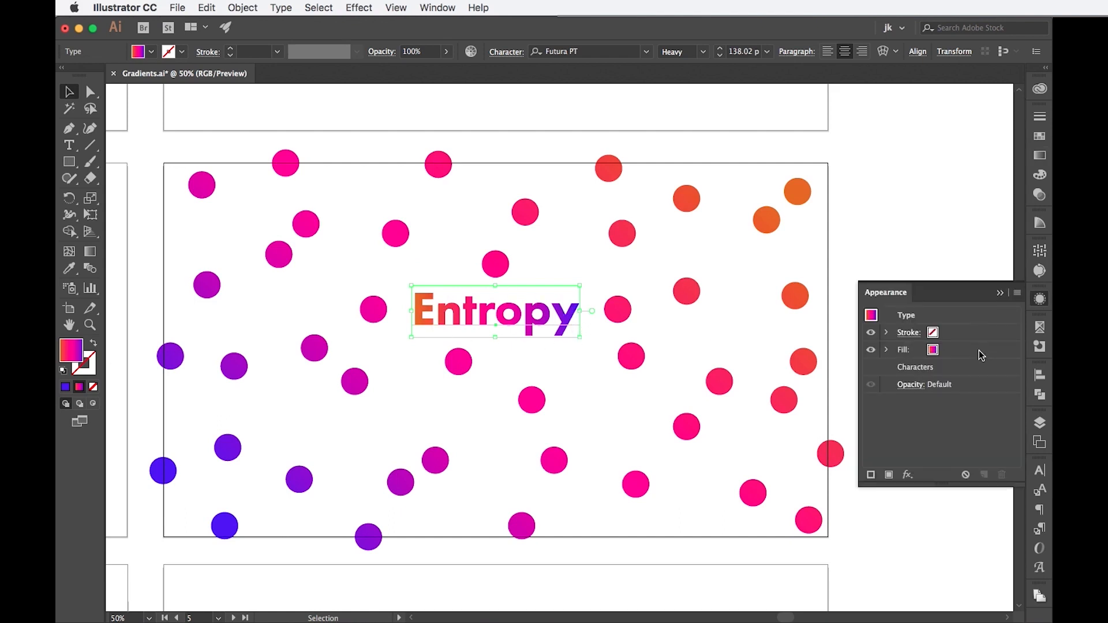
pyautogui.moveTo(149, 142); pyautogui.dragTo(859, 564)
pyautogui.keyDown('shift'); pyautogui.click(481, 310); pyautogui.keyUp('shift')
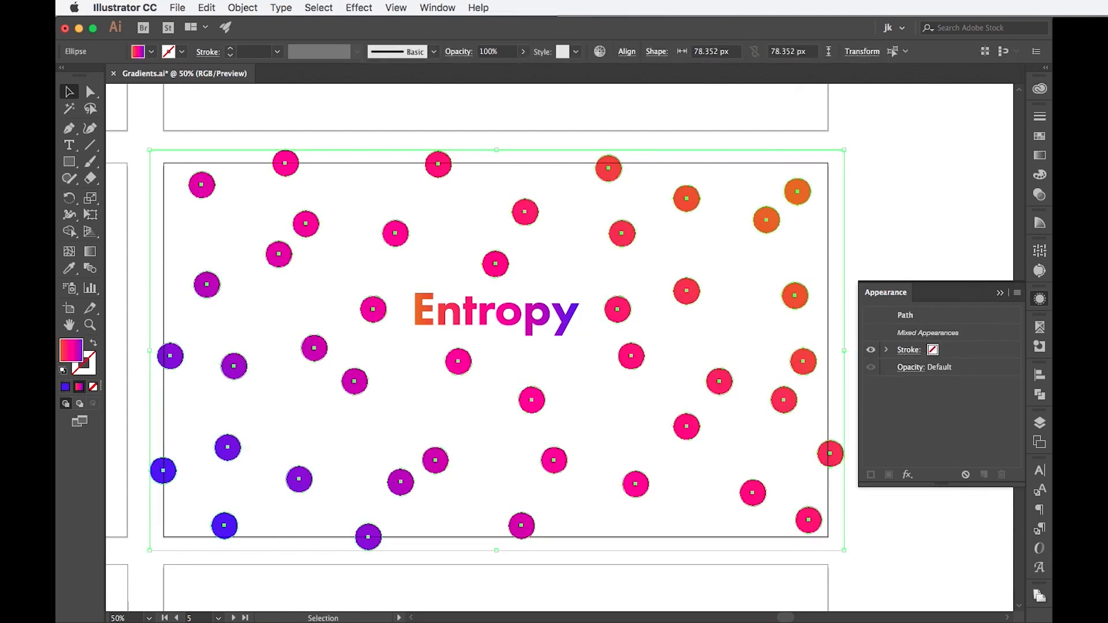
pyautogui.click(65, 388)
pyautogui.click(79, 387)
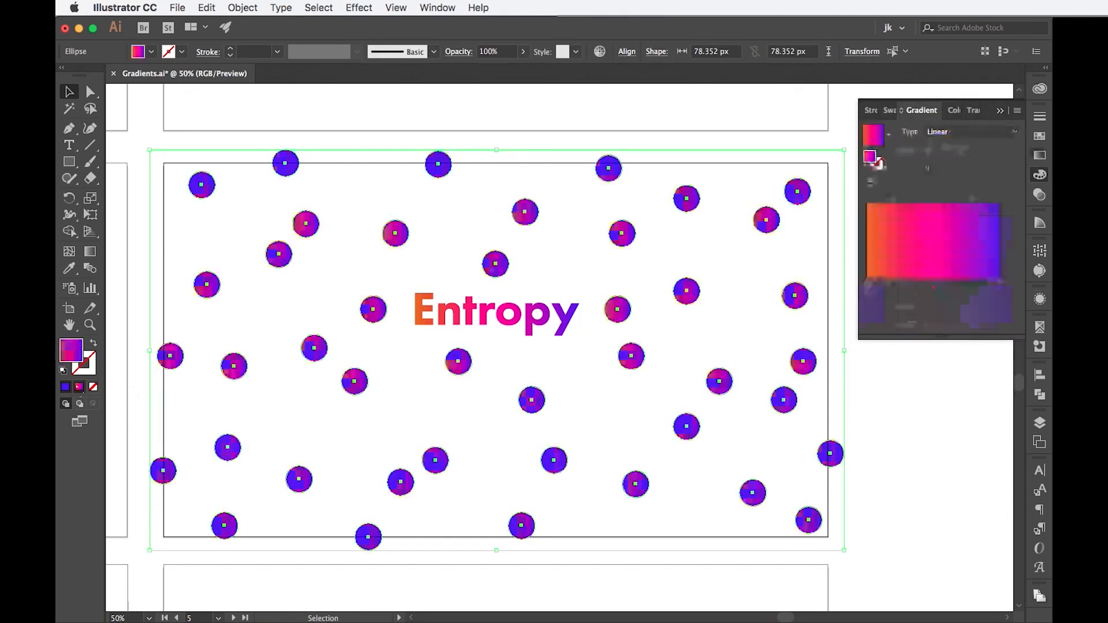
# Add the "Entropy" text to the selected circles and run one gradient diagonally across everything from upper left to lower right.
pyautogui.keyDown('shift'); pyautogui.click(456, 321); pyautogui.keyUp('shift')
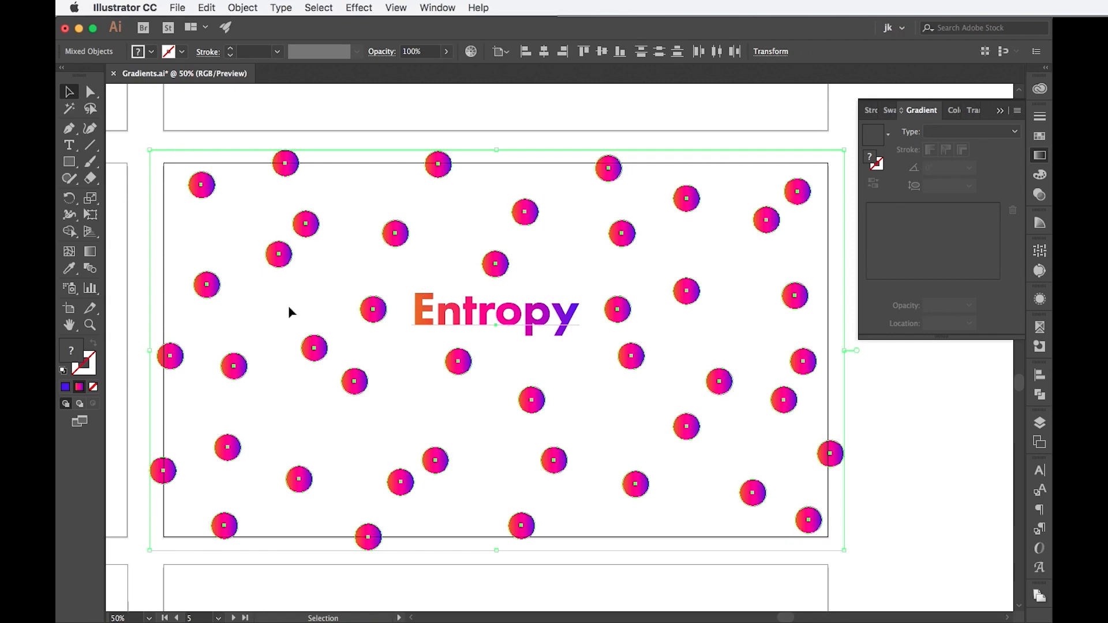
pyautogui.press('g')
pyautogui.moveTo(333, 126); pyautogui.dragTo(857, 580)
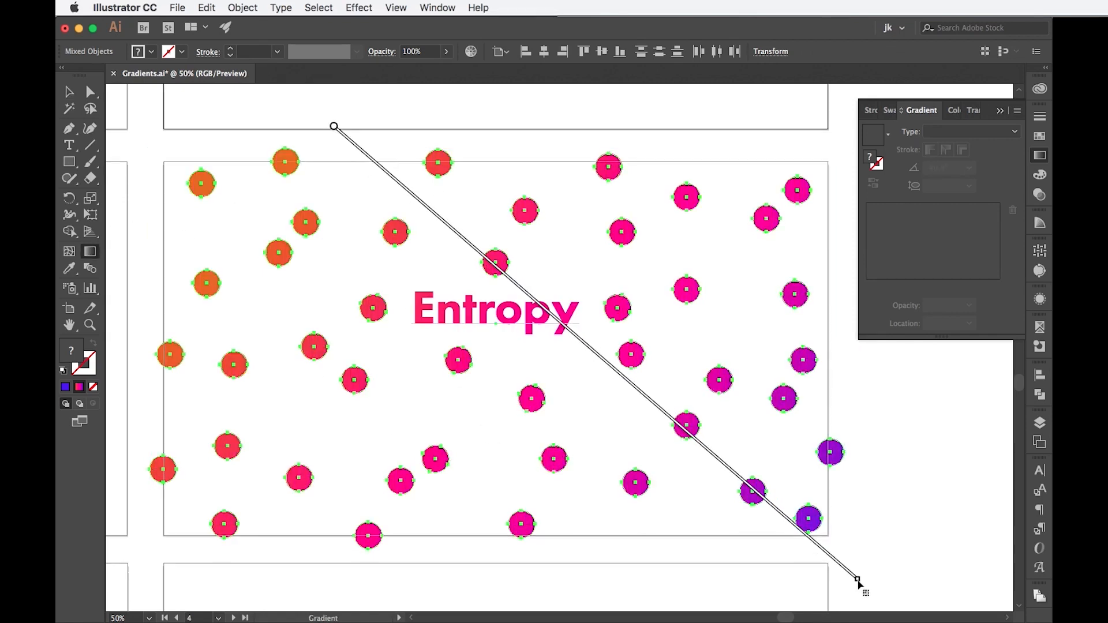
pyautogui.press('v')
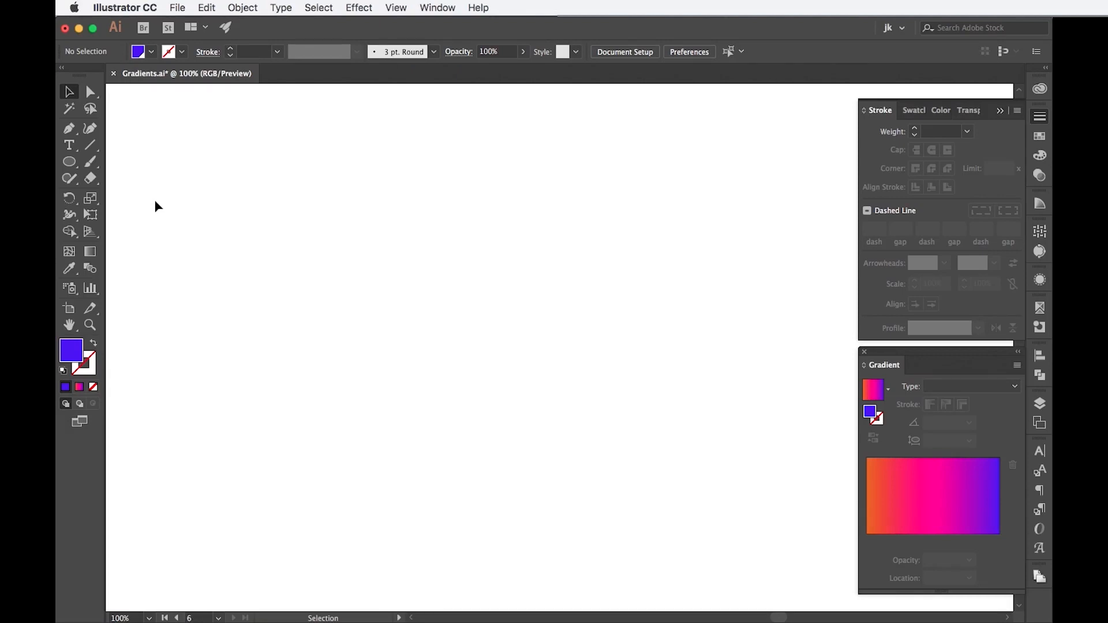
# Draw a blue circle about 342 px wide on the empty artboard and place a copy to its right.
pyautogui.press('l')
pyautogui.moveTo(262, 208); pyautogui.dragTo(499, 446)
pyautogui.click(68, 91)
pyautogui.moveTo(334, 289); pyautogui.dragTo(625, 288)
# Delete the copied circle's top anchor point to make an open half circle.
pyautogui.click(91, 92)
pyautogui.moveTo(683, 221); pyautogui.dragTo(683, 222)
pyautogui.press('BackSpace')
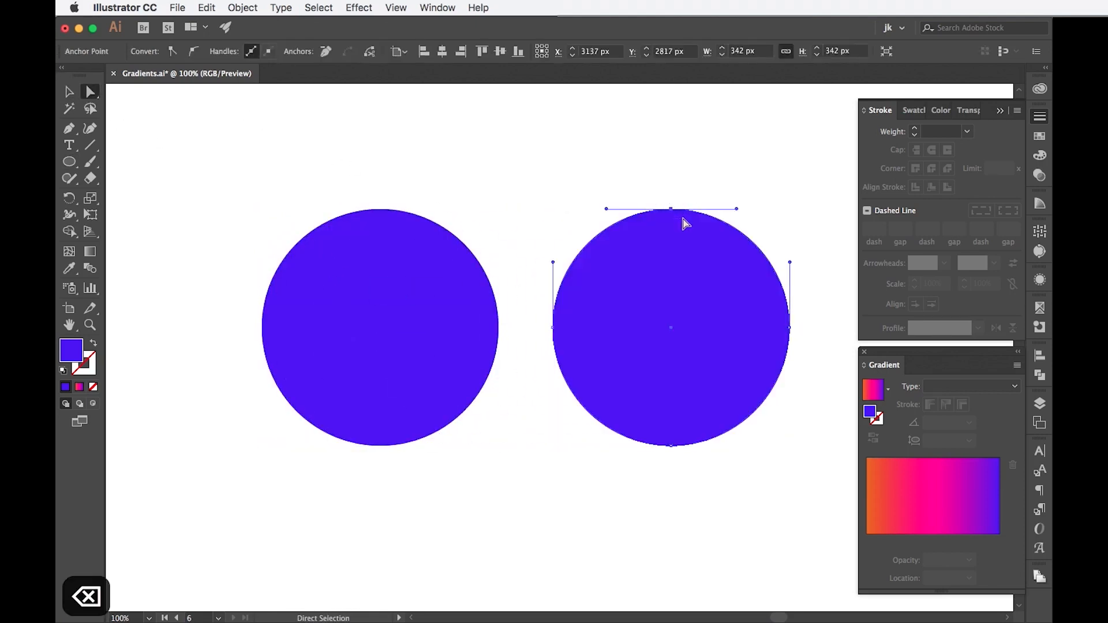
# Select both shapes, remove their fill and apply the orange, pink and blue linear gradient to their strokes.
pyautogui.press('v')
pyautogui.moveTo(254, 168); pyautogui.dragTo(773, 484)
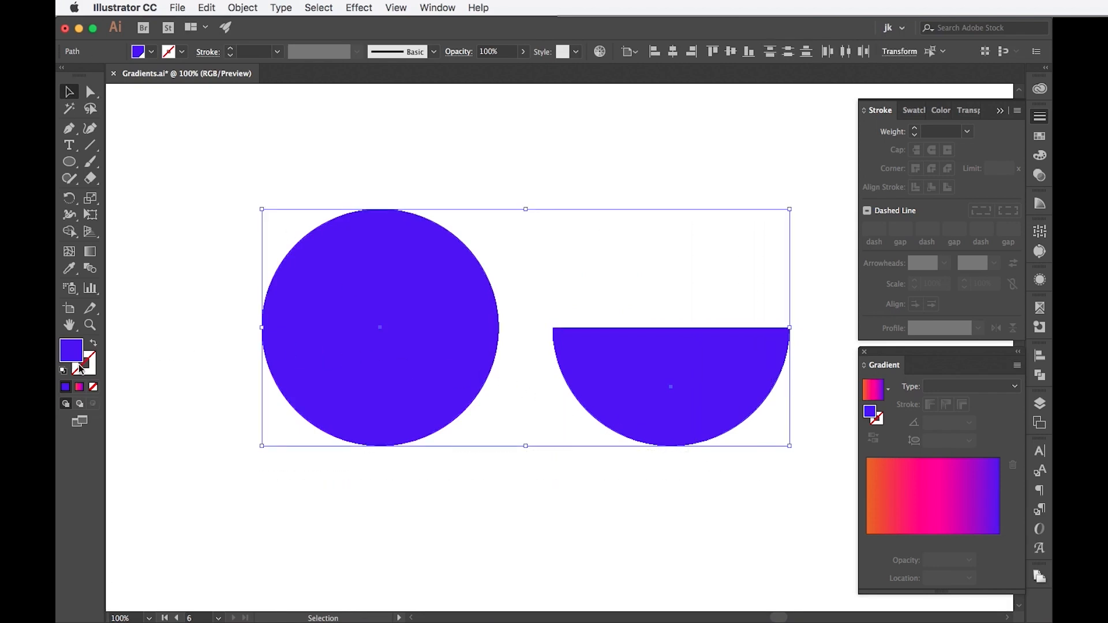
pyautogui.click(93, 386)
pyautogui.click(84, 388)
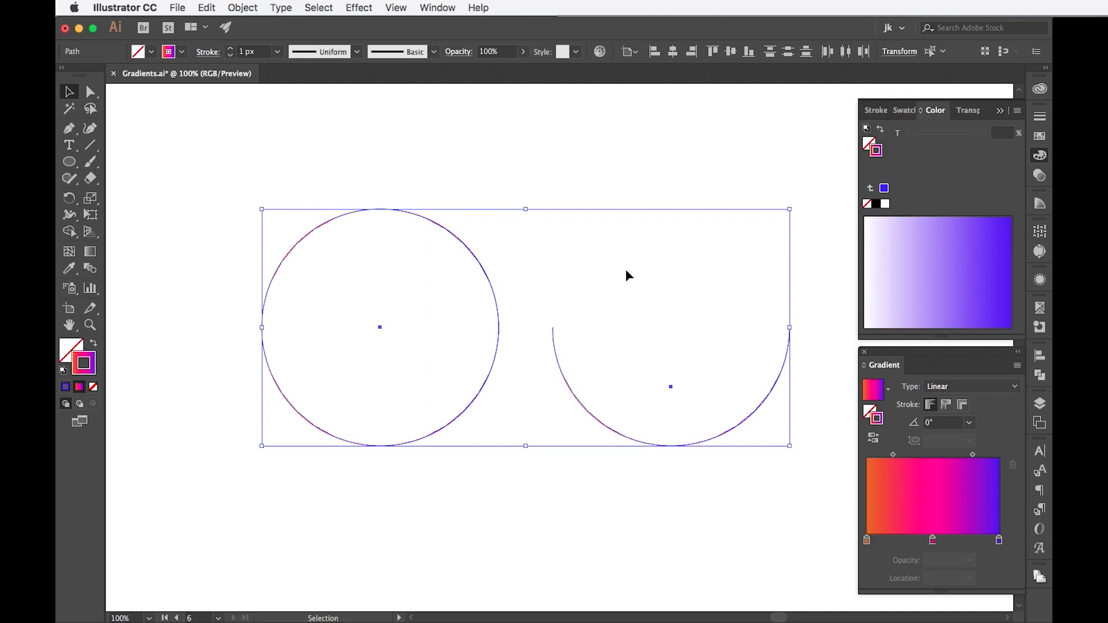
# Set the stroke weight of both shapes to 50 px and give the strokes round caps.
pyautogui.hscroll(1, 625, 271)
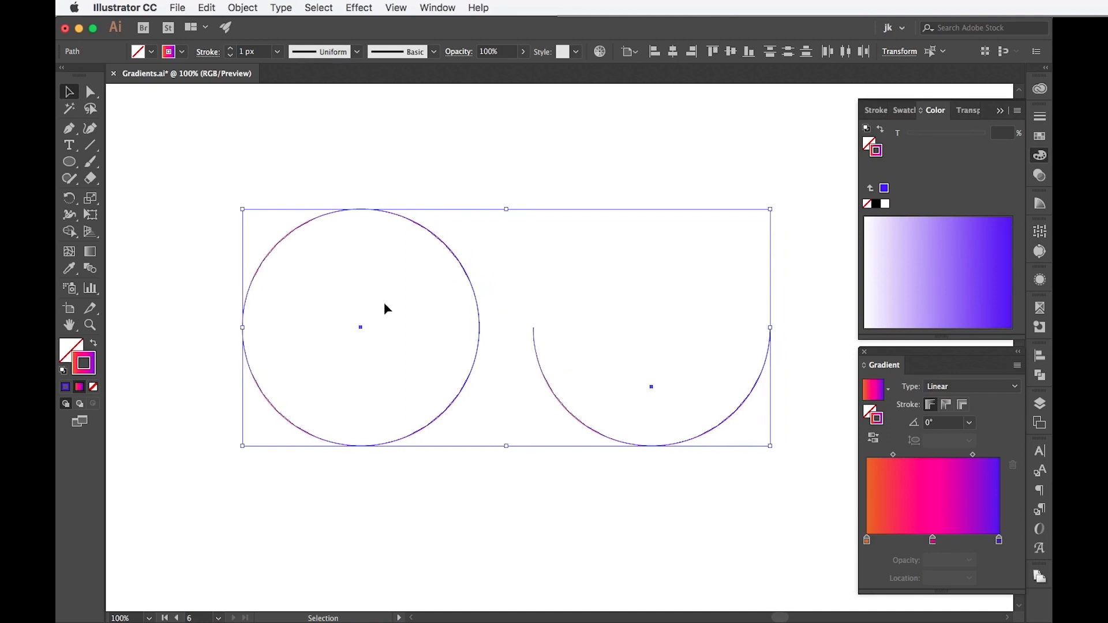
pyautogui.click(875, 112)
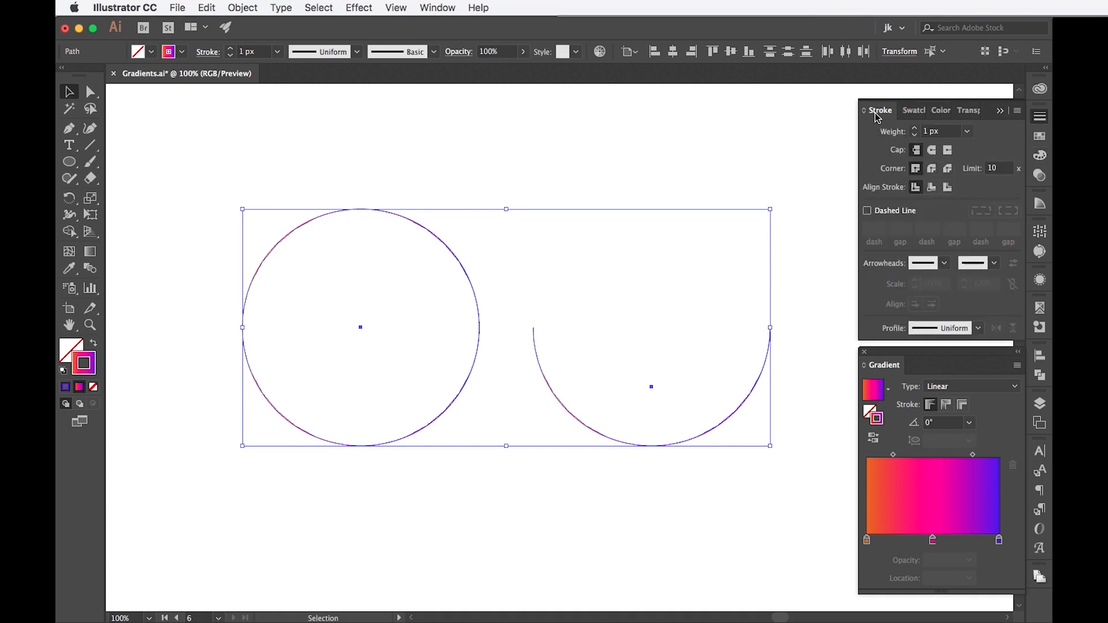
pyautogui.keyDown('shift'); pyautogui.click(914, 128); pyautogui.keyUp('shift')
pyautogui.keyDown('shift'); pyautogui.click(914, 129); pyautogui.keyUp('shift')
pyautogui.keyDown('shift'); pyautogui.click(915, 128); pyautogui.keyUp('shift')
pyautogui.keyDown('shift'); pyautogui.click(915, 129); pyautogui.keyUp('shift')
pyautogui.keyDown('shift'); pyautogui.click(915, 129); pyautogui.keyUp('shift')
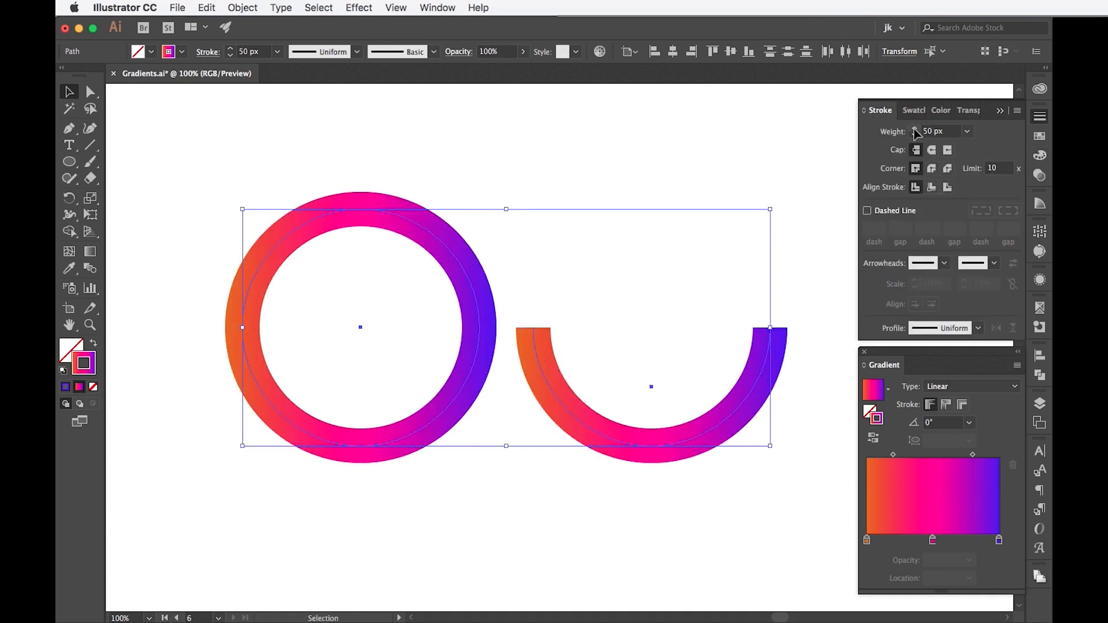
pyautogui.click(932, 151)
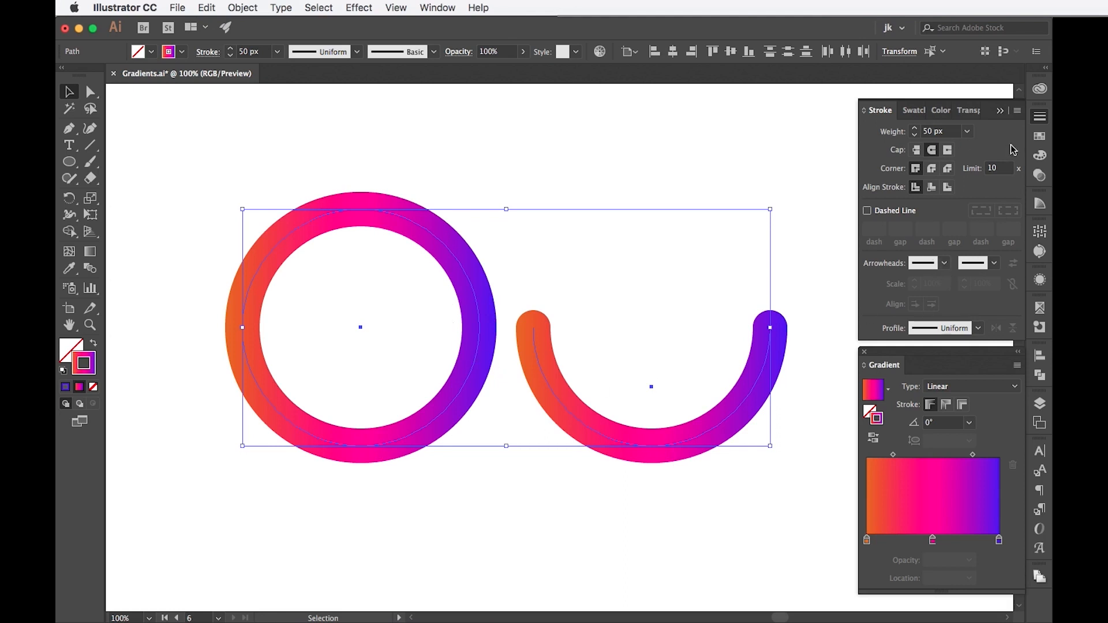
# Try a double-bulge variable width profile on both strokes and return to the Uniform profile.
pyautogui.click(978, 328)
pyautogui.click(953, 391)
pyautogui.click(979, 327)
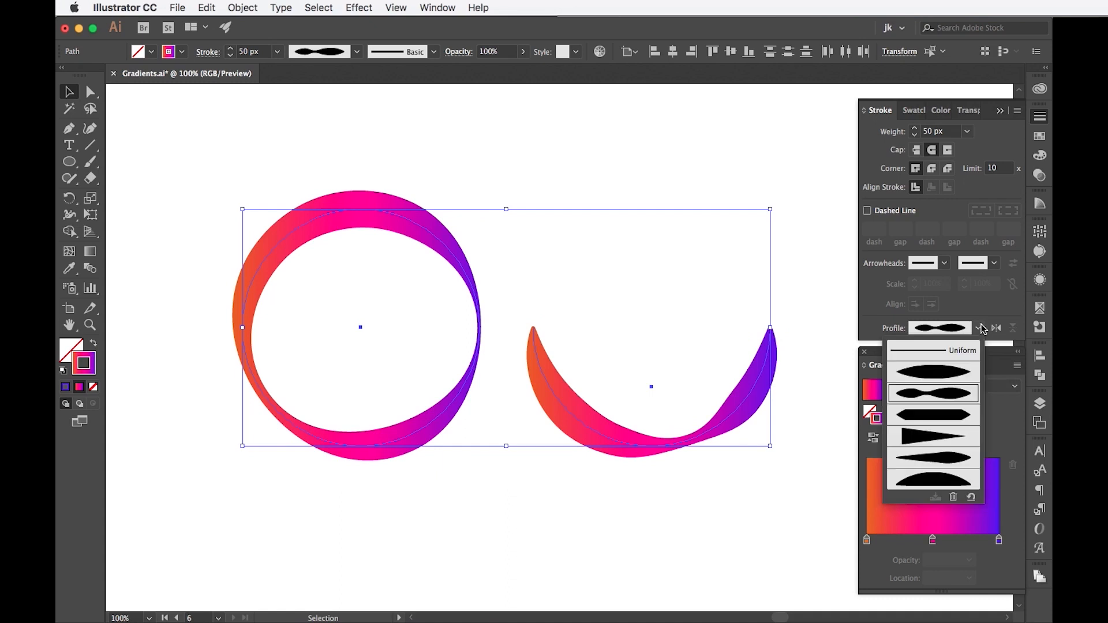
pyautogui.click(962, 352)
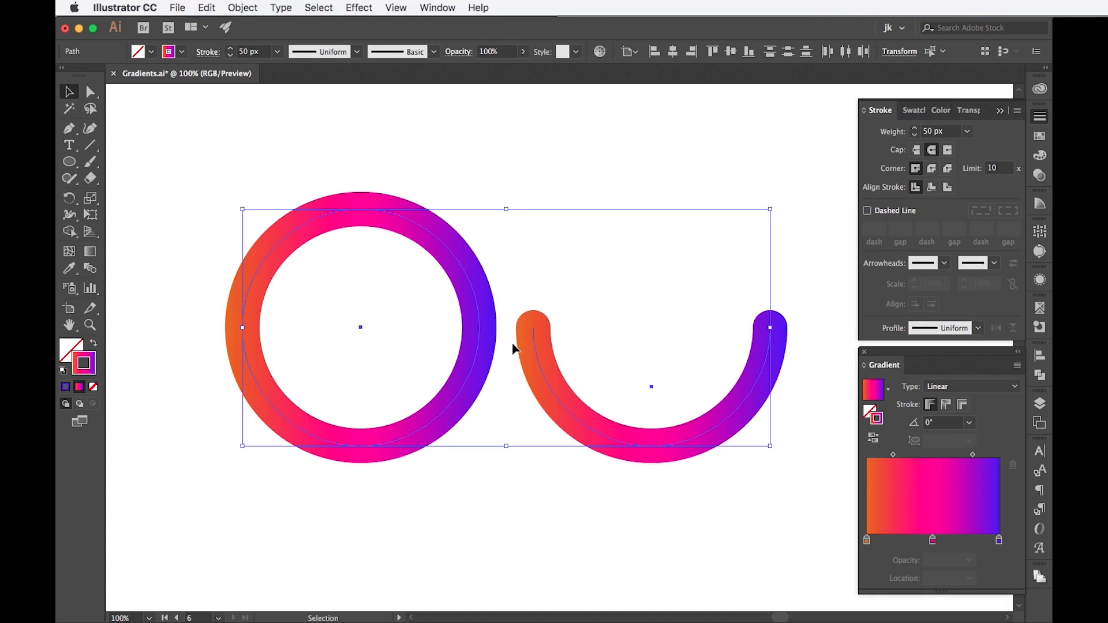
# Try a gradient angle of -90° on the strokes and set it back to 0°.
pyautogui.click(970, 423)
pyautogui.click(986, 348)
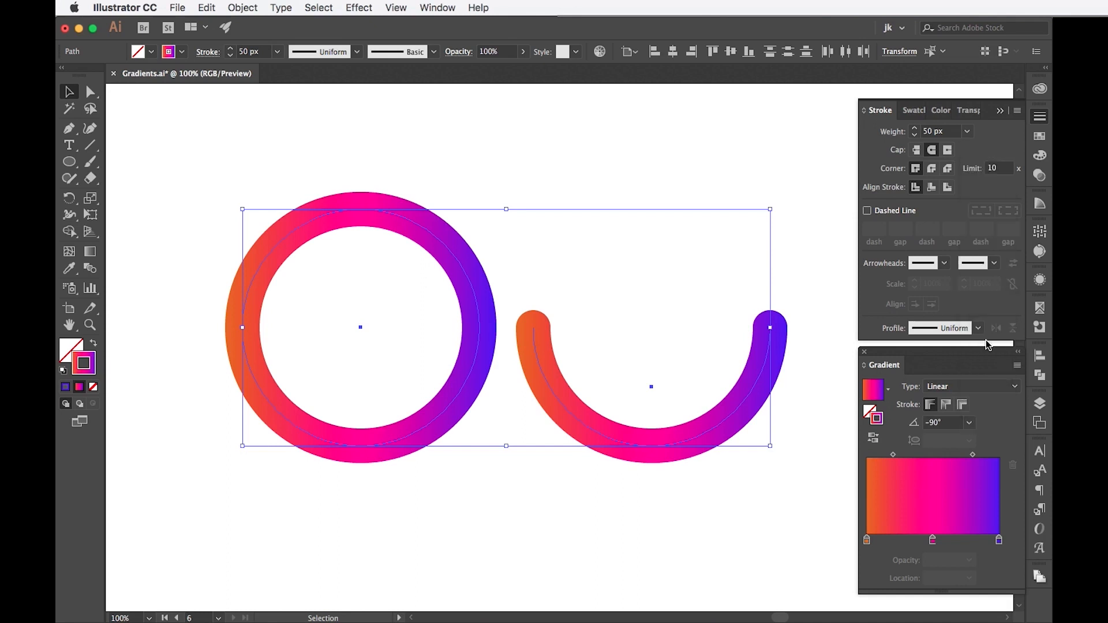
pyautogui.click(974, 425)
pyautogui.click(982, 283)
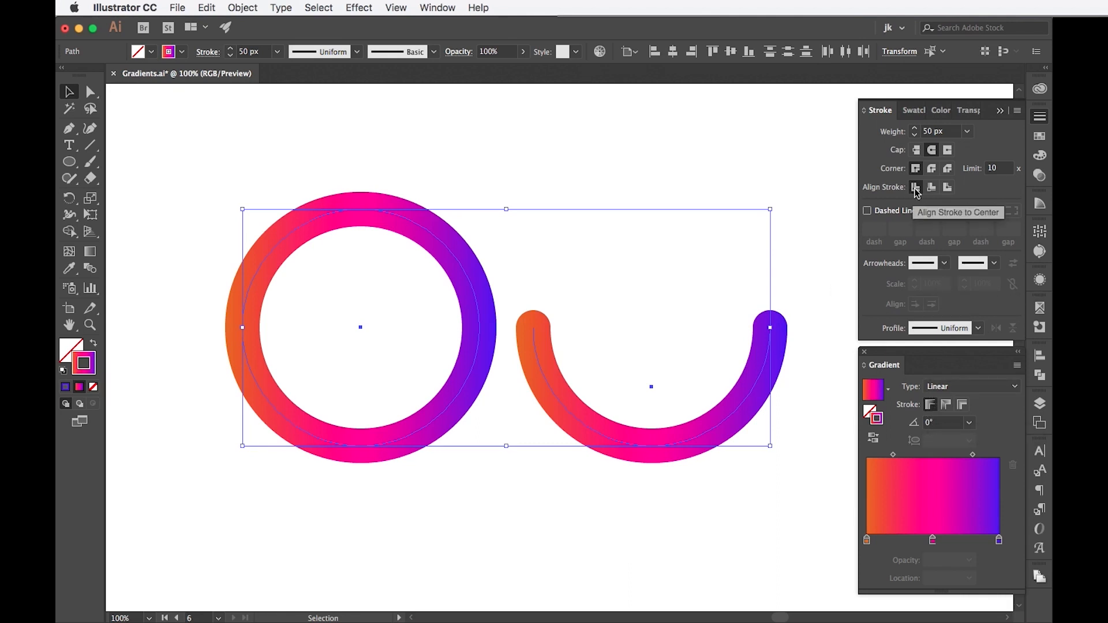
# Try aligning the strokes to the inside and outside of their paths, and return them to center alignment.
pyautogui.click(931, 188)
pyautogui.click(941, 188)
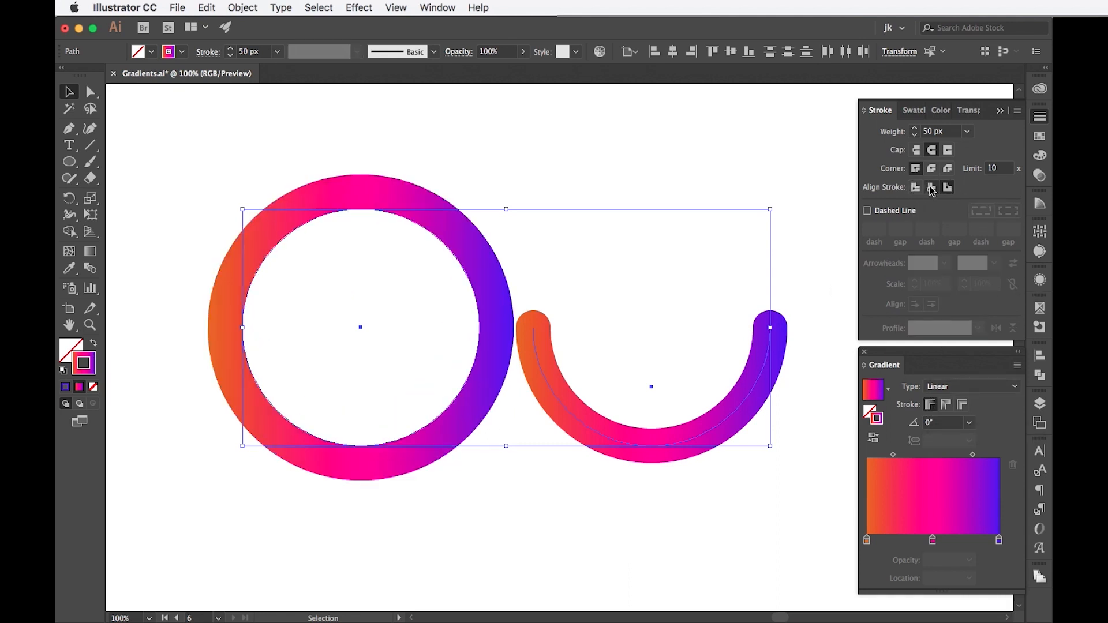
pyautogui.click(916, 188)
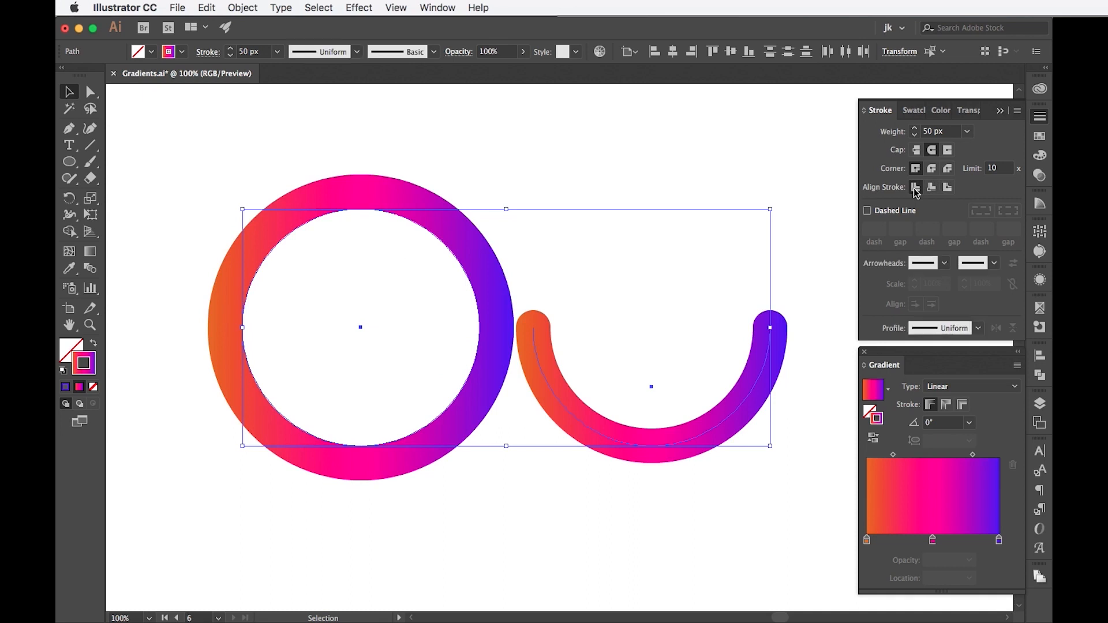
# Apply the gradient along both strokes, and copy the blue end stop to the 0% location of the circle's gradient.
pyautogui.click(945, 406)
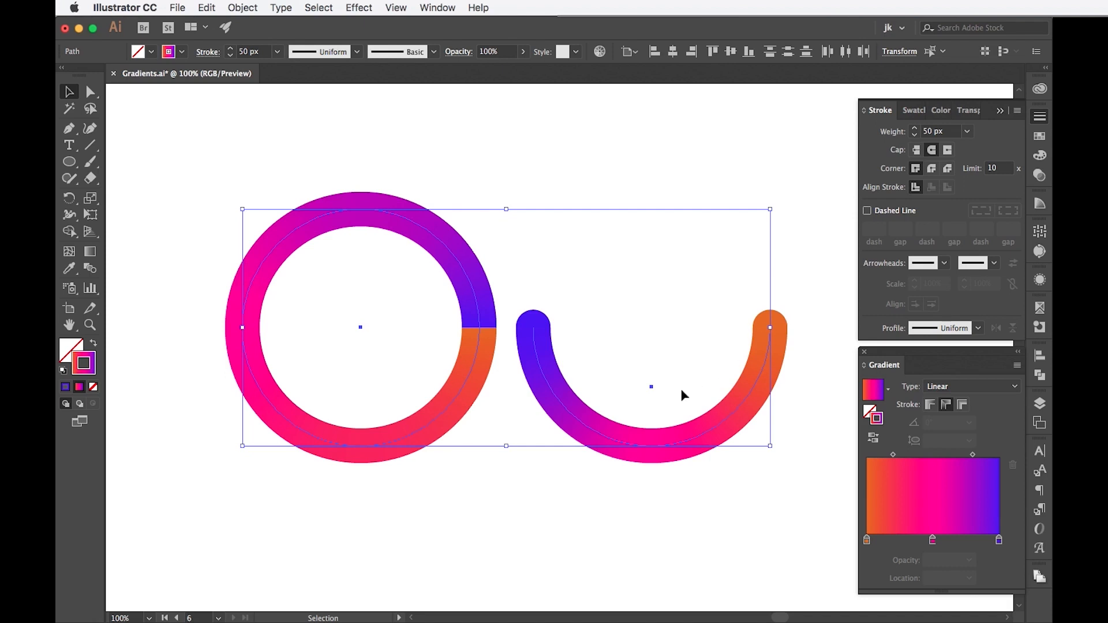
pyautogui.click(470, 265)
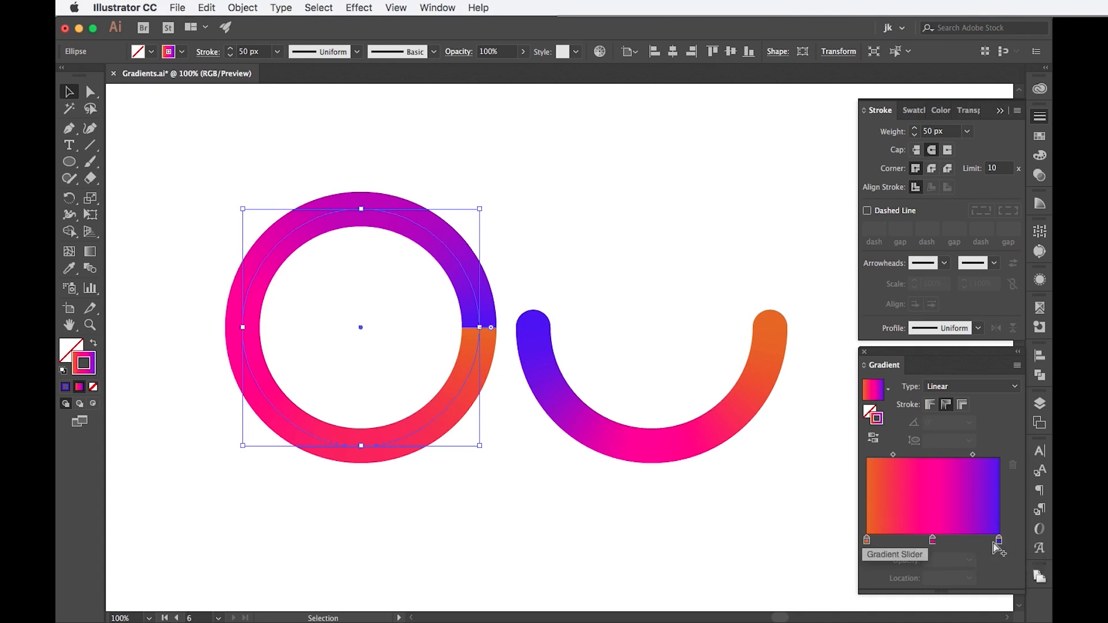
pyautogui.moveTo(999, 546); pyautogui.dragTo(857, 543)
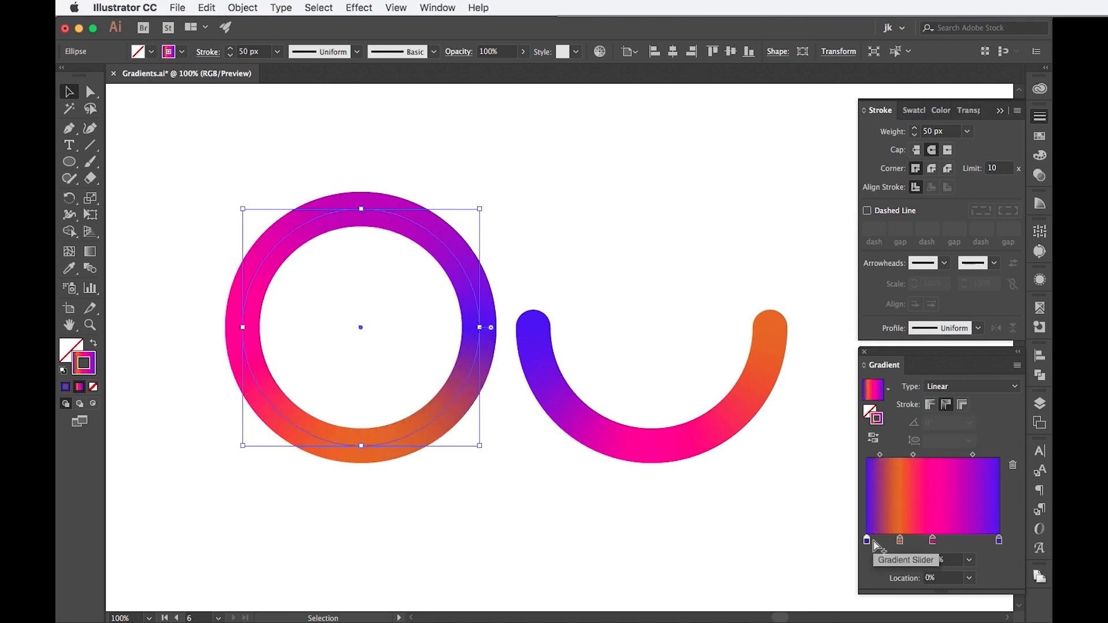
# Rearrange the circle's gradient into blue, pink, orange, pink and blue with orange in the middle, and move one orange–pink midpoint to 70.19%.
pyautogui.click(931, 542)
pyautogui.moveTo(931, 542); pyautogui.dragTo(977, 543)
pyautogui.moveTo(900, 542)
pyautogui.mouseDown()
pyautogui.moveTo(975, 543)
pyautogui.moveTo(903, 543)
pyautogui.mouseUp()
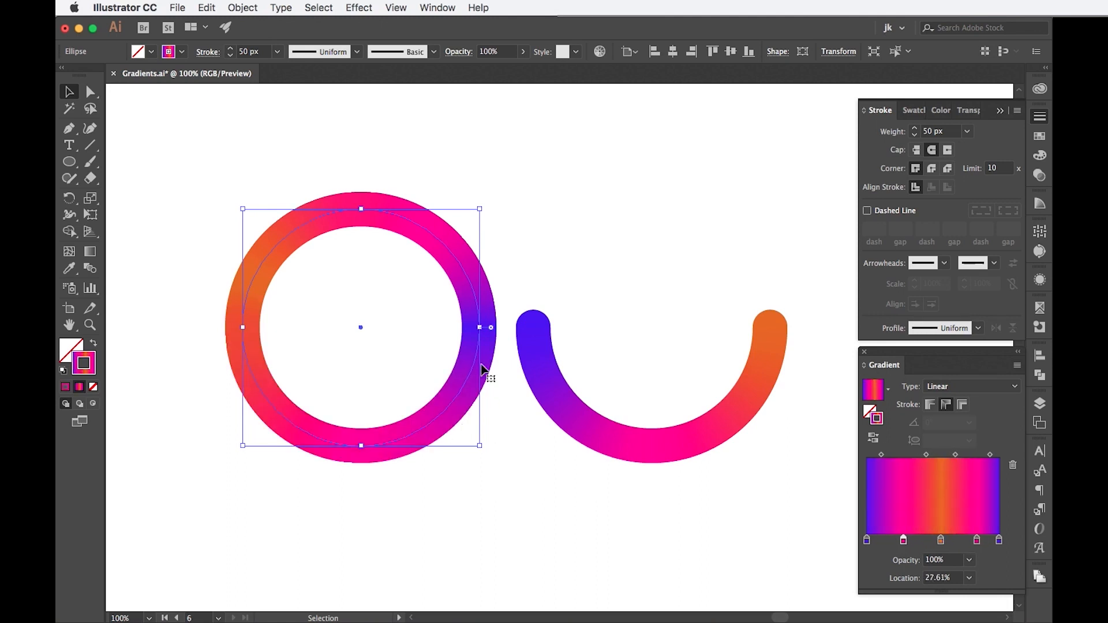
pyautogui.moveTo(940, 542)
pyautogui.mouseDown()
pyautogui.moveTo(968, 542)
pyautogui.moveTo(932, 542)
pyautogui.mouseUp()
pyautogui.moveTo(904, 541); pyautogui.dragTo(896, 541)
pyautogui.moveTo(918, 455); pyautogui.dragTo(956, 455)
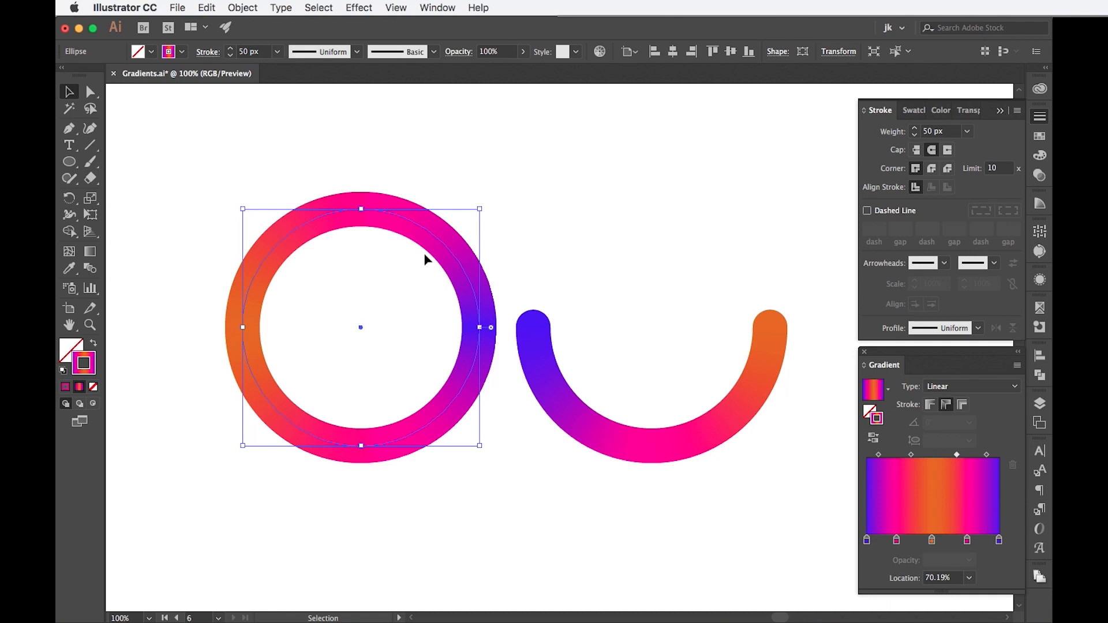
# Apply the gradient across the circle's stroke, remove the orange stop and one pink stop, and move the remaining pink stop to 51.09%.
pyautogui.click(962, 405)
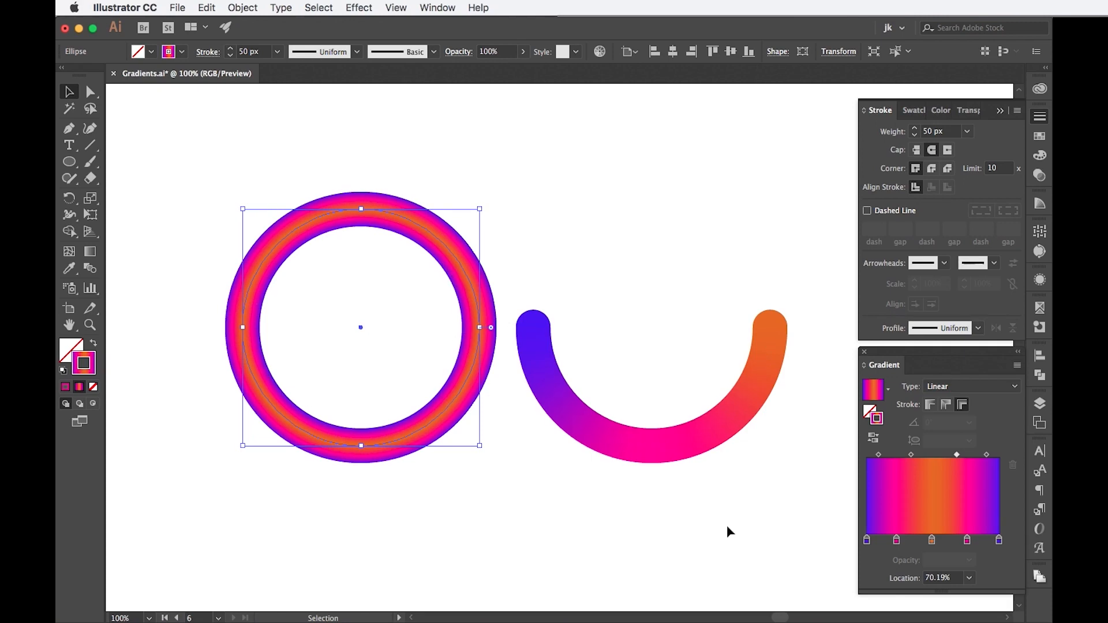
pyautogui.moveTo(932, 541); pyautogui.dragTo(903, 564)
pyautogui.click(968, 540)
pyautogui.moveTo(968, 540); pyautogui.dragTo(934, 540)
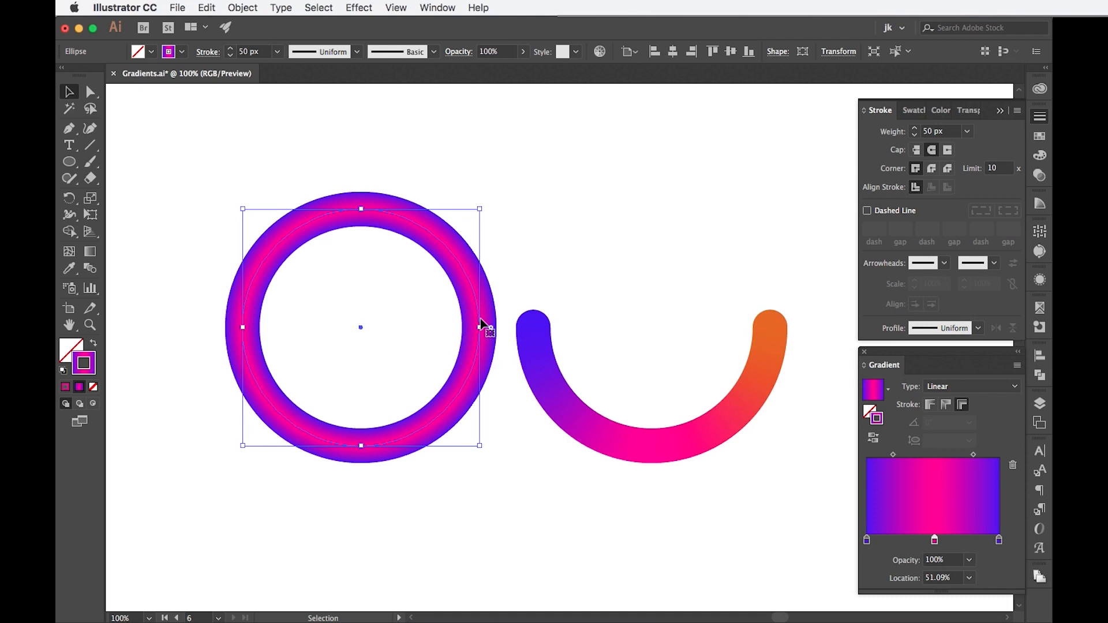
# Select the H lettering path, duplicate its 40 px gradient stroke, and apply the upper copy's gradient across the stroke.
pyautogui.scroll(1, 480, 318)
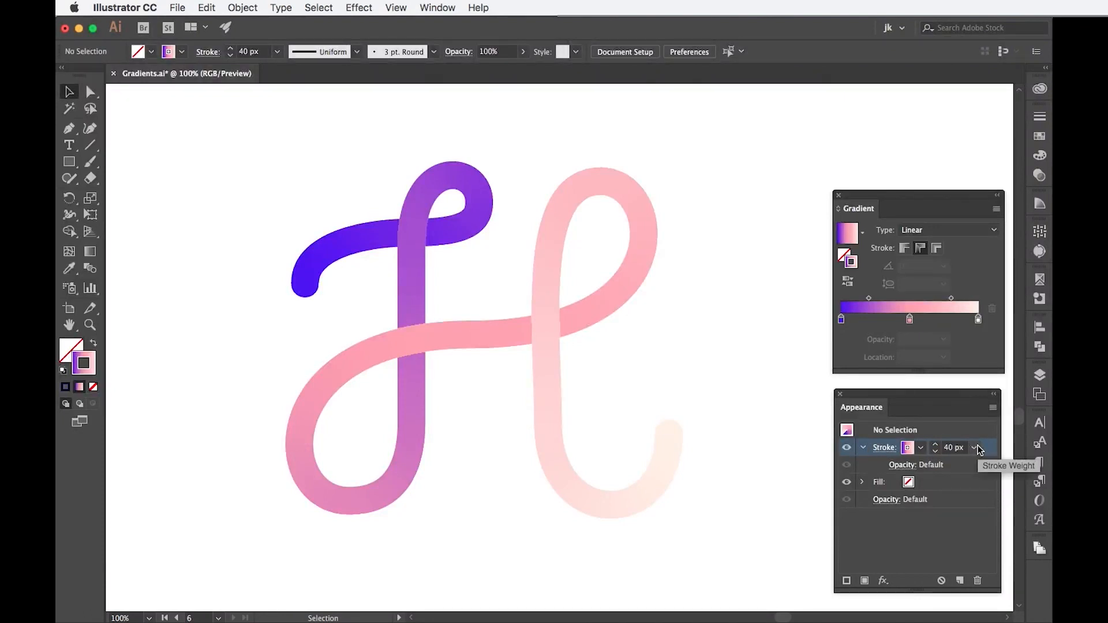
pyautogui.click(546, 324)
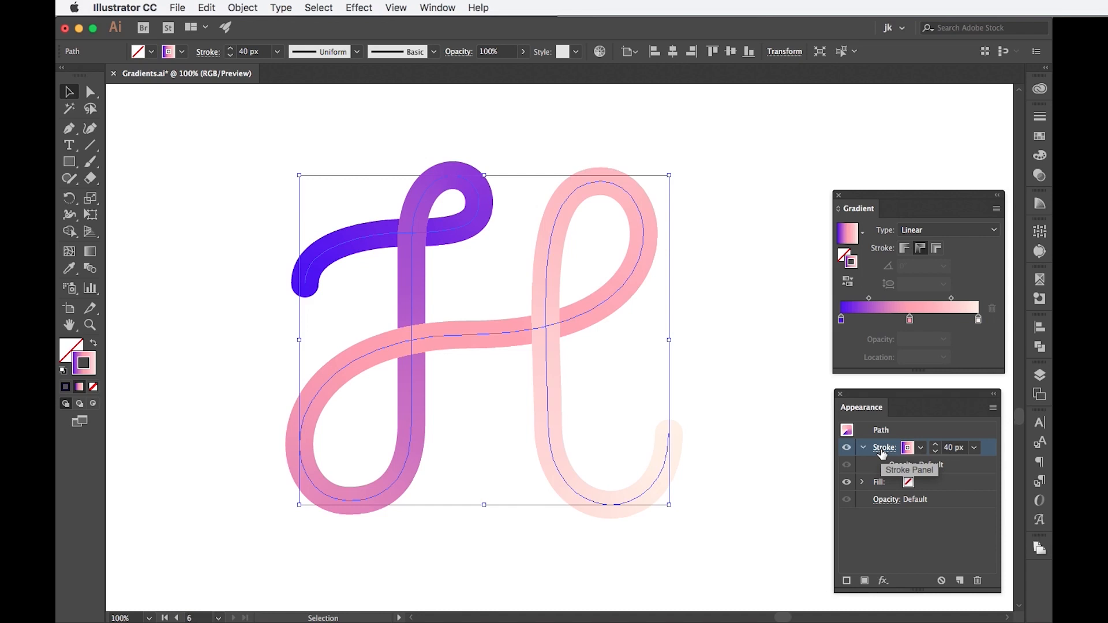
pyautogui.click(961, 580)
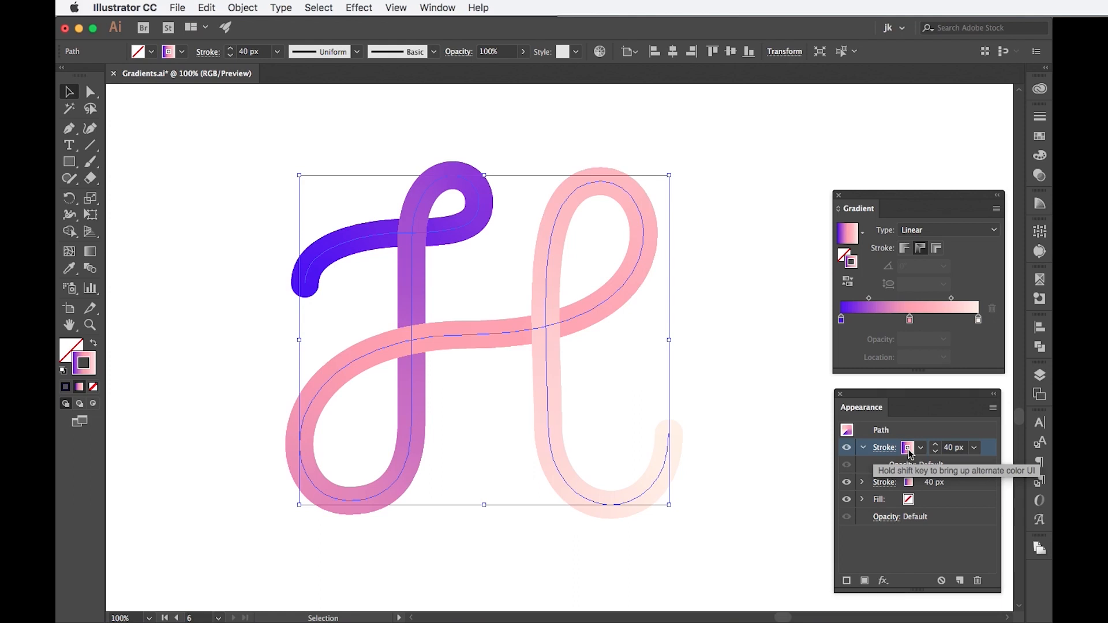
pyautogui.click(937, 249)
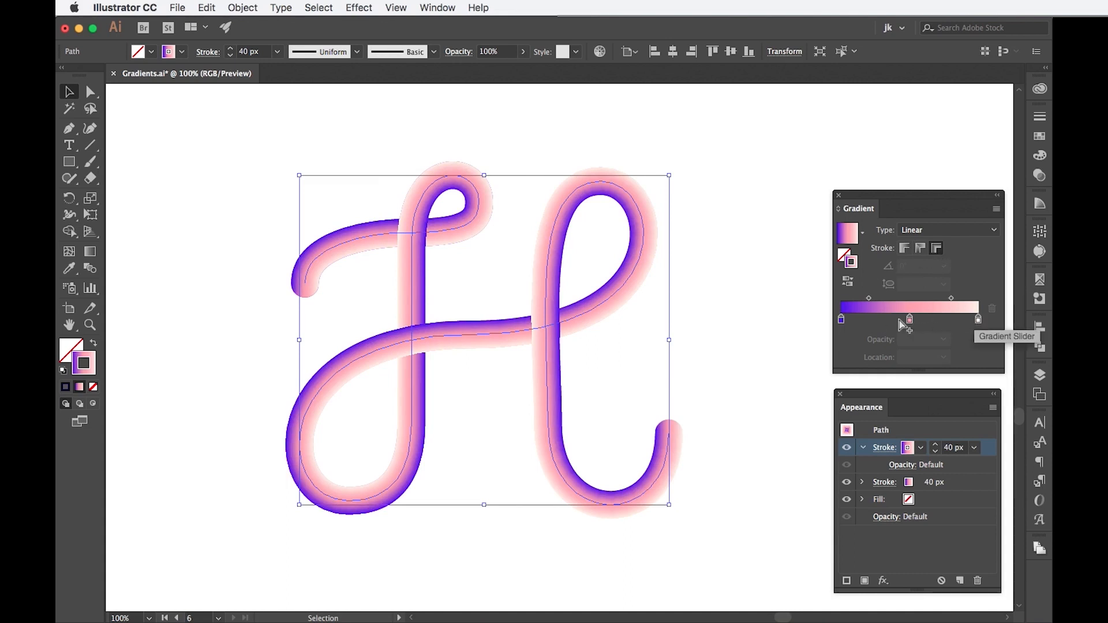
# Set the opacity of the middle pink stop in the upper stroke's gradient to 0%.
pyautogui.click(841, 319)
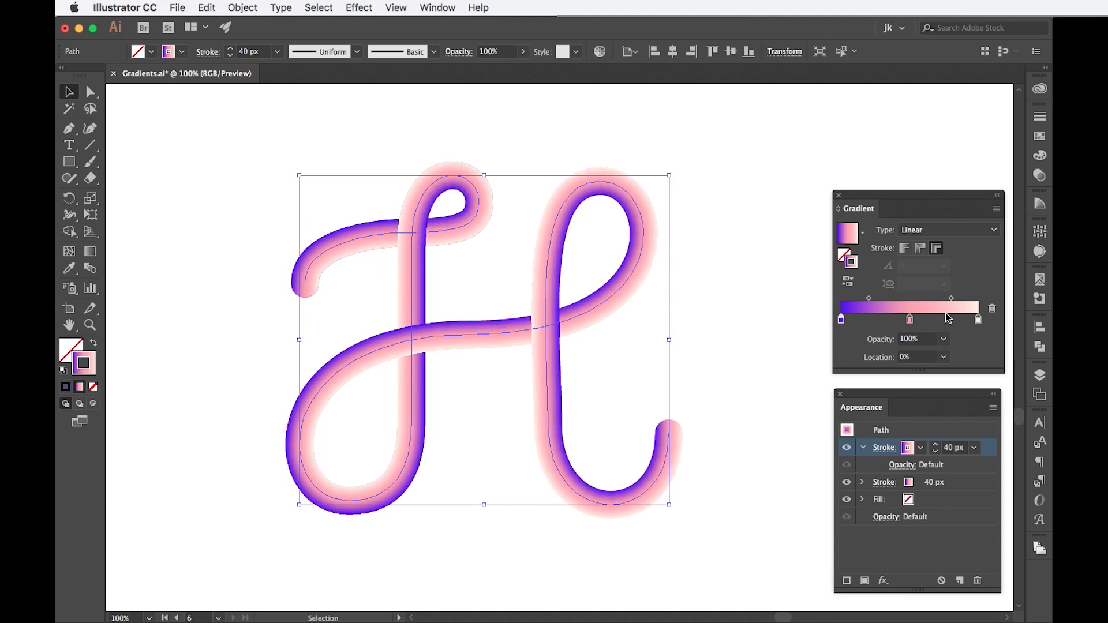
pyautogui.click(910, 319)
pyautogui.click(943, 340)
pyautogui.click(959, 353)
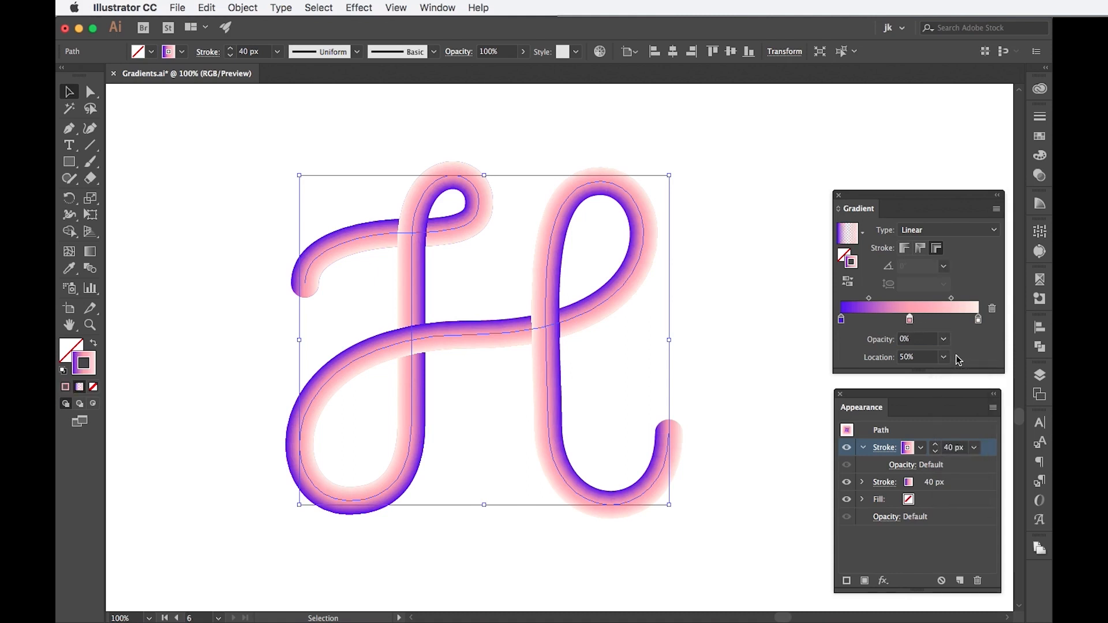
# Recolor the first, middle and last stops of the upper stroke's gradient dark navy, with the end stop's opacity at 100%.
pyautogui.doubleClick(842, 320)
pyautogui.click(827, 447)
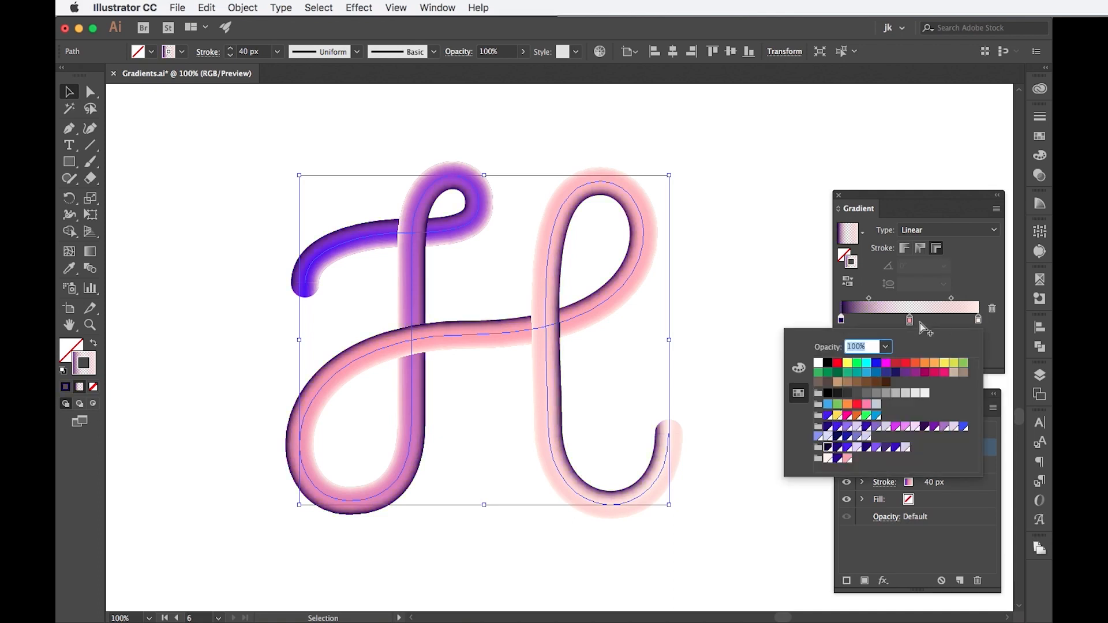
pyautogui.click(910, 319)
pyautogui.doubleClick(910, 319)
pyautogui.click(830, 446)
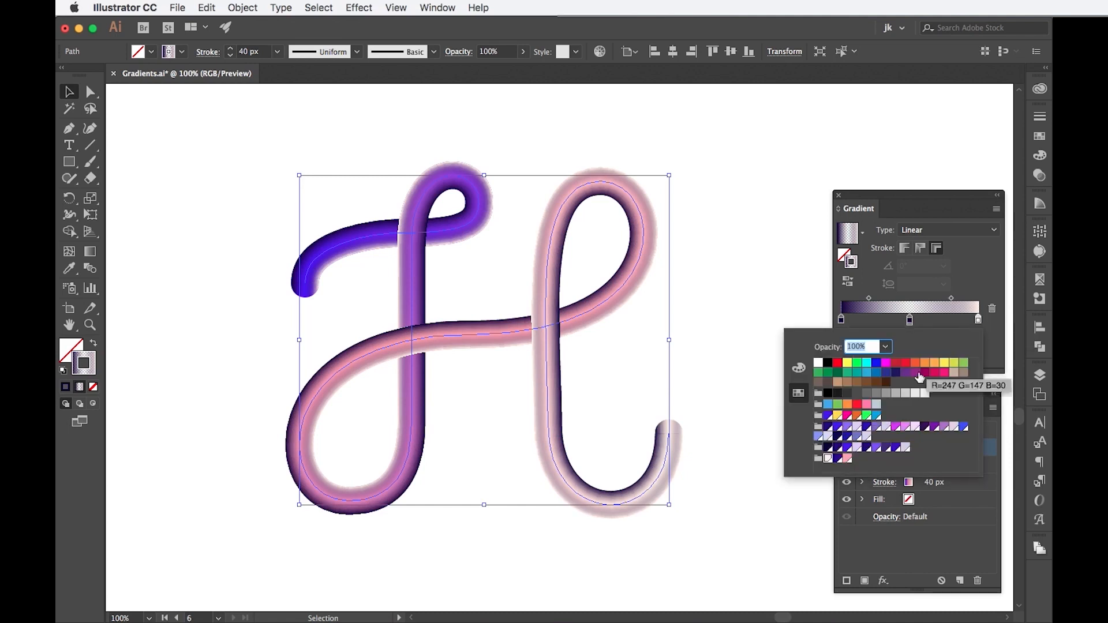
pyautogui.write('100')
pyautogui.press('Return')
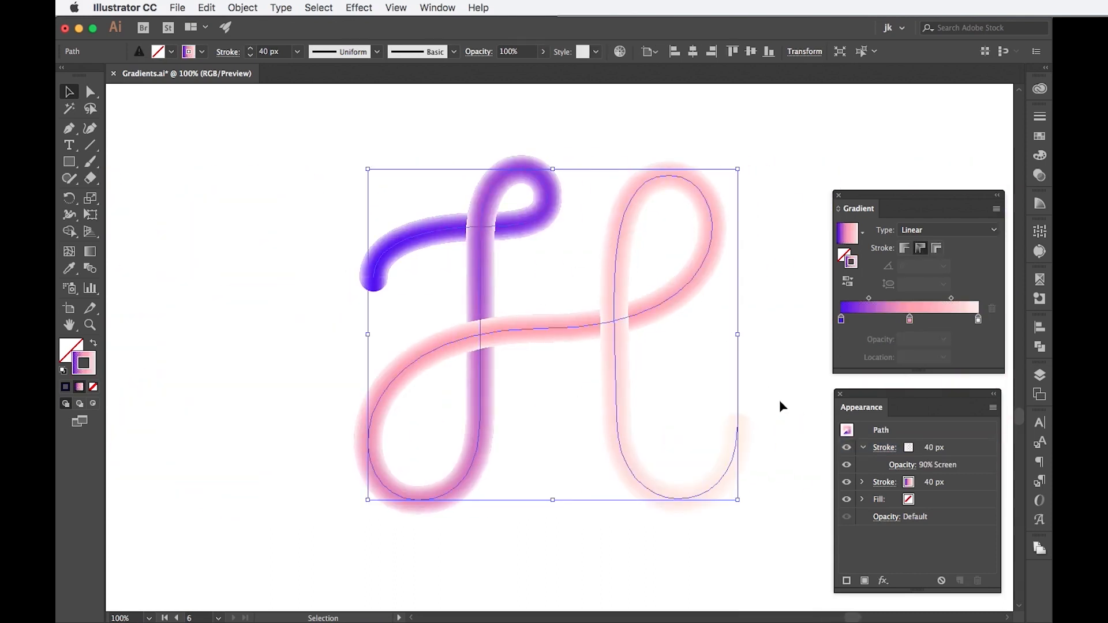
# Examine the gradient of the upper Screen-blended stroke on the soft-edged H, and deselect the path.
pyautogui.click(975, 447)
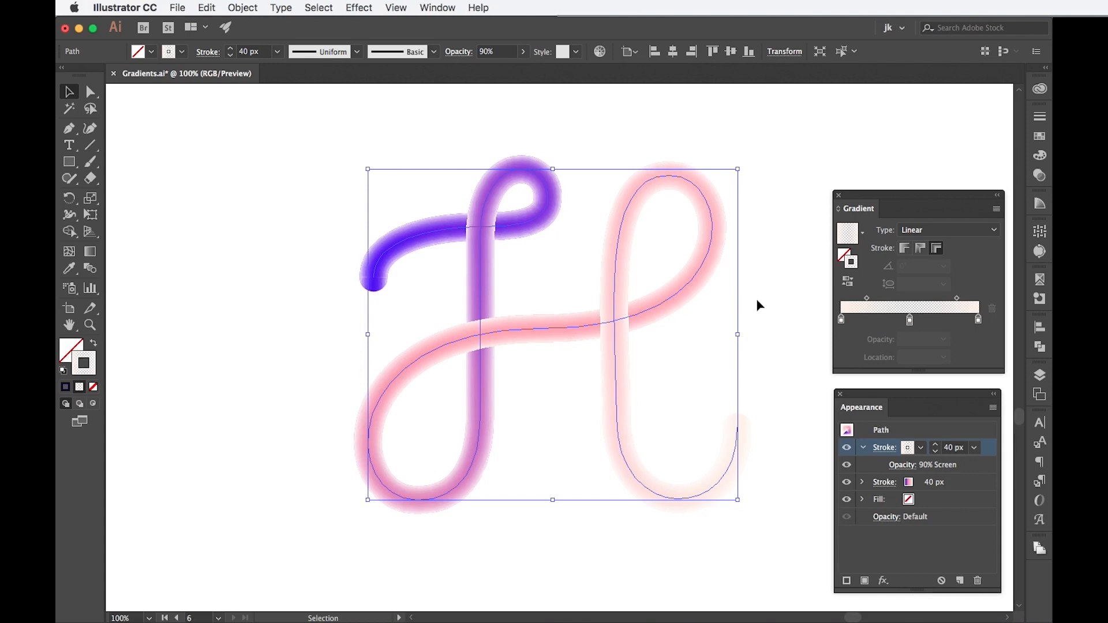
pyautogui.click(773, 306)
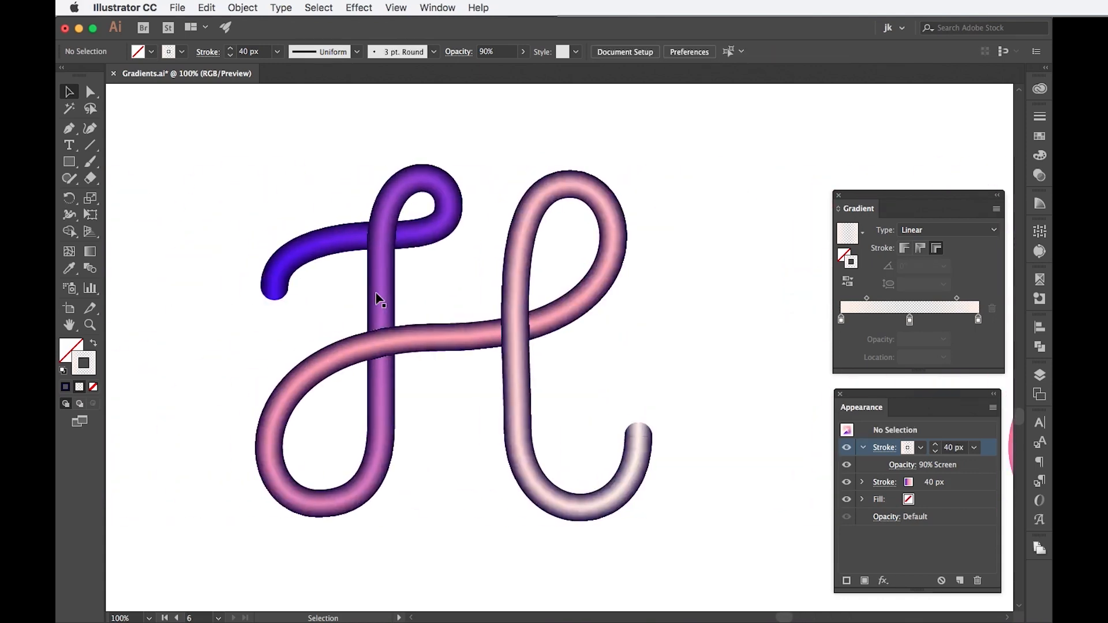
# On the dark-edged H's upper stroke, shift the transparent middle stop toward the first stop, and set the midpoint before the last stop to 80.64%.
pyautogui.click(378, 299)
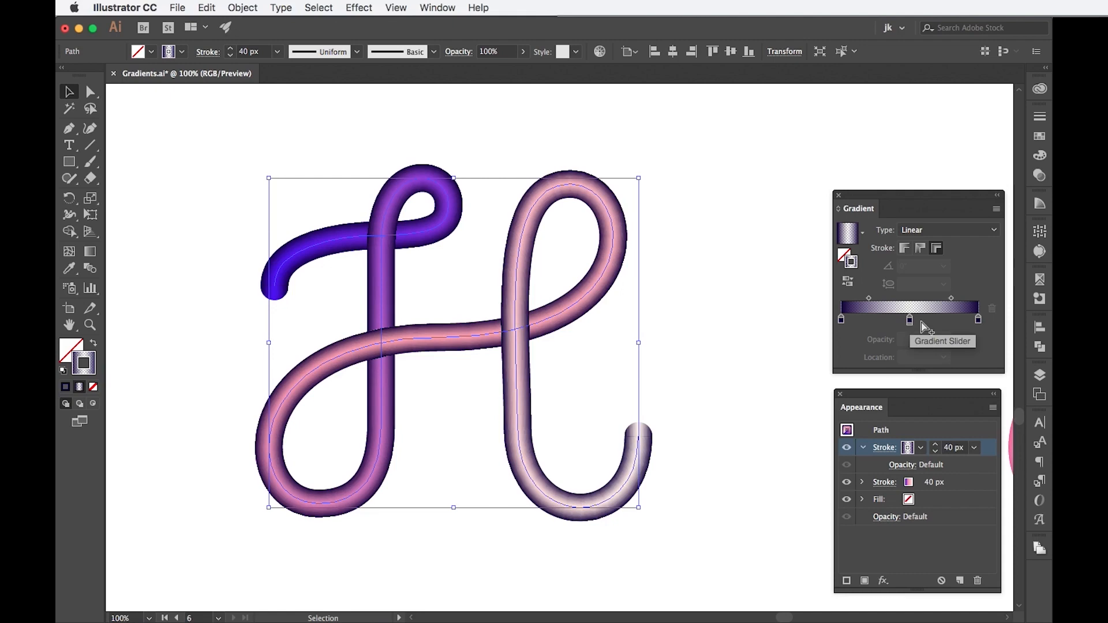
pyautogui.moveTo(910, 324); pyautogui.dragTo(859, 301)
pyautogui.moveTo(944, 298); pyautogui.dragTo(963, 299)
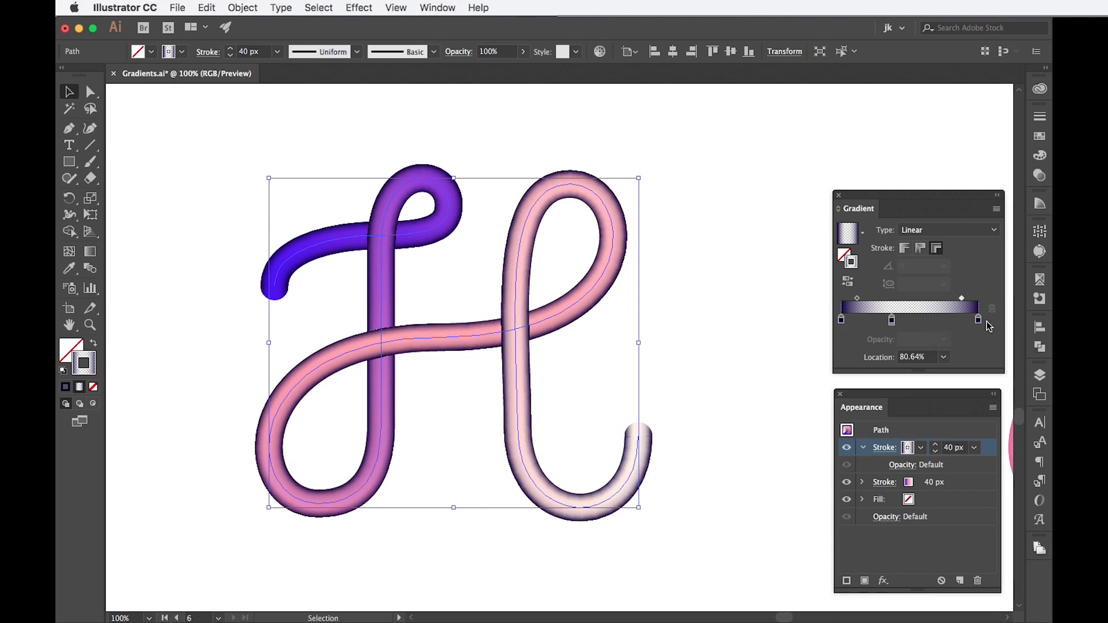
pyautogui.click(841, 320)
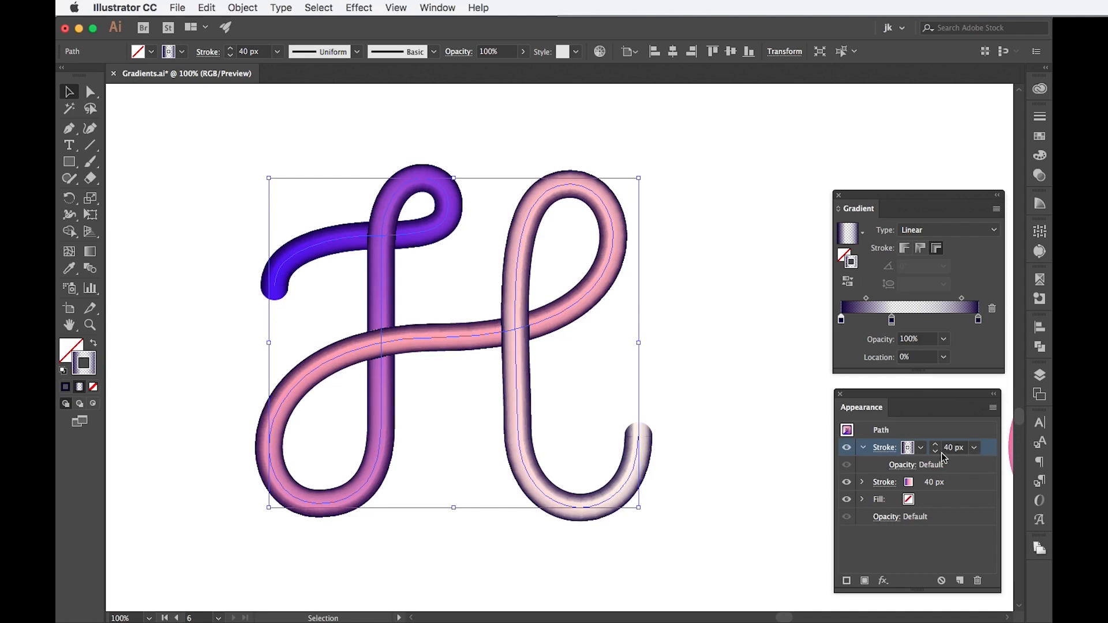
# Set the overall opacity of the H path's upper stroke to 40%.
pyautogui.click(903, 465)
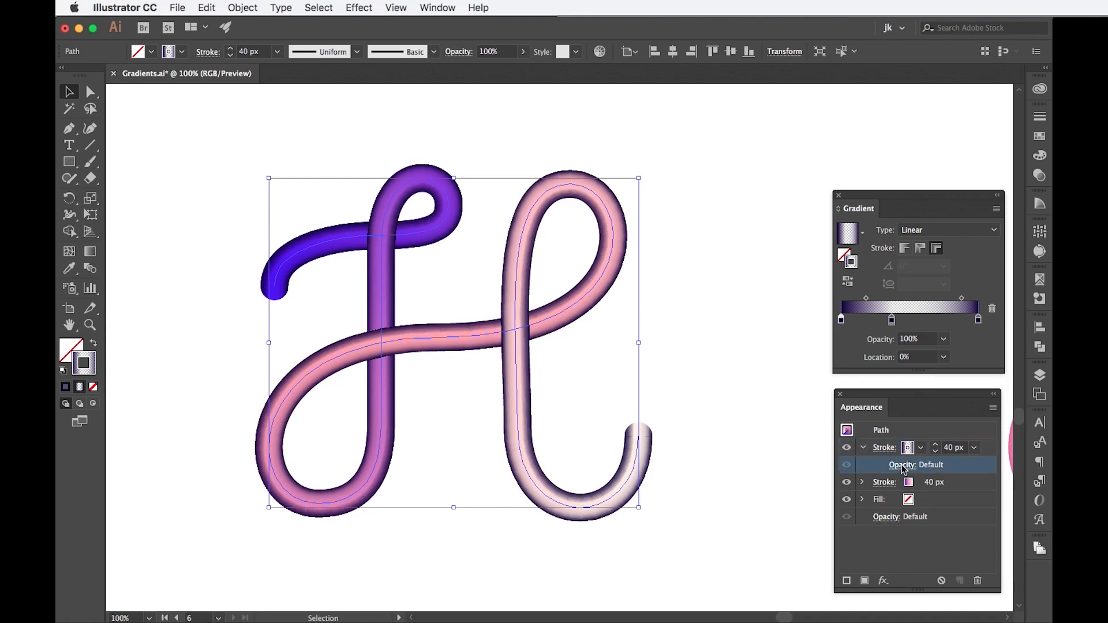
pyautogui.hotkey('shift', 'Down')
pyautogui.hotkey('shift', 'Down')
pyautogui.hotkey('shift', 'Down')
pyautogui.hotkey('shift', 'Down')
pyautogui.hotkey('shift', 'Down')
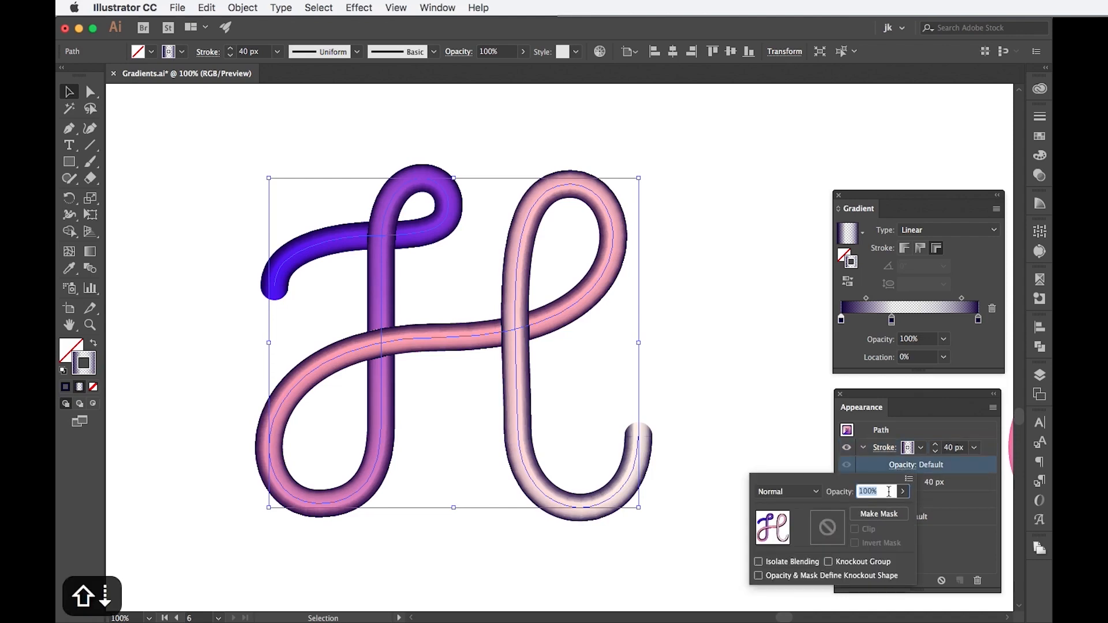
pyautogui.hotkey('shift', 'Down')
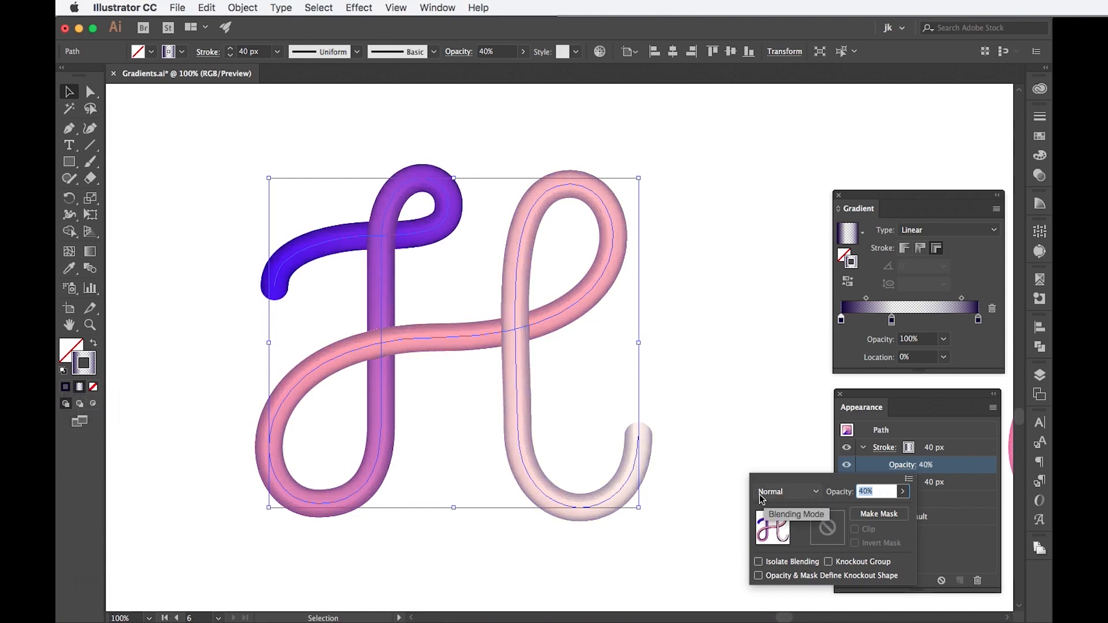
# Try the Darken, Multiply and Overlay blending modes on the upper stroke, and set it to Soft Light.
pyautogui.click(801, 492)
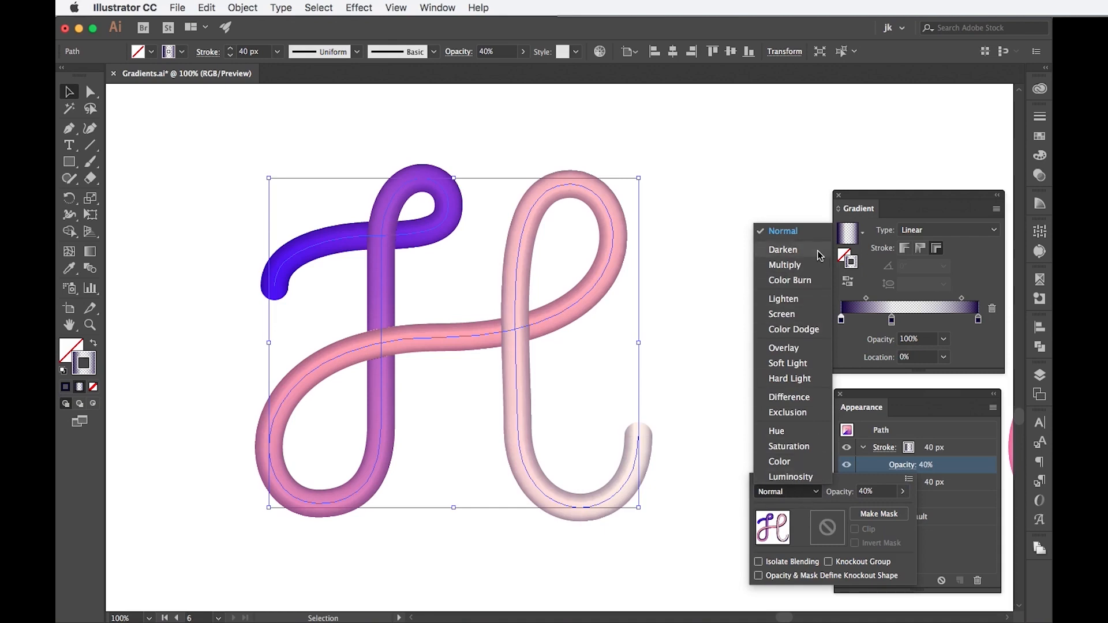
pyautogui.click(820, 256)
pyautogui.click(789, 491)
pyautogui.click(785, 264)
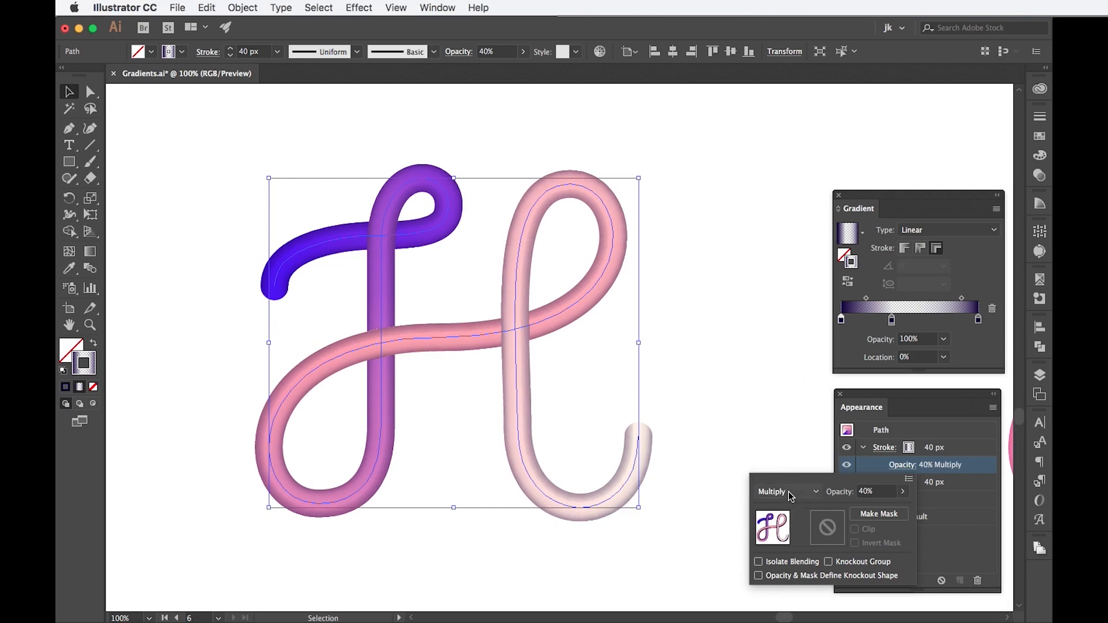
pyautogui.click(791, 493)
pyautogui.click(785, 347)
pyautogui.click(786, 493)
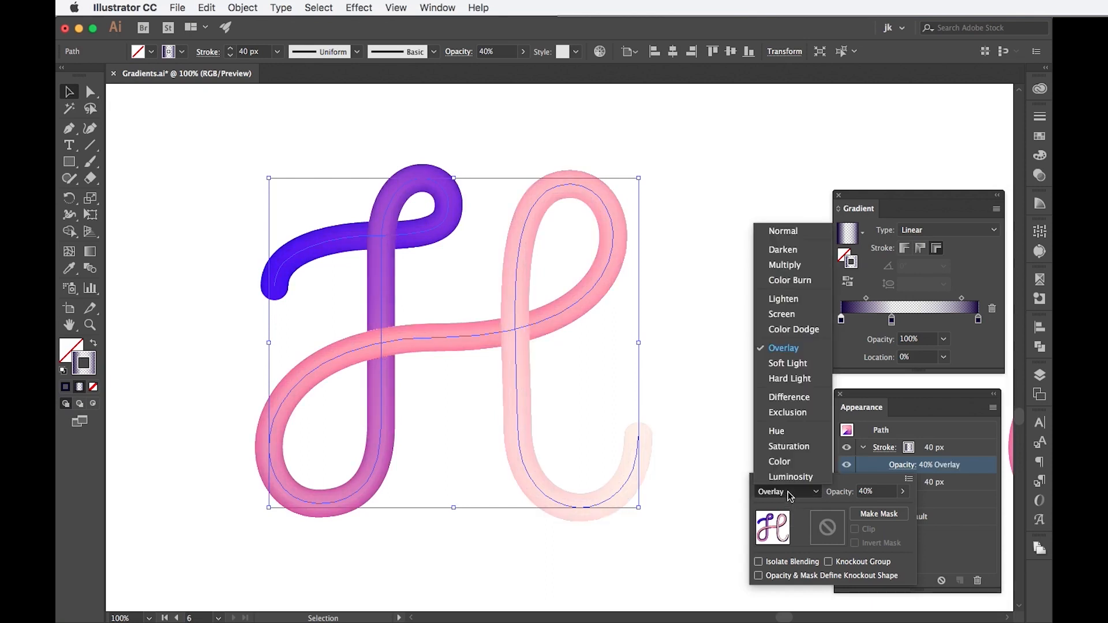
pyautogui.click(786, 365)
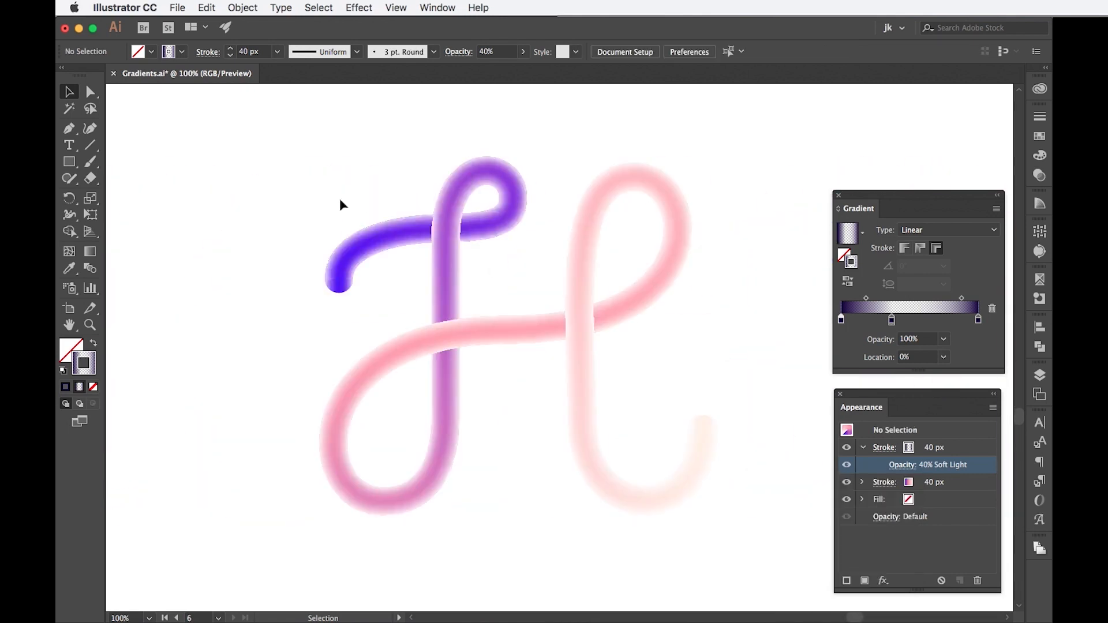
# Select the soft-edged H lettering path.
pyautogui.moveTo(339, 199); pyautogui.dragTo(766, 451)
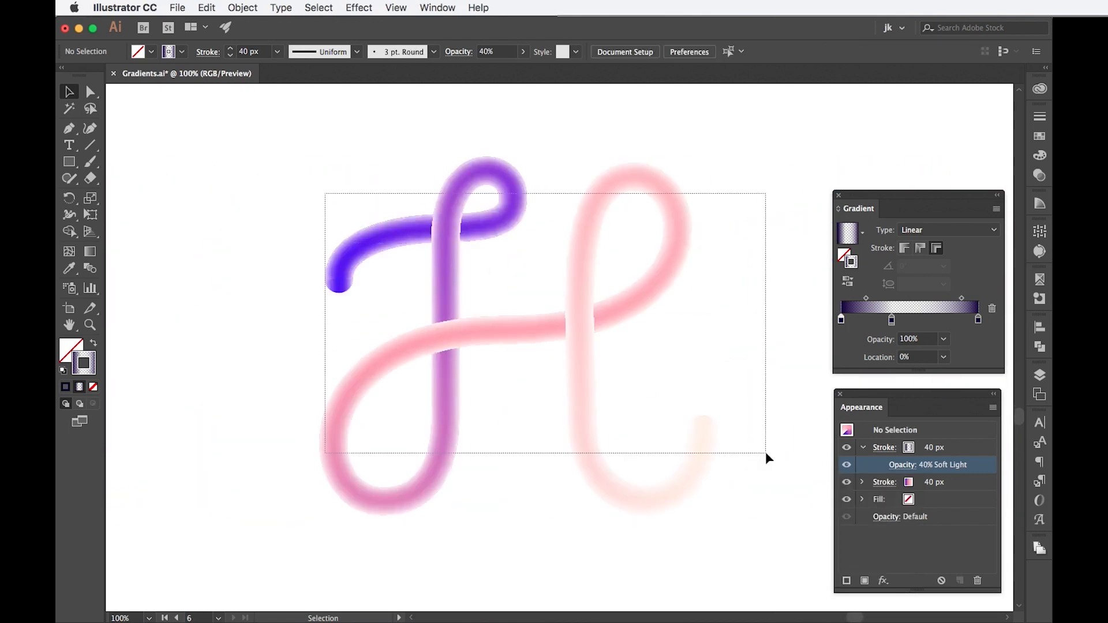
# Inspect the opacity and blend mode settings of the upper stroke on the looping H path.
pyautogui.click(897, 464)
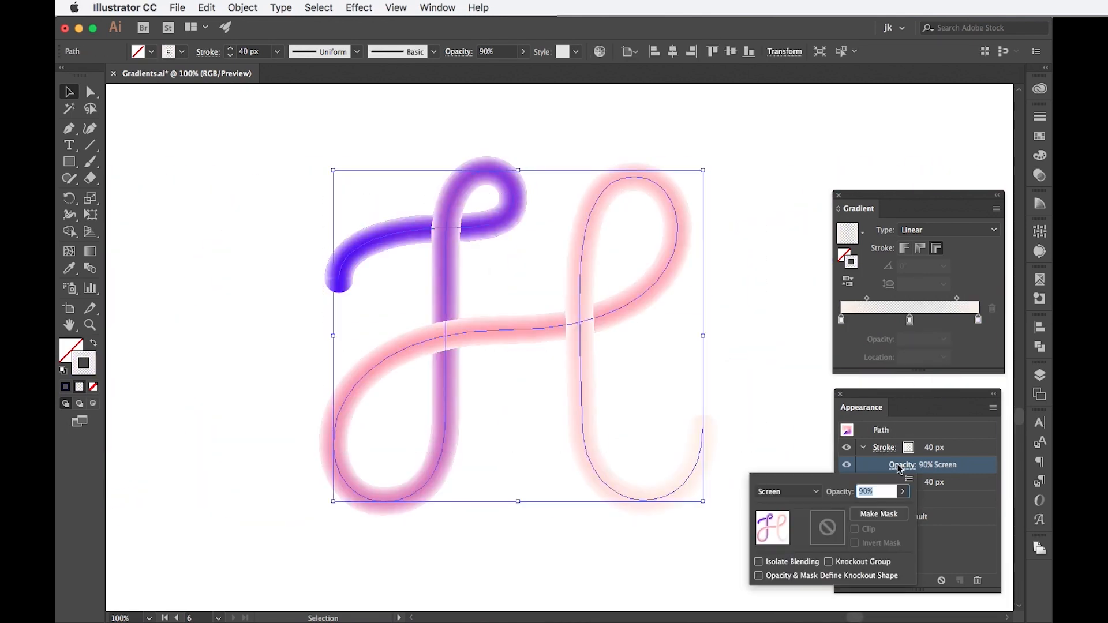
pyautogui.click(772, 381)
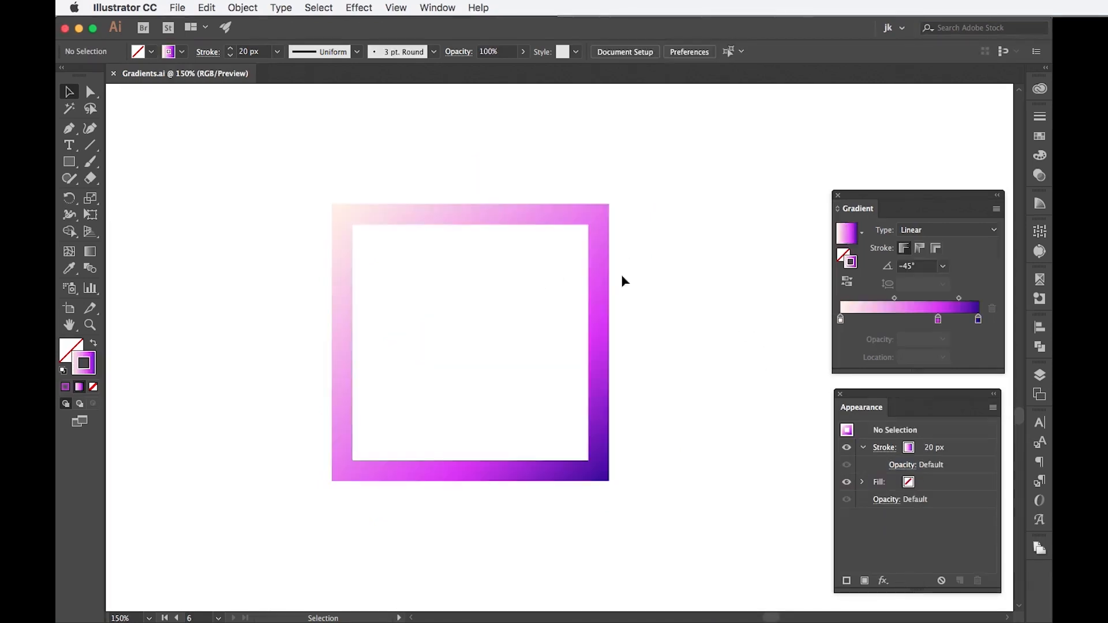
# Duplicate the 20 px gradient stroke on the square.
pyautogui.moveTo(648, 247); pyautogui.dragTo(584, 300)
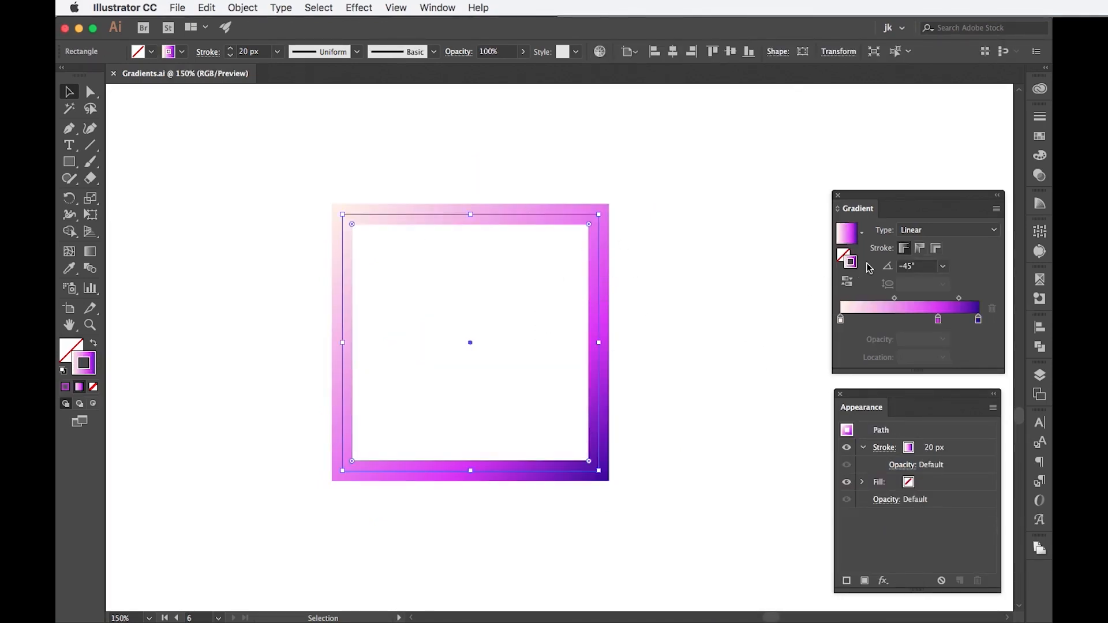
pyautogui.click(966, 453)
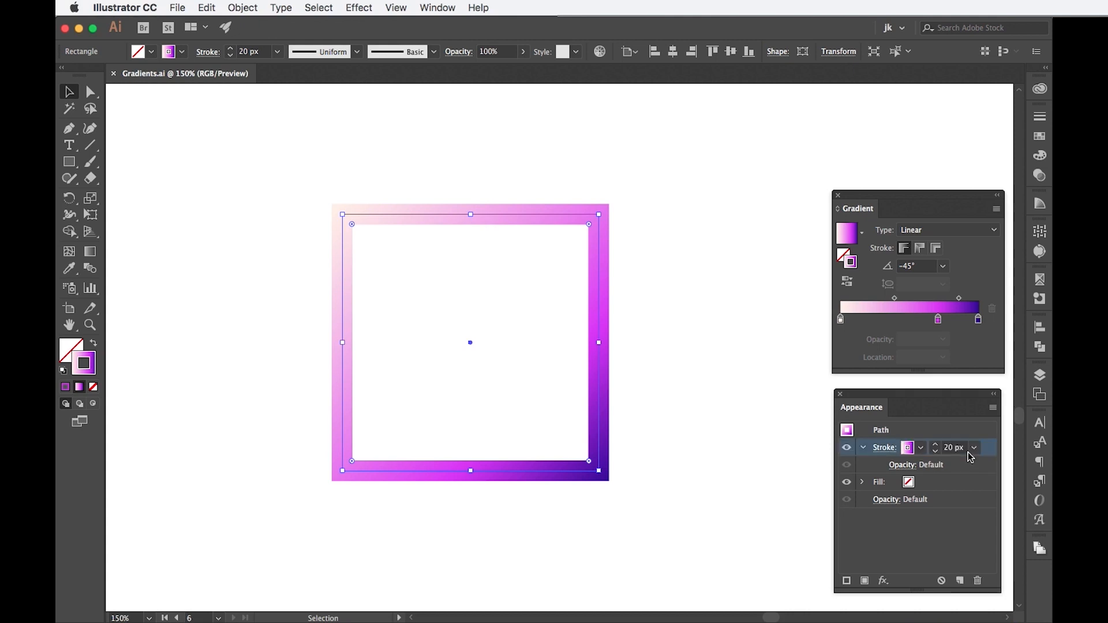
pyautogui.click(960, 581)
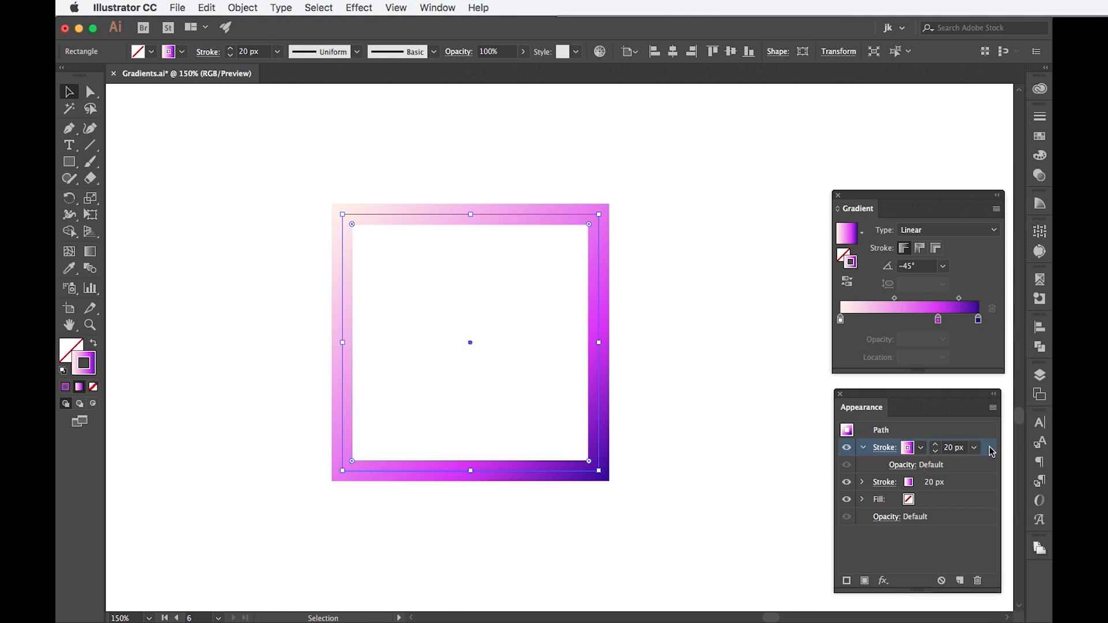
# Apply an Offset Path effect of 20 px with miter joins to the square's upper stroke, with the preview enabled.
pyautogui.click(884, 581)
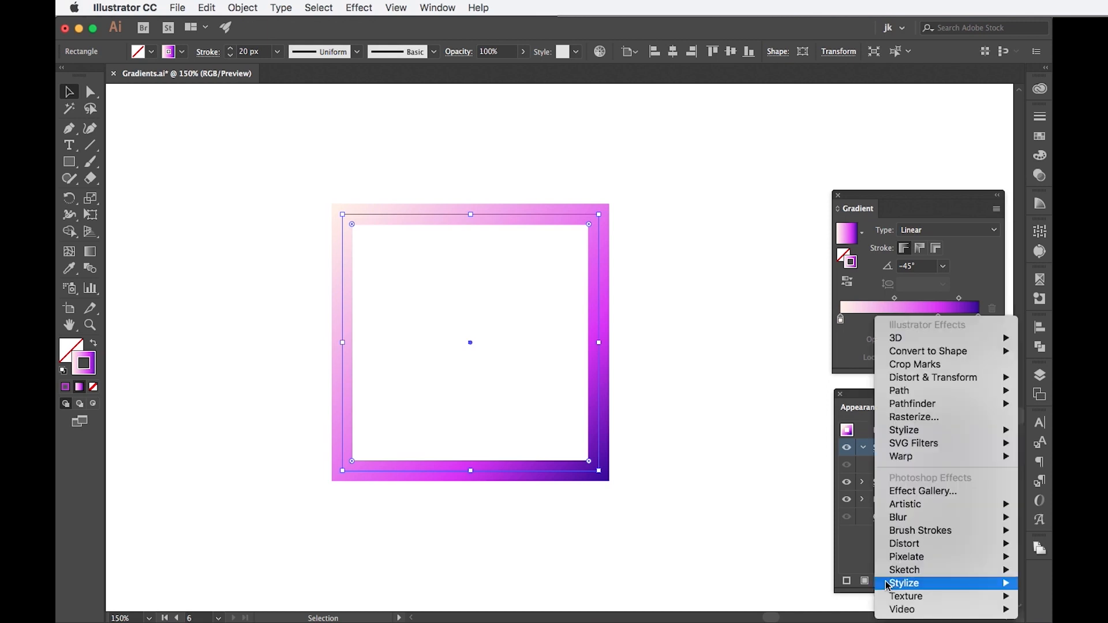
pyautogui.moveTo(915, 397)
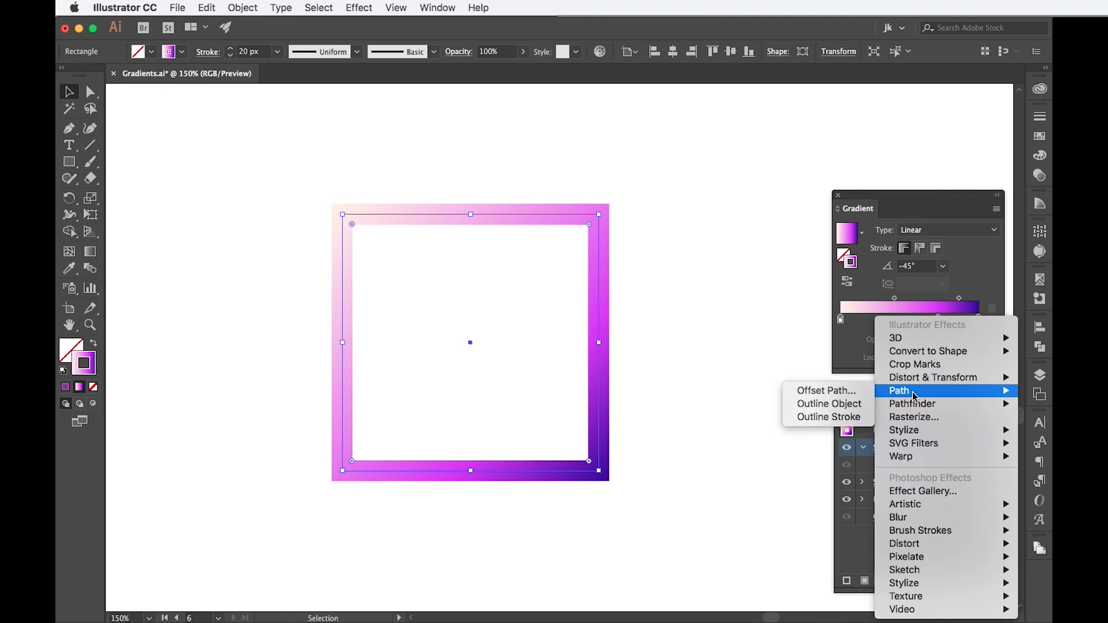
pyautogui.click(842, 396)
pyautogui.moveTo(842, 401); pyautogui.dragTo(779, 332)
pyautogui.click(676, 428)
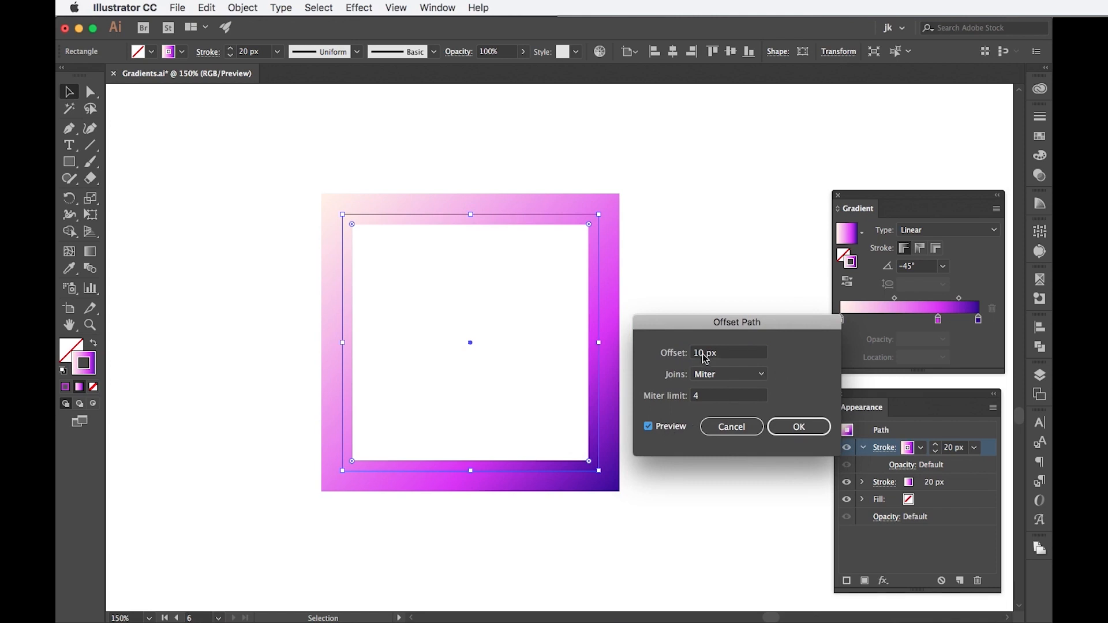
pyautogui.moveTo(698, 353); pyautogui.dragTo(688, 353)
pyautogui.write('2')
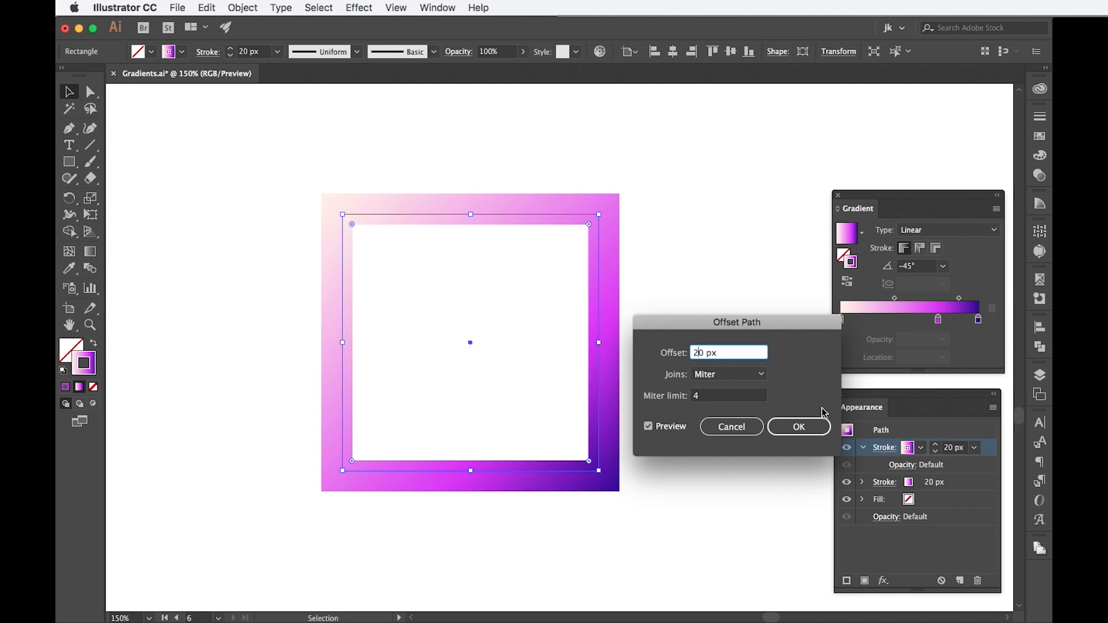
pyautogui.click(816, 428)
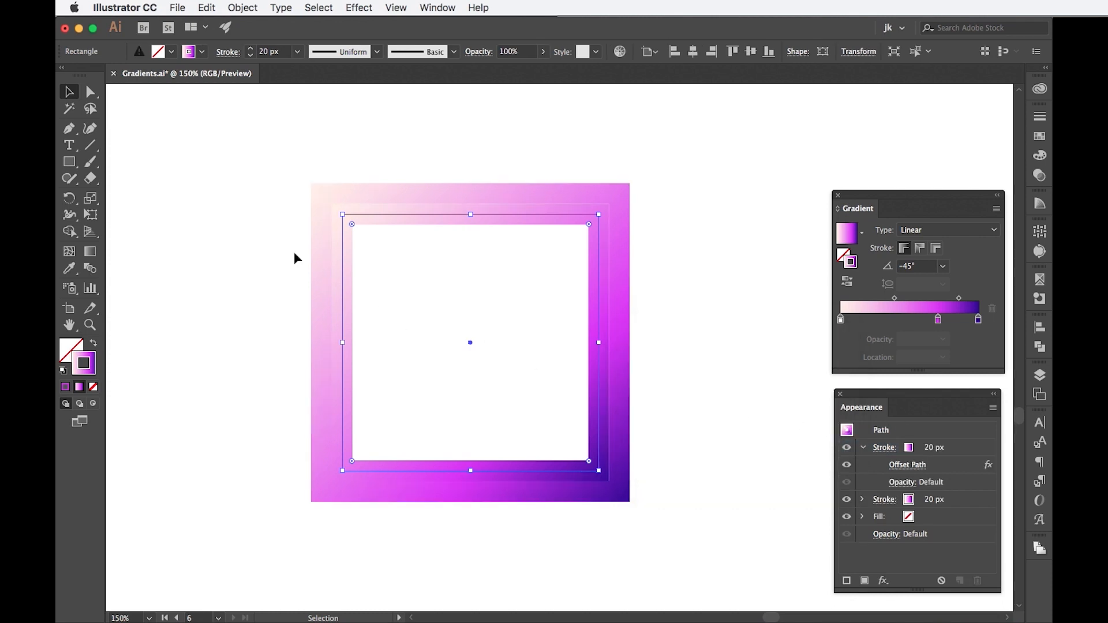
# Set the general measurement units to Pixels in the preferences.
pyautogui.click(147, 8)
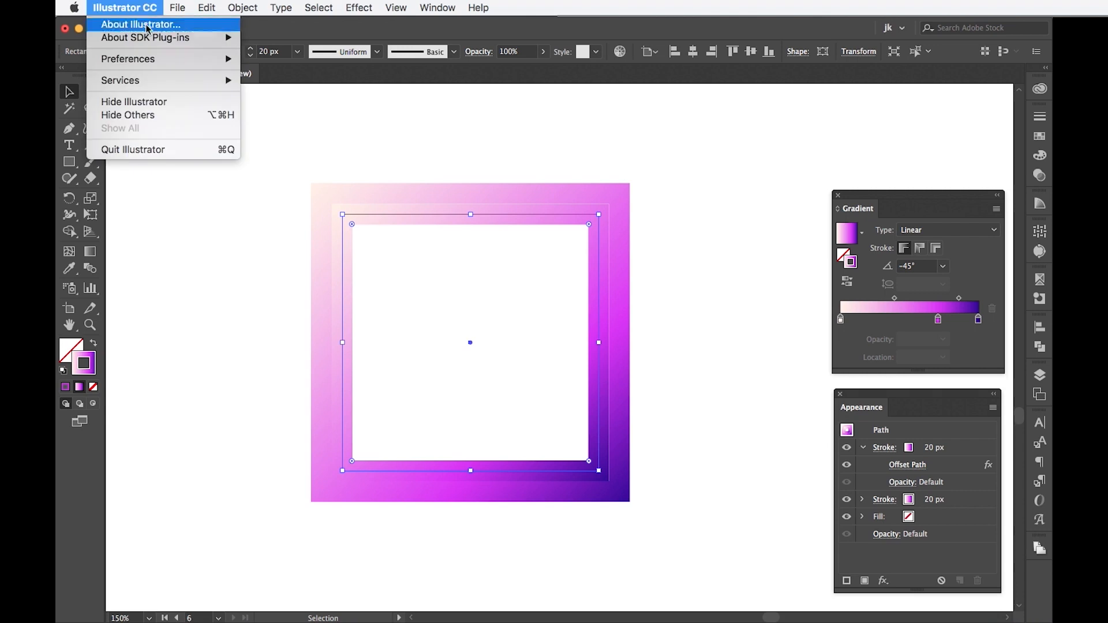
pyautogui.moveTo(150, 59)
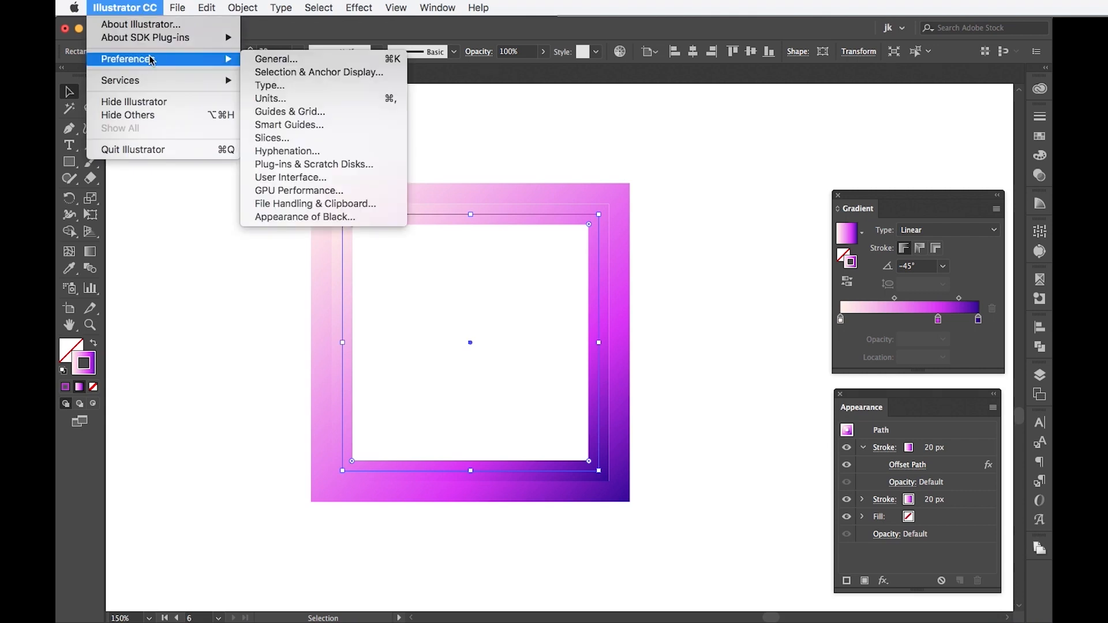
pyautogui.click(300, 103)
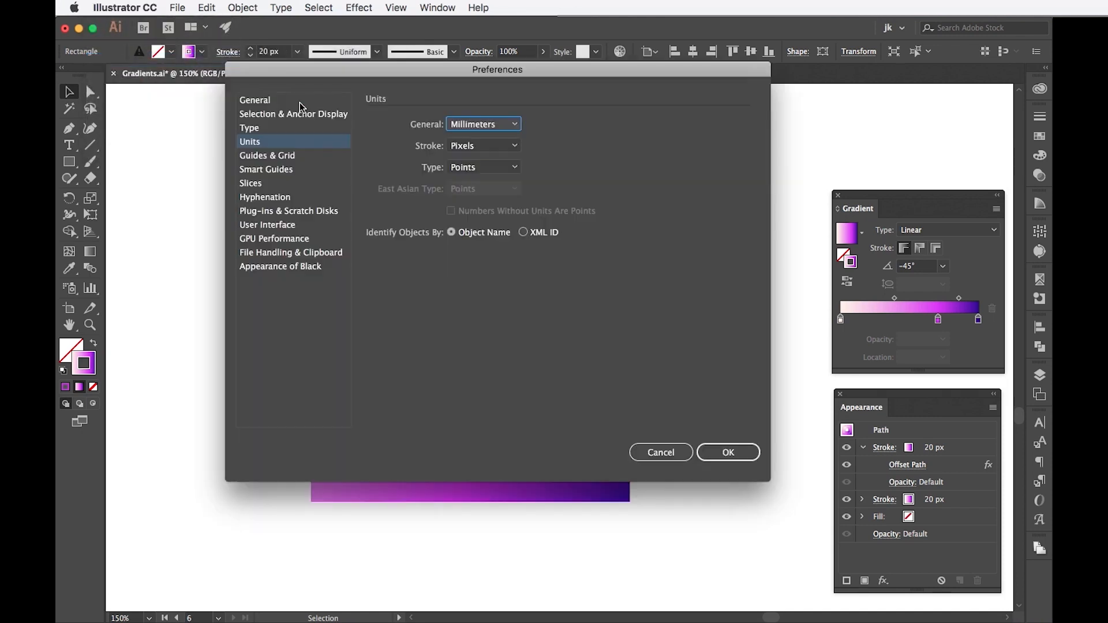
pyautogui.click(249, 143)
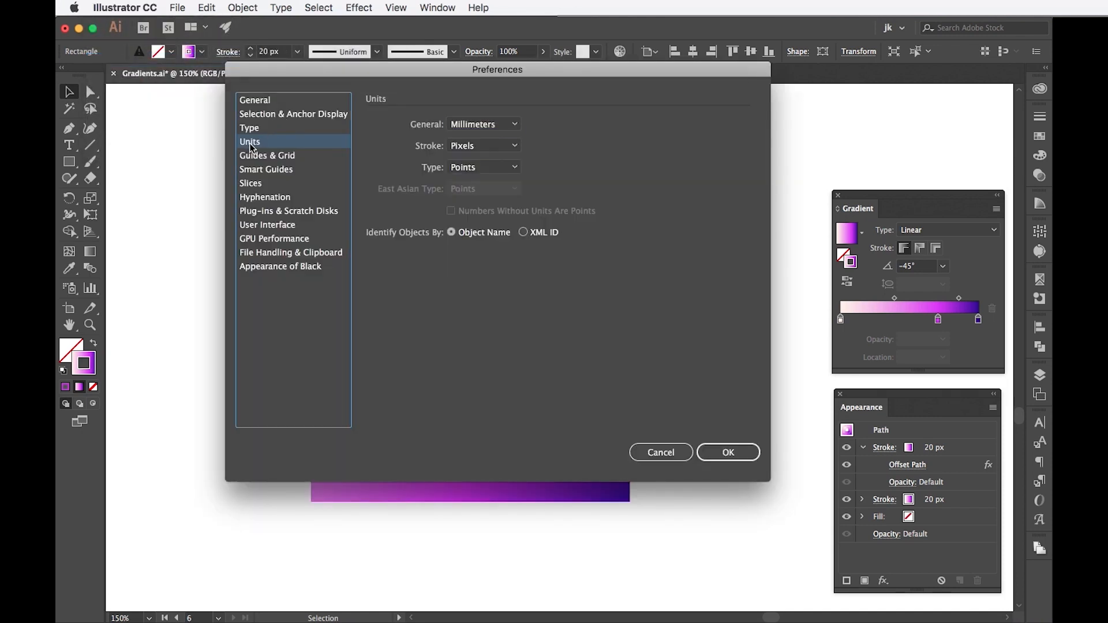
pyautogui.click(459, 125)
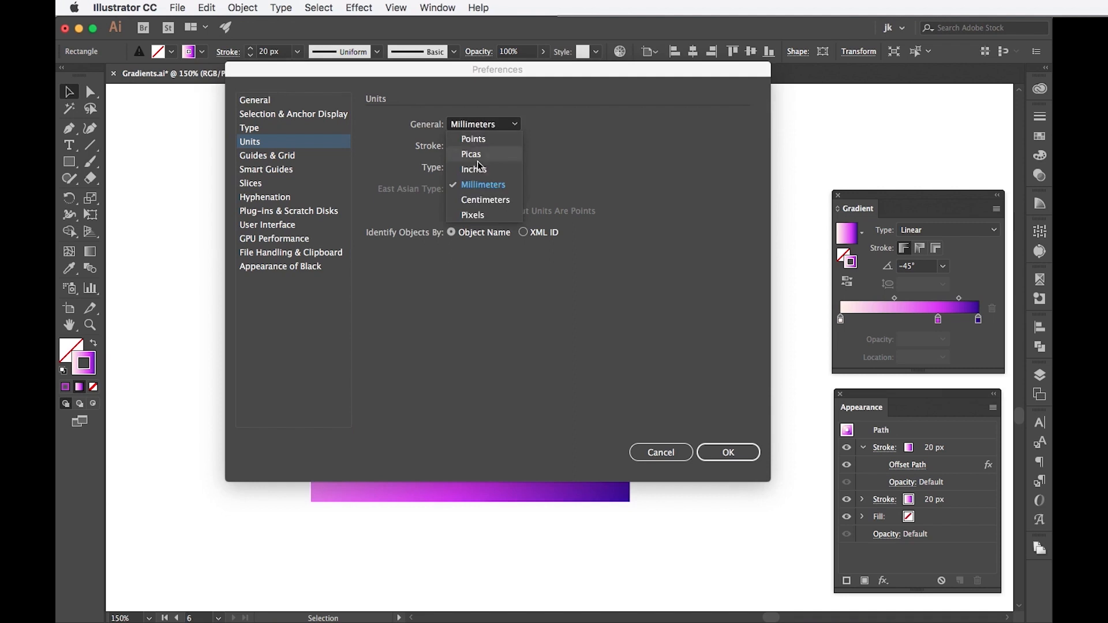
pyautogui.click(480, 210)
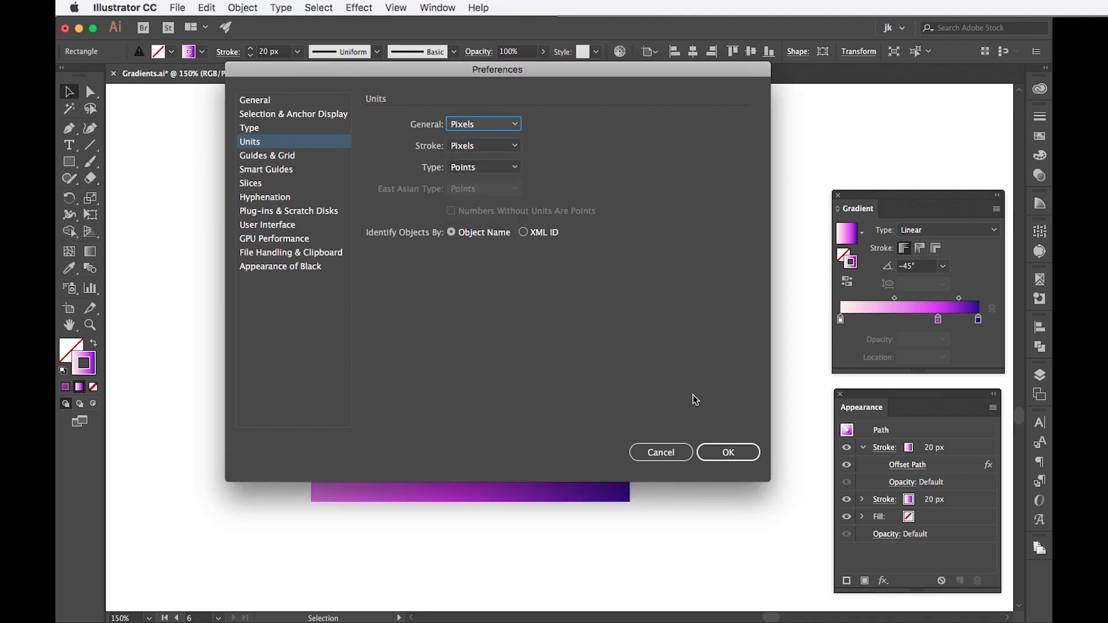
pyautogui.click(726, 452)
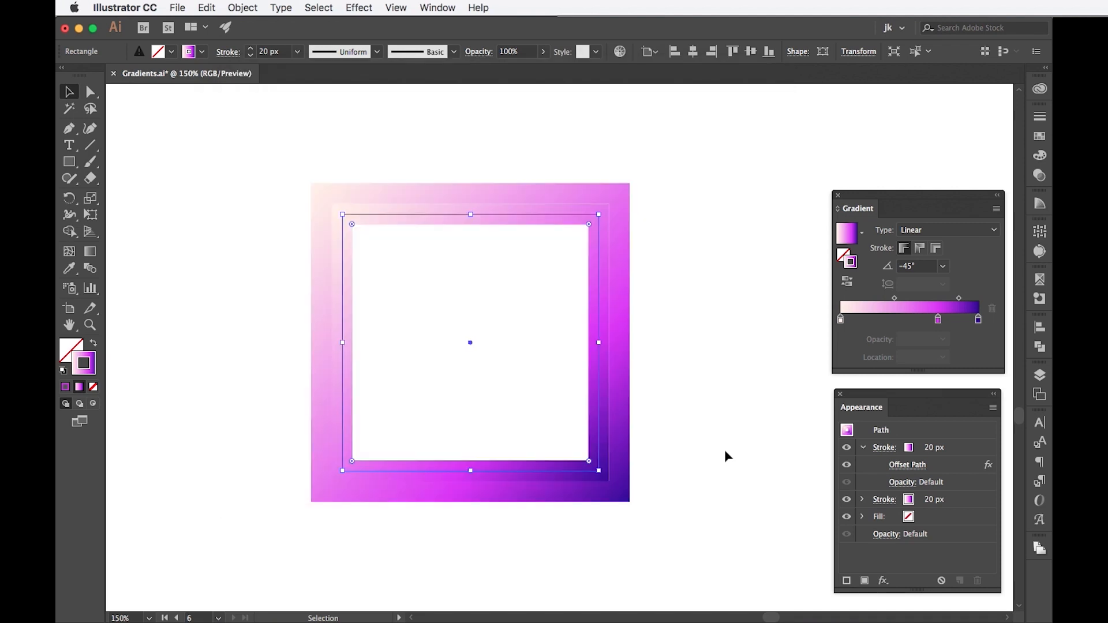
# Preview Round and Bevel joins in the upper stroke's Offset Path effect, and restore Miter joins.
pyautogui.click(946, 465)
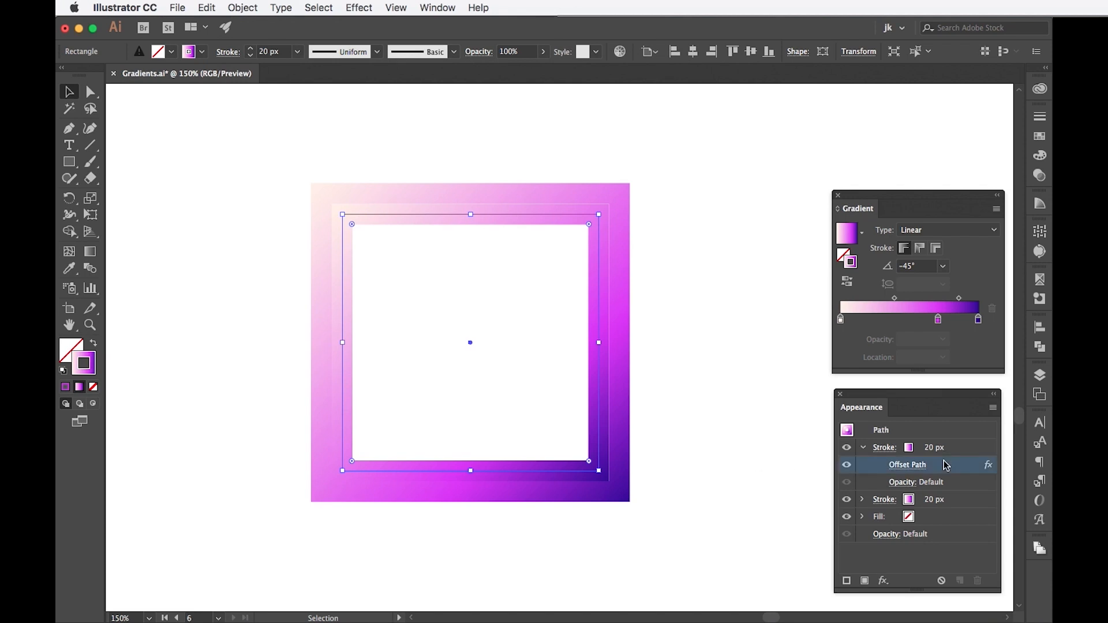
pyautogui.click(899, 468)
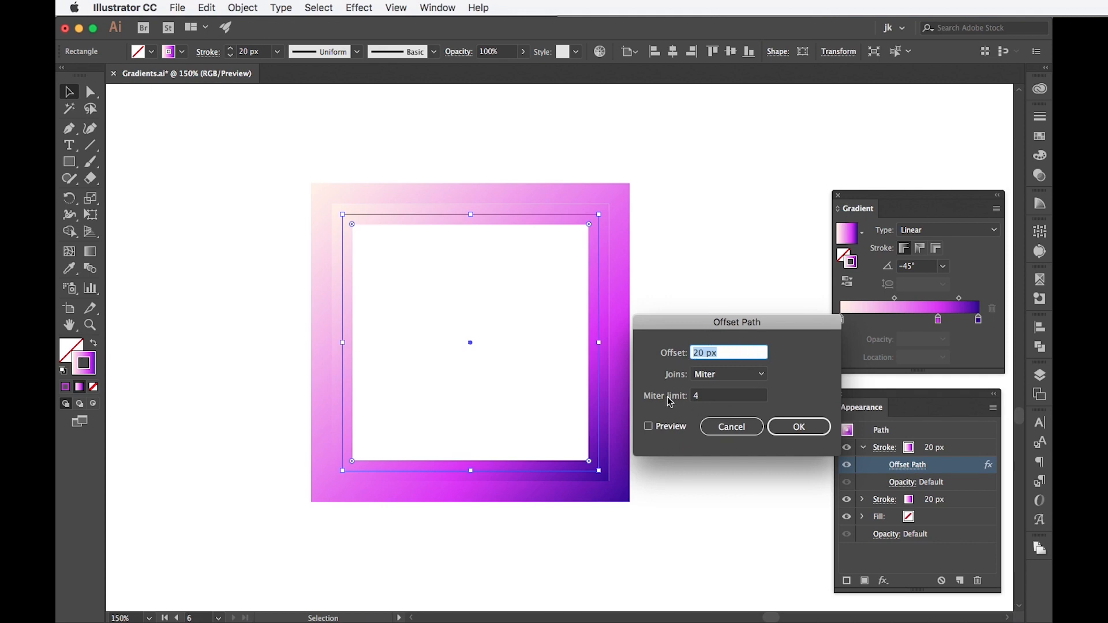
pyautogui.click(665, 429)
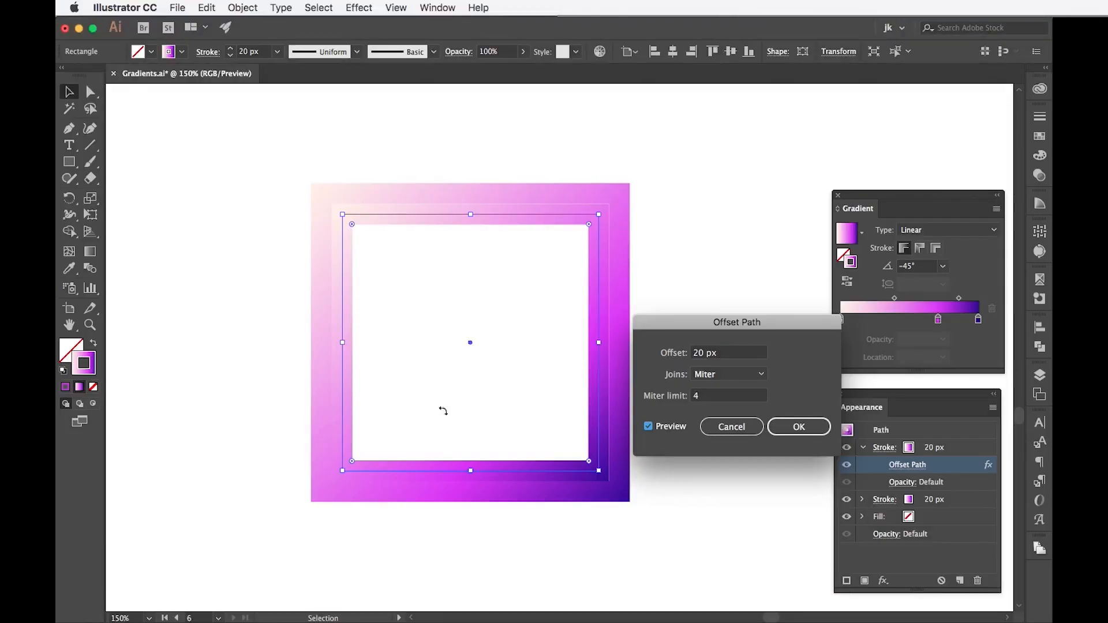
pyautogui.click(723, 376)
pyautogui.click(729, 402)
pyautogui.click(721, 375)
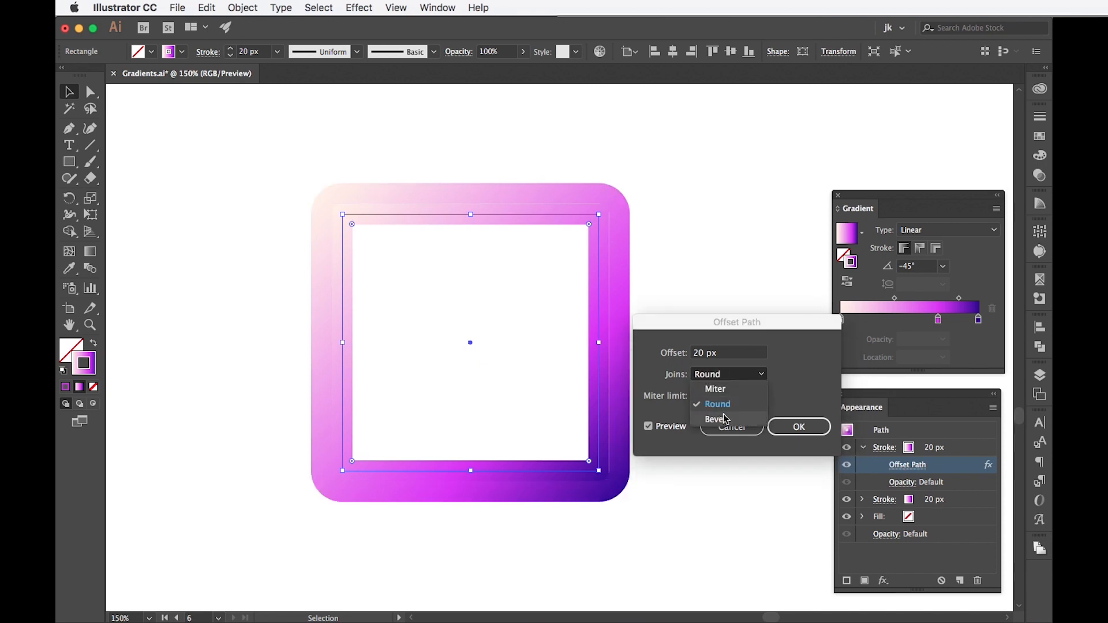
pyautogui.click(726, 419)
pyautogui.click(729, 380)
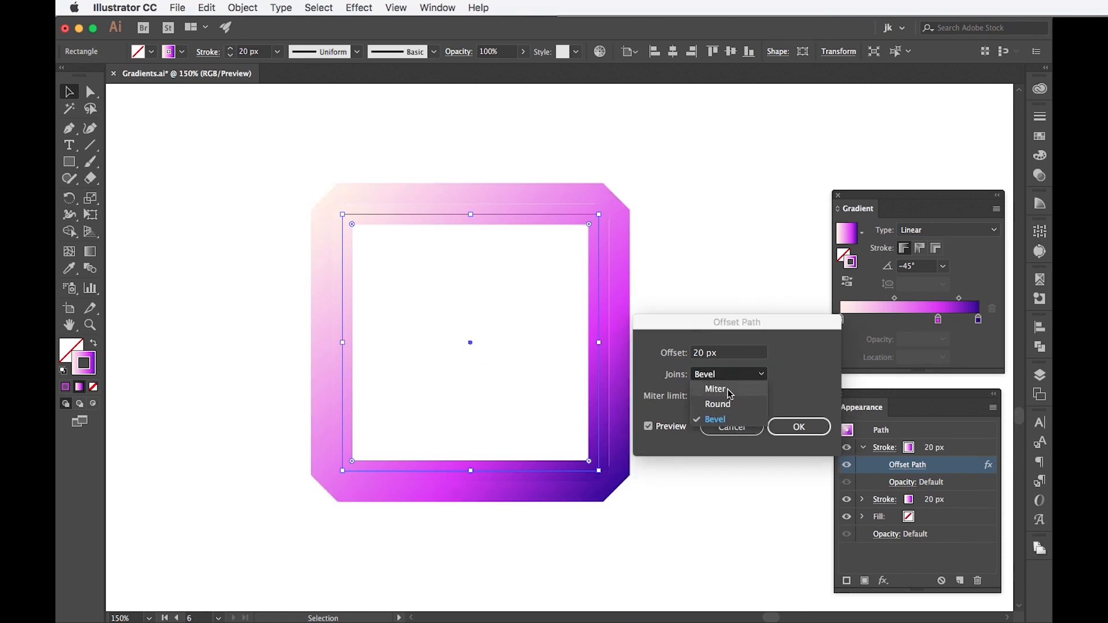
pyautogui.click(726, 386)
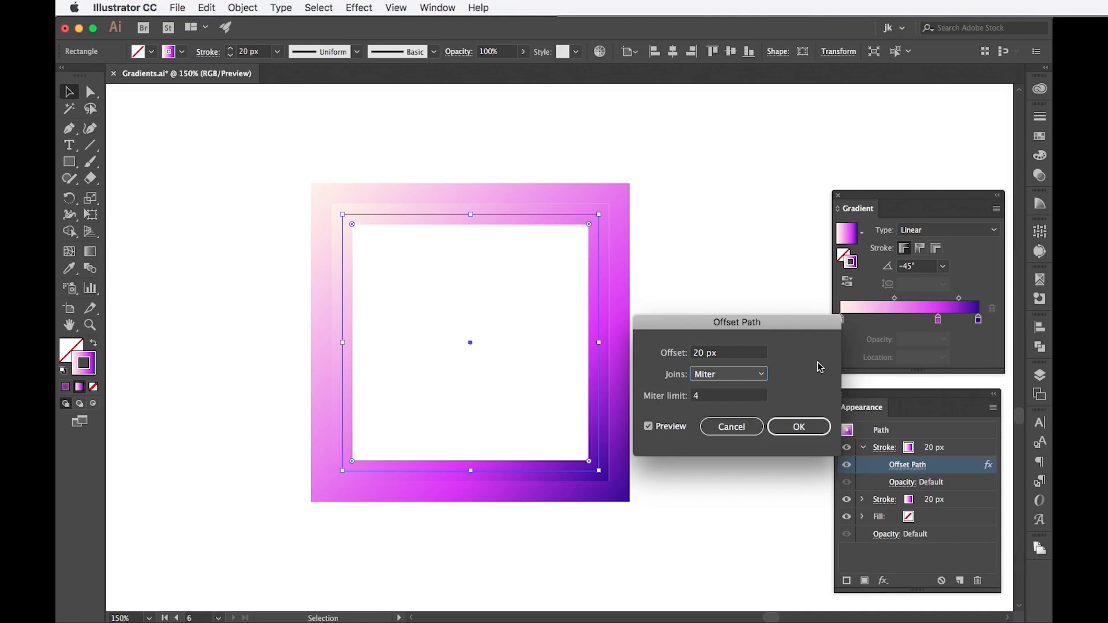
pyautogui.click(786, 425)
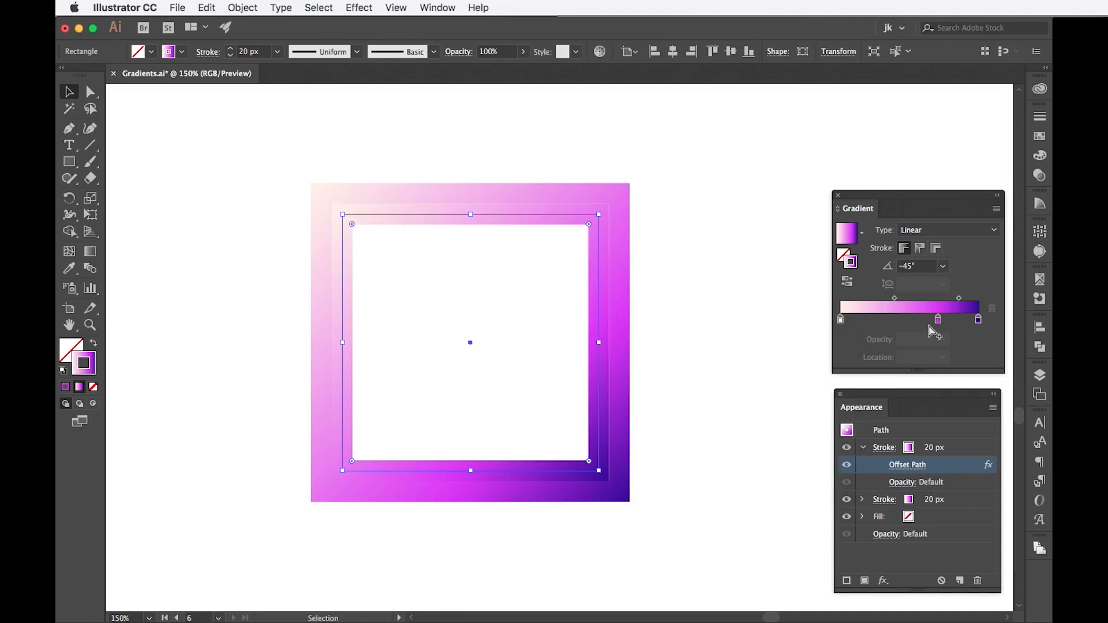
# Set the square's upper stroke to a 45° gradient angle and increase its Offset Path effect to 30 px.
pyautogui.click(944, 266)
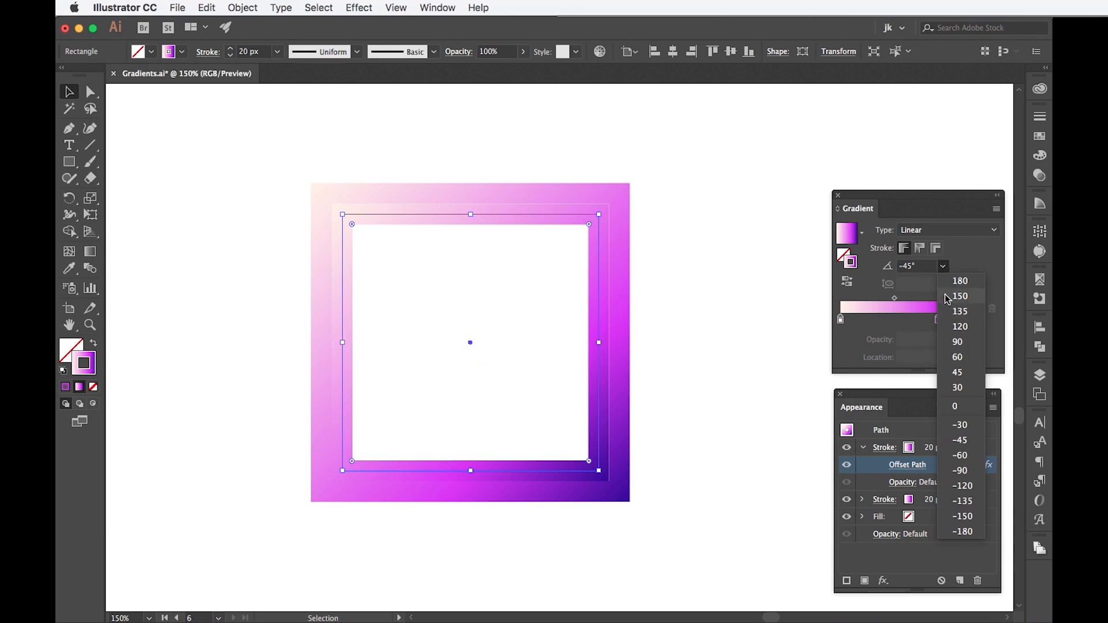
pyautogui.click(968, 371)
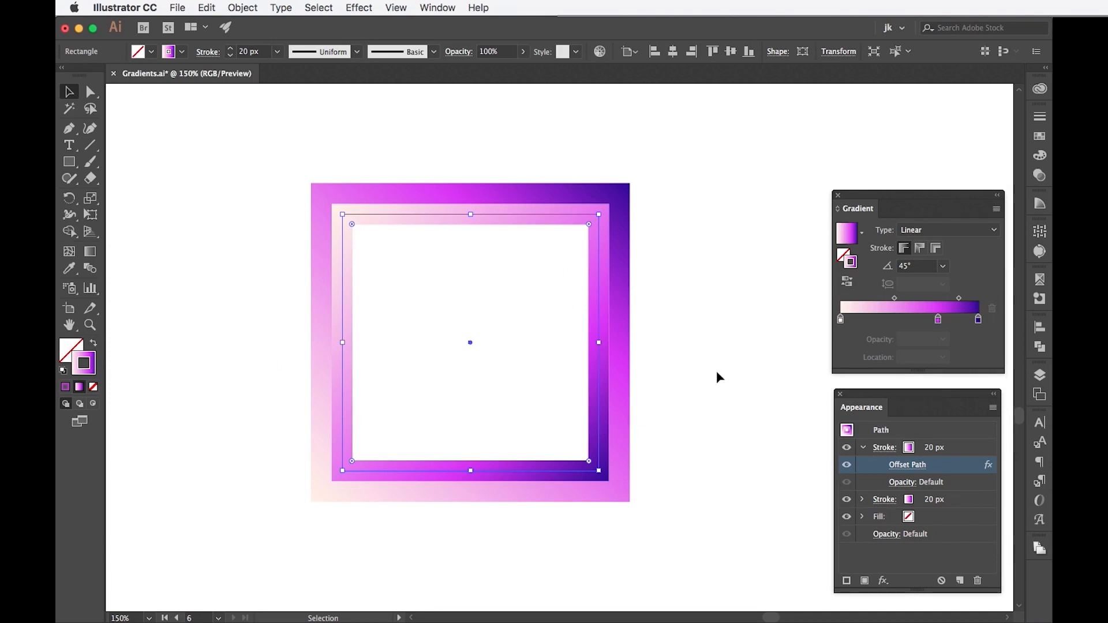
pyautogui.click(917, 468)
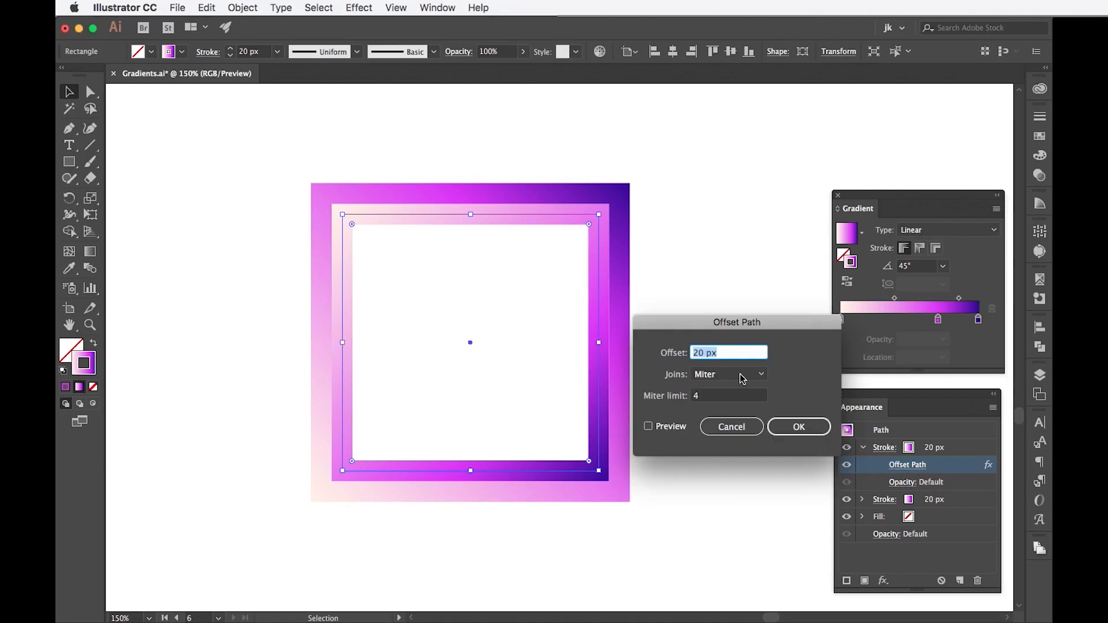
pyautogui.hotkey('shift', 'Up')
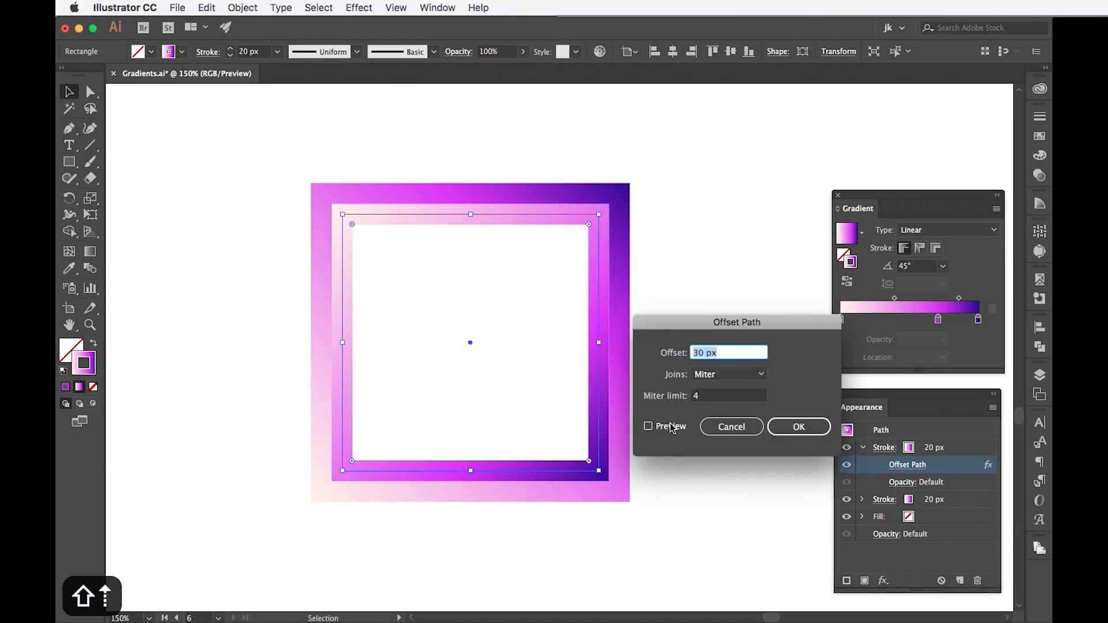
pyautogui.click(670, 424)
pyautogui.click(799, 427)
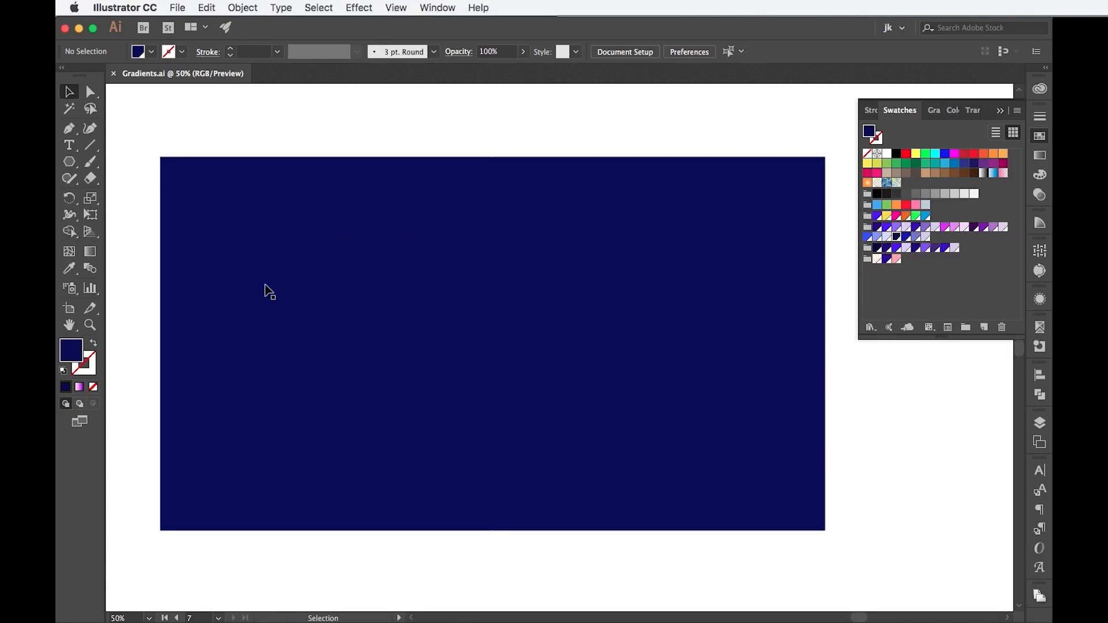
# Add mesh points to the navy rectangle at about (4415, 243), (5117, 615), (4509, 0) and (5413, 615) px with the Mesh tool.
pyautogui.click(278, 269)
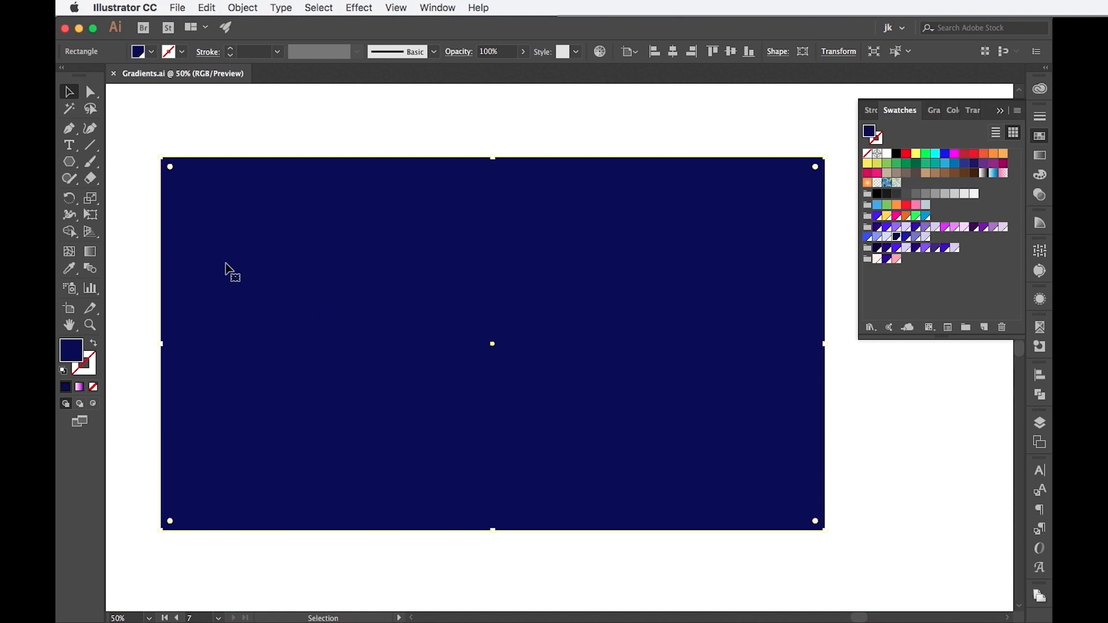
pyautogui.click(69, 252)
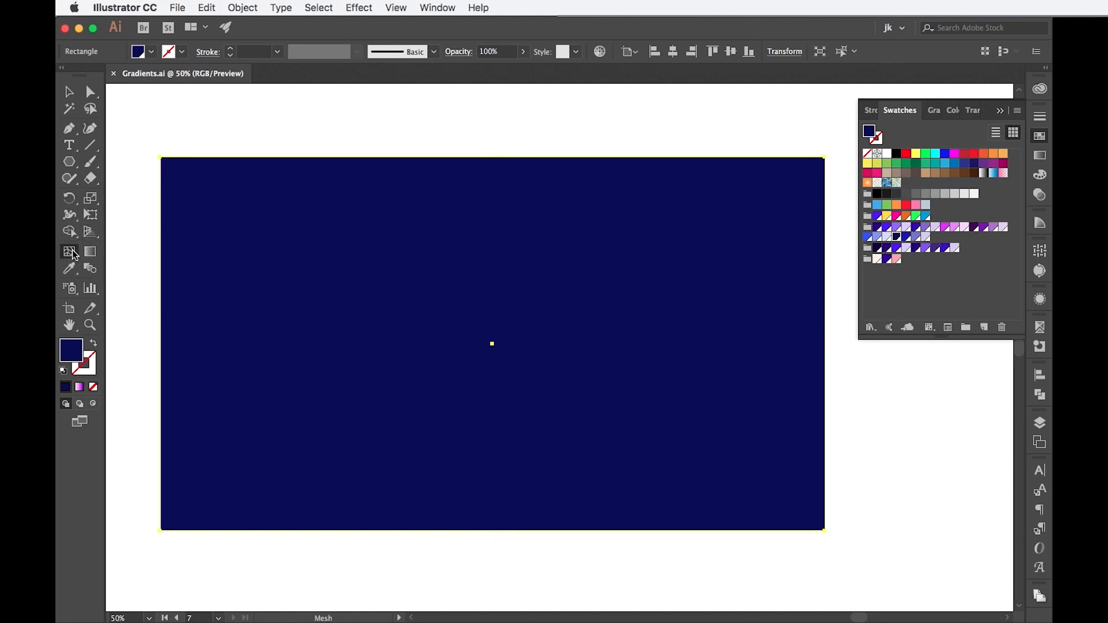
pyautogui.click(259, 241)
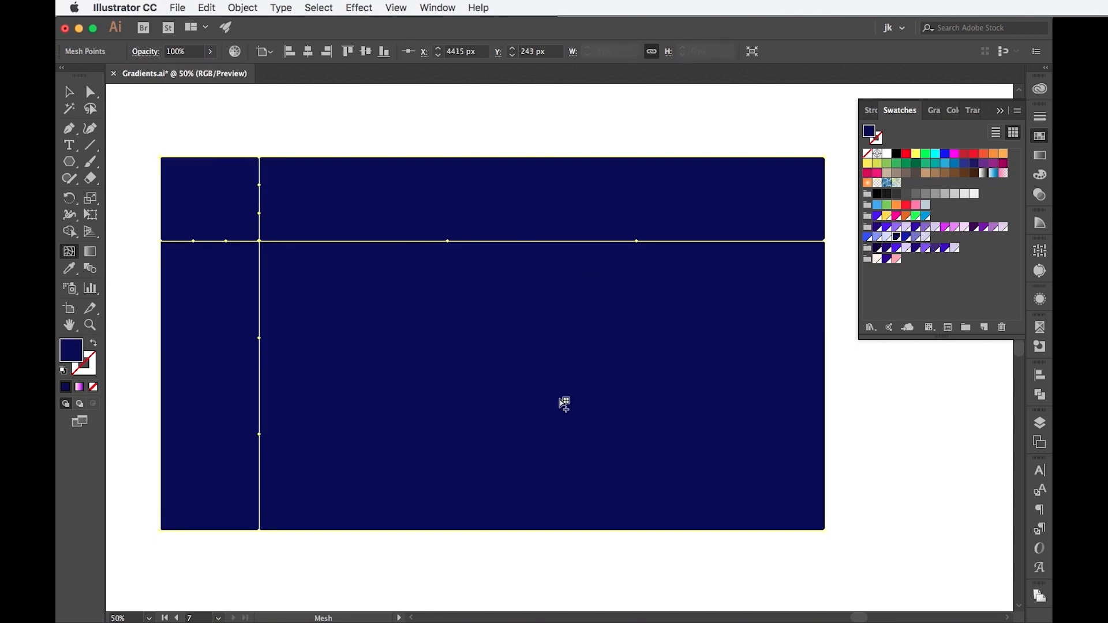
pyautogui.click(502, 369)
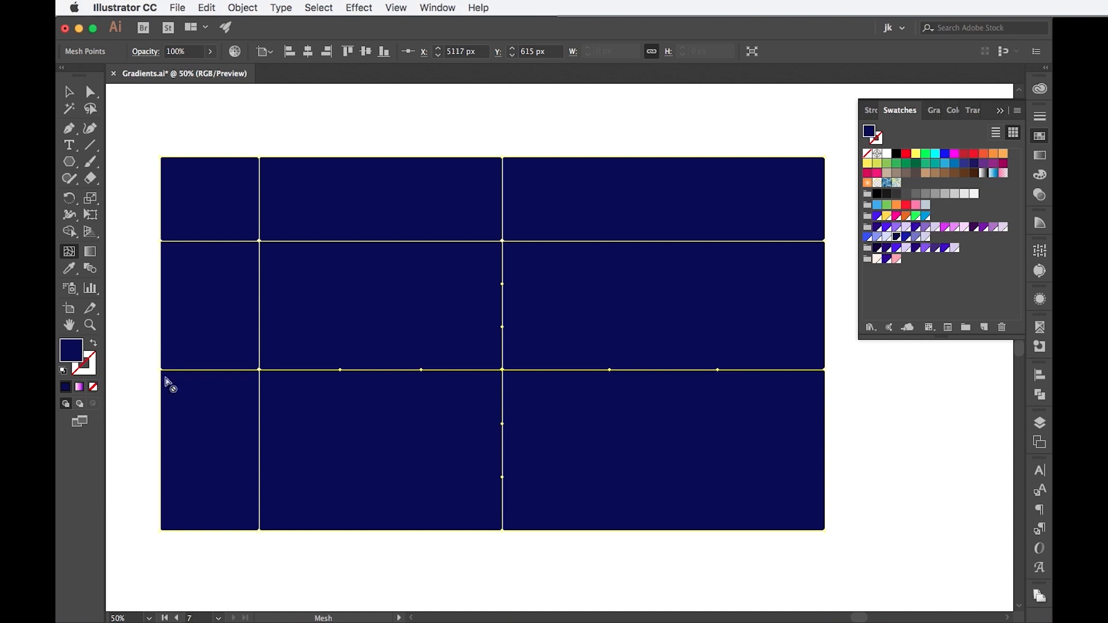
pyautogui.click(292, 159)
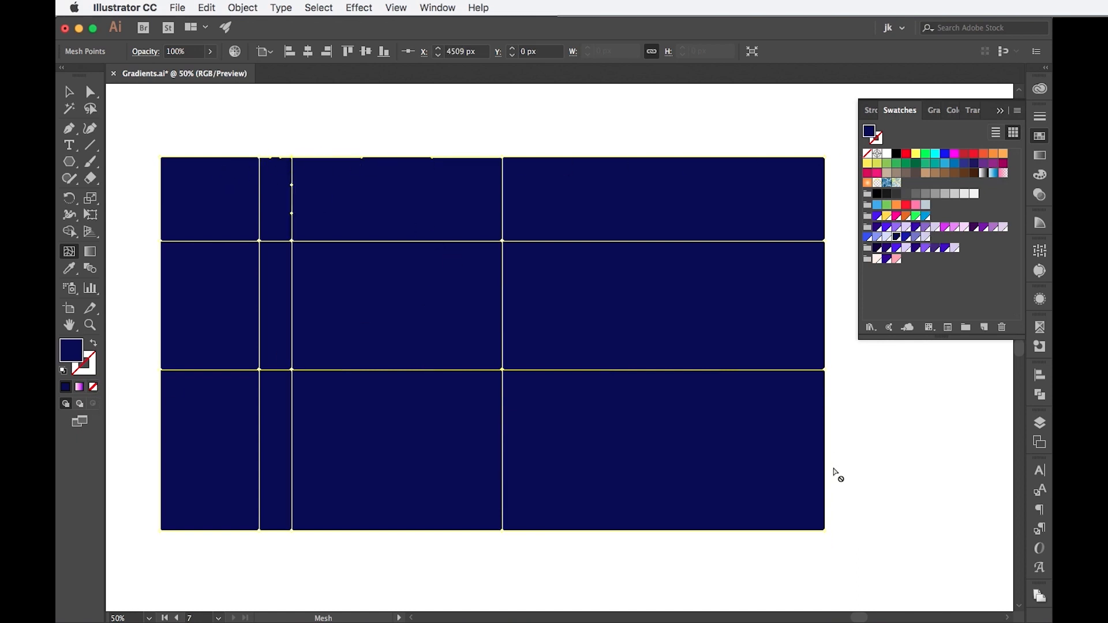
pyautogui.click(606, 371)
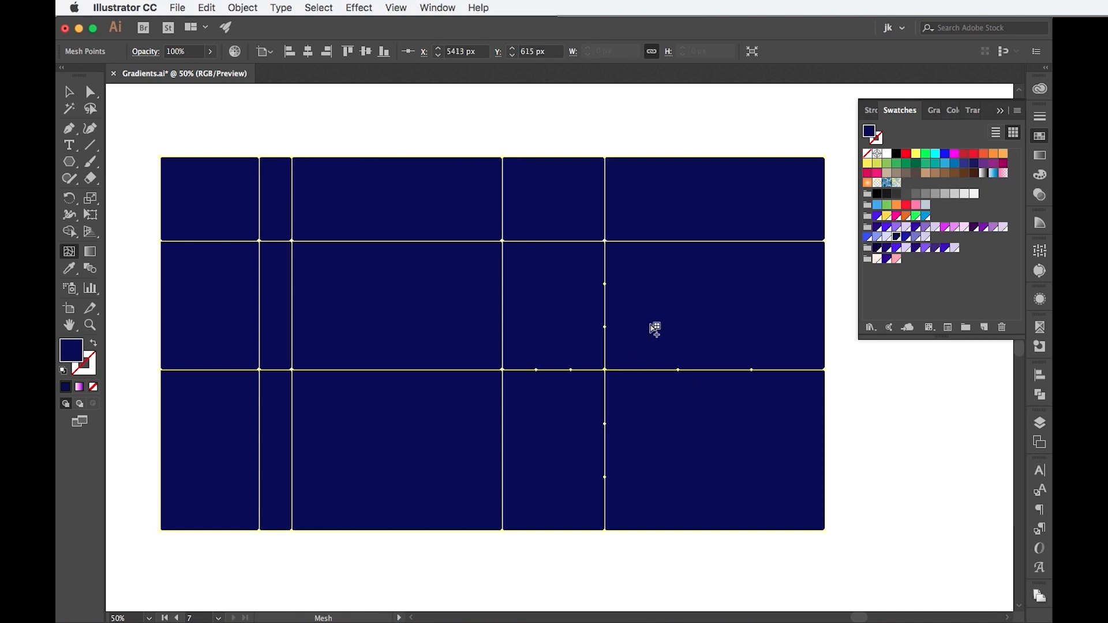
# Undo the four mesh points added to the navy rectangle.
pyautogui.press('super+z')
pyautogui.press('super+z')
pyautogui.press('super+z')
pyautogui.press('super+z')
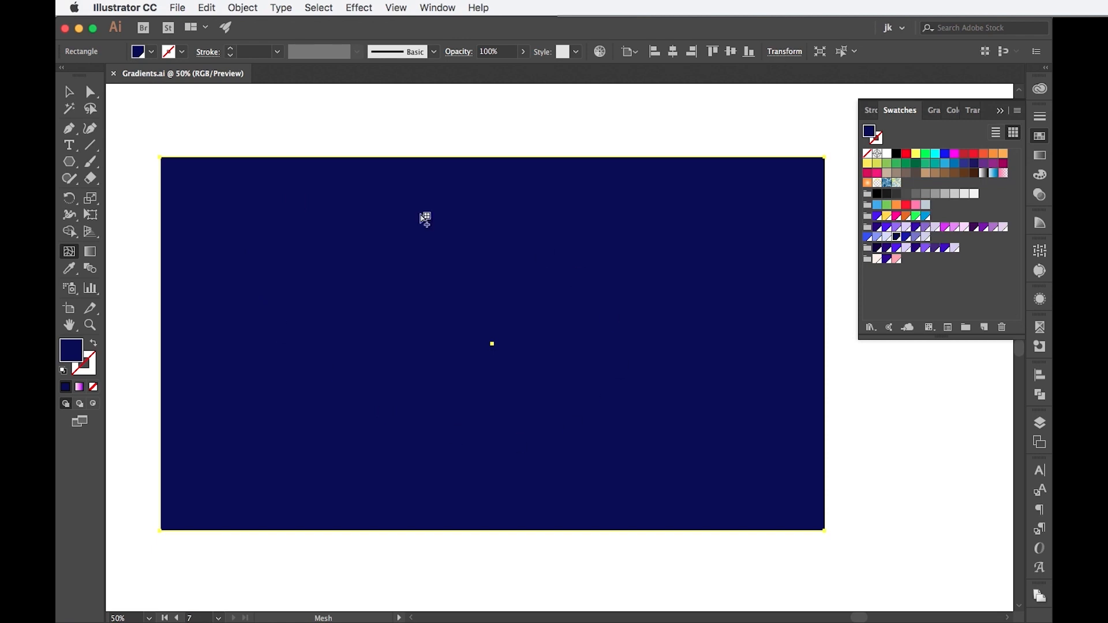
# Start Create Gradient Mesh on the navy rectangle and set it to 3 rows and 3 columns.
pyautogui.click(67, 91)
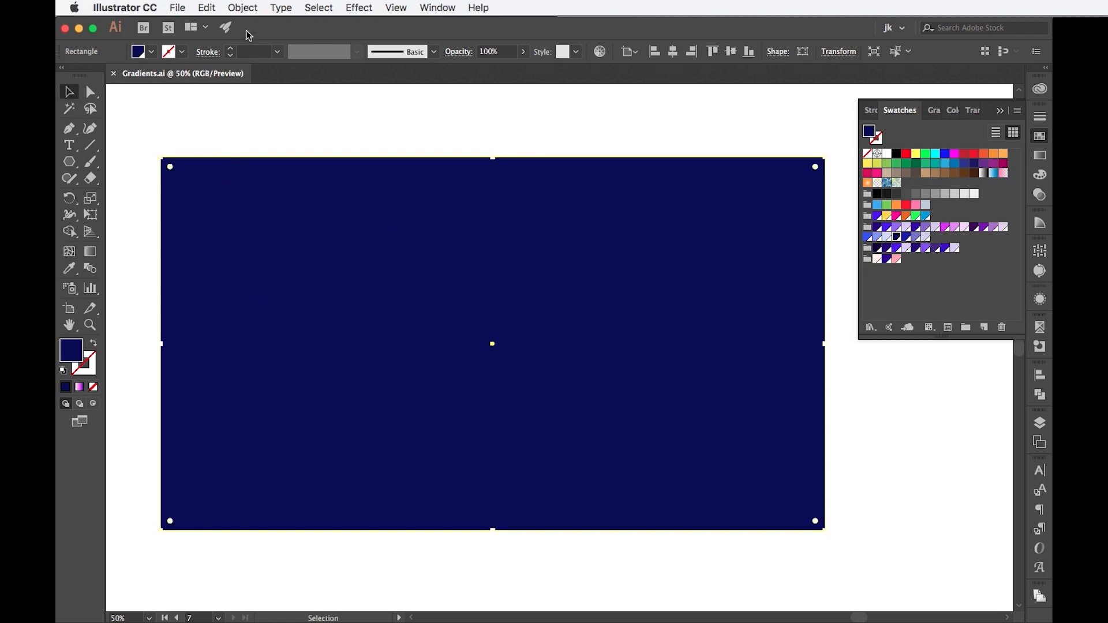
pyautogui.click(246, 9)
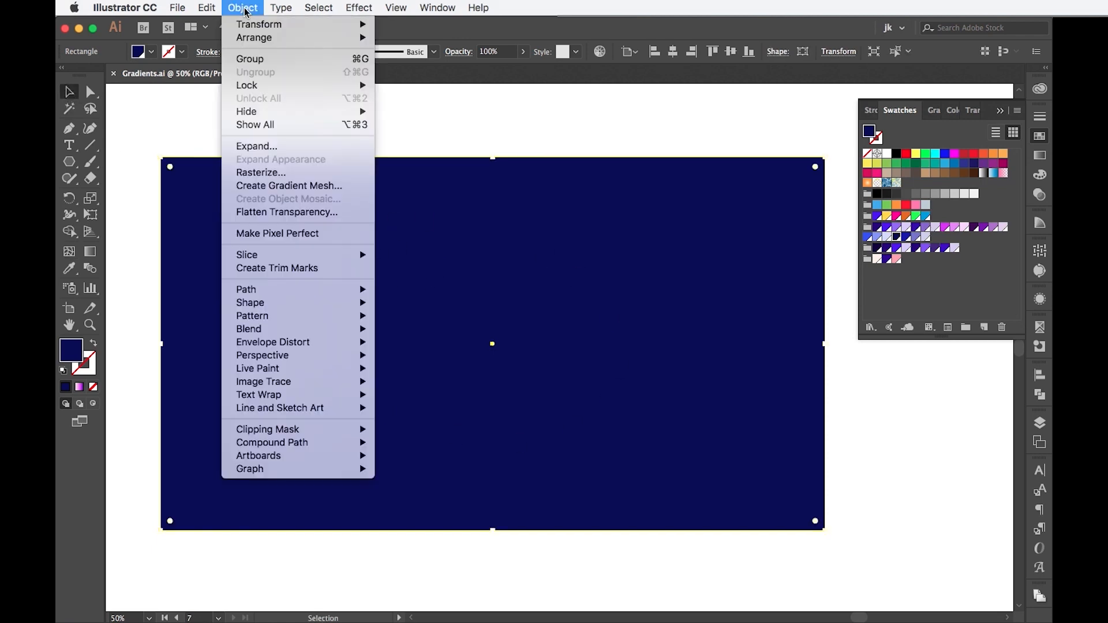
pyautogui.click(294, 186)
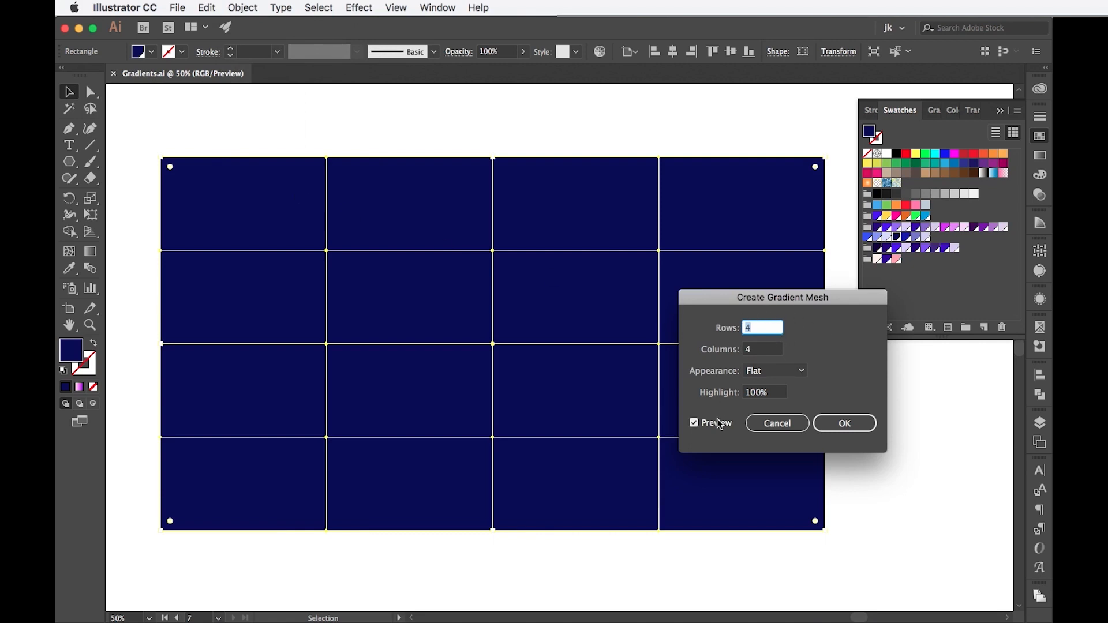
pyautogui.press('Down')
pyautogui.press('Tab')
pyautogui.press('Down')
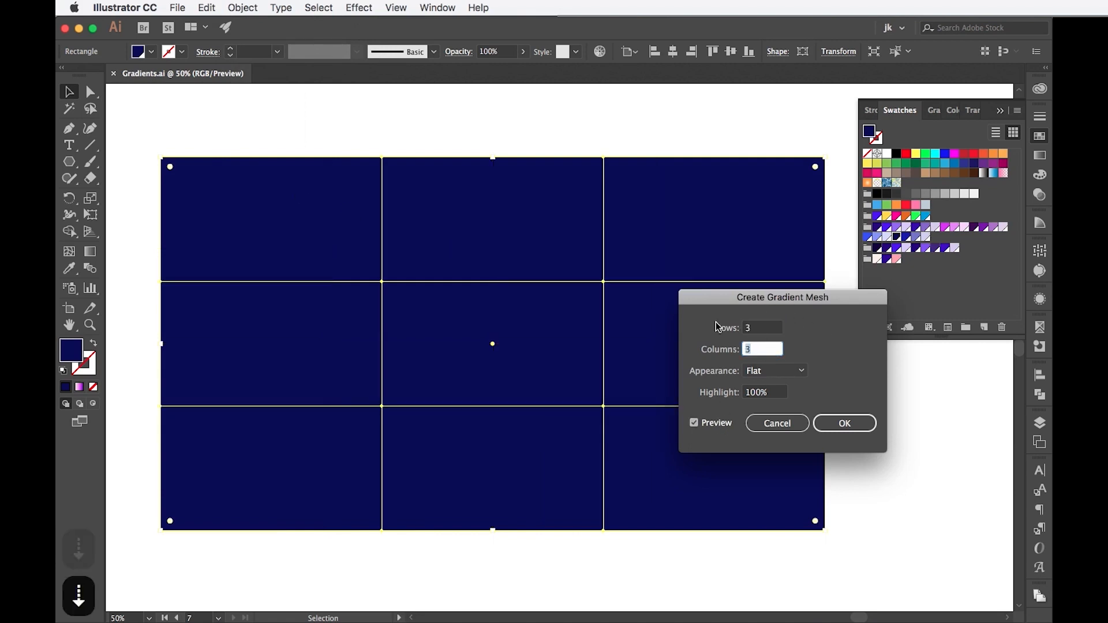
# Preview the To Center and To Edge appearances, and create the gradient mesh with Flat appearance.
pyautogui.click(782, 378)
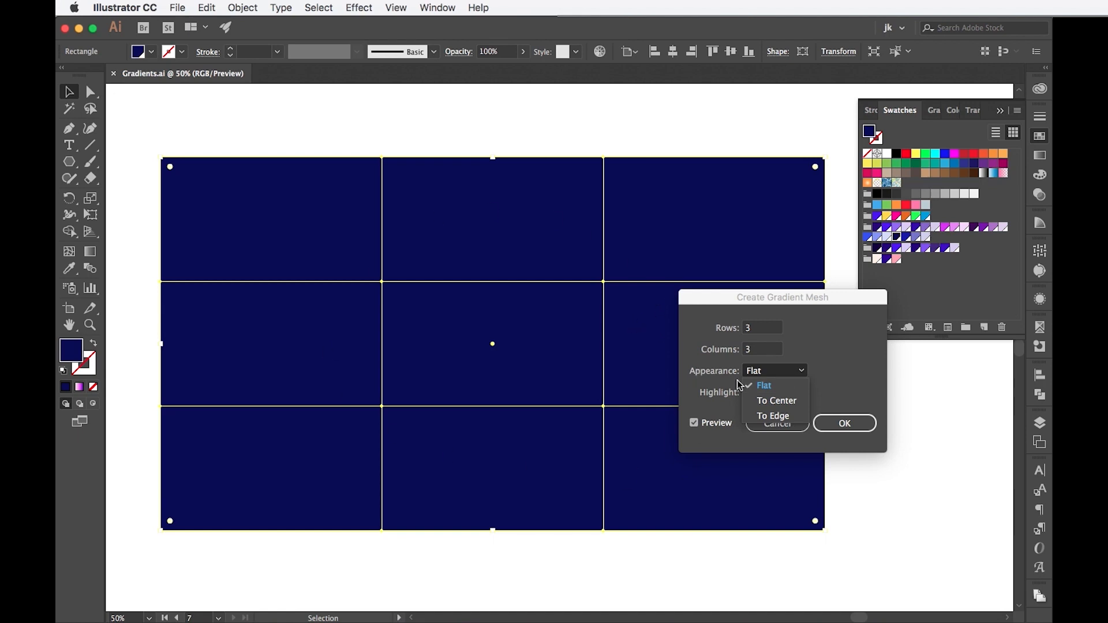
pyautogui.click(773, 401)
pyautogui.click(770, 370)
pyautogui.click(772, 415)
pyautogui.click(778, 370)
pyautogui.click(782, 385)
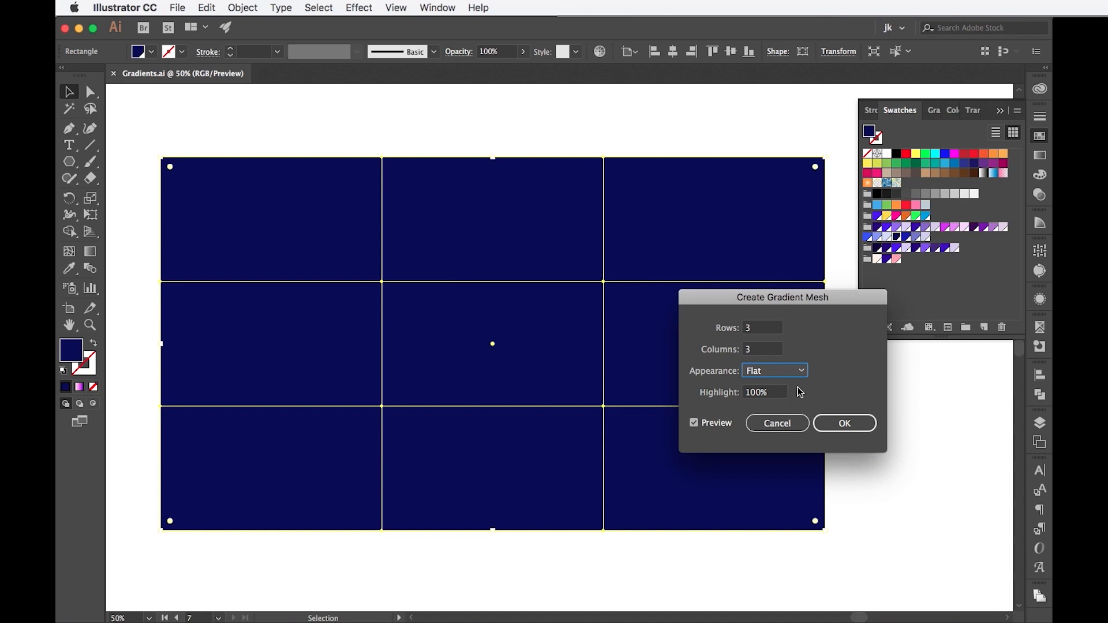
pyautogui.click(844, 424)
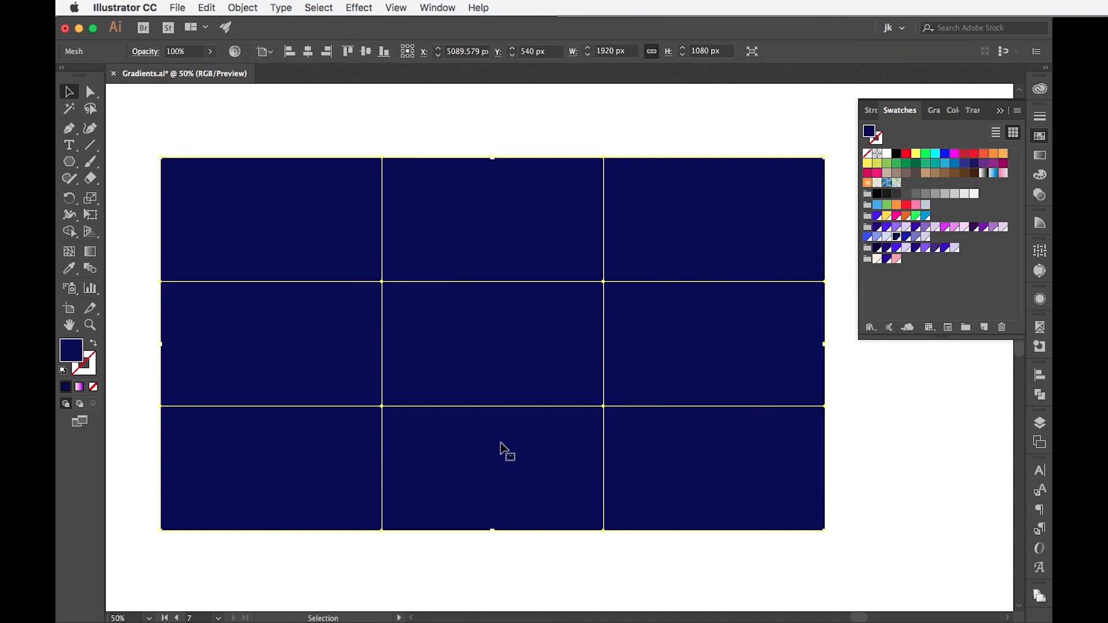
# Select the circle and letter S below the rectangle to examine their mesh lines.
pyautogui.scroll(-5, 519, 444)
pyautogui.scroll(-3, 237, 324)
pyautogui.moveTo(227, 322); pyautogui.dragTo(677, 389)
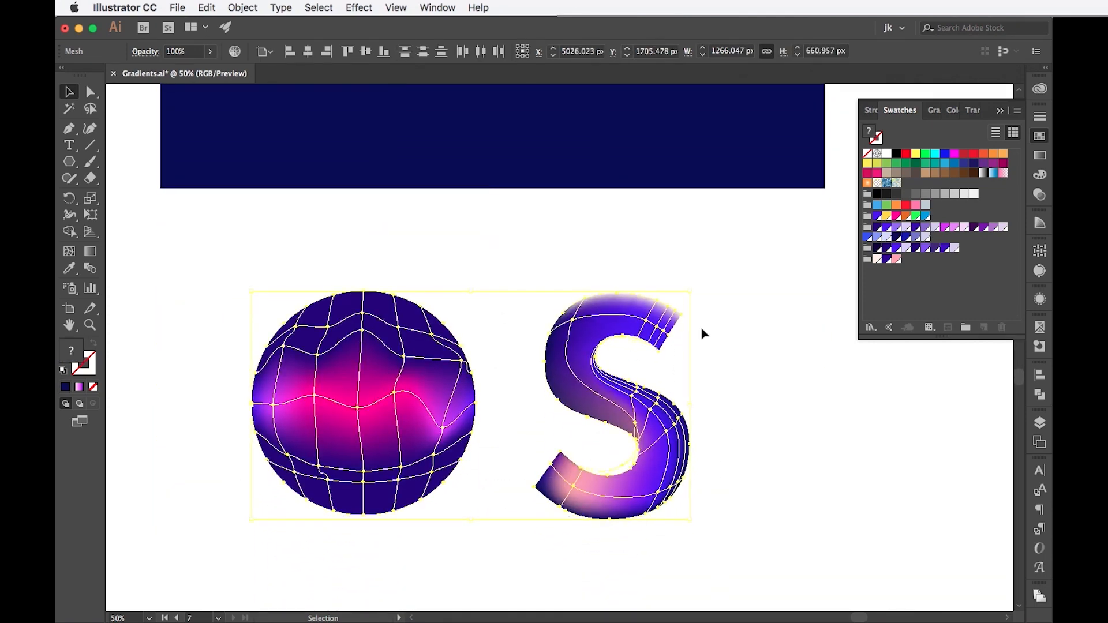
pyautogui.scroll(8, 703, 334)
# Color the rectangle's upper-left inner mesh point light pink and its lower-right inner mesh point blue-violet from the swatches.
pyautogui.click(703, 334)
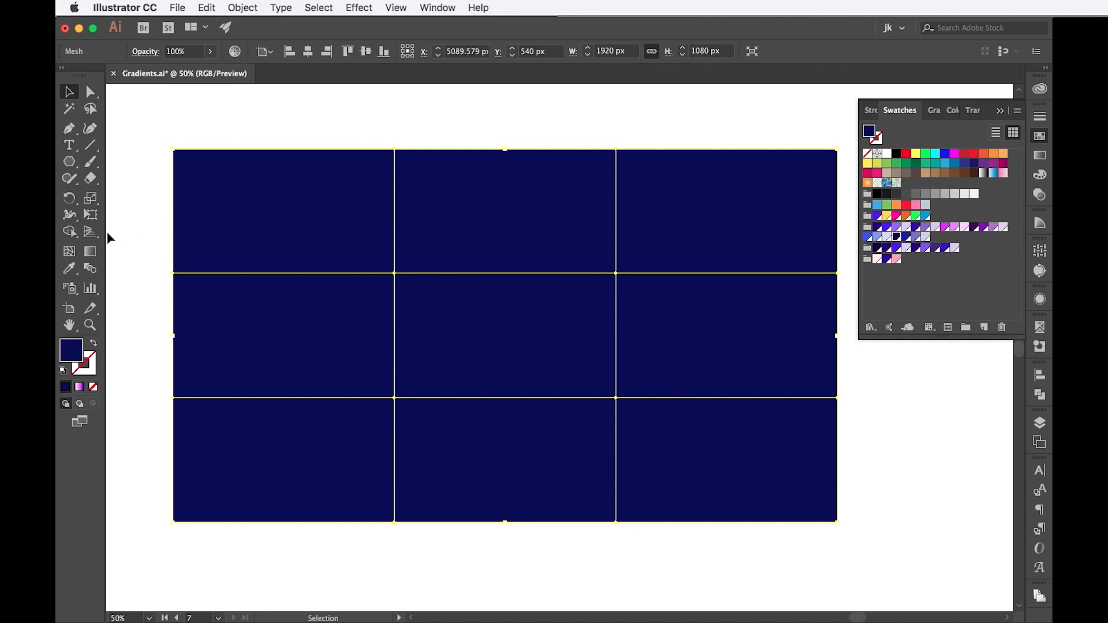
pyautogui.click(73, 254)
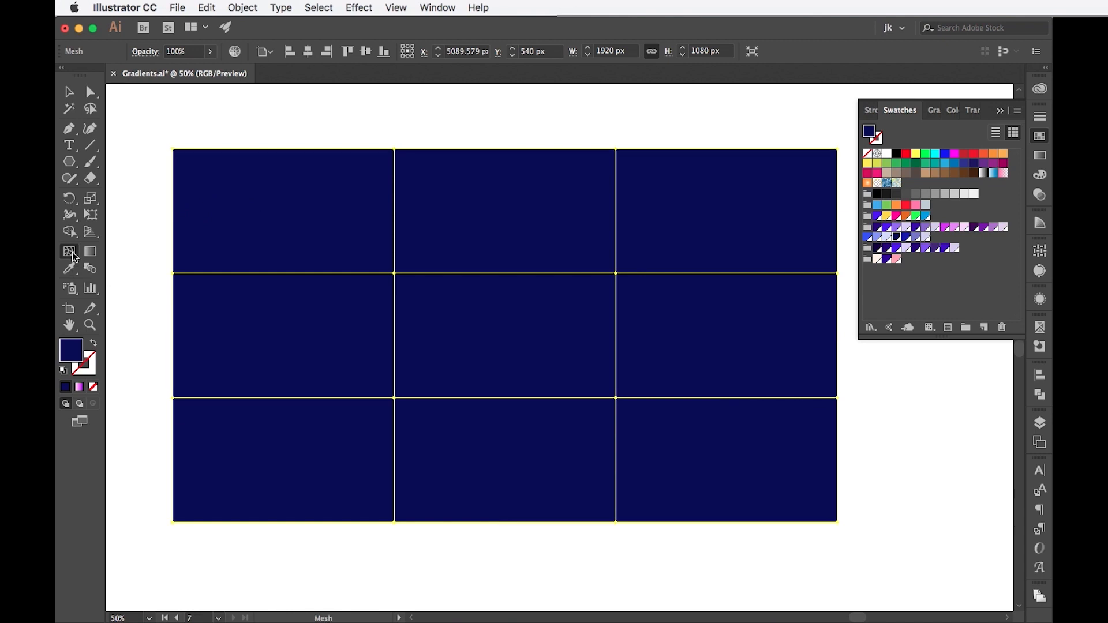
pyautogui.click(90, 94)
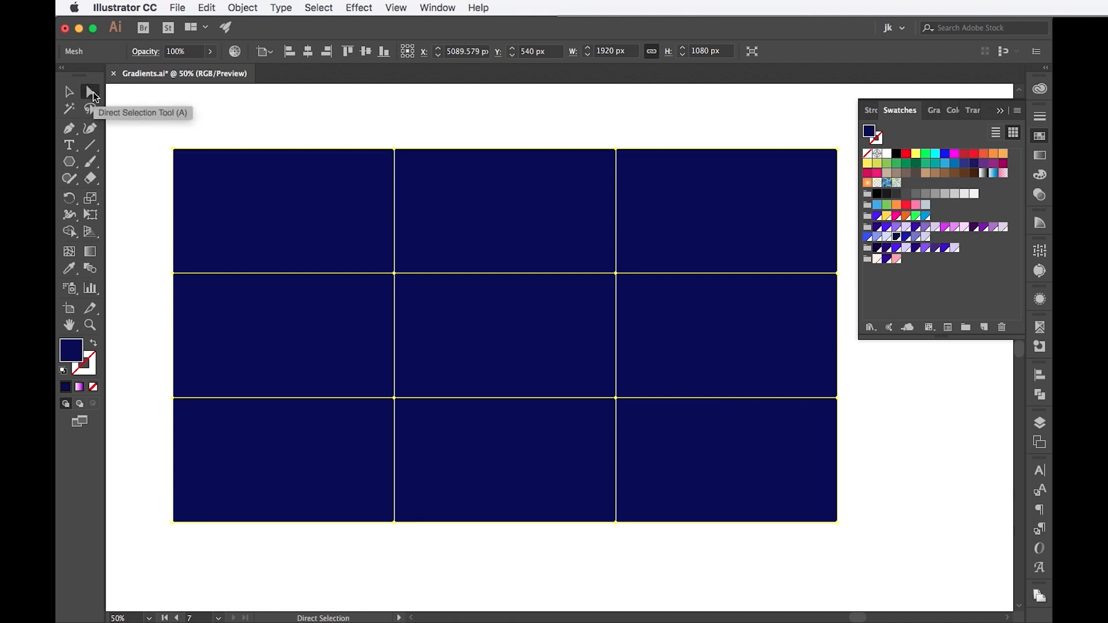
pyautogui.click(395, 273)
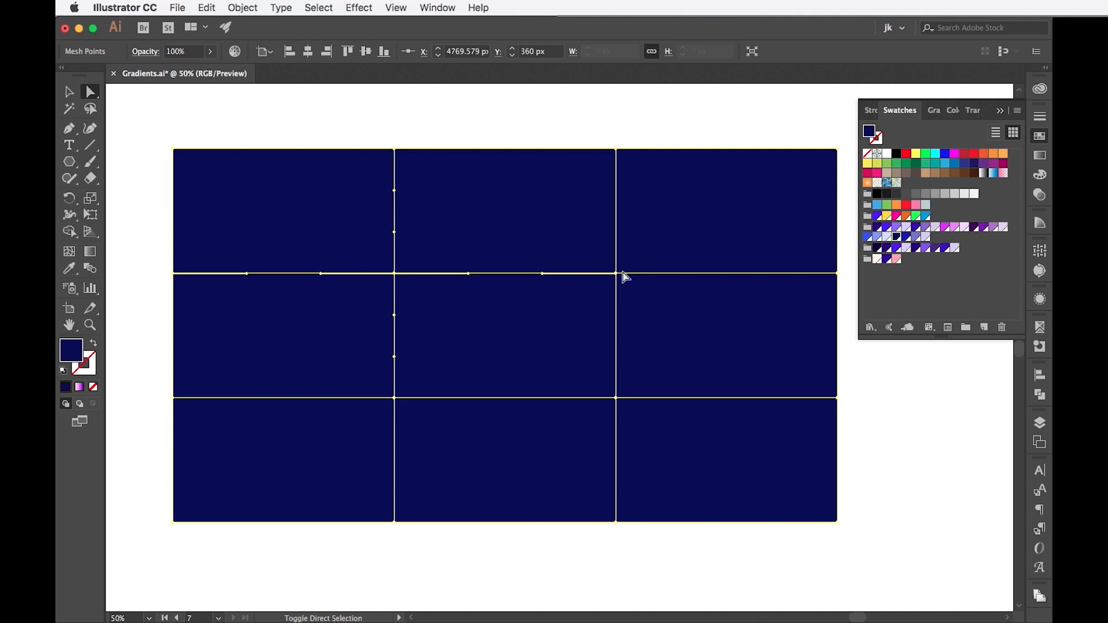
pyautogui.click(896, 260)
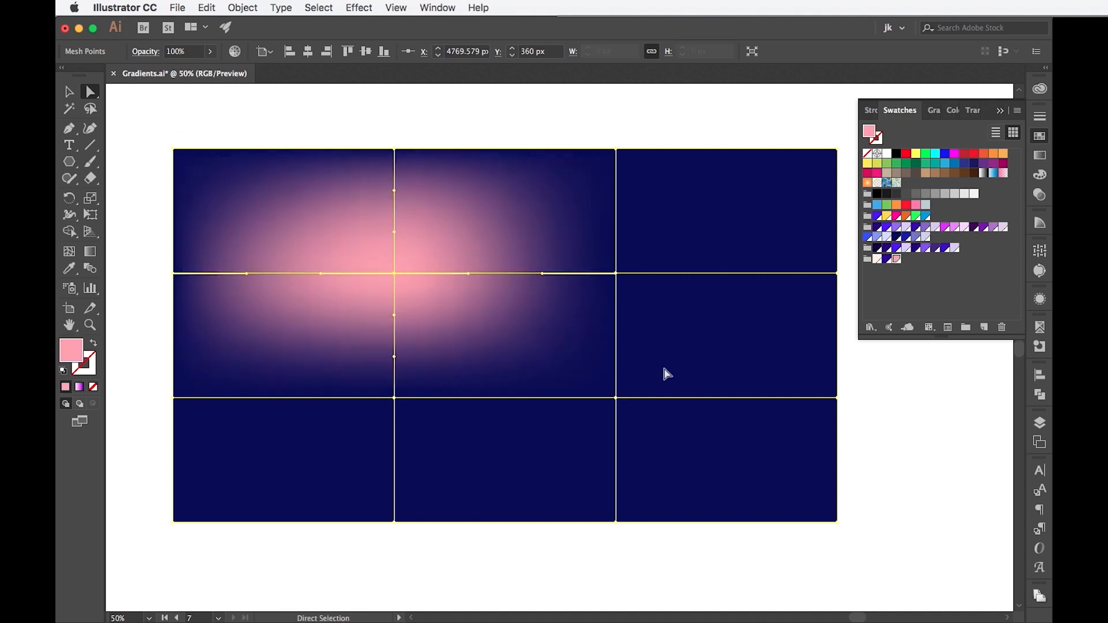
pyautogui.click(616, 398)
pyautogui.click(877, 227)
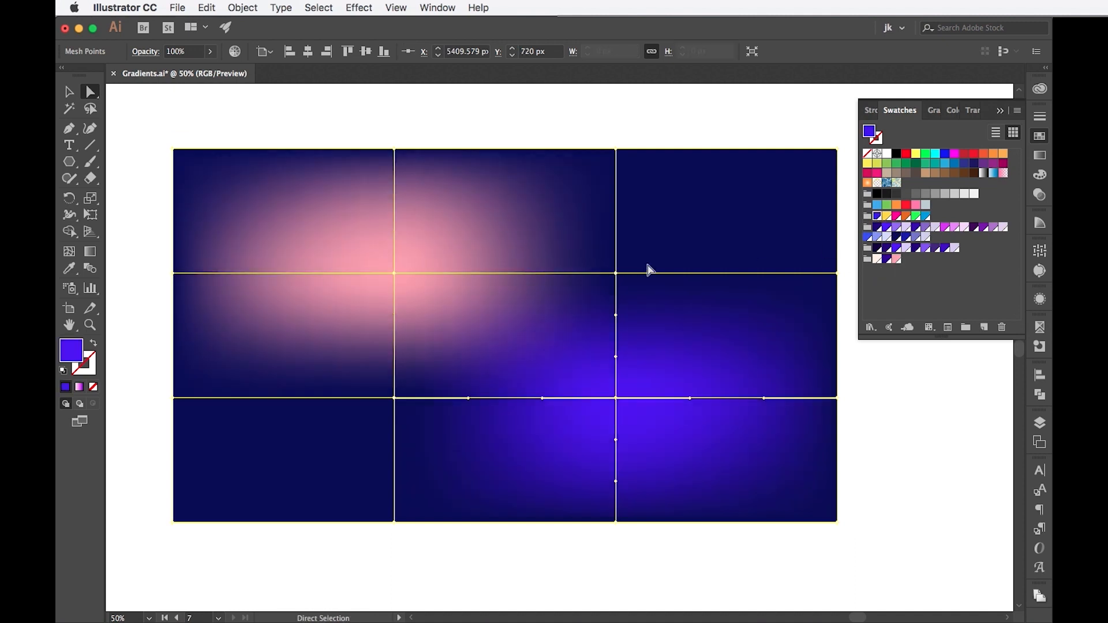
# Color the rectangle's upper-right inner mesh point cream and its lower-left inner mesh point magenta.
pyautogui.click(616, 273)
pyautogui.click(878, 260)
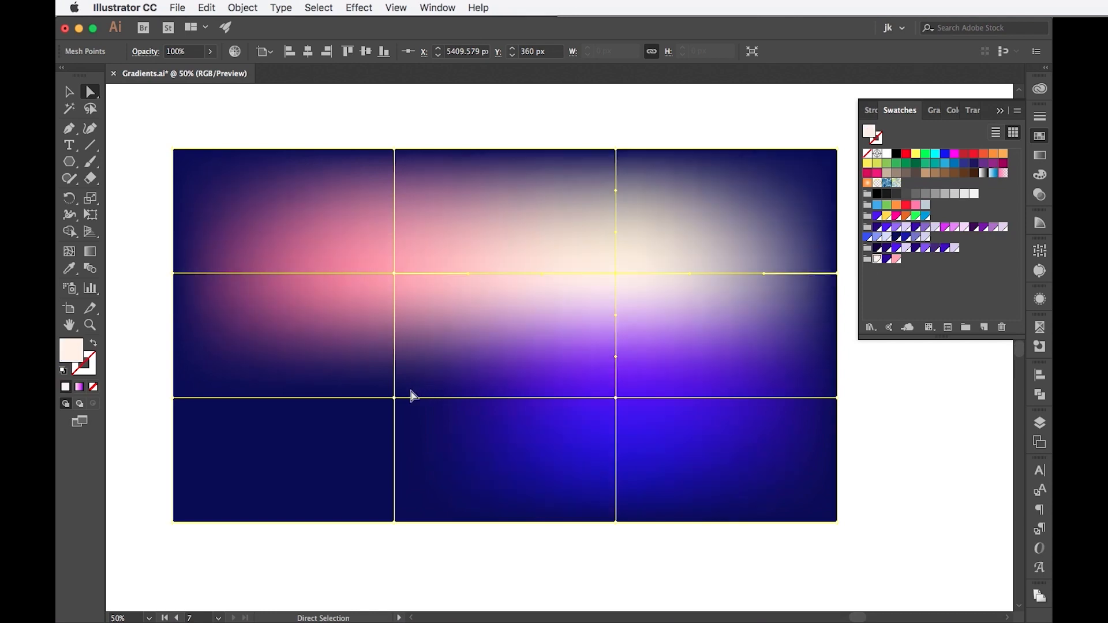
pyautogui.click(394, 398)
pyautogui.click(901, 217)
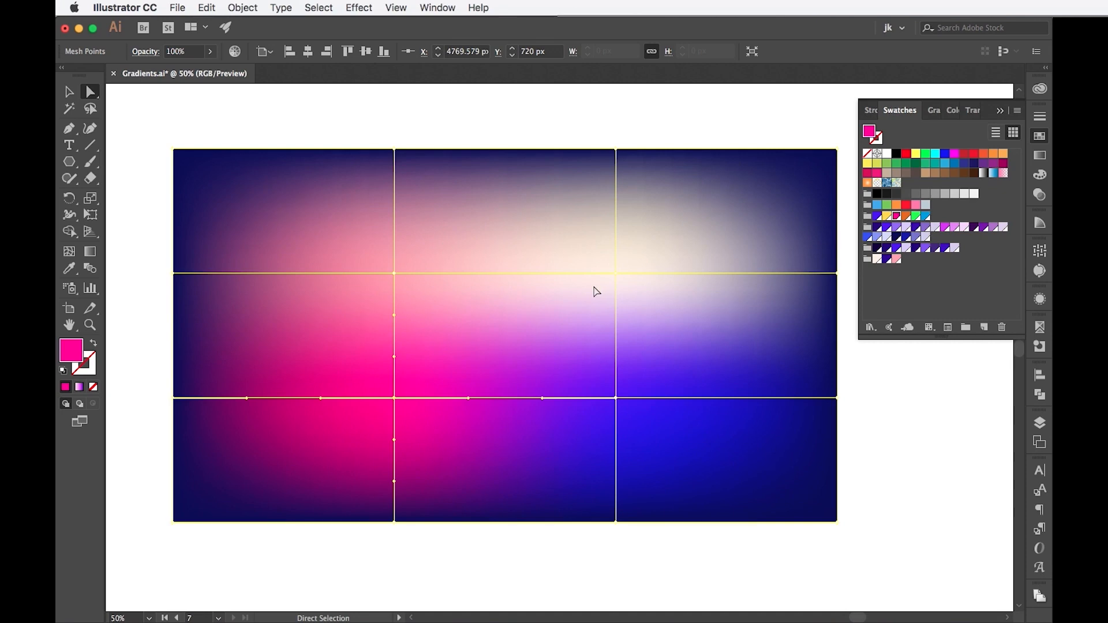
# Check the colors of the inner mesh points by selecting them one by one with the Direct Selection and Mesh tools.
pyautogui.click(395, 273)
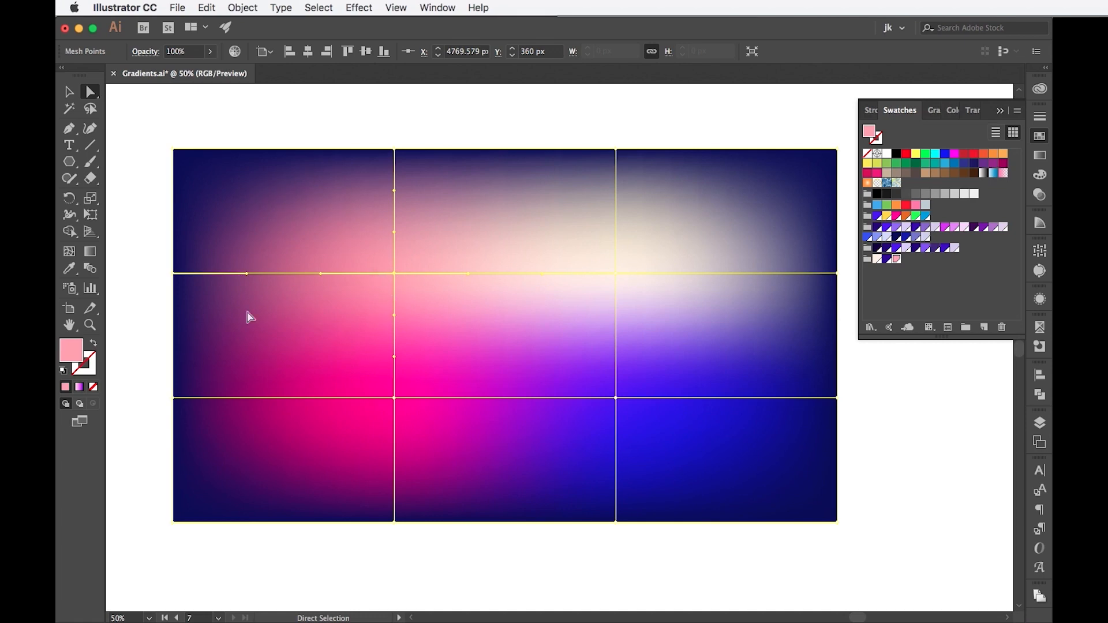
pyautogui.click(69, 252)
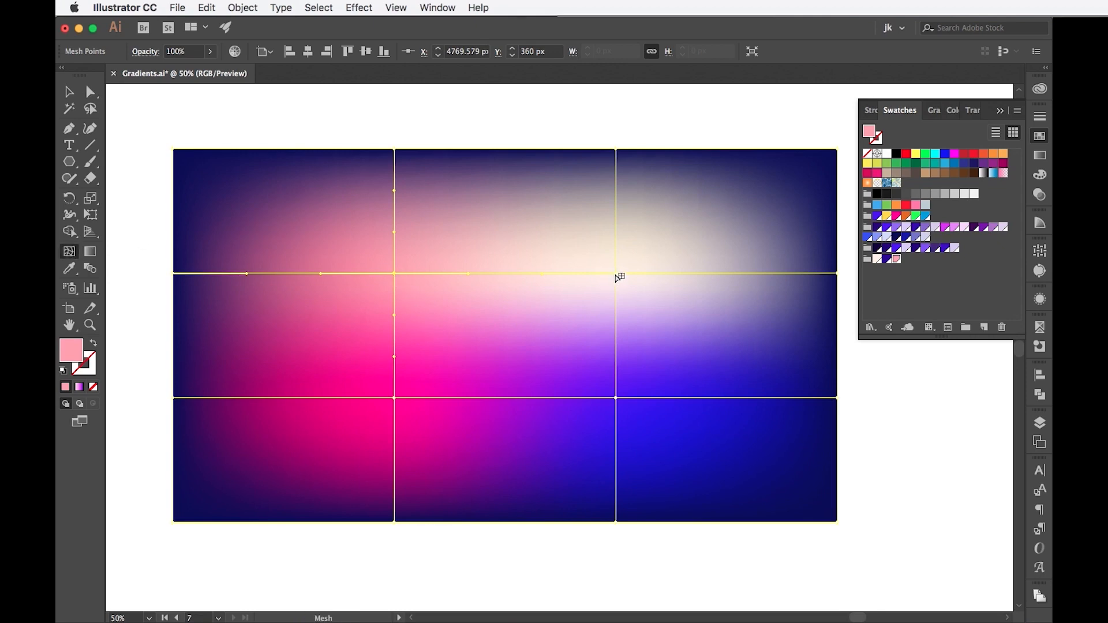
pyautogui.click(616, 273)
pyautogui.click(617, 399)
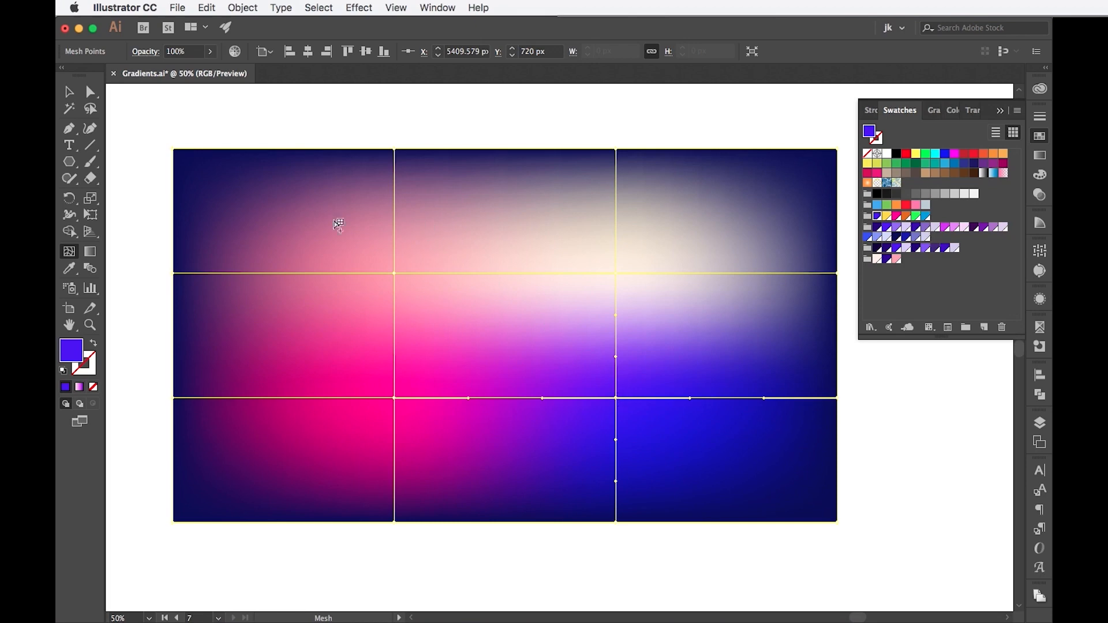
# Select both upper inner mesh points together and try the cream and light pink swatches on them.
pyautogui.press('a')
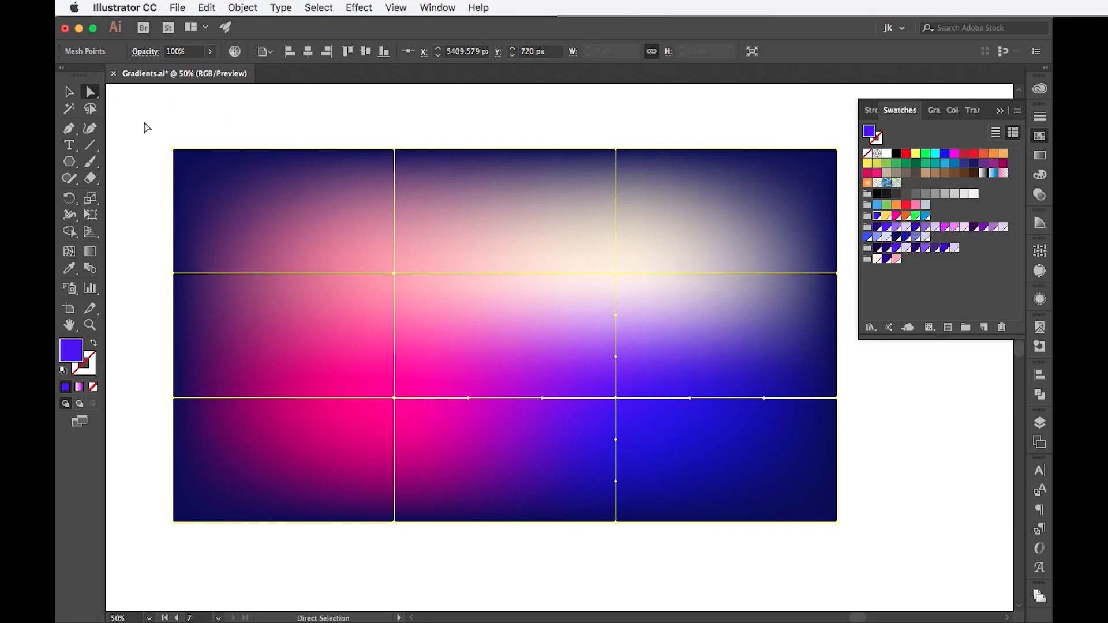
pyautogui.click(394, 275)
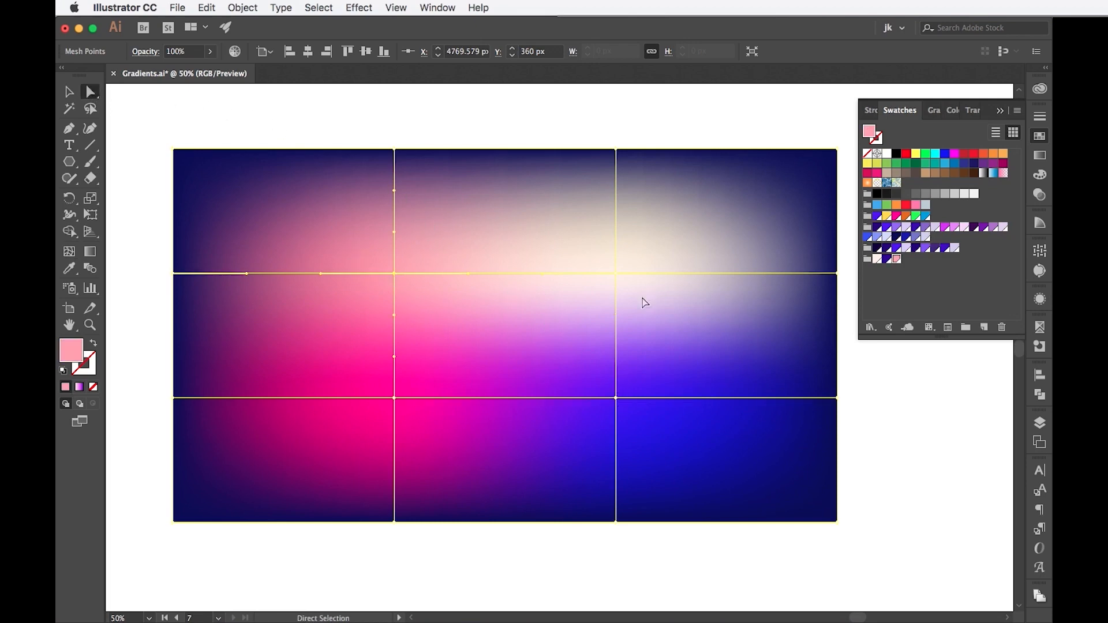
pyautogui.keyDown('shift'); pyautogui.click(616, 274); pyautogui.keyUp('shift')
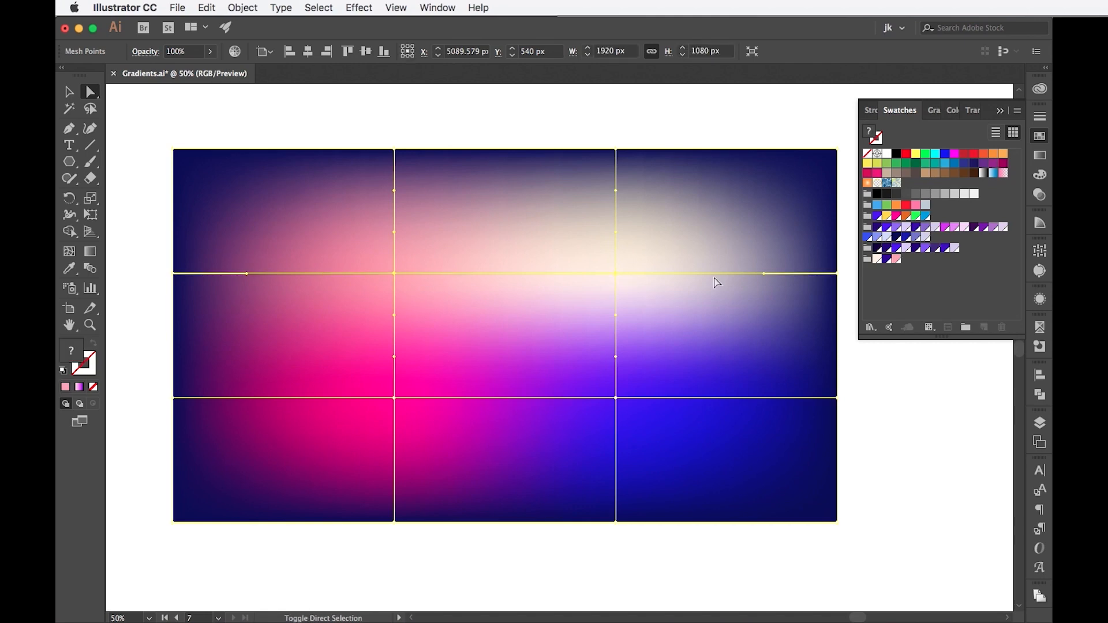
pyautogui.click(877, 260)
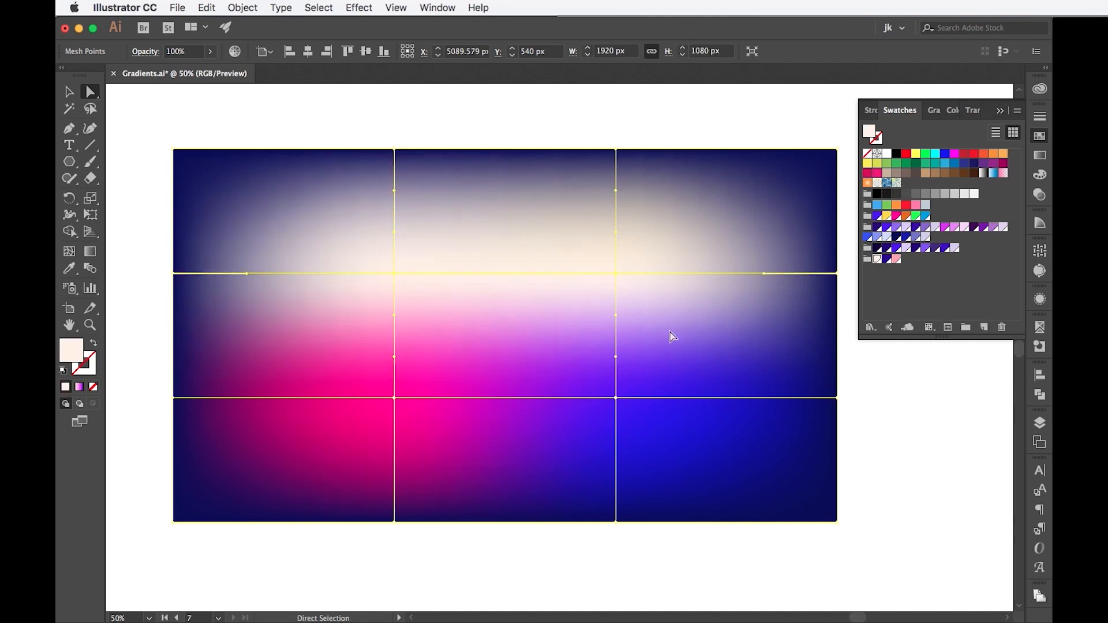
pyautogui.click(896, 261)
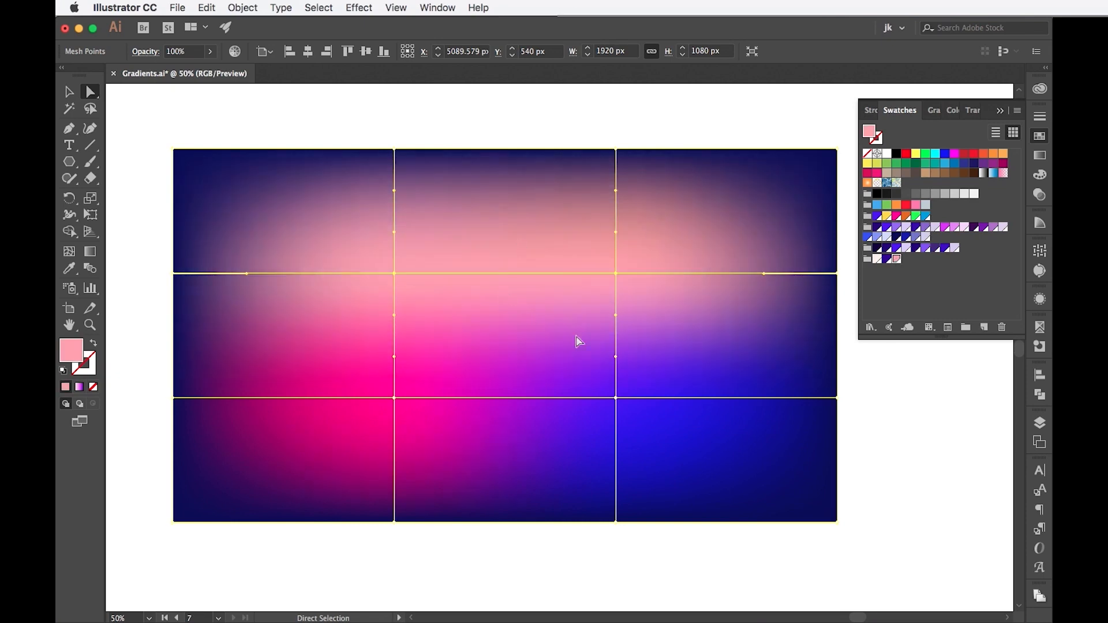
# Try moving the two upper inner mesh points together, and undo the move and their shared recoloring.
pyautogui.moveTo(617, 274)
pyautogui.mouseDown()
pyautogui.moveTo(616, 306)
pyautogui.moveTo(619, 272)
pyautogui.mouseUp()
pyautogui.press('super+z')
pyautogui.press('super+z')
pyautogui.press('super+z')
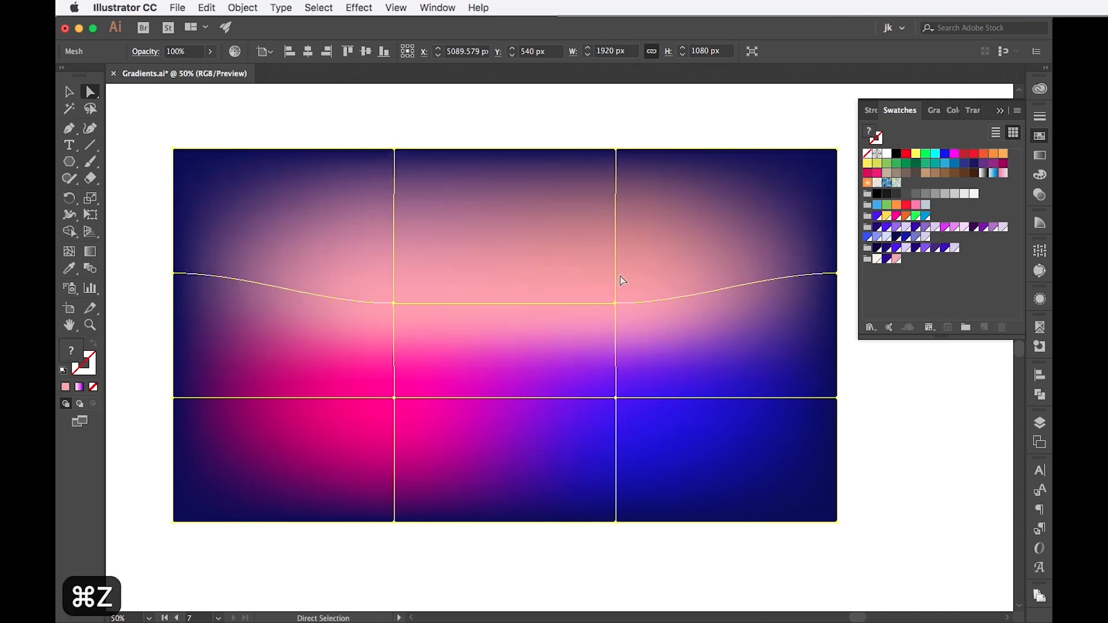
# Move the cream mesh point down to about (5431, 565) px and tilt its vertical direction handle diagonally.
pyautogui.click(877, 259)
pyautogui.moveTo(616, 274); pyautogui.dragTo(665, 278)
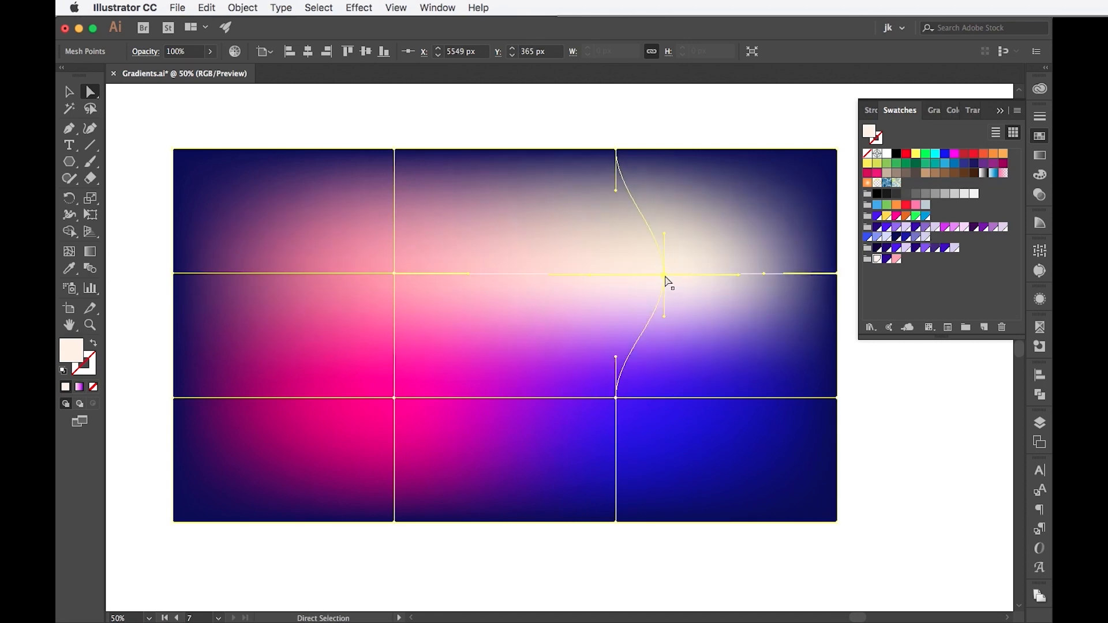
pyautogui.moveTo(662, 277); pyautogui.dragTo(628, 278)
pyautogui.moveTo(628, 235); pyautogui.dragTo(668, 238)
pyautogui.moveTo(627, 275); pyautogui.dragTo(622, 345)
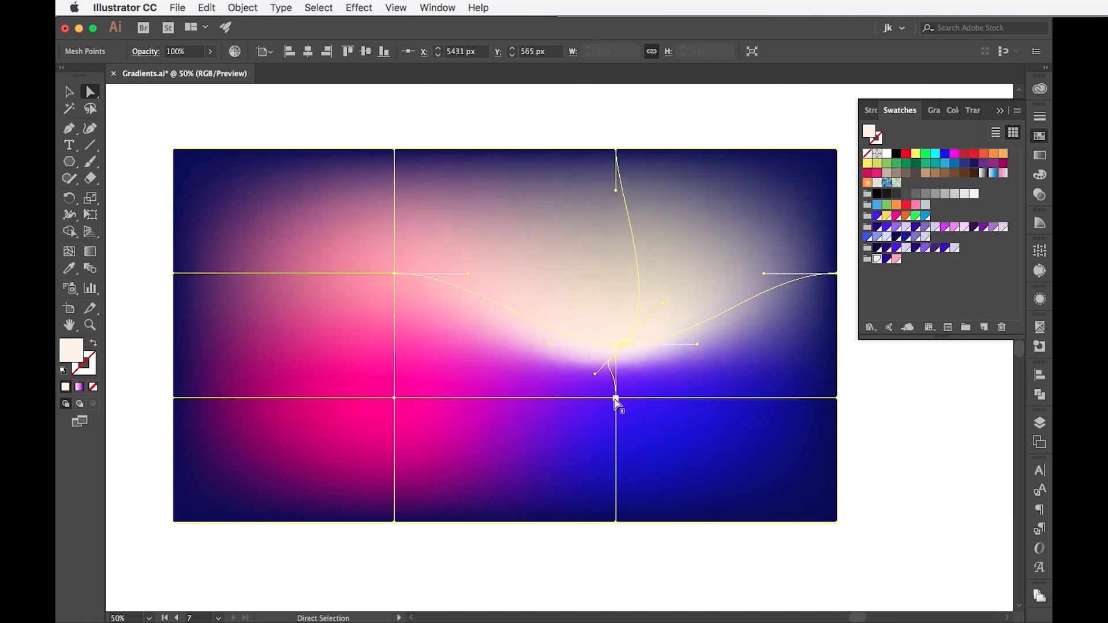
# Move the blue-violet mesh point to about (5563, 667) px and the magenta mesh point up to about (4779, 615) px.
pyautogui.moveTo(616, 398); pyautogui.dragTo(650, 398)
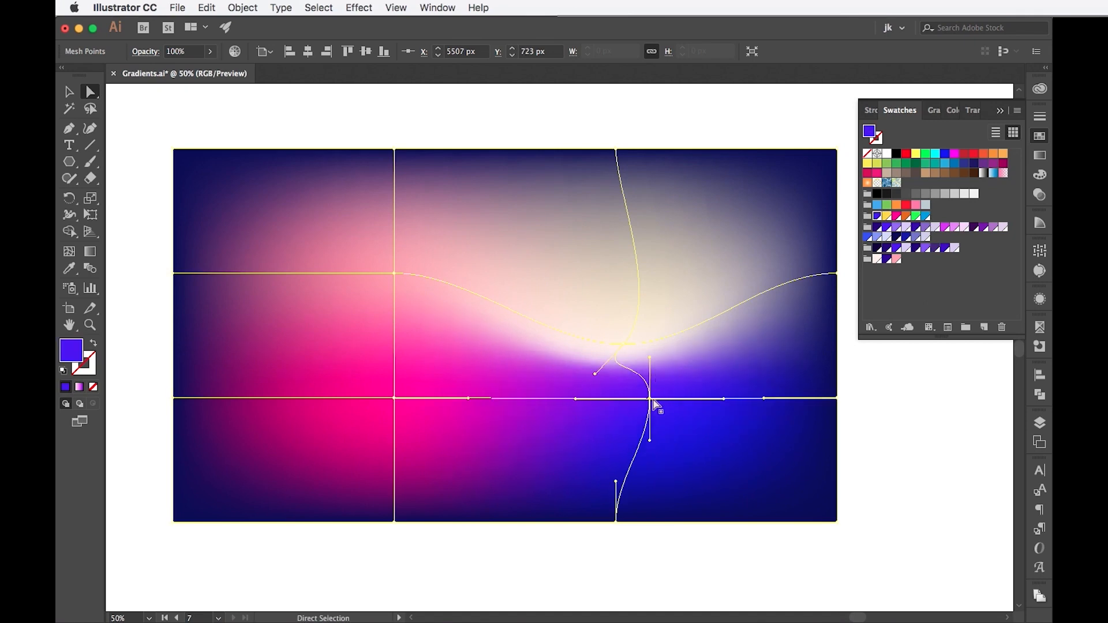
pyautogui.moveTo(651, 398); pyautogui.dragTo(655, 335)
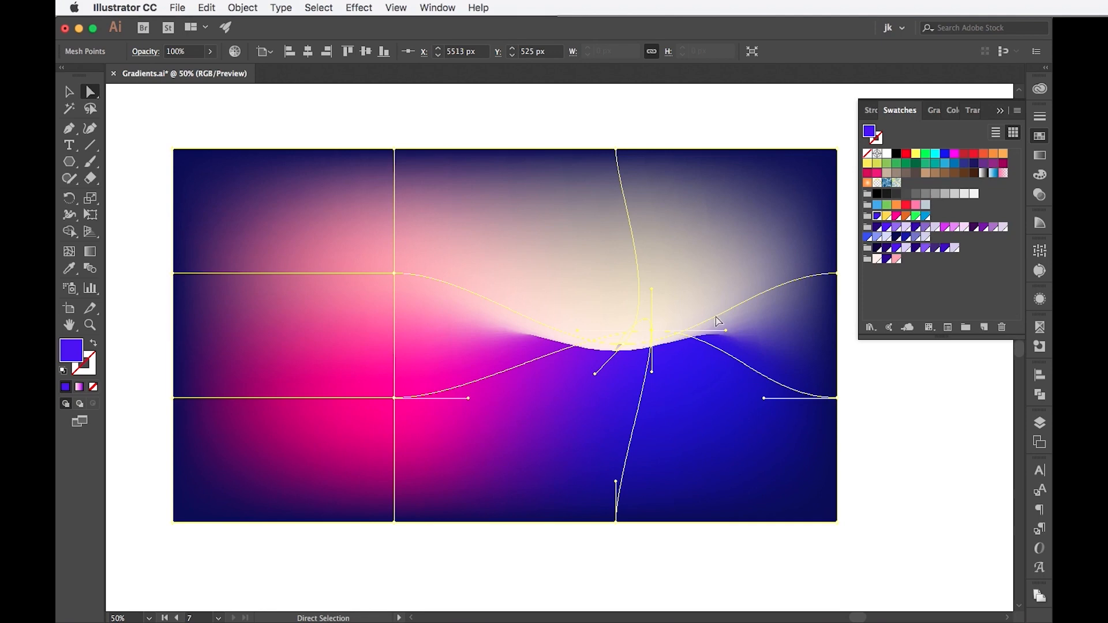
pyautogui.moveTo(654, 336); pyautogui.dragTo(652, 376)
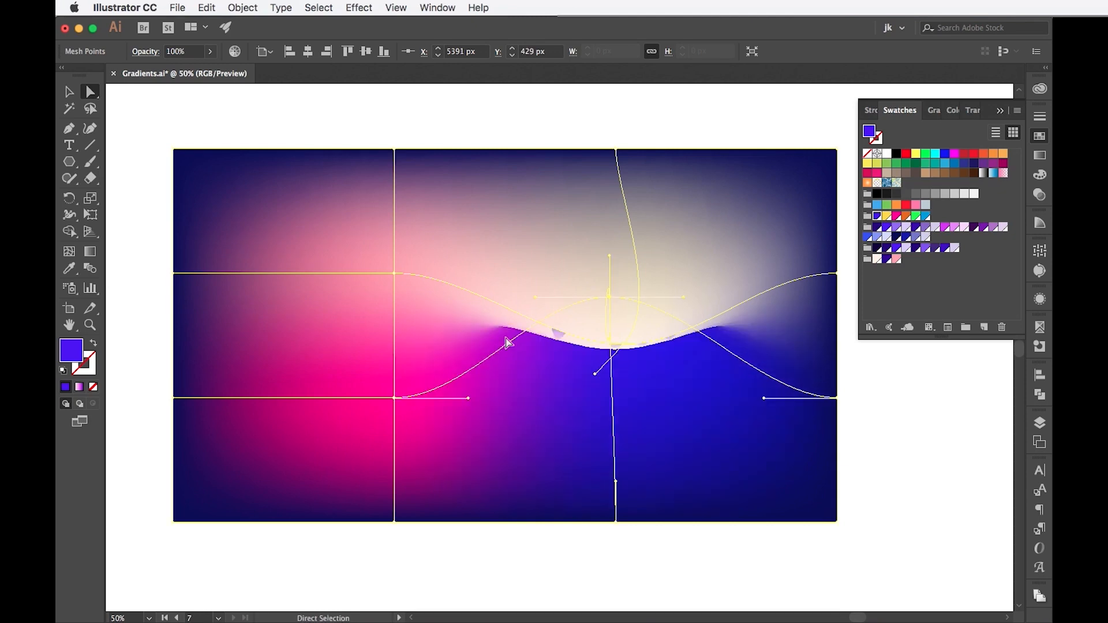
pyautogui.moveTo(610, 298); pyautogui.dragTo(644, 377)
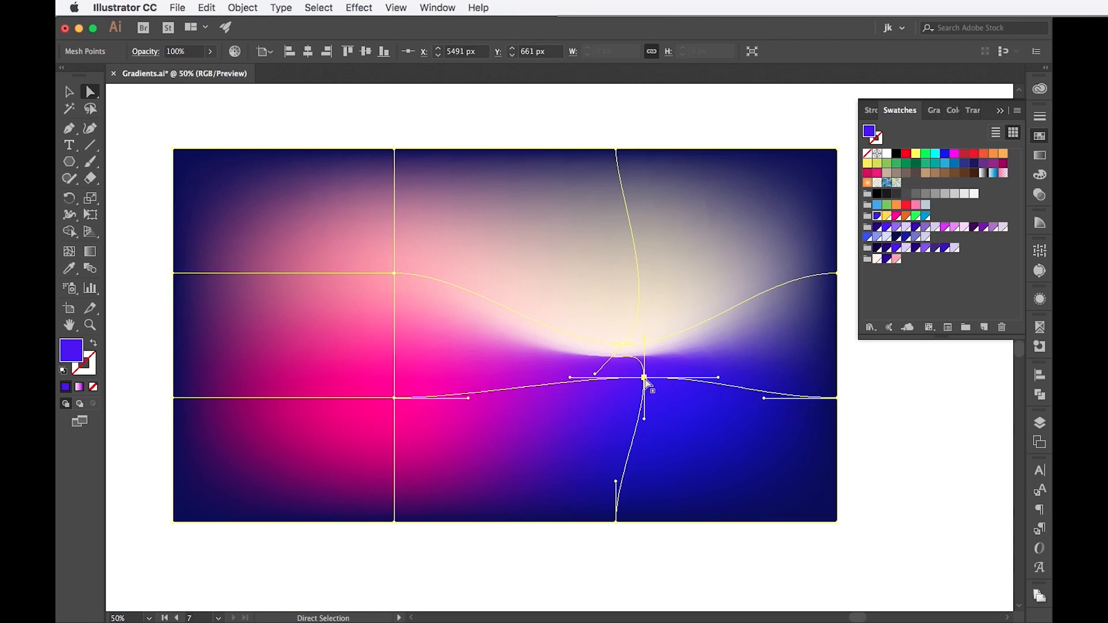
pyautogui.moveTo(645, 380); pyautogui.dragTo(596, 319)
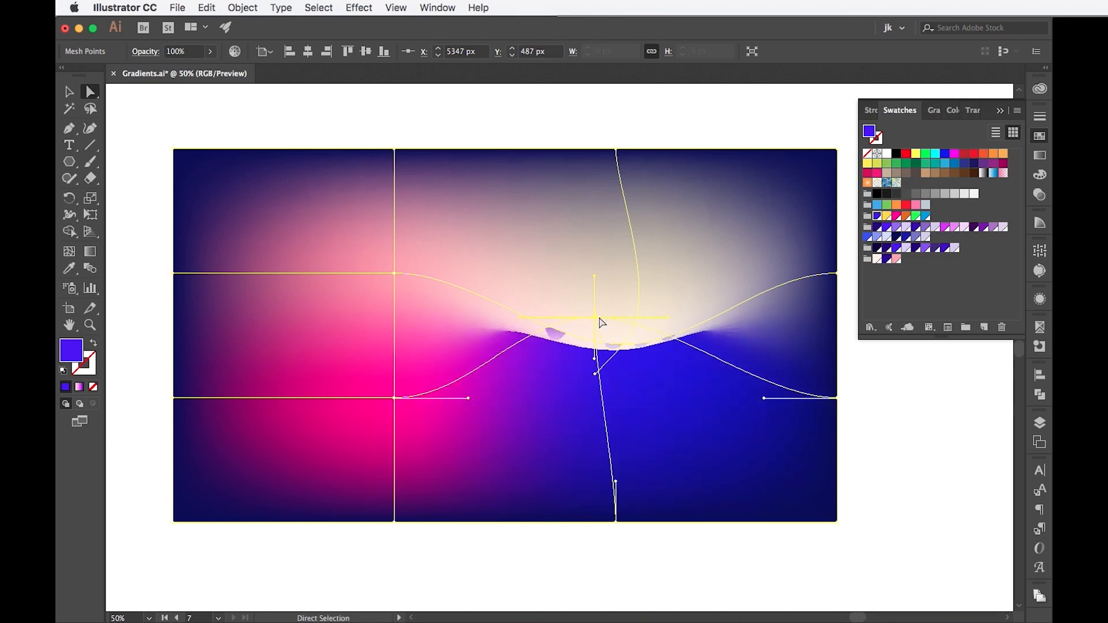
pyautogui.moveTo(595, 318); pyautogui.dragTo(669, 380)
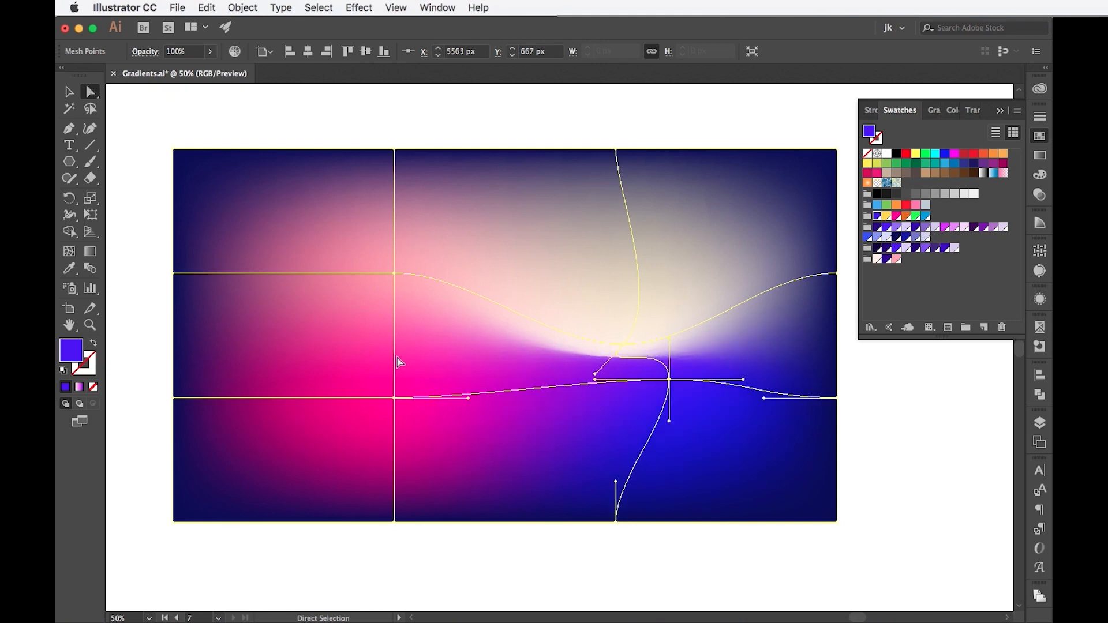
pyautogui.moveTo(394, 398); pyautogui.dragTo(397, 361)
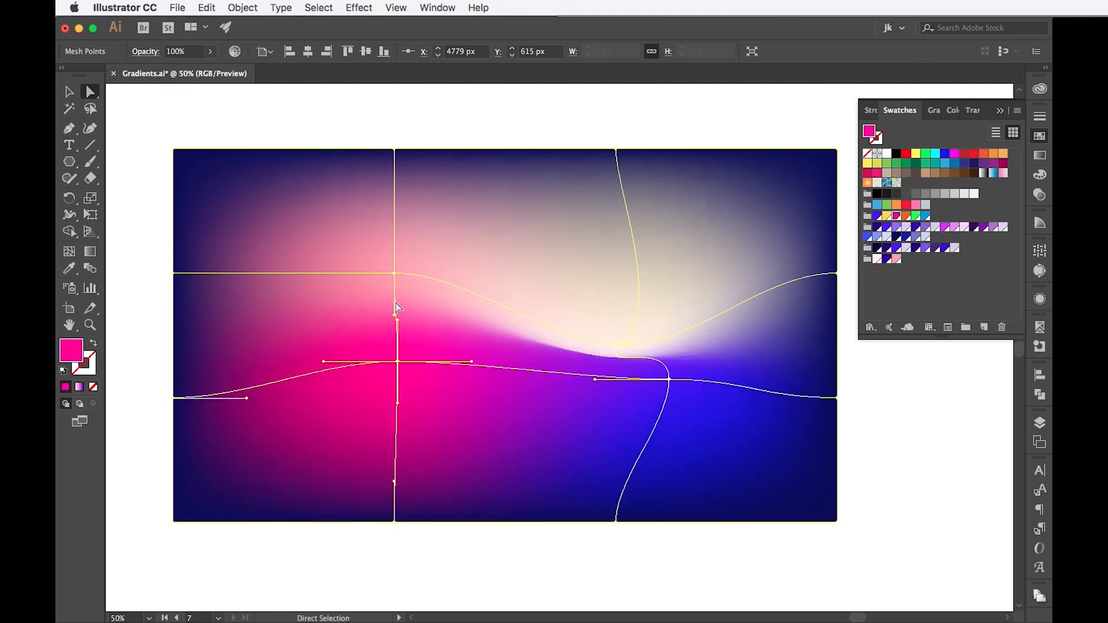
# Try adding two mesh points in the rectangle's pink upper-left area, the second at about (4625, 179) px.
pyautogui.click(70, 253)
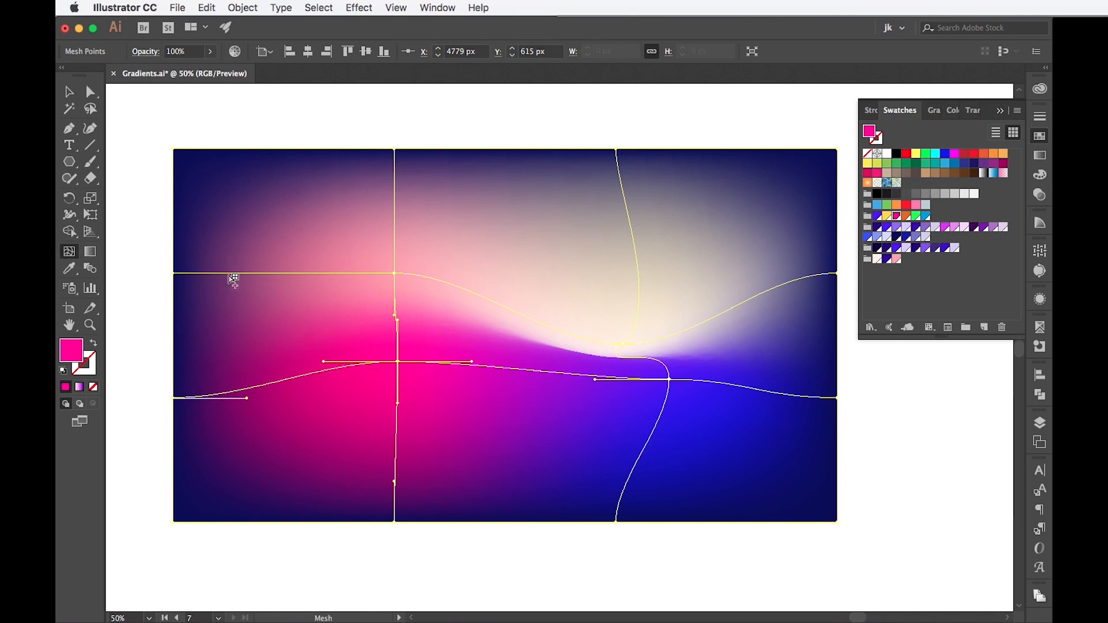
pyautogui.click(275, 302)
pyautogui.click(344, 211)
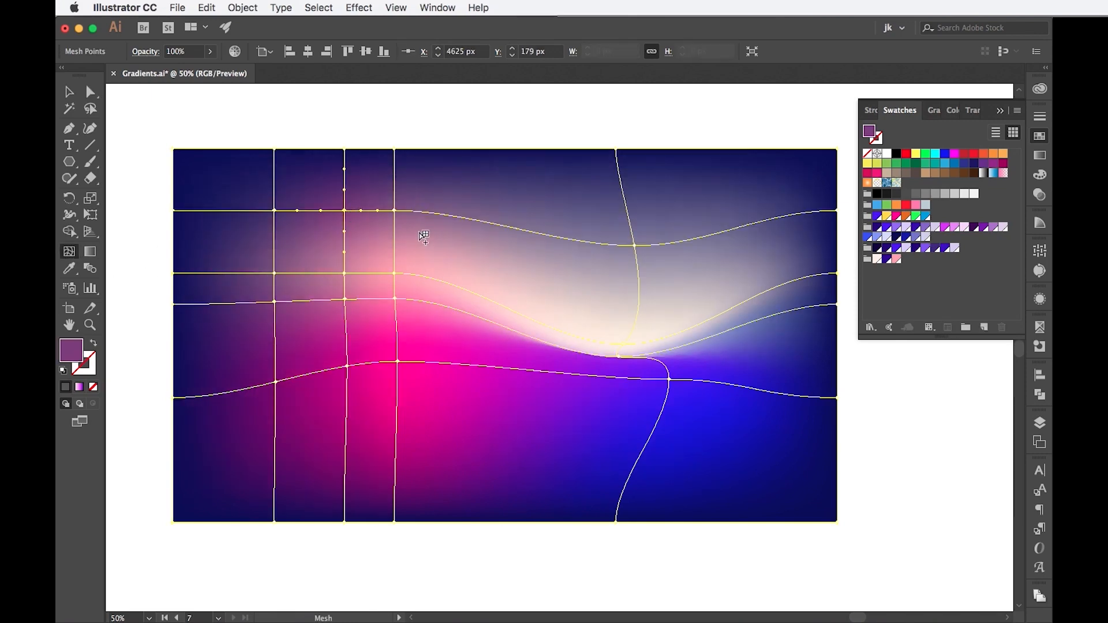
# Remove both newly added mesh points together with their extra grid lines.
pyautogui.keyDown('alt'); pyautogui.click(344, 211); pyautogui.keyUp('alt')
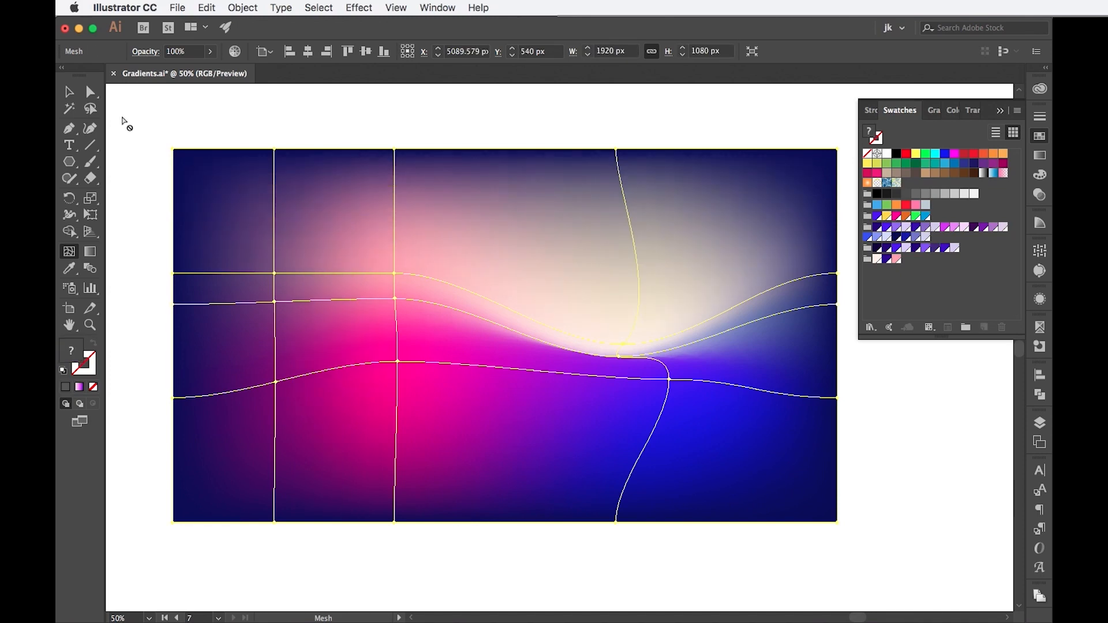
pyautogui.click(85, 93)
pyautogui.click(274, 302)
pyautogui.press('BackSpace')
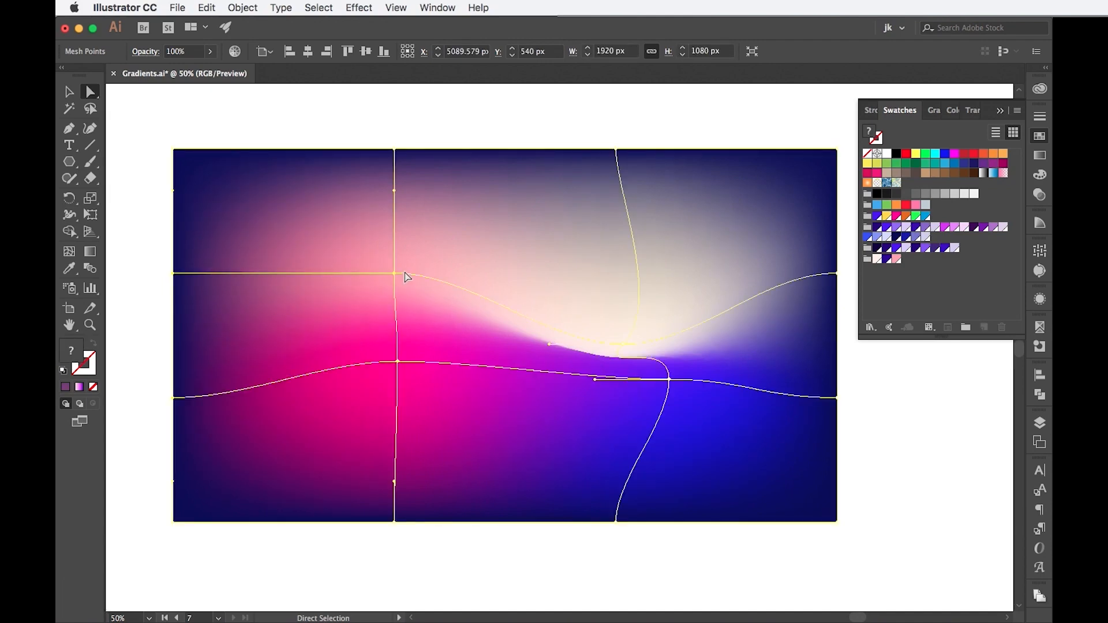
# Move the pink mesh point up to about (4735, 285) px and try changing that point's opacity.
pyautogui.moveTo(395, 272); pyautogui.dragTo(383, 248)
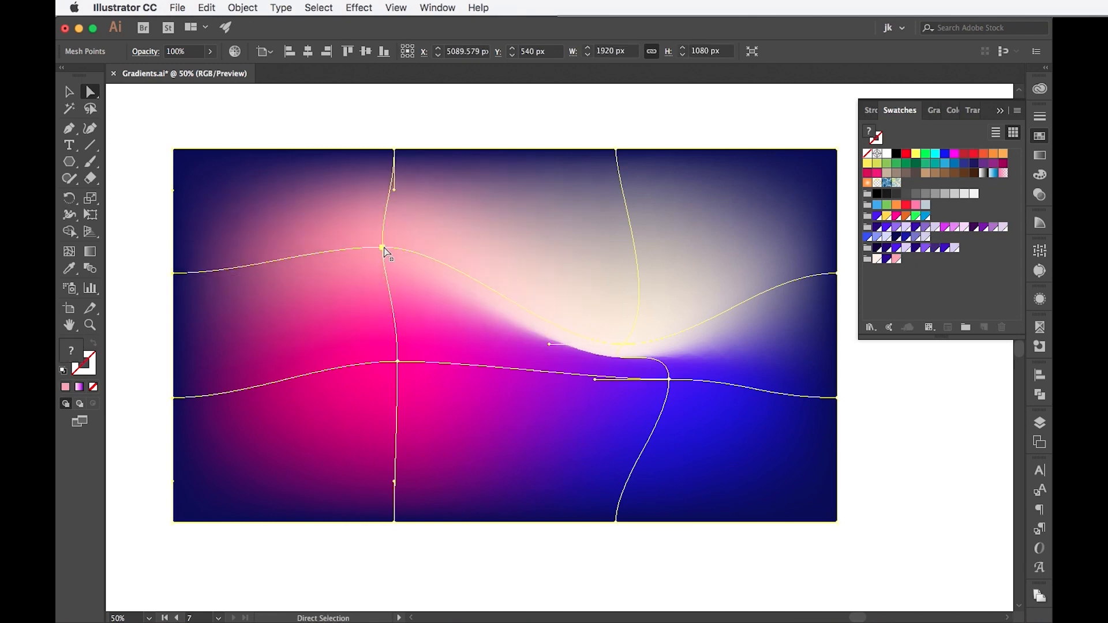
pyautogui.click(382, 248)
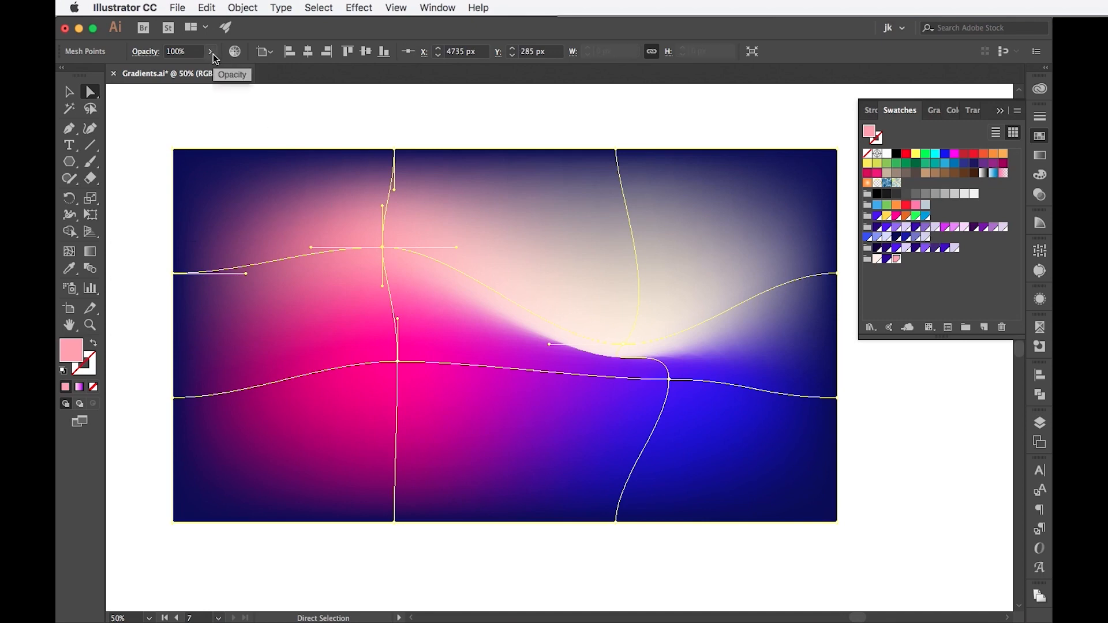
pyautogui.click(1039, 195)
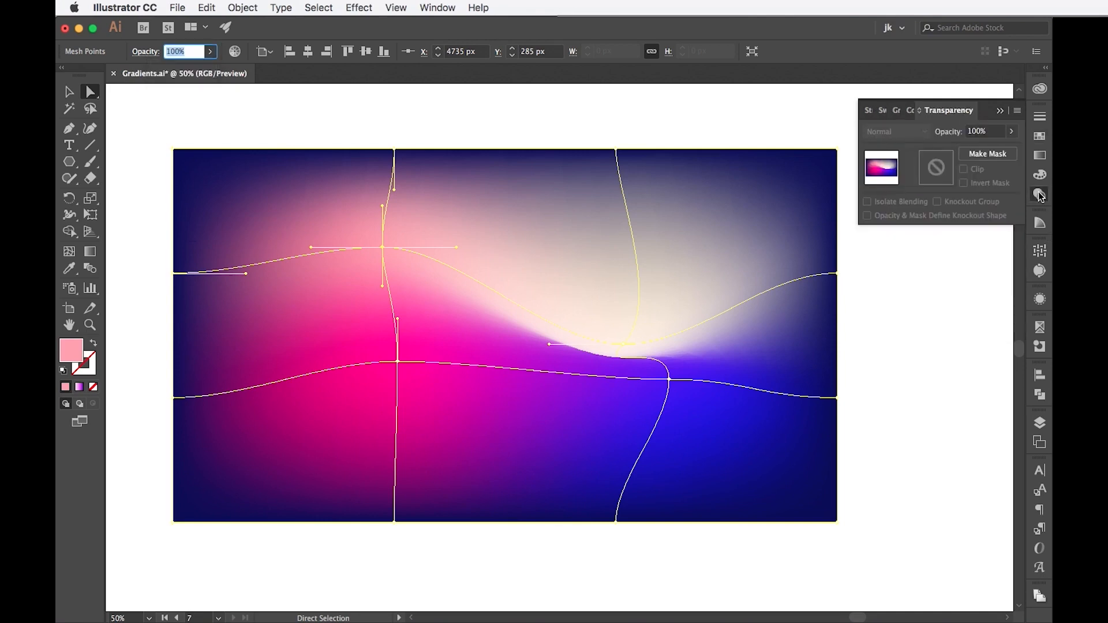
pyautogui.click(1039, 300)
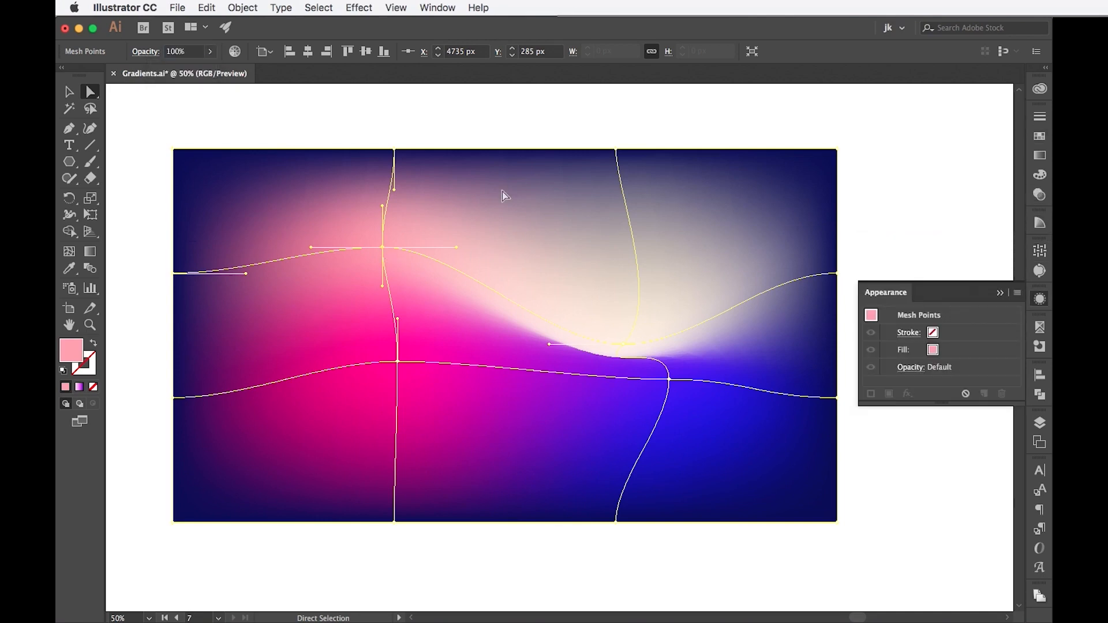
pyautogui.click(210, 51)
pyautogui.moveTo(207, 68); pyautogui.dragTo(280, 72)
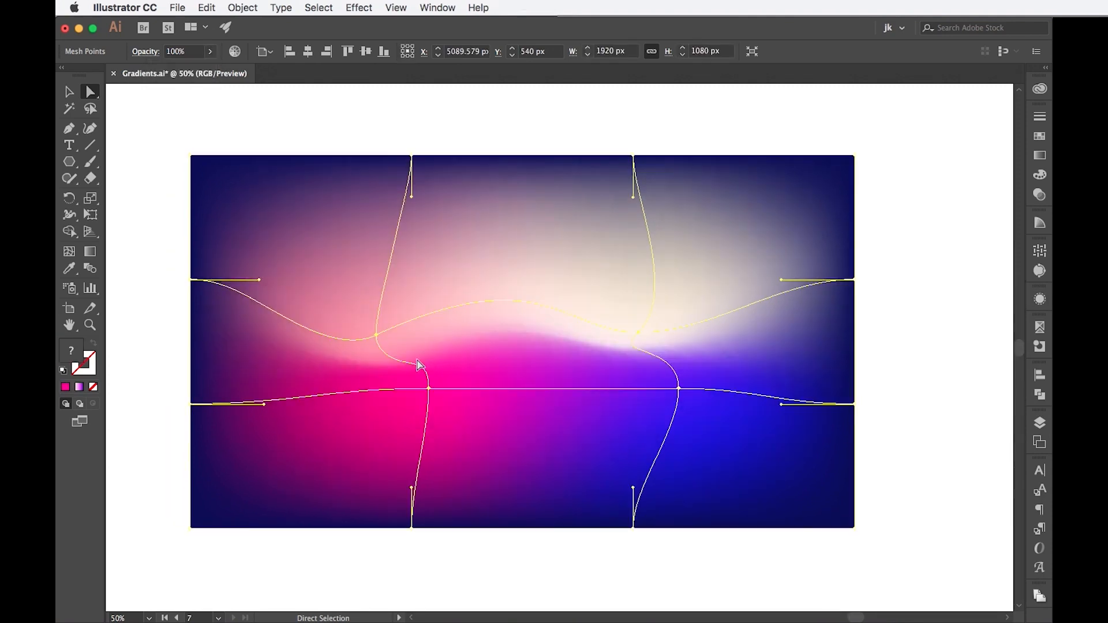
# Place the magenta mesh point at about (4819, 675) px and duplicate the whole mesh to its right at X 7165.579 px.
pyautogui.click(427, 393)
pyautogui.moveTo(427, 396); pyautogui.dragTo(429, 389)
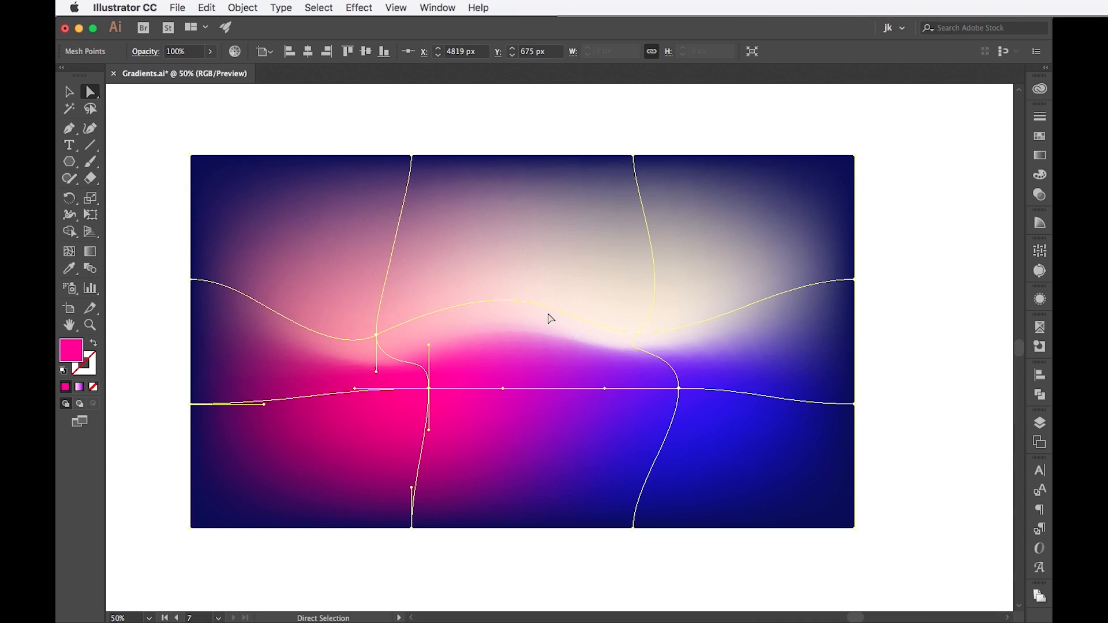
pyautogui.press('v')
pyautogui.moveTo(247, 349); pyautogui.dragTo(967, 329)
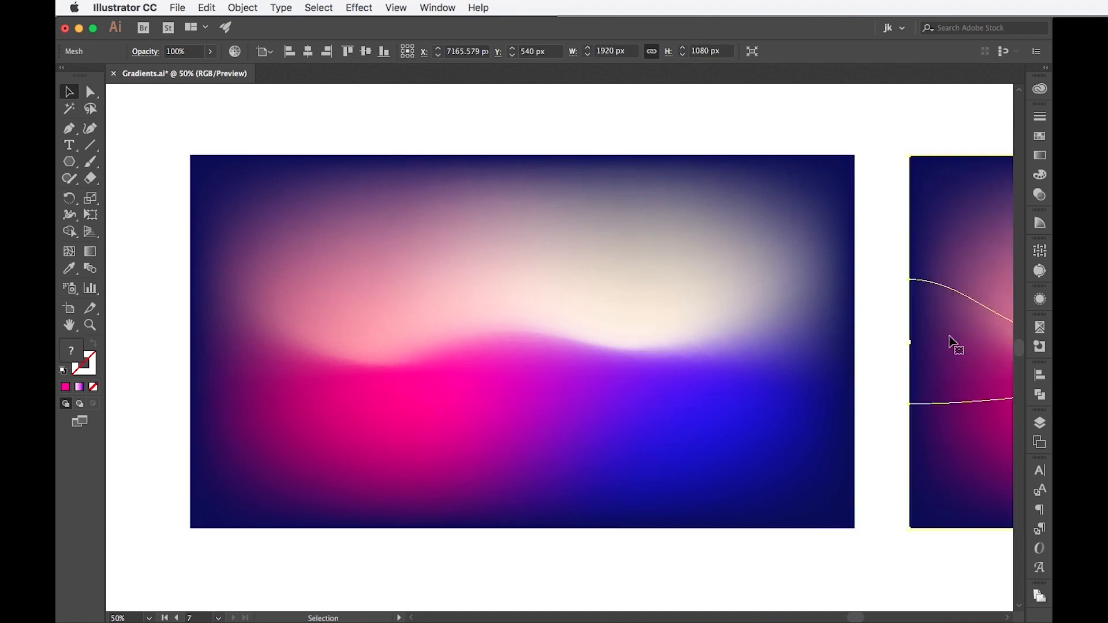
# Select the original mesh and set up the Wrinkle tool with a 500 px brush and 50% intensity.
pyautogui.click(562, 289)
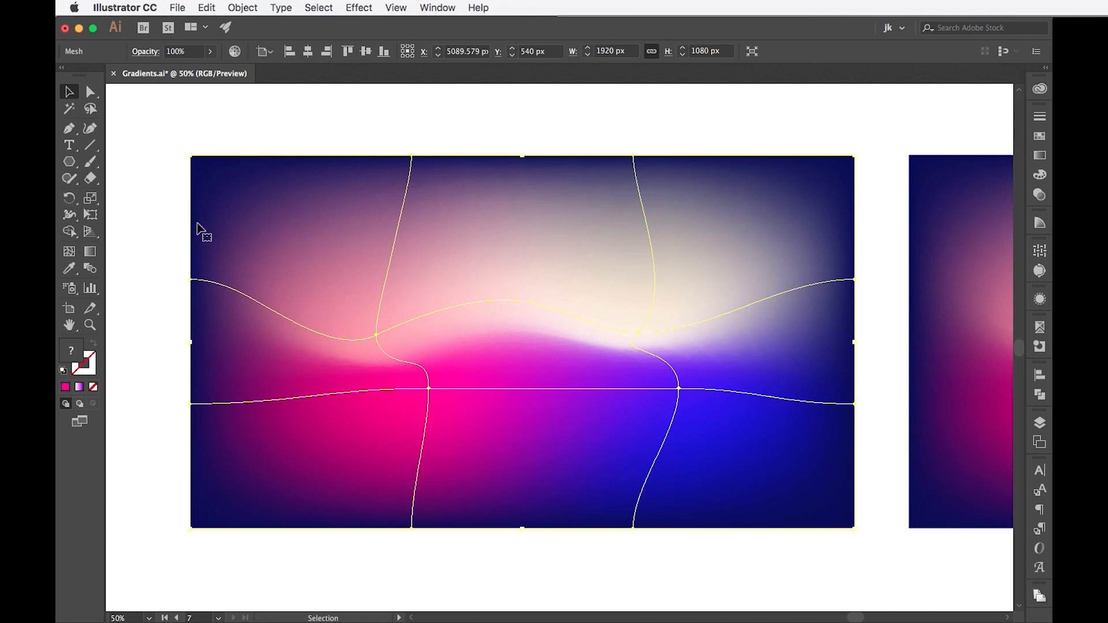
pyautogui.click(69, 215)
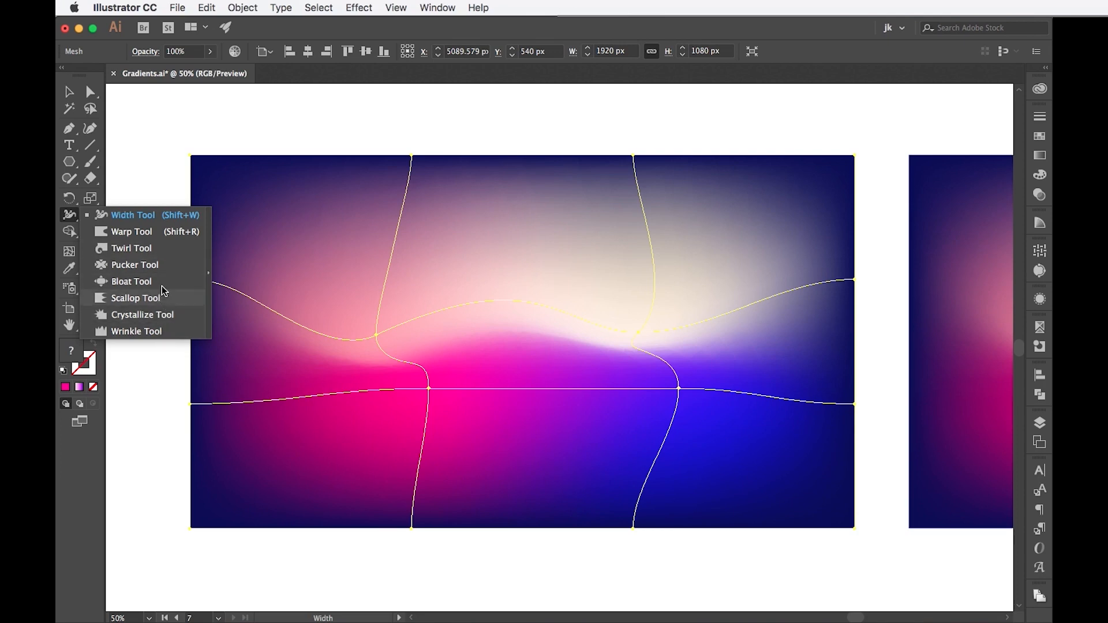
pyautogui.click(163, 331)
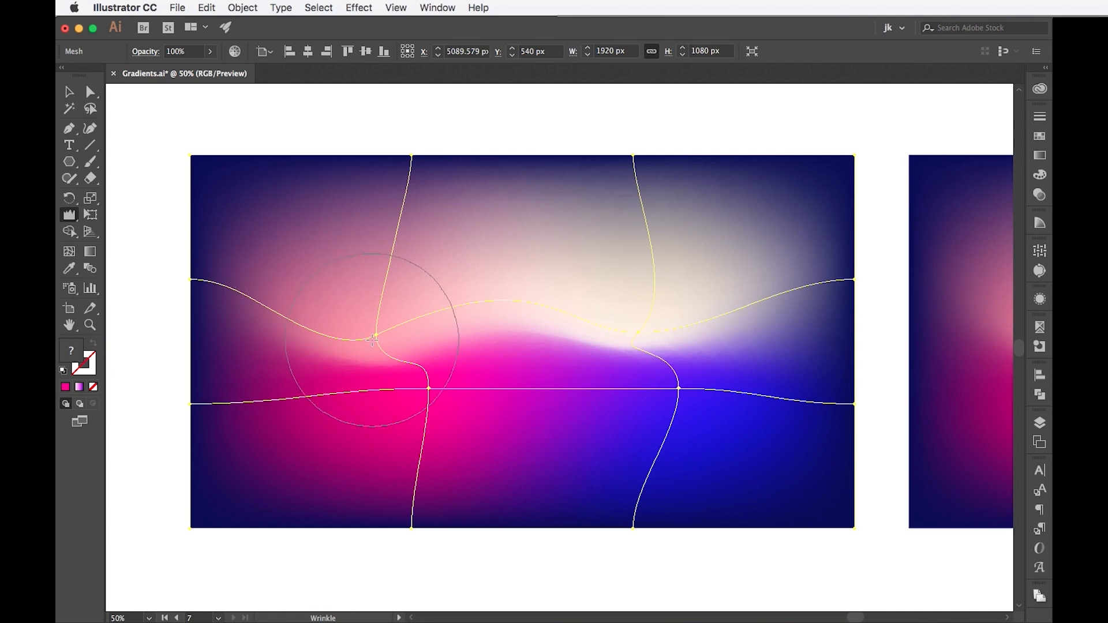
pyautogui.press('Return')
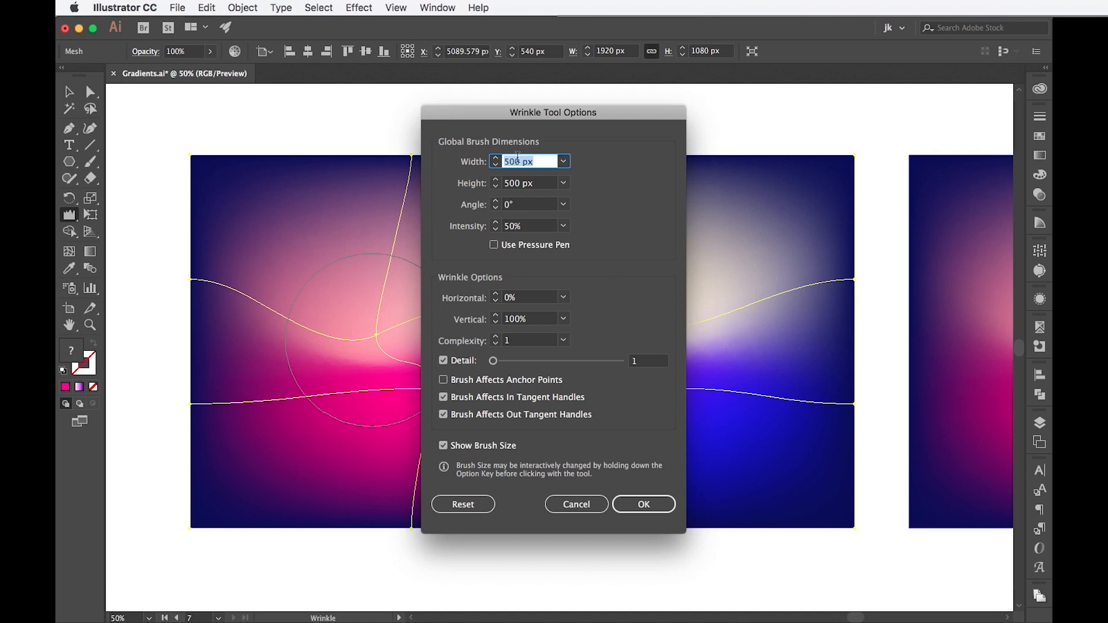
pyautogui.click(569, 163)
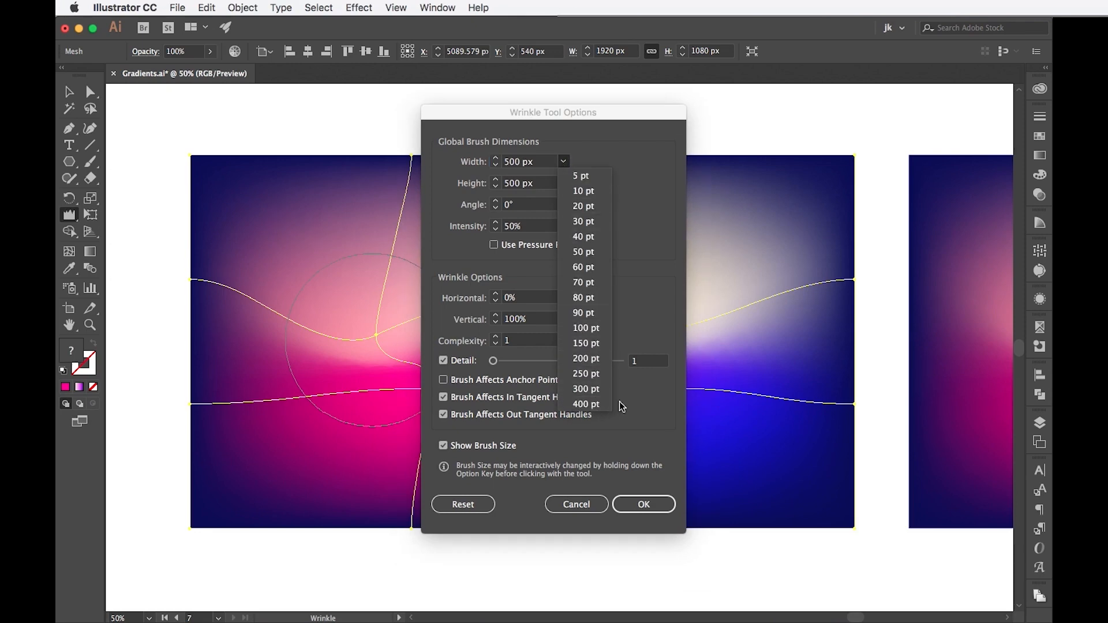
pyautogui.click(653, 195)
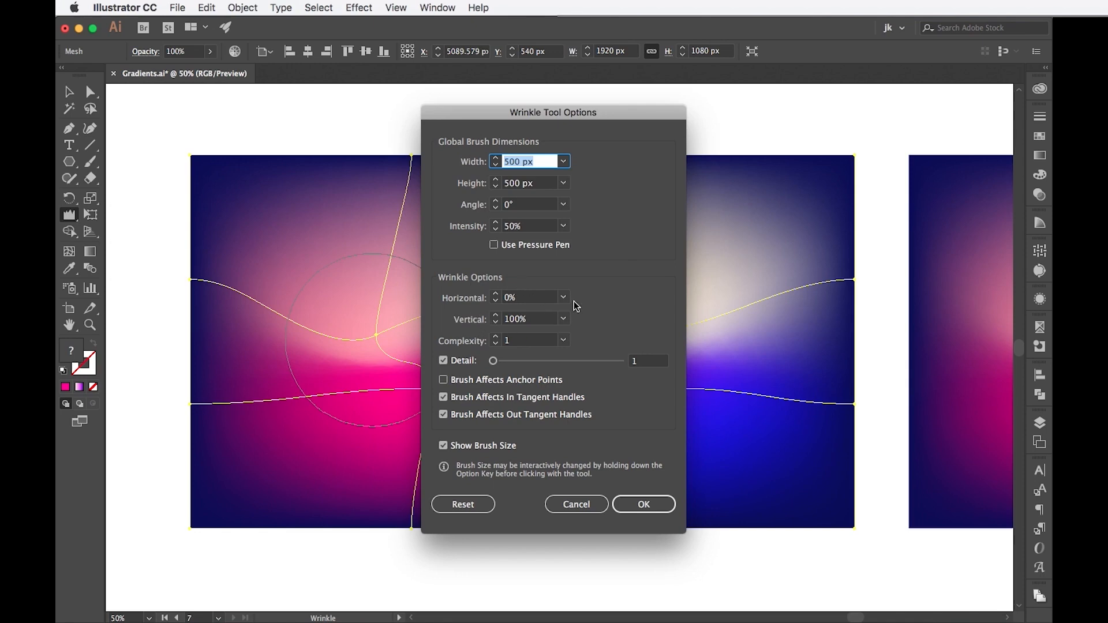
pyautogui.click(657, 502)
# Wrinkle the original mesh across its middle and roughen the same band with the Crystallize tool.
pyautogui.moveTo(415, 371)
pyautogui.mouseDown()
pyautogui.moveTo(371, 335)
pyautogui.moveTo(621, 369)
pyautogui.moveTo(667, 361)
pyautogui.moveTo(657, 348)
pyautogui.mouseUp()
pyautogui.moveTo(70, 214)
pyautogui.mouseDown()
pyautogui.moveTo(130, 247)
pyautogui.moveTo(160, 319)
pyautogui.mouseUp()
pyautogui.moveTo(309, 372)
pyautogui.mouseDown()
pyautogui.moveTo(544, 367)
pyautogui.moveTo(662, 322)
pyautogui.mouseUp()
# Push the mesh's middle band upward in three places with the Warp tool.
pyautogui.moveTo(69, 214); pyautogui.dragTo(121, 231)
pyautogui.moveTo(479, 375); pyautogui.dragTo(459, 330)
pyautogui.moveTo(372, 395); pyautogui.dragTo(343, 351)
pyautogui.moveTo(636, 394); pyautogui.dragTo(617, 326)
# Warp the mesh's outline into waves at the upper-left corner, top edge and right corners, and distort its purple middle.
pyautogui.press('v')
pyautogui.click(69, 216)
pyautogui.moveTo(186, 153); pyautogui.dragTo(326, 193)
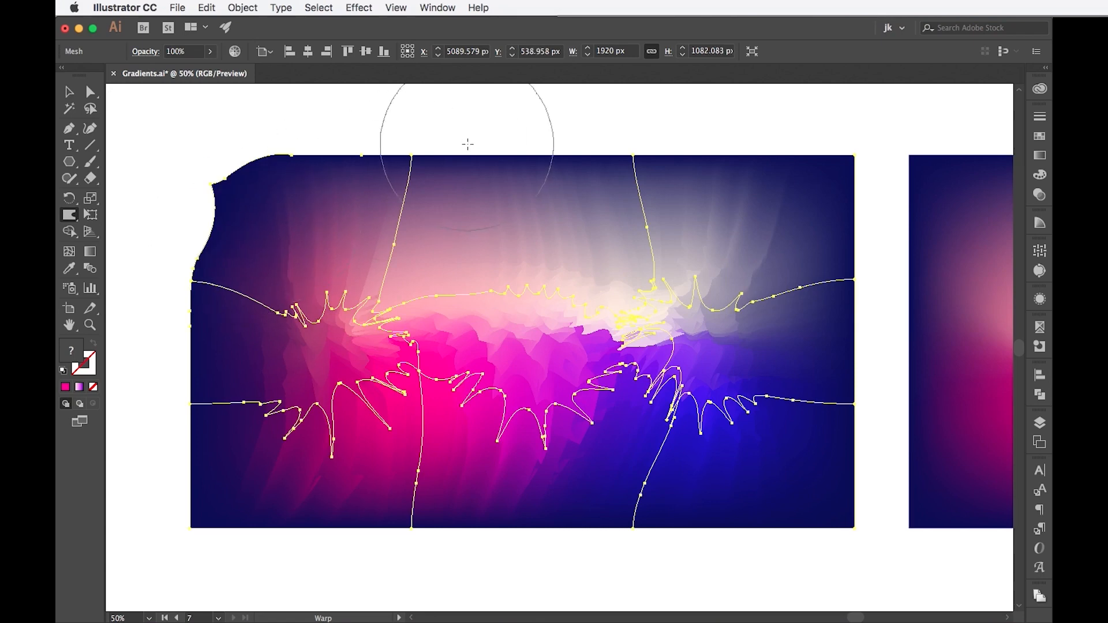
pyautogui.moveTo(443, 136); pyautogui.dragTo(440, 237)
pyautogui.moveTo(644, 404); pyautogui.dragTo(559, 307)
pyautogui.moveTo(695, 263)
pyautogui.mouseDown()
pyautogui.moveTo(710, 204)
pyautogui.moveTo(840, 132)
pyautogui.moveTo(810, 175)
pyautogui.moveTo(757, 192)
pyautogui.mouseUp()
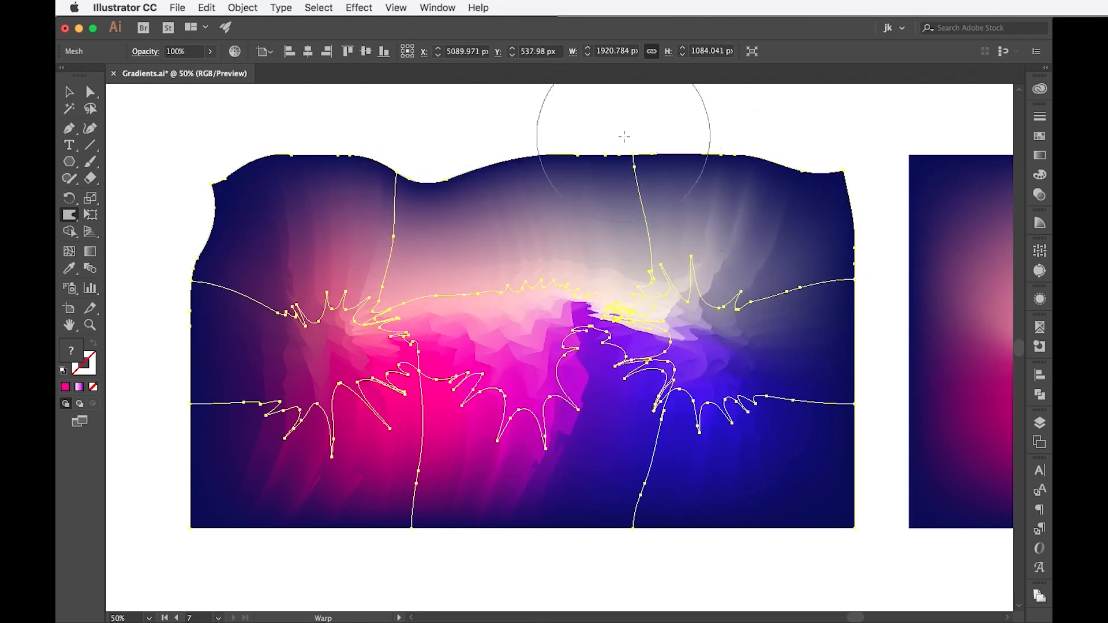
pyautogui.moveTo(623, 137); pyautogui.dragTo(611, 185)
pyautogui.moveTo(797, 479); pyautogui.dragTo(737, 414)
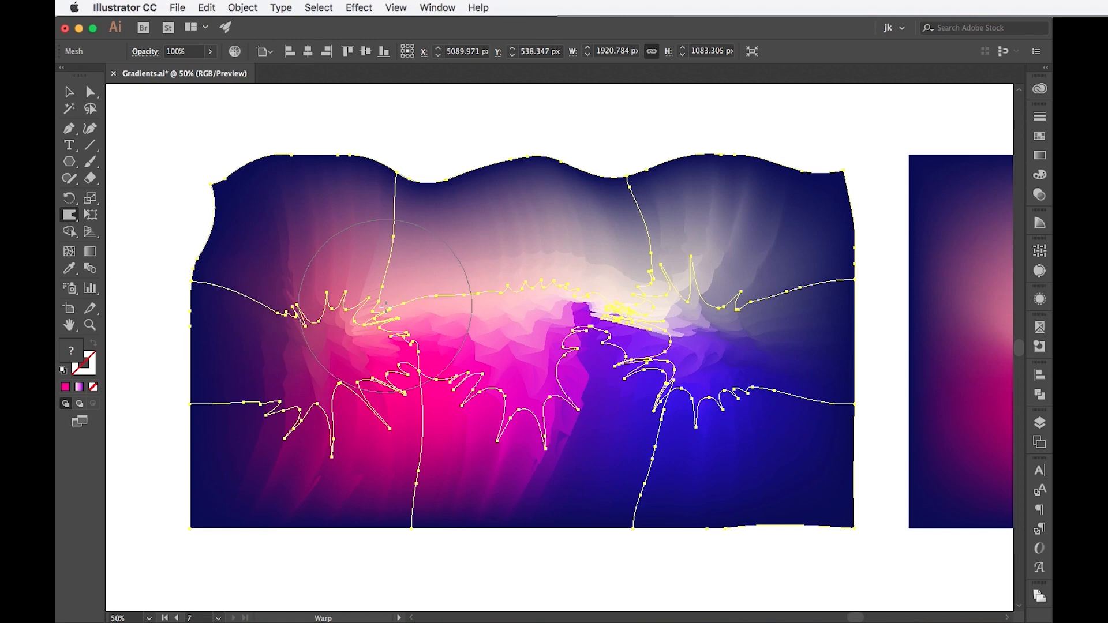
# Select a pink mesh point in the wrinkled area and warp the surrounding mesh lines further.
pyautogui.click(91, 94)
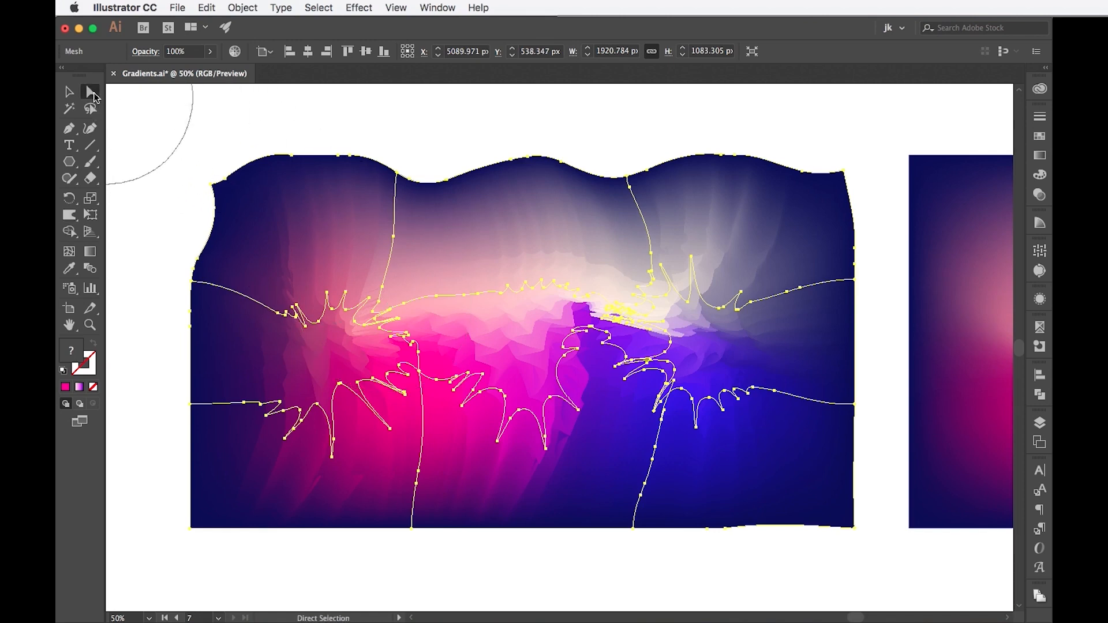
pyautogui.click(382, 289)
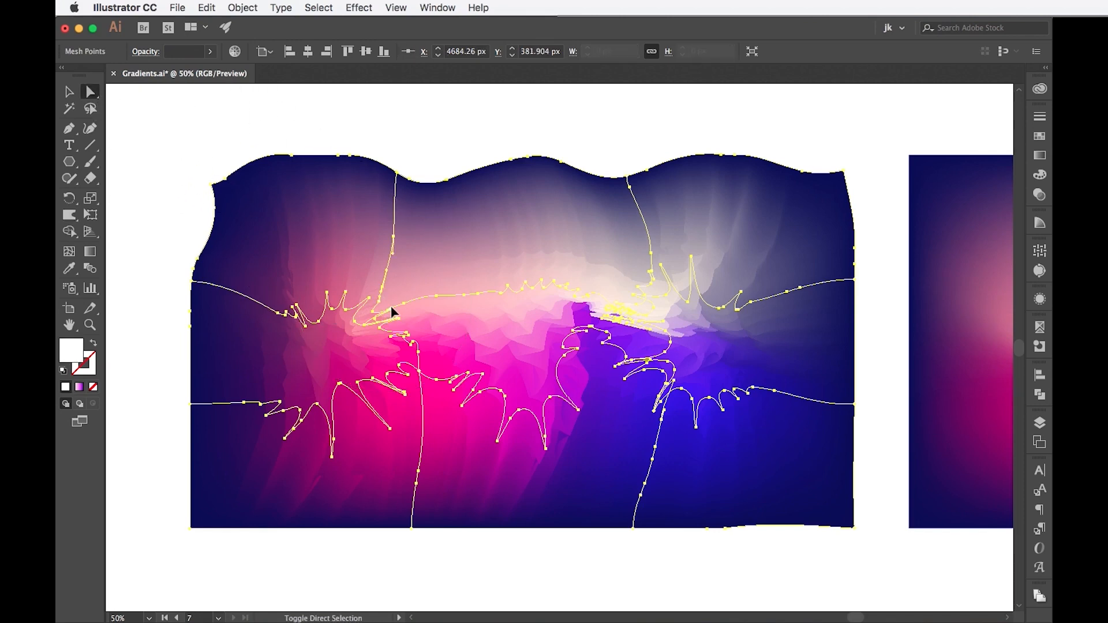
pyautogui.click(391, 313)
pyautogui.click(70, 216)
pyautogui.moveTo(386, 335)
pyautogui.mouseDown()
pyautogui.moveTo(420, 259)
pyautogui.moveTo(411, 255)
pyautogui.mouseUp()
pyautogui.moveTo(315, 242); pyautogui.dragTo(443, 327)
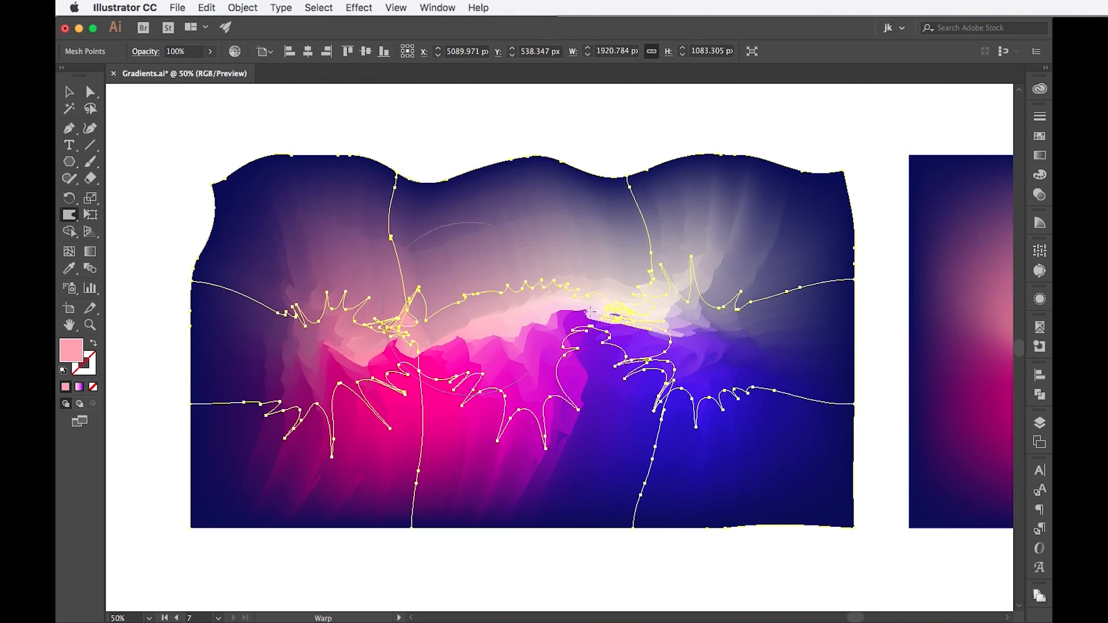
pyautogui.moveTo(469, 309); pyautogui.dragTo(428, 288)
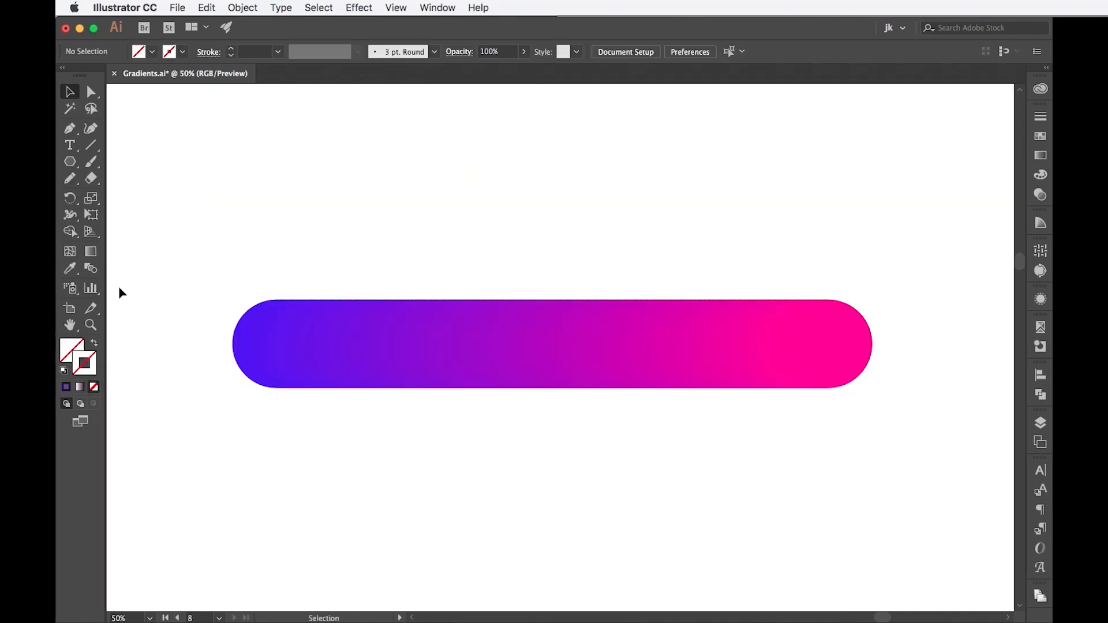
# Examine the finished blue-to-pink blend and the pairs of circles, outlined shapes and wavy lines prepared for blending.
pyautogui.click(296, 358)
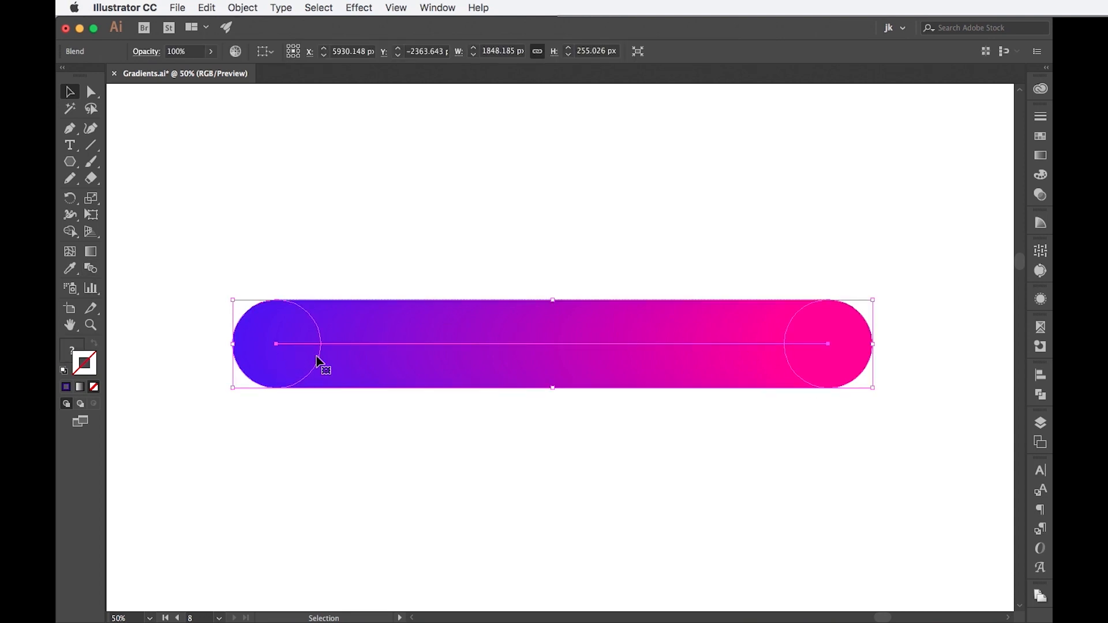
pyautogui.scroll(-10, 453, 376)
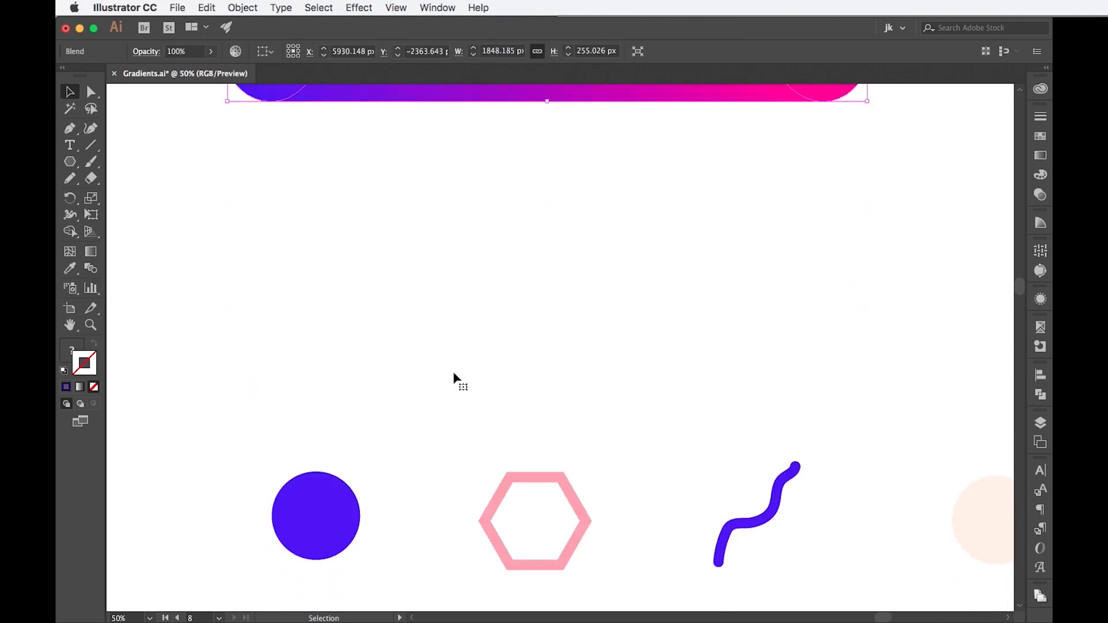
pyautogui.scroll(-3, 453, 376)
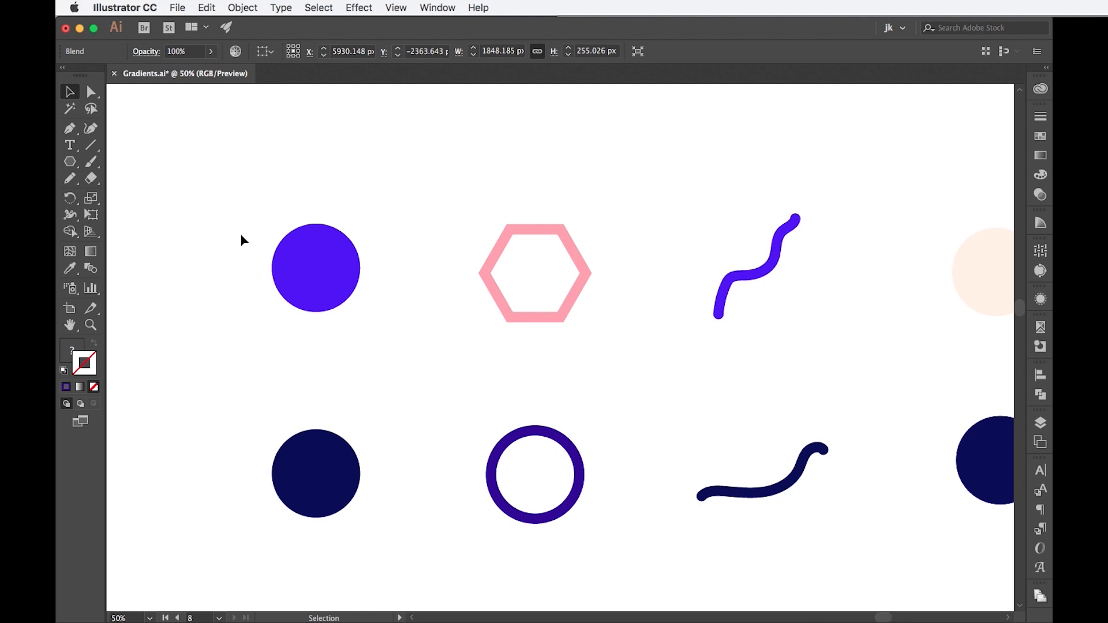
pyautogui.click(297, 263)
pyautogui.click(324, 492)
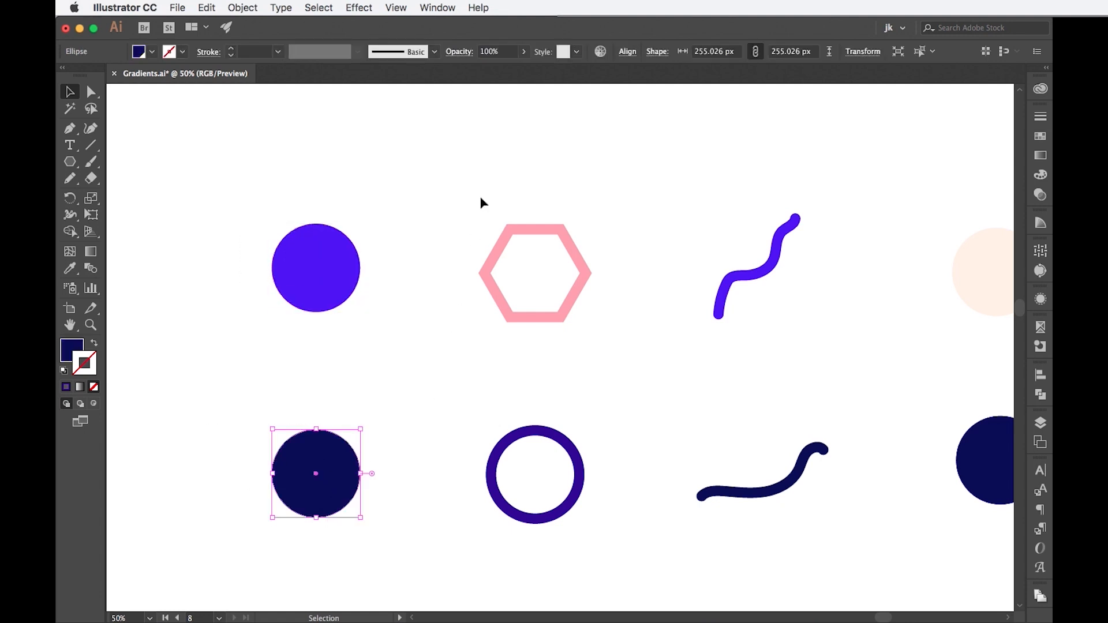
pyautogui.click(509, 232)
pyautogui.moveTo(478, 383); pyautogui.dragTo(548, 454)
pyautogui.moveTo(694, 234)
pyautogui.mouseDown()
pyautogui.moveTo(732, 363)
pyautogui.moveTo(825, 505)
pyautogui.mouseUp()
pyautogui.click(816, 269)
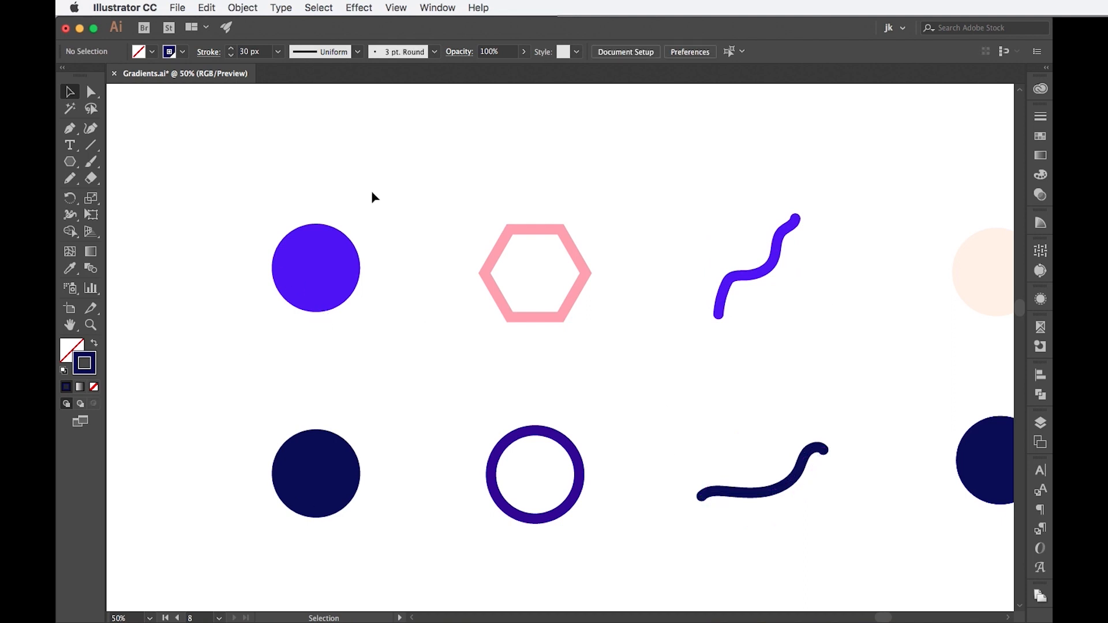
# Blend the blue-violet circle with the navy circle below it using the Blend tool, and clear the selection.
pyautogui.click(94, 269)
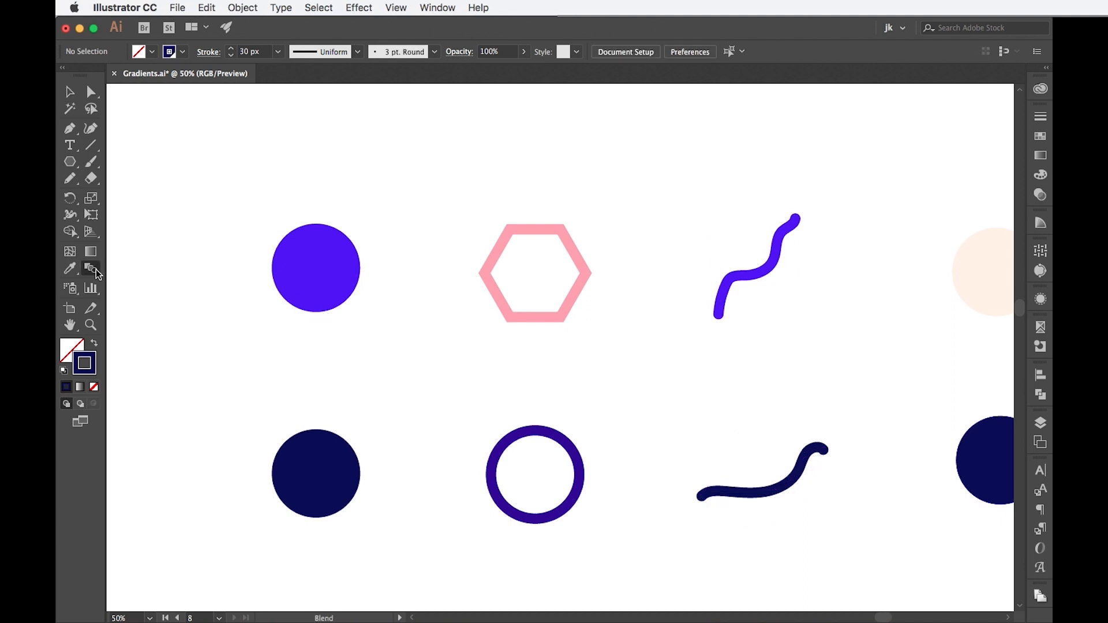
pyautogui.click(343, 276)
pyautogui.click(321, 475)
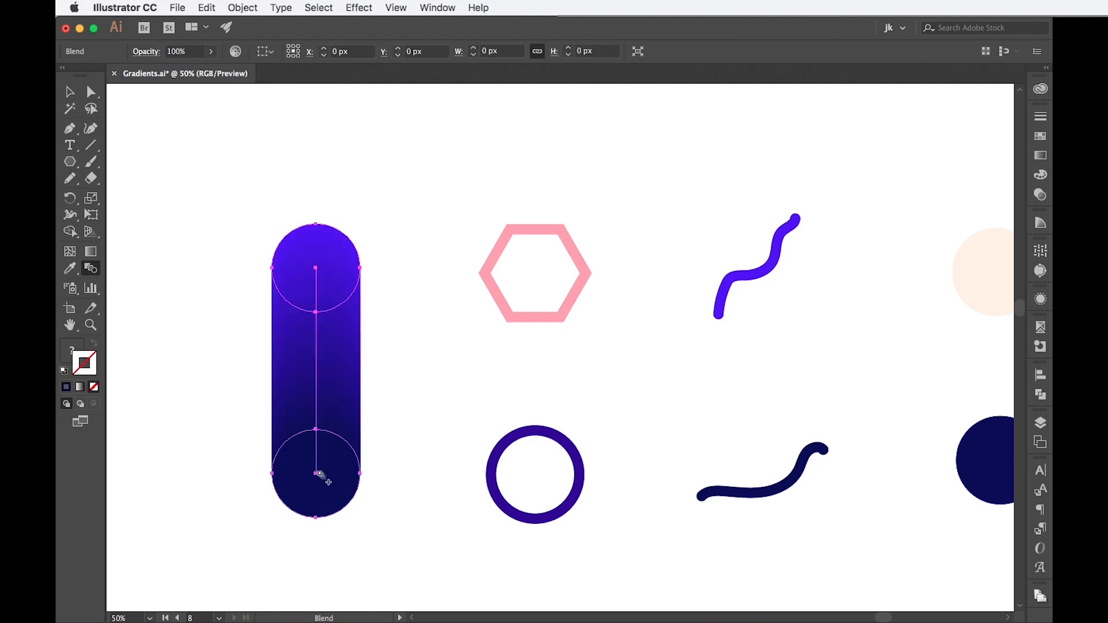
pyautogui.press('super+shift+a')
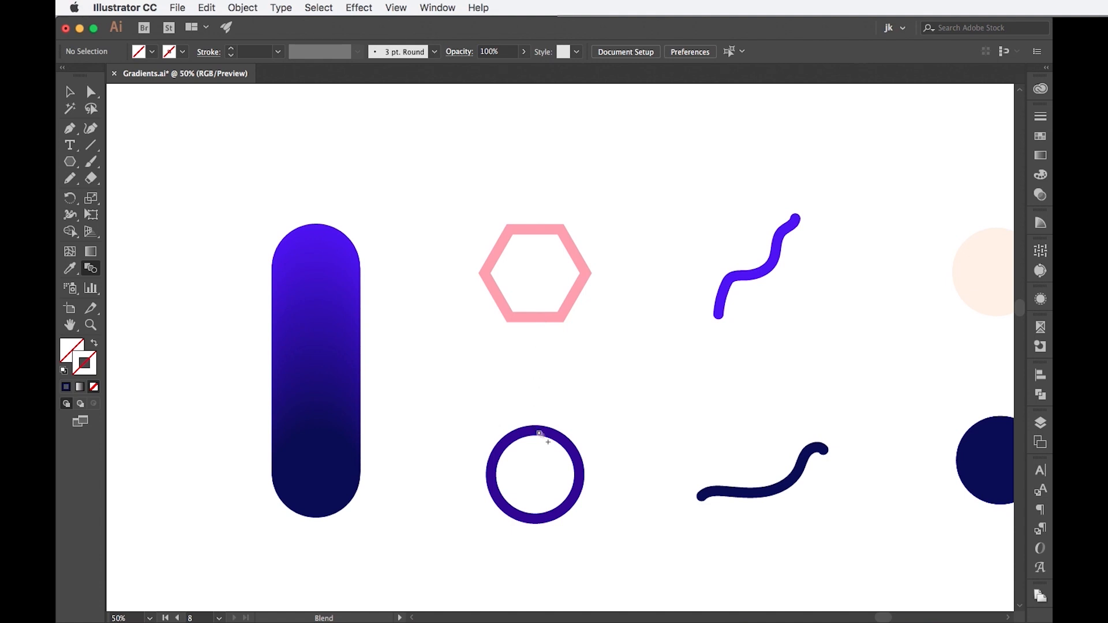
# Blend the pink hexagon outline with the purple ring below it, and the upper wavy line with the lower one.
pyautogui.click(540, 433)
pyautogui.press('super+shift+a')
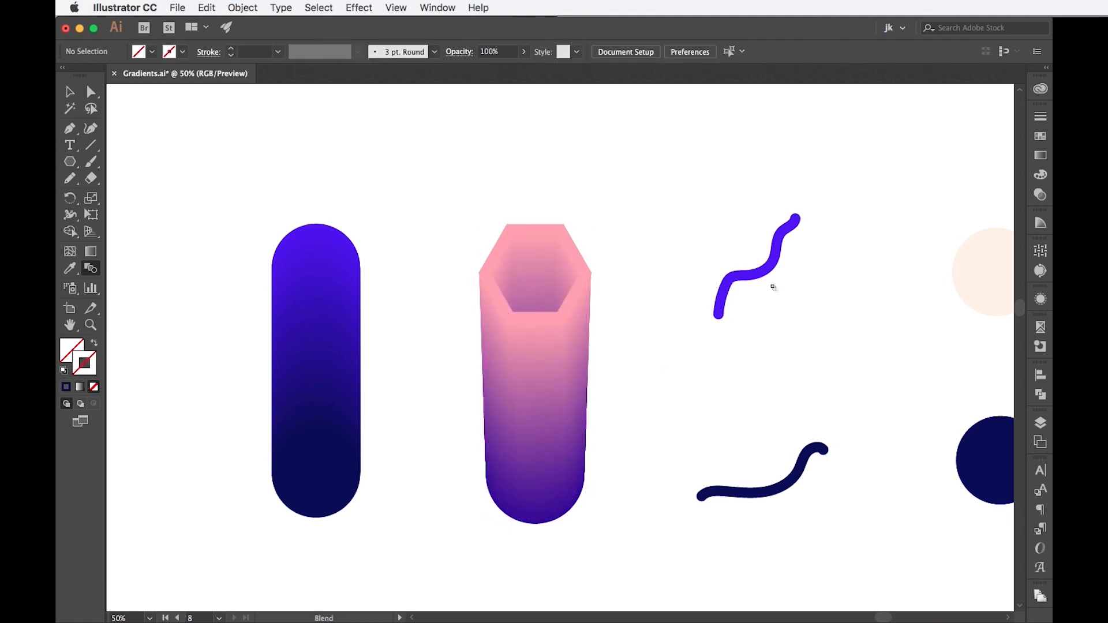
pyautogui.click(775, 257)
pyautogui.click(793, 488)
pyautogui.press('super+shift+a')
# Blend the upper row's cream, pink and blue-violet circles into one continuous three-color blend.
pyautogui.hscroll(5, 888, 370)
pyautogui.hscroll(9, 888, 370)
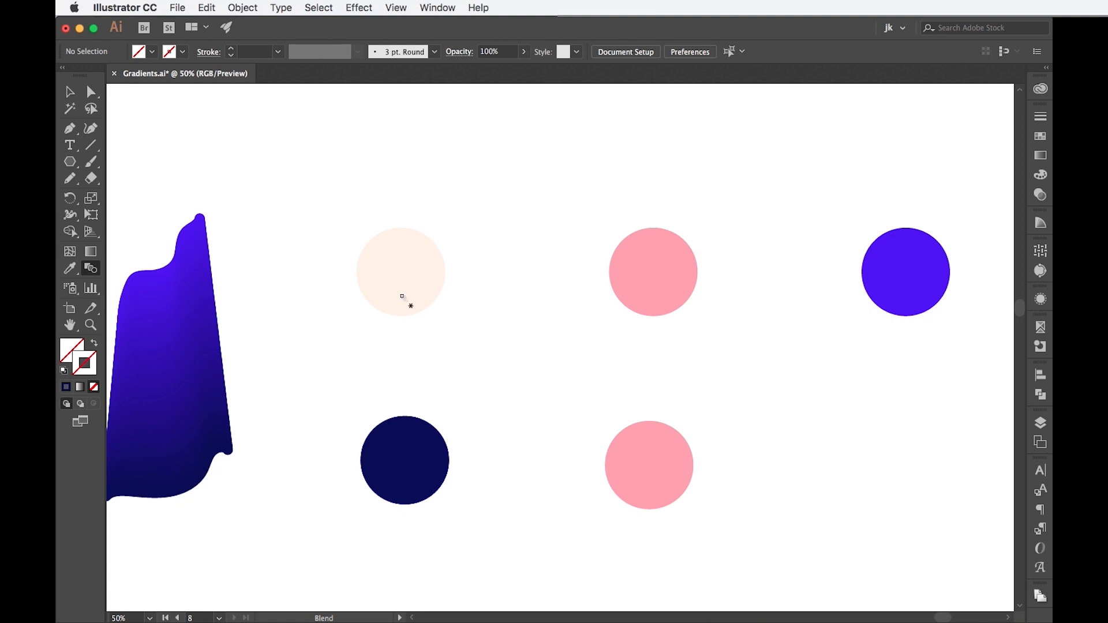
pyautogui.click(644, 278)
pyautogui.click(916, 284)
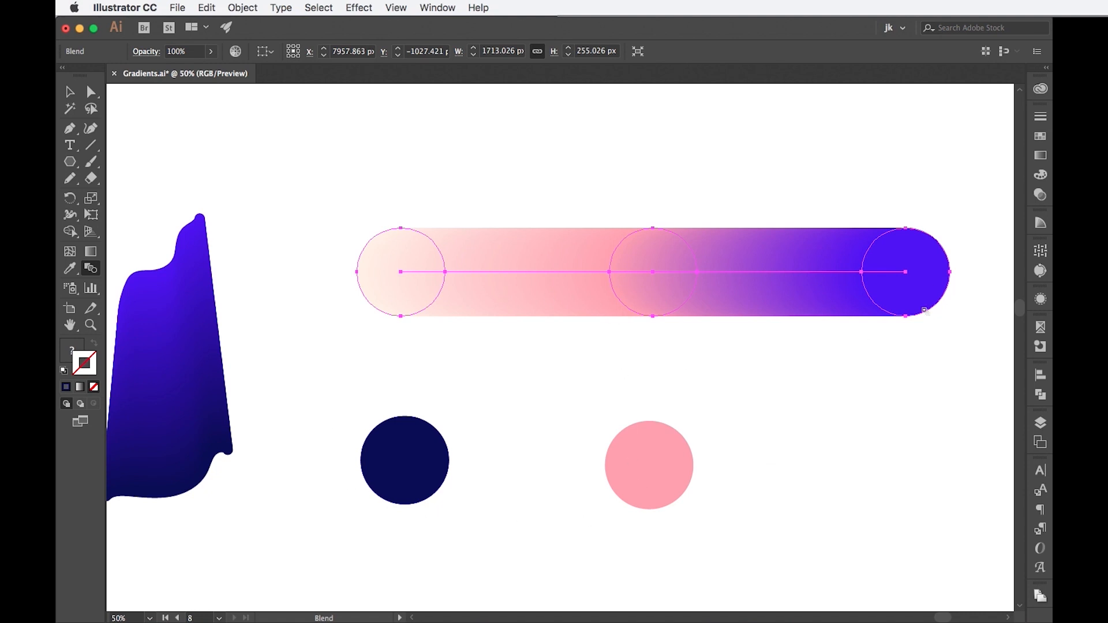
# Blend the lower row's navy circle with the pink circle beside it, and clear the selection.
pyautogui.press('super+shift+a')
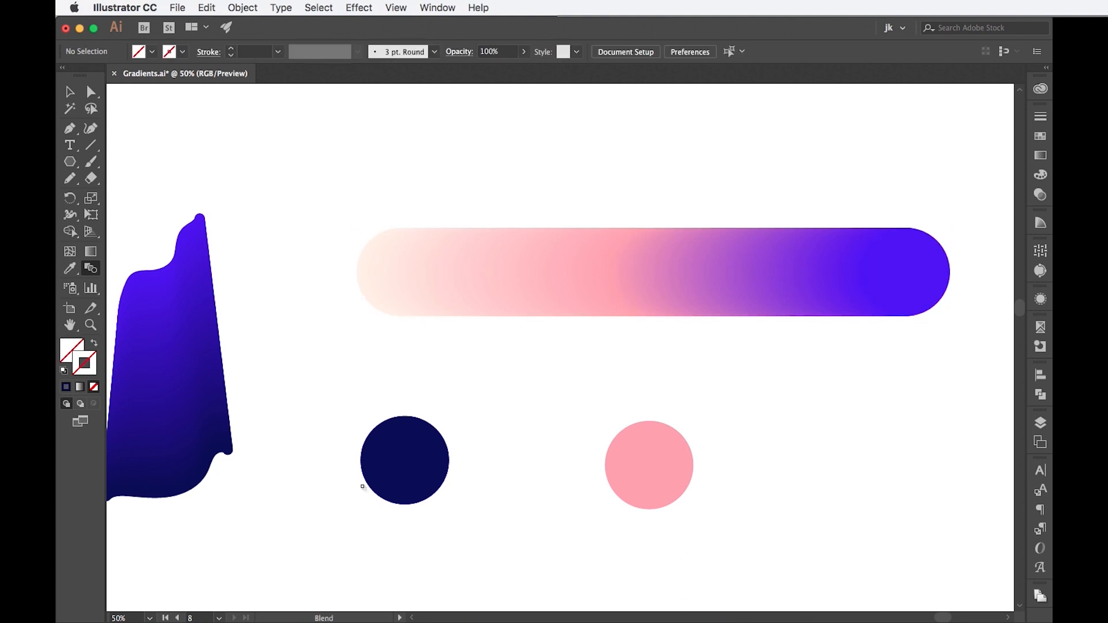
pyautogui.click(653, 460)
pyautogui.press('super+shift+a')
# Select the blue-to-navy wavy blend and reveal its component lines in the layer list.
pyautogui.hscroll(-10, 376, 389)
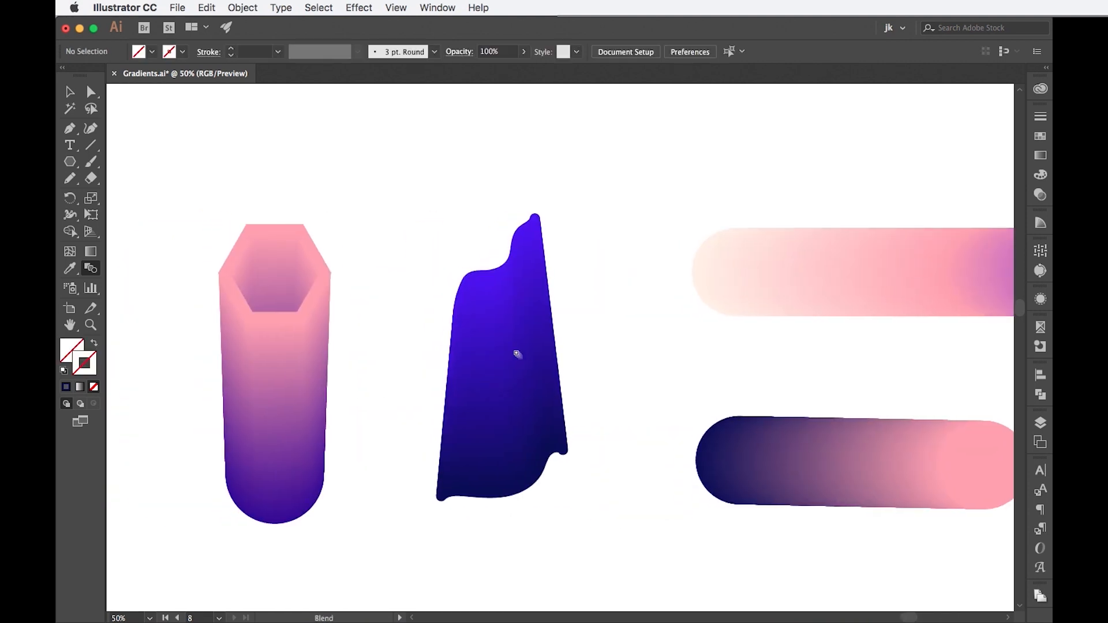
pyautogui.click(70, 91)
pyautogui.click(555, 361)
pyautogui.click(1040, 423)
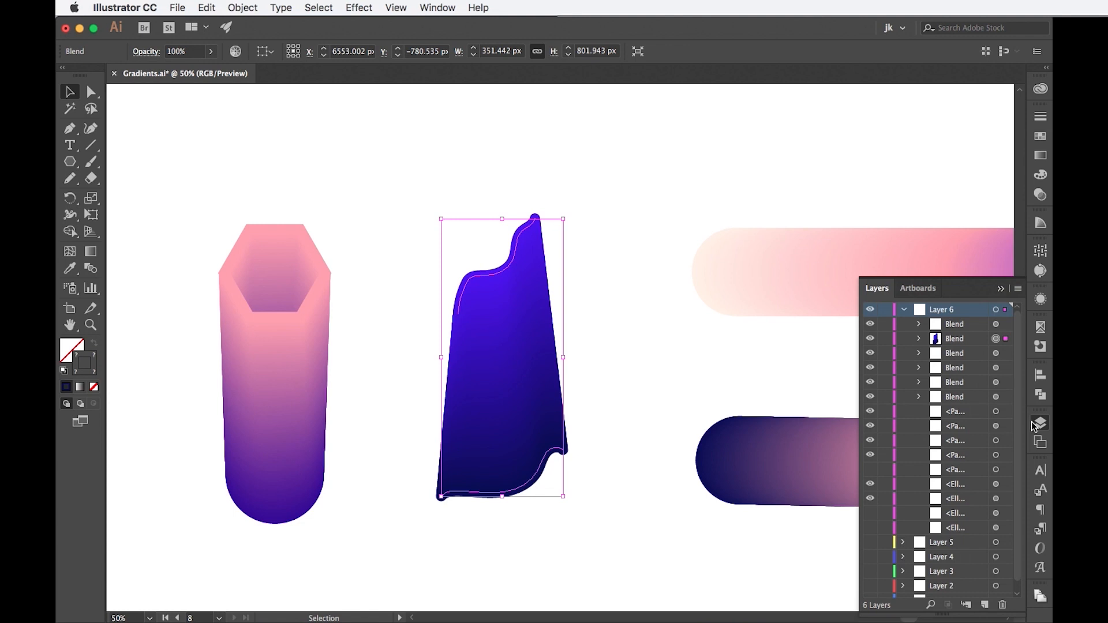
pyautogui.click(919, 339)
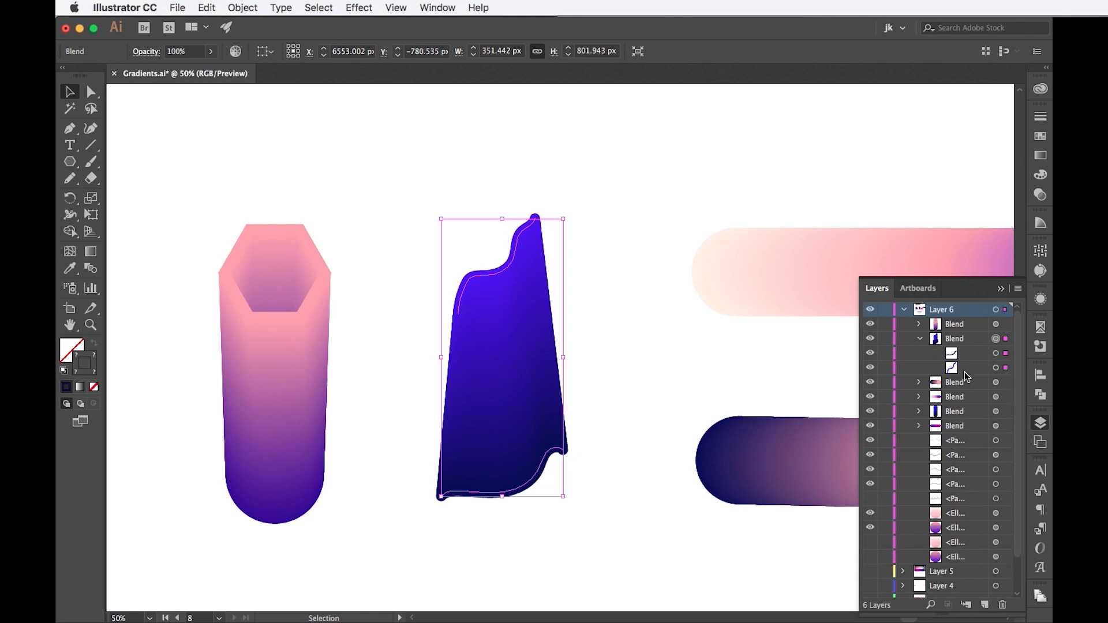
pyautogui.moveTo(962, 354)
pyautogui.mouseDown()
pyautogui.moveTo(969, 378)
pyautogui.moveTo(963, 347)
pyautogui.mouseUp()
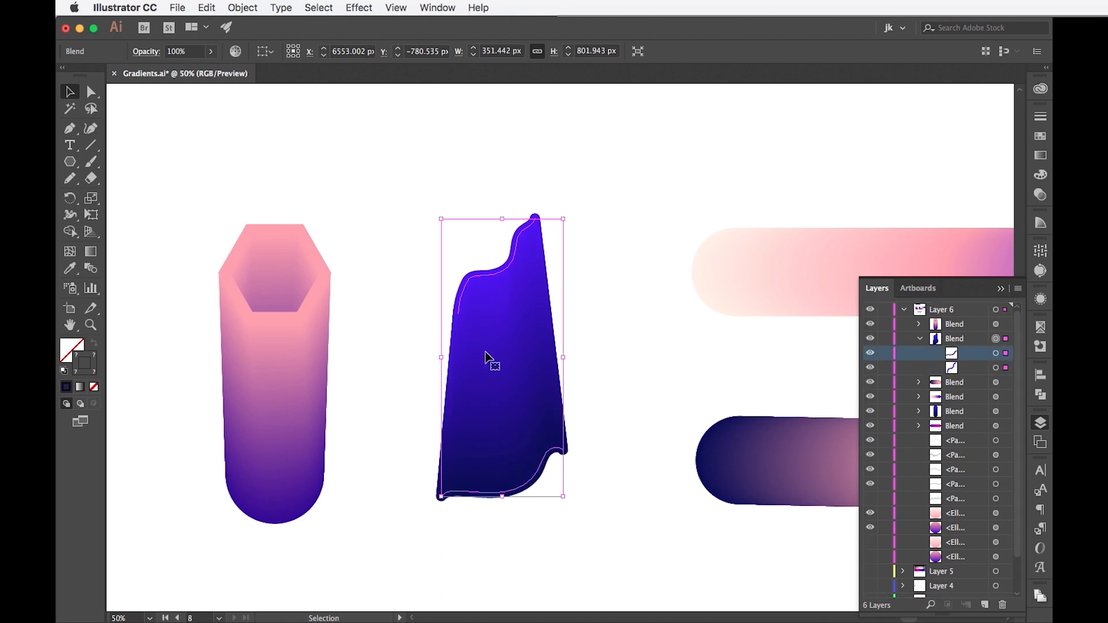
# Isolate the wavy blend and recolor the stroke of its upper line magenta.
pyautogui.doubleClick(482, 282)
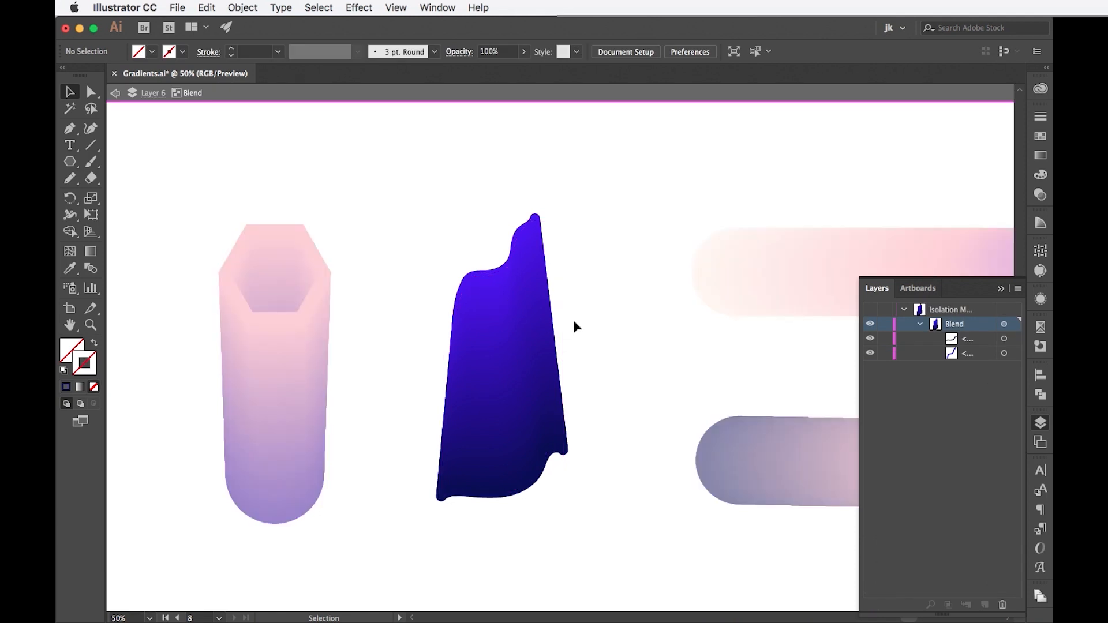
pyautogui.click(1004, 353)
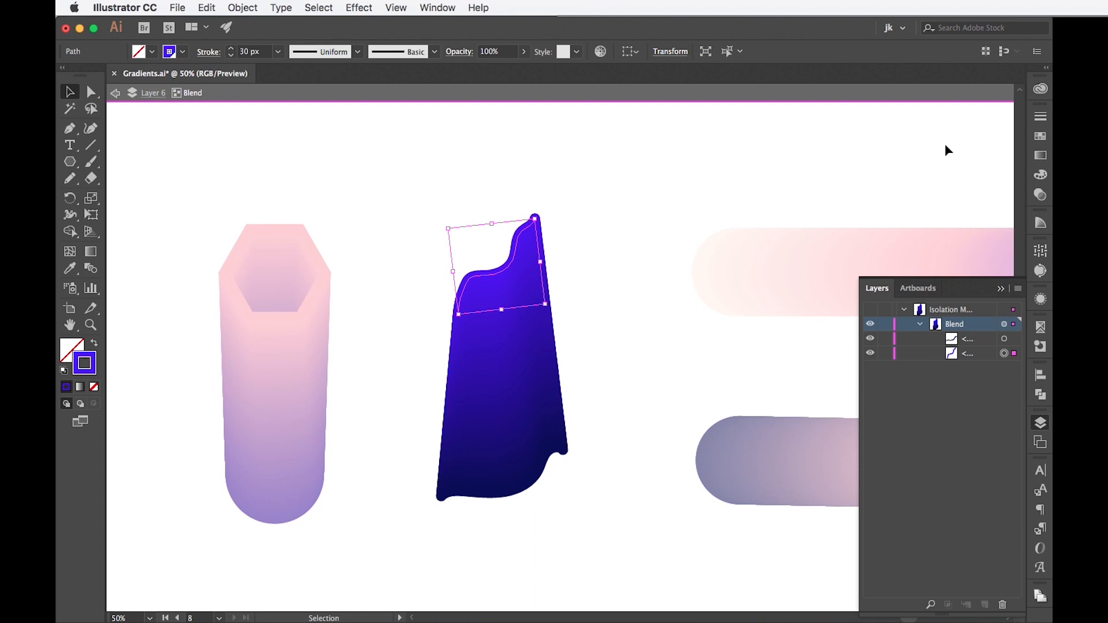
pyautogui.click(1042, 136)
pyautogui.click(891, 215)
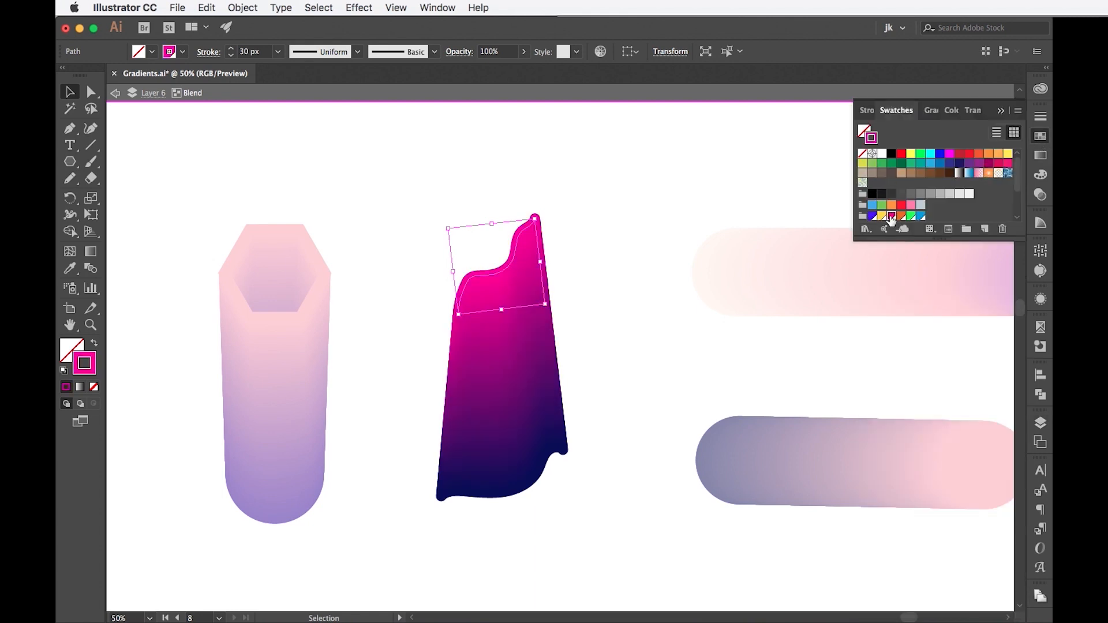
# Rotate and scale down the magenta upper line to reshape the blend, and leave isolation mode.
pyautogui.moveTo(535, 218)
pyautogui.mouseDown()
pyautogui.moveTo(524, 235)
pyautogui.moveTo(549, 203)
pyautogui.moveTo(519, 218)
pyautogui.moveTo(527, 236)
pyautogui.moveTo(494, 326)
pyautogui.mouseUp()
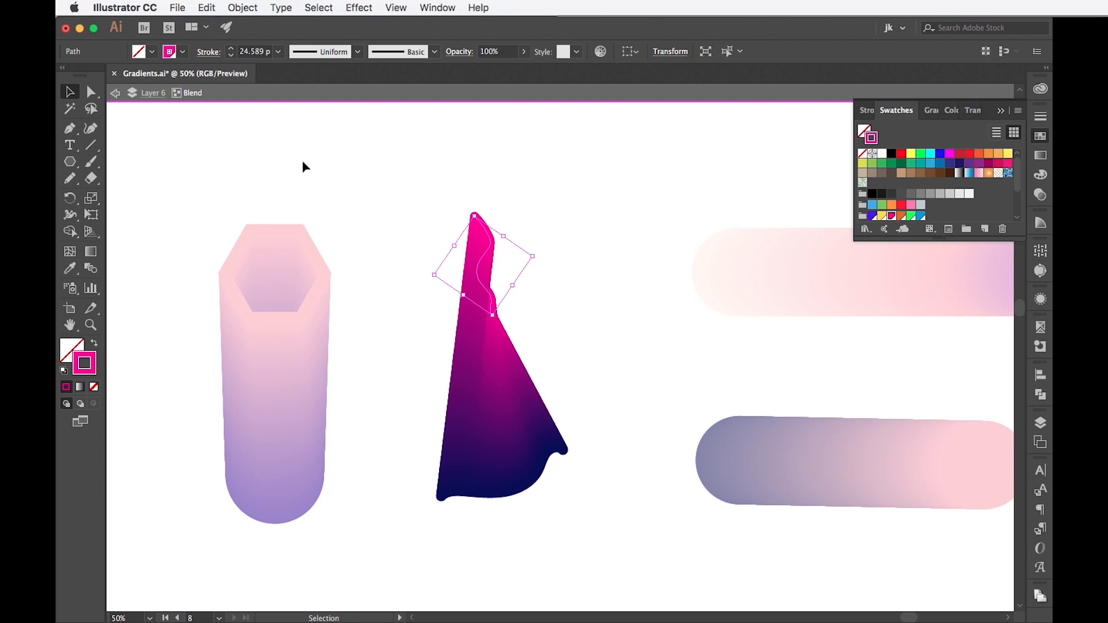
pyautogui.click(116, 94)
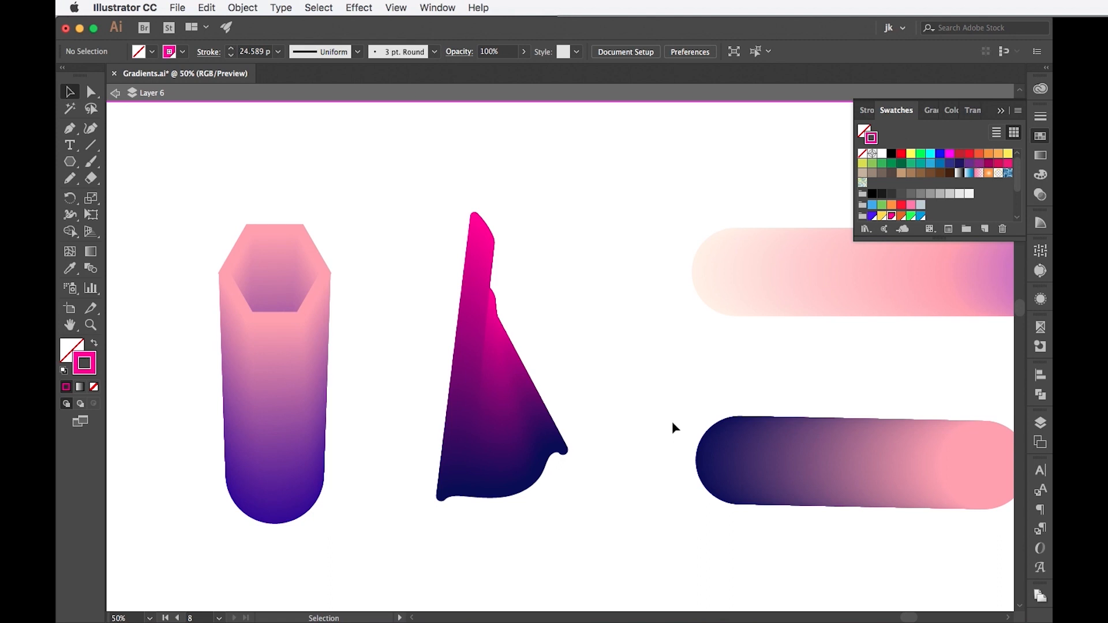
# Release the magenta-to-navy blend back into its original lines.
pyautogui.scroll(-2, 672, 423)
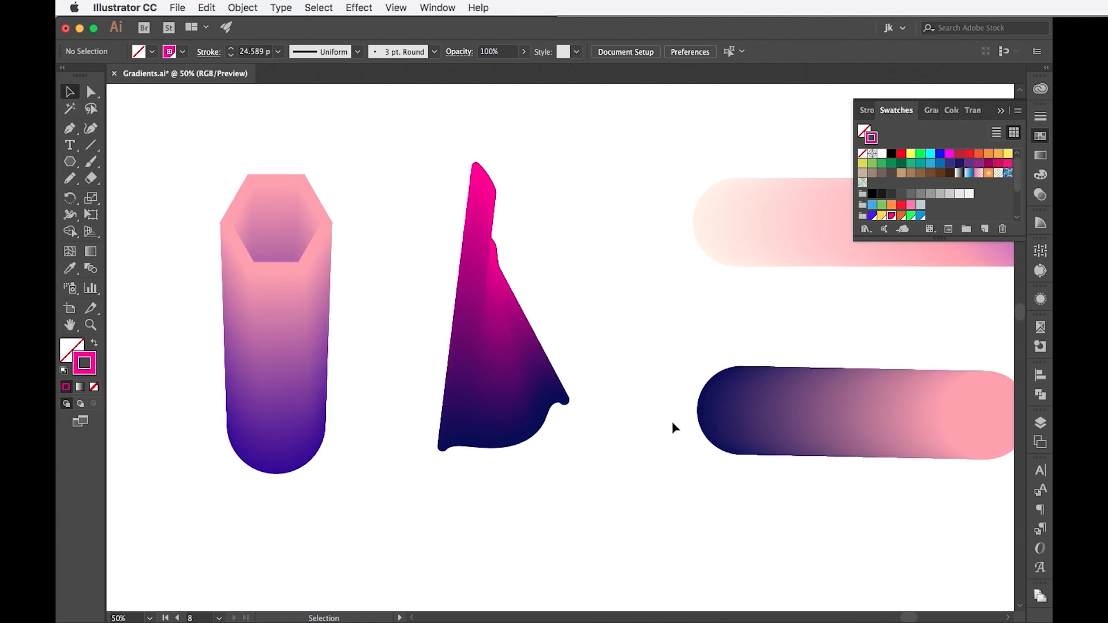
pyautogui.click(520, 350)
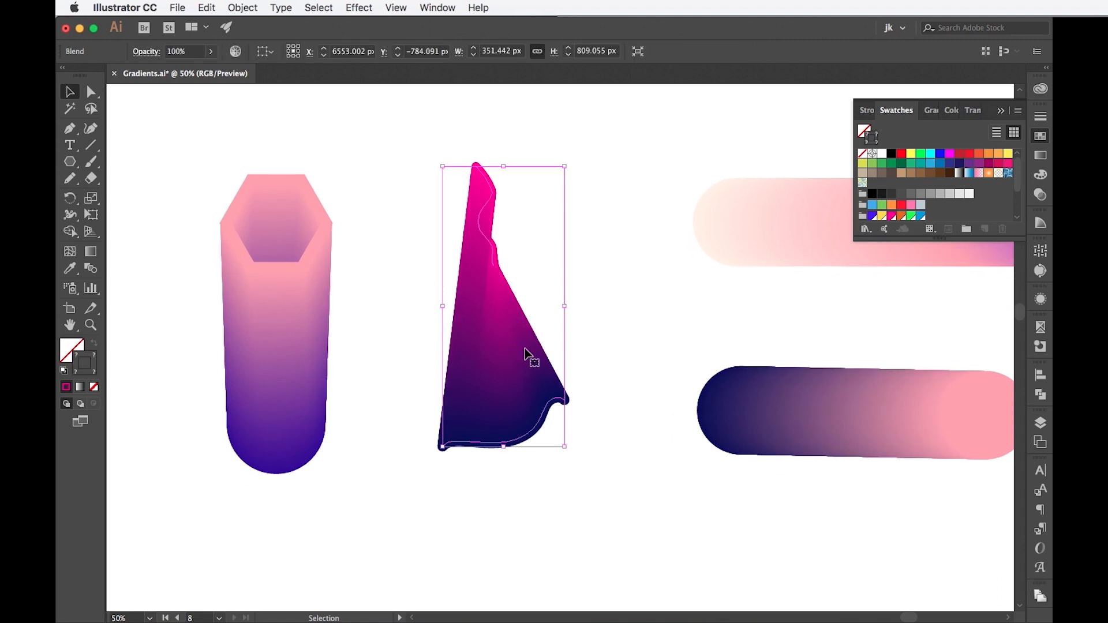
pyautogui.click(243, 7)
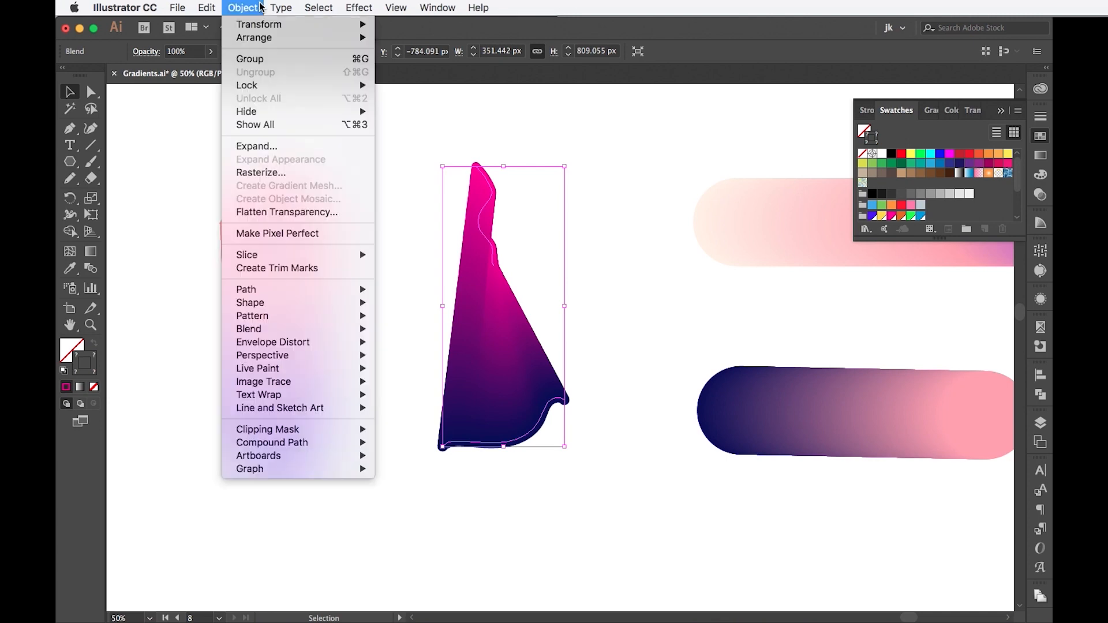
pyautogui.moveTo(312, 329)
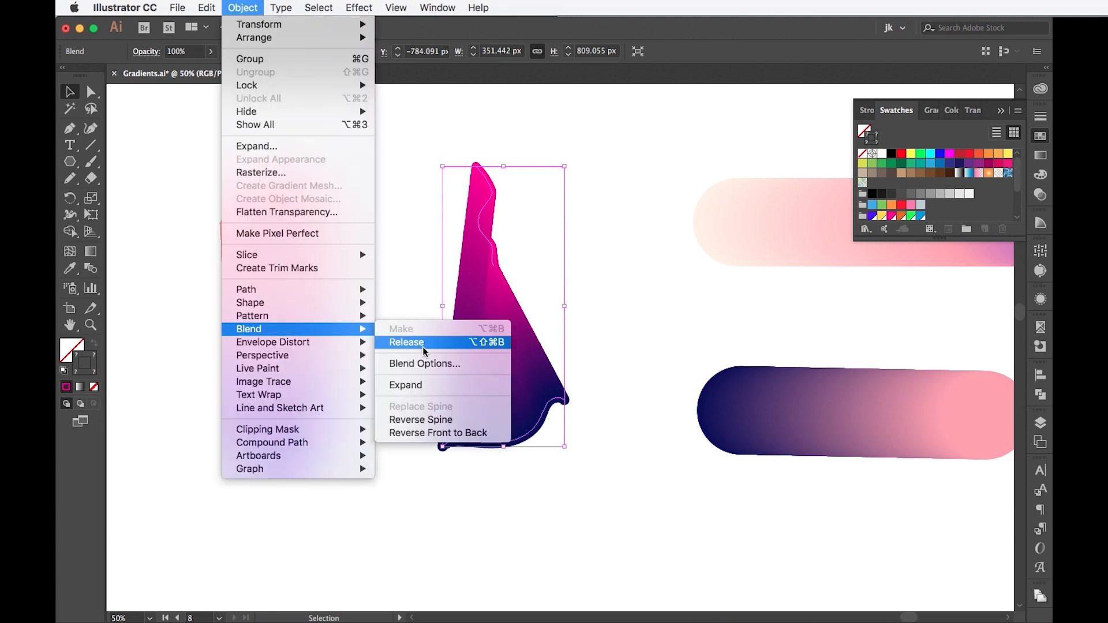
pyautogui.click(487, 344)
# Examine the end circles and spine of the vertical blue-to-pink blend.
pyautogui.click(1040, 423)
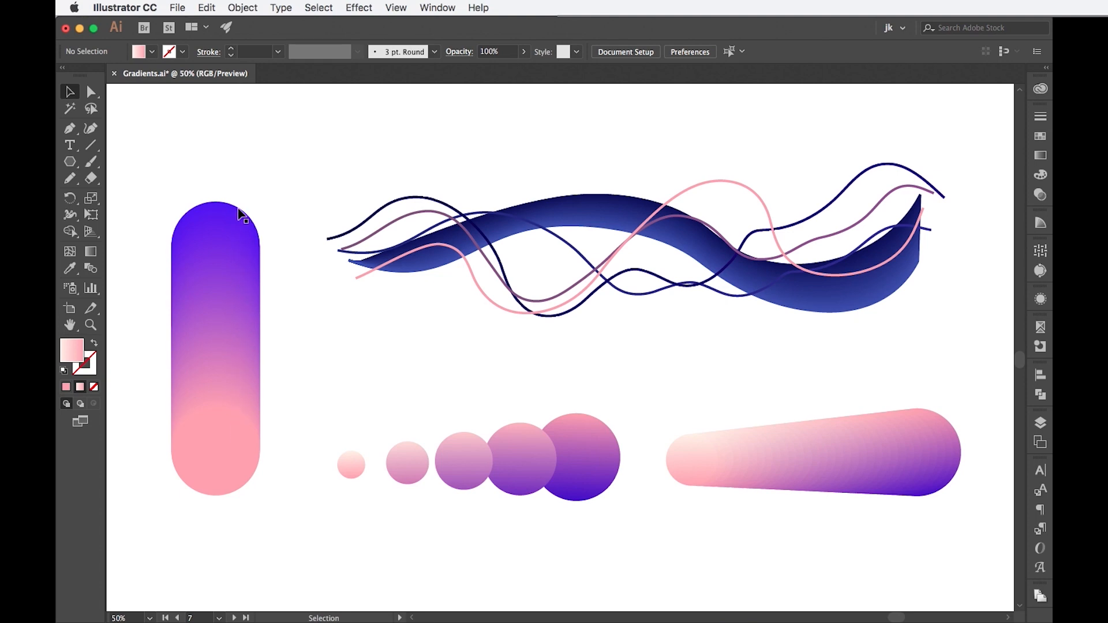
pyautogui.click(243, 225)
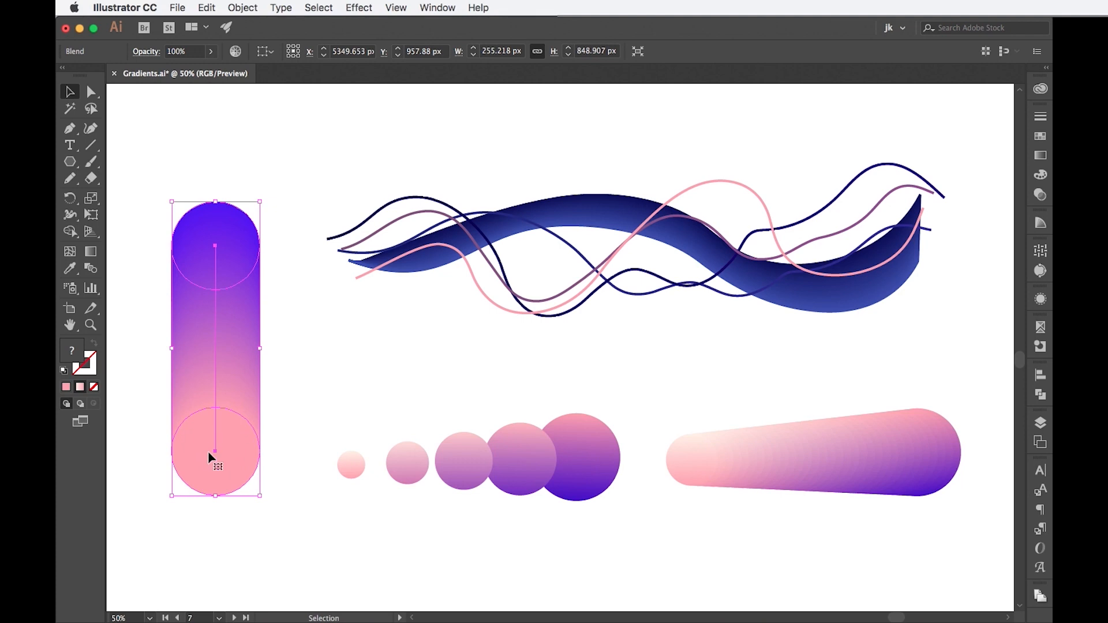
pyautogui.click(334, 366)
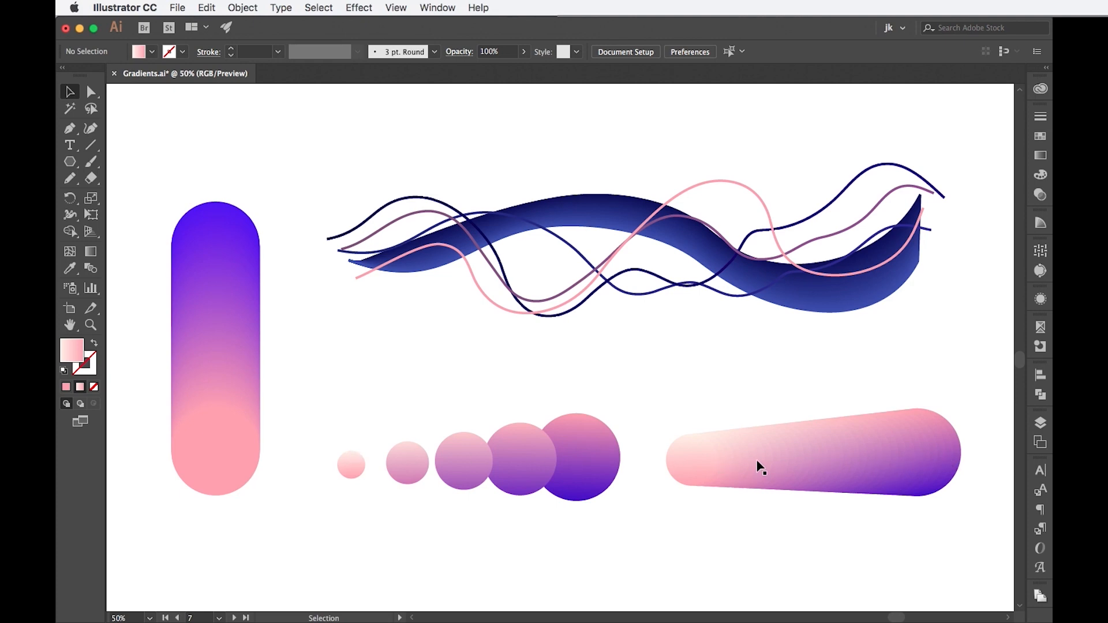
# Set the blend spacing of the navy and pink wavy lines to Specified Steps with preview enabled.
pyautogui.click(688, 250)
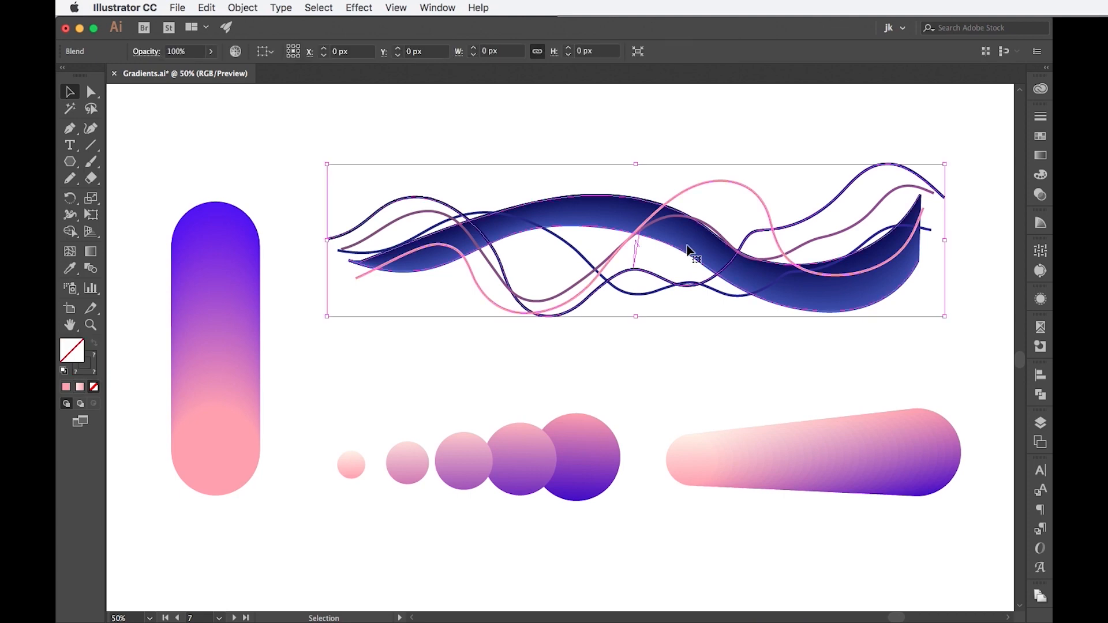
pyautogui.click(91, 268)
pyautogui.press('Return')
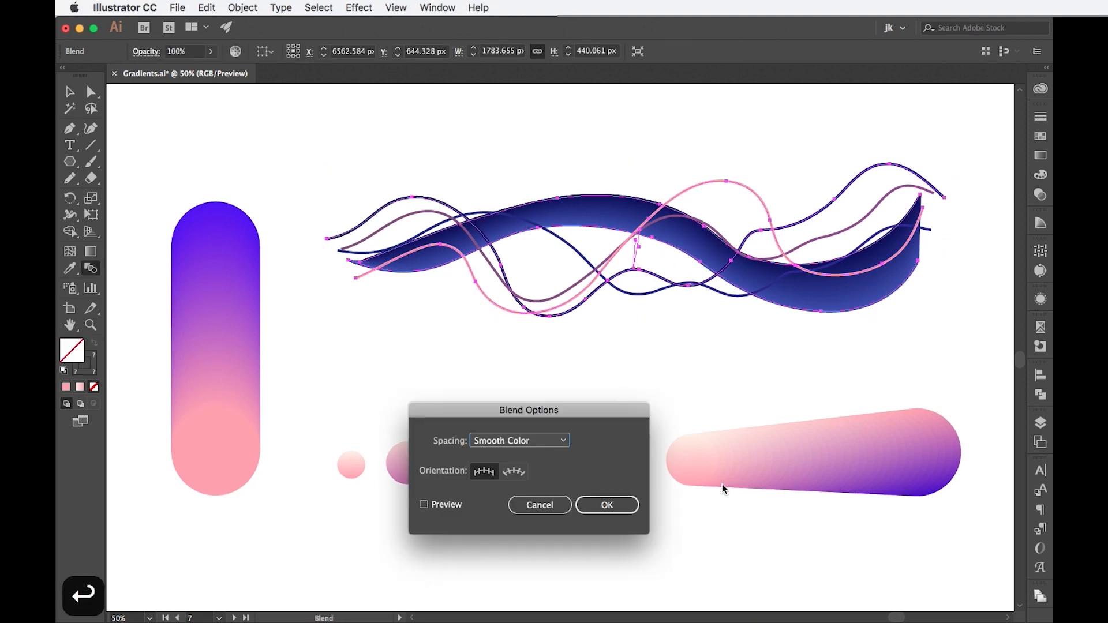
pyautogui.click(553, 442)
pyautogui.click(529, 468)
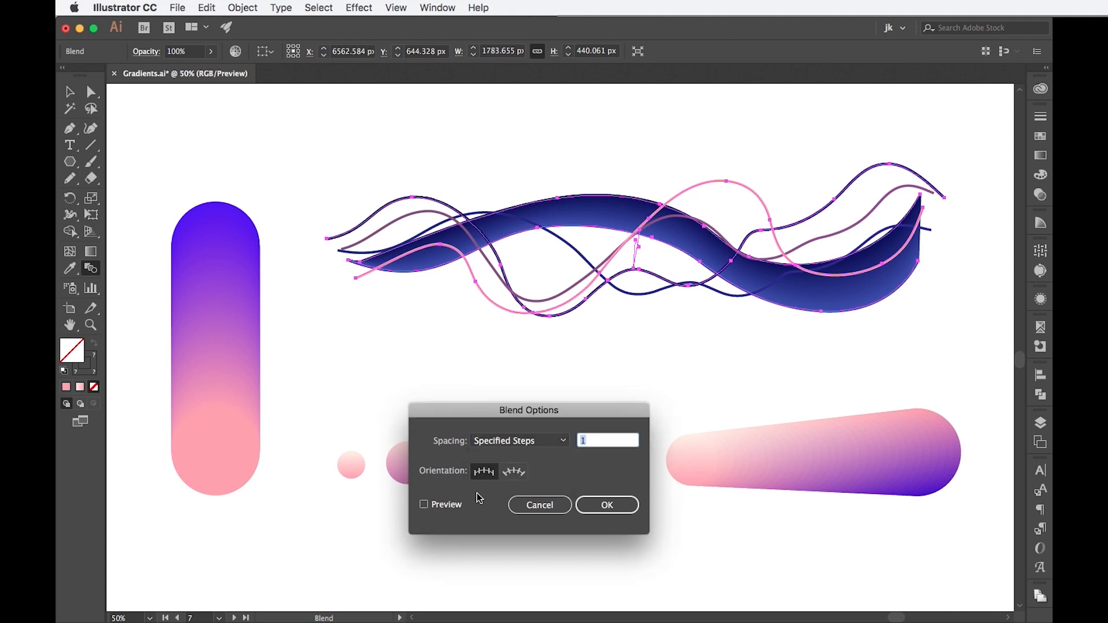
pyautogui.click(424, 504)
# Raise the number of specified steps in the wavy line blend to 100.
pyautogui.click(615, 444)
pyautogui.hotkey('shift', 'Up')
pyautogui.hotkey('shift', 'Up')
pyautogui.hotkey('shift', 'Up')
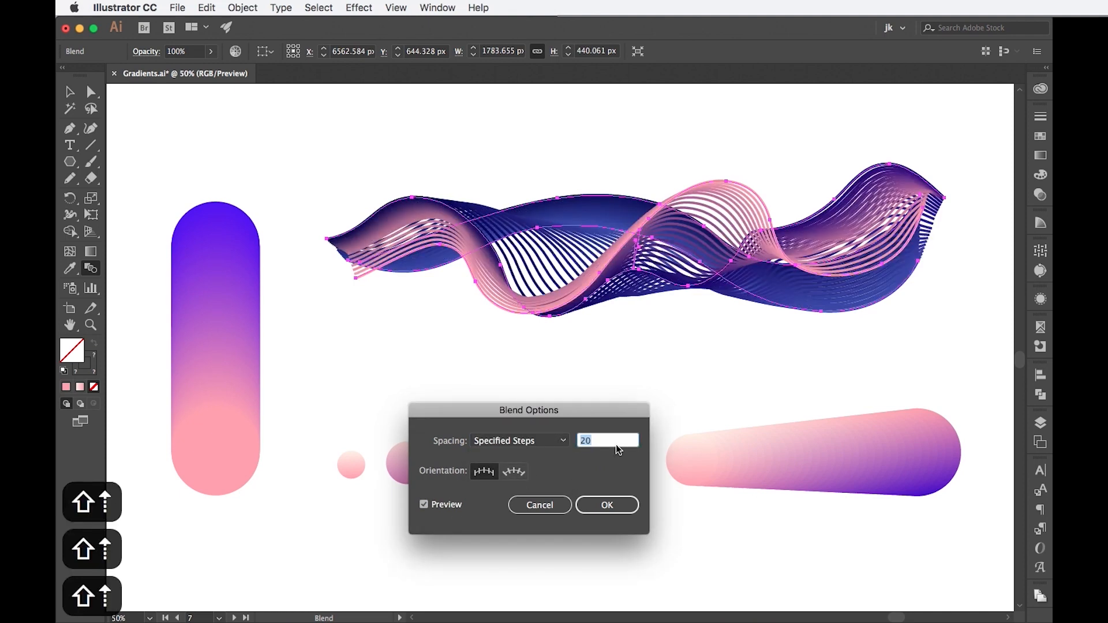
pyautogui.hotkey('shift', 'Up')
pyautogui.hotkey('shift', 'Up')
pyautogui.hotkey('shift', 'Up')
pyautogui.hotkey('shift', 'Up')
pyautogui.hotkey('shift', 'Up')
pyautogui.hotkey('shift', 'Up')
pyautogui.hotkey('shift', 'Up')
pyautogui.hotkey('shift', 'Up')
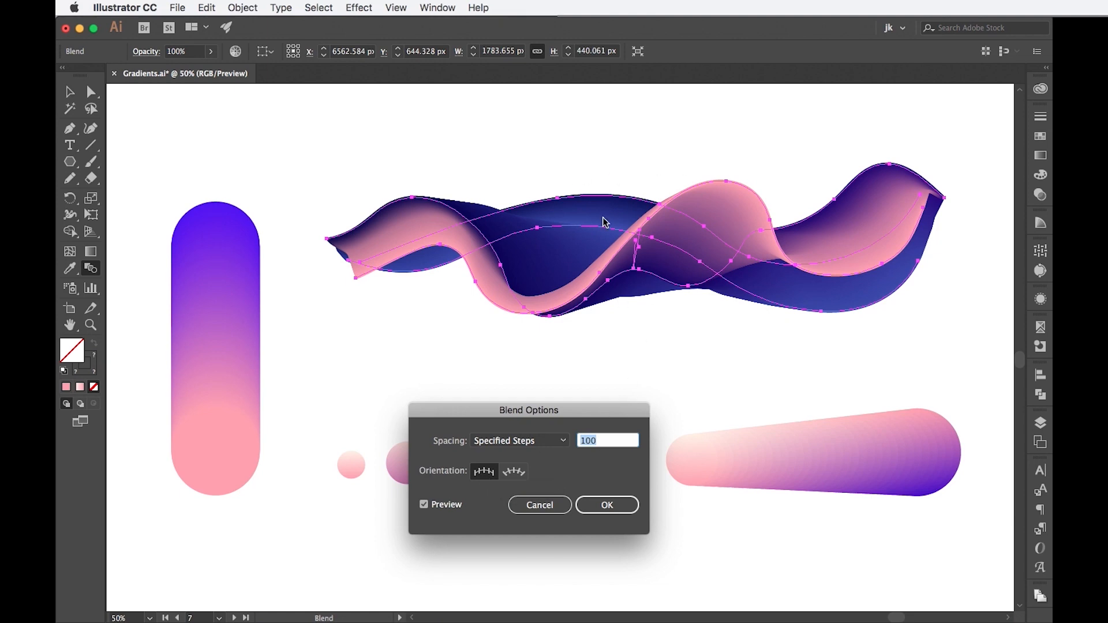
# Try the Align to Path orientation on the ribbon blend, return to Align to Page, and apply the blend options.
pyautogui.click(519, 473)
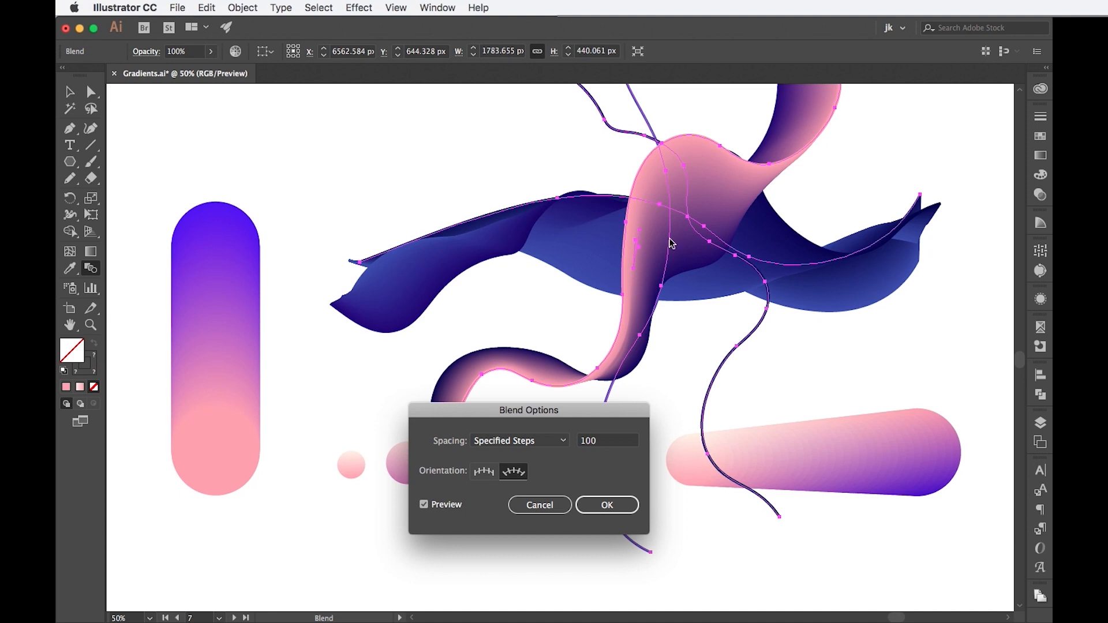
pyautogui.click(484, 472)
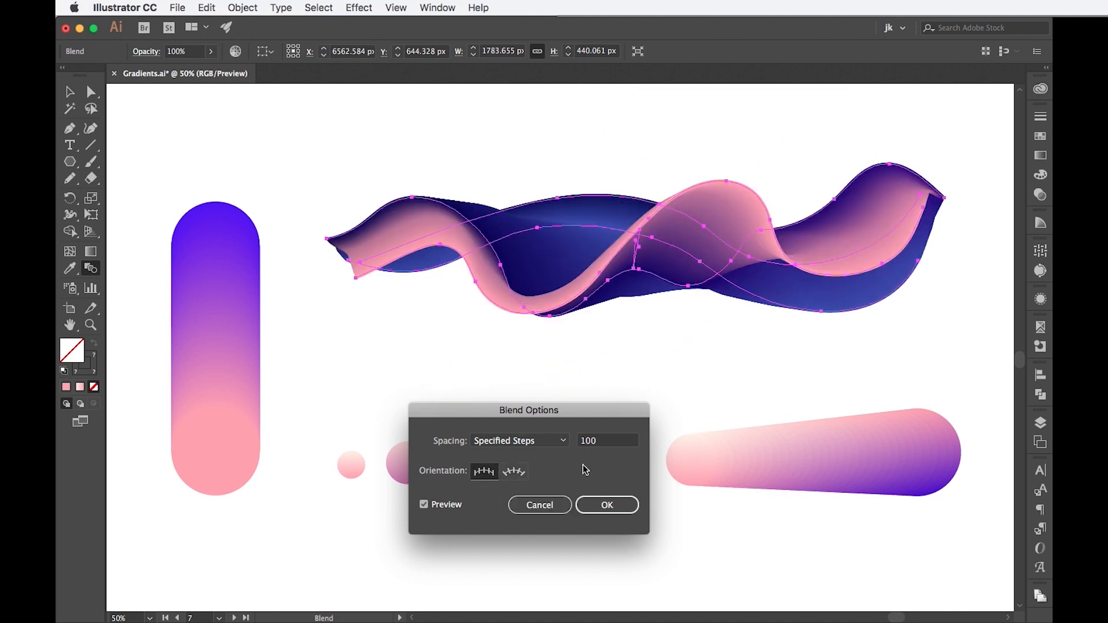
pyautogui.click(603, 505)
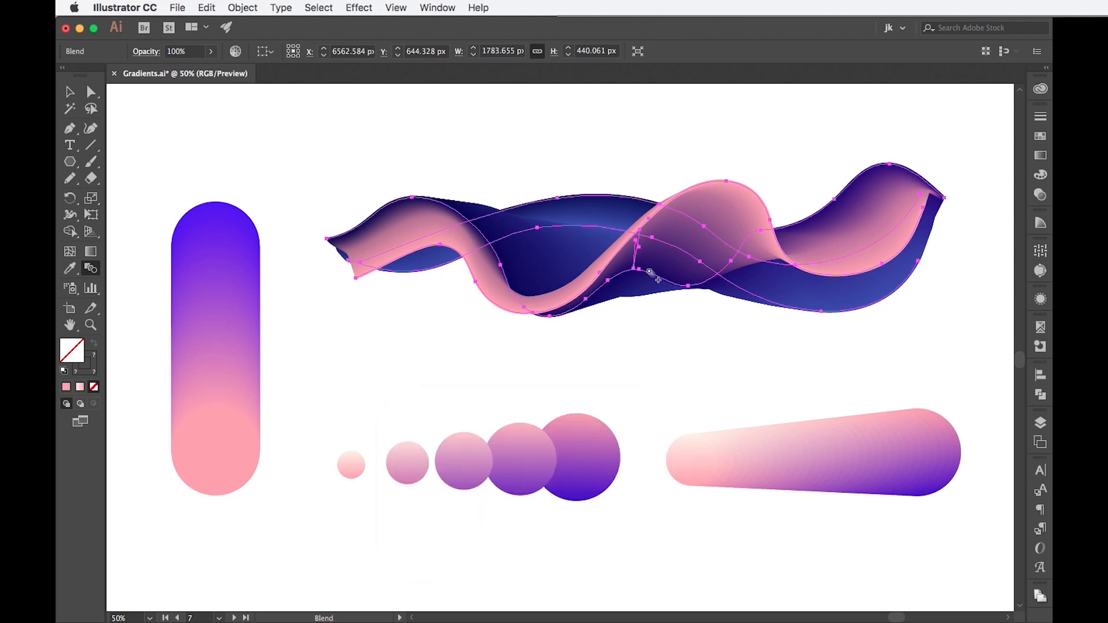
# Try a 2 px stroke weight on the ribbon blend, set it to 10 px, and clear the selection.
pyautogui.click(69, 91)
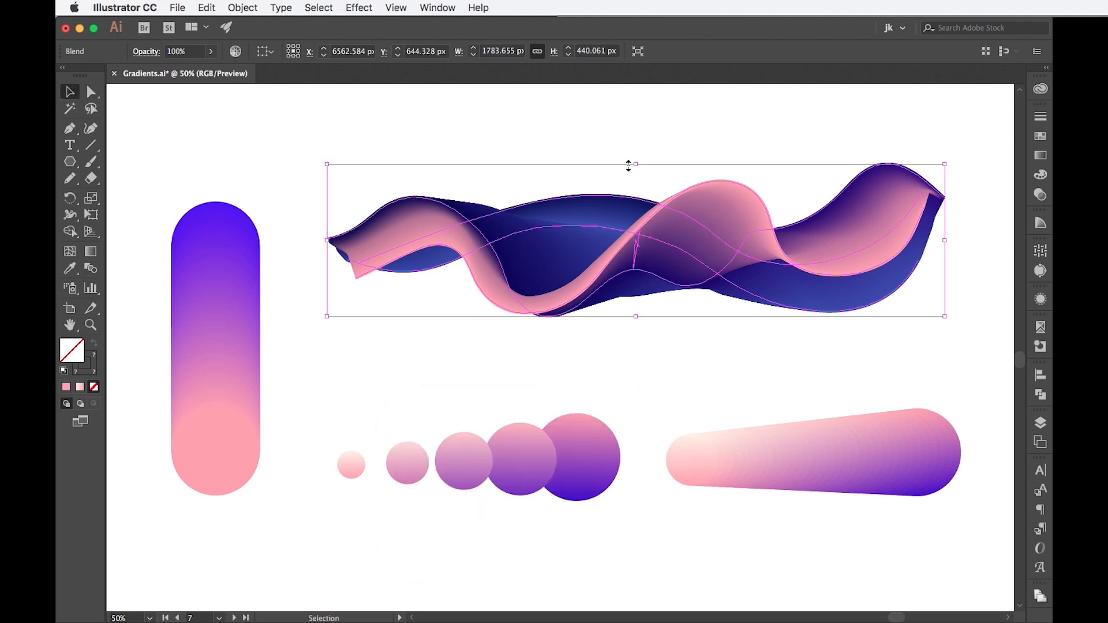
pyautogui.click(1041, 116)
pyautogui.click(968, 131)
pyautogui.click(981, 240)
pyautogui.click(967, 131)
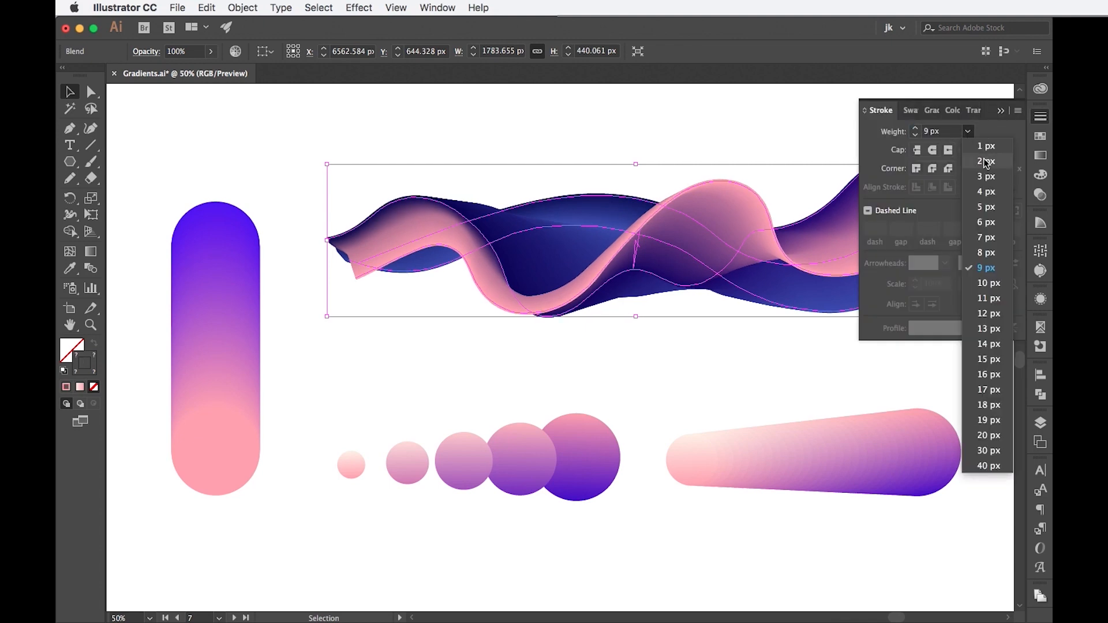
pyautogui.click(983, 158)
pyautogui.click(973, 131)
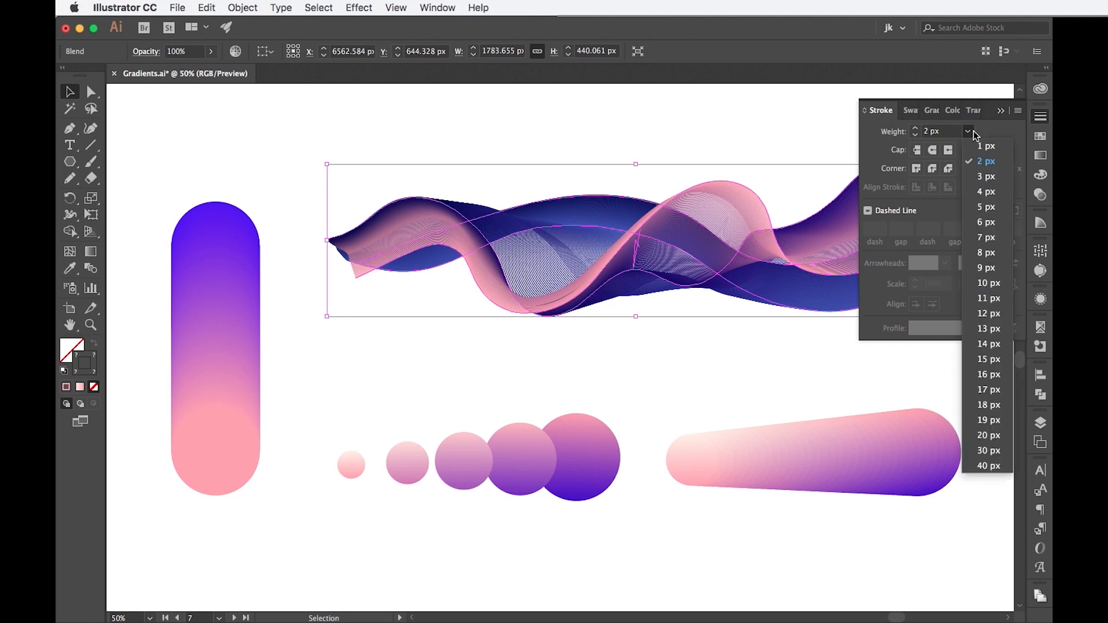
pyautogui.click(999, 278)
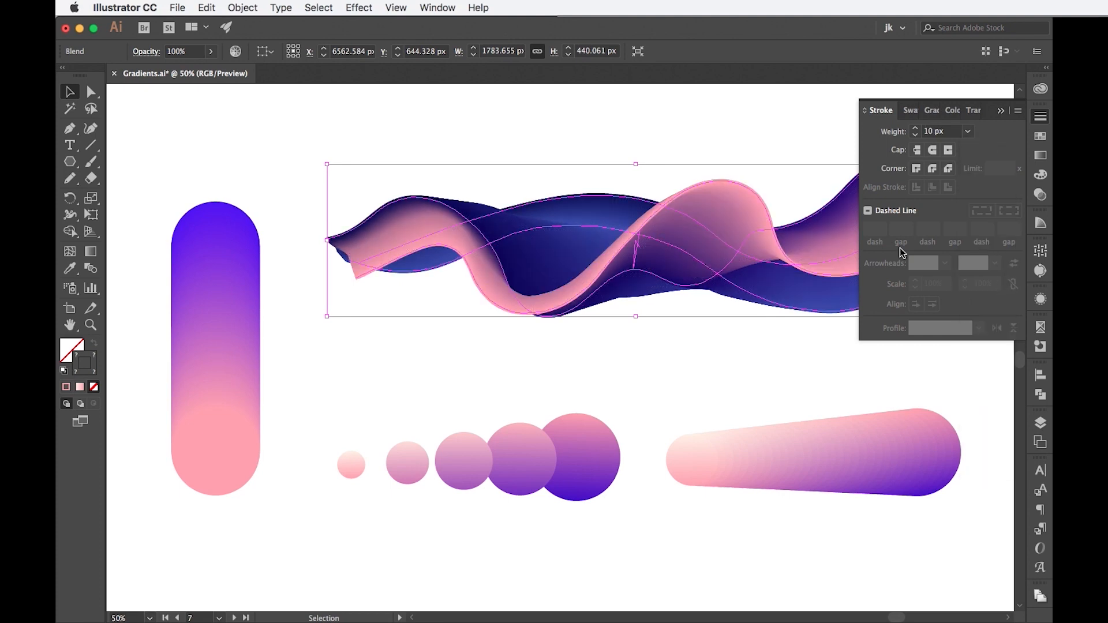
pyautogui.click(764, 120)
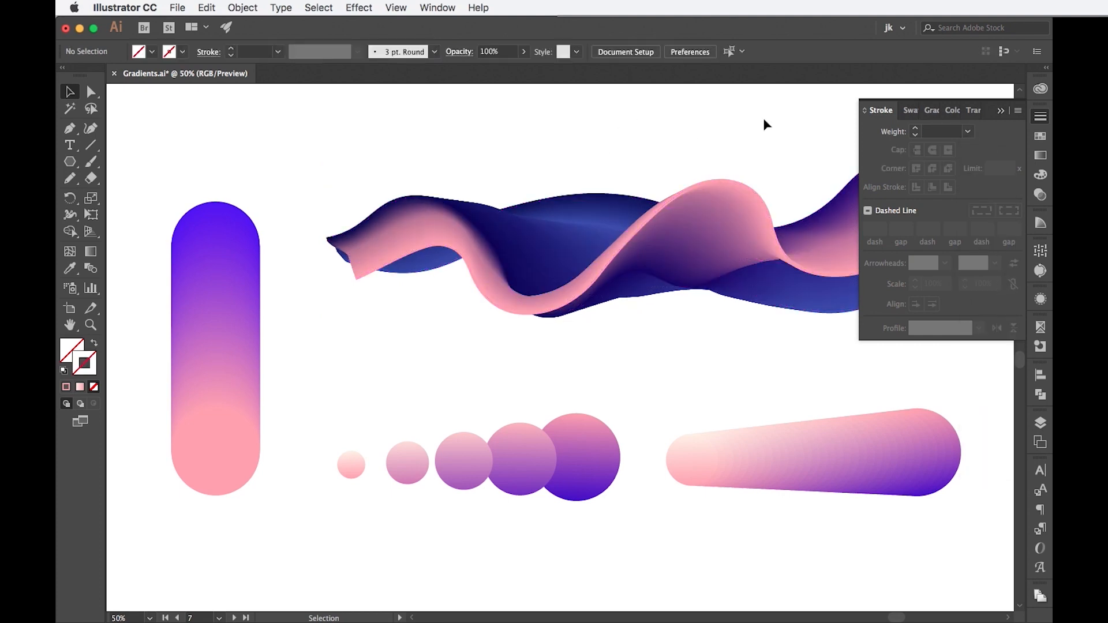
pyautogui.click(1000, 111)
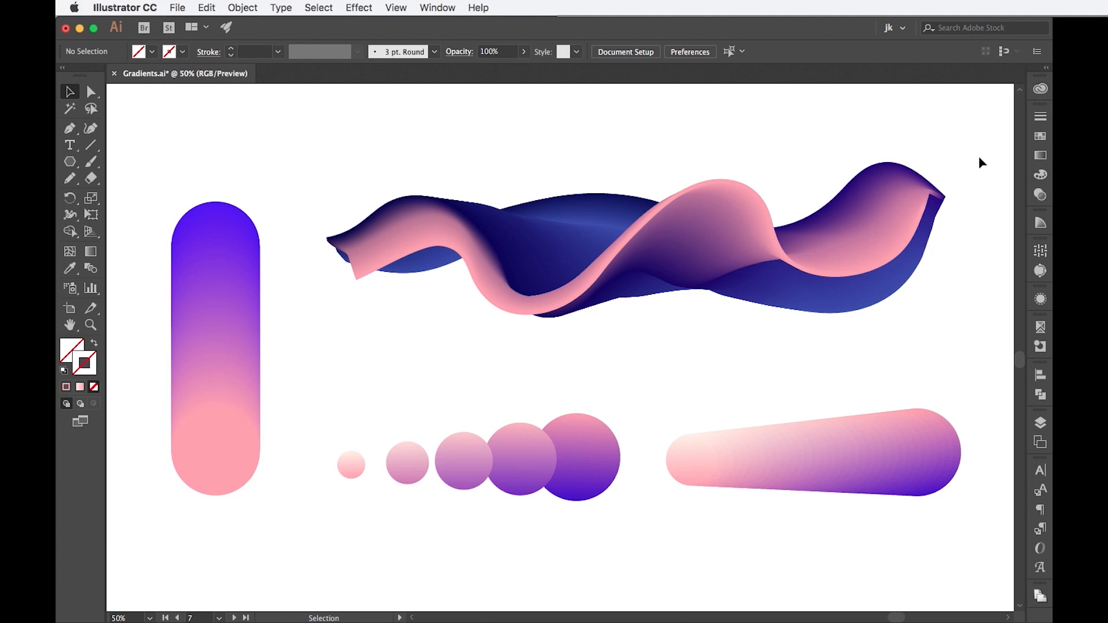
# Set the spacing of the stepped pink-to-purple circle blend to Specified Steps with preview enabled.
pyautogui.click(594, 439)
pyautogui.click(91, 268)
pyautogui.press('Return')
pyautogui.click(520, 440)
pyautogui.click(517, 470)
pyautogui.click(424, 505)
pyautogui.moveTo(565, 411); pyautogui.dragTo(837, 332)
# Raise the circle blend's number of specified steps in increments of 10 to smooth its transition.
pyautogui.hotkey('shift', 'Up')
pyautogui.hotkey('shift', 'Up')
pyautogui.hotkey('shift', 'Up')
pyautogui.hotkey('shift', 'Up')
pyautogui.hotkey('shift', 'Up')
pyautogui.hotkey('shift', 'Up')
pyautogui.hotkey('shift', 'Up')
pyautogui.hotkey('shift', 'Up')
pyautogui.hotkey('shift', 'Up')
pyautogui.hotkey('shift', 'Up')
pyautogui.hotkey('shift', 'Up')
pyautogui.hotkey('shift', 'Up')
pyautogui.hotkey('shift', 'Up')
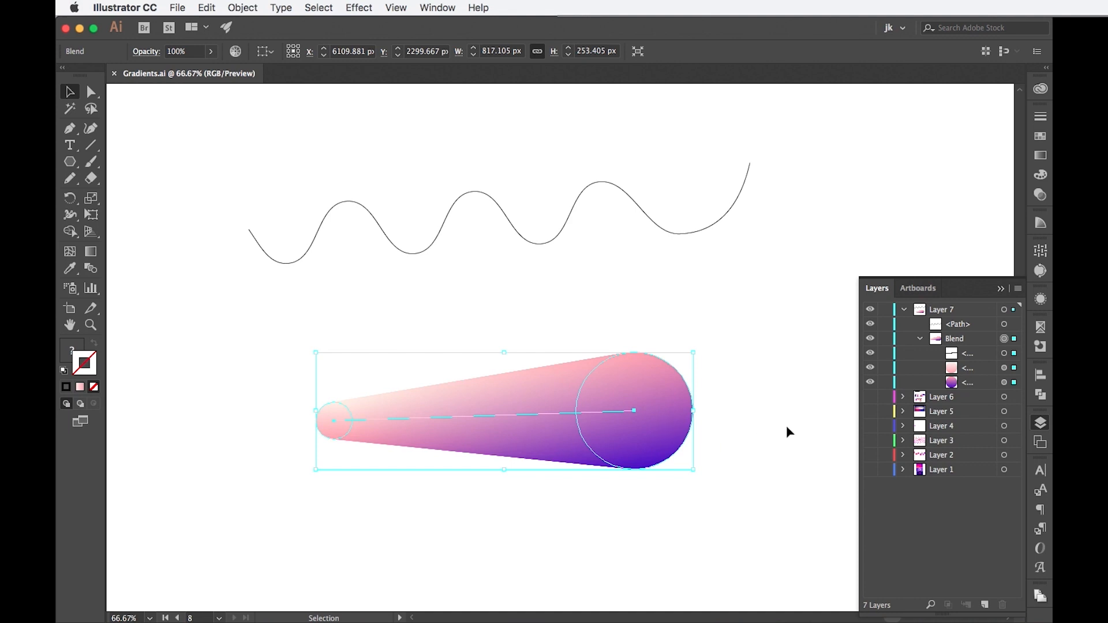
# Convert the spine's anchor at the large circle to a smooth point and pull out its handle to bend the blend.
pyautogui.click(1005, 353)
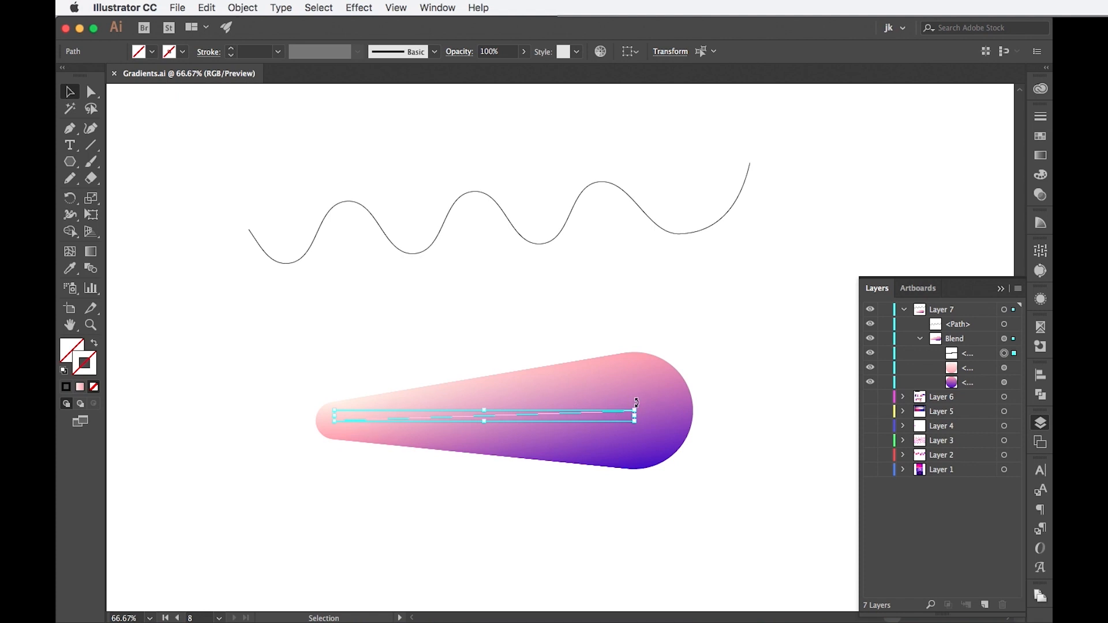
pyautogui.click(92, 93)
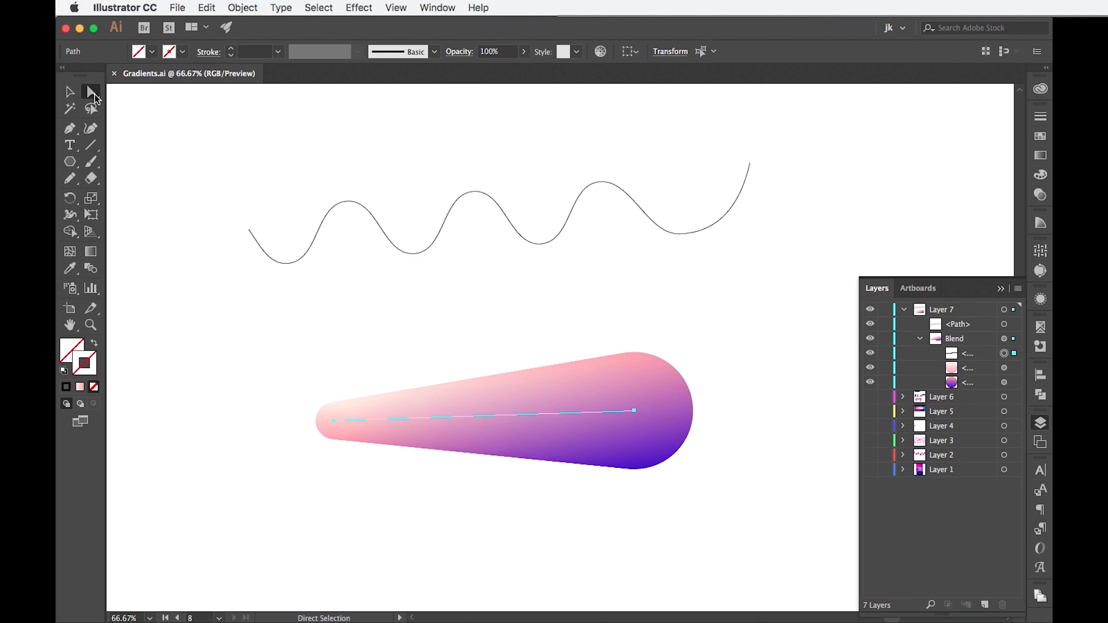
pyautogui.click(634, 411)
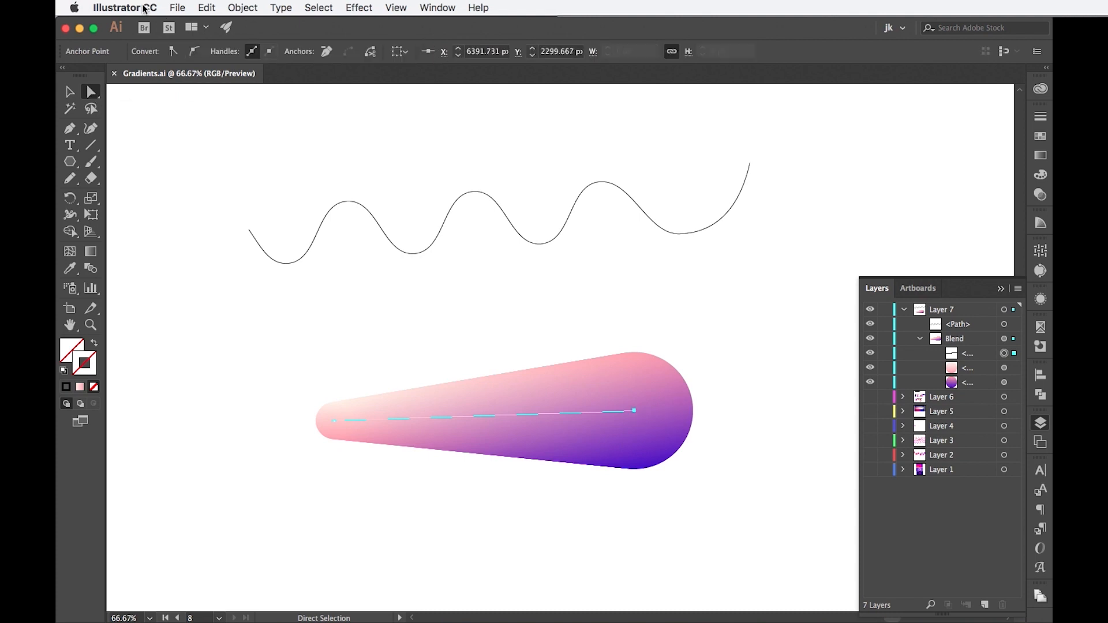
pyautogui.click(195, 52)
pyautogui.moveTo(635, 337); pyautogui.dragTo(697, 299)
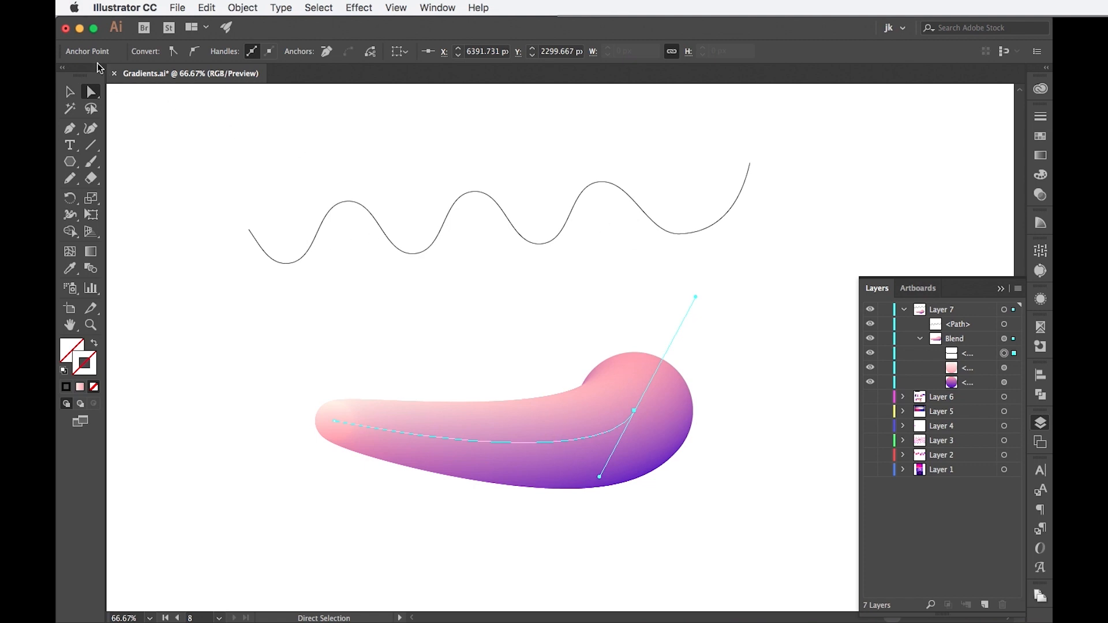
# Replace the circle blend's spine with the wavy path above it.
pyautogui.click(76, 96)
pyautogui.moveTo(324, 146); pyautogui.dragTo(607, 511)
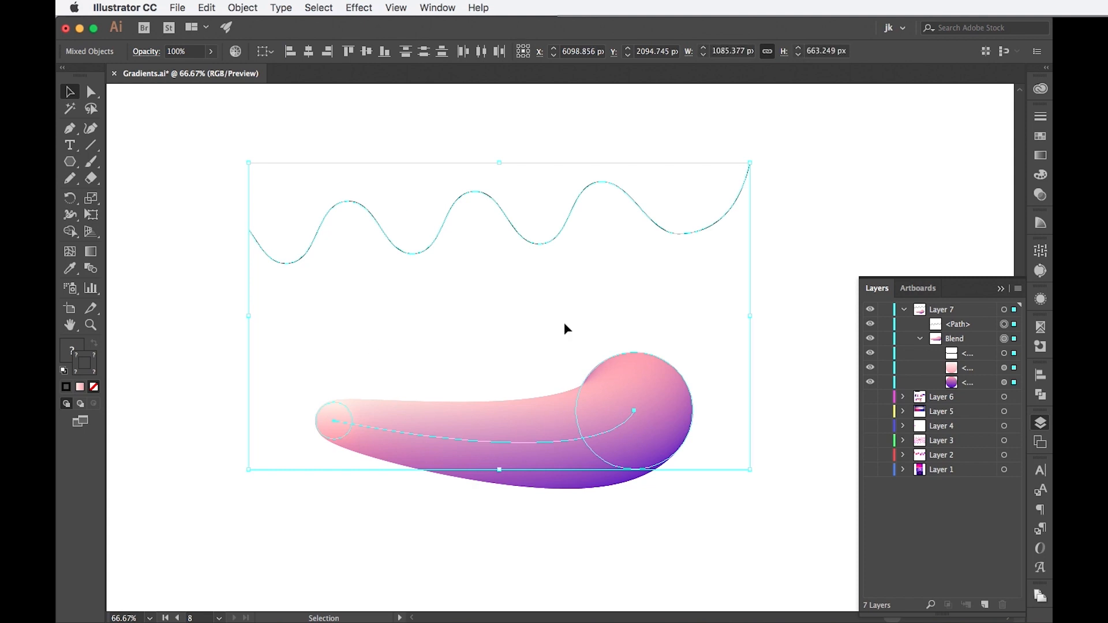
pyautogui.click(254, 9)
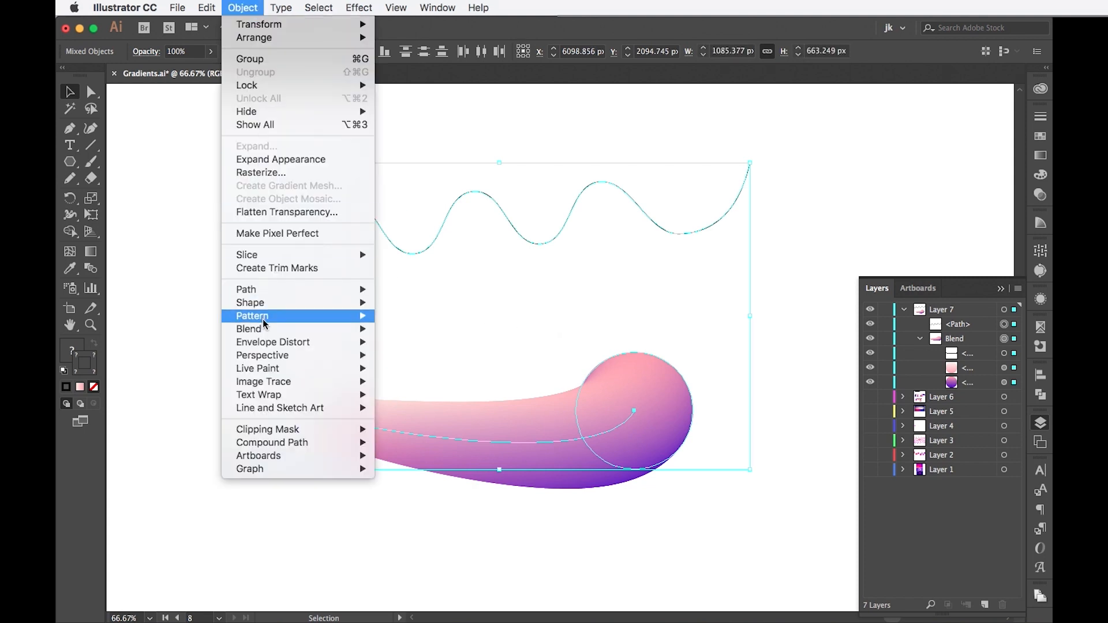
pyautogui.moveTo(271, 329)
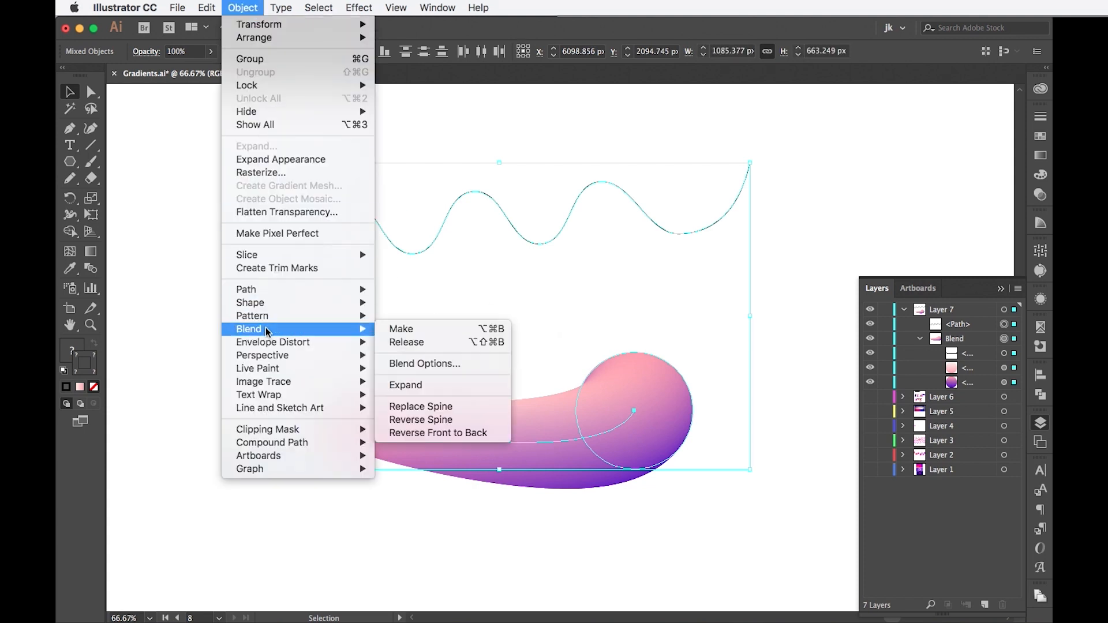
pyautogui.click(445, 407)
pyautogui.scroll(4, 460, 385)
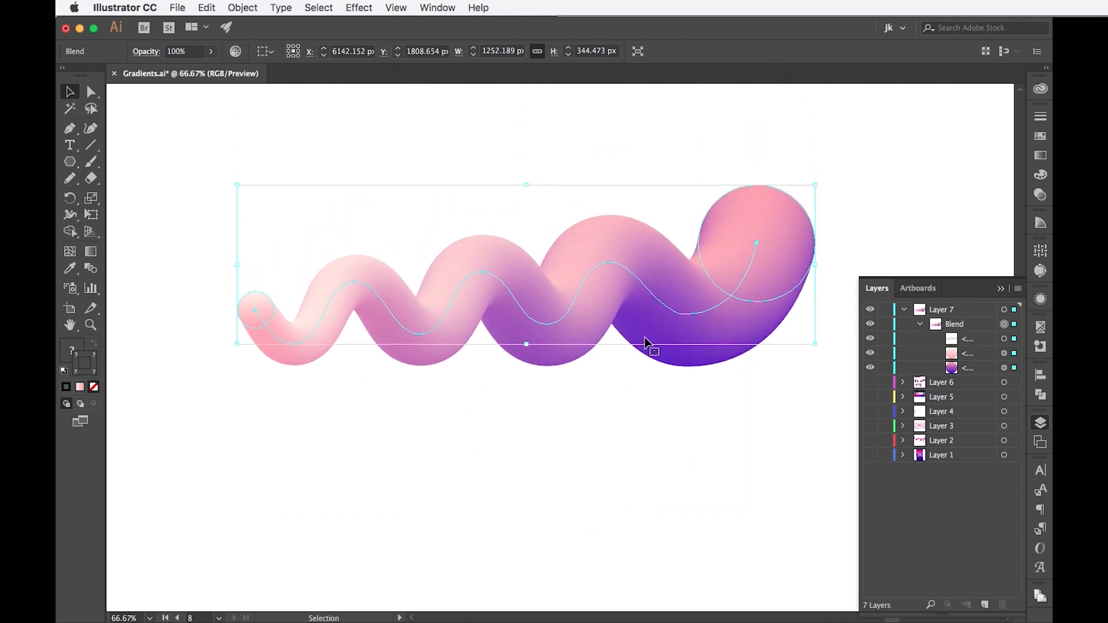
# Set the wavy blend's spacing to 370 specified steps and apply the blend options.
pyautogui.click(91, 270)
pyautogui.press('Return')
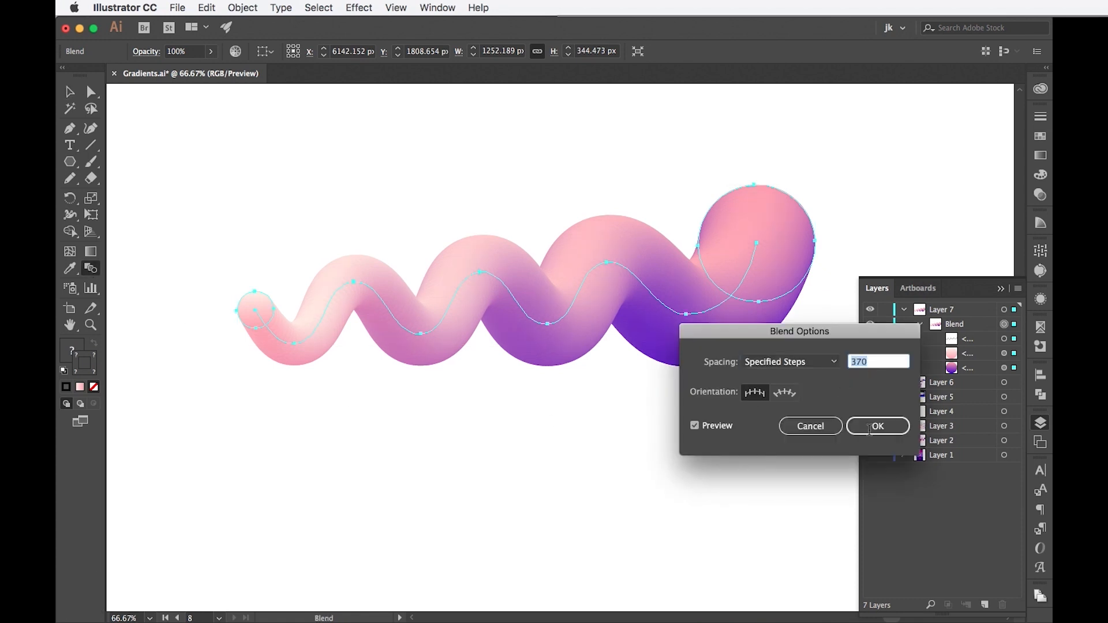
pyautogui.click(876, 426)
pyautogui.press('v')
pyautogui.hscroll(2, 779, 409)
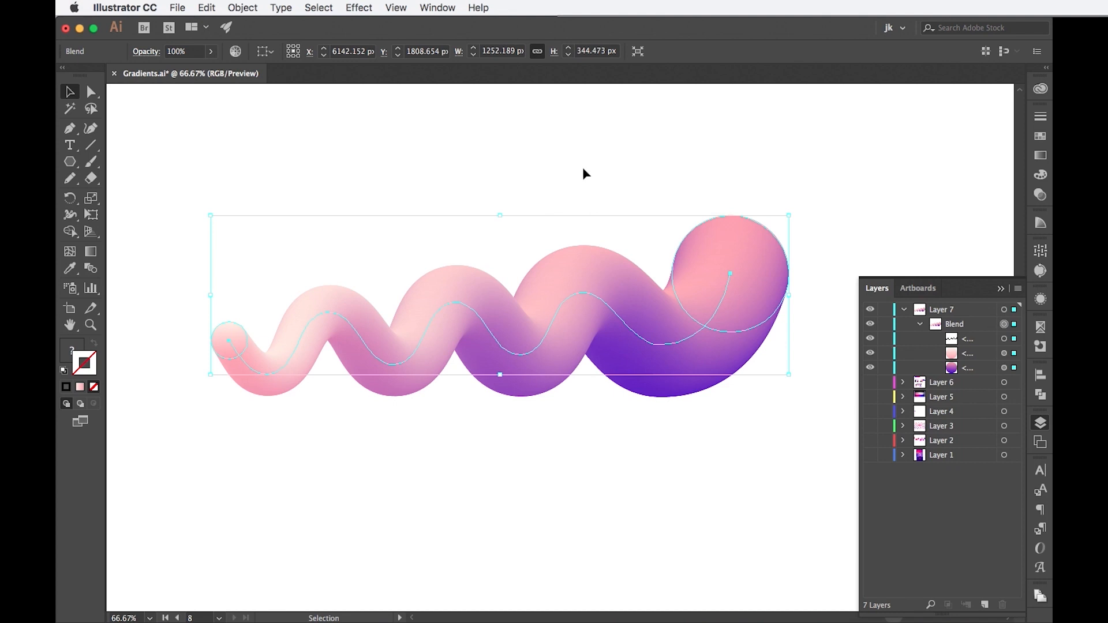
# Reverse the wavy blend's spine and its front-to-back stacking order.
pyautogui.click(243, 7)
pyautogui.moveTo(296, 333)
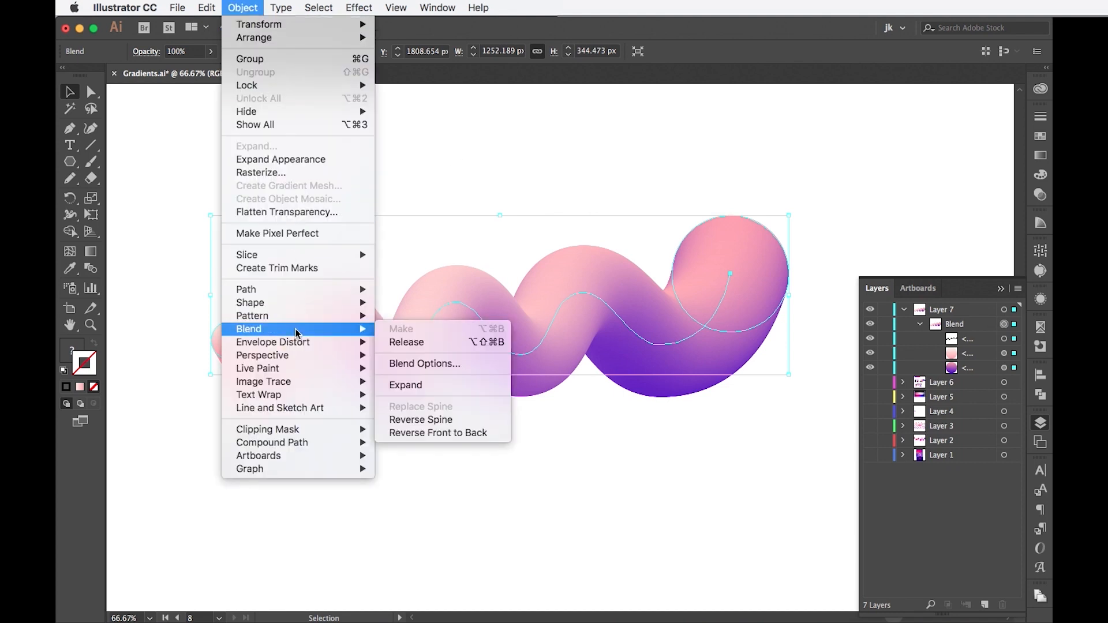
pyautogui.click(487, 420)
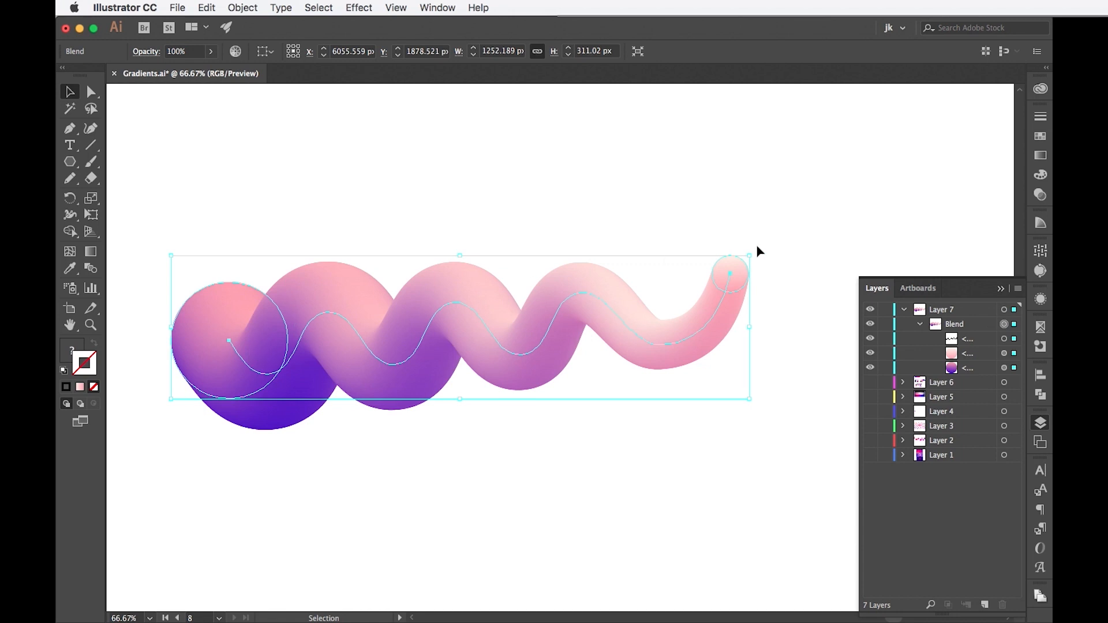
pyautogui.click(242, 7)
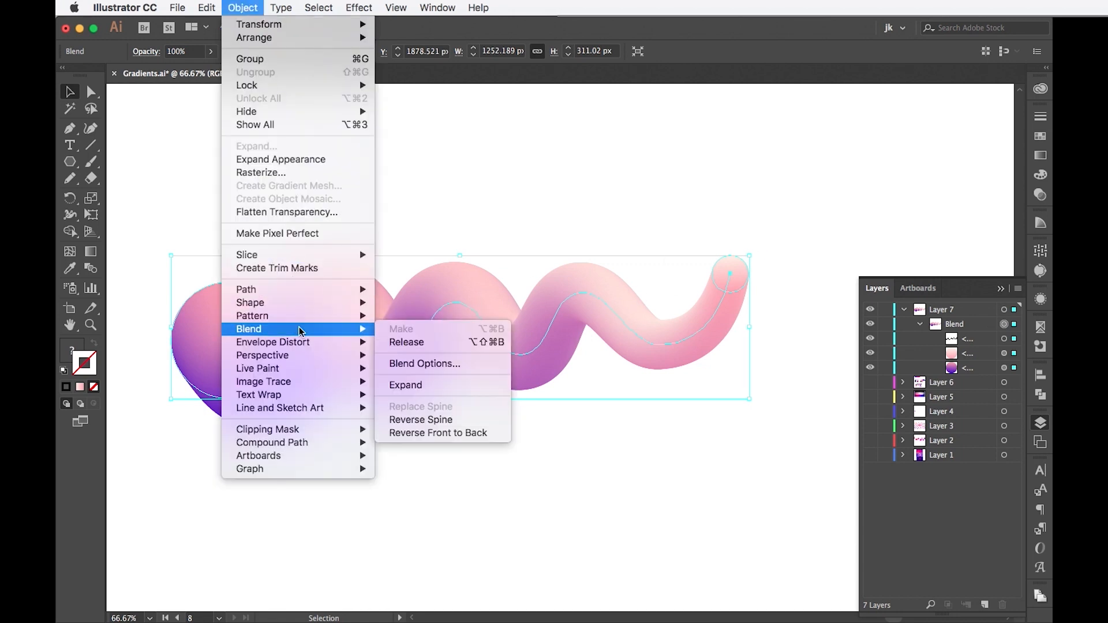
pyautogui.click(460, 432)
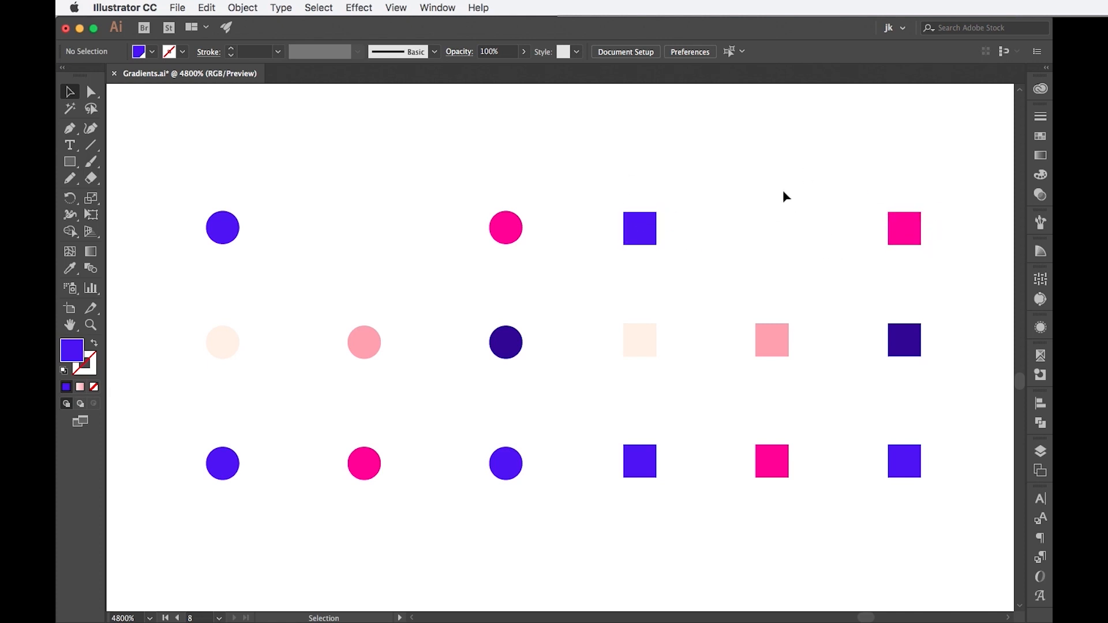
# Select the blue and pink circles in the top row and align their vertical centers.
pyautogui.moveTo(188, 187); pyautogui.dragTo(273, 261)
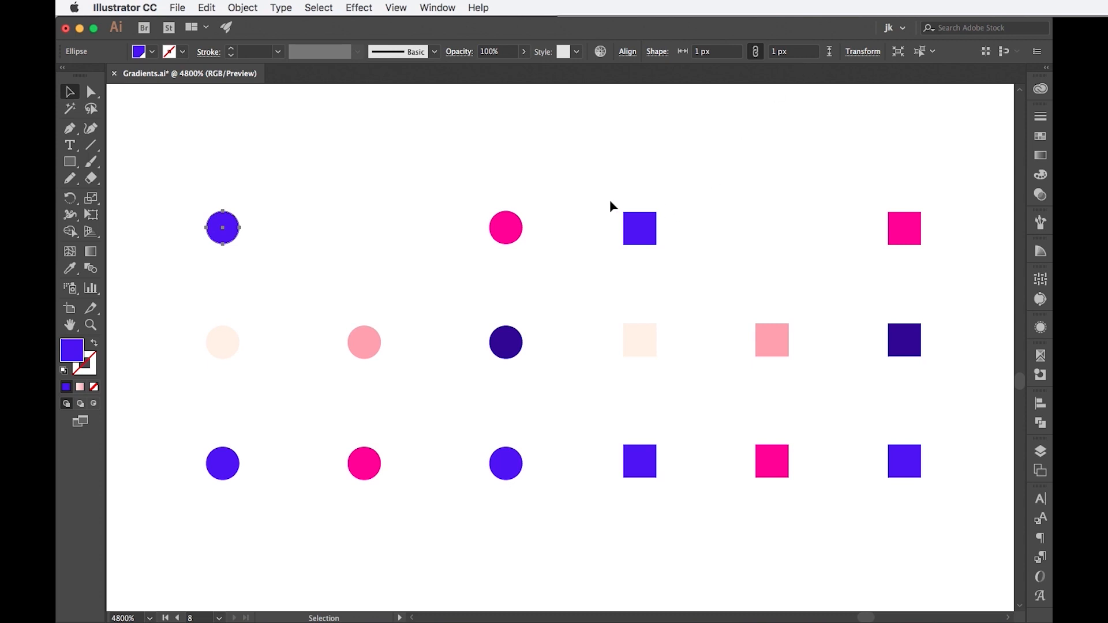
pyautogui.moveTo(178, 195); pyautogui.dragTo(537, 264)
pyautogui.click(627, 52)
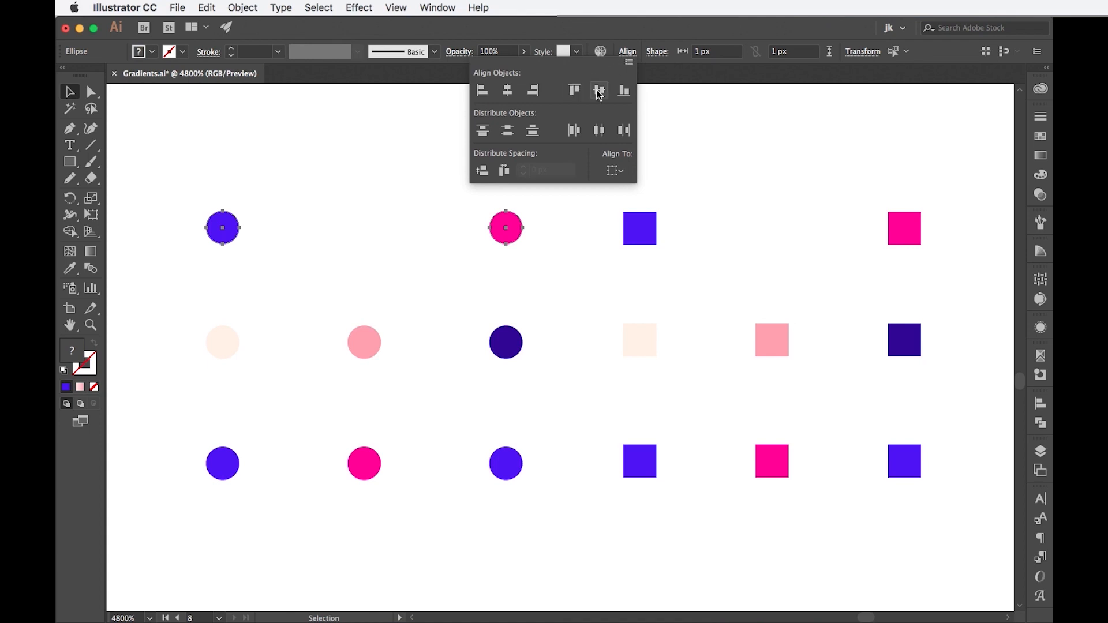
pyautogui.click(668, 104)
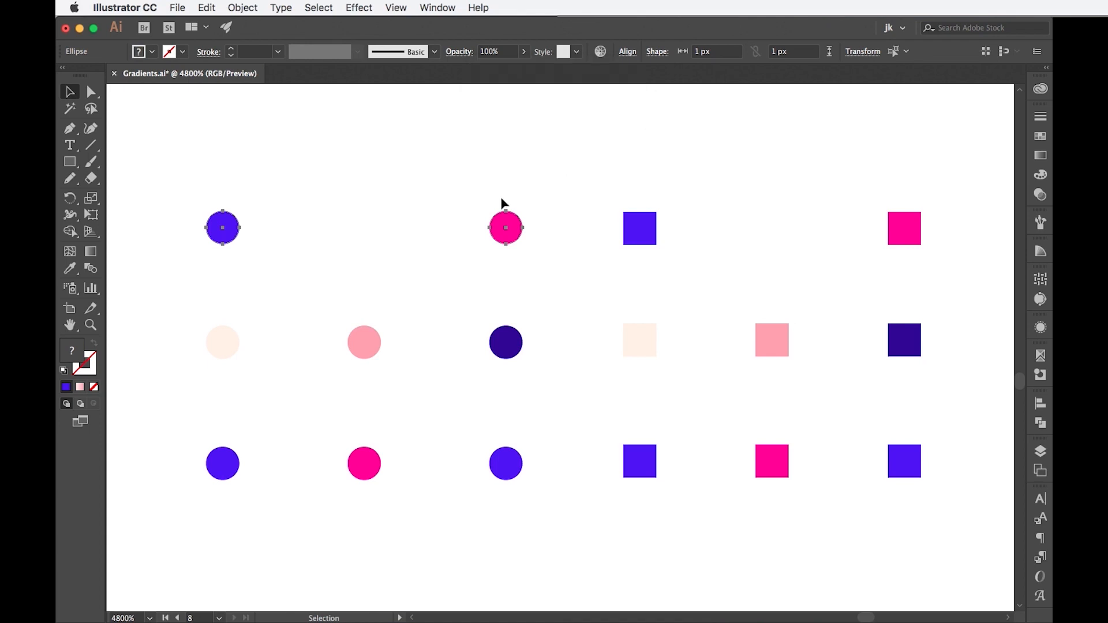
# Blend the top row's blue circle into the pink circle and apply the blend options for a smooth transition.
pyautogui.click(91, 268)
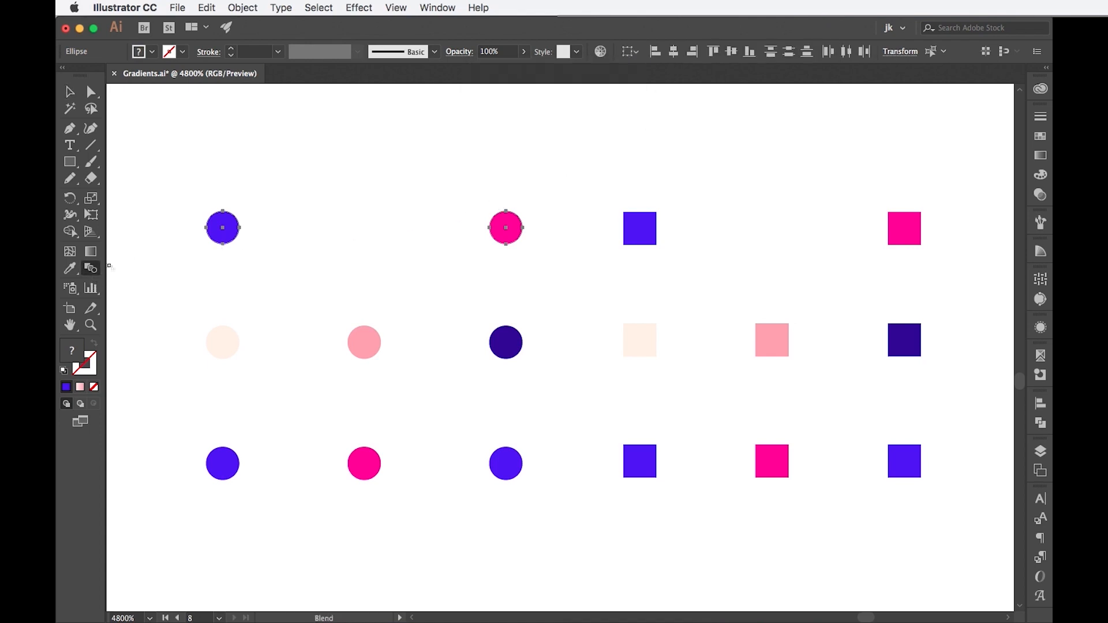
pyautogui.click(223, 226)
pyautogui.click(508, 226)
pyautogui.press('Return')
pyautogui.click(687, 425)
pyautogui.click(670, 414)
pyautogui.click(733, 490)
# Select only the pink end circle inside the new blend and display the color swatches available for it.
pyautogui.click(91, 91)
pyautogui.click(254, 168)
pyautogui.click(514, 225)
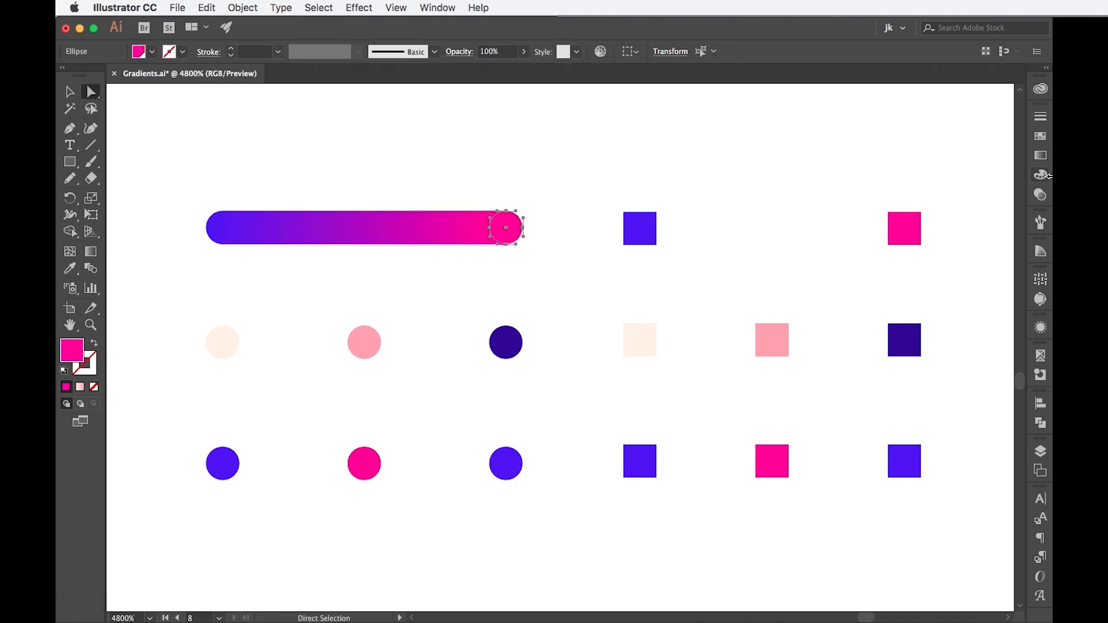
pyautogui.click(1040, 135)
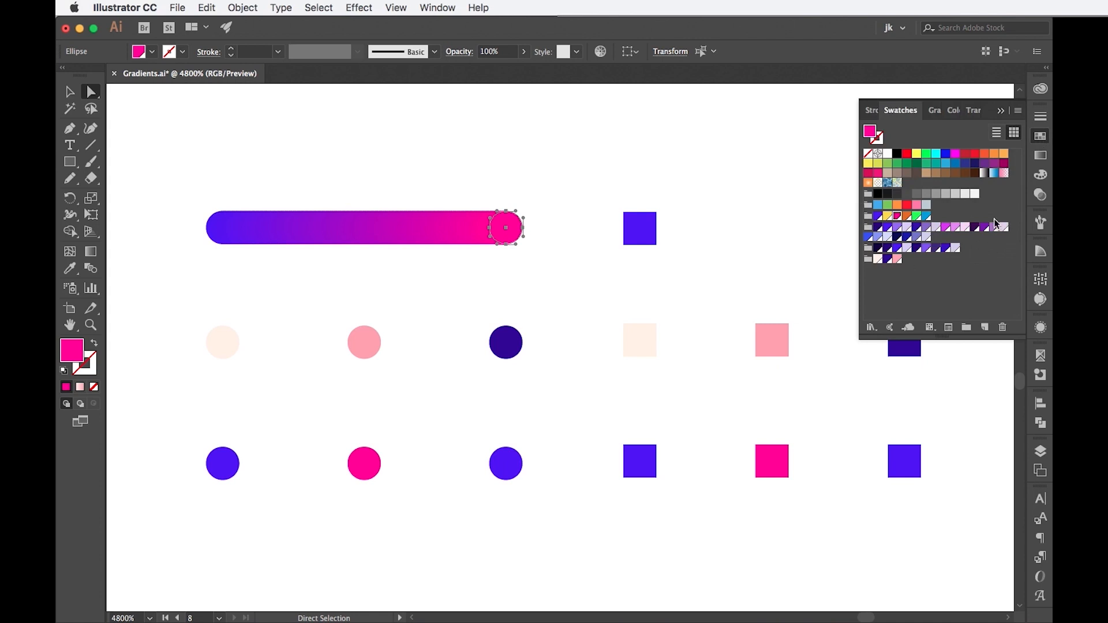
# Create an Art Brush from the whole blue-to-pink circle blend, with Stretch to Fit Stroke Length and colorization method None.
pyautogui.click(69, 91)
pyautogui.click(323, 230)
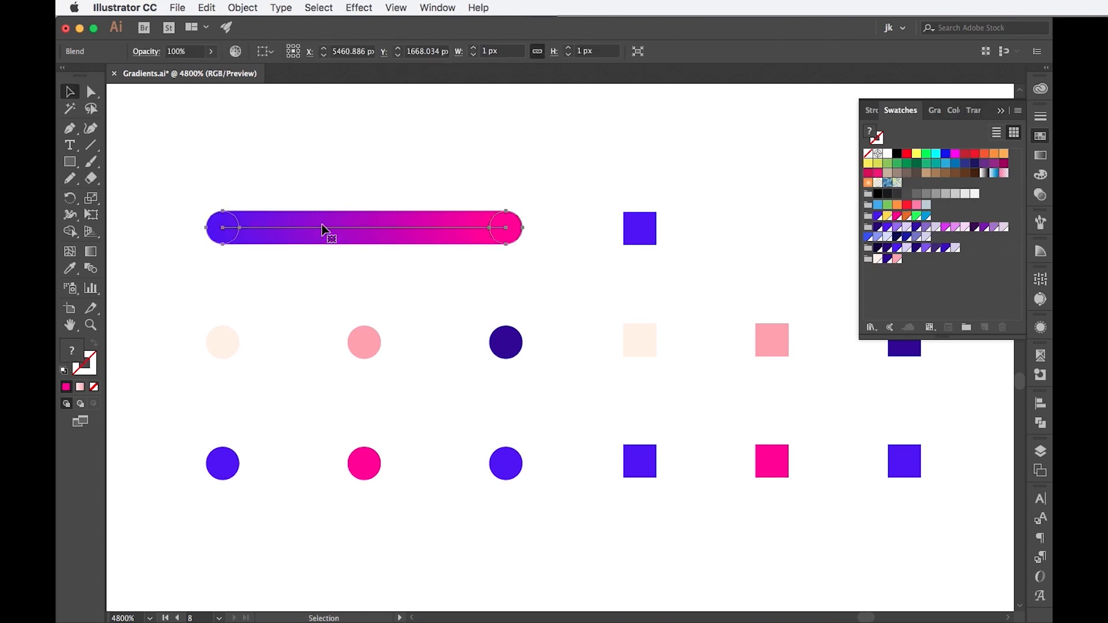
pyautogui.click(1039, 223)
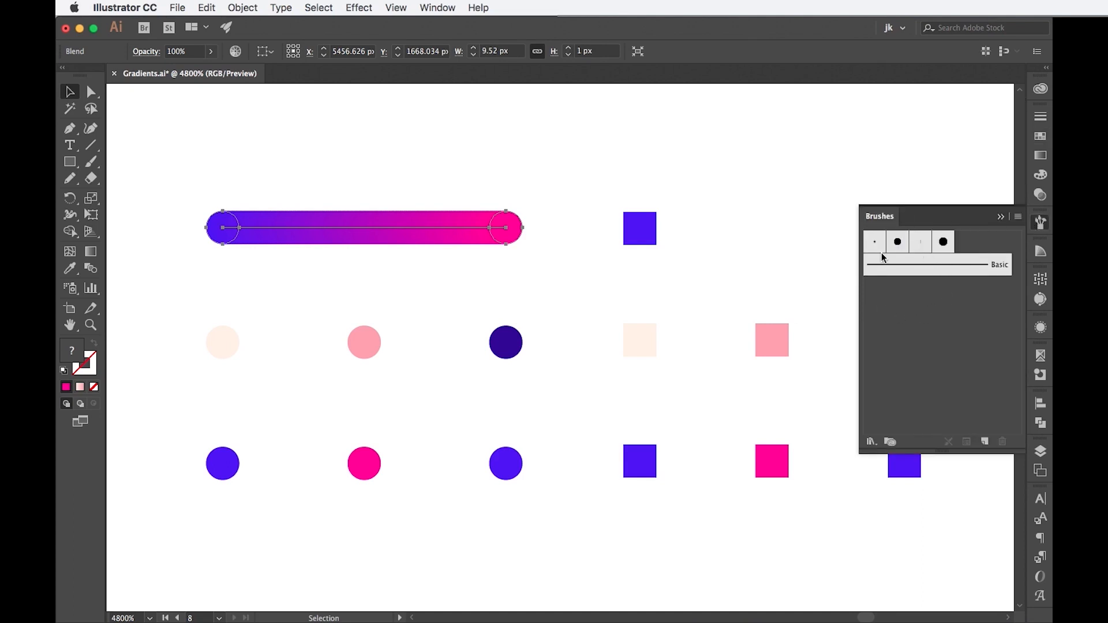
pyautogui.click(437, 8)
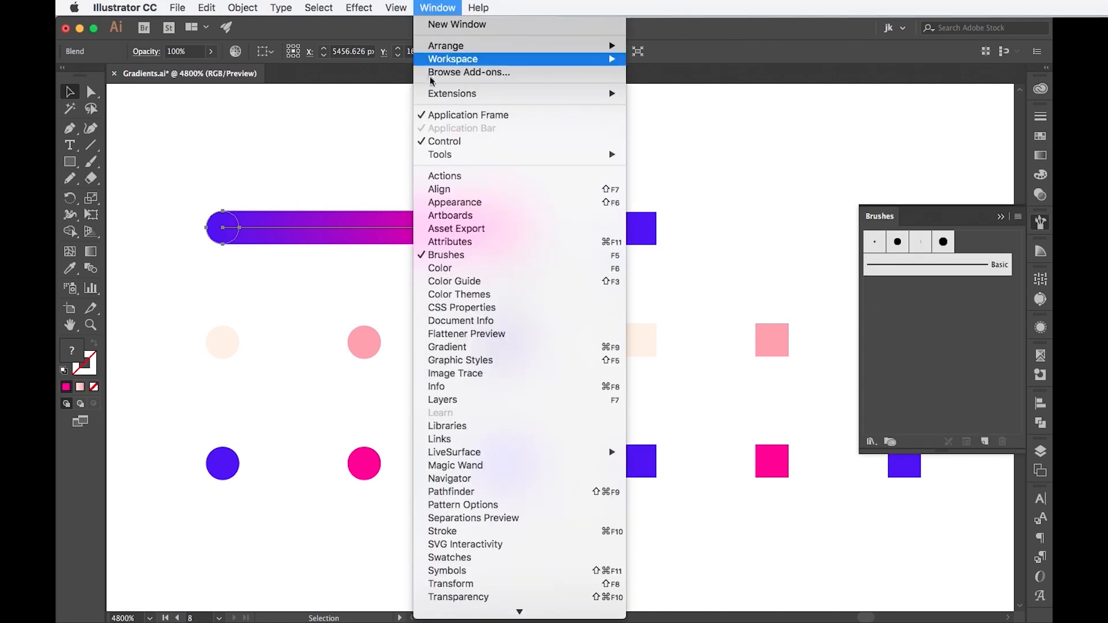
pyautogui.click(460, 255)
pyautogui.moveTo(447, 229)
pyautogui.mouseDown()
pyautogui.moveTo(780, 277)
pyautogui.moveTo(903, 319)
pyautogui.moveTo(909, 311)
pyautogui.mouseUp()
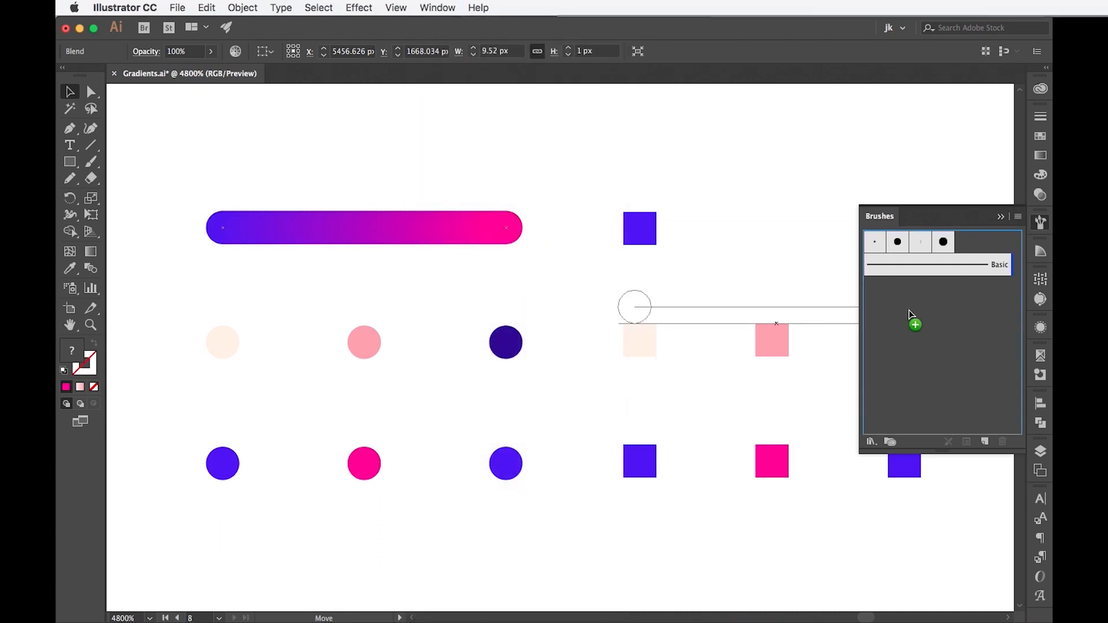
pyautogui.moveTo(909, 312); pyautogui.dragTo(911, 315)
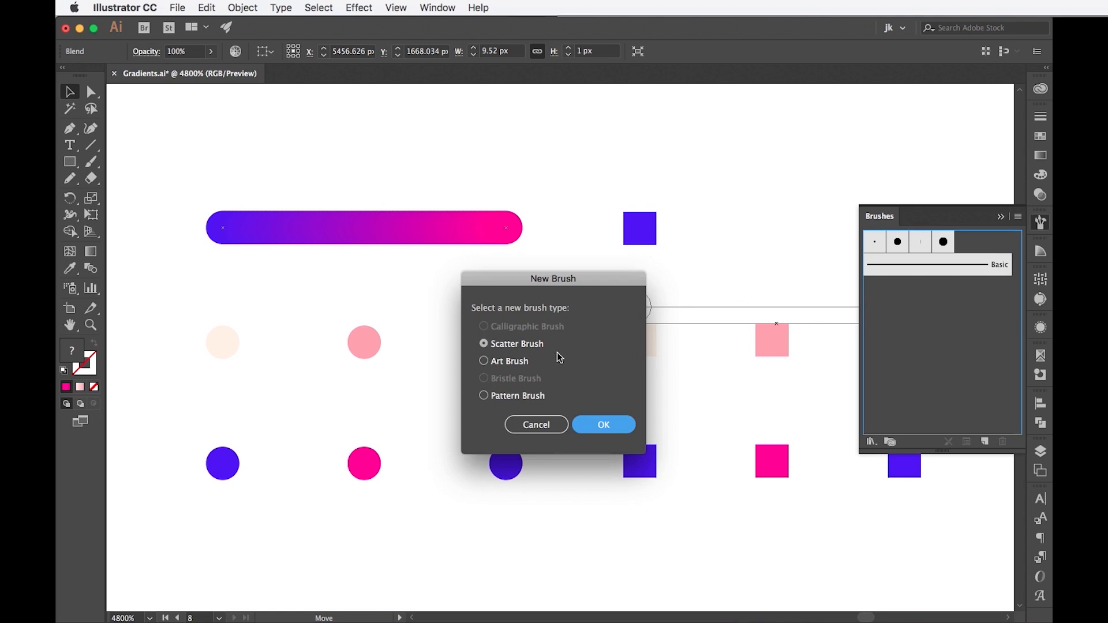
pyautogui.click(487, 362)
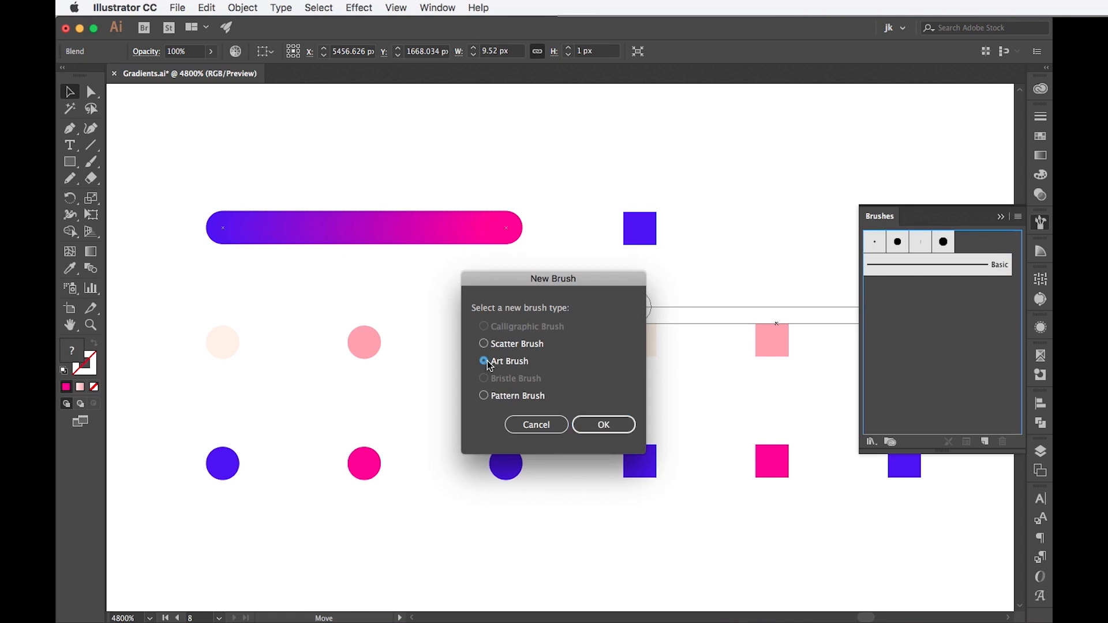
pyautogui.click(597, 423)
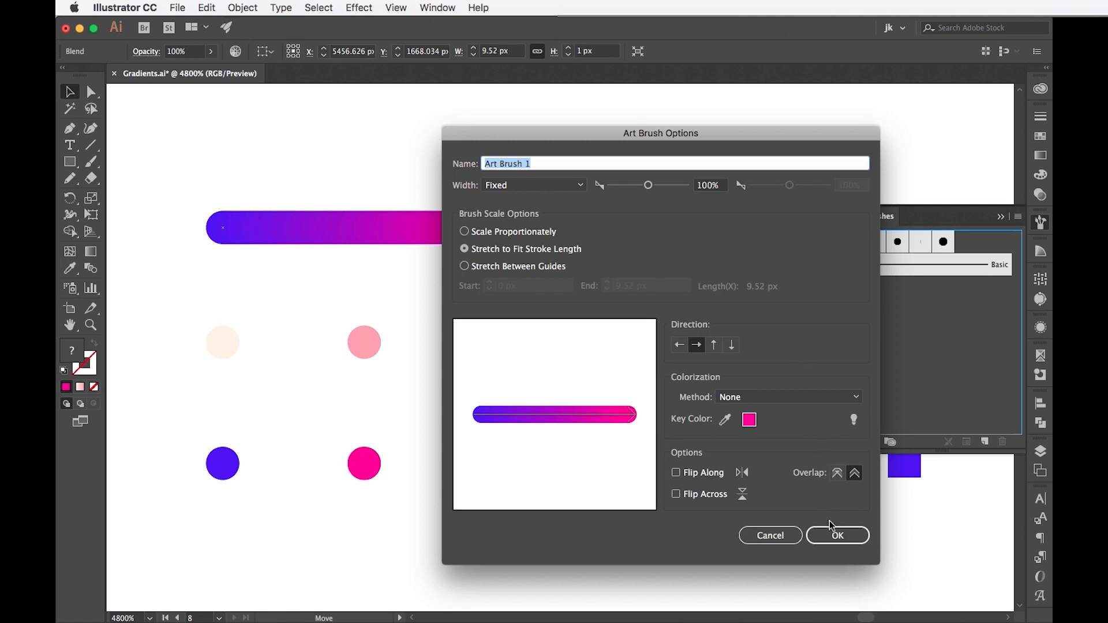
pyautogui.click(838, 536)
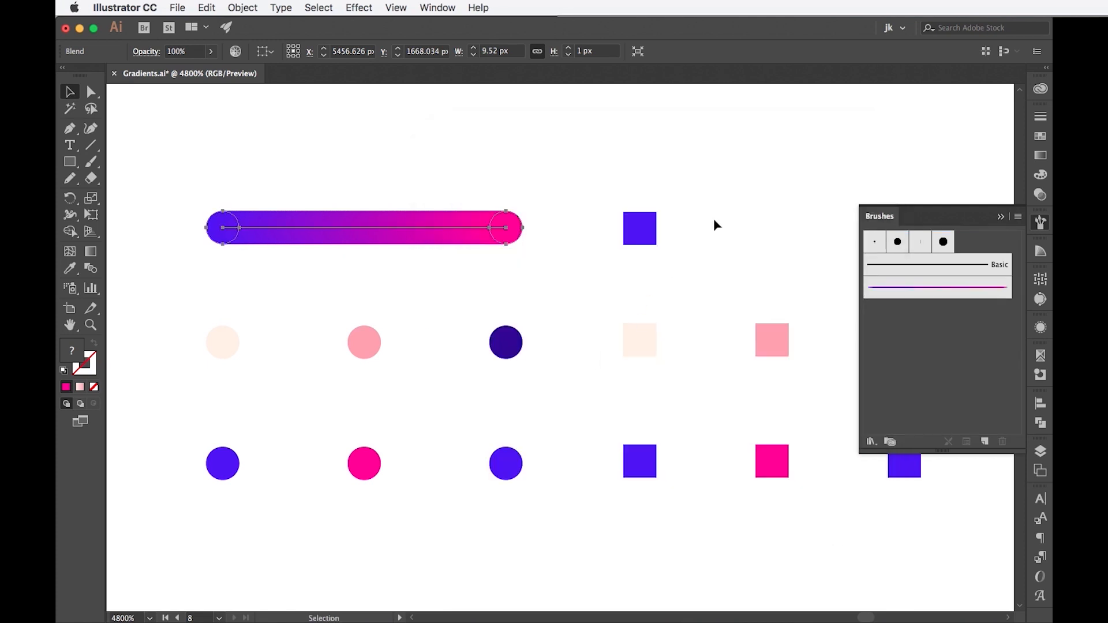
# Apply the new blue-to-pink gradient art brush to the pink double-loop path below the shapes.
pyautogui.scroll(-10, 768, 345)
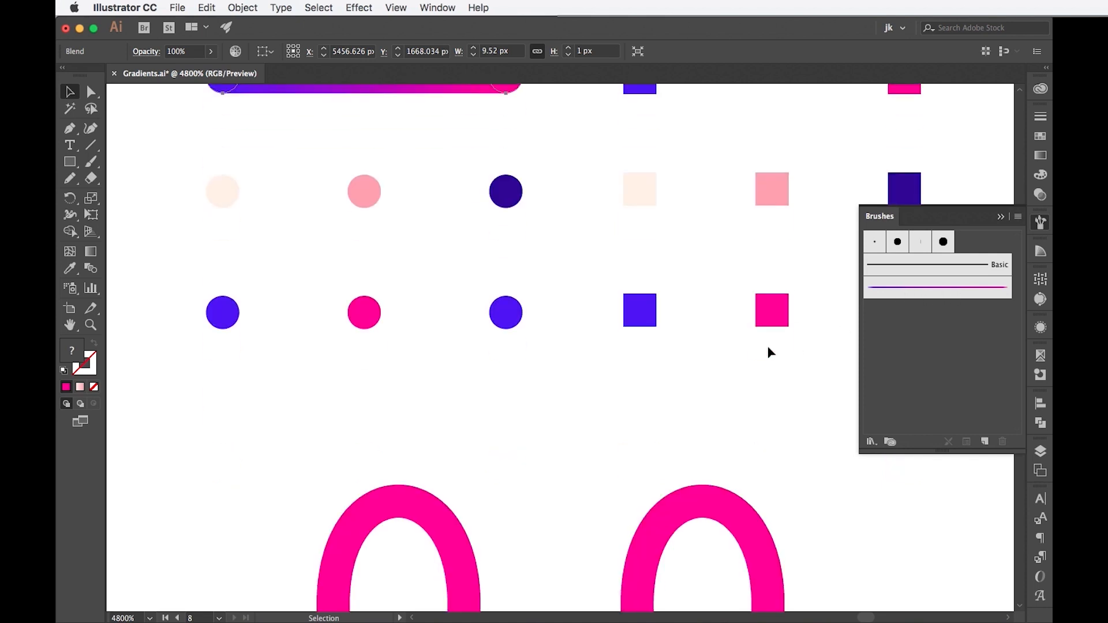
pyautogui.click(776, 320)
pyautogui.click(908, 288)
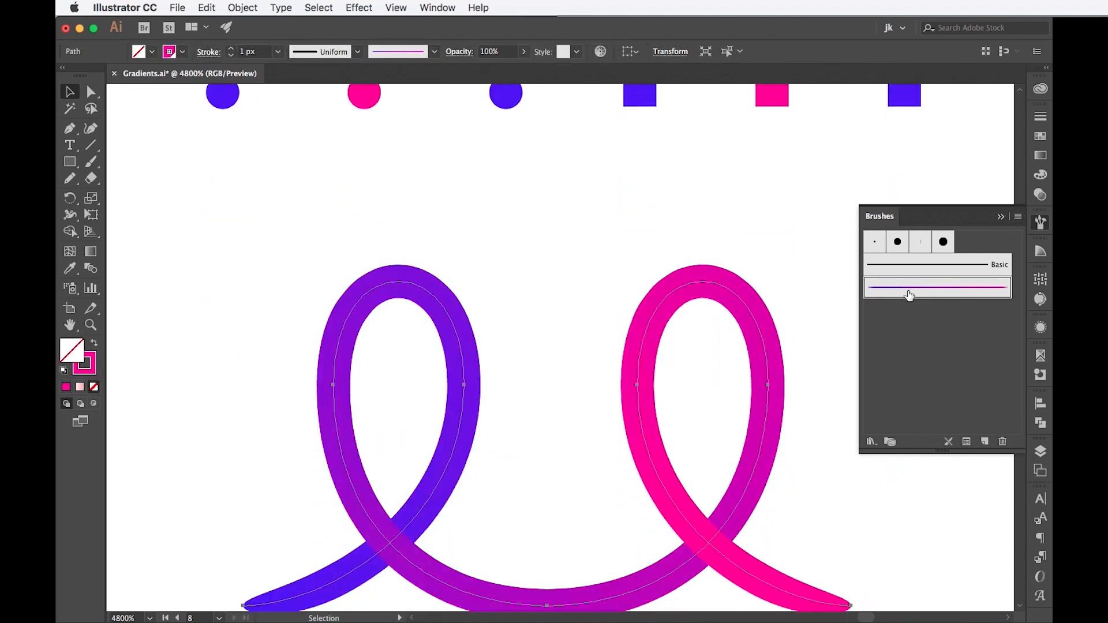
pyautogui.click(817, 345)
pyautogui.scroll(-2, 821, 352)
pyautogui.scroll(-1, 821, 352)
pyautogui.moveTo(811, 346); pyautogui.dragTo(715, 426)
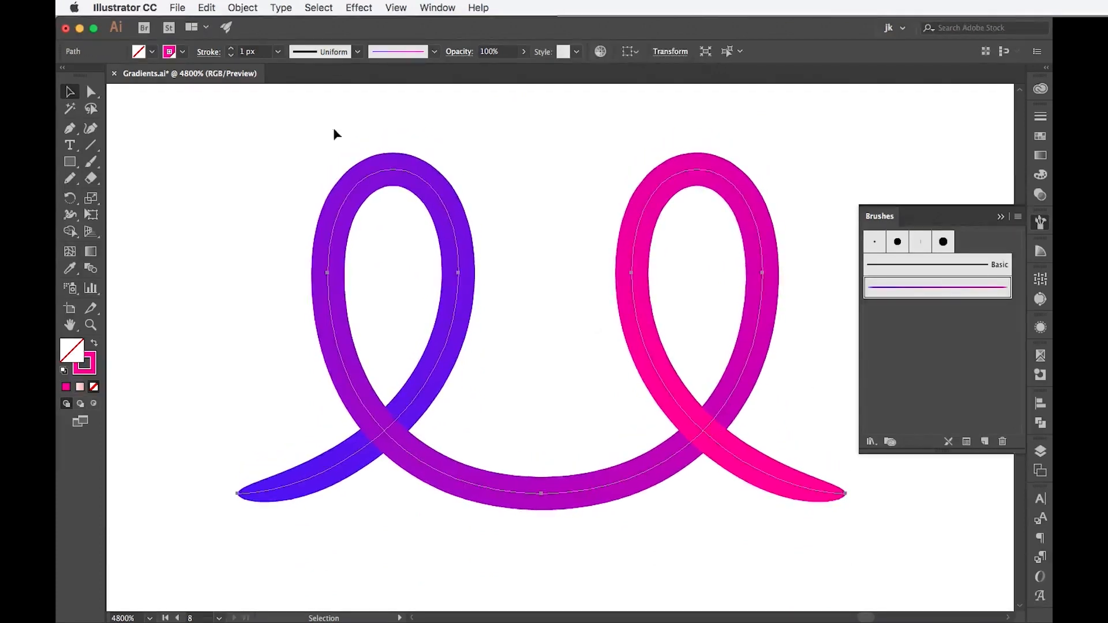
# Try a 2 px stroke weight on the double-loop path, return it to 1 px, and open its stroke settings.
pyautogui.click(231, 48)
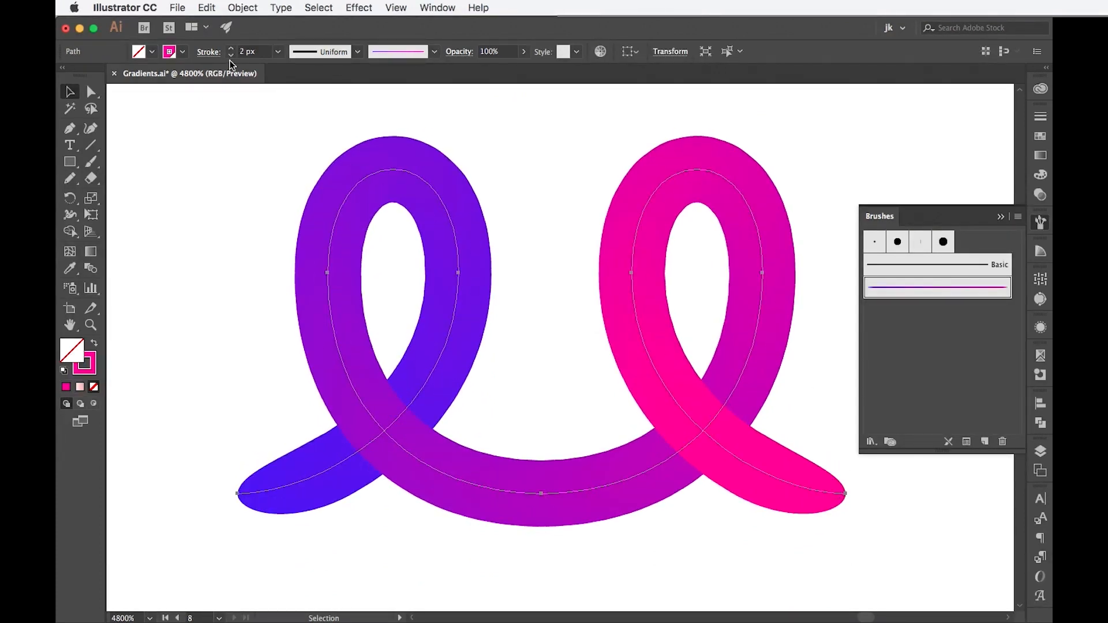
pyautogui.click(230, 55)
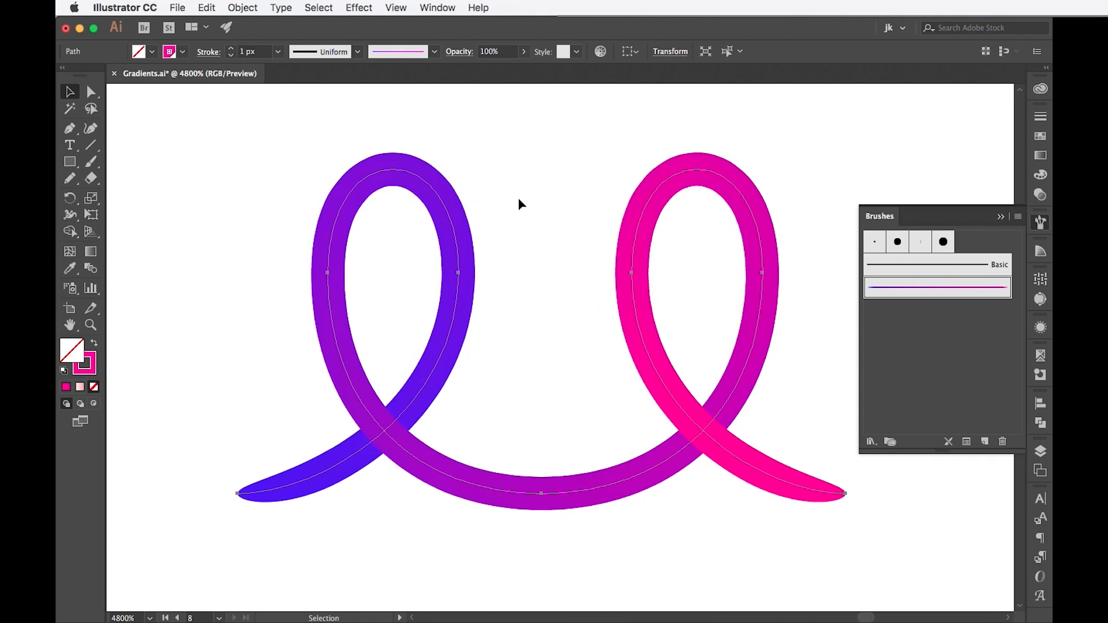
pyautogui.hscroll(1, 518, 198)
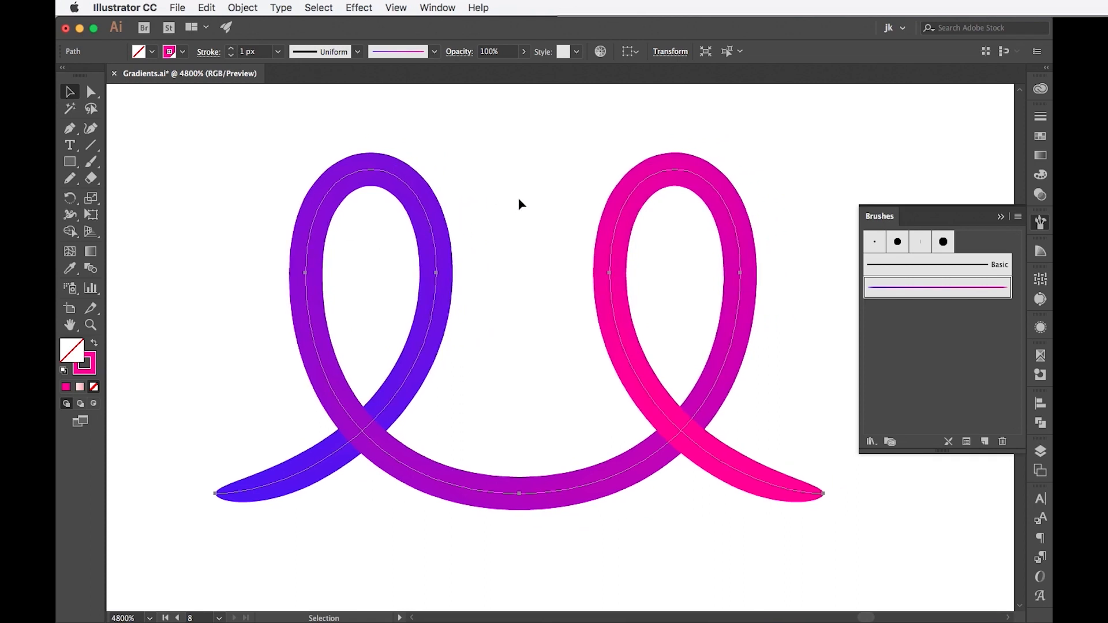
pyautogui.click(1041, 116)
pyautogui.click(916, 130)
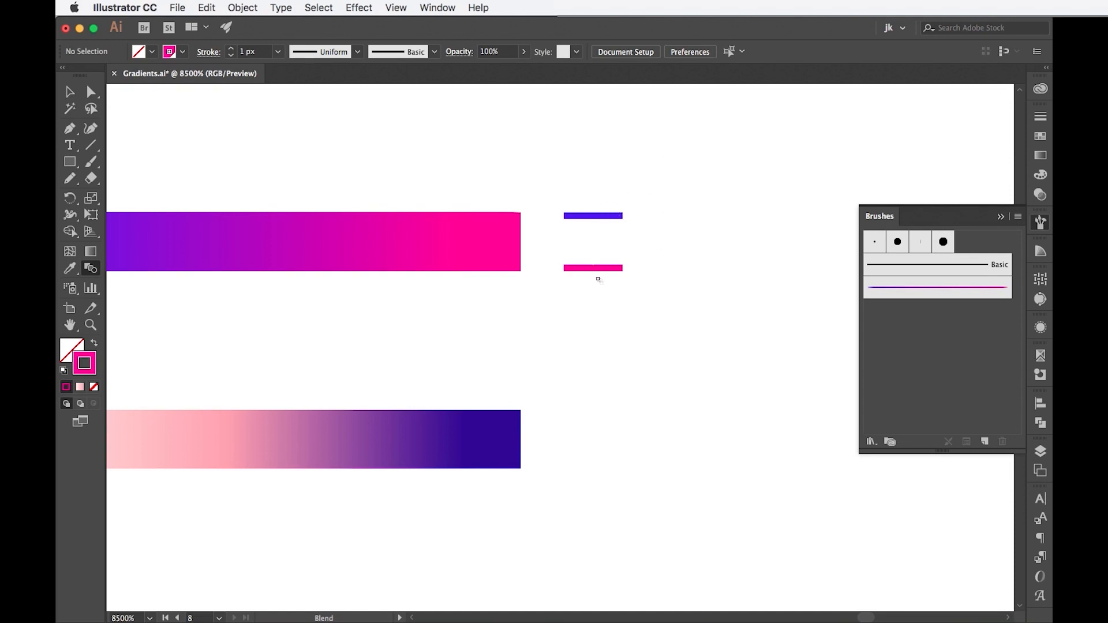
# Blend the thin blue and pink bars into a vertical gradient and create an Art Brush from it with Stretch to Fit Stroke Length.
pyautogui.click(622, 268)
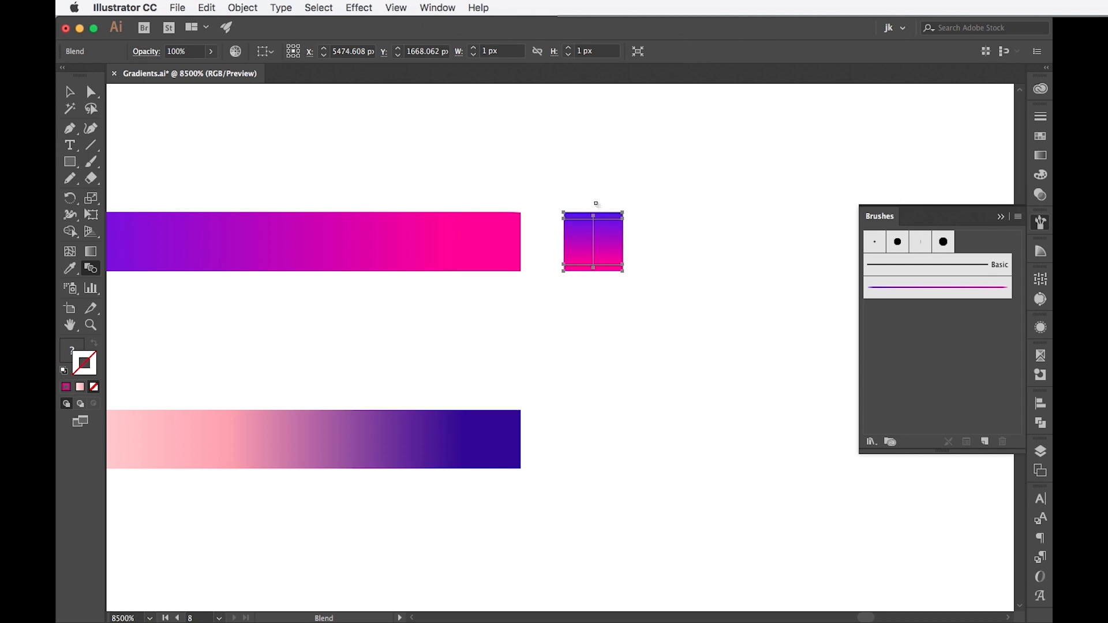
pyautogui.press('v')
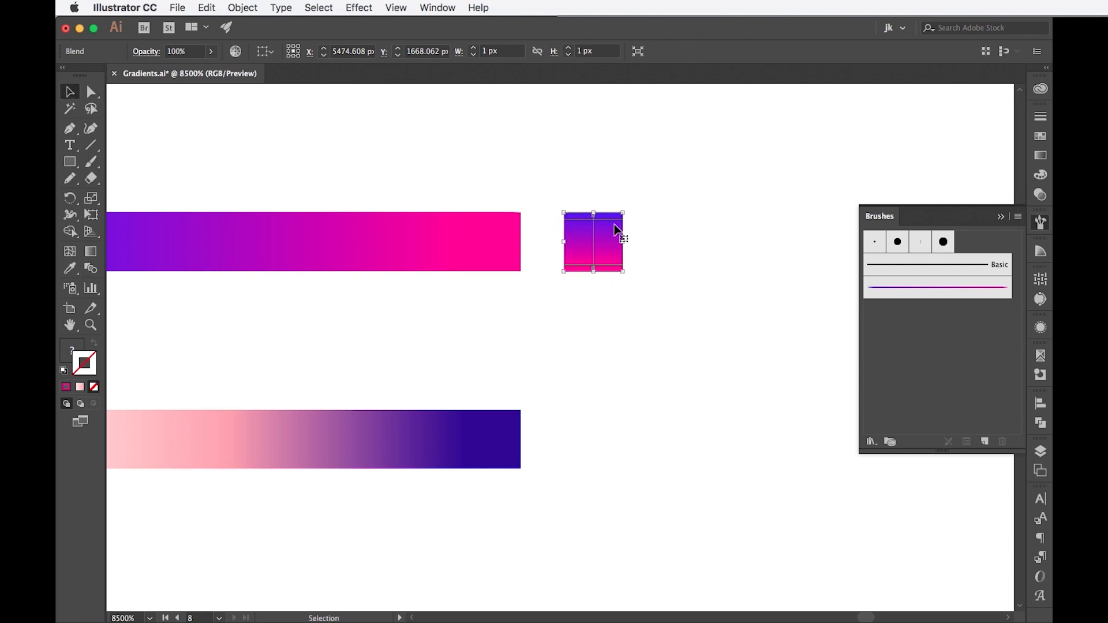
pyautogui.moveTo(616, 229); pyautogui.dragTo(940, 338)
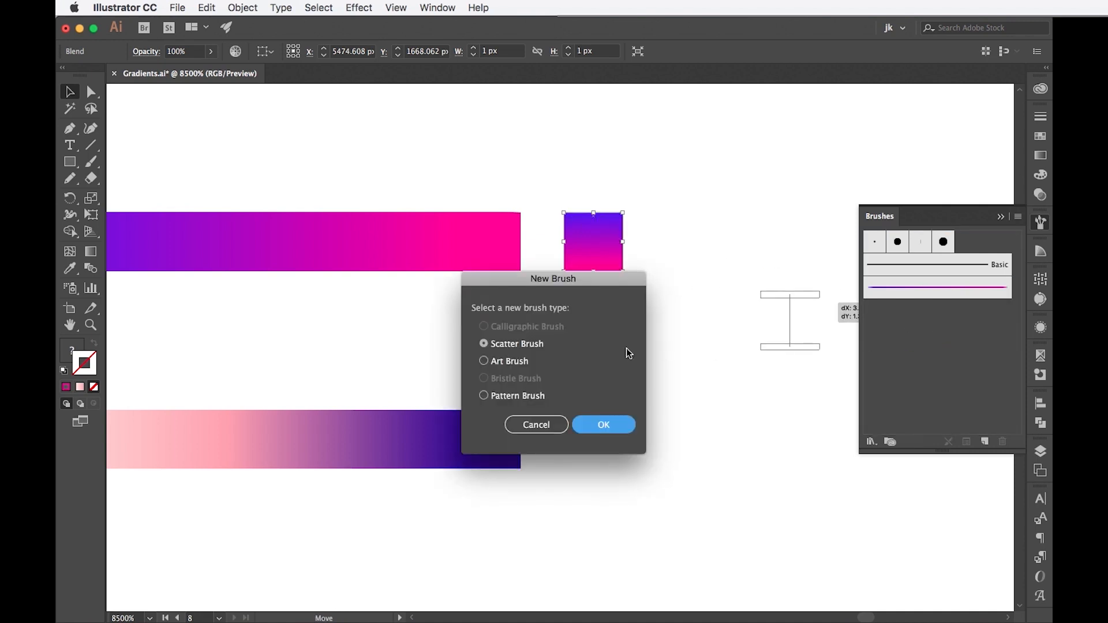
pyautogui.click(518, 363)
pyautogui.click(608, 425)
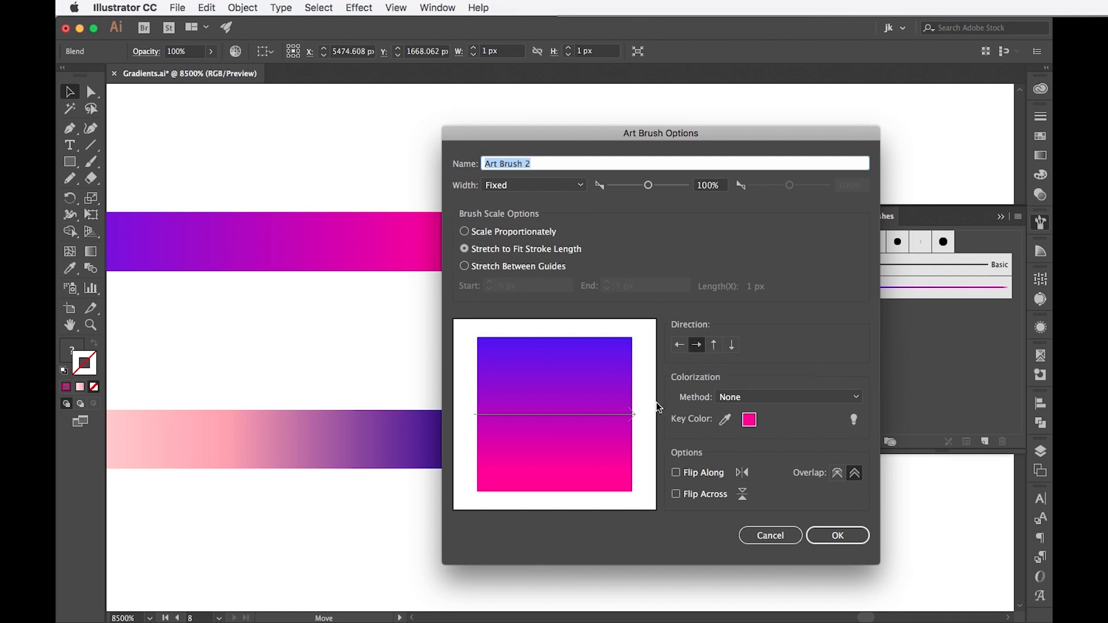
pyautogui.click(831, 534)
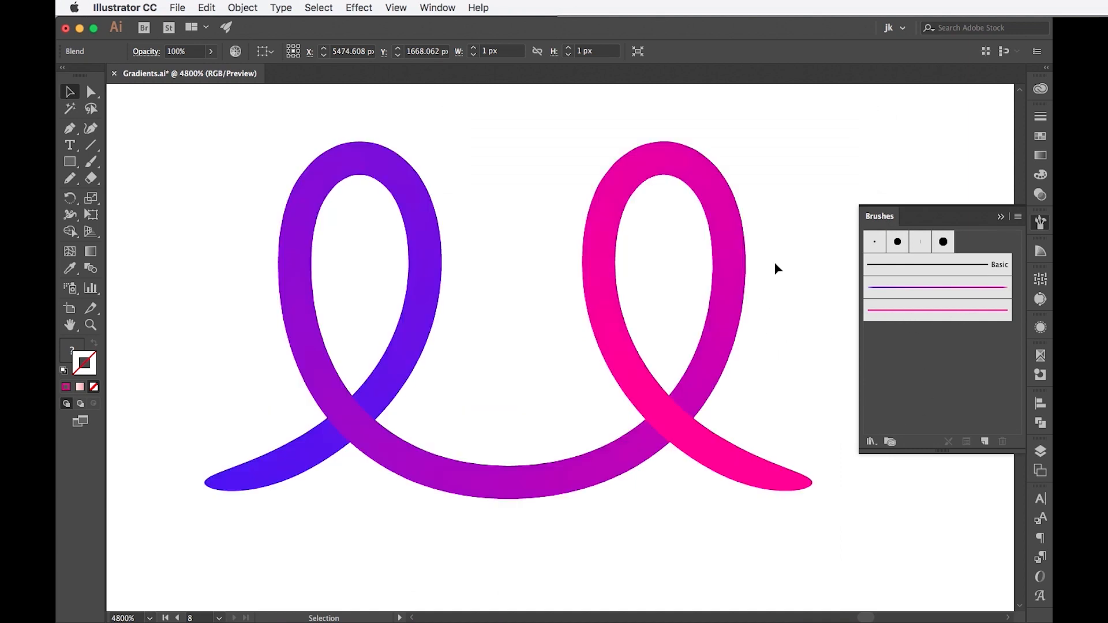
# Try the vertical gradient art brush and a dashed stroke on the double-loop path, then turn the dashes off.
pyautogui.hotkey('ctrl', 'a')
pyautogui.click(953, 311)
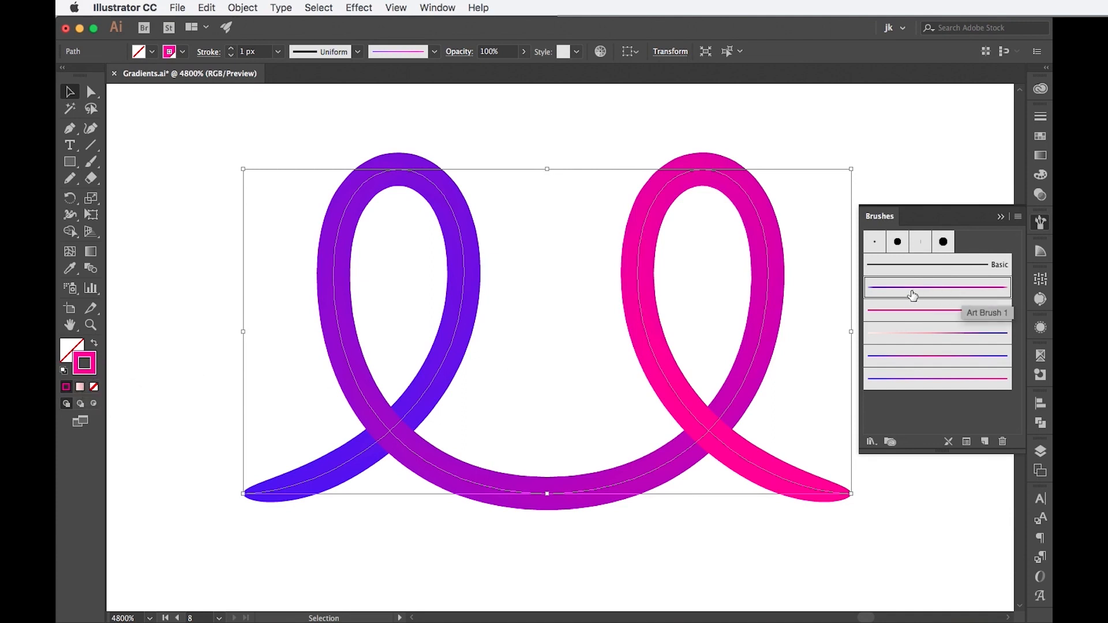
pyautogui.click(1041, 116)
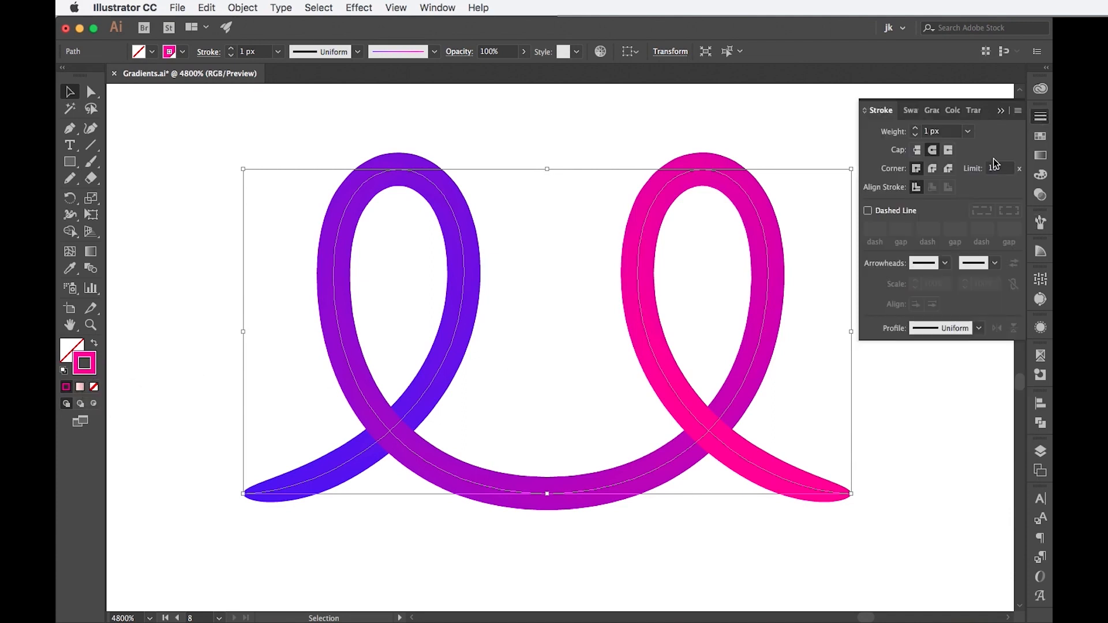
pyautogui.click(900, 211)
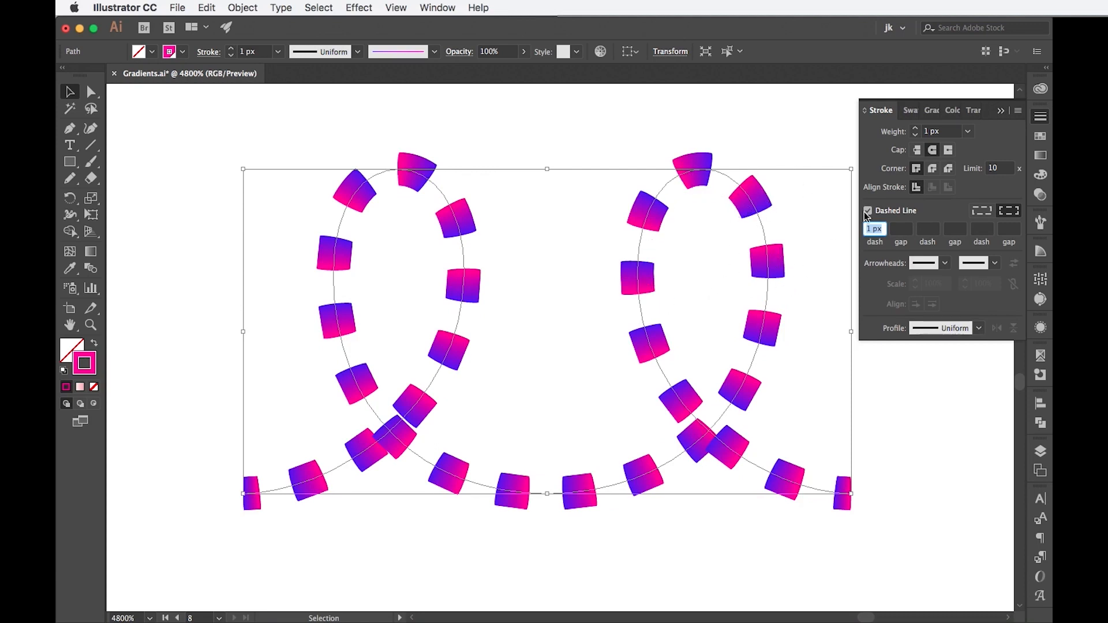
pyautogui.click(887, 211)
pyautogui.click(1001, 110)
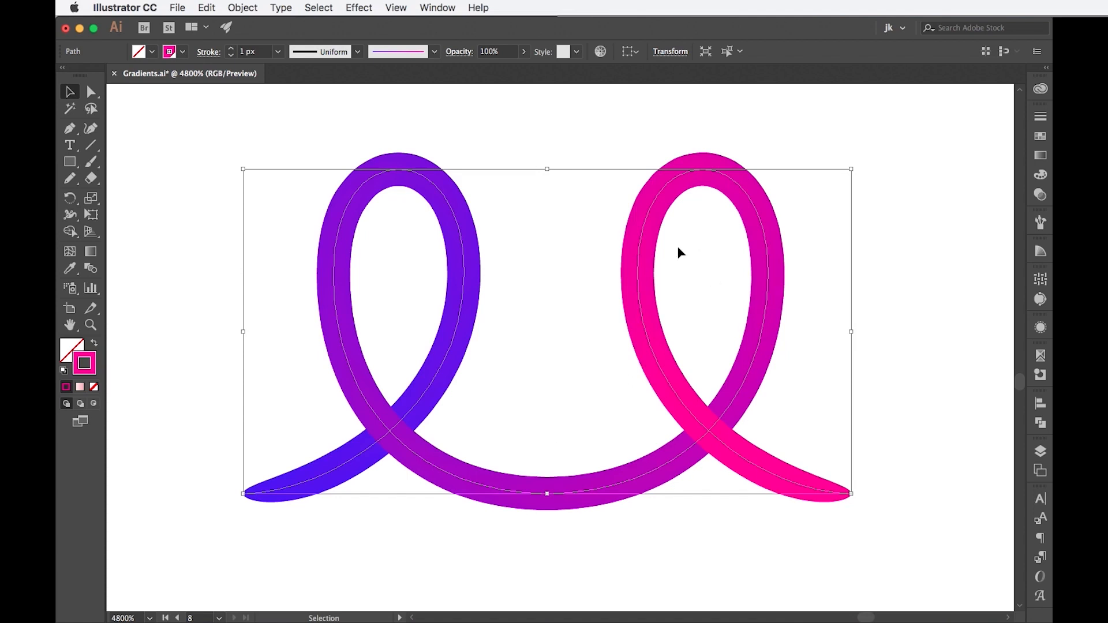
# Add an anchor point near the middle of the gradient-stroked square's lower edge and cut the path at that point.
pyautogui.hscroll(10, 870, 300)
pyautogui.hscroll(4, 870, 300)
pyautogui.moveTo(873, 273); pyautogui.dragTo(664, 400)
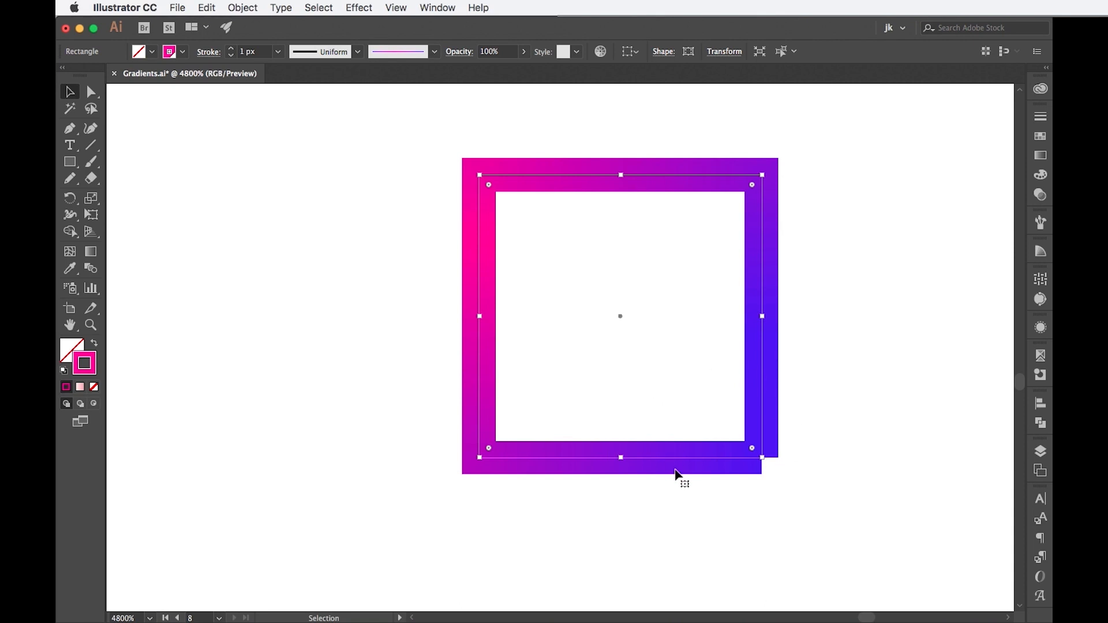
pyautogui.hscroll(2, 776, 340)
pyautogui.hscroll(2, 776, 347)
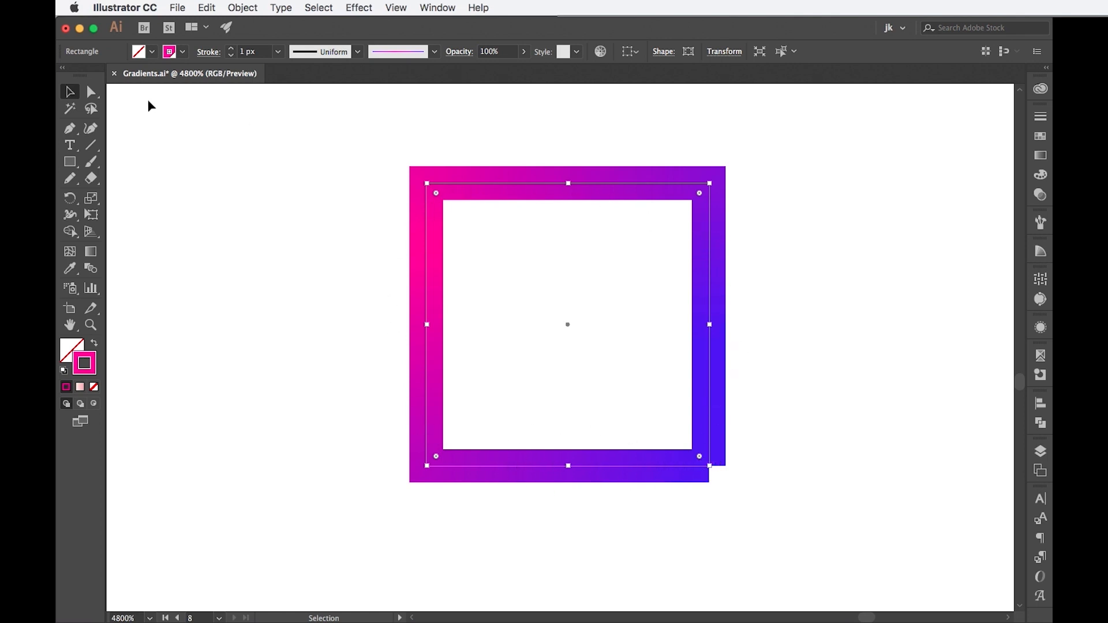
pyautogui.click(69, 128)
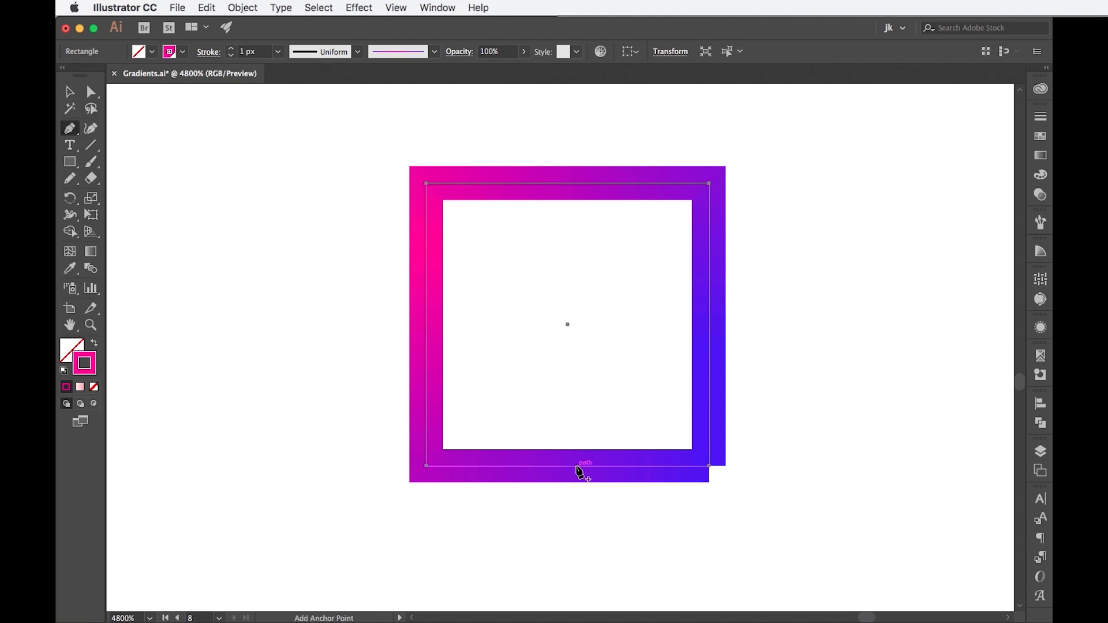
pyautogui.click(575, 466)
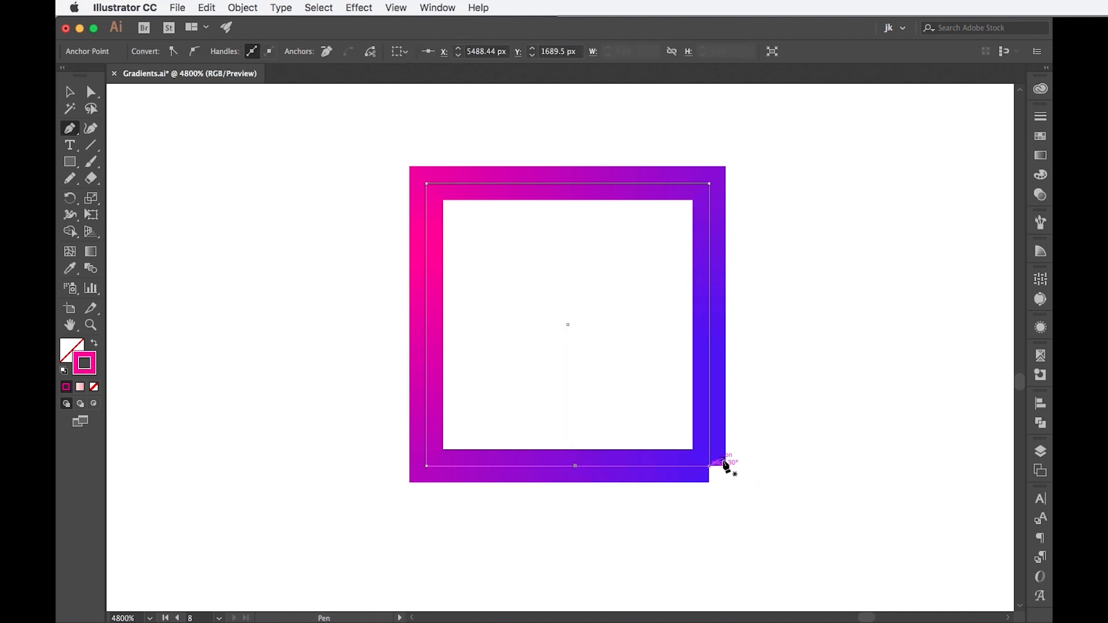
pyautogui.click(91, 92)
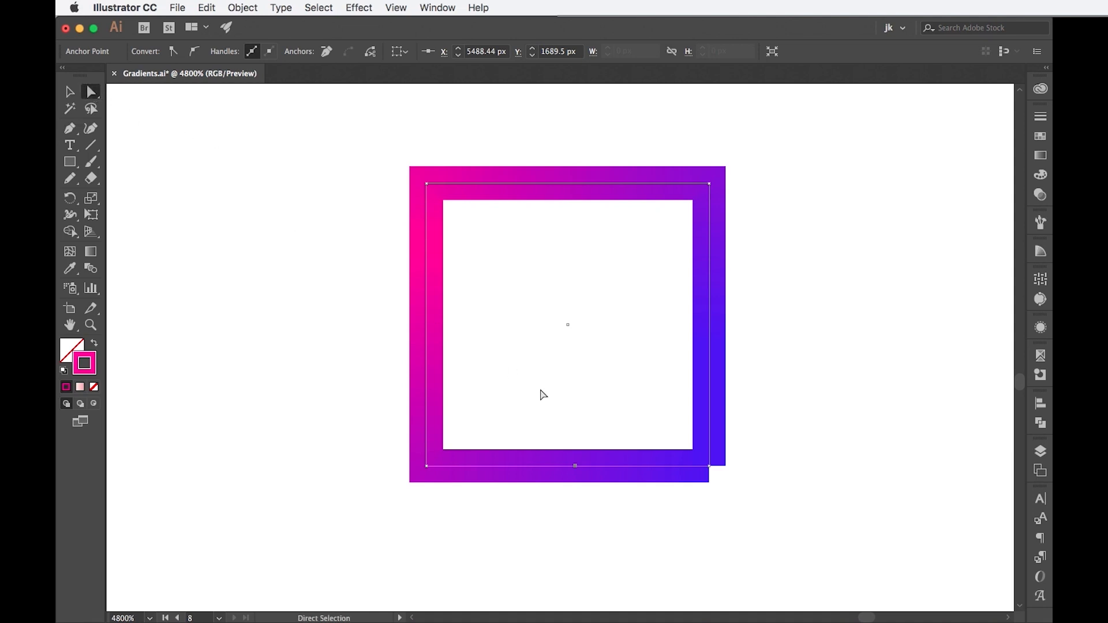
pyautogui.click(576, 465)
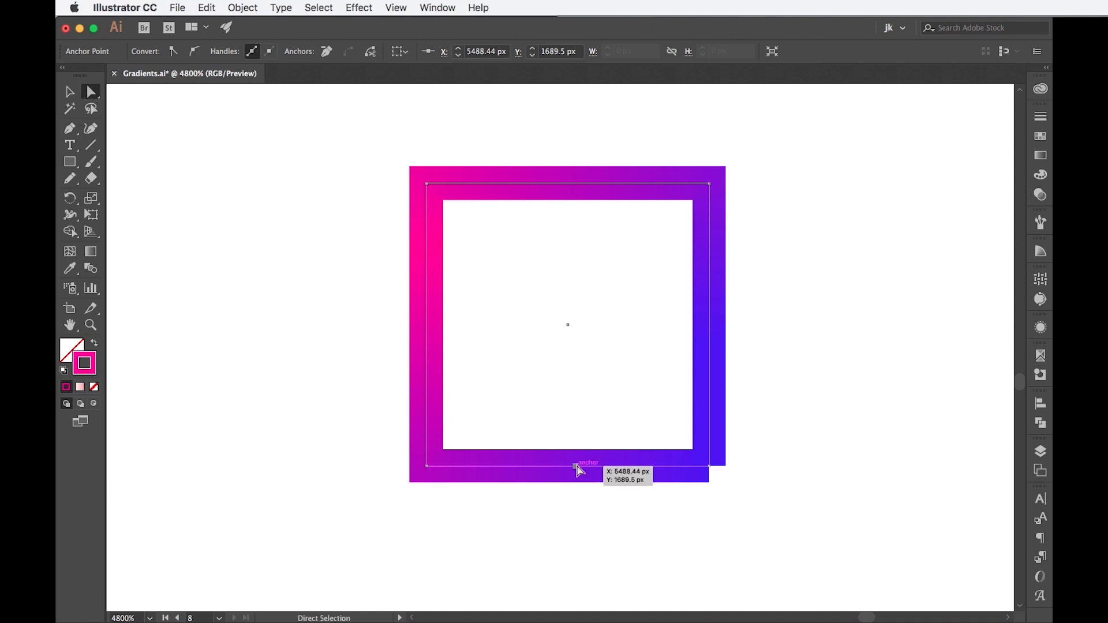
pyautogui.click(371, 52)
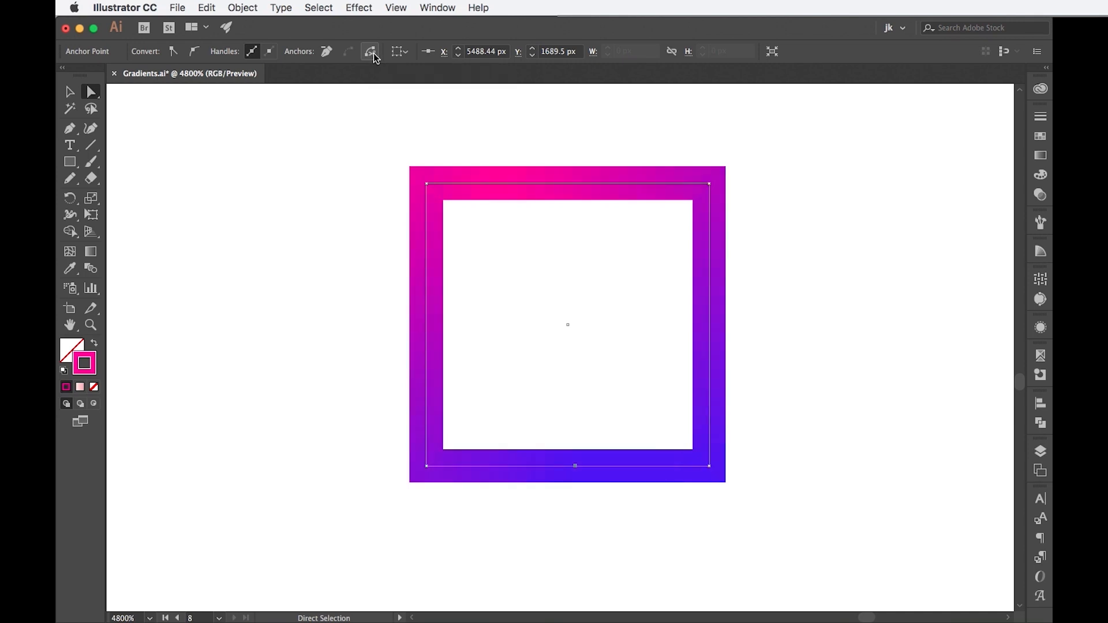
pyautogui.press('v')
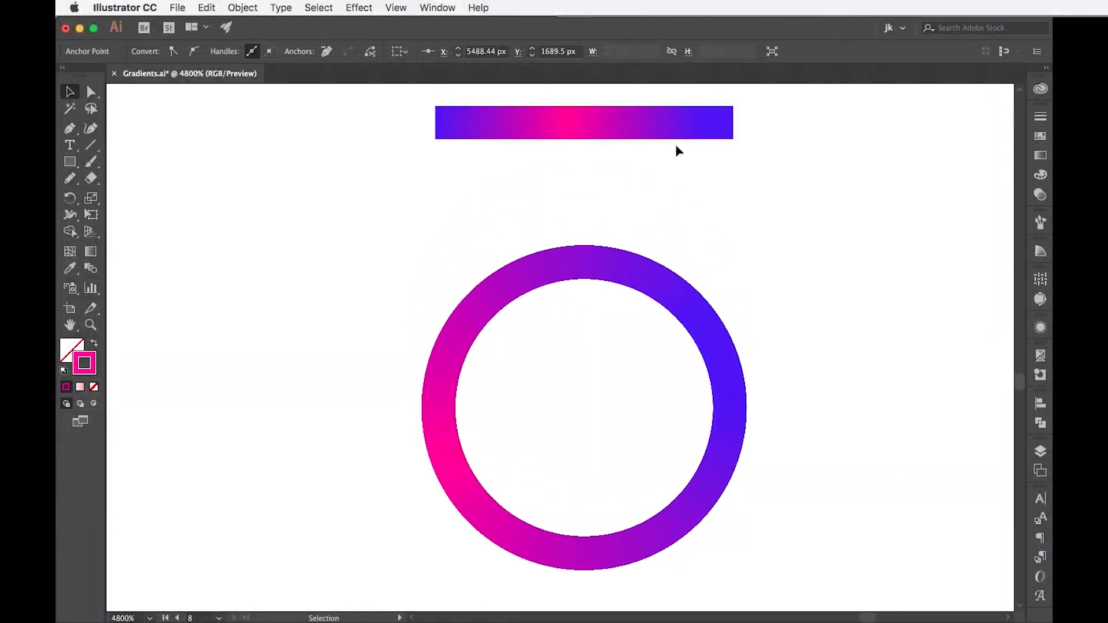
# Select the blue-pink-blue blend bar above the gradient circle and display the available brushes.
pyautogui.click(643, 123)
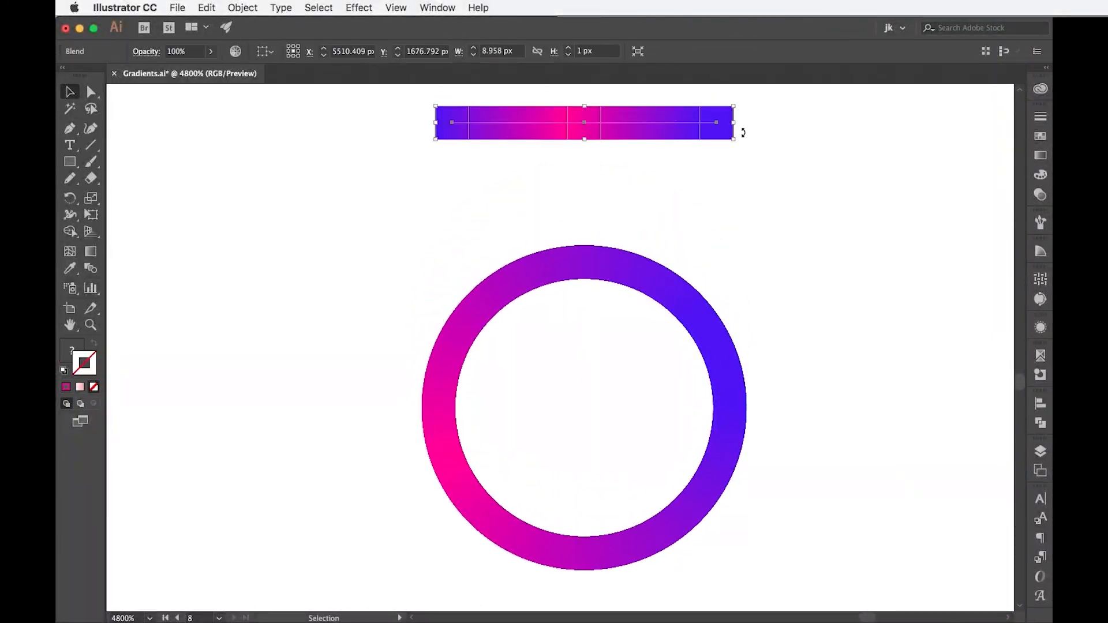
pyautogui.click(1035, 223)
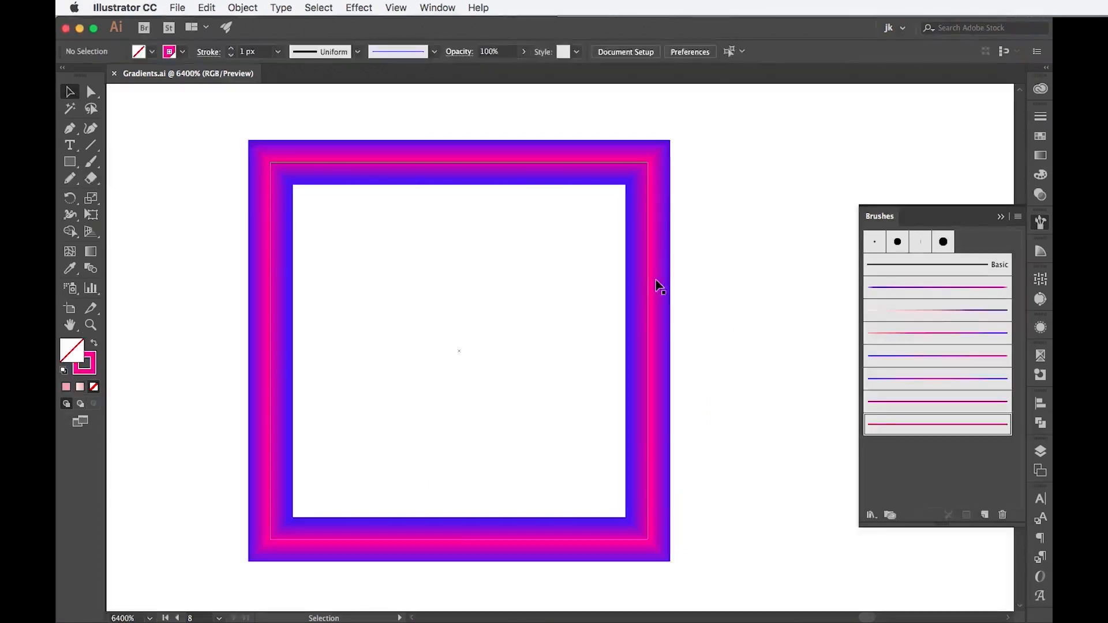
# Try several gradient art brushes on the square path and finish with the one running from blue to pink.
pyautogui.click(659, 287)
pyautogui.click(884, 401)
pyautogui.click(883, 381)
pyautogui.click(886, 358)
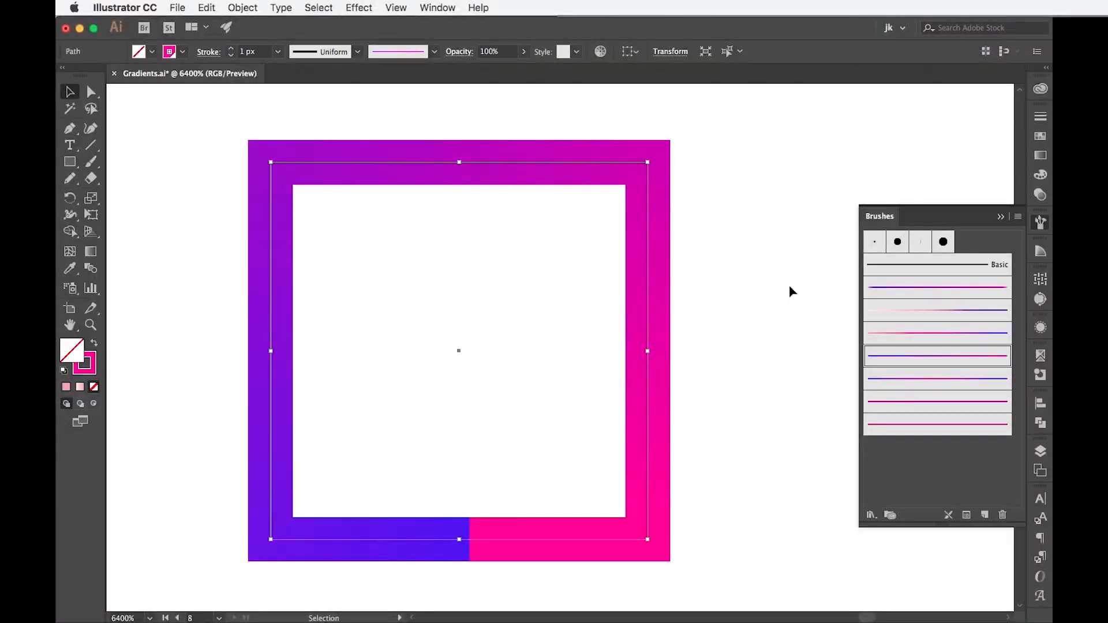
# Save the document's brushes as a library named Gradients in the Brushes folder.
pyautogui.click(1018, 218)
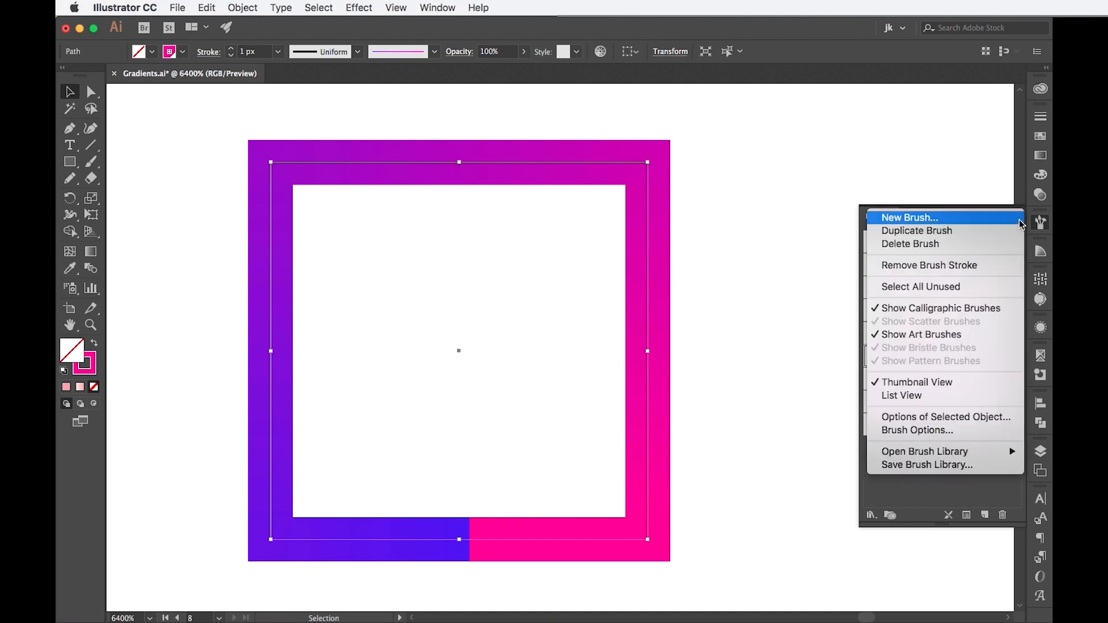
pyautogui.click(937, 466)
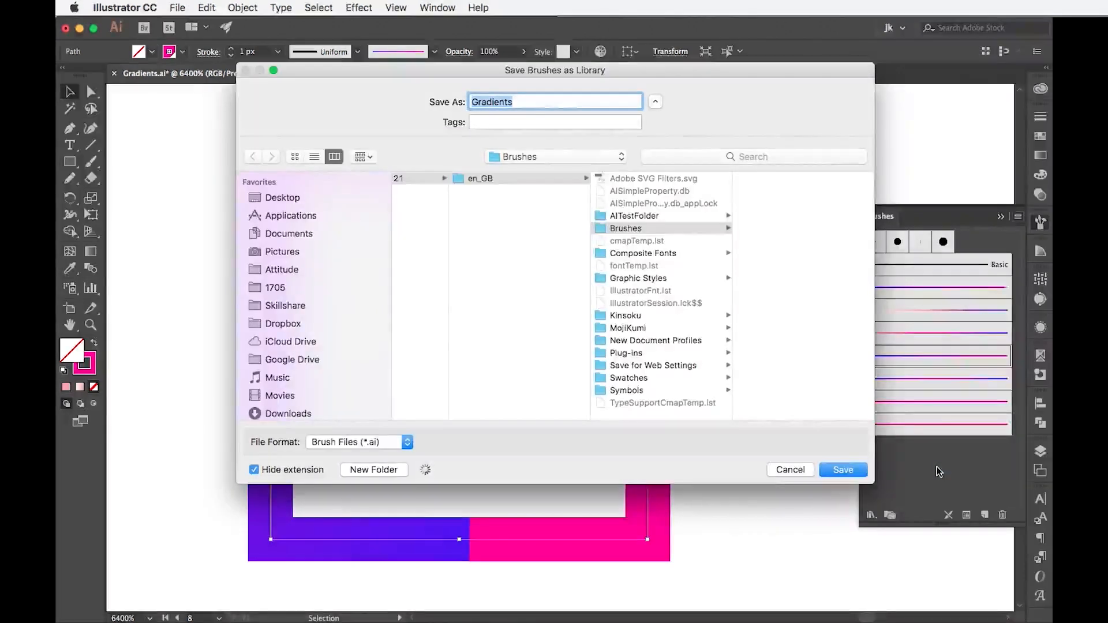
pyautogui.click(841, 471)
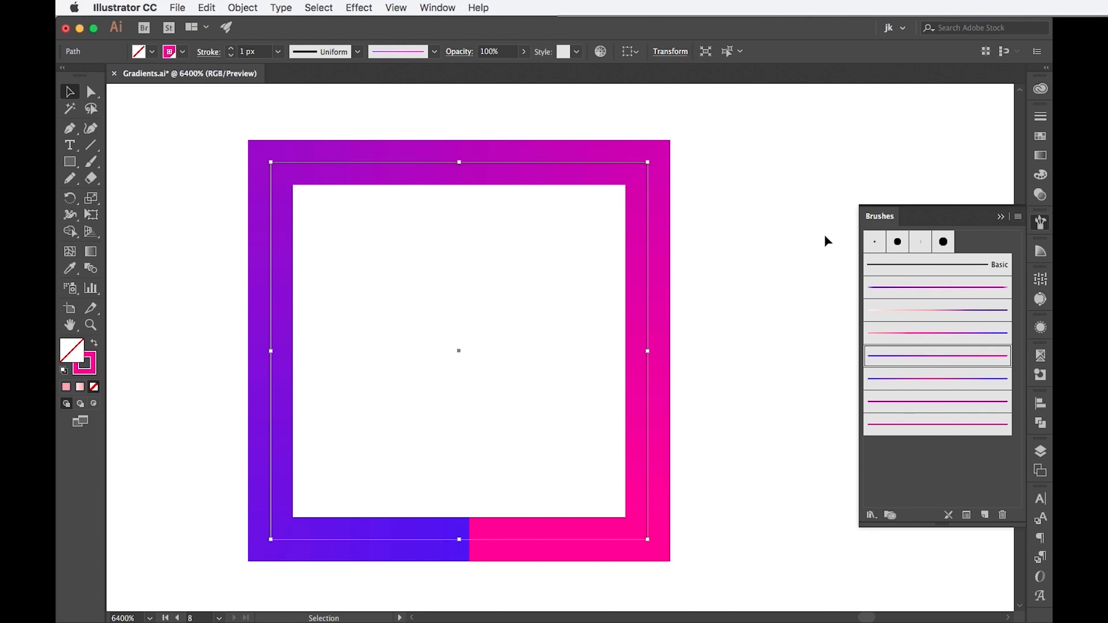
# Browse the available brush libraries as far as the User Defined group.
pyautogui.click(1019, 218)
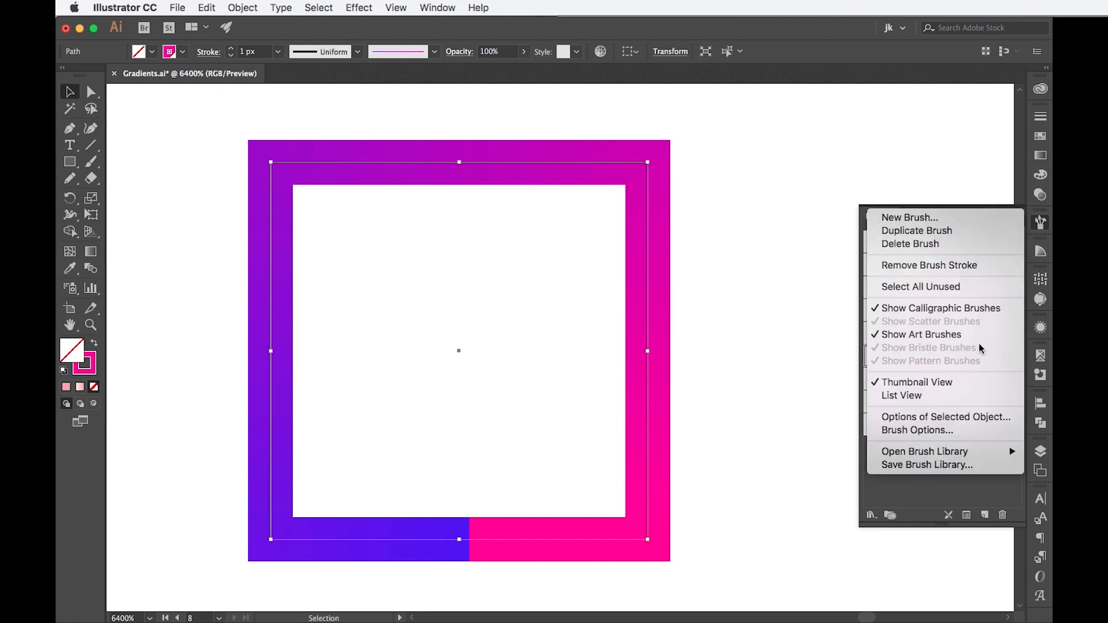
pyautogui.click(992, 467)
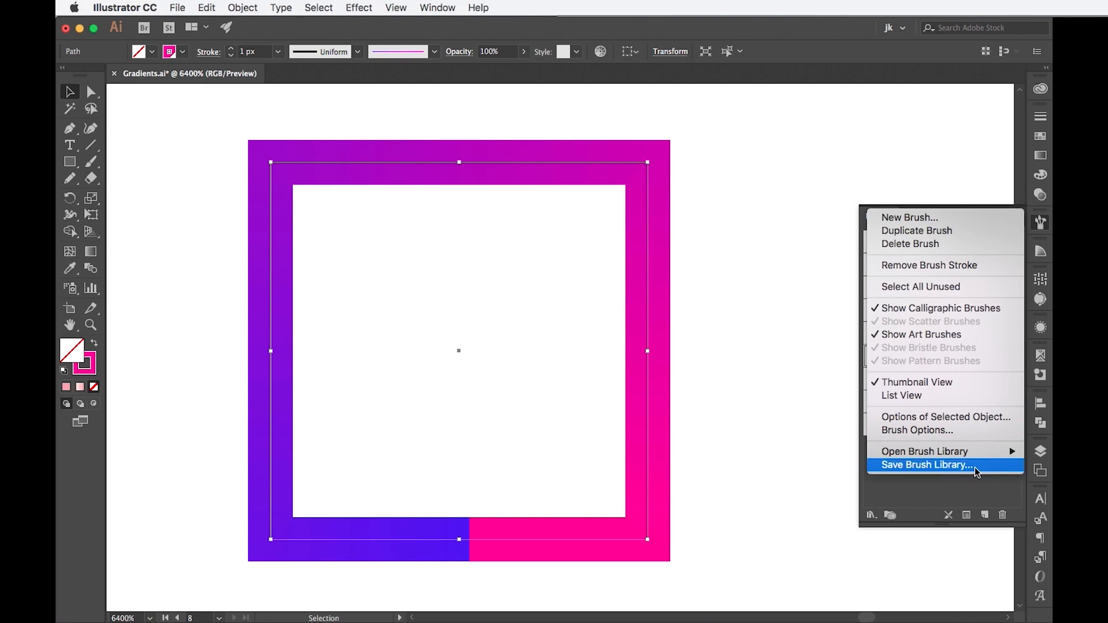
pyautogui.moveTo(881, 455)
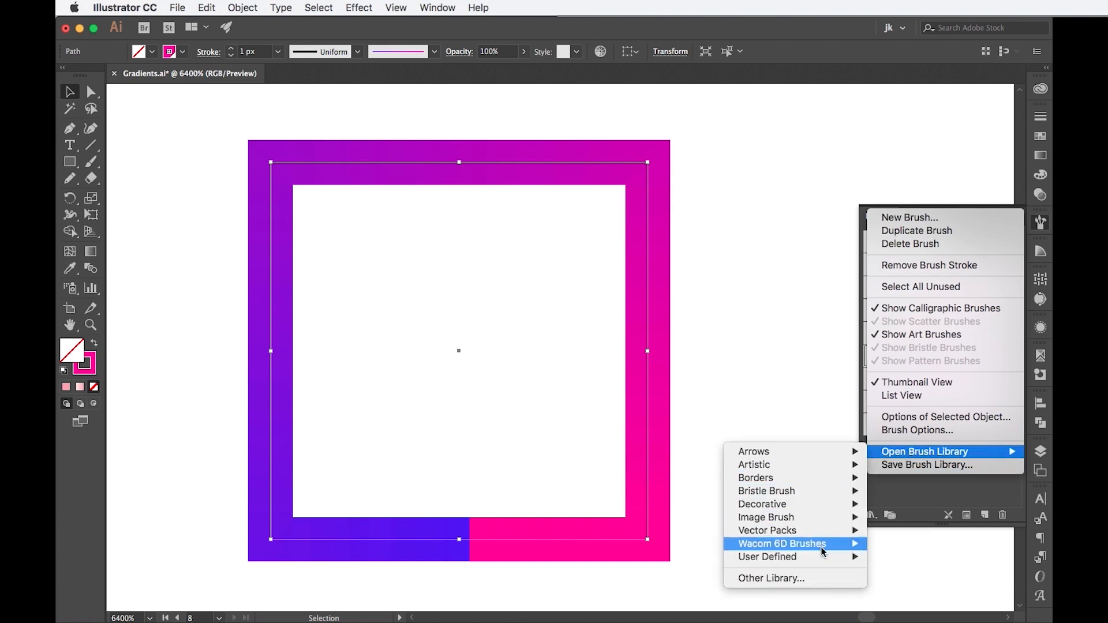
pyautogui.moveTo(822, 557)
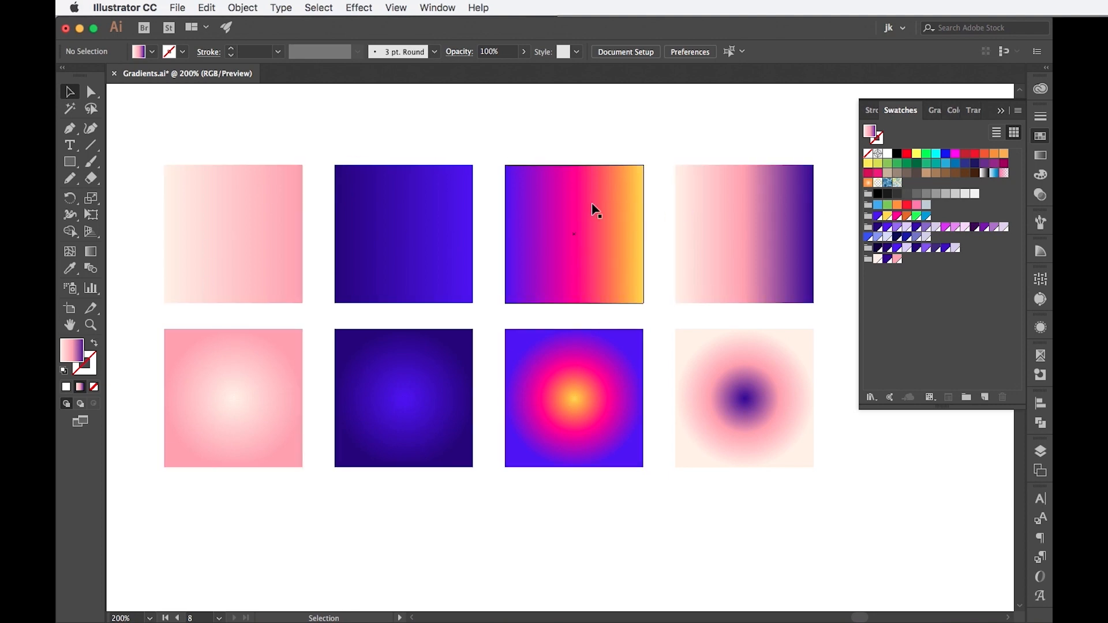
# Save the blue-pink-yellow linear gradient square's fill as a swatch named New Gradient Swatch.
pyautogui.click(429, 210)
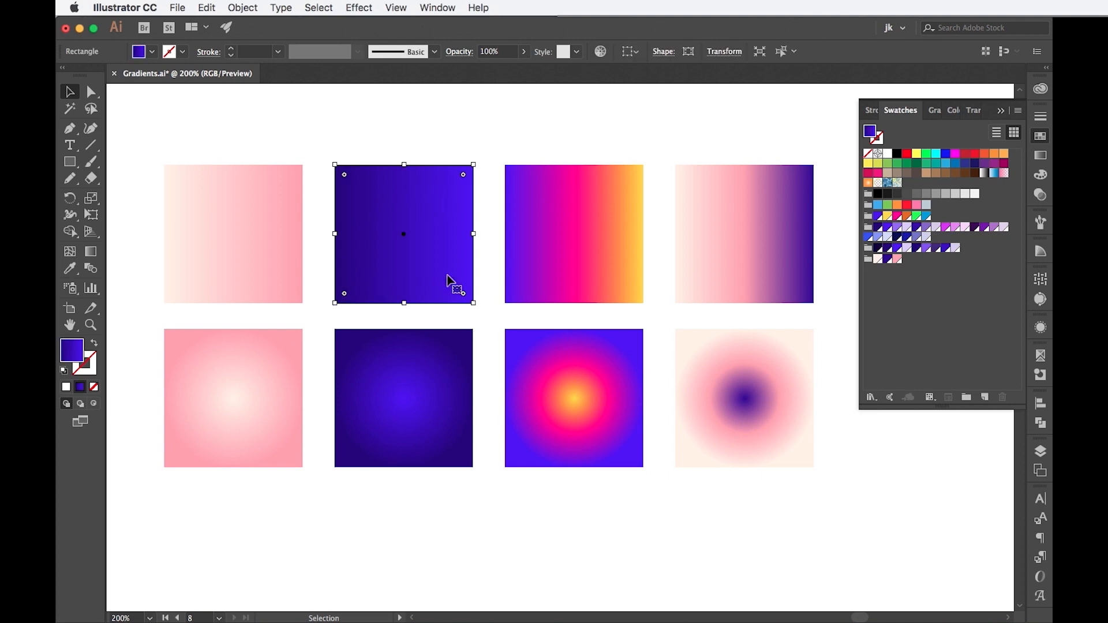
pyautogui.click(271, 223)
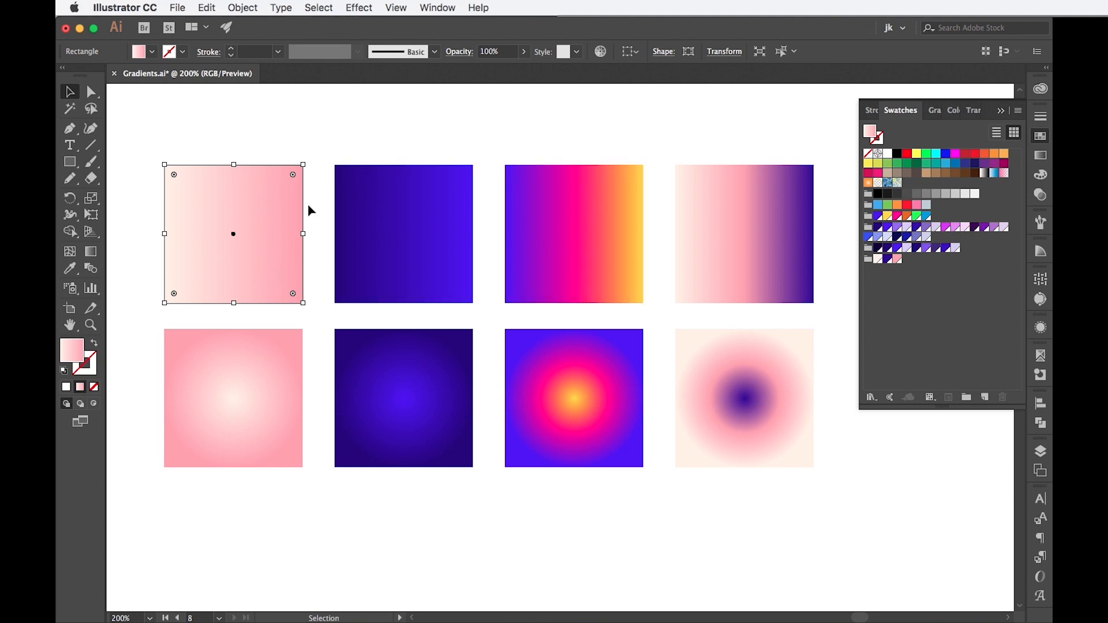
pyautogui.click(525, 203)
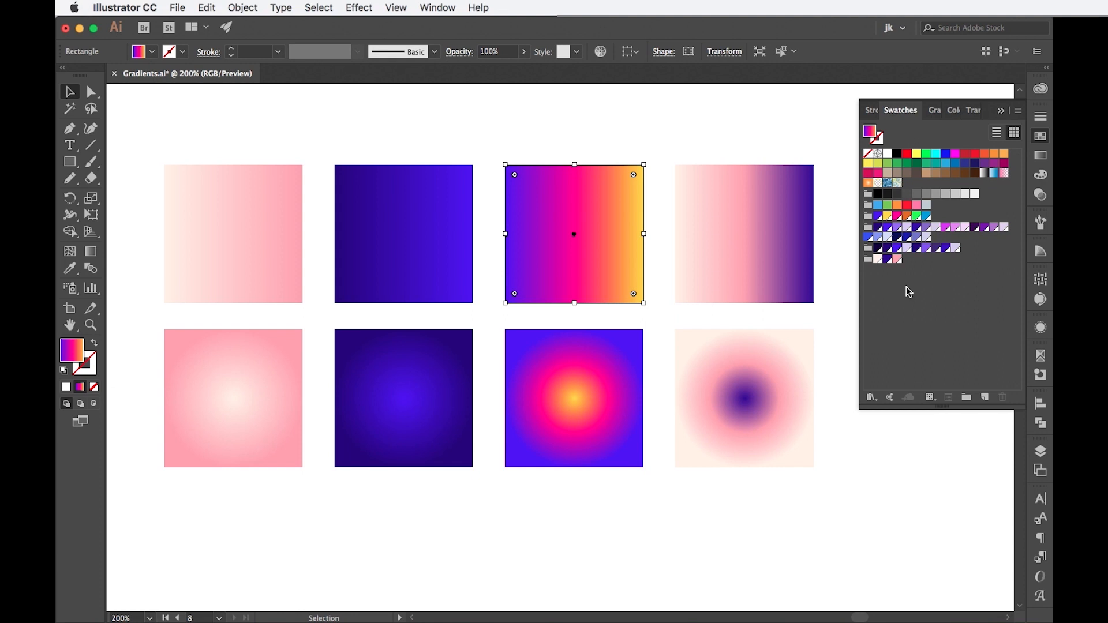
pyautogui.click(986, 397)
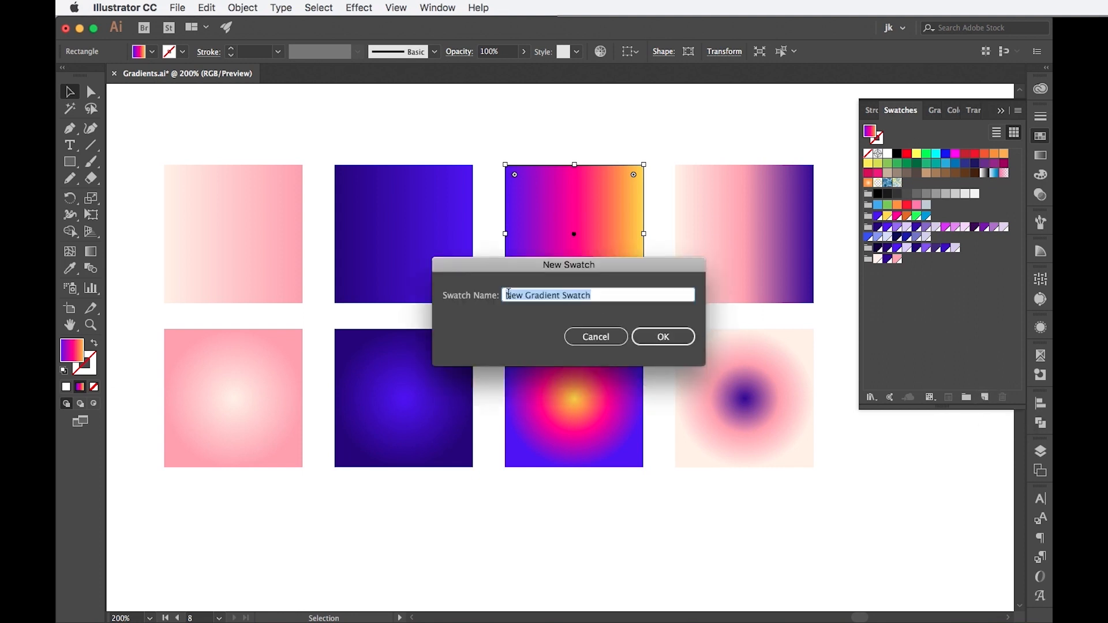
pyautogui.click(665, 337)
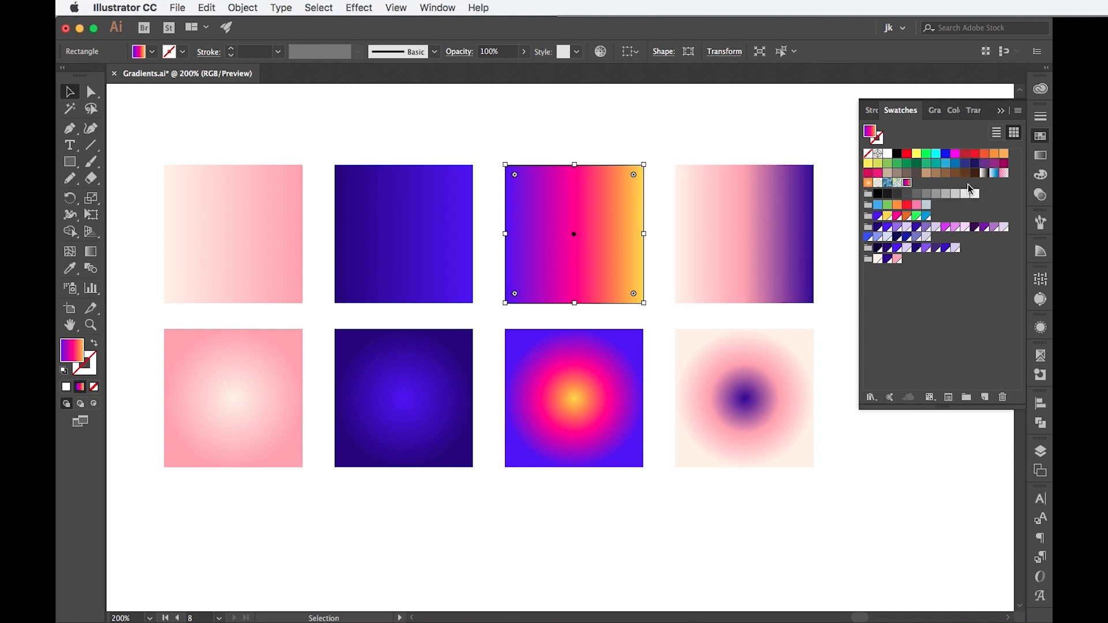
# Select the blue-pink-yellow linear gradient square again and display the Creative Cloud libraries.
pyautogui.click(940, 278)
pyautogui.moveTo(614, 247)
pyautogui.mouseDown()
pyautogui.moveTo(916, 284)
pyautogui.moveTo(638, 240)
pyautogui.moveTo(615, 248)
pyautogui.mouseUp()
pyautogui.click(1040, 89)
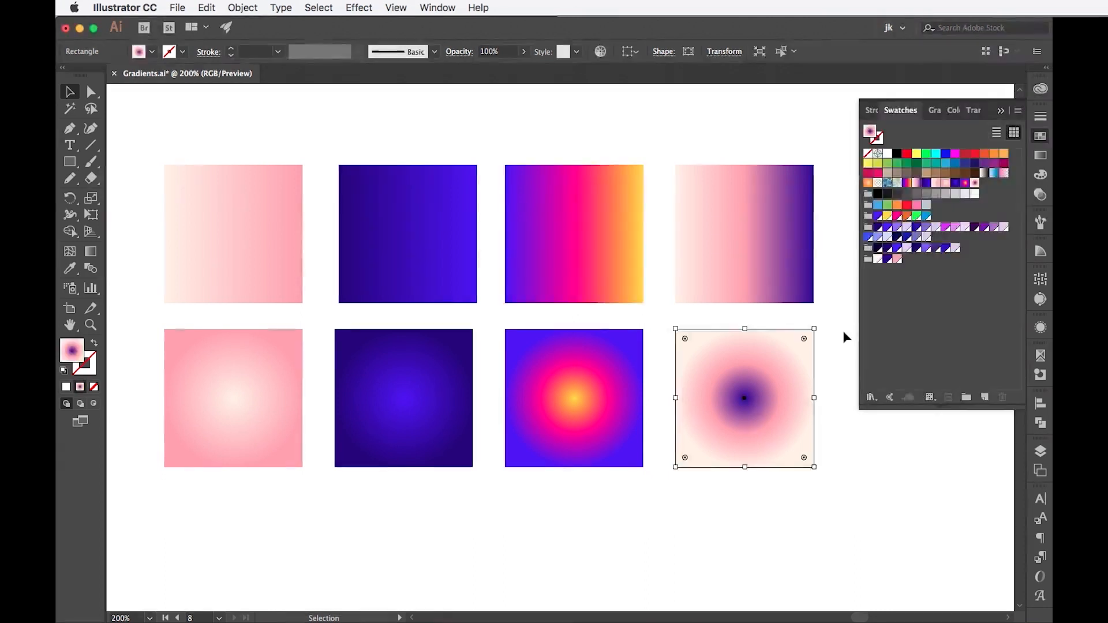
# Delete the default colour, gradient and pattern swatches from the red swatch through the light floral pattern, keeping the custom gradients.
pyautogui.click(843, 337)
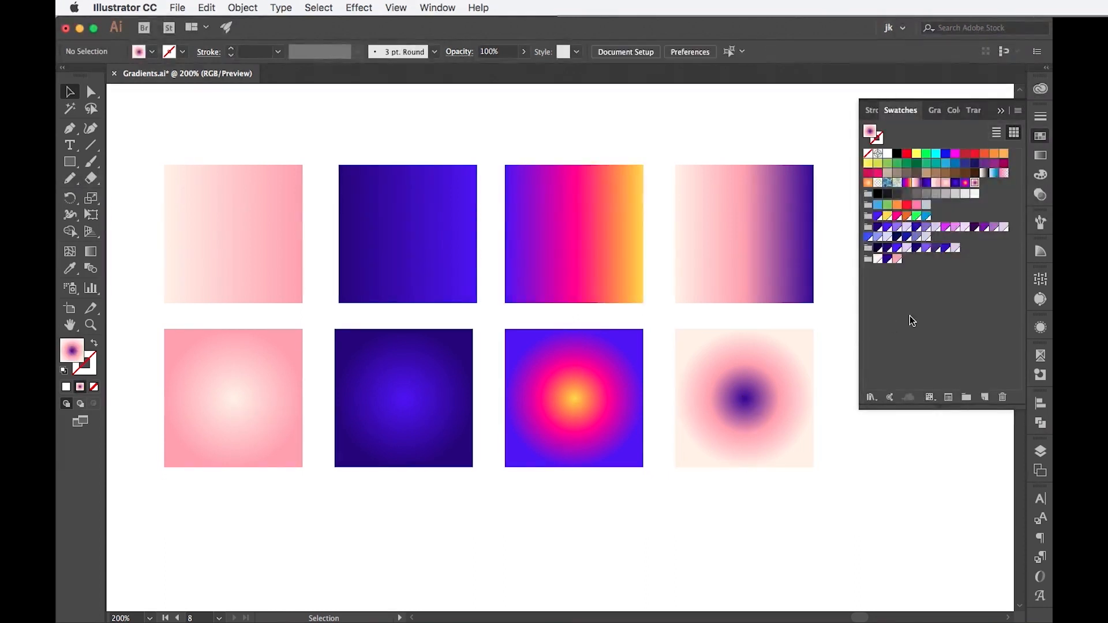
pyautogui.click(898, 183)
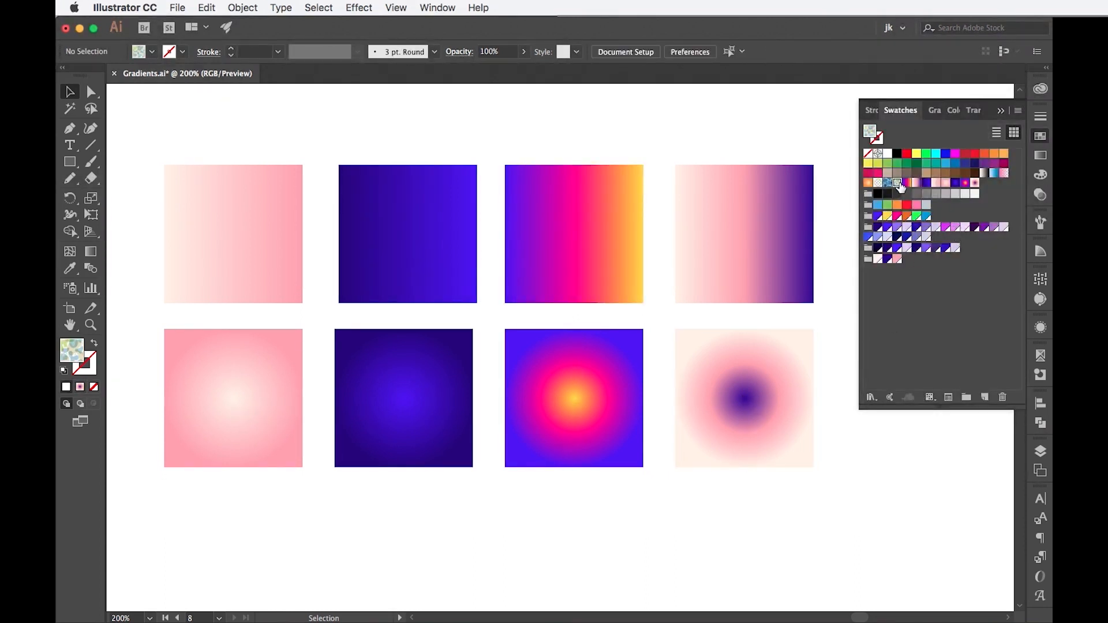
pyautogui.keyDown('shift'); pyautogui.click(907, 154); pyautogui.keyUp('shift')
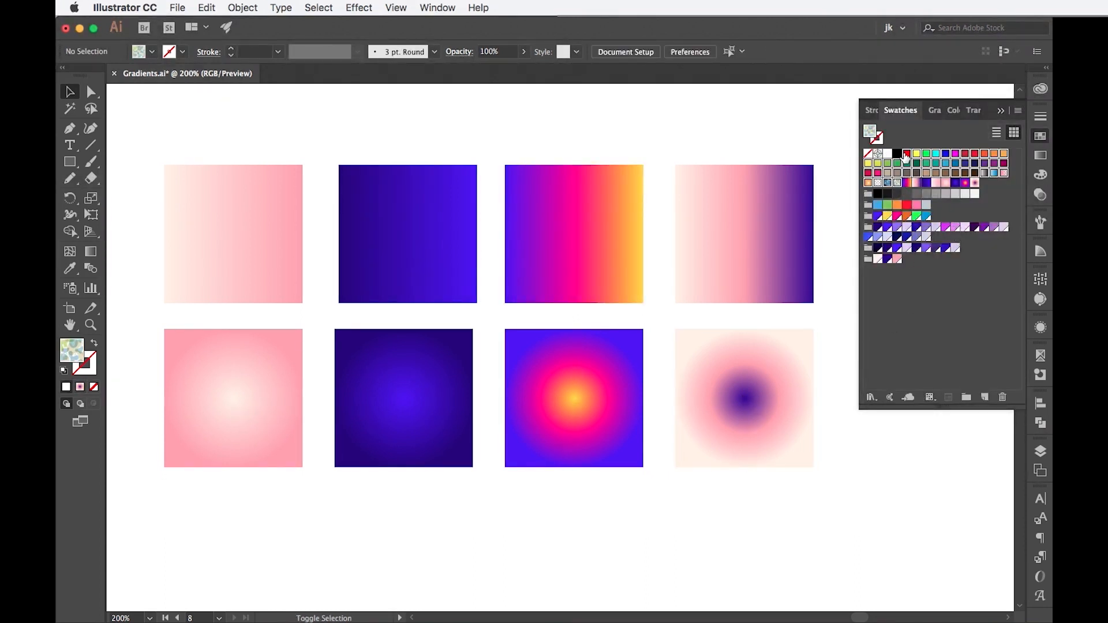
pyautogui.click(1003, 397)
pyautogui.click(611, 343)
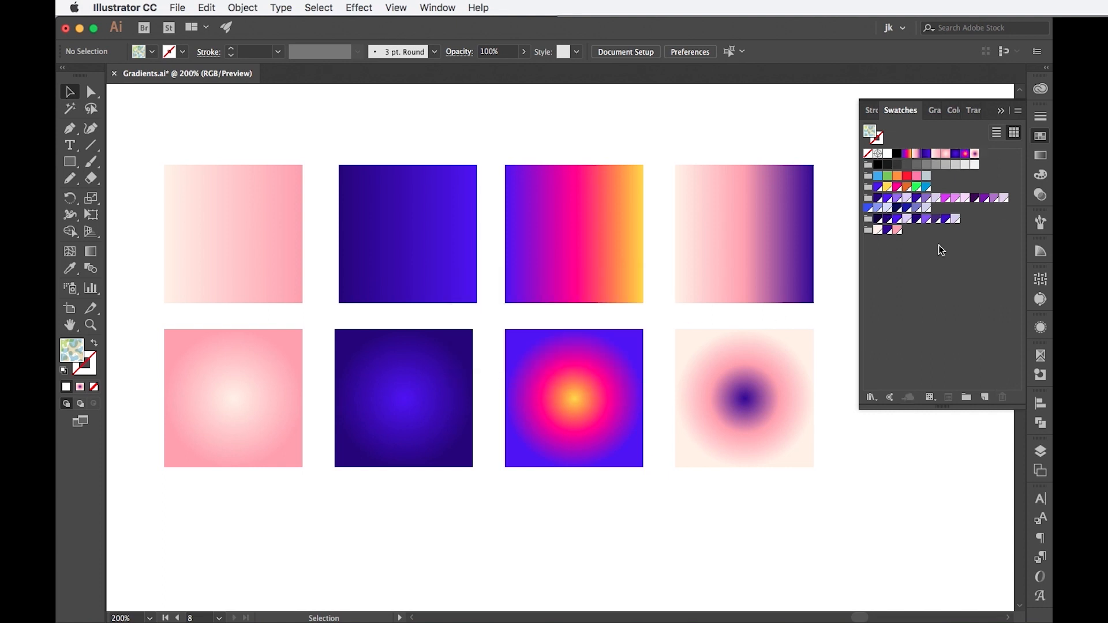
# Look through the swatch library saving options and the available swatch libraries as far as the User Defined group.
pyautogui.click(1019, 111)
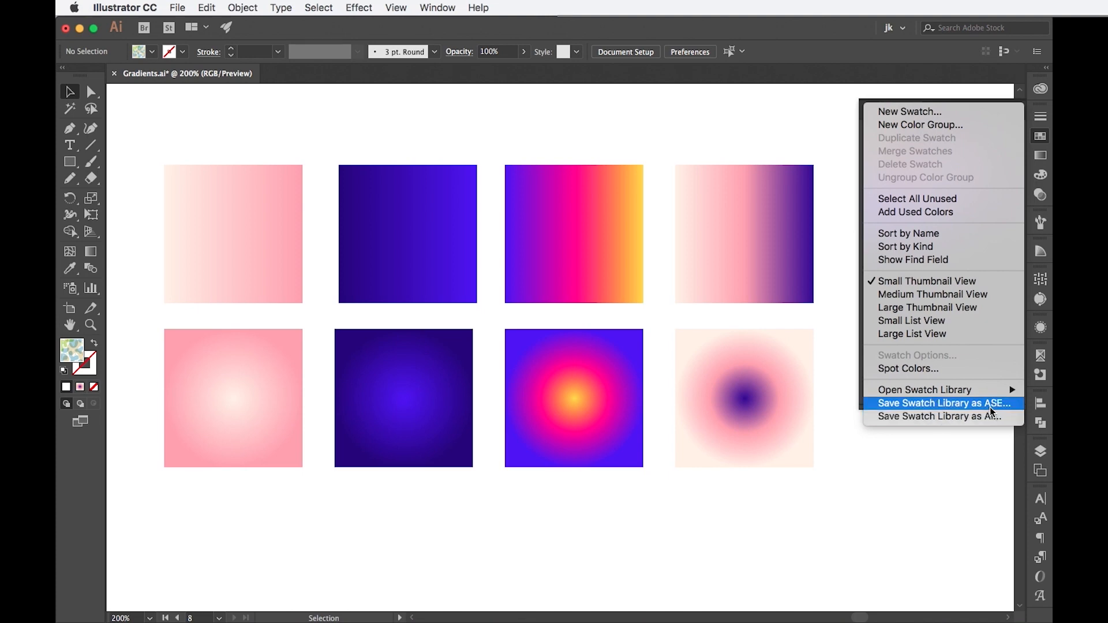
pyautogui.click(847, 350)
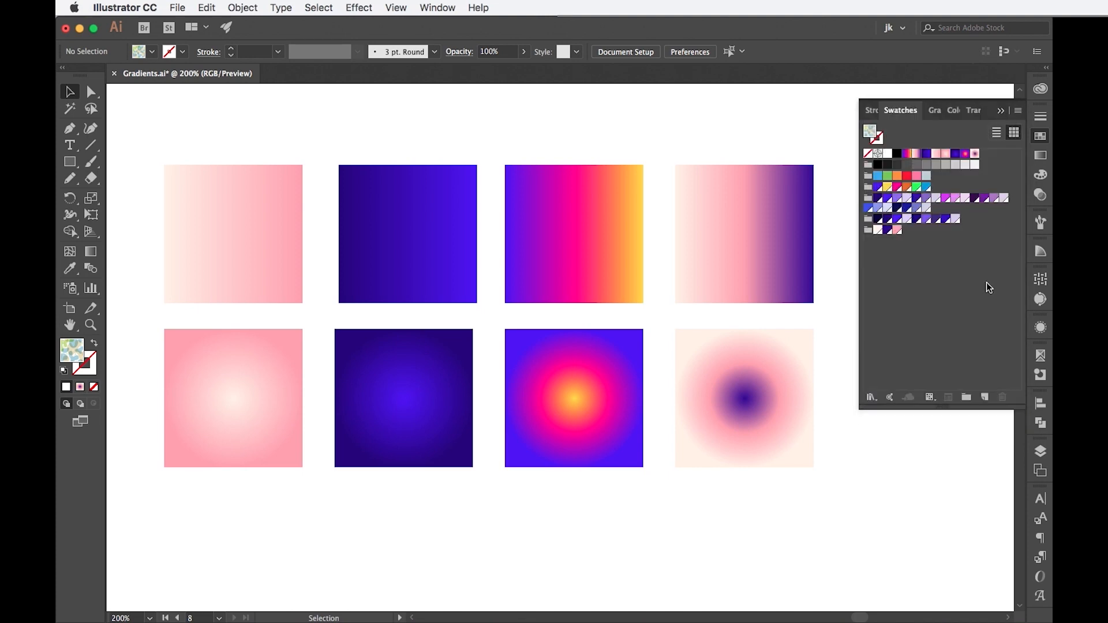
pyautogui.click(1017, 112)
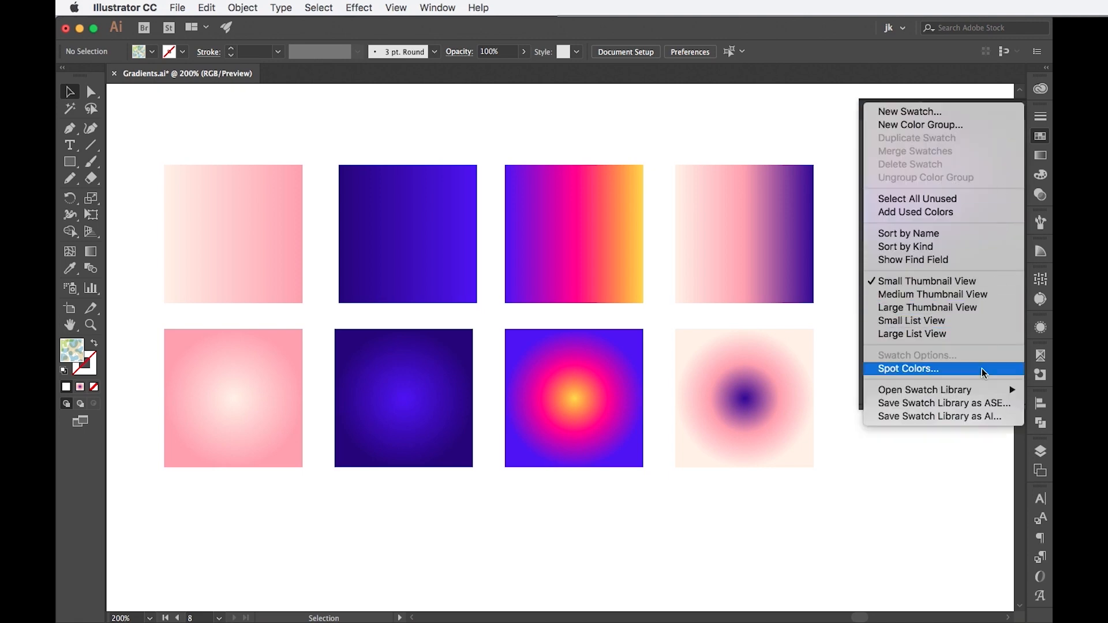
pyautogui.moveTo(979, 394)
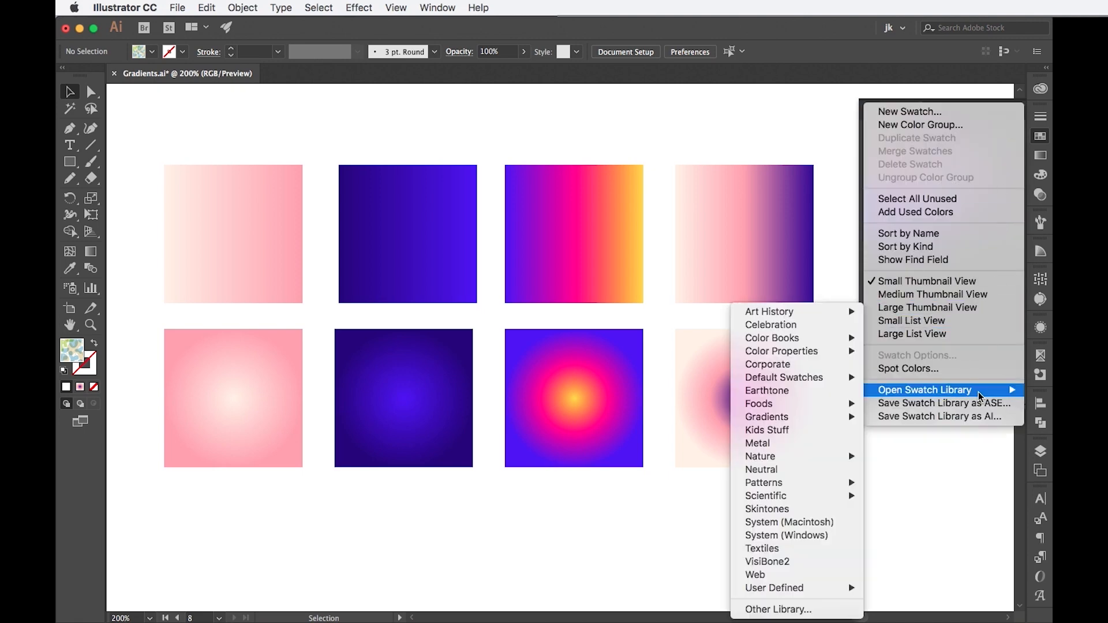
pyautogui.moveTo(826, 589)
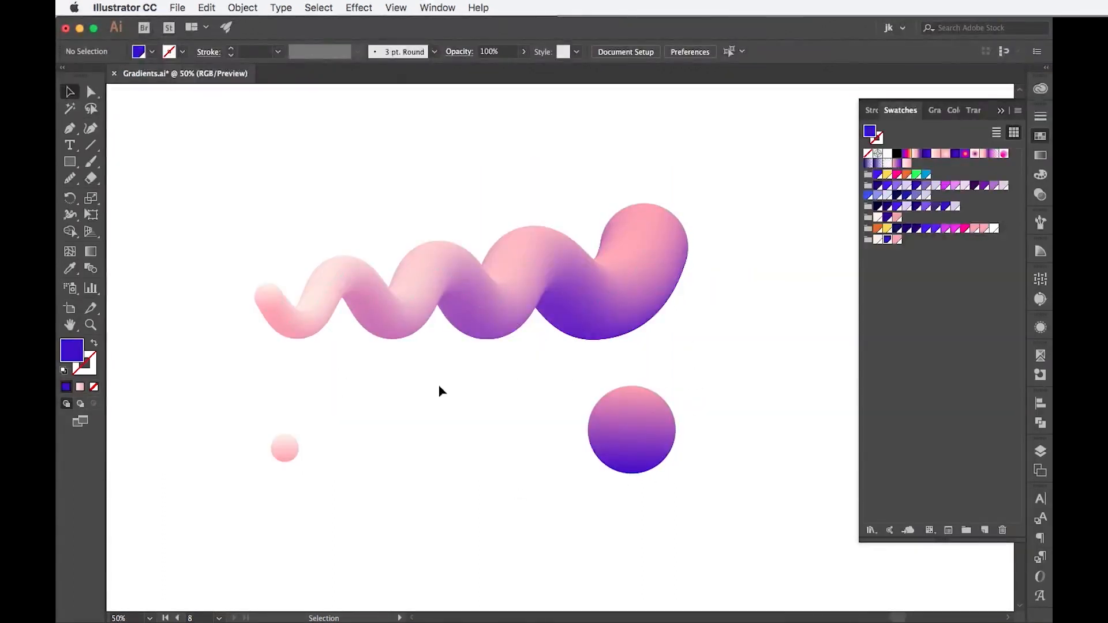
# Select the large circle, the small circle and the coil blend in turn, and clear the selection.
pyautogui.click(663, 449)
pyautogui.click(284, 449)
pyautogui.click(448, 318)
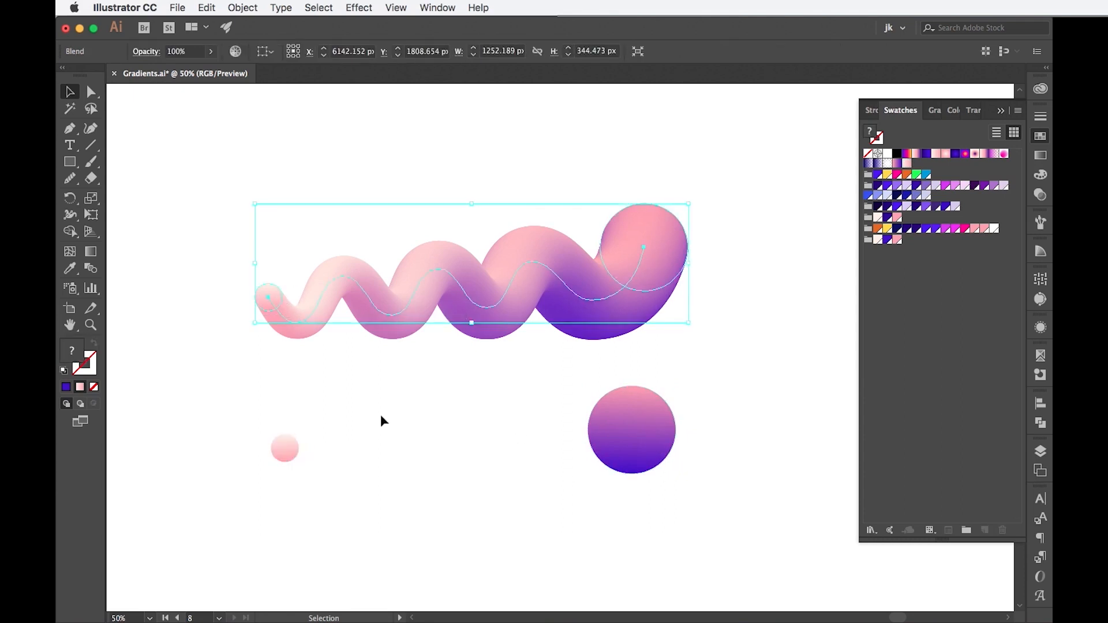
pyautogui.click(689, 373)
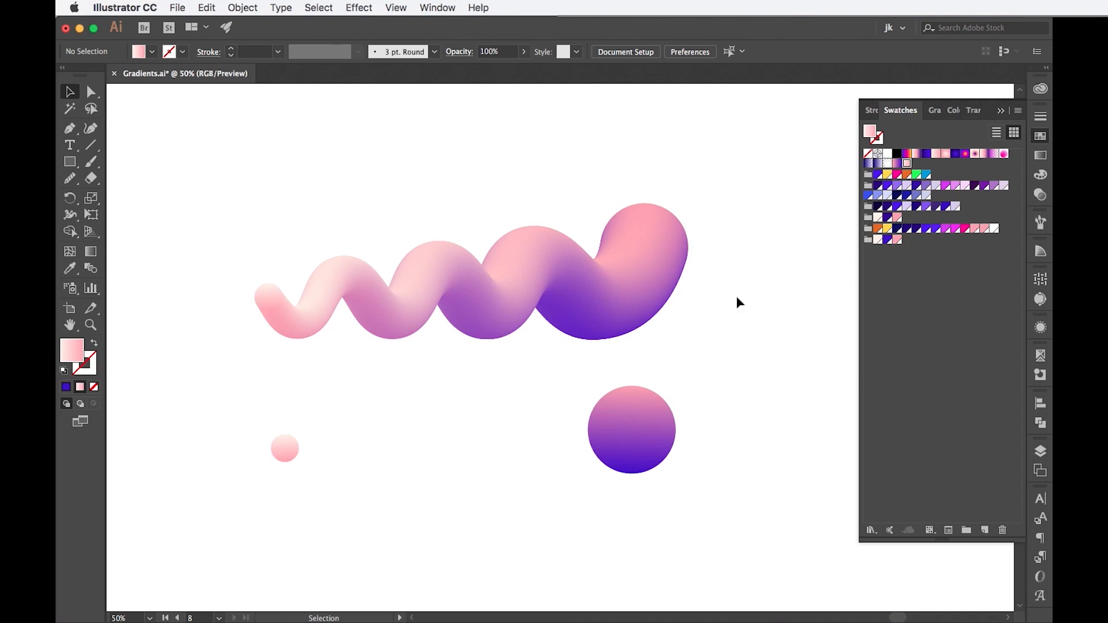
# Try red values of 255, 100 and 50 and a blue value of 255 on the global blue swatch with preview enabled, and discard them.
pyautogui.doubleClick(889, 241)
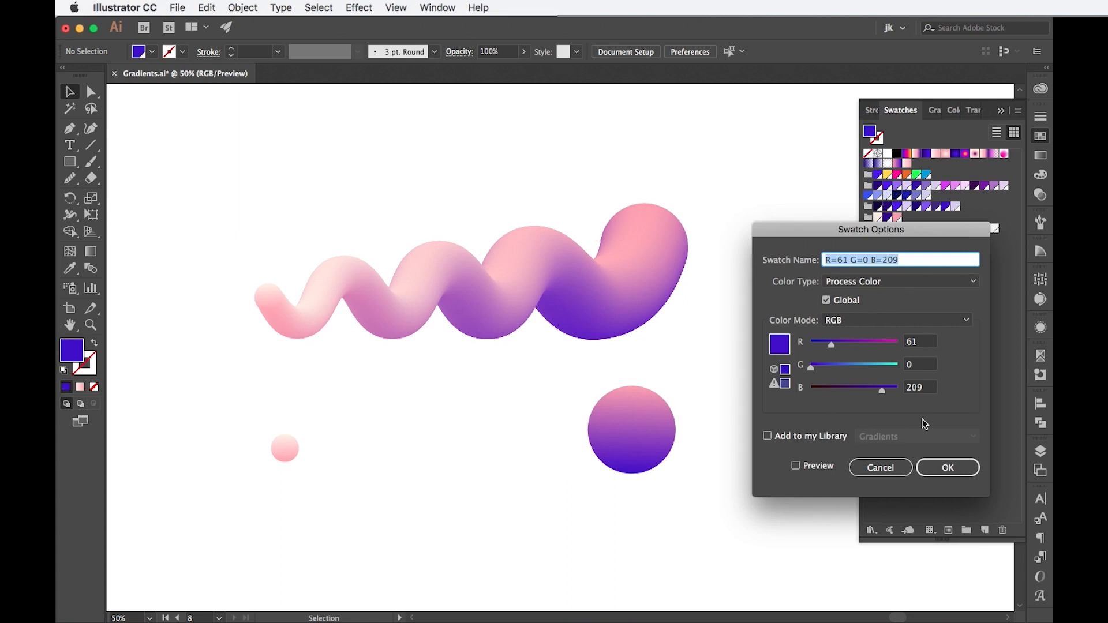
pyautogui.click(813, 469)
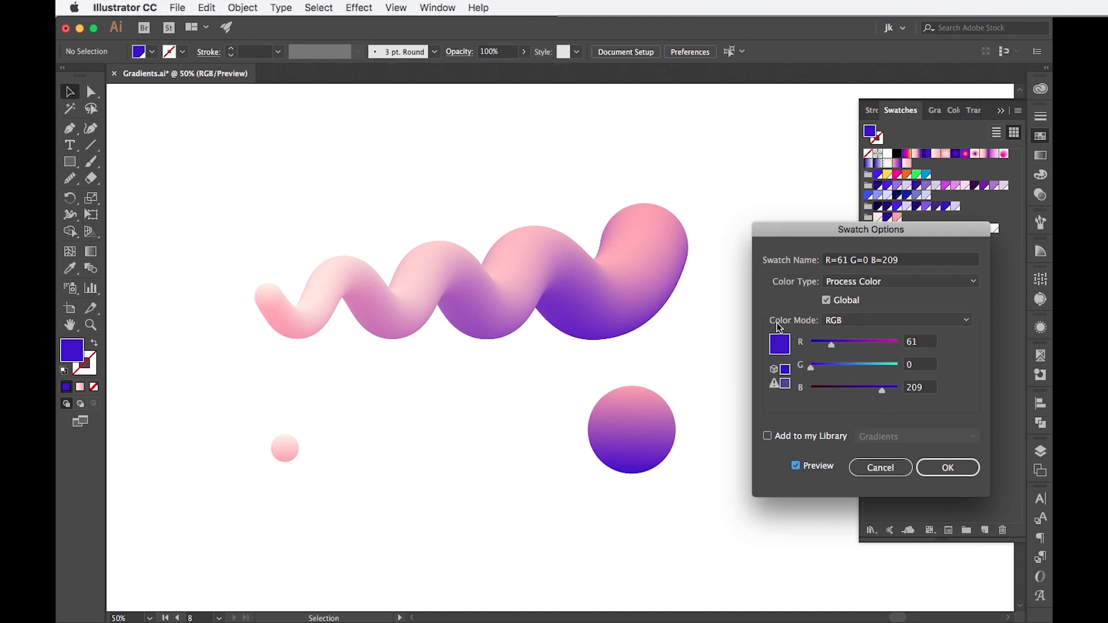
pyautogui.moveTo(831, 344); pyautogui.dragTo(898, 344)
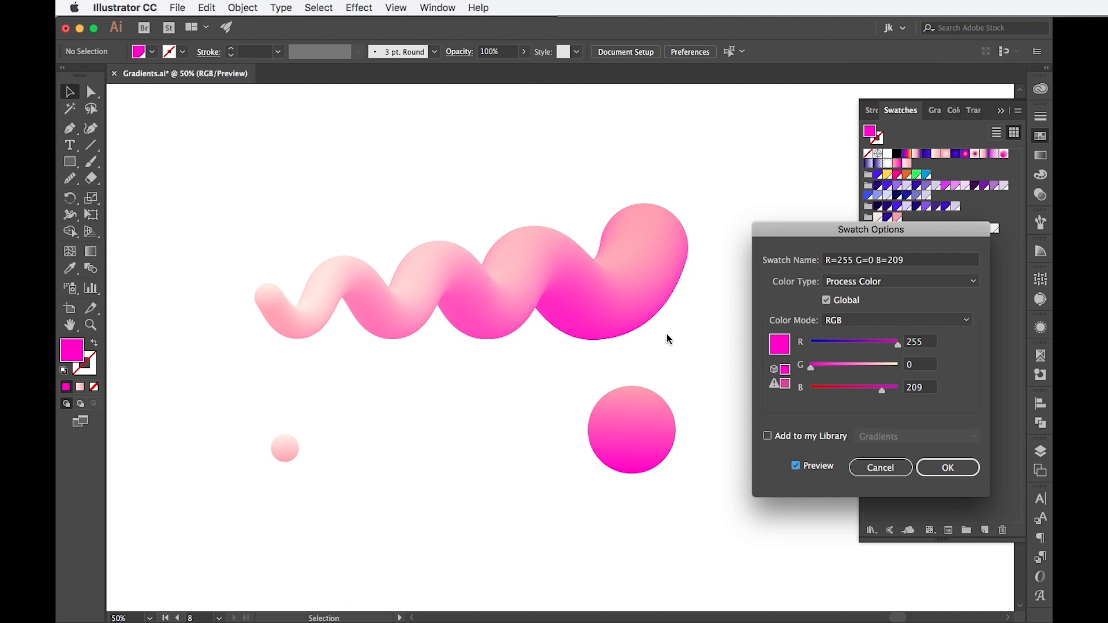
pyautogui.moveTo(851, 345); pyautogui.dragTo(844, 344)
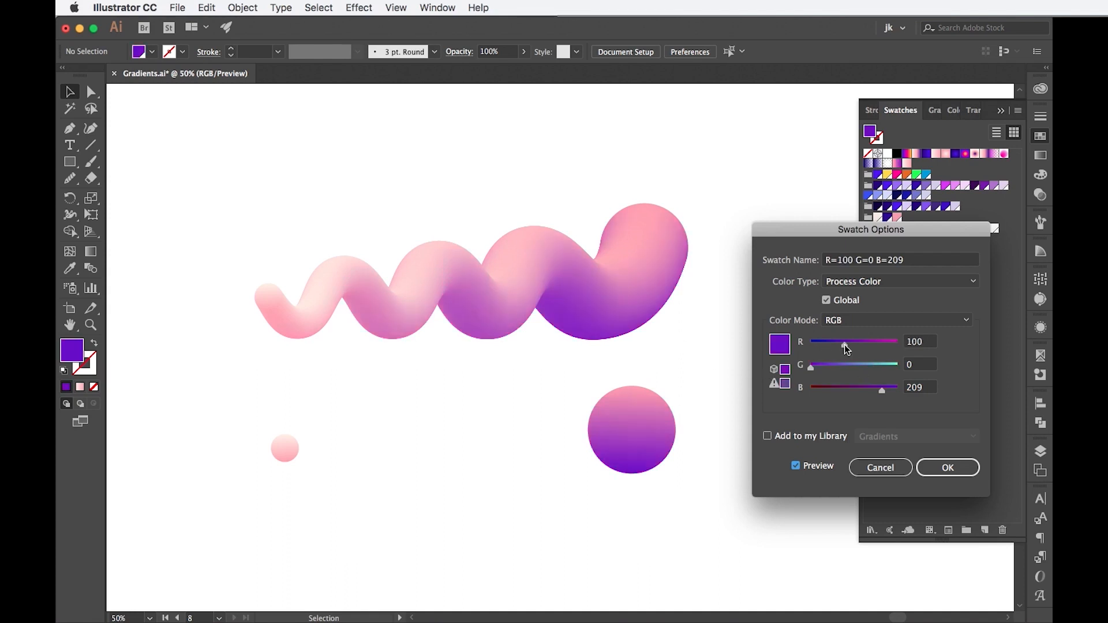
pyautogui.moveTo(831, 341); pyautogui.dragTo(827, 341)
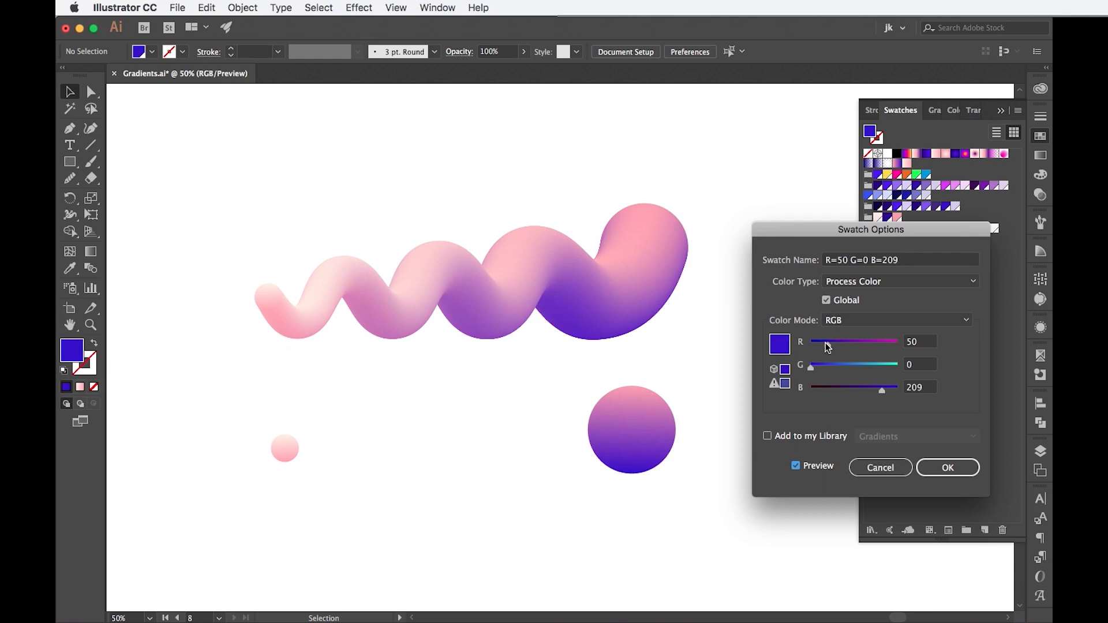
pyautogui.click(888, 390)
pyautogui.moveTo(890, 396); pyautogui.dragTo(898, 390)
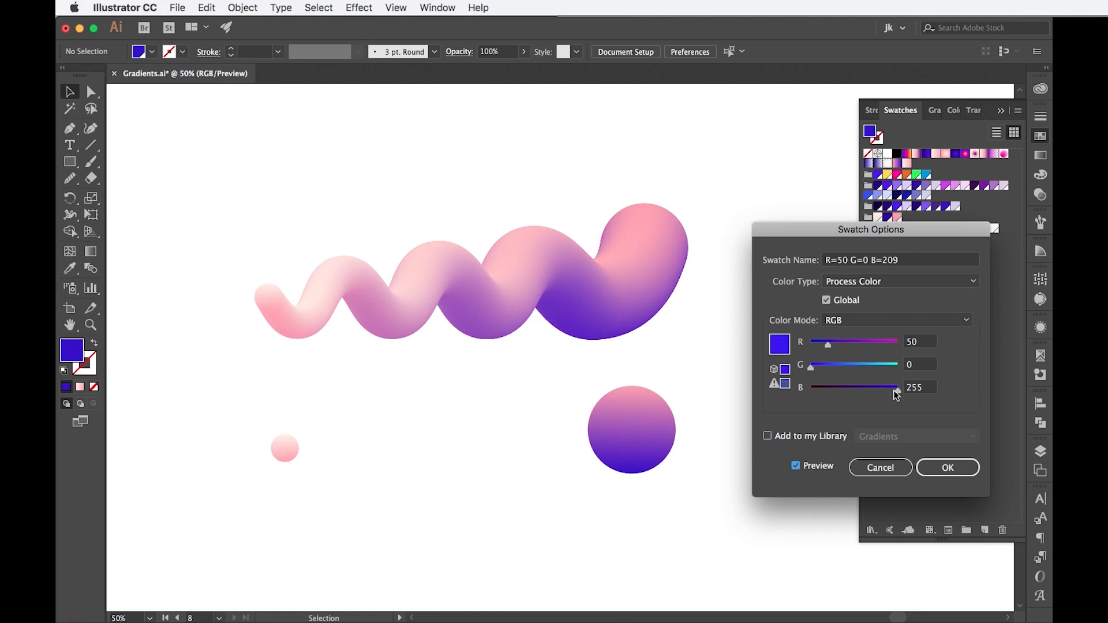
pyautogui.click(881, 468)
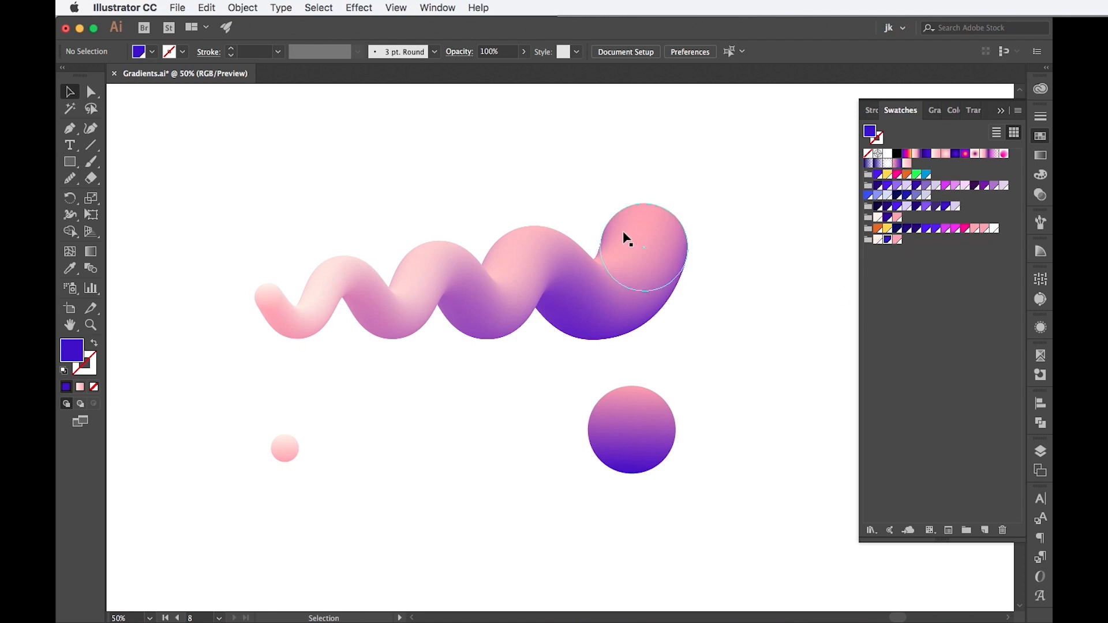
# Duplicate the coil blend and both circles about 1570 px to the right of the originals and clear the selection.
pyautogui.moveTo(149, 130); pyautogui.dragTo(713, 556)
pyautogui.moveTo(279, 453); pyautogui.dragTo(827, 433)
pyautogui.hscroll(5, 756, 422)
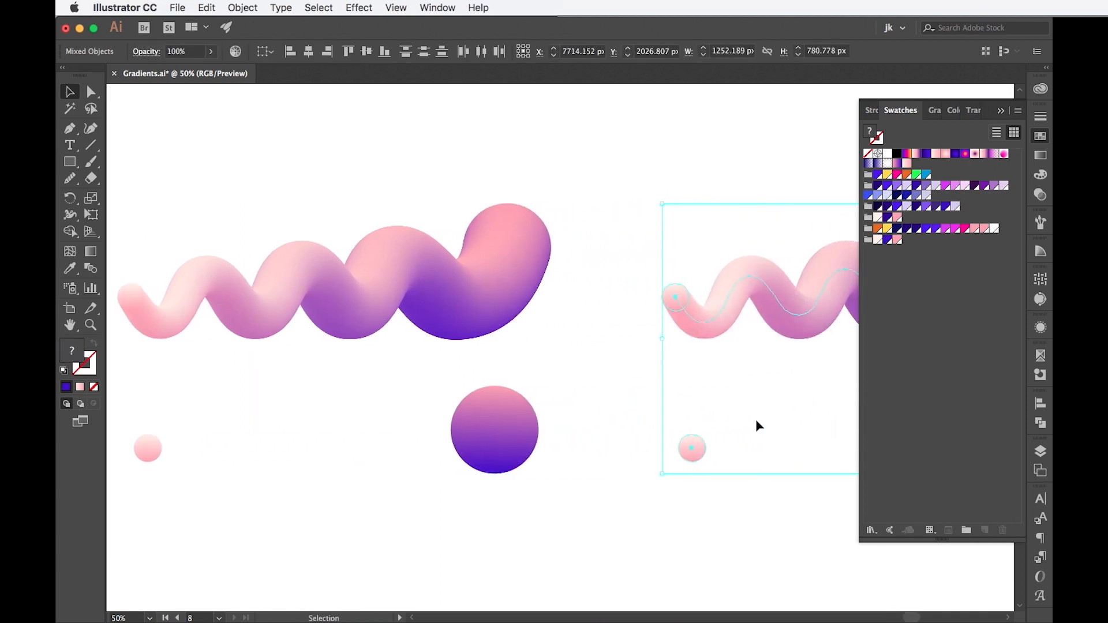
pyautogui.click(456, 167)
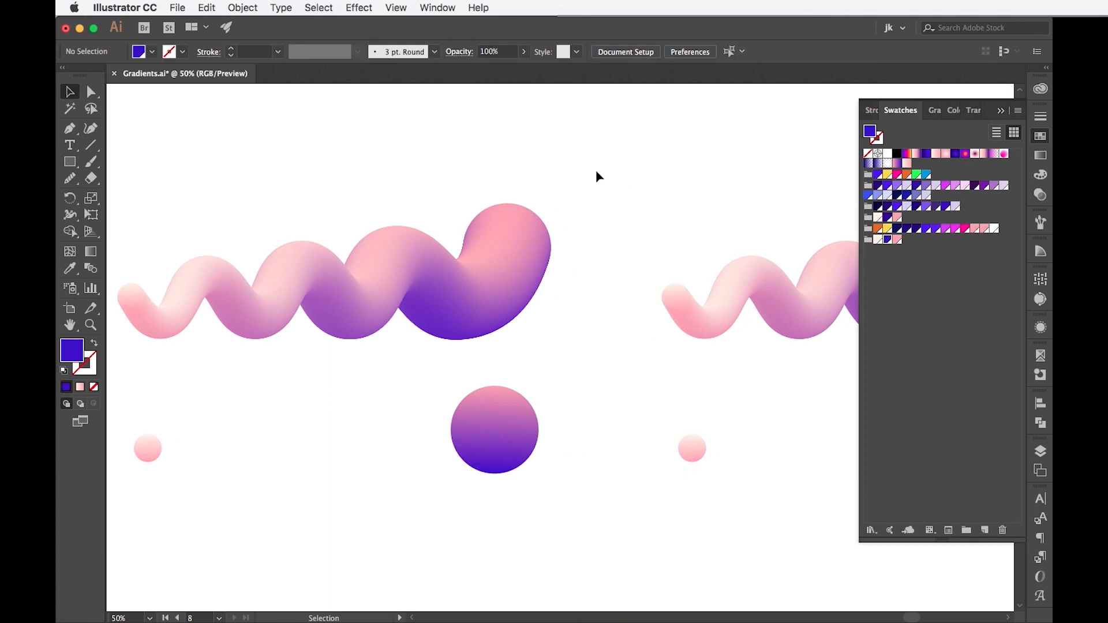
# Select the original coil blend with its two circles and start Recolor Artwork on them.
pyautogui.moveTo(595, 171); pyautogui.dragTo(140, 558)
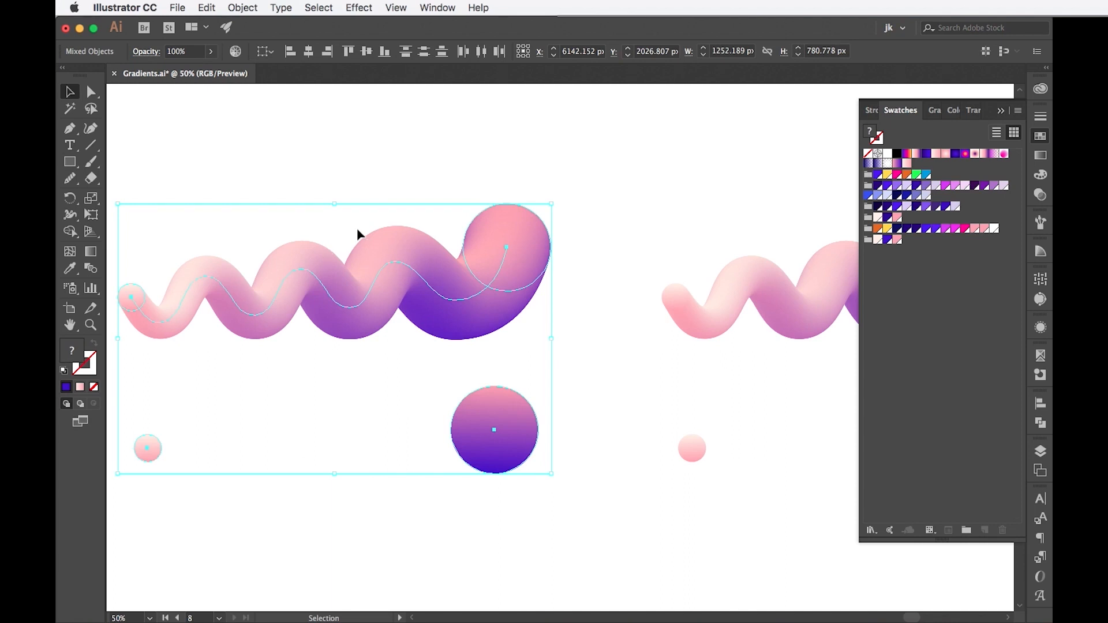
pyautogui.click(207, 8)
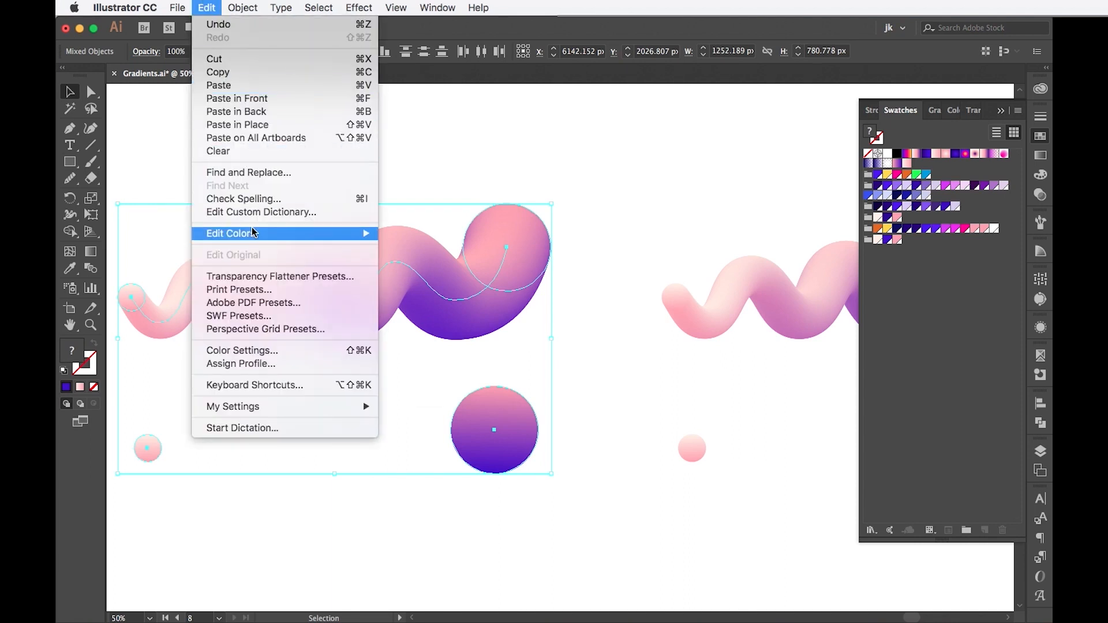
pyautogui.moveTo(253, 232)
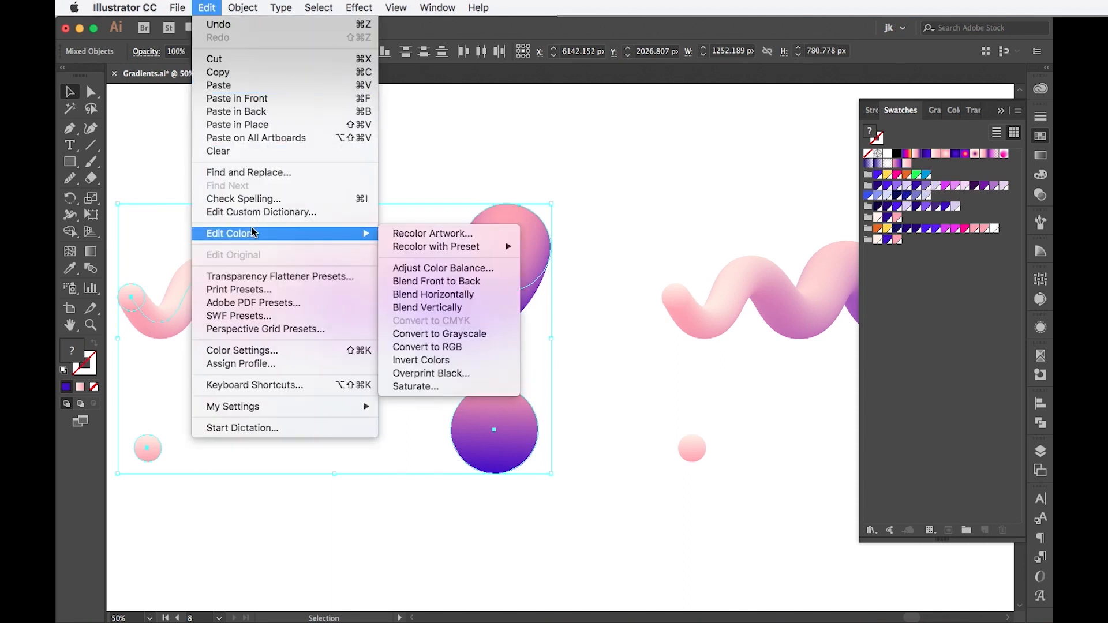
pyautogui.click(472, 238)
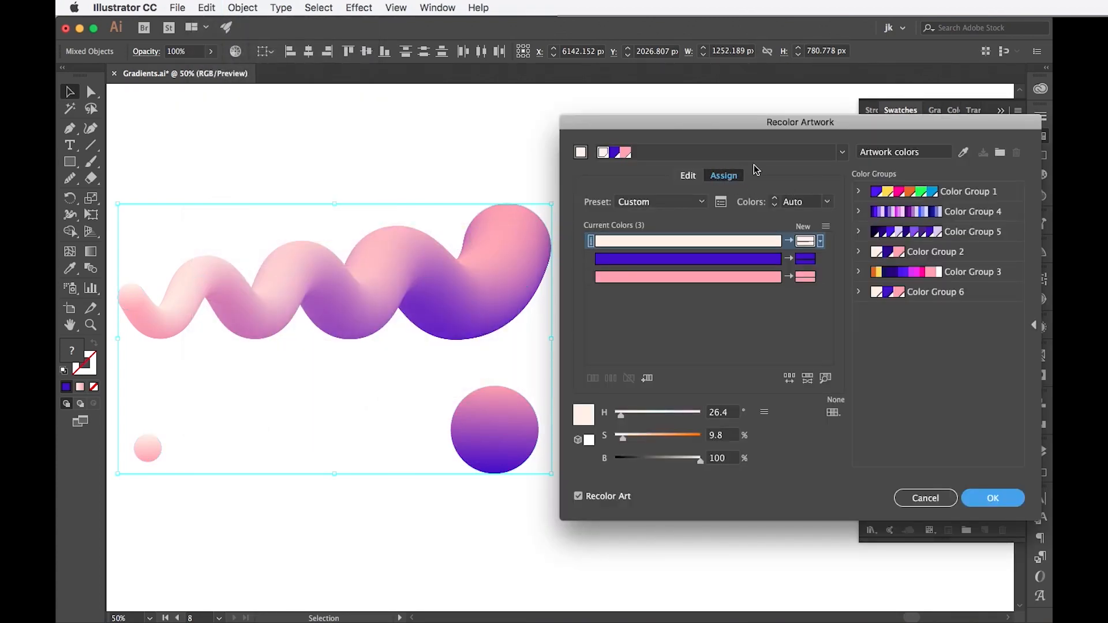
# Recolor the artwork with Color Group 1, swap its blue and yellow, and exclude and re-include the cream colour in the recoloring.
pyautogui.click(966, 189)
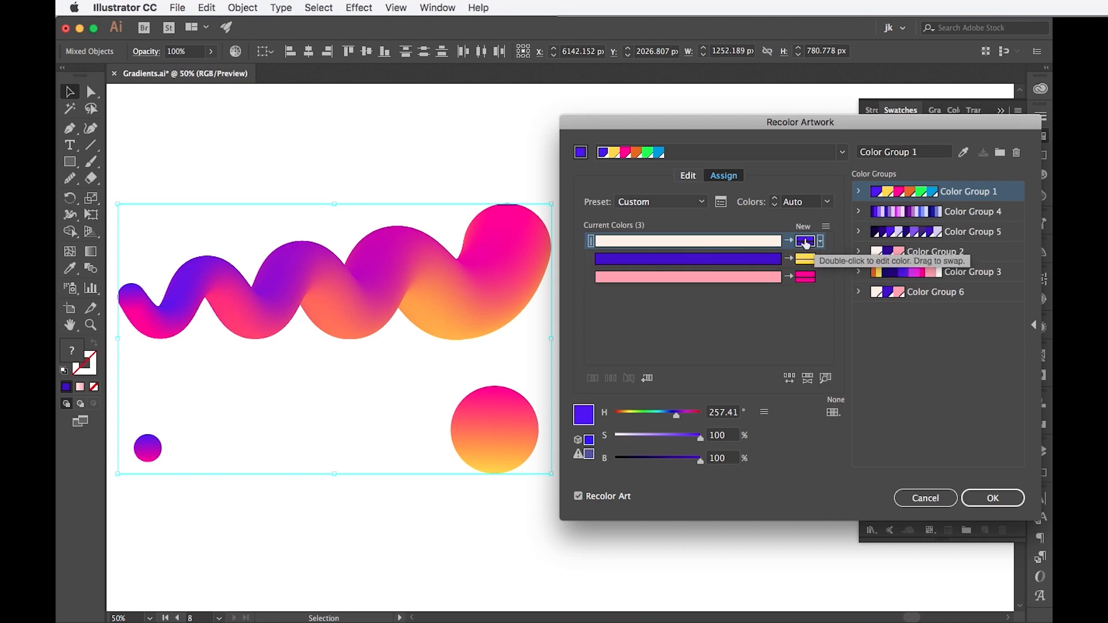
pyautogui.moveTo(805, 266); pyautogui.dragTo(806, 242)
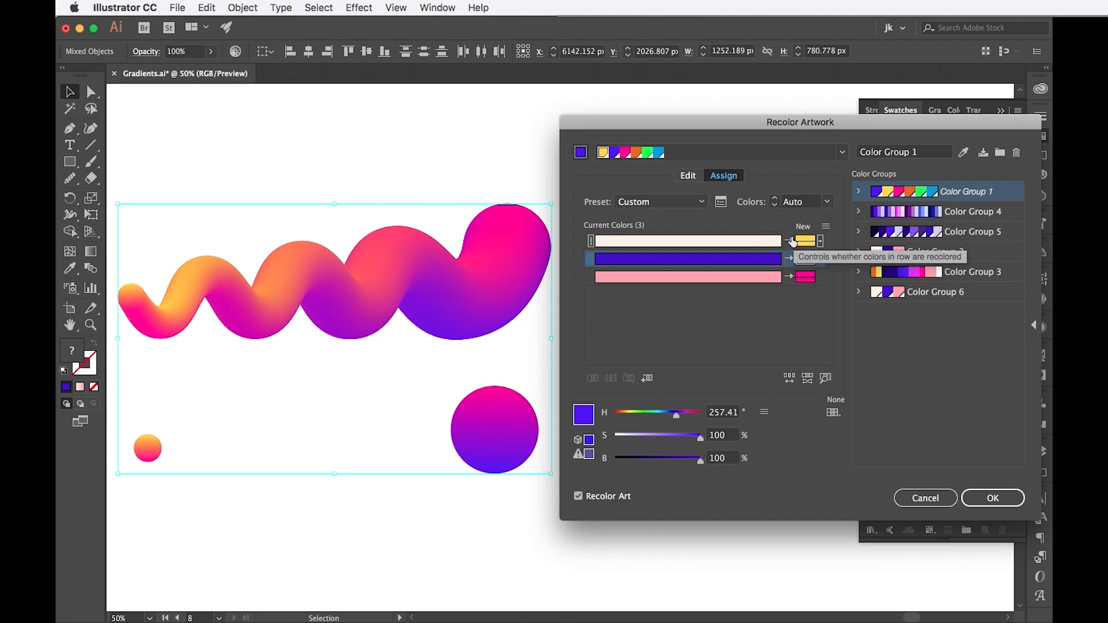
pyautogui.click(788, 242)
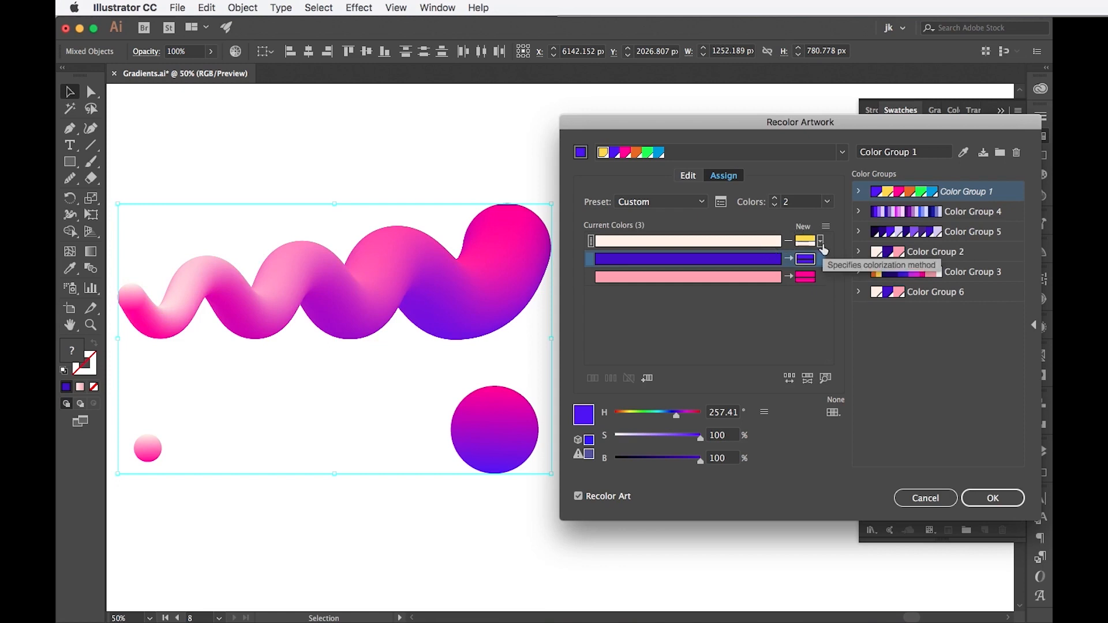
pyautogui.click(788, 240)
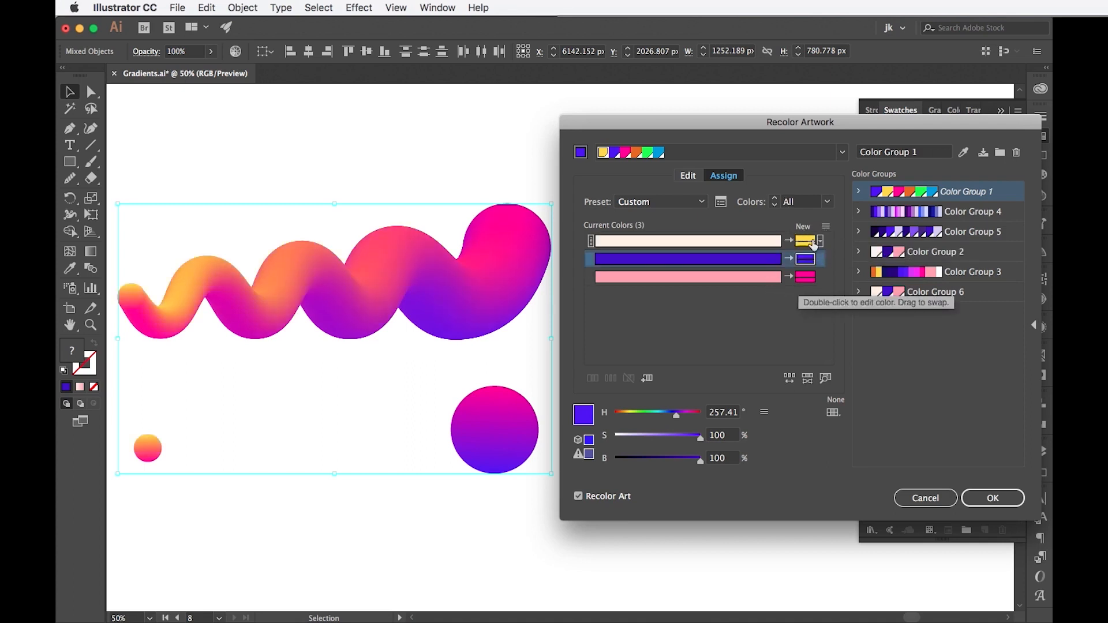
# Randomize the order of the Color Group 1 colours assigned to the artwork three times.
pyautogui.click(789, 378)
pyautogui.click(789, 379)
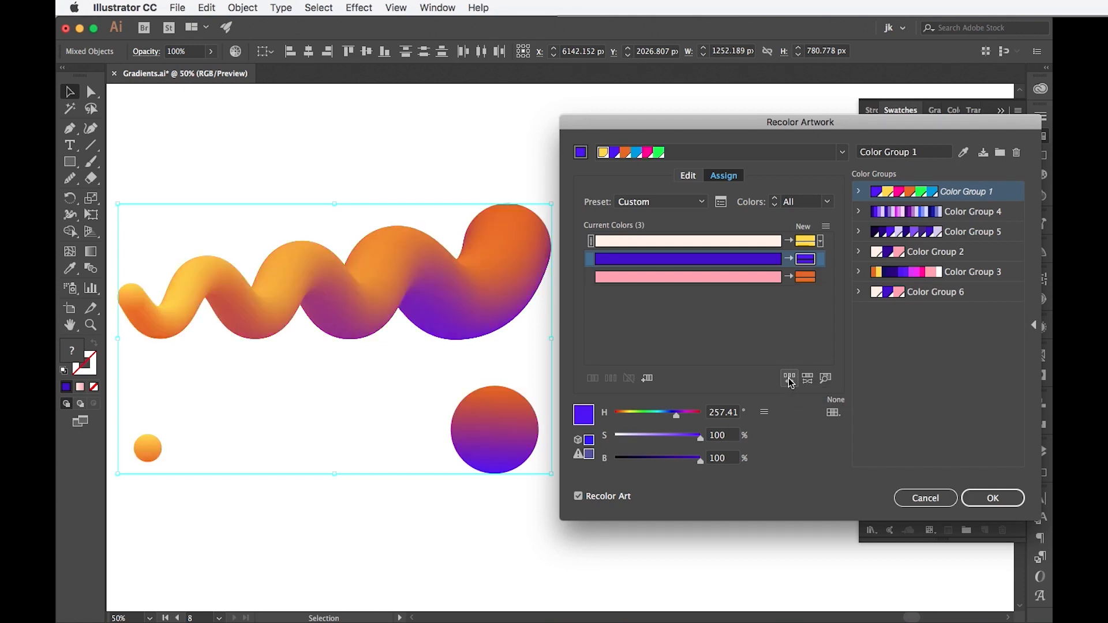
pyautogui.click(788, 379)
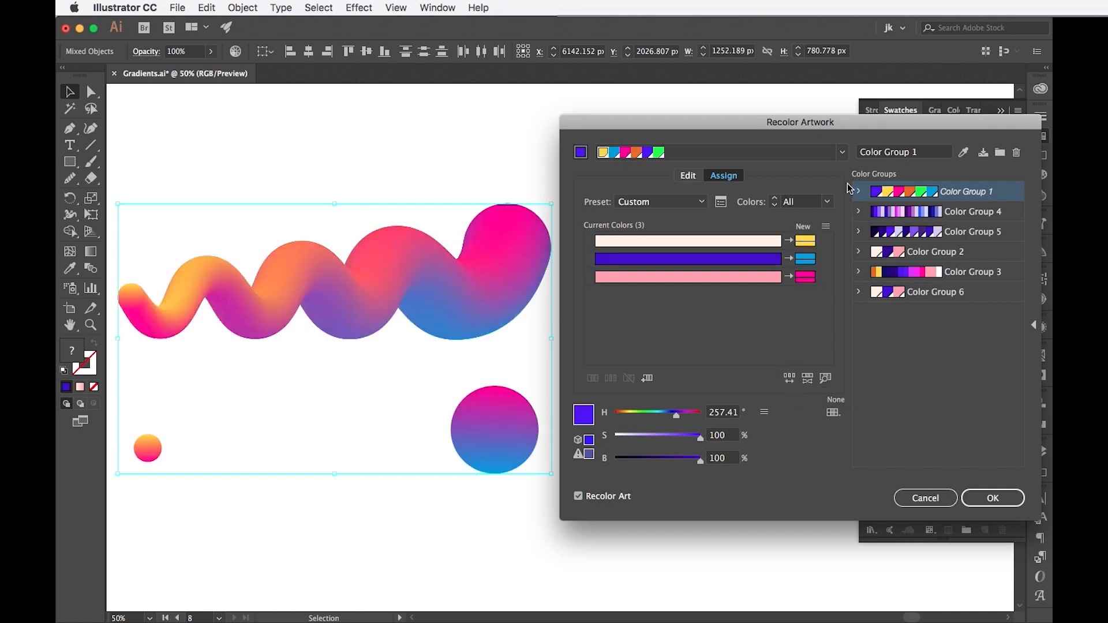
# Assign Color Group 6 to the artwork and select its blue on the Recolor Artwork colour wheel.
pyautogui.click(635, 278)
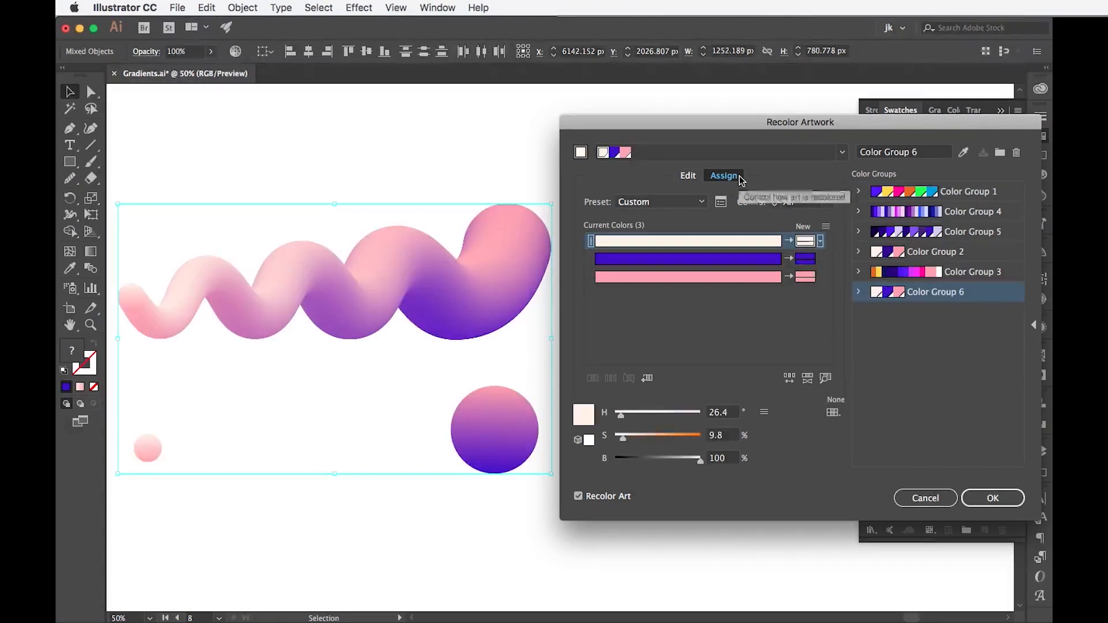
pyautogui.click(688, 177)
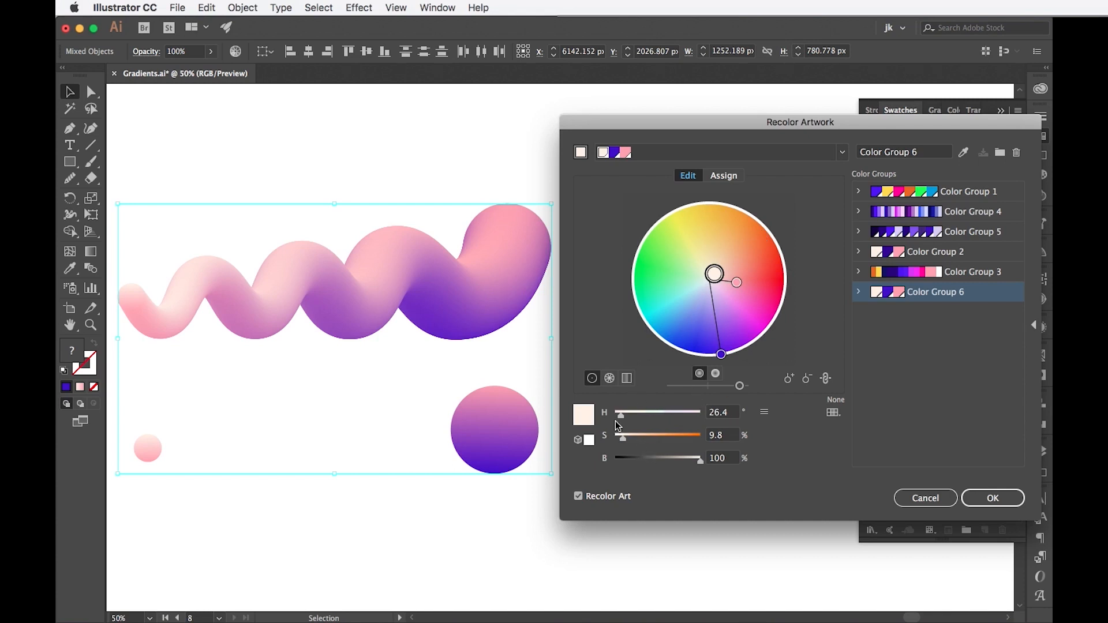
pyautogui.click(718, 361)
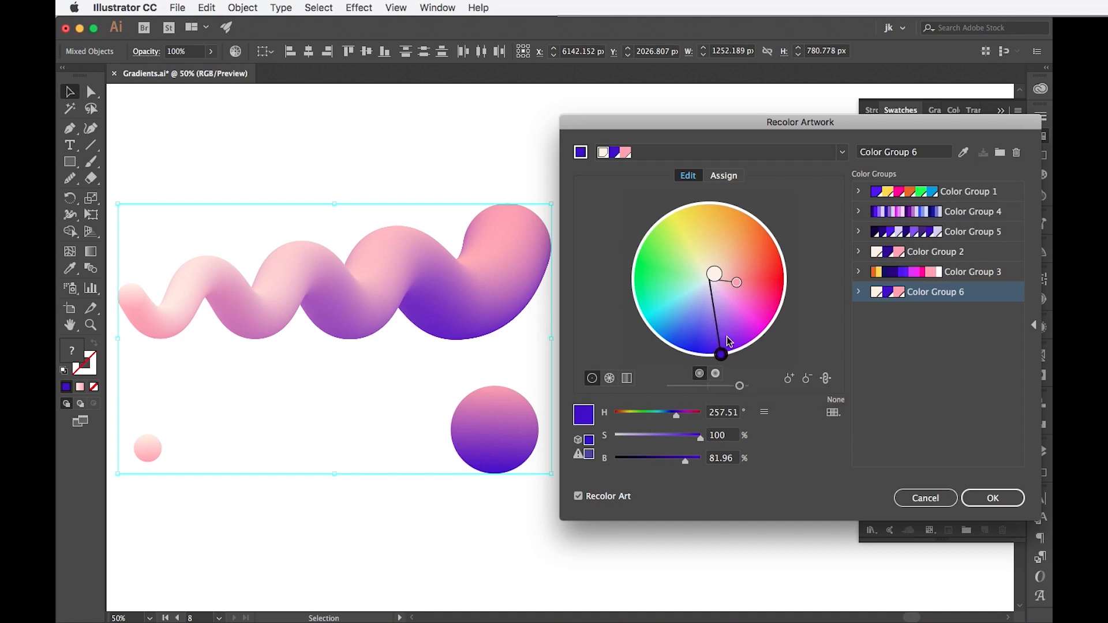
# Compare the brightness-and-hue wheel with the saturation-and-hue wheel, and raise the palette's brightness so the blue reaches 88.24%.
pyautogui.click(715, 373)
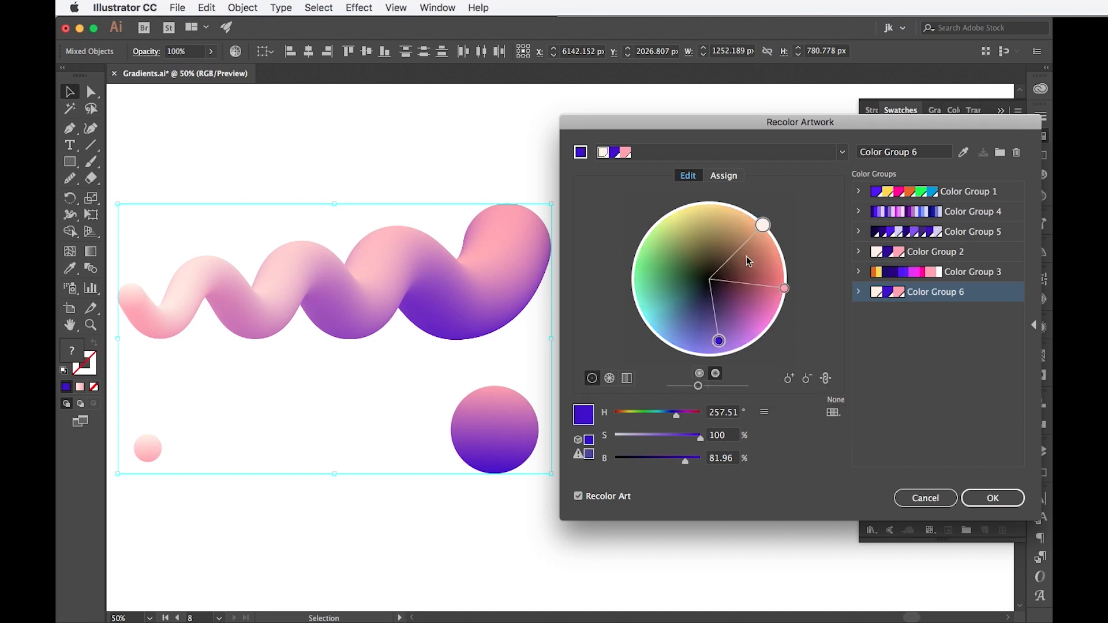
pyautogui.click(700, 374)
pyautogui.moveTo(739, 388)
pyautogui.mouseDown()
pyautogui.moveTo(686, 389)
pyautogui.moveTo(747, 390)
pyautogui.mouseUp()
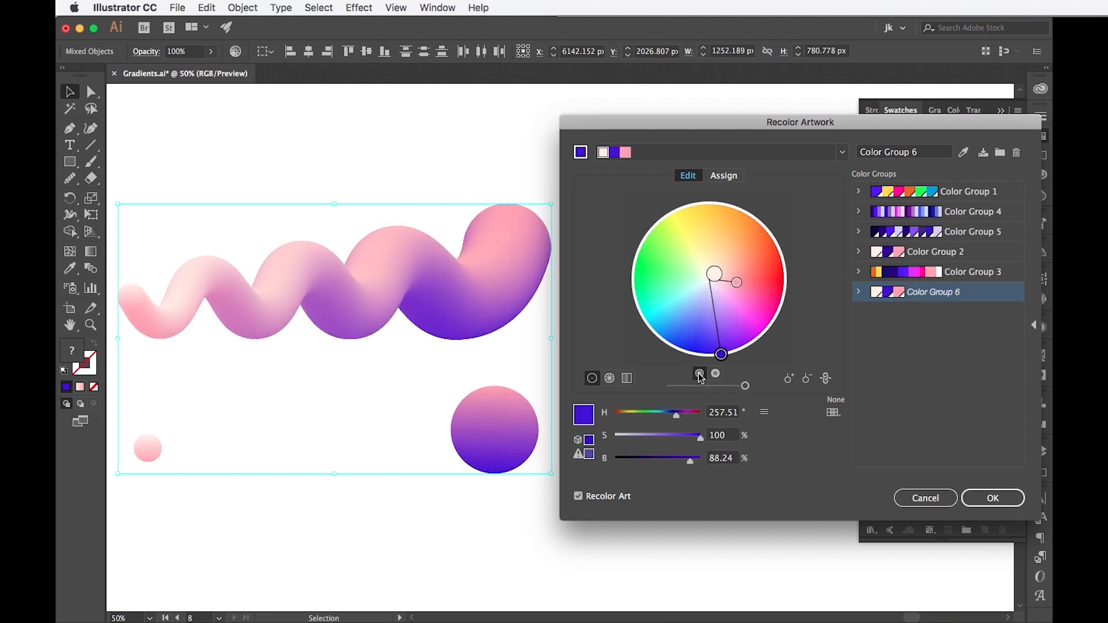
# Lower the palette's saturation so the blue reaches 79.75%, using the brightness-and-hue wheel, and return to the saturation-and-hue wheel.
pyautogui.click(716, 373)
pyautogui.moveTo(745, 386); pyautogui.dragTo(695, 387)
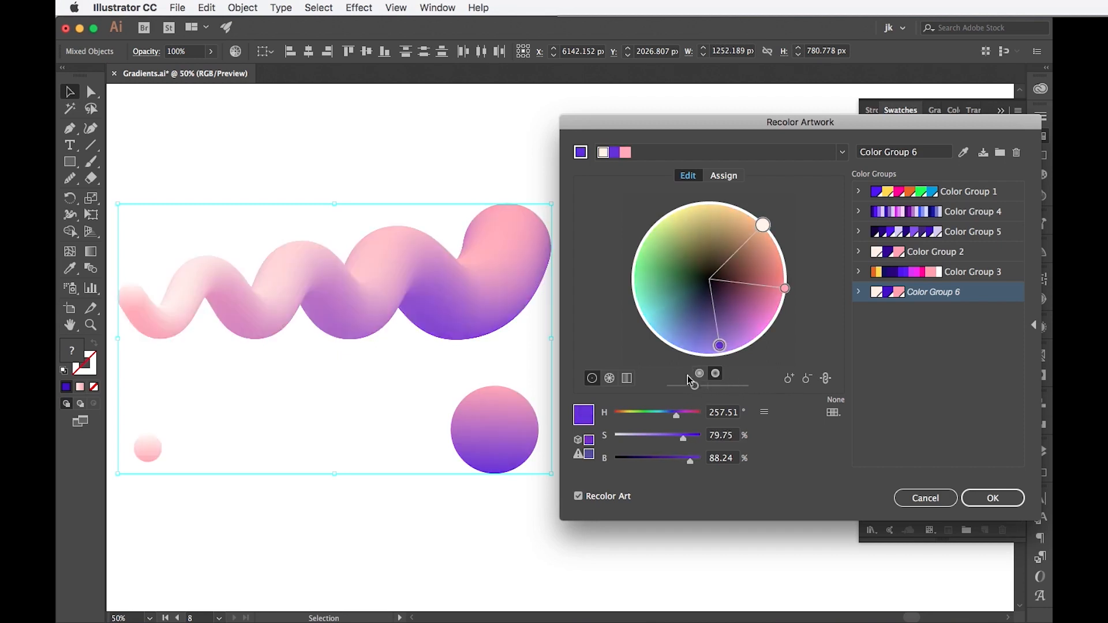
pyautogui.click(701, 374)
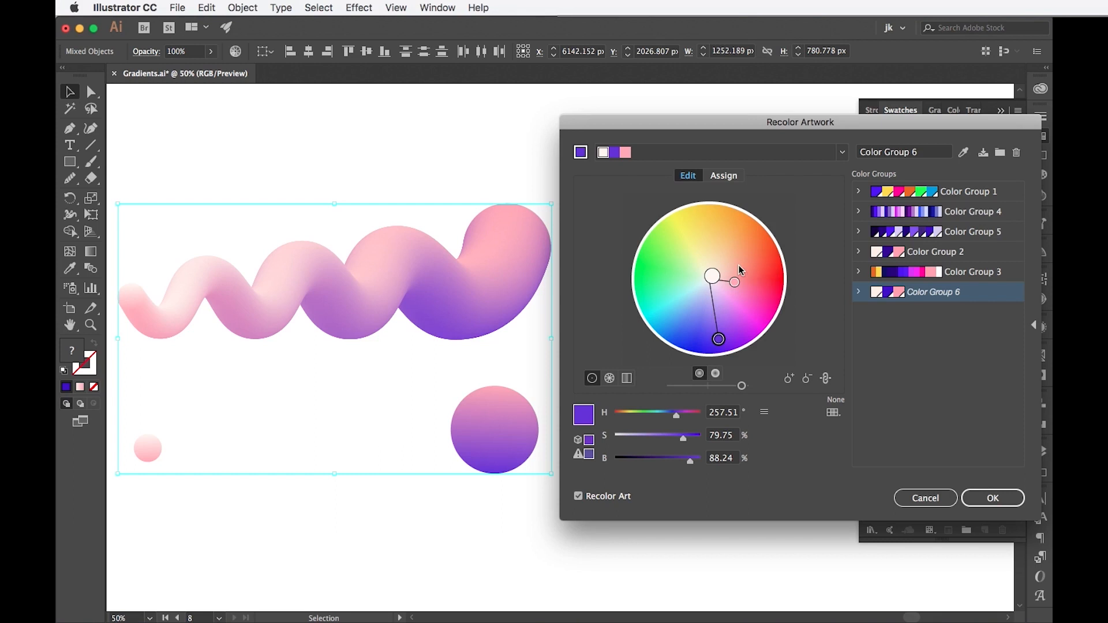
# Rotate the linked harmony colours together until the pink has hue 11.6° and saturation 42.21%.
pyautogui.click(829, 380)
pyautogui.click(828, 381)
pyautogui.moveTo(716, 283)
pyautogui.mouseDown()
pyautogui.moveTo(703, 293)
pyautogui.moveTo(728, 296)
pyautogui.moveTo(726, 273)
pyautogui.moveTo(769, 266)
pyautogui.moveTo(743, 274)
pyautogui.moveTo(736, 295)
pyautogui.moveTo(758, 306)
pyautogui.moveTo(730, 298)
pyautogui.moveTo(742, 313)
pyautogui.moveTo(733, 296)
pyautogui.mouseUp()
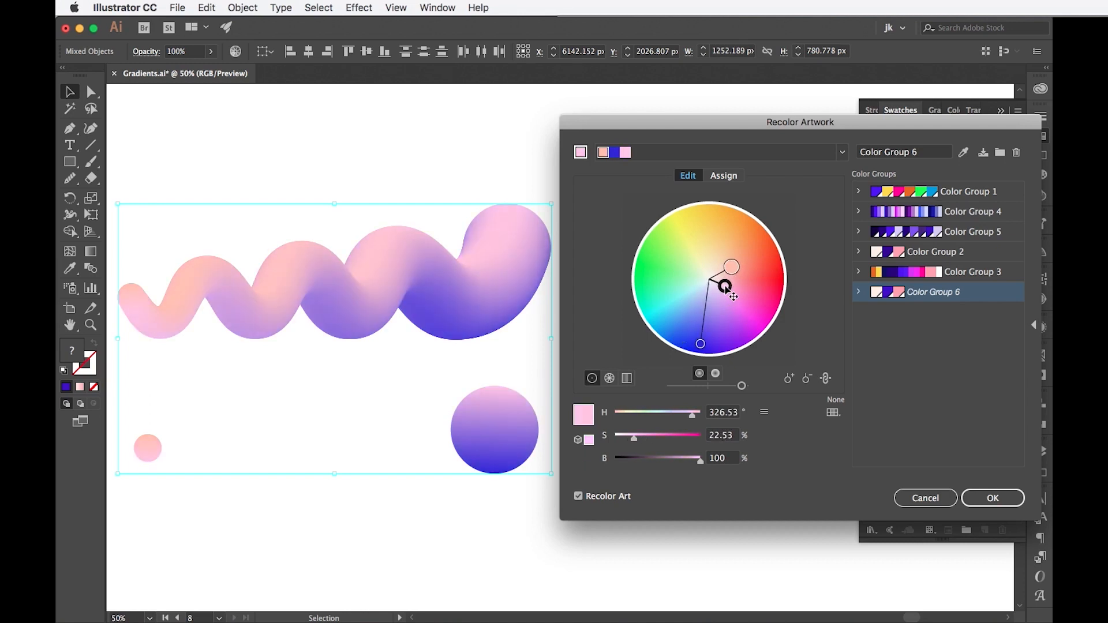
pyautogui.moveTo(733, 296); pyautogui.dragTo(744, 274)
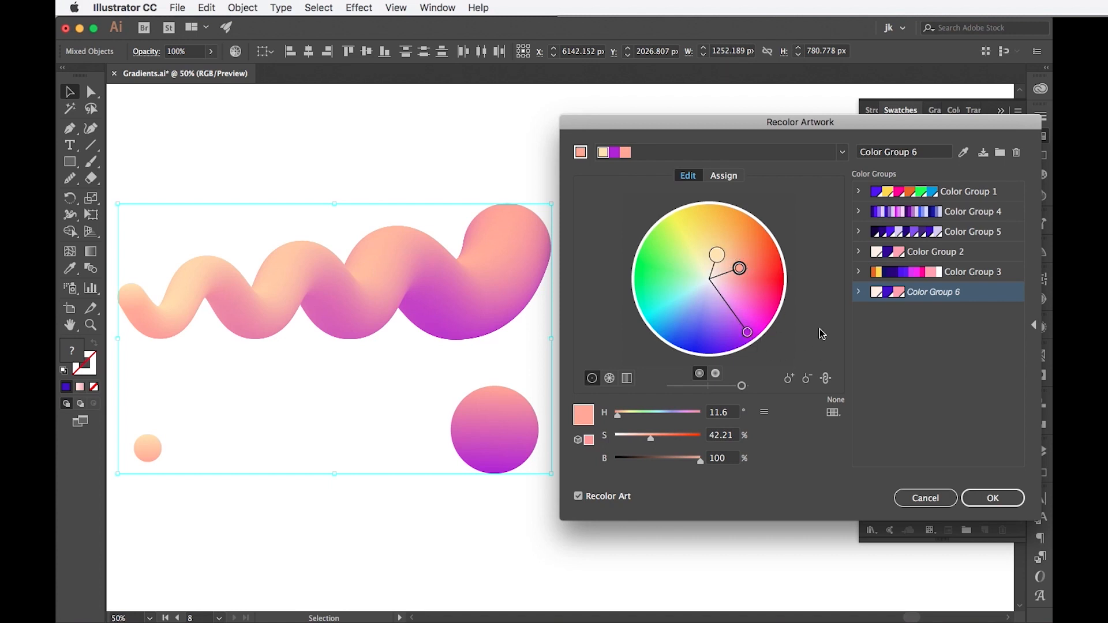
# Unlink the harmony colours and shift only the pale yellow to an orange with hue 35.98° and saturation 61.46%.
pyautogui.click(827, 379)
pyautogui.moveTo(716, 254)
pyautogui.mouseDown()
pyautogui.moveTo(749, 241)
pyautogui.moveTo(693, 311)
pyautogui.moveTo(746, 266)
pyautogui.moveTo(731, 238)
pyautogui.mouseUp()
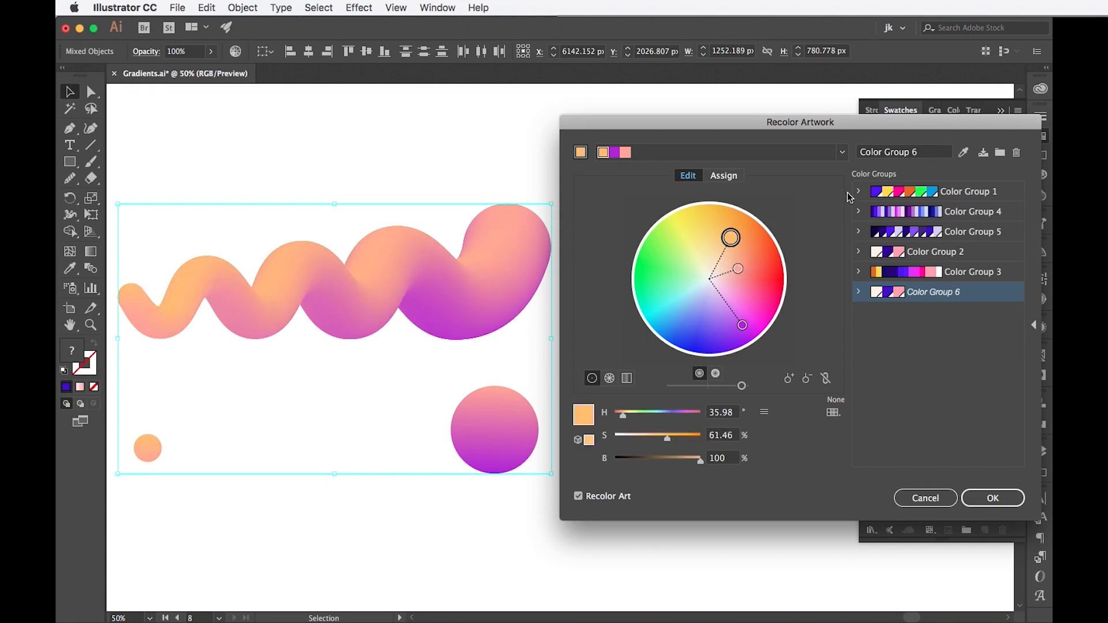
# Save the adjusted palette as a new color group and apply the recoloring to the artwork.
pyautogui.click(1000, 154)
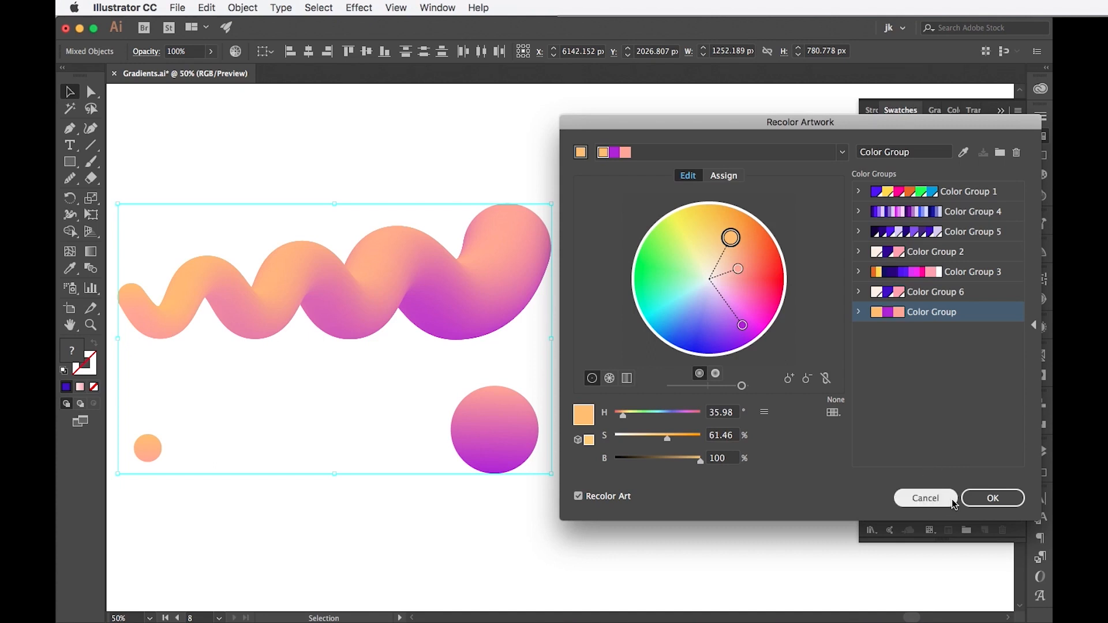
pyautogui.click(997, 500)
pyautogui.click(935, 331)
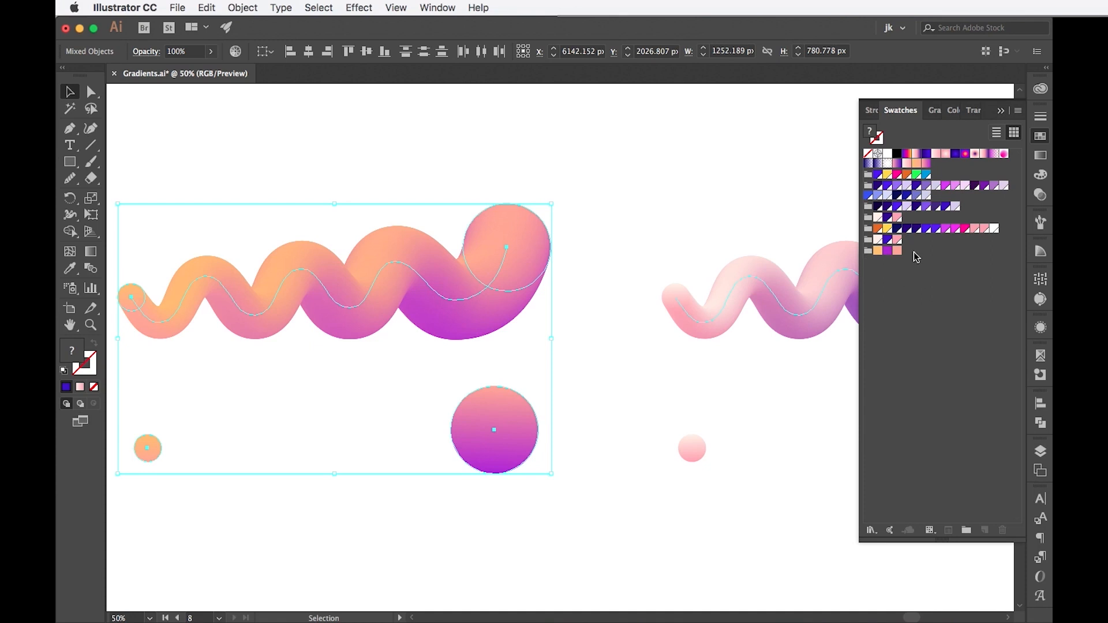
# Inspect which gradient swatches the small circles of the original and recolored blends use.
pyautogui.click(692, 447)
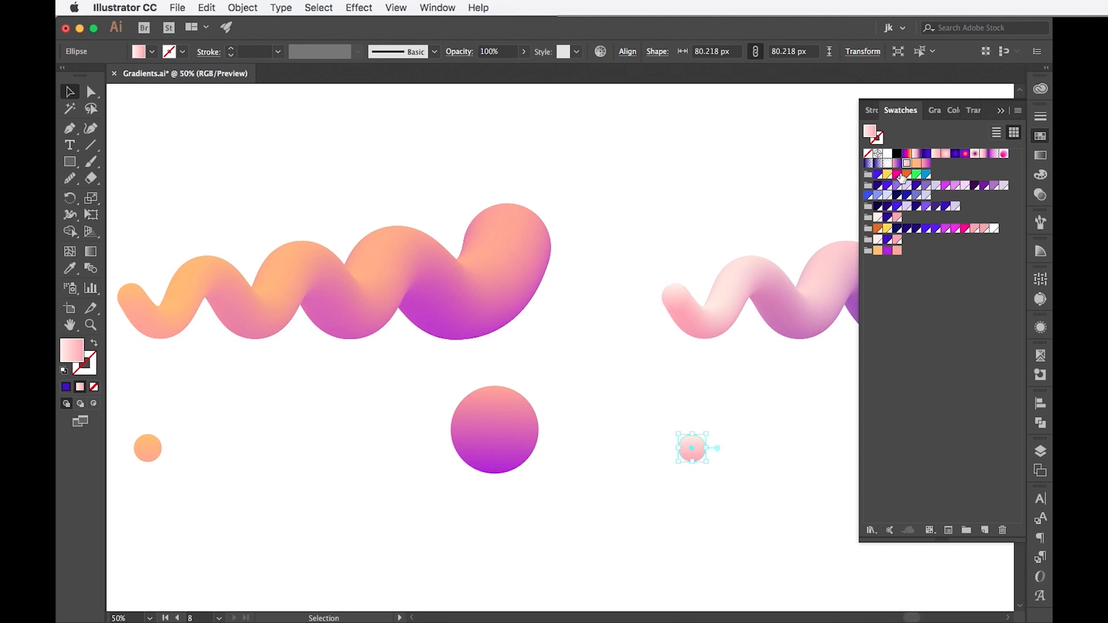
pyautogui.click(652, 372)
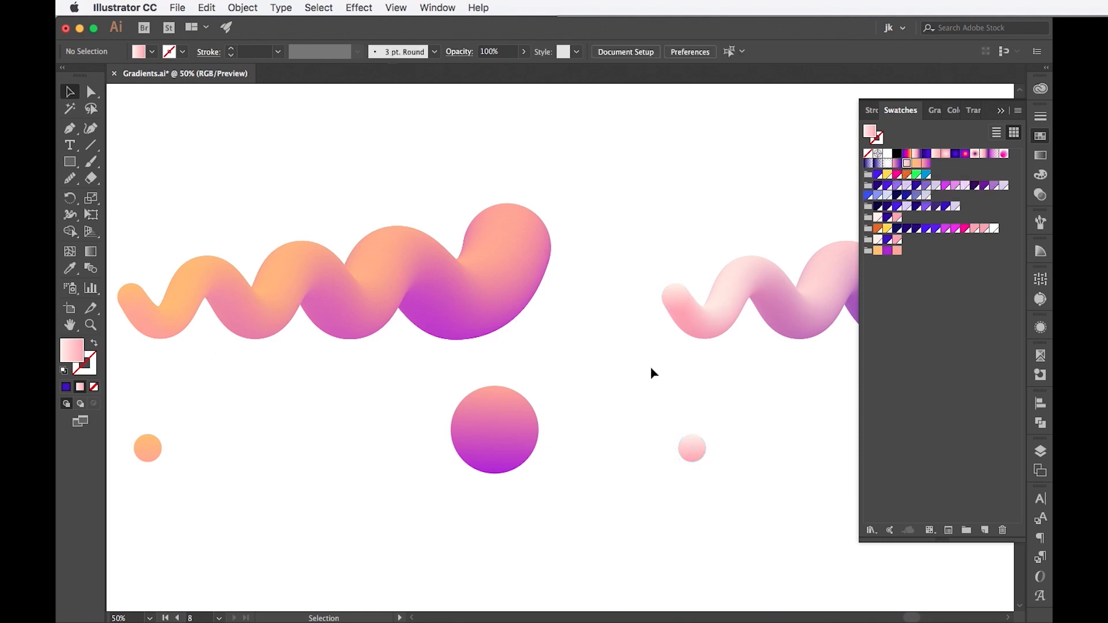
pyautogui.click(151, 456)
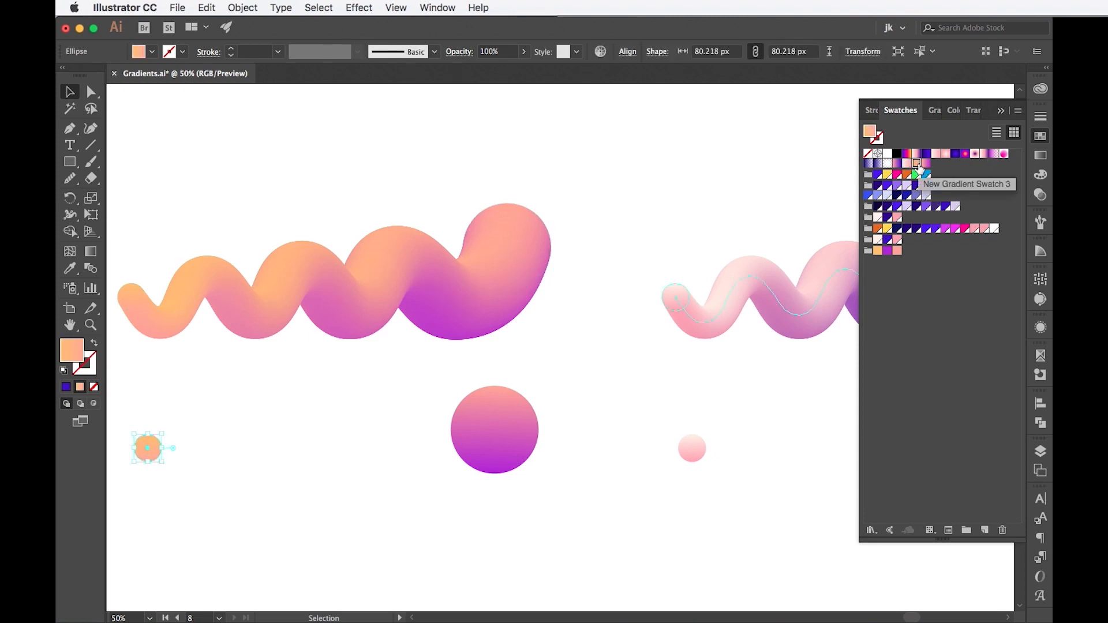
pyautogui.click(695, 169)
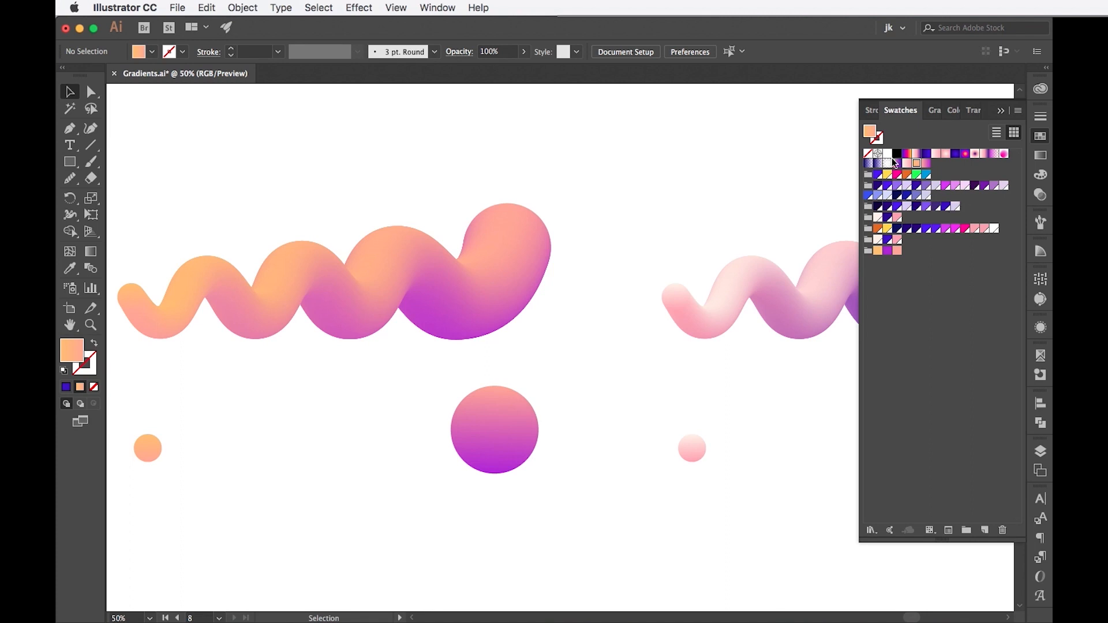
pyautogui.click(1018, 110)
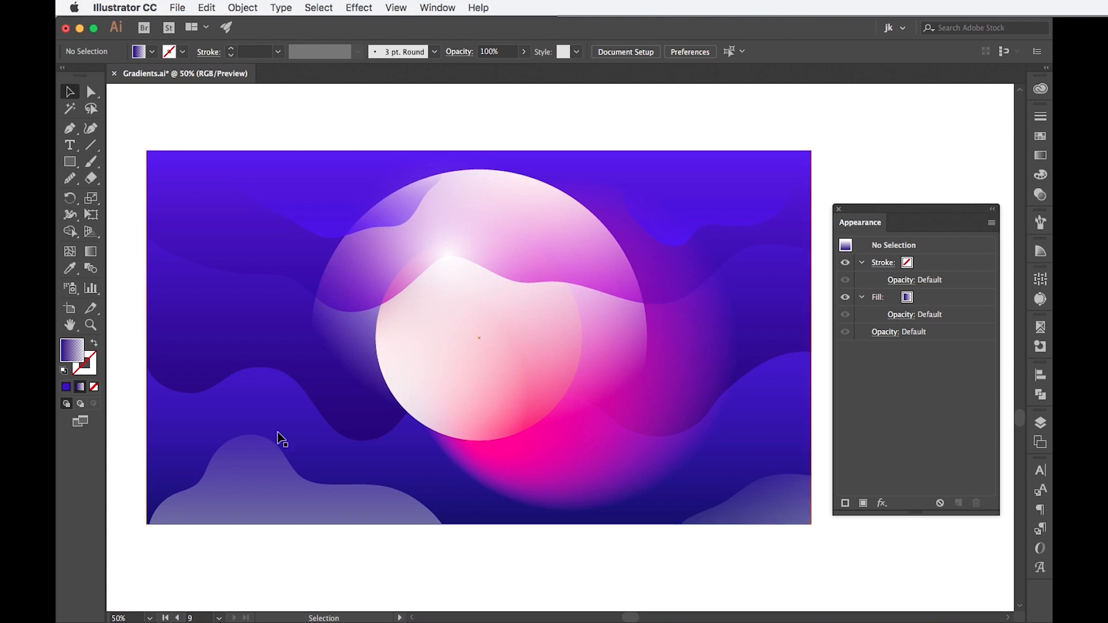
# Group all the wave and circle artwork and open the Grain texture effect for the group.
pyautogui.moveTo(137, 133); pyautogui.dragTo(807, 545)
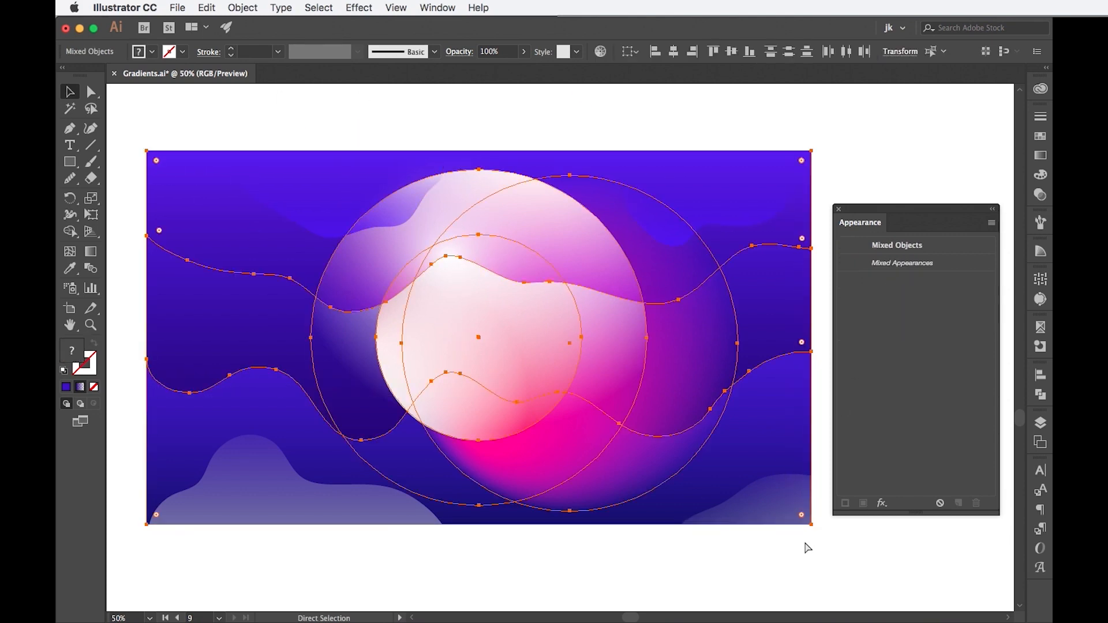
pyautogui.press('super+g')
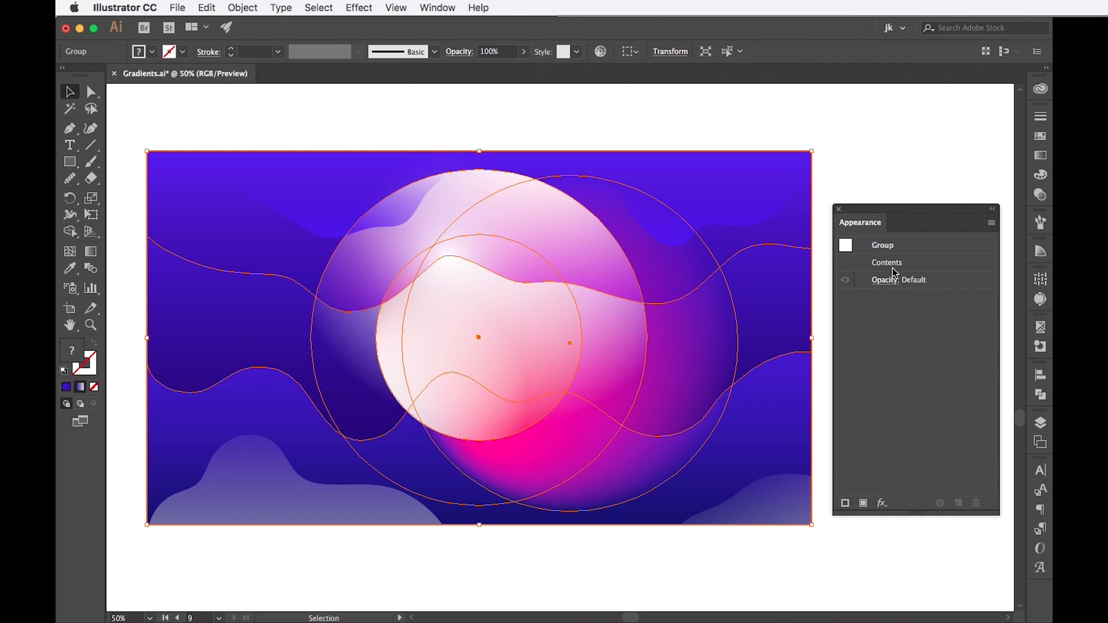
pyautogui.click(883, 507)
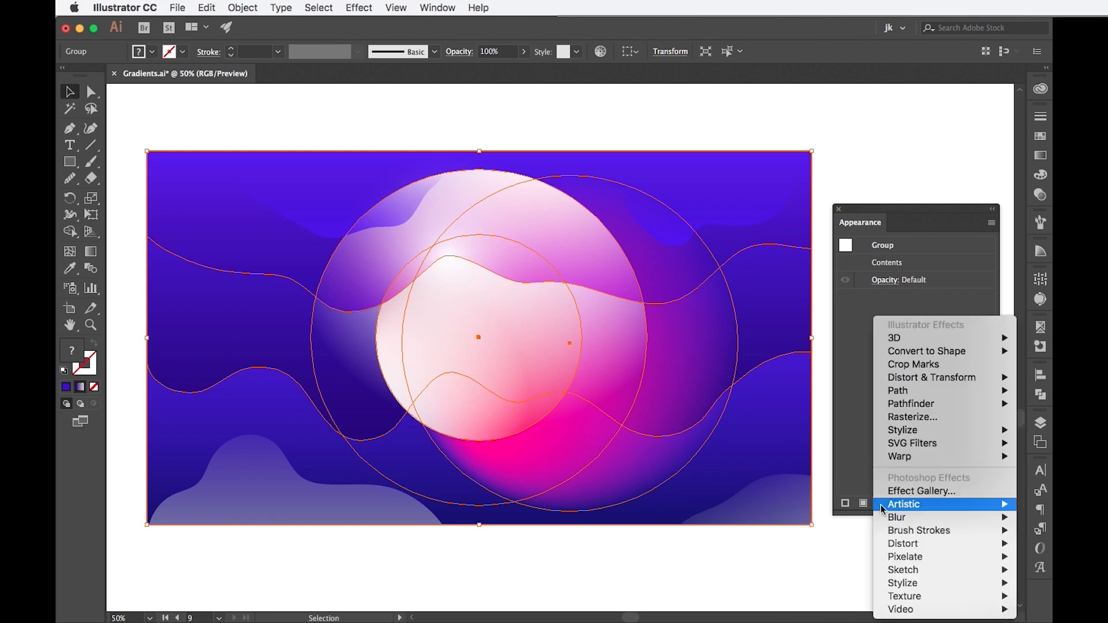
pyautogui.moveTo(906, 597)
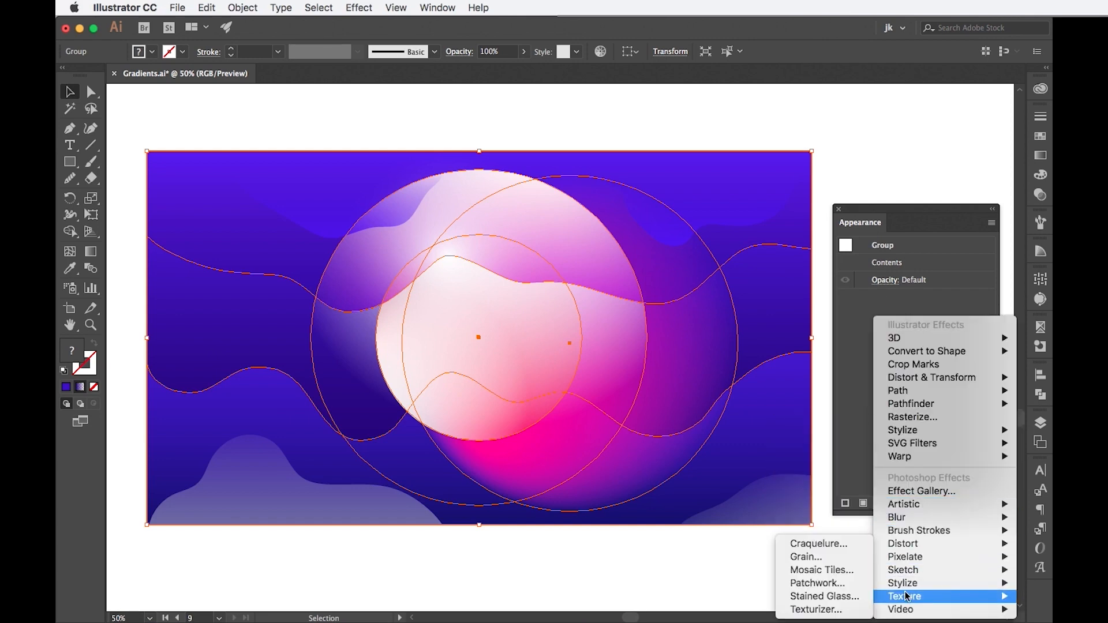
pyautogui.click(836, 558)
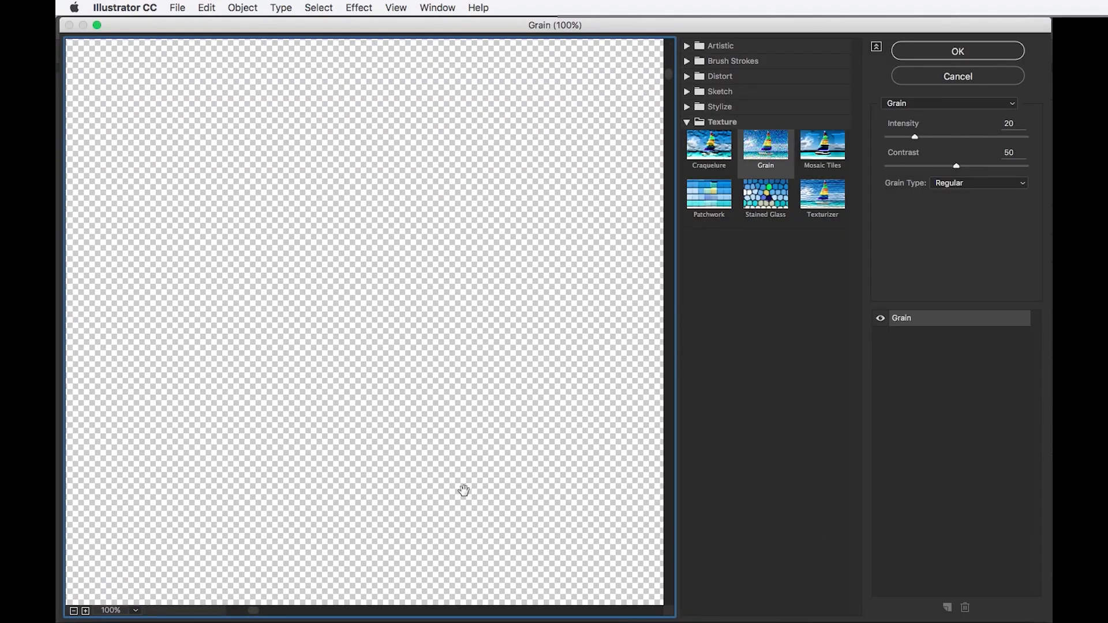
# Examine the grain on the overlapping circles with the effect preview at 25% zoom.
pyautogui.moveTo(463, 490); pyautogui.dragTo(371, 99)
pyautogui.moveTo(409, 339); pyautogui.dragTo(121, 250)
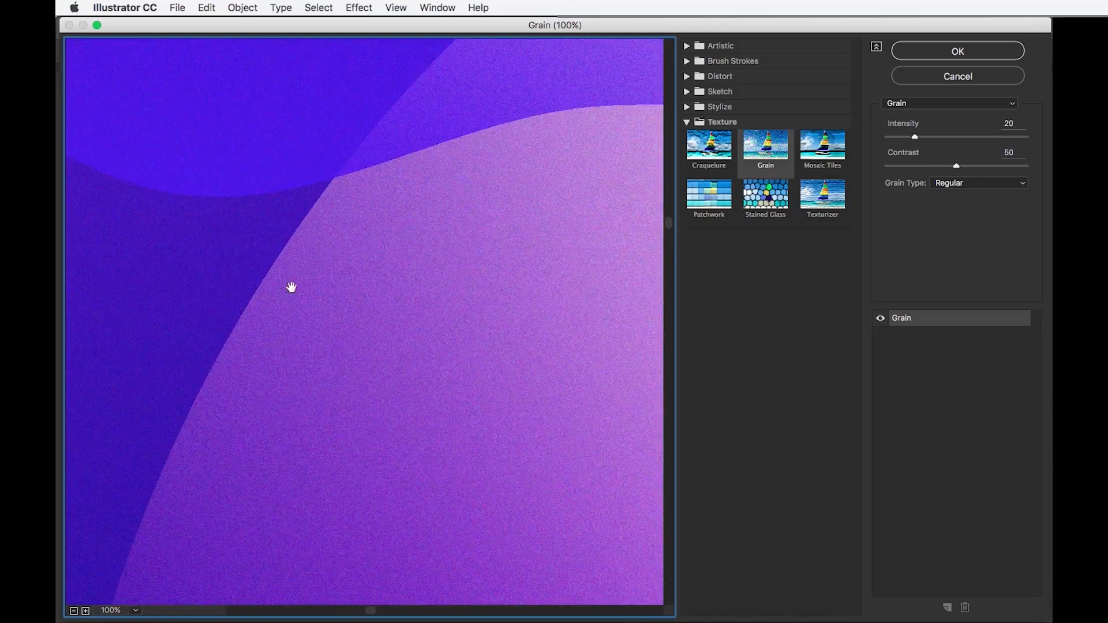
pyautogui.click(74, 611)
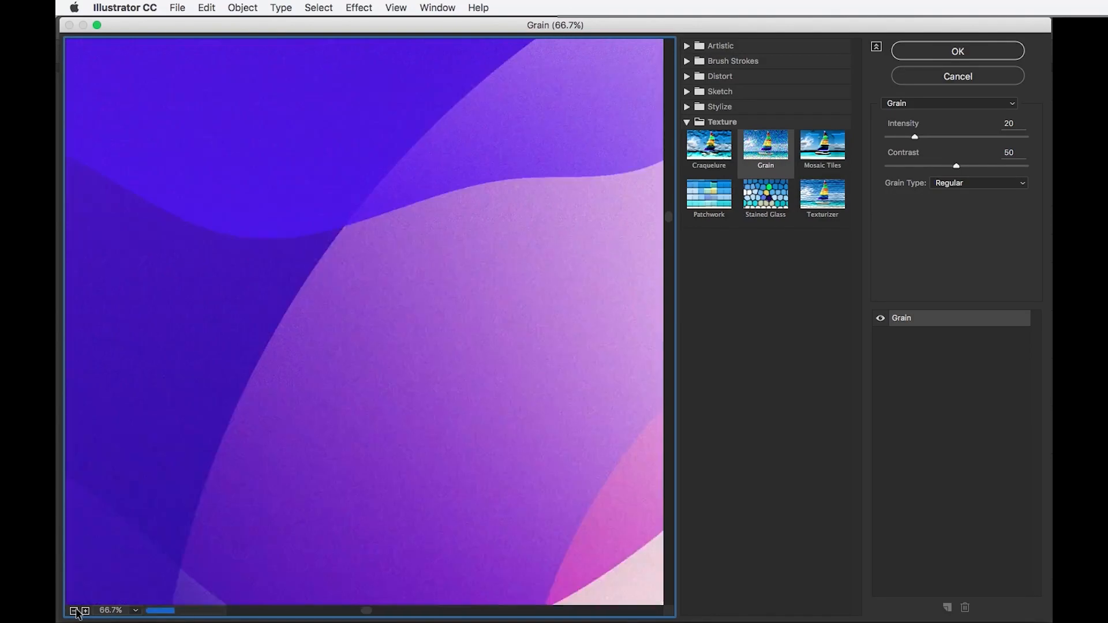
pyautogui.click(74, 611)
pyautogui.click(73, 611)
pyautogui.click(73, 610)
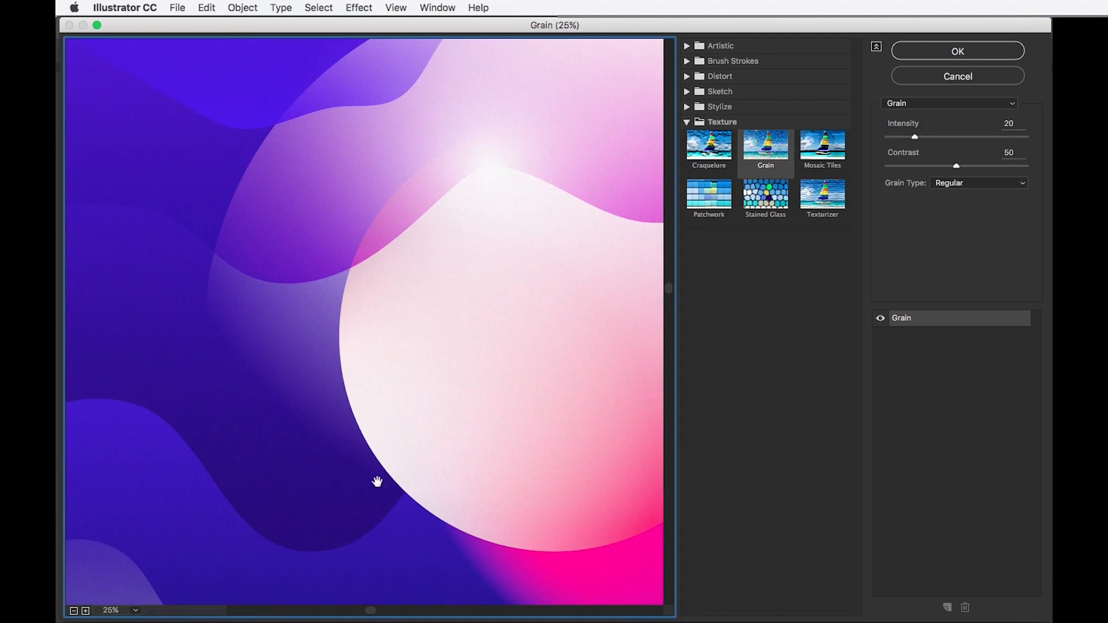
pyautogui.moveTo(564, 176); pyautogui.dragTo(490, 183)
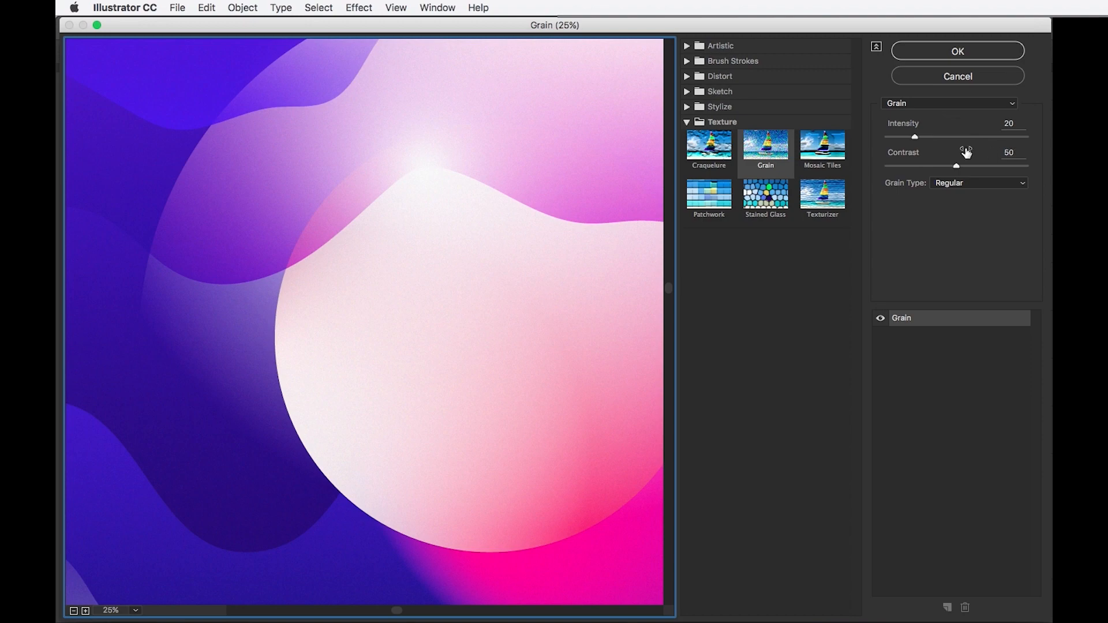
# Try Grain contrast values of 14, 78, 50 and 95, and settle on 51.
pyautogui.moveTo(953, 164); pyautogui.dragTo(906, 165)
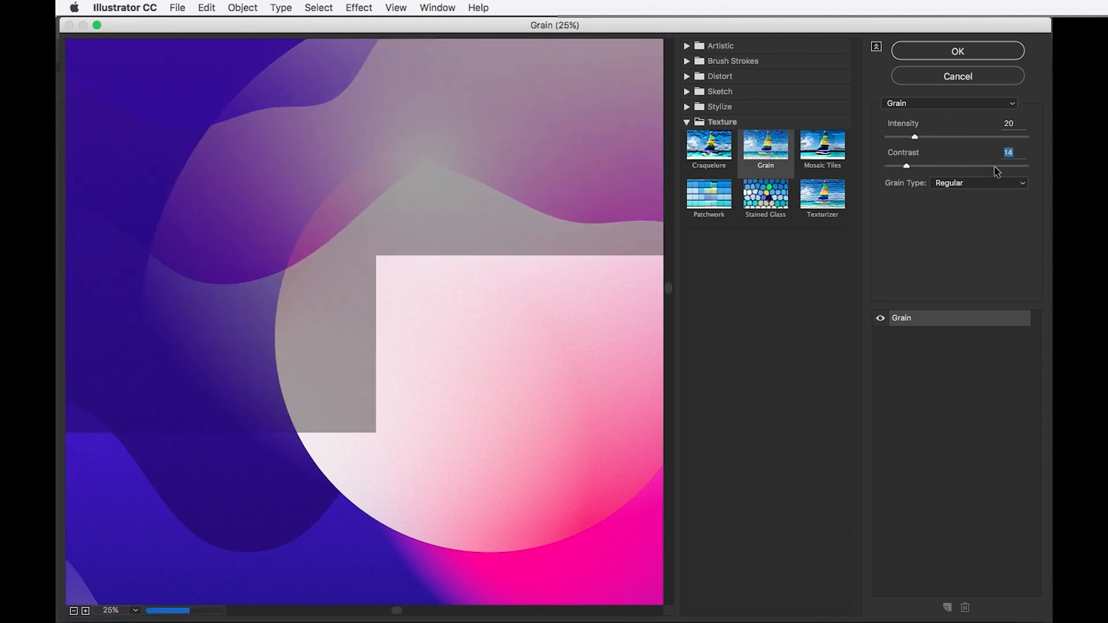
pyautogui.click(995, 167)
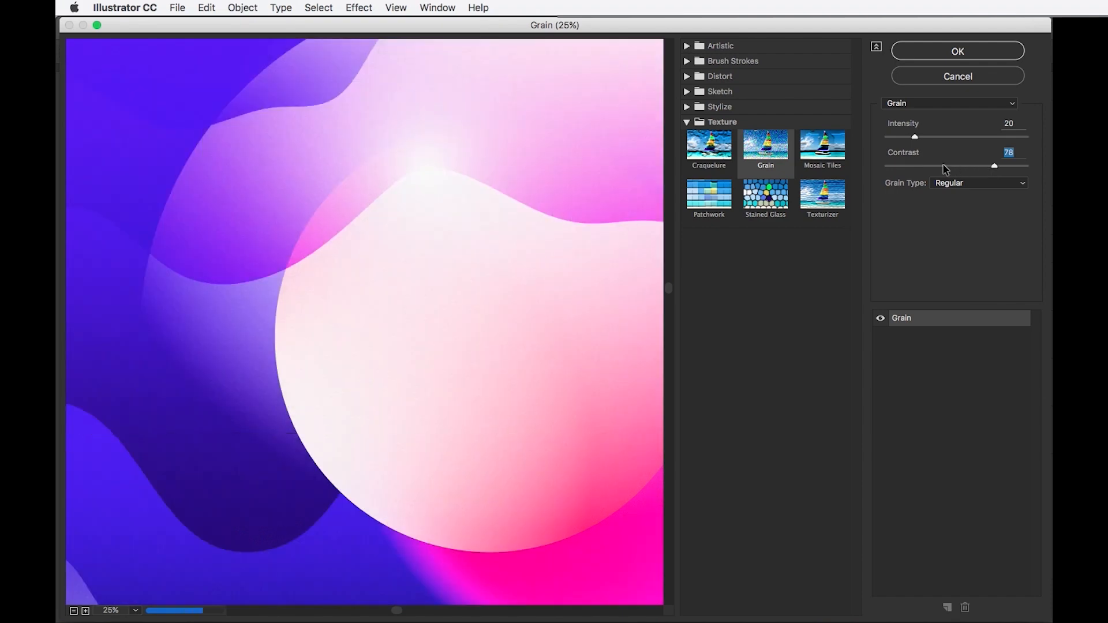
pyautogui.click(954, 167)
pyautogui.moveTo(956, 166); pyautogui.dragTo(956, 167)
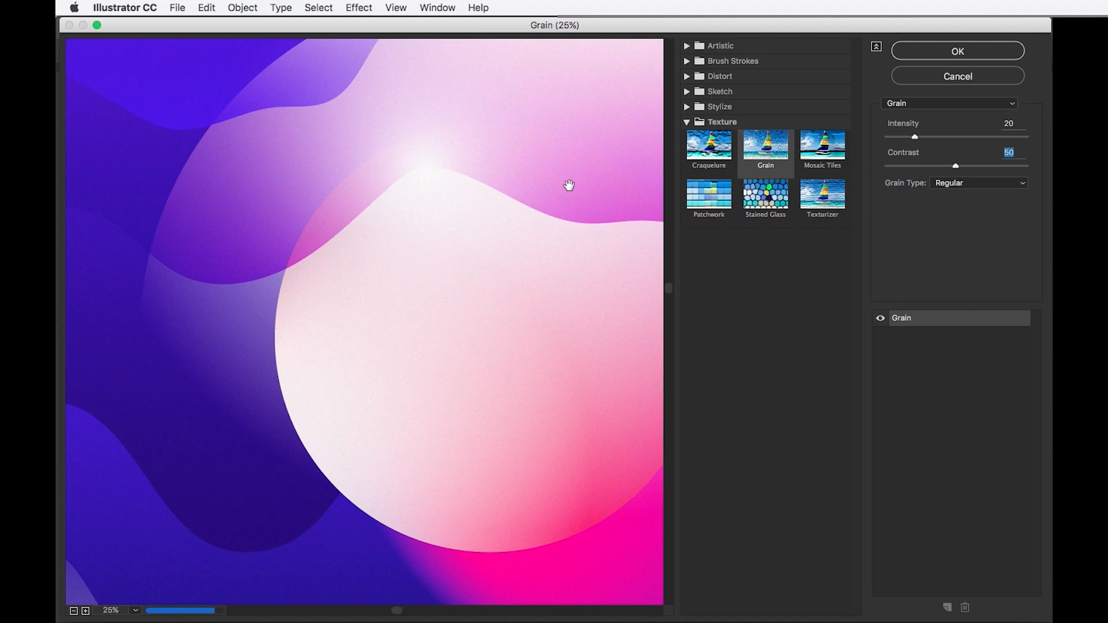
pyautogui.click(1018, 167)
pyautogui.moveTo(542, 452); pyautogui.dragTo(474, 189)
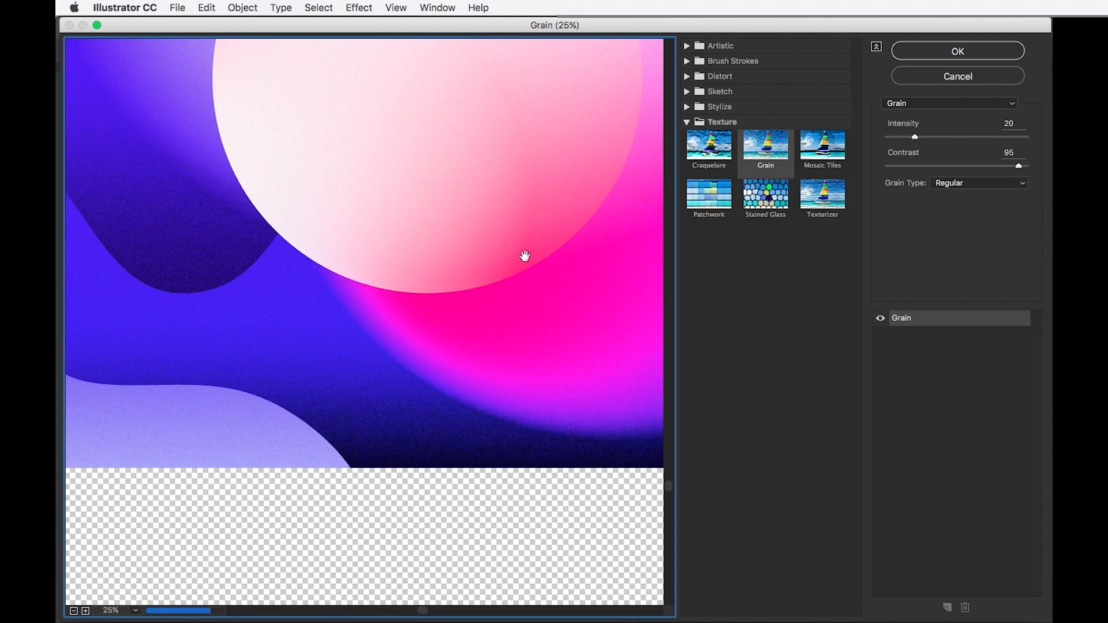
pyautogui.click(957, 166)
pyautogui.moveTo(474, 115); pyautogui.dragTo(539, 386)
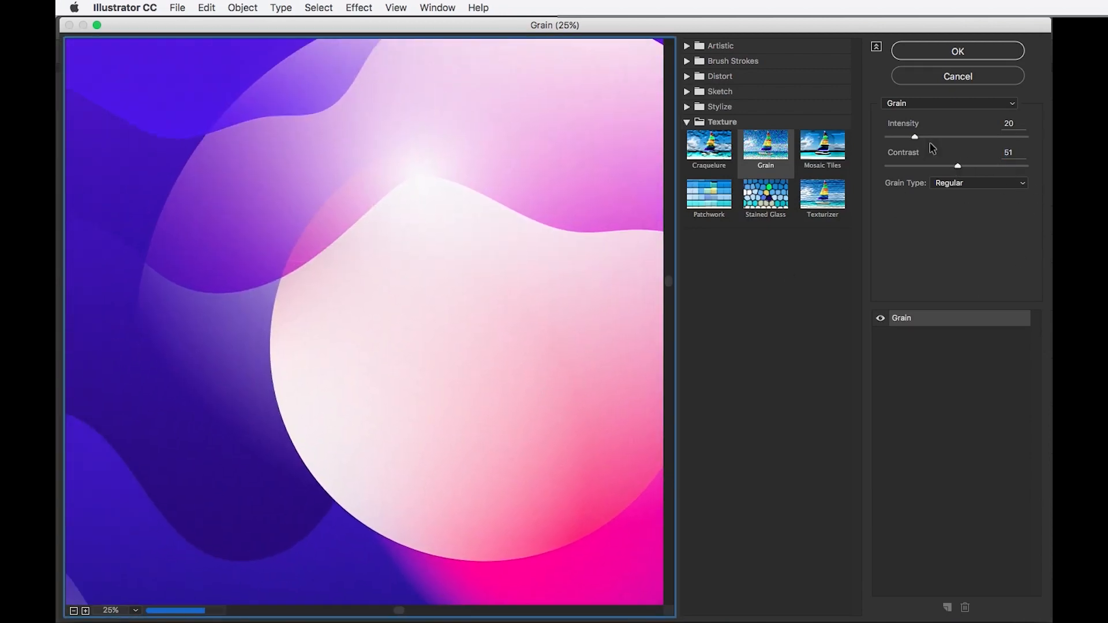
# Try Grain intensity values of 87, 9 and 17.
pyautogui.click(980, 136)
pyautogui.moveTo(980, 137); pyautogui.dragTo(1010, 138)
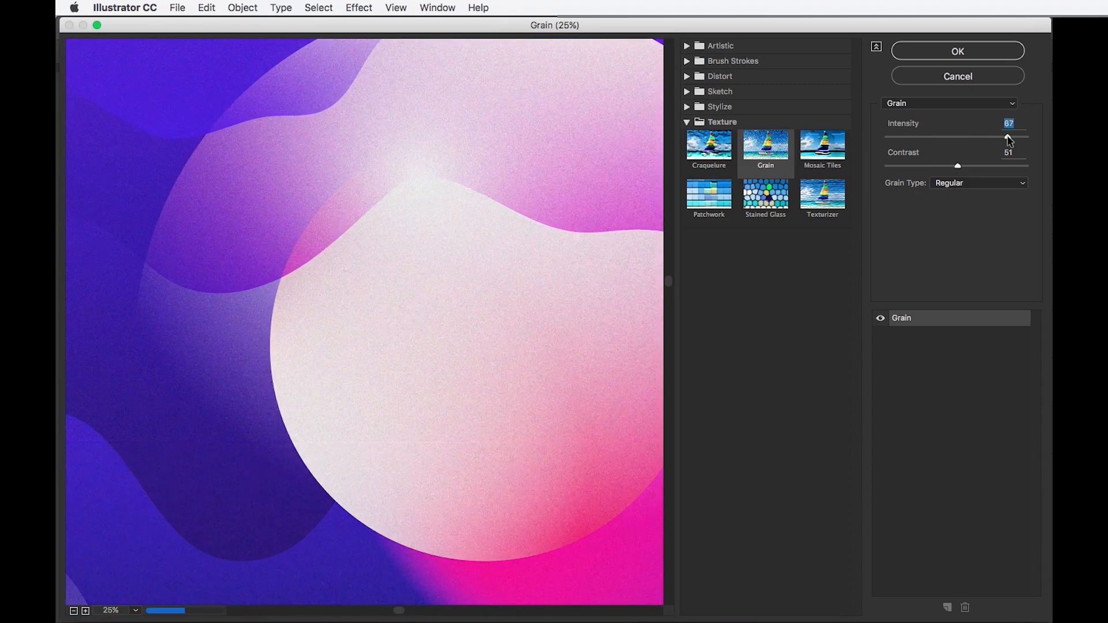
pyautogui.click(899, 137)
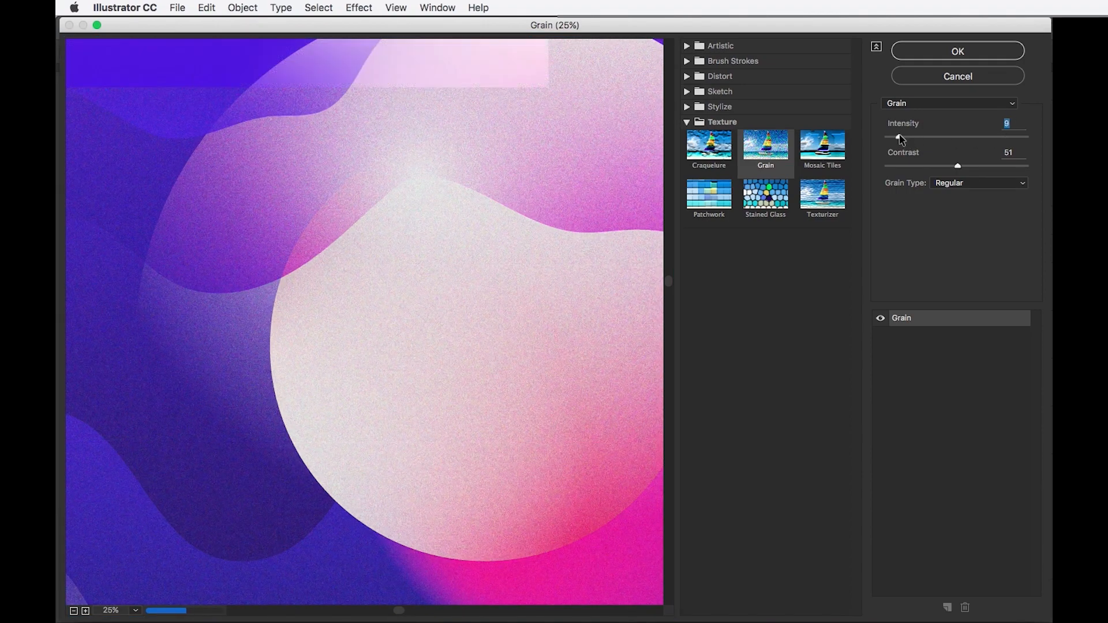
pyautogui.click(912, 137)
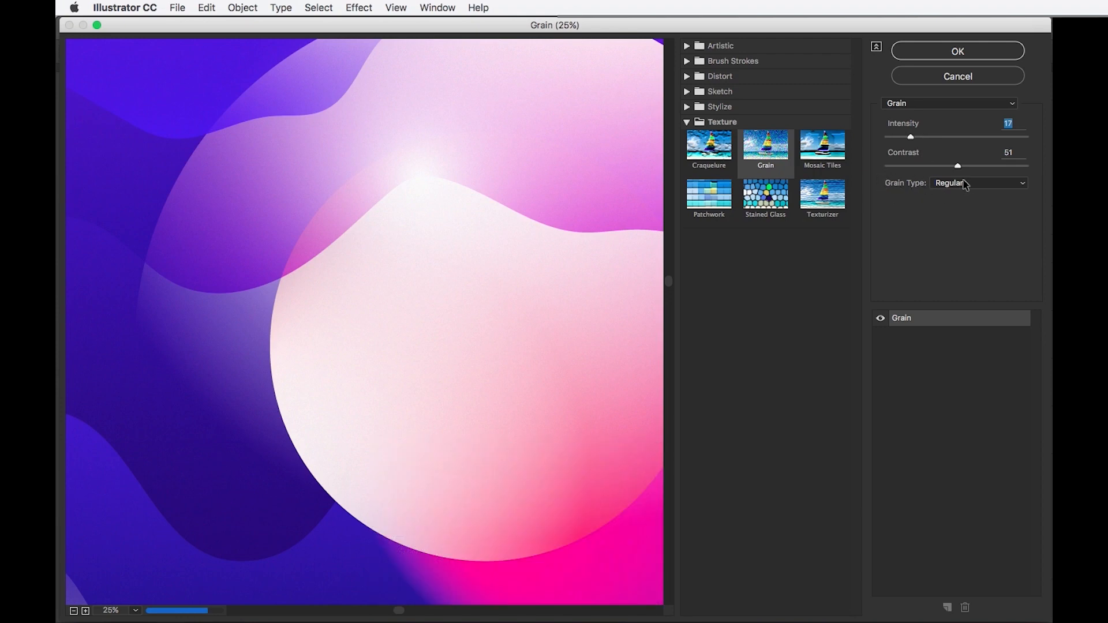
# Try the Sprinkles grain type with the intensity lowered to 5.
pyautogui.click(962, 183)
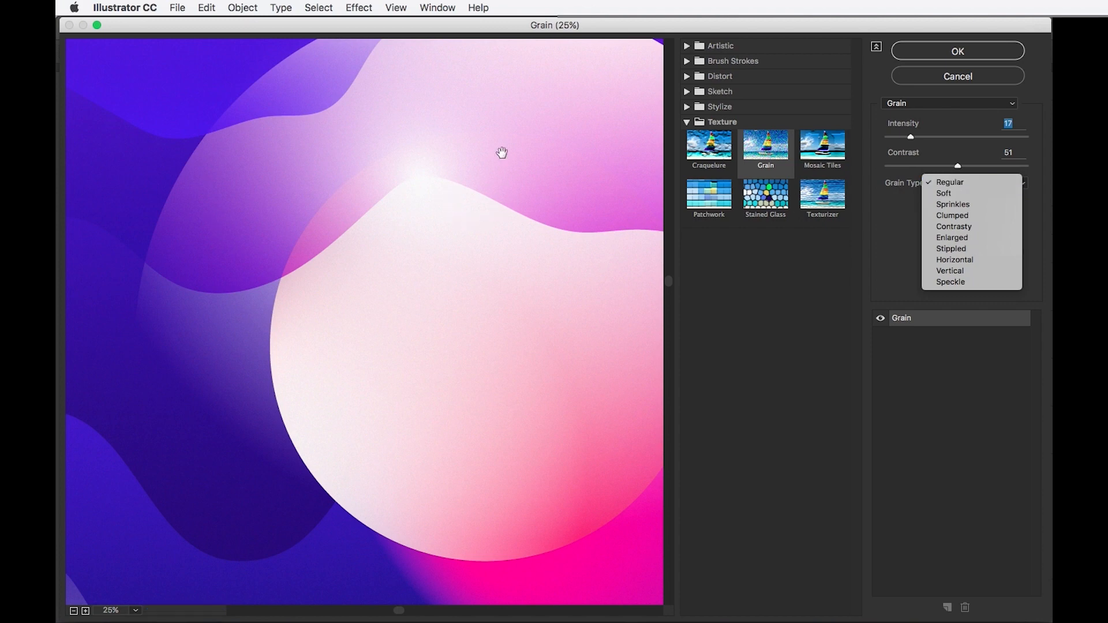
pyautogui.click(967, 206)
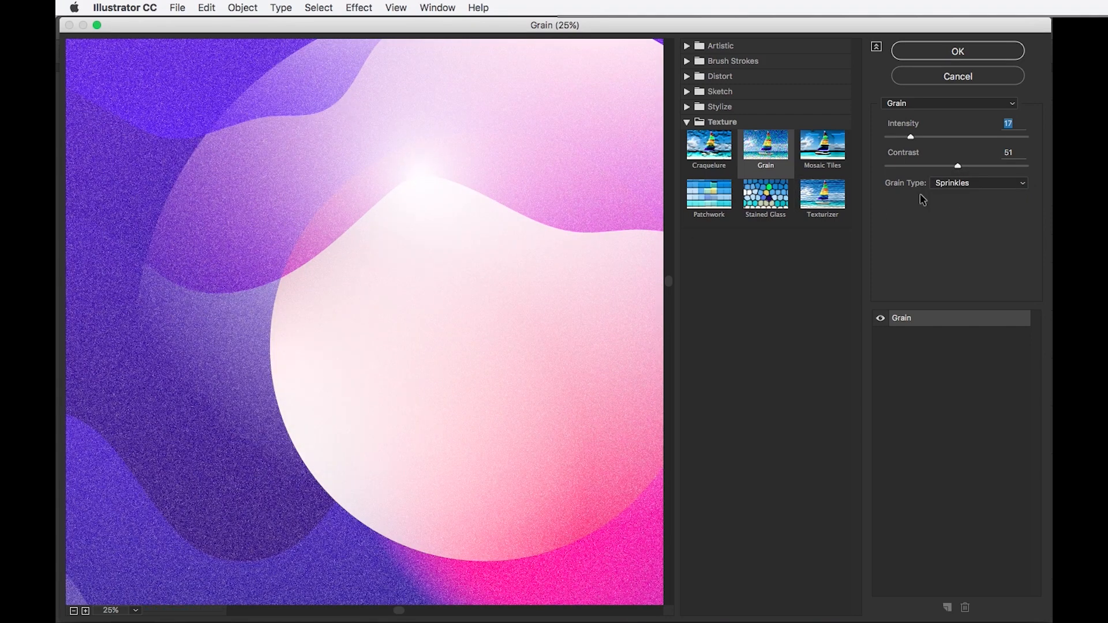
pyautogui.moveTo(905, 136); pyautogui.dragTo(898, 136)
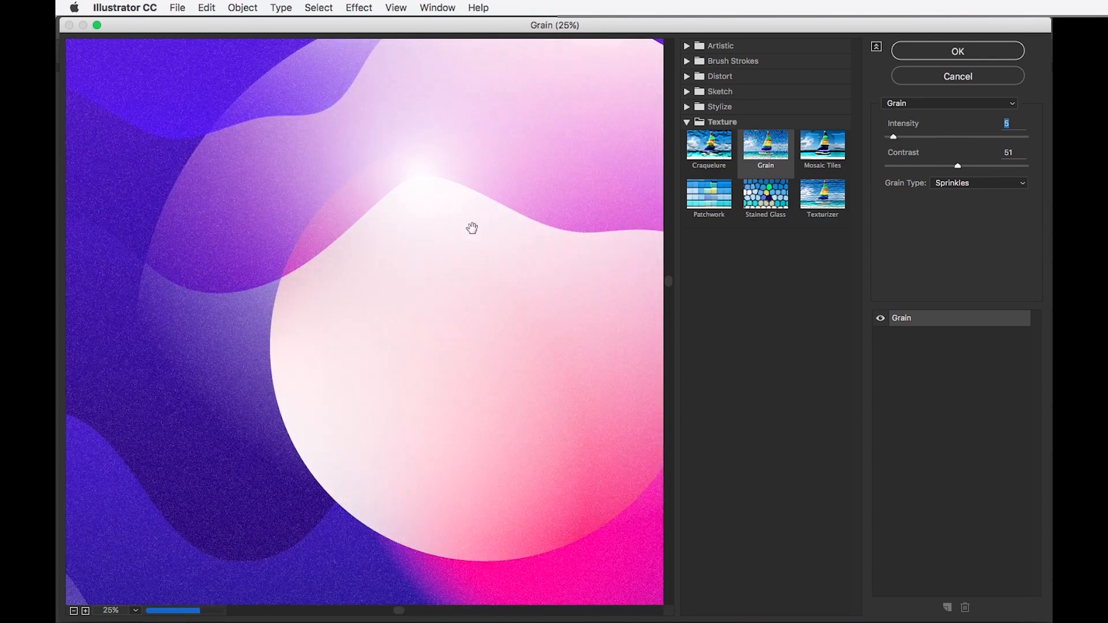
# Set the grain type to Regular with an intensity of 24, and check the effect's visibility toggle.
pyautogui.click(961, 183)
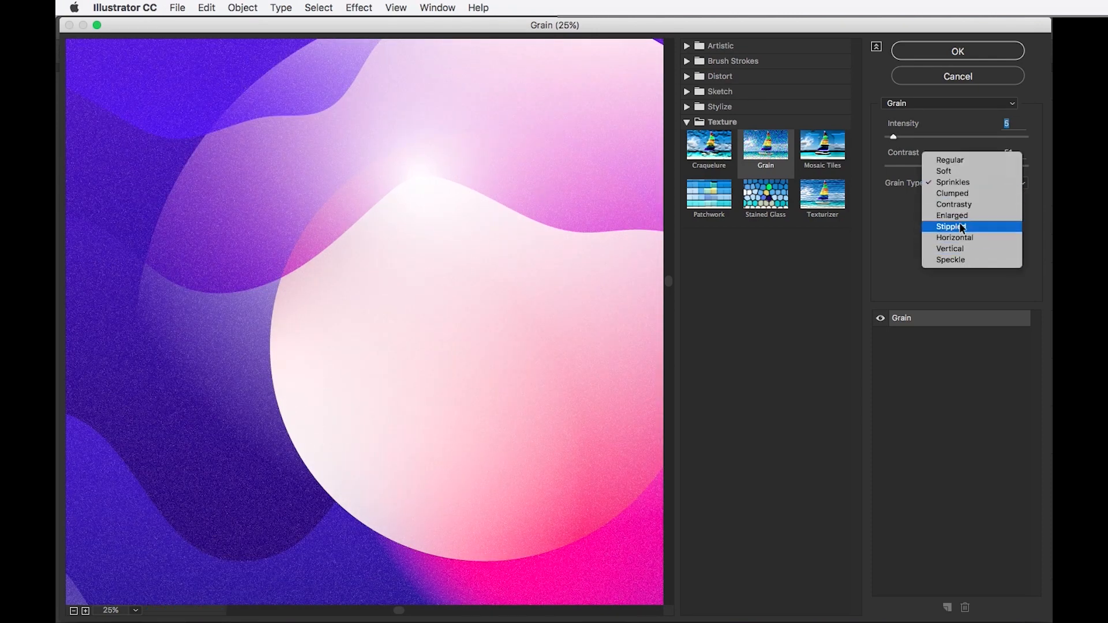
pyautogui.click(953, 159)
pyautogui.moveTo(894, 137); pyautogui.dragTo(920, 139)
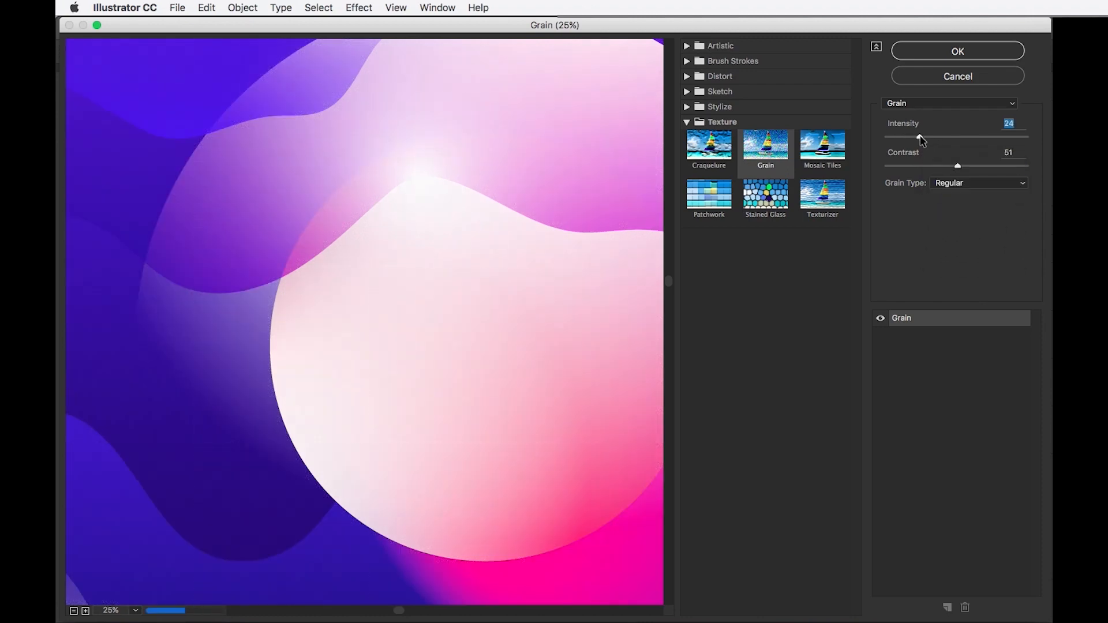
pyautogui.click(880, 321)
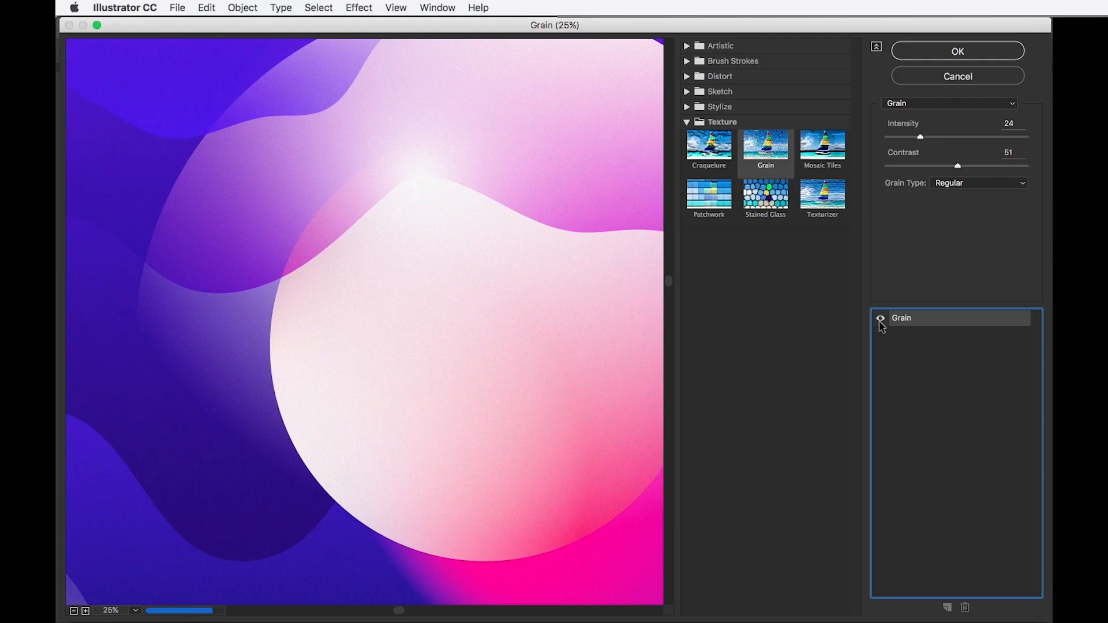
# Apply the Grain effect to the artwork group and inspect its texture at 100% magnification.
pyautogui.click(963, 52)
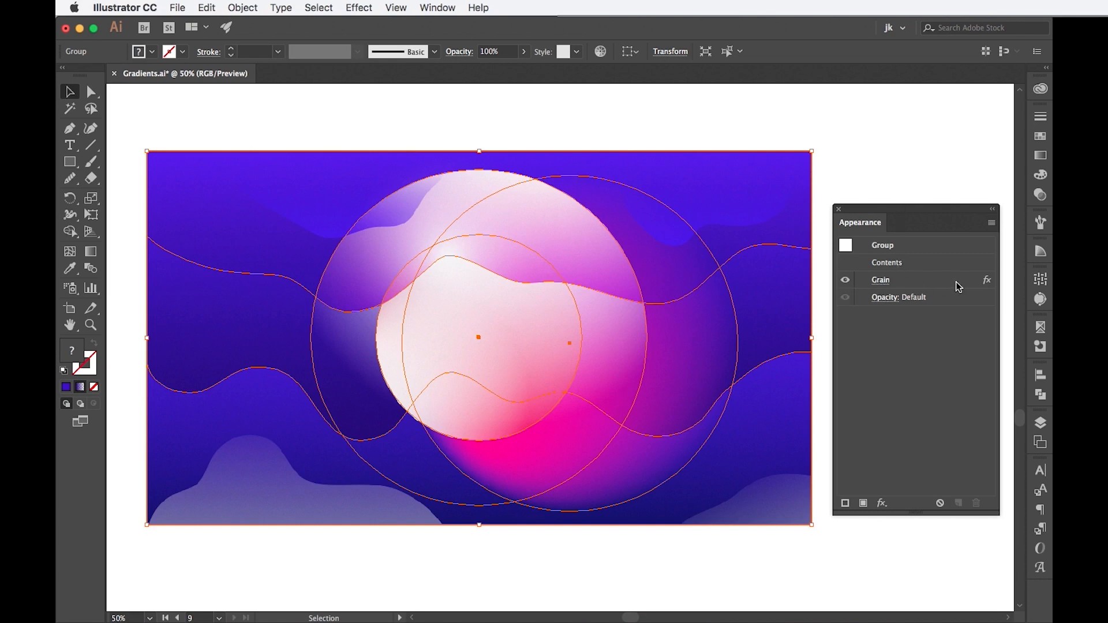
pyautogui.click(918, 284)
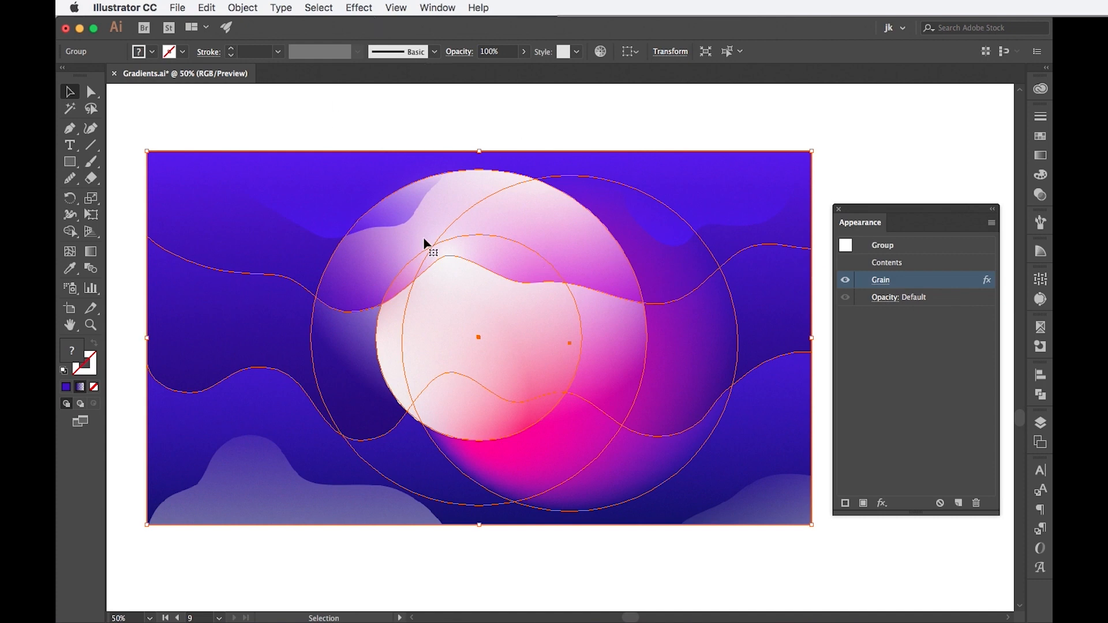
pyautogui.press('super+equal')
pyautogui.press('super+equal')
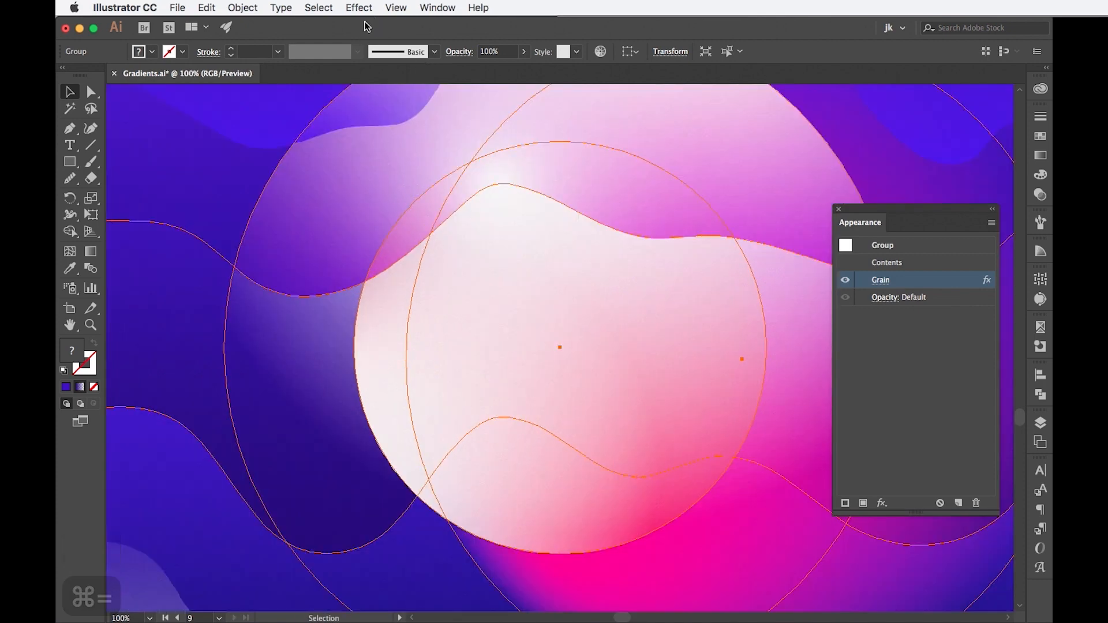
# Review the resolution choices in the document raster effects settings without changing them, and deselect the artwork.
pyautogui.click(361, 8)
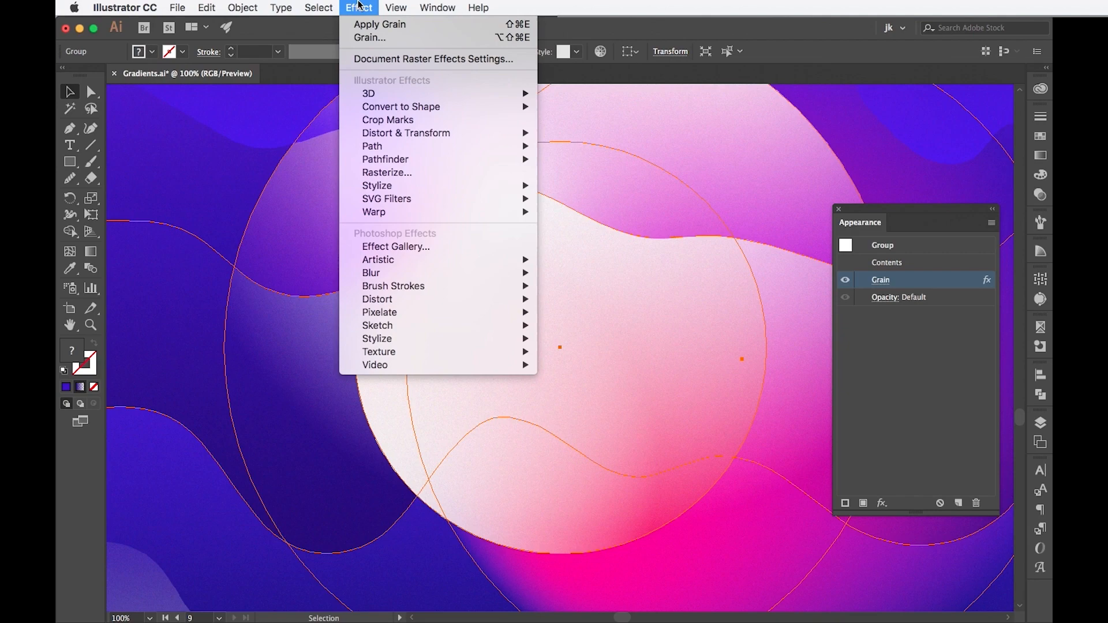
pyautogui.click(376, 59)
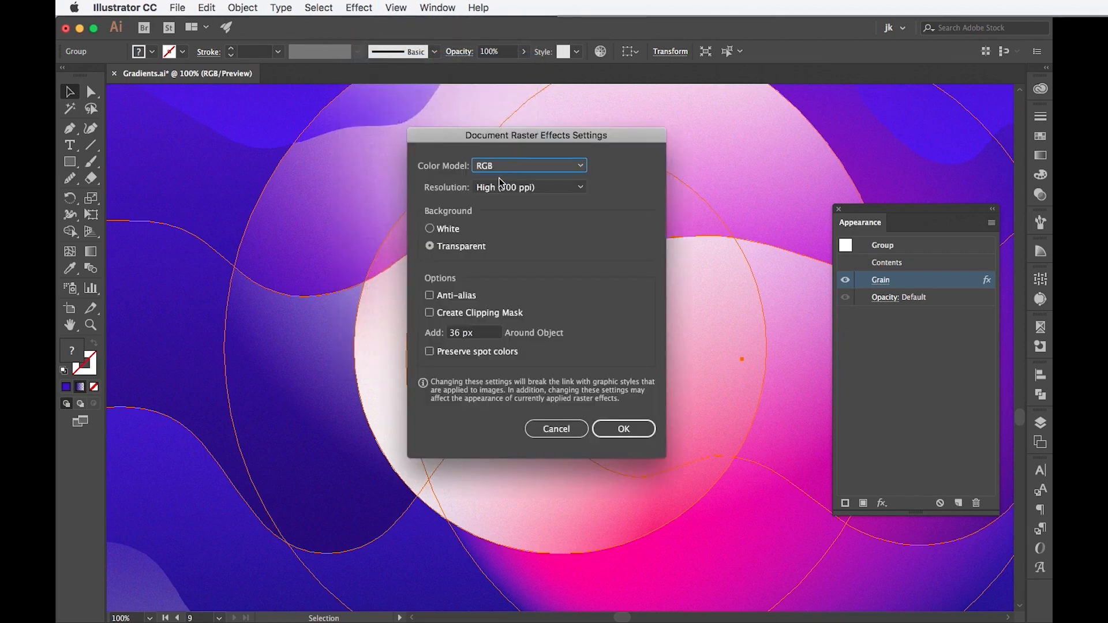
pyautogui.click(485, 188)
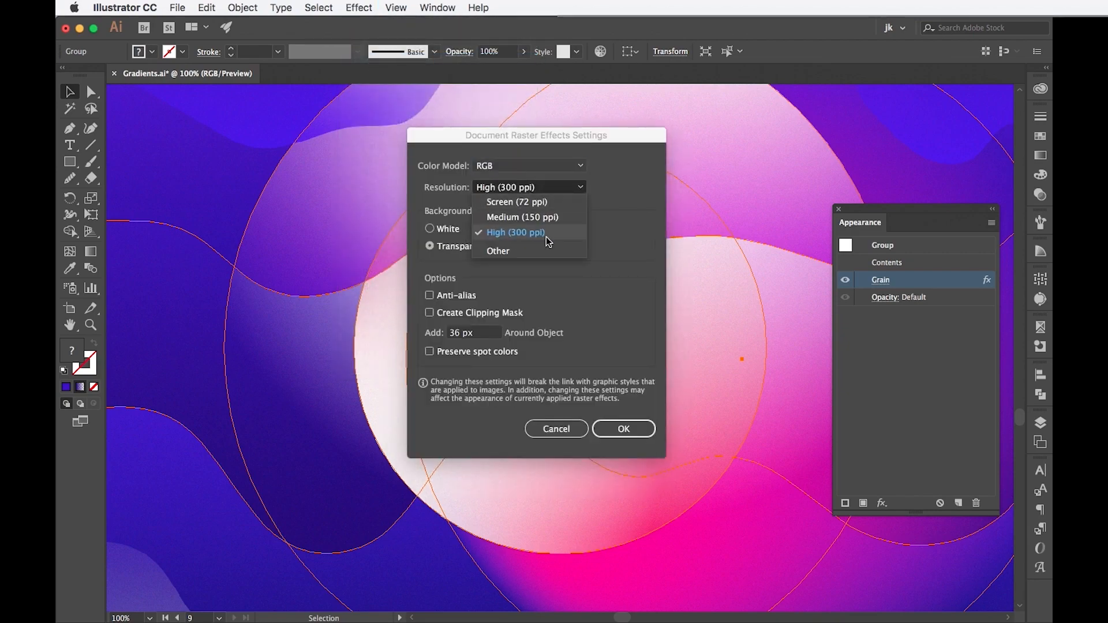
pyautogui.click(569, 429)
pyautogui.press('super+minus')
pyautogui.press('super+minus')
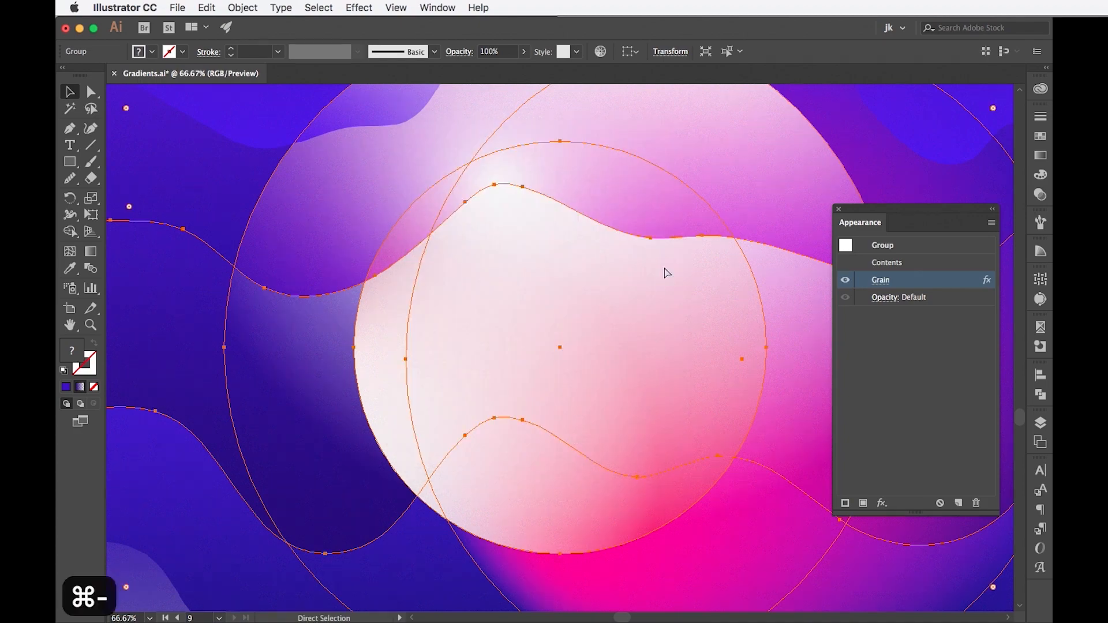
pyautogui.hscroll(2, 657, 231)
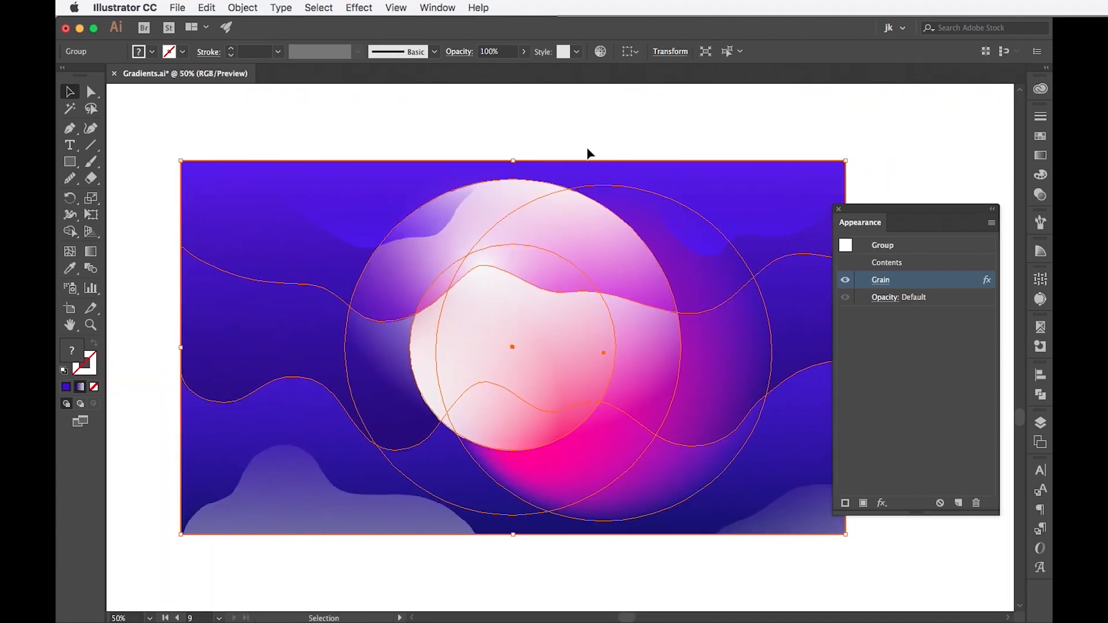
pyautogui.click(589, 154)
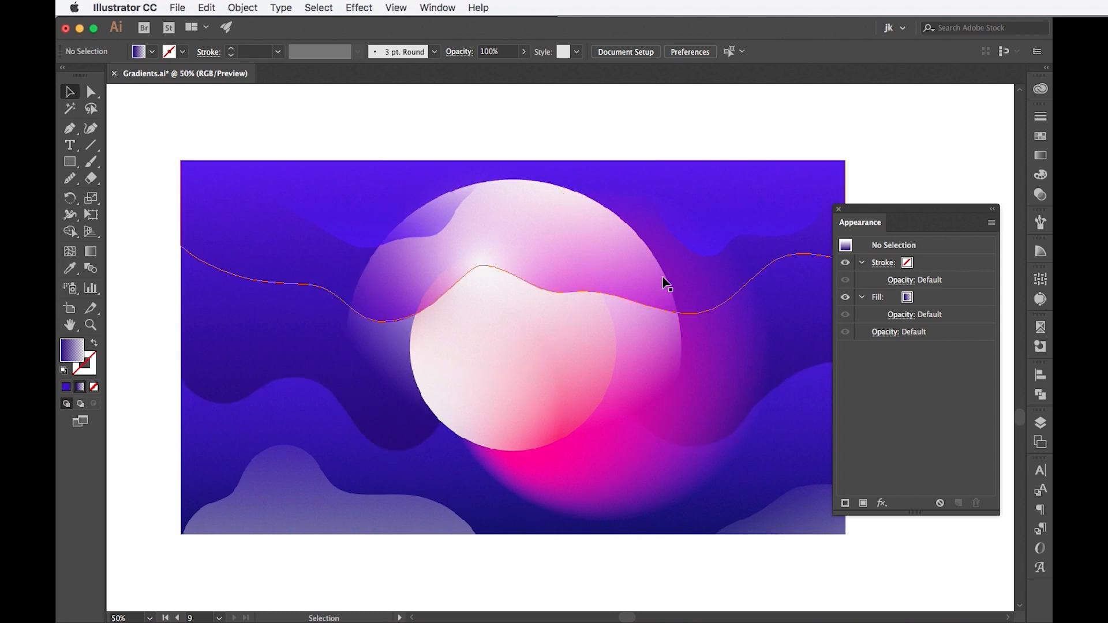
# Duplicate the top pink radial gradient fill of the circle on the plain dark blue artboard.
pyautogui.hscroll(10, 729, 252)
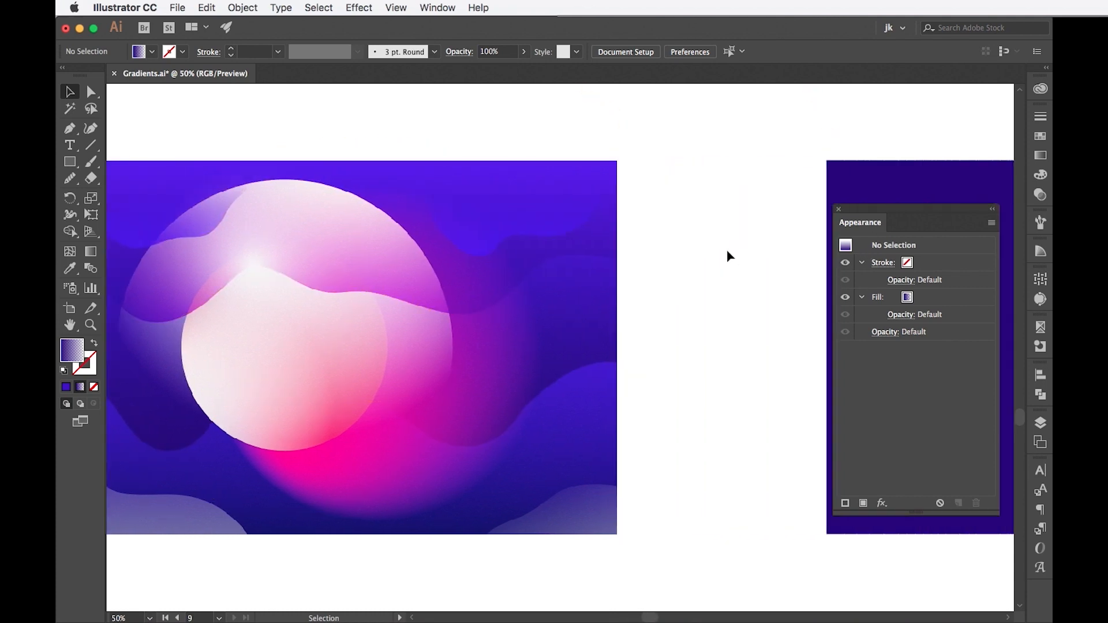
pyautogui.hscroll(4, 728, 256)
pyautogui.click(477, 330)
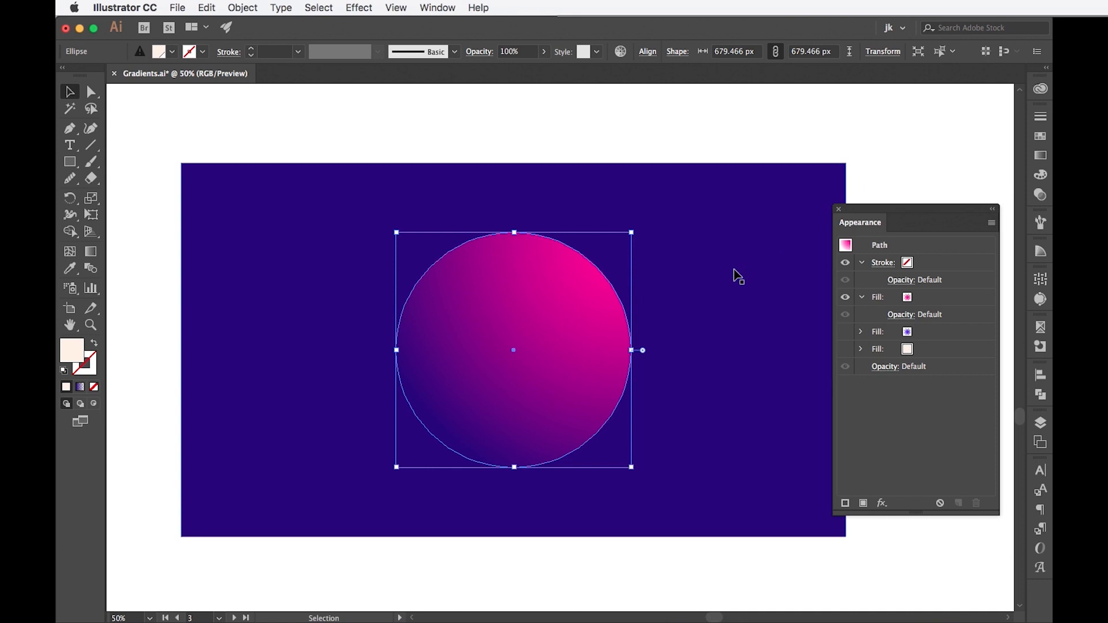
pyautogui.hscroll(1, 738, 277)
pyautogui.hscroll(1, 739, 276)
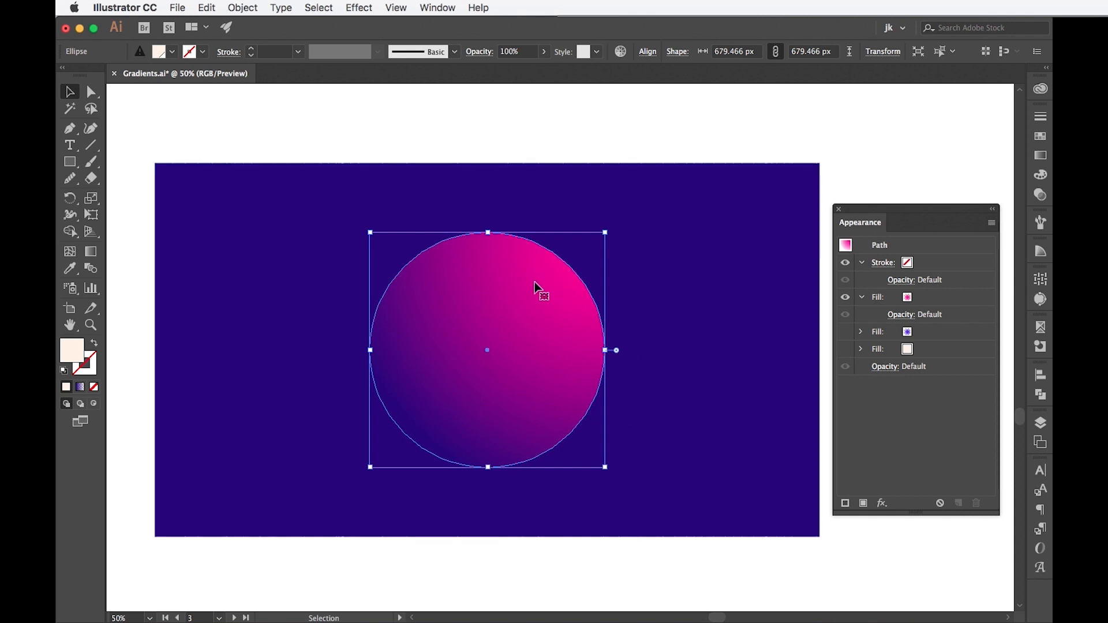
pyautogui.click(944, 298)
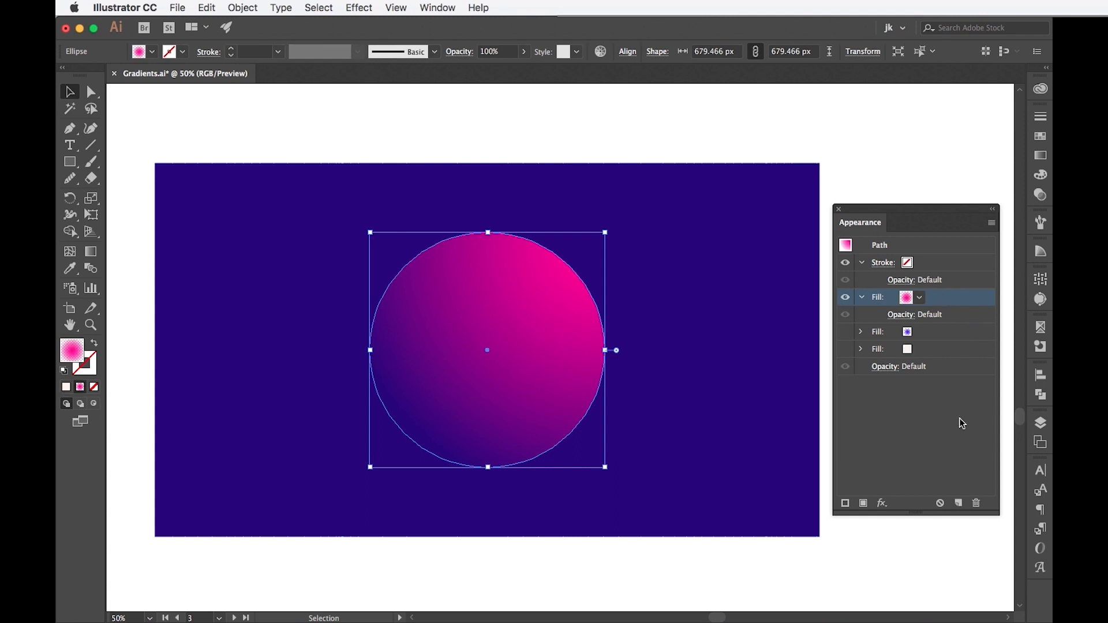
pyautogui.click(960, 501)
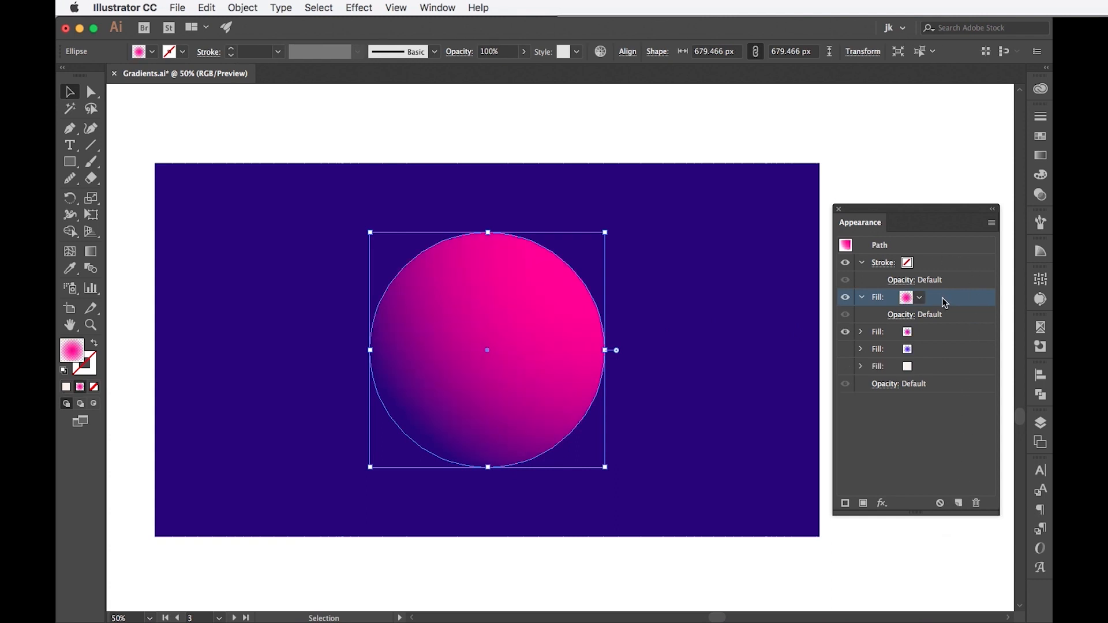
# Add a Texture Grain effect to the circle's duplicated top fill and fit more of the circle in the effect preview.
pyautogui.click(882, 503)
pyautogui.moveTo(912, 596)
pyautogui.click(832, 558)
pyautogui.press('super+minus')
pyautogui.press('super+minus')
pyautogui.press('super+minus')
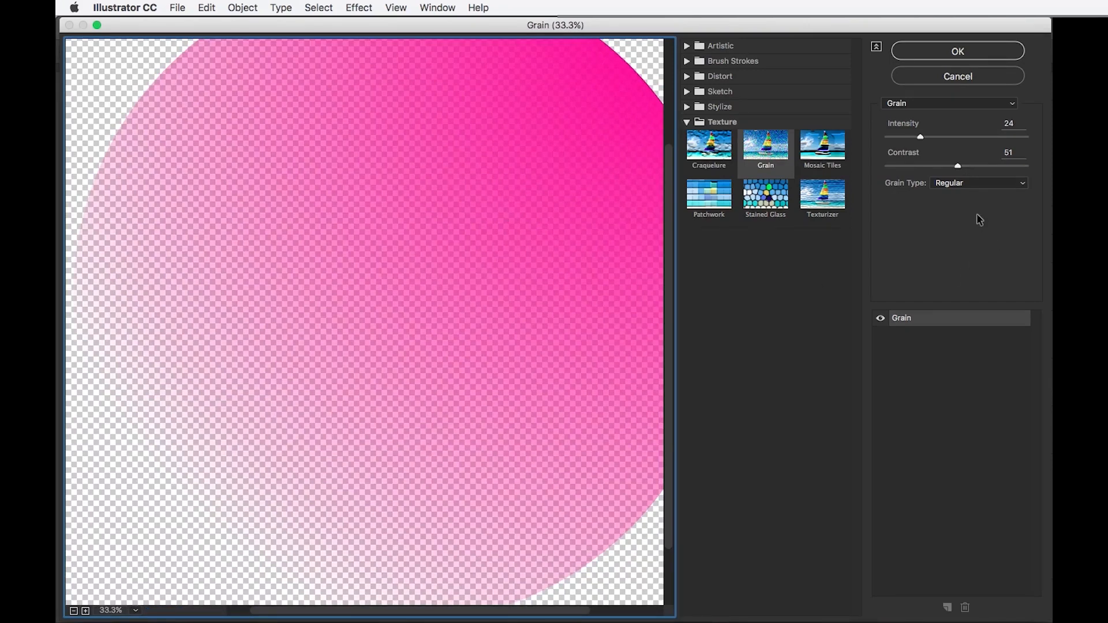
# Set the grain to the Stippled type with intensity 56 and contrast 87, and apply it.
pyautogui.click(941, 184)
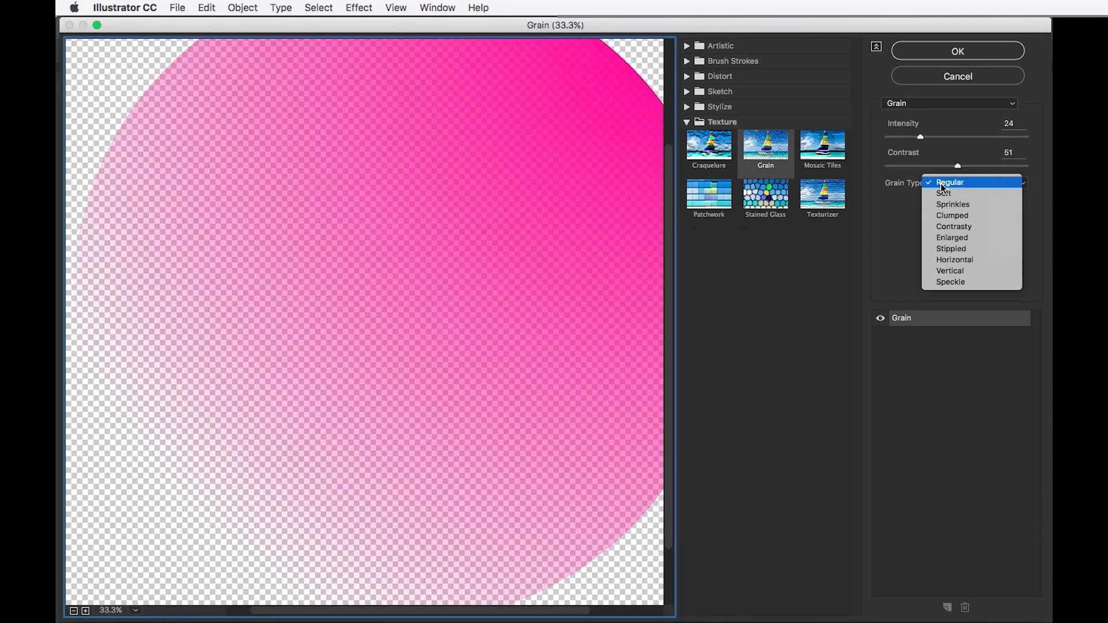
pyautogui.click(958, 249)
pyautogui.click(968, 137)
pyautogui.click(995, 137)
pyautogui.click(987, 166)
pyautogui.click(1008, 166)
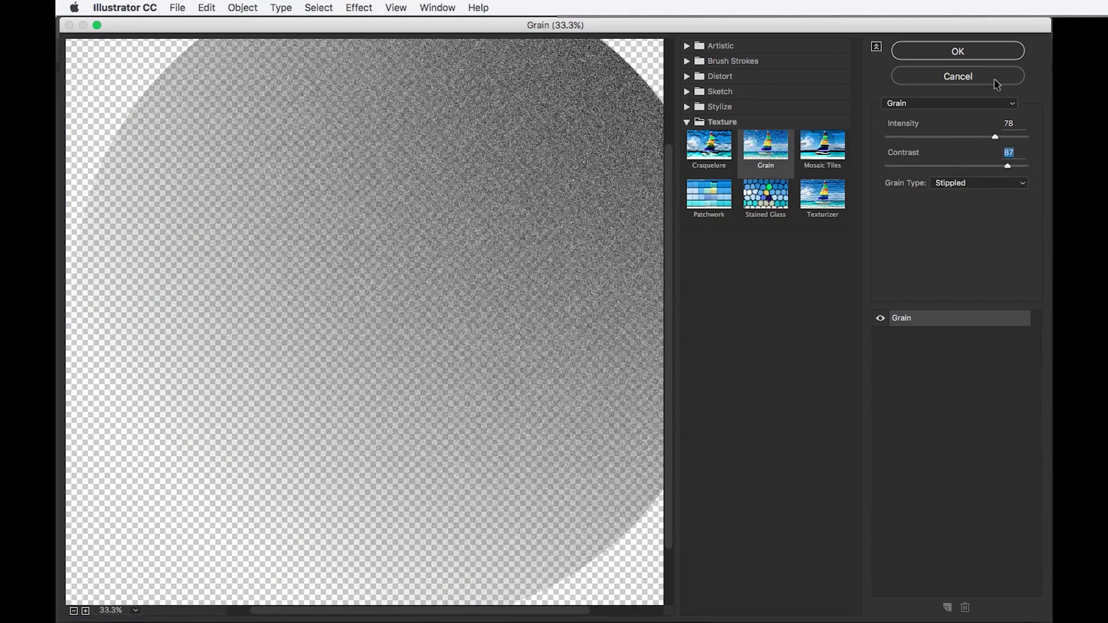
pyautogui.click(964, 137)
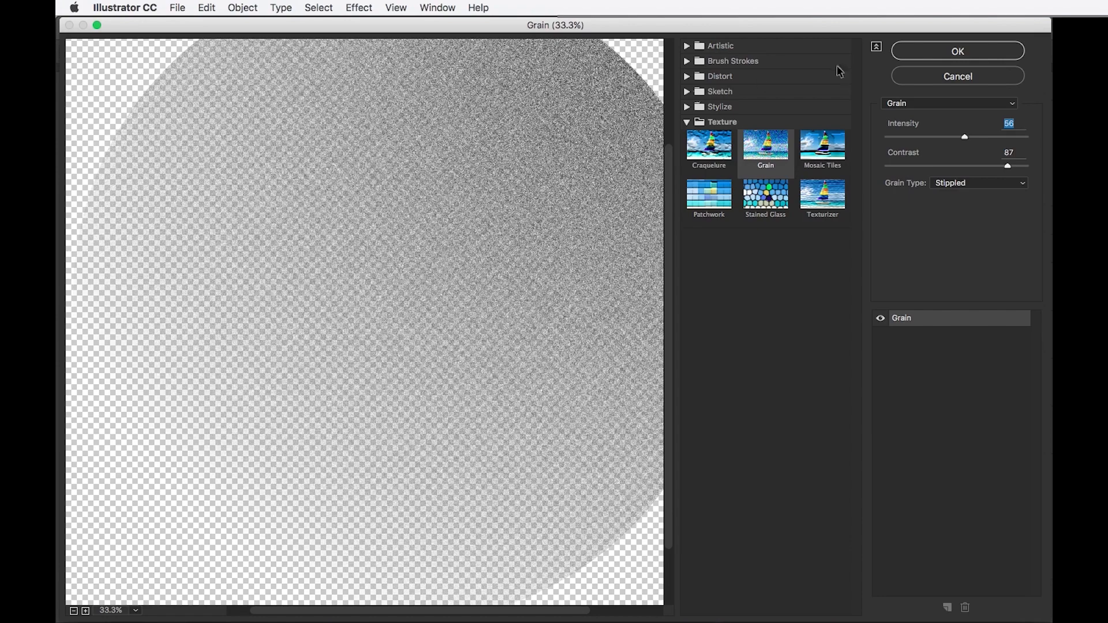
pyautogui.click(942, 51)
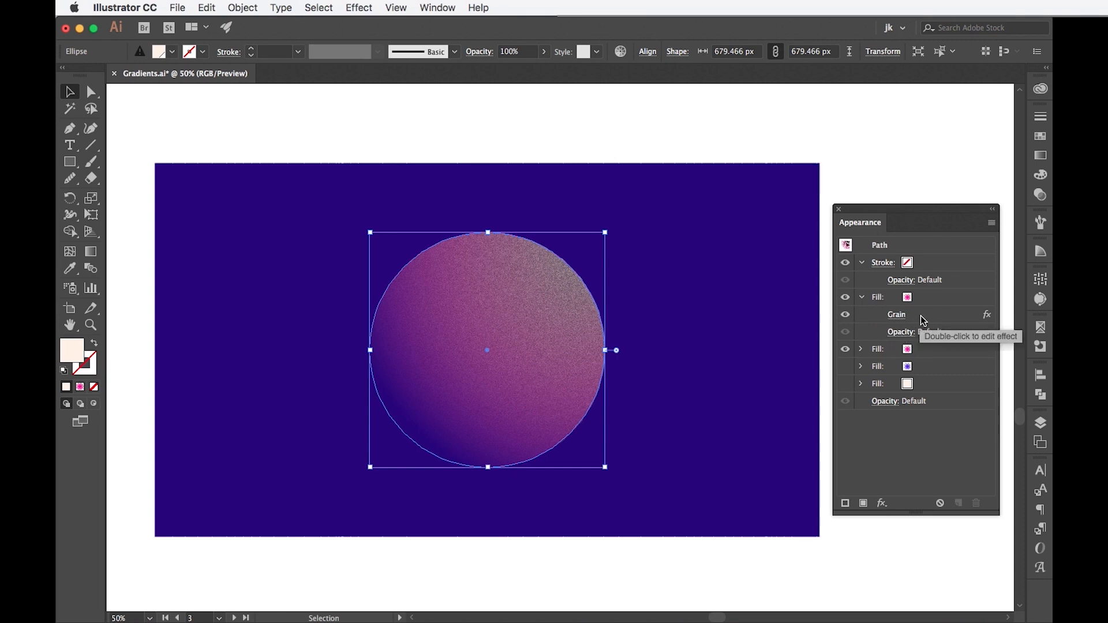
# Set the blending mode of the circle's grain fill to Overlay.
pyautogui.click(902, 338)
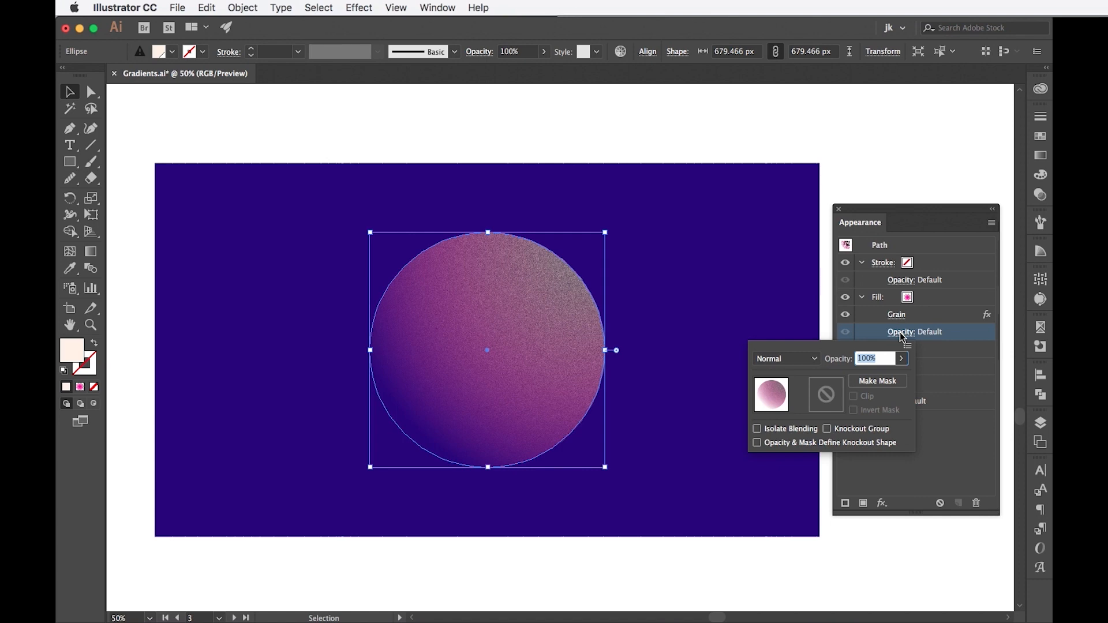
pyautogui.click(785, 358)
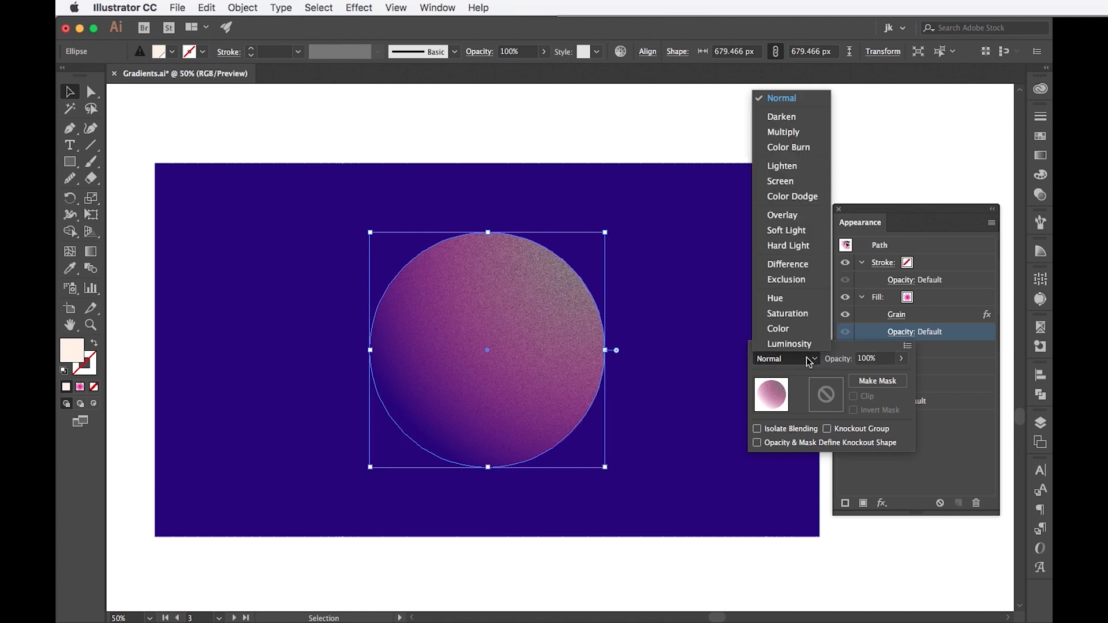
pyautogui.click(811, 217)
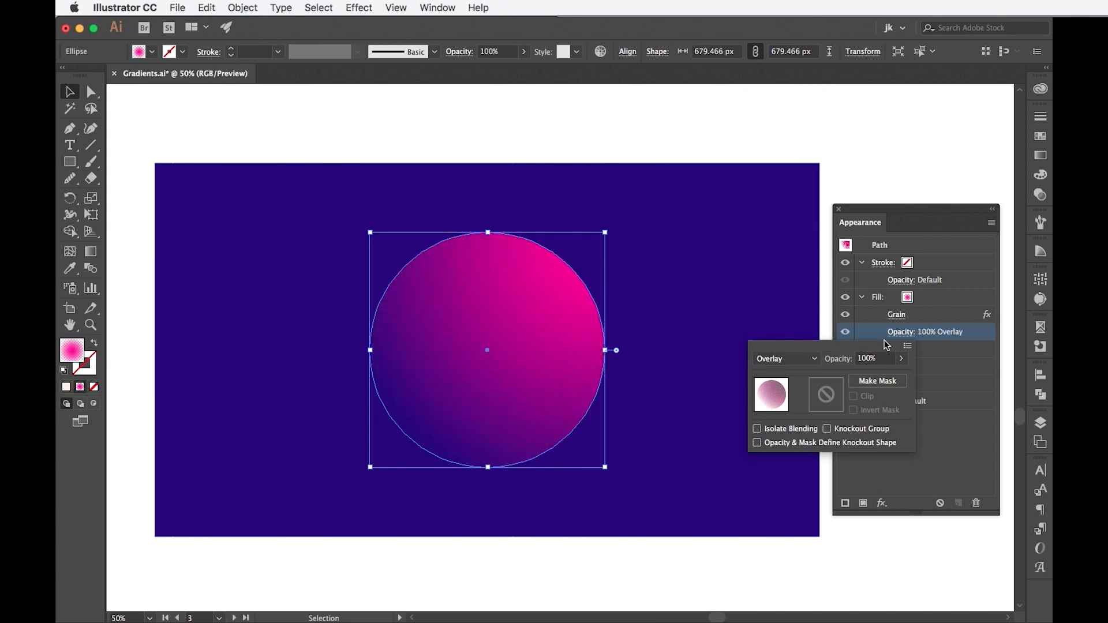
# Lower the grain fill's opacity to 70% and examine the stippled texture on the circle up close.
pyautogui.click(901, 359)
pyautogui.click(875, 379)
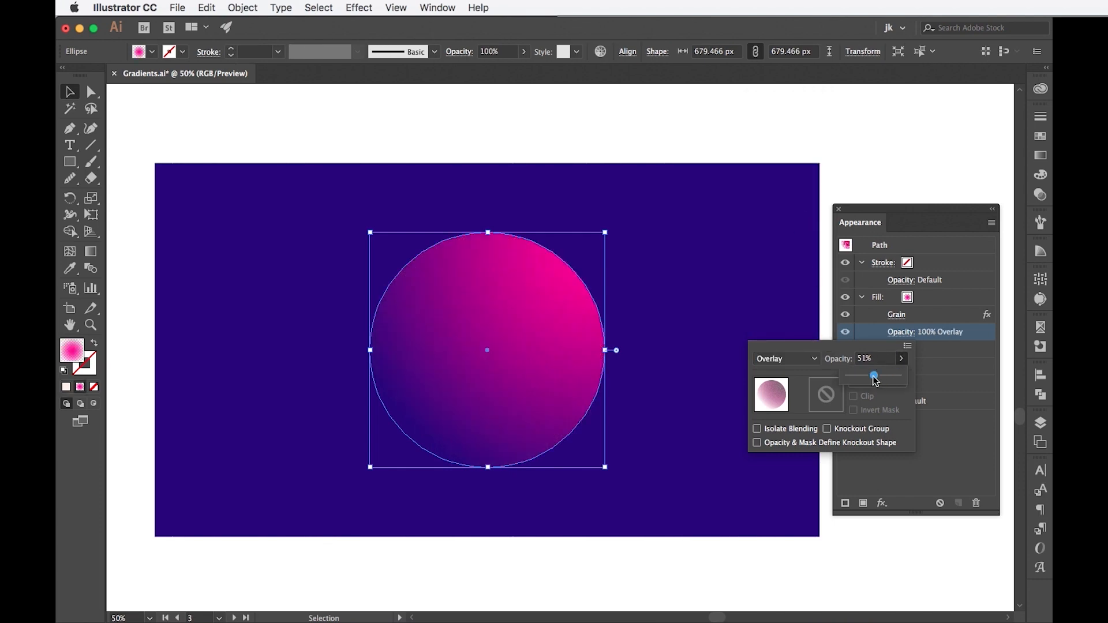
pyautogui.click(884, 379)
pyautogui.press('super+equal')
pyautogui.click(625, 146)
pyautogui.press('super+equal')
pyautogui.press('super+equal')
pyautogui.press('super+equal')
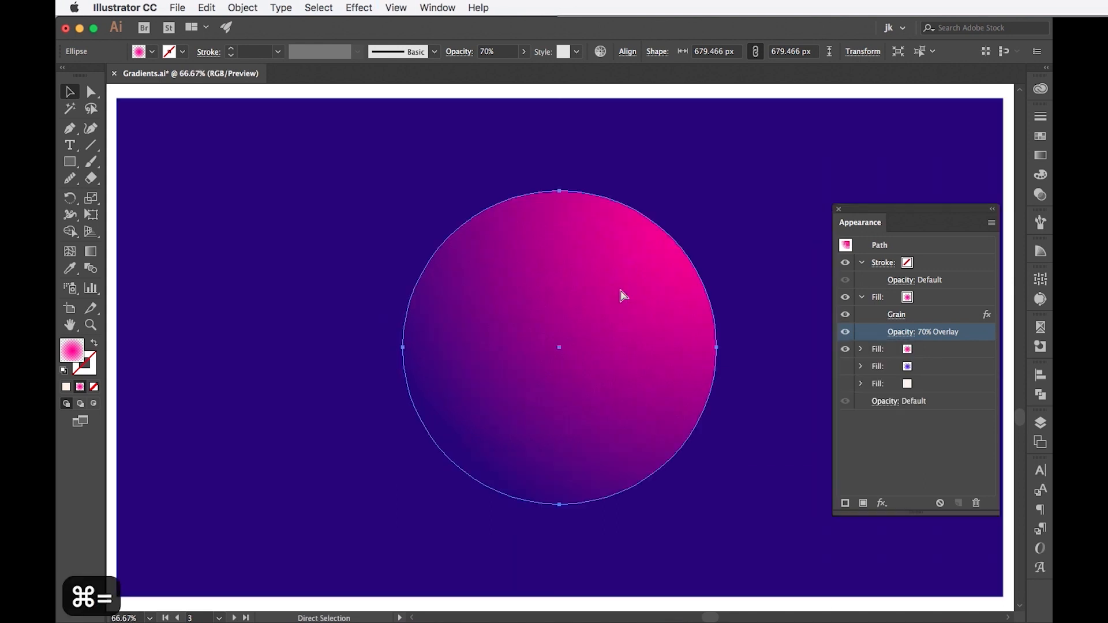
pyautogui.scroll(-3, 620, 291)
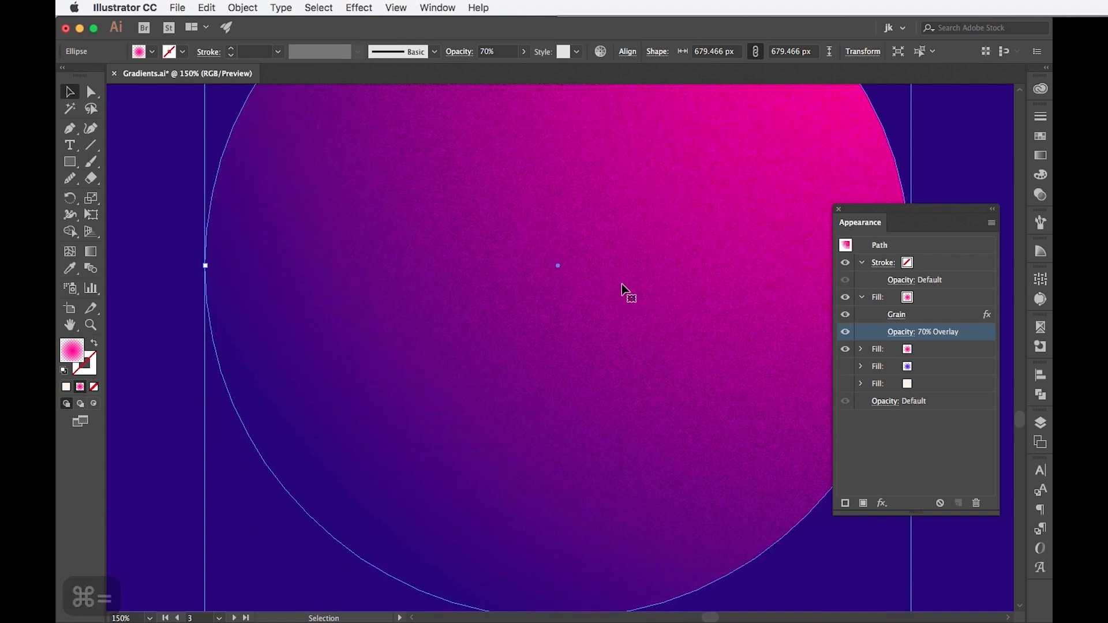
pyautogui.scroll(2, 714, 191)
pyautogui.scroll(1, 717, 197)
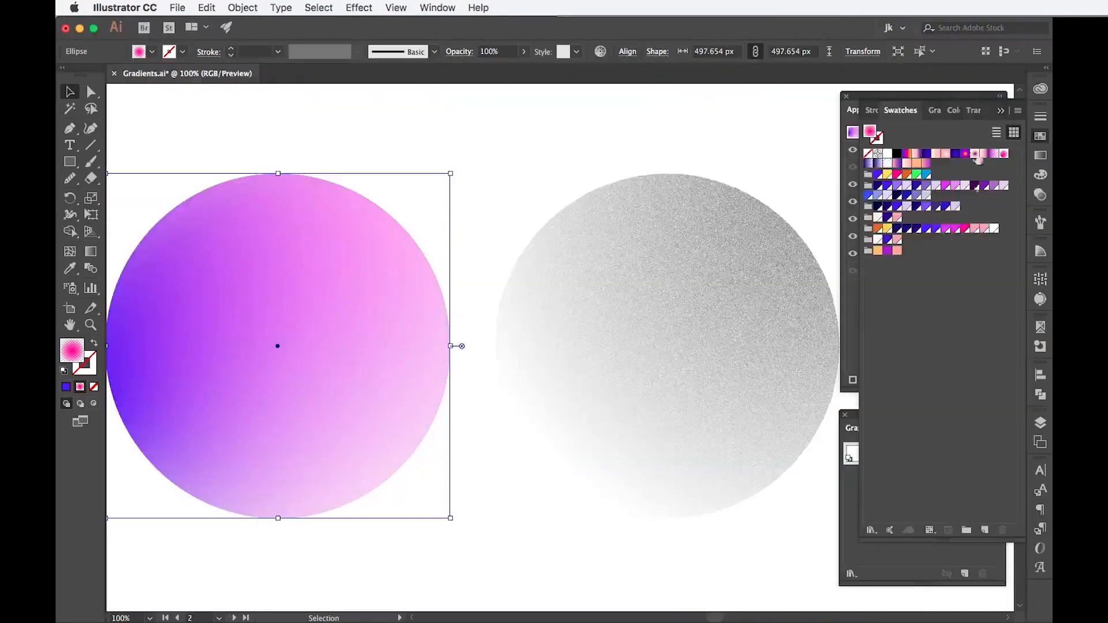
# Compare the appearance attributes of the purple gradient circle and the grey grain circle, and check where graphic styles are accessed.
pyautogui.click(1001, 111)
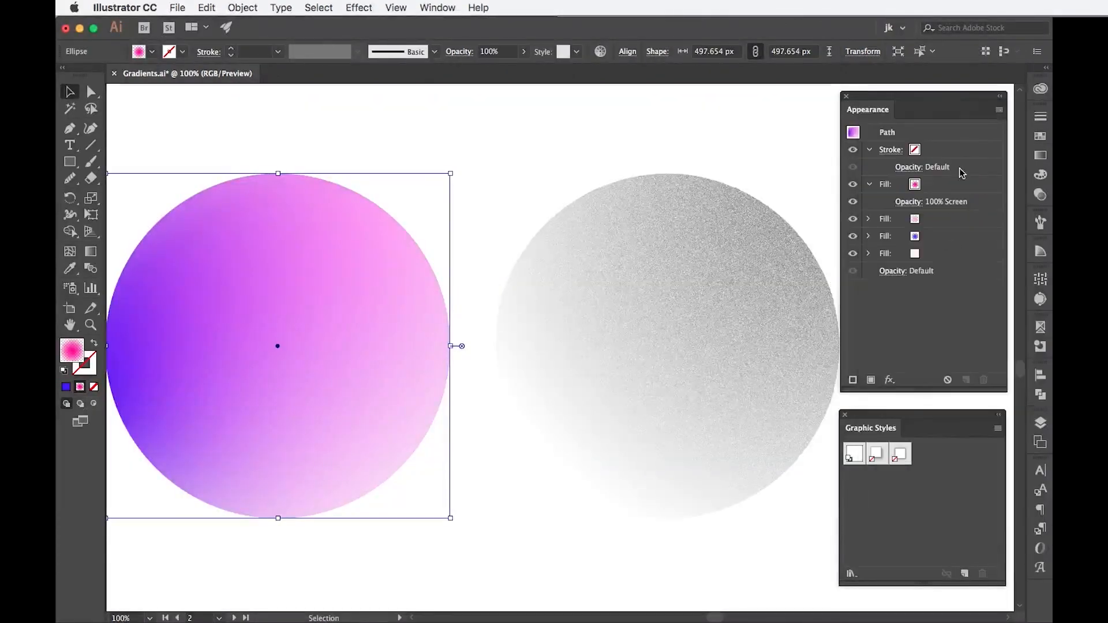
pyautogui.click(805, 278)
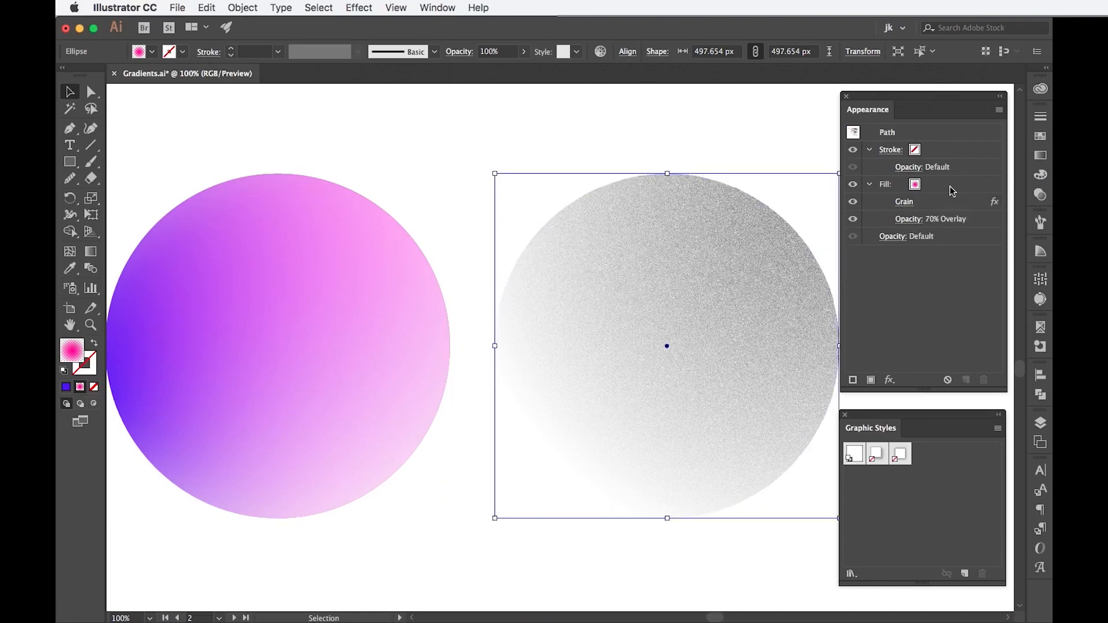
pyautogui.click(425, 351)
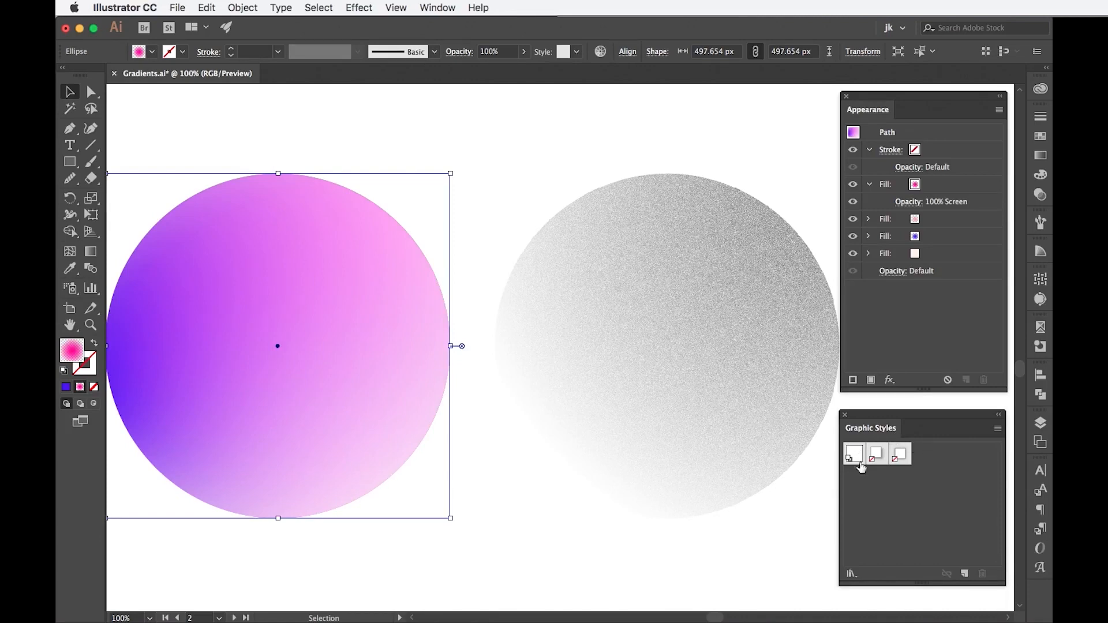
pyautogui.click(445, 9)
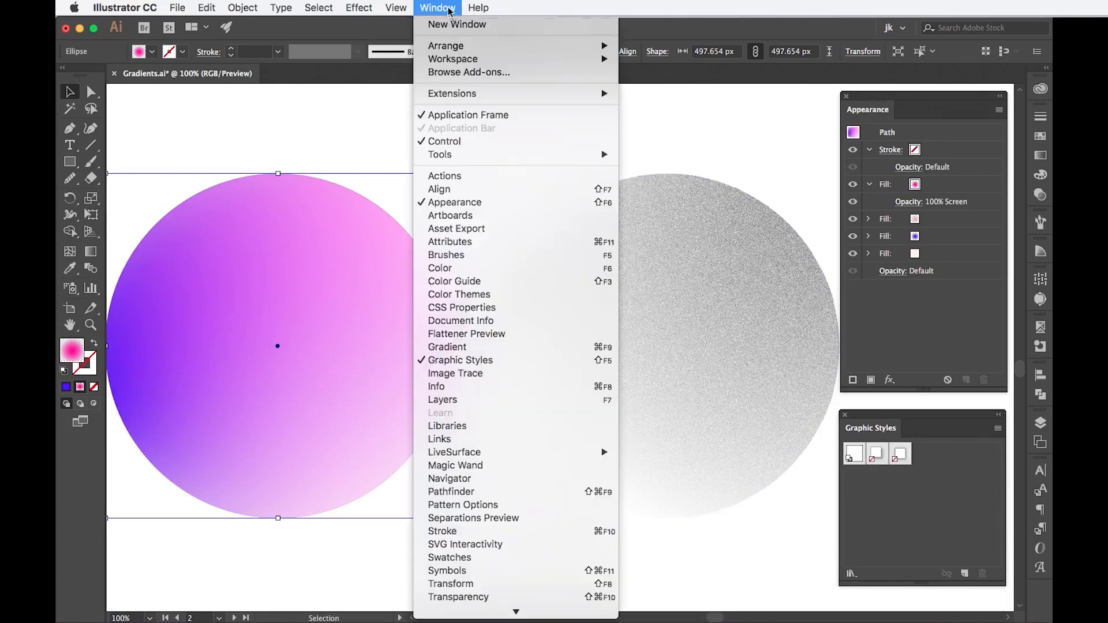
pyautogui.click(780, 177)
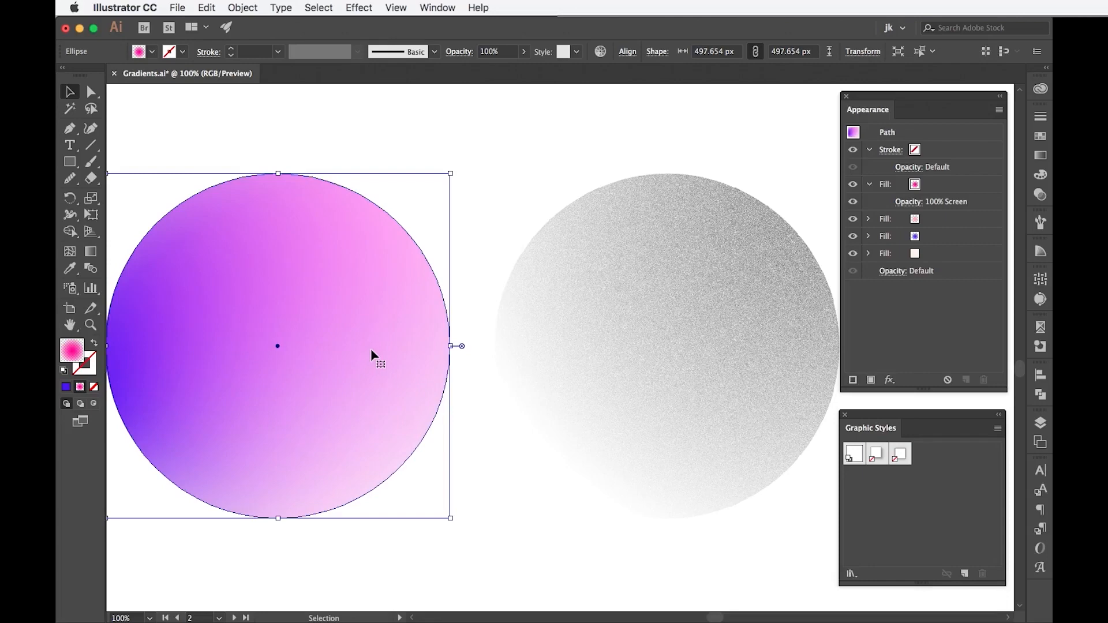
# Save the appearances of the purple gradient circle and the grey grain circle as two new graphic styles.
pyautogui.click(965, 574)
pyautogui.click(816, 440)
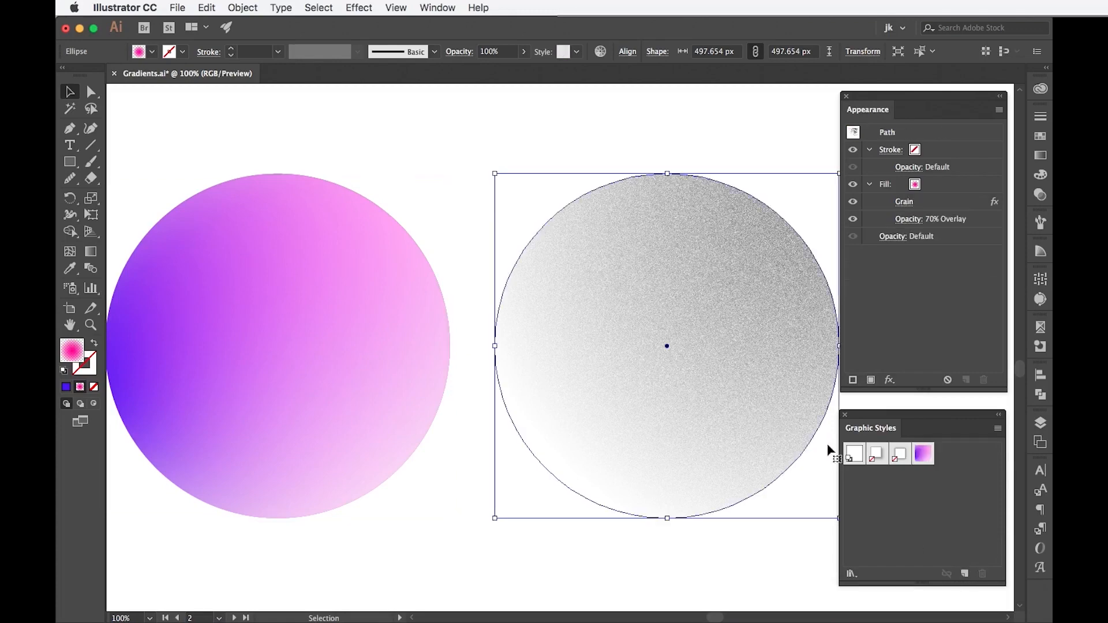
pyautogui.click(965, 573)
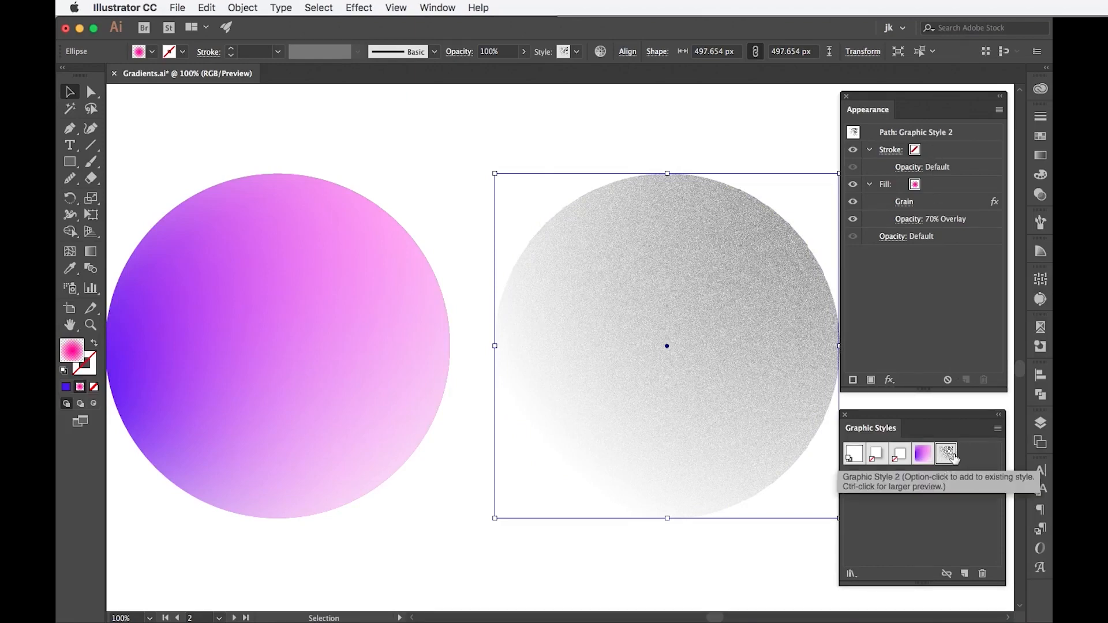
pyautogui.click(483, 394)
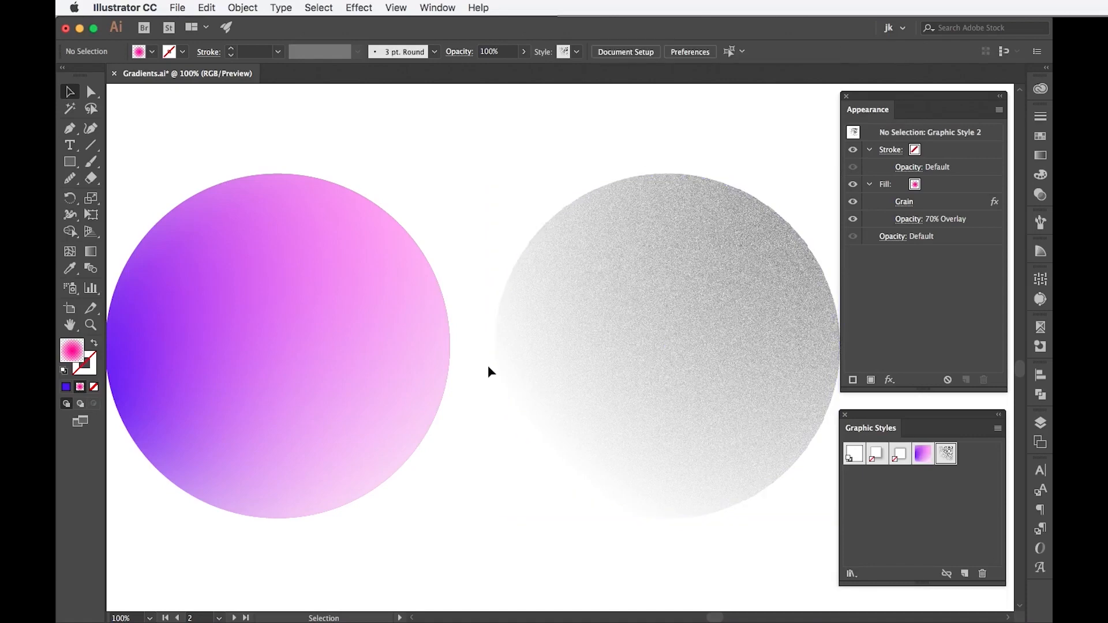
pyautogui.scroll(-15, 487, 365)
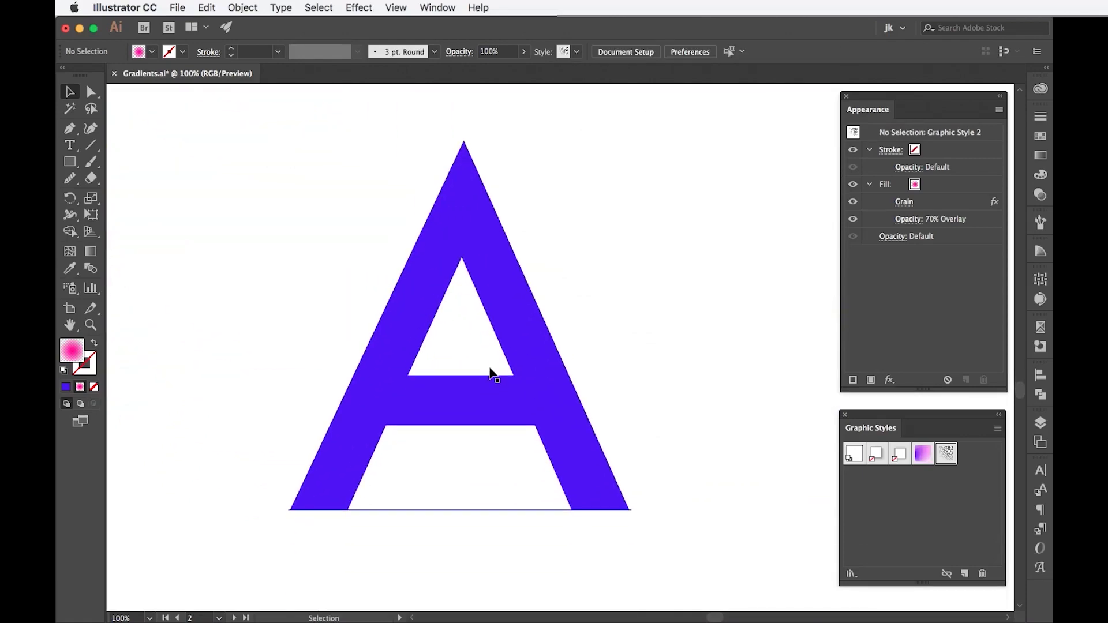
# Apply the saved purple gradient graphic style to the letter A and add the grain graphic style to its existing appearance.
pyautogui.click(509, 331)
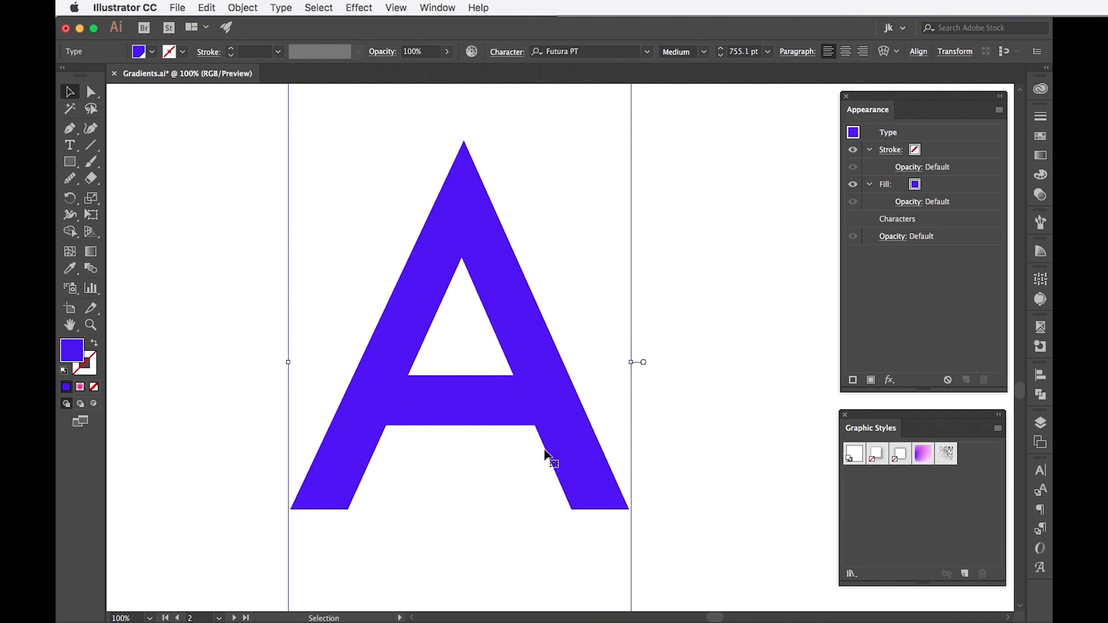
pyautogui.click(924, 457)
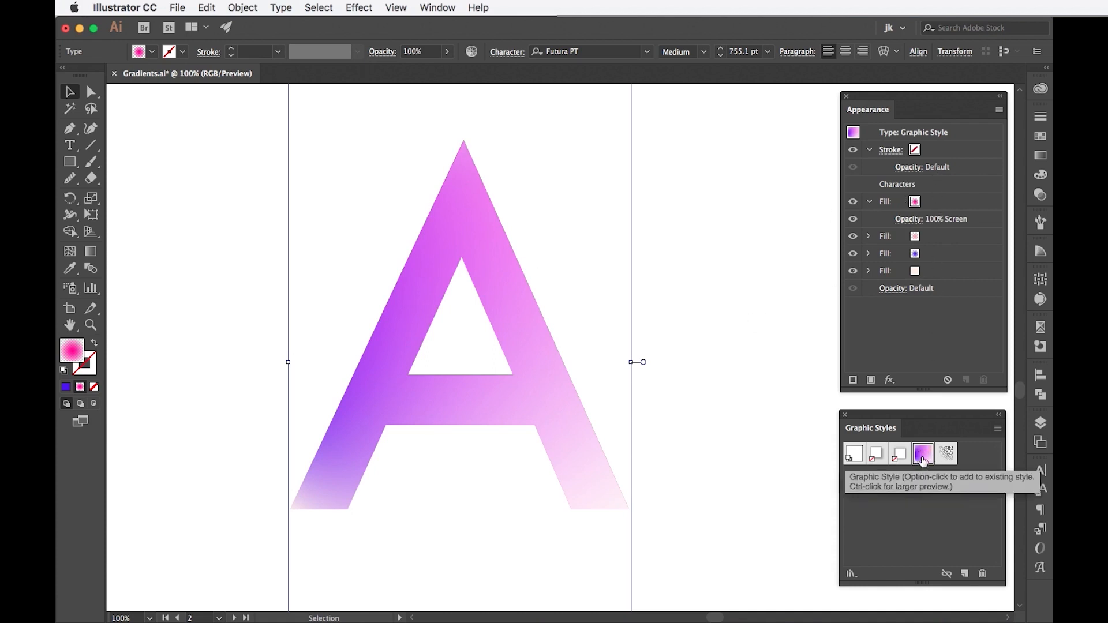
pyautogui.click(947, 459)
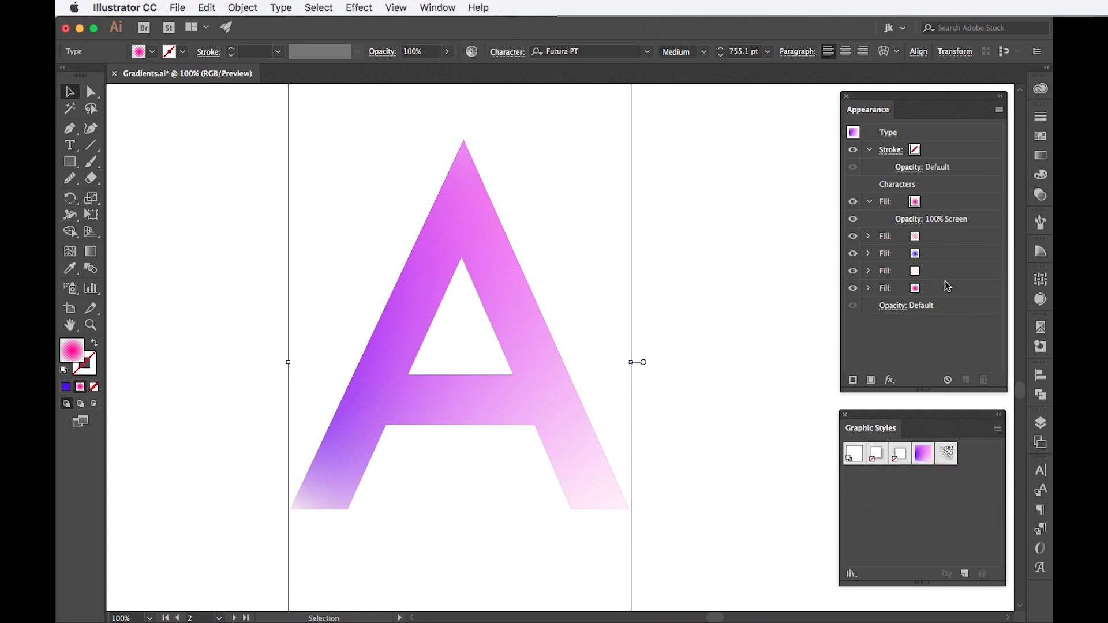
# Move the letter A's pink radial grain fill above all its other fills in the appearance stack.
pyautogui.click(946, 291)
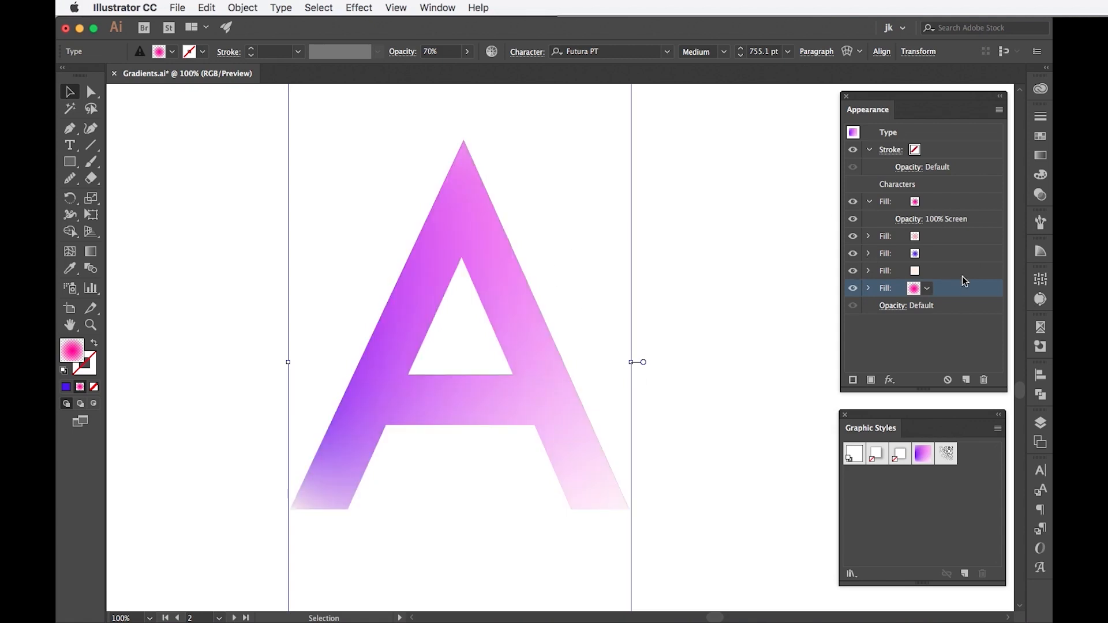
pyautogui.moveTo(961, 286); pyautogui.dragTo(947, 192)
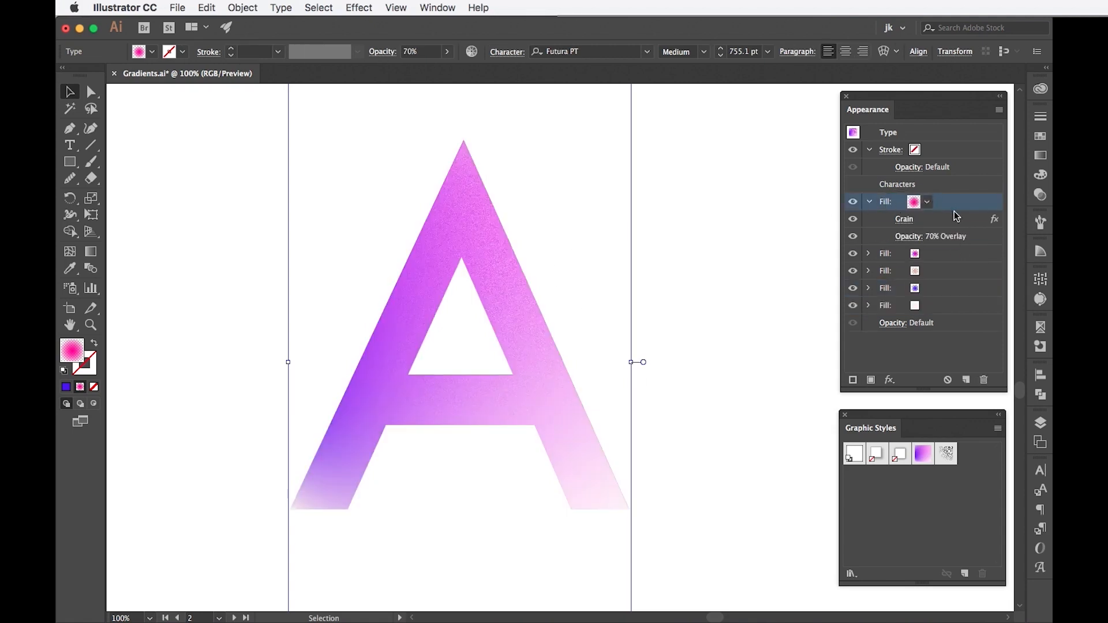
pyautogui.click(750, 233)
# Save the double gradient stroke appearance of the looped script H as a new graphic style.
pyautogui.scroll(-10, 749, 233)
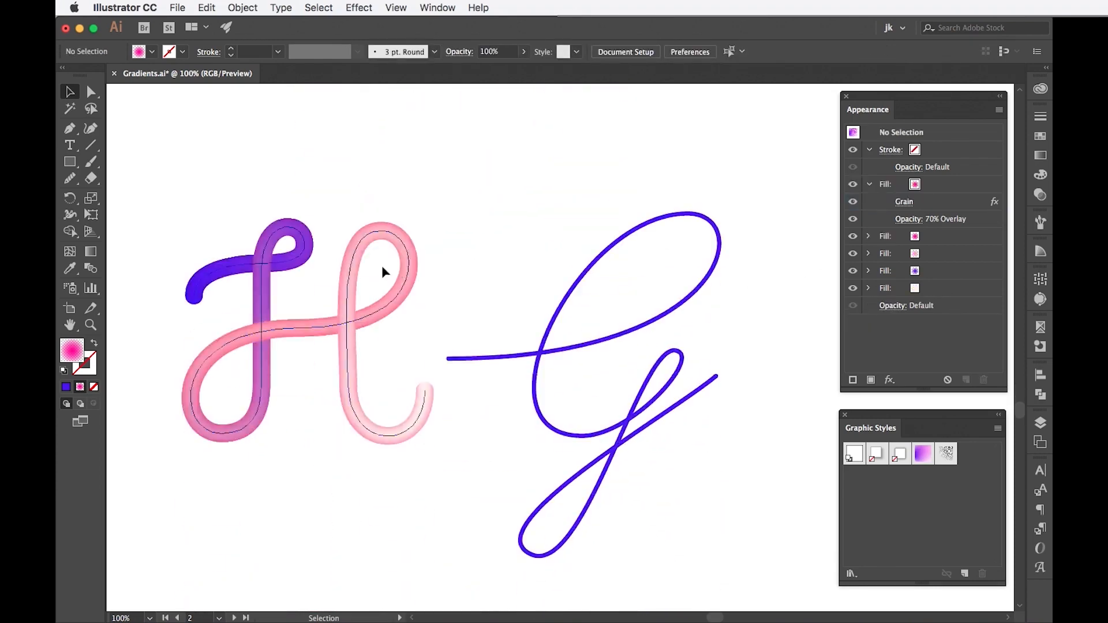
pyautogui.click(365, 264)
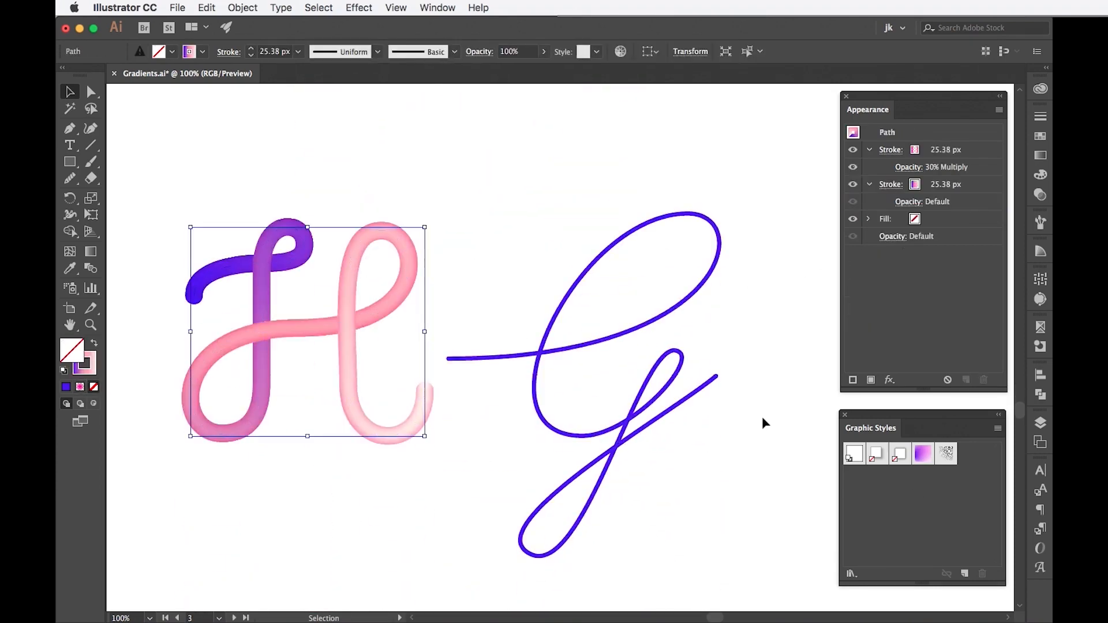
pyautogui.click(966, 574)
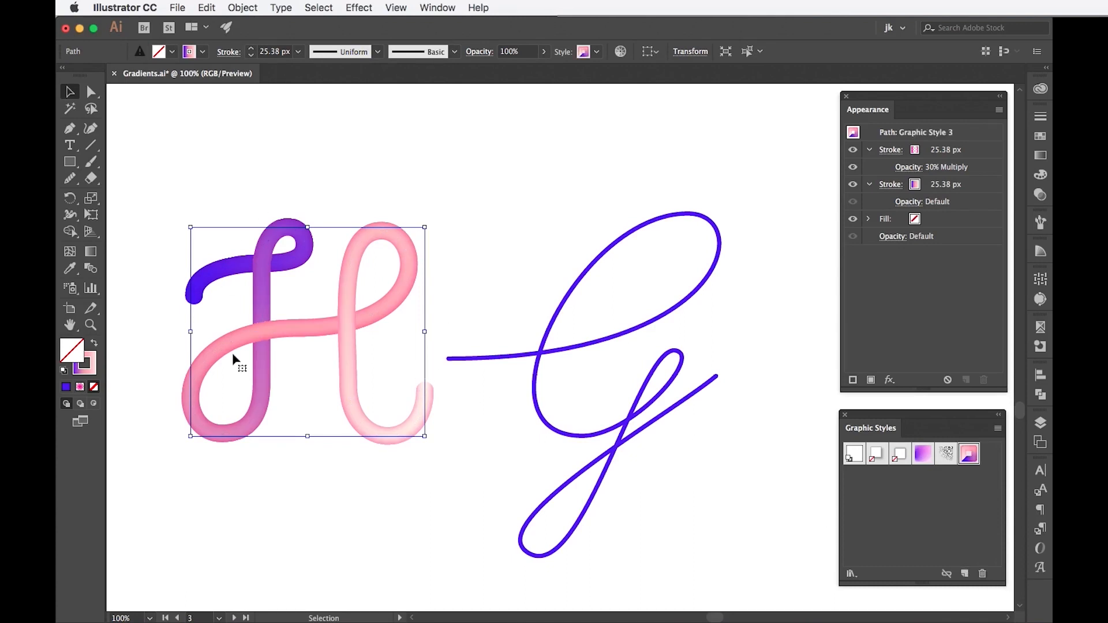
pyautogui.click(441, 237)
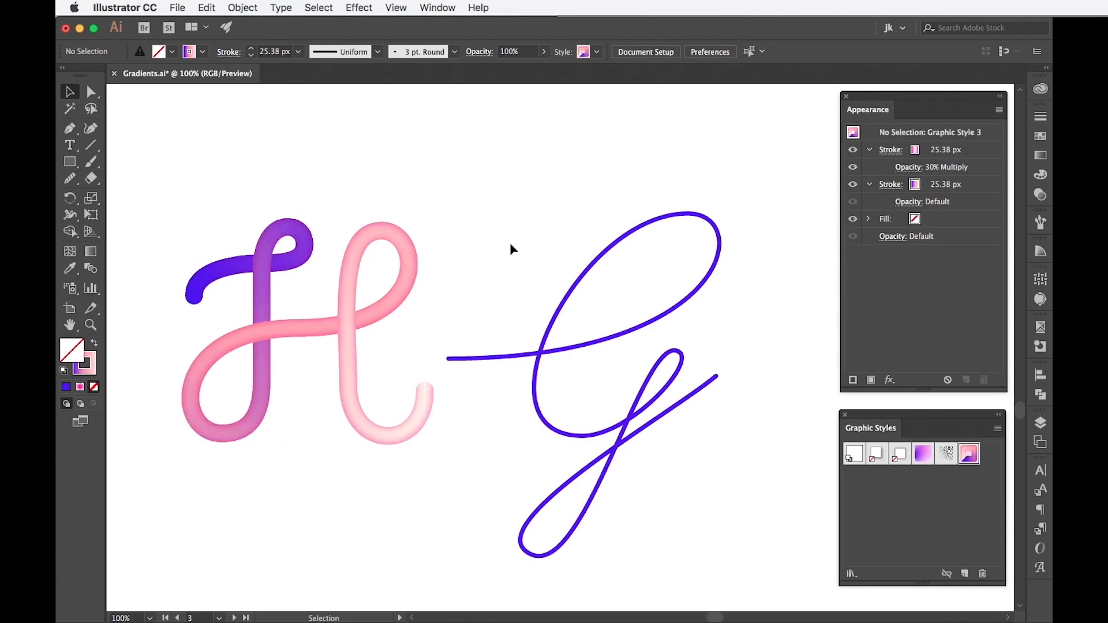
# Apply the script H's gradient stroke graphic style to the thin blue script G path.
pyautogui.moveTo(520, 253); pyautogui.dragTo(722, 462)
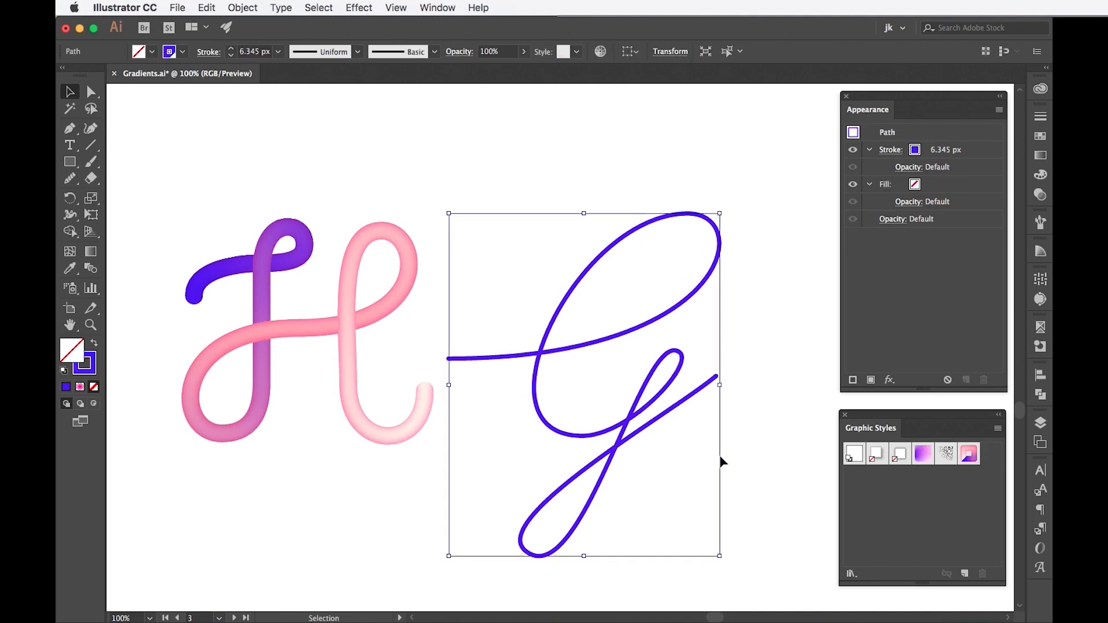
pyautogui.click(968, 456)
pyautogui.click(750, 306)
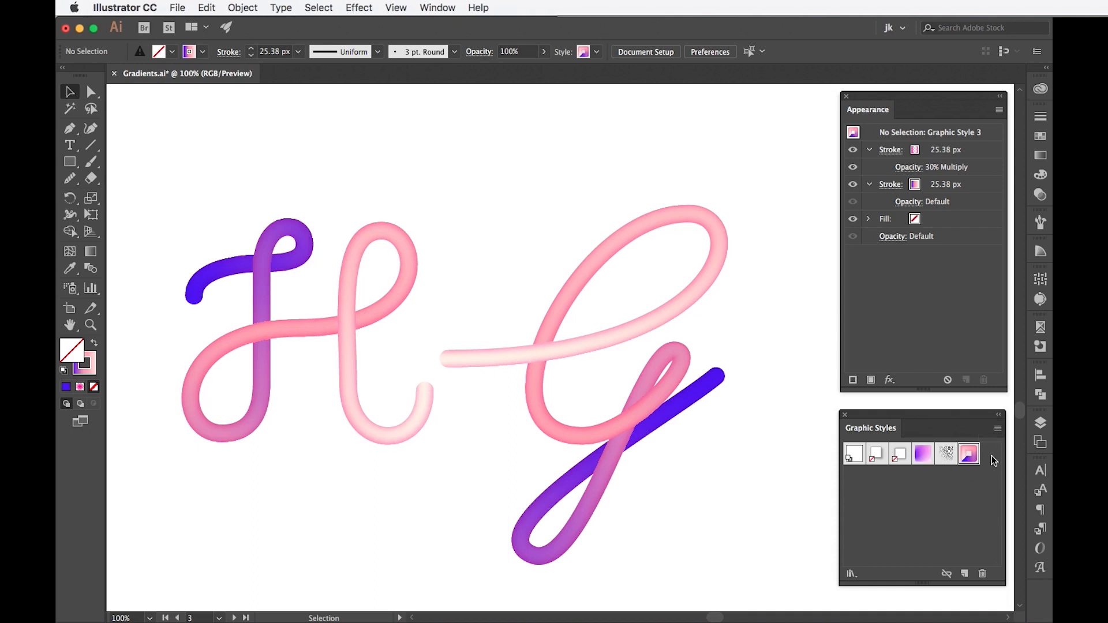
# Review the commands for saving the graphic styles as a library and opening existing graphic style libraries.
pyautogui.click(997, 428)
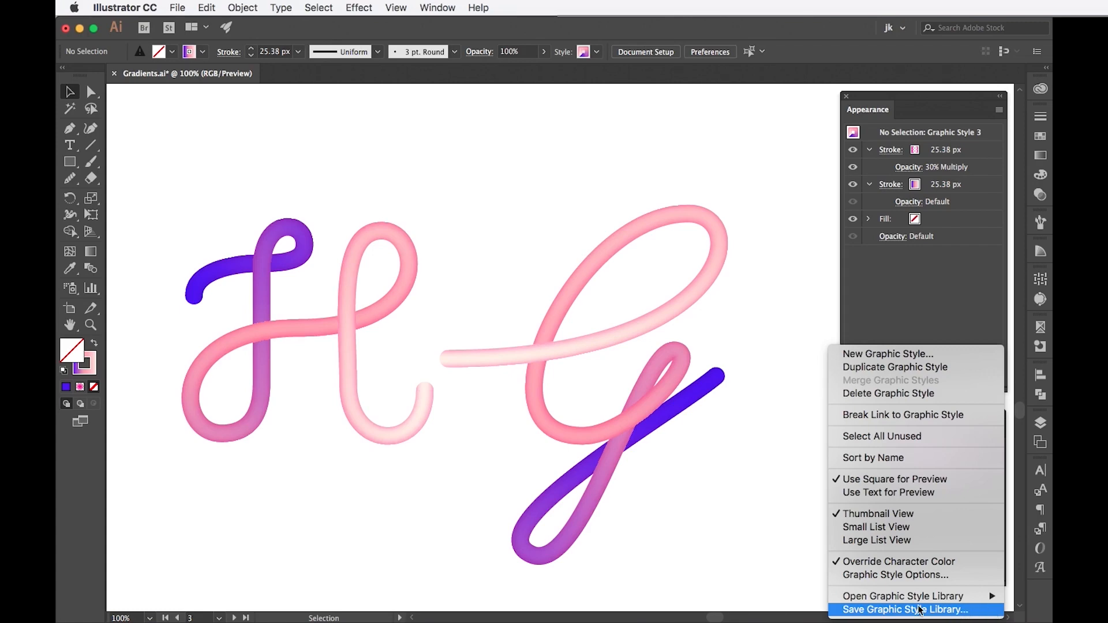
pyautogui.moveTo(919, 600)
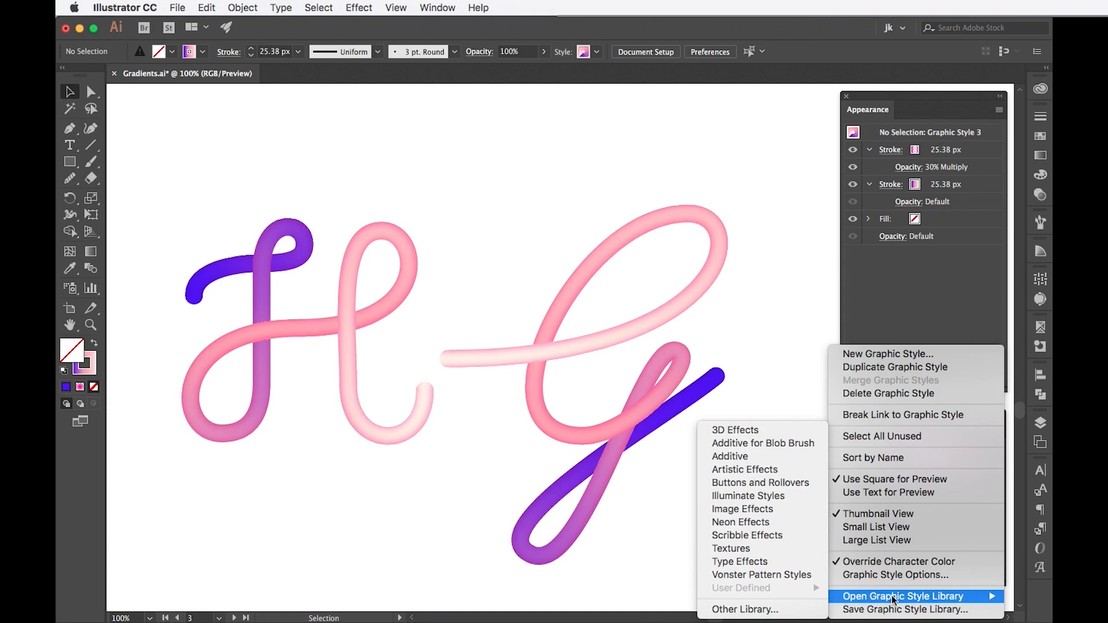